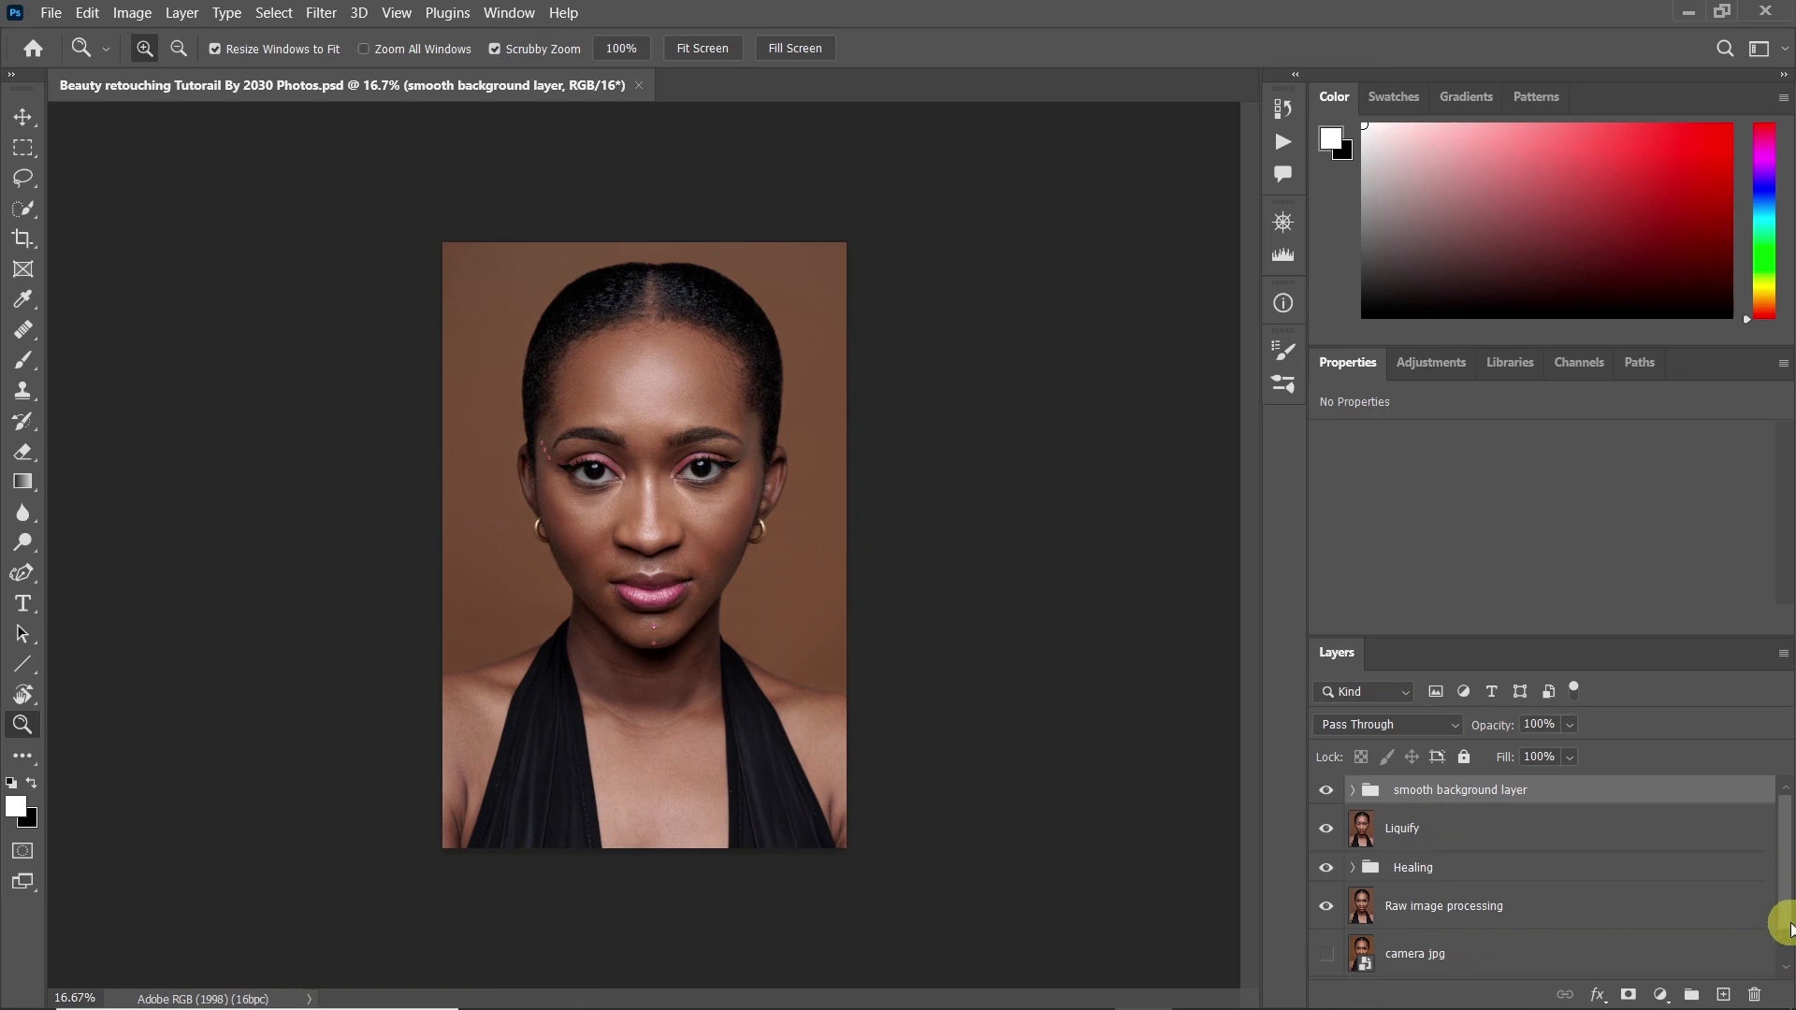
Review the retouching stages by isolating the raw image layer and re-enabling Raw image processing, Healing, Liquify and smooth background layer one by one
left_click_drag(1787, 886, 1786, 935)
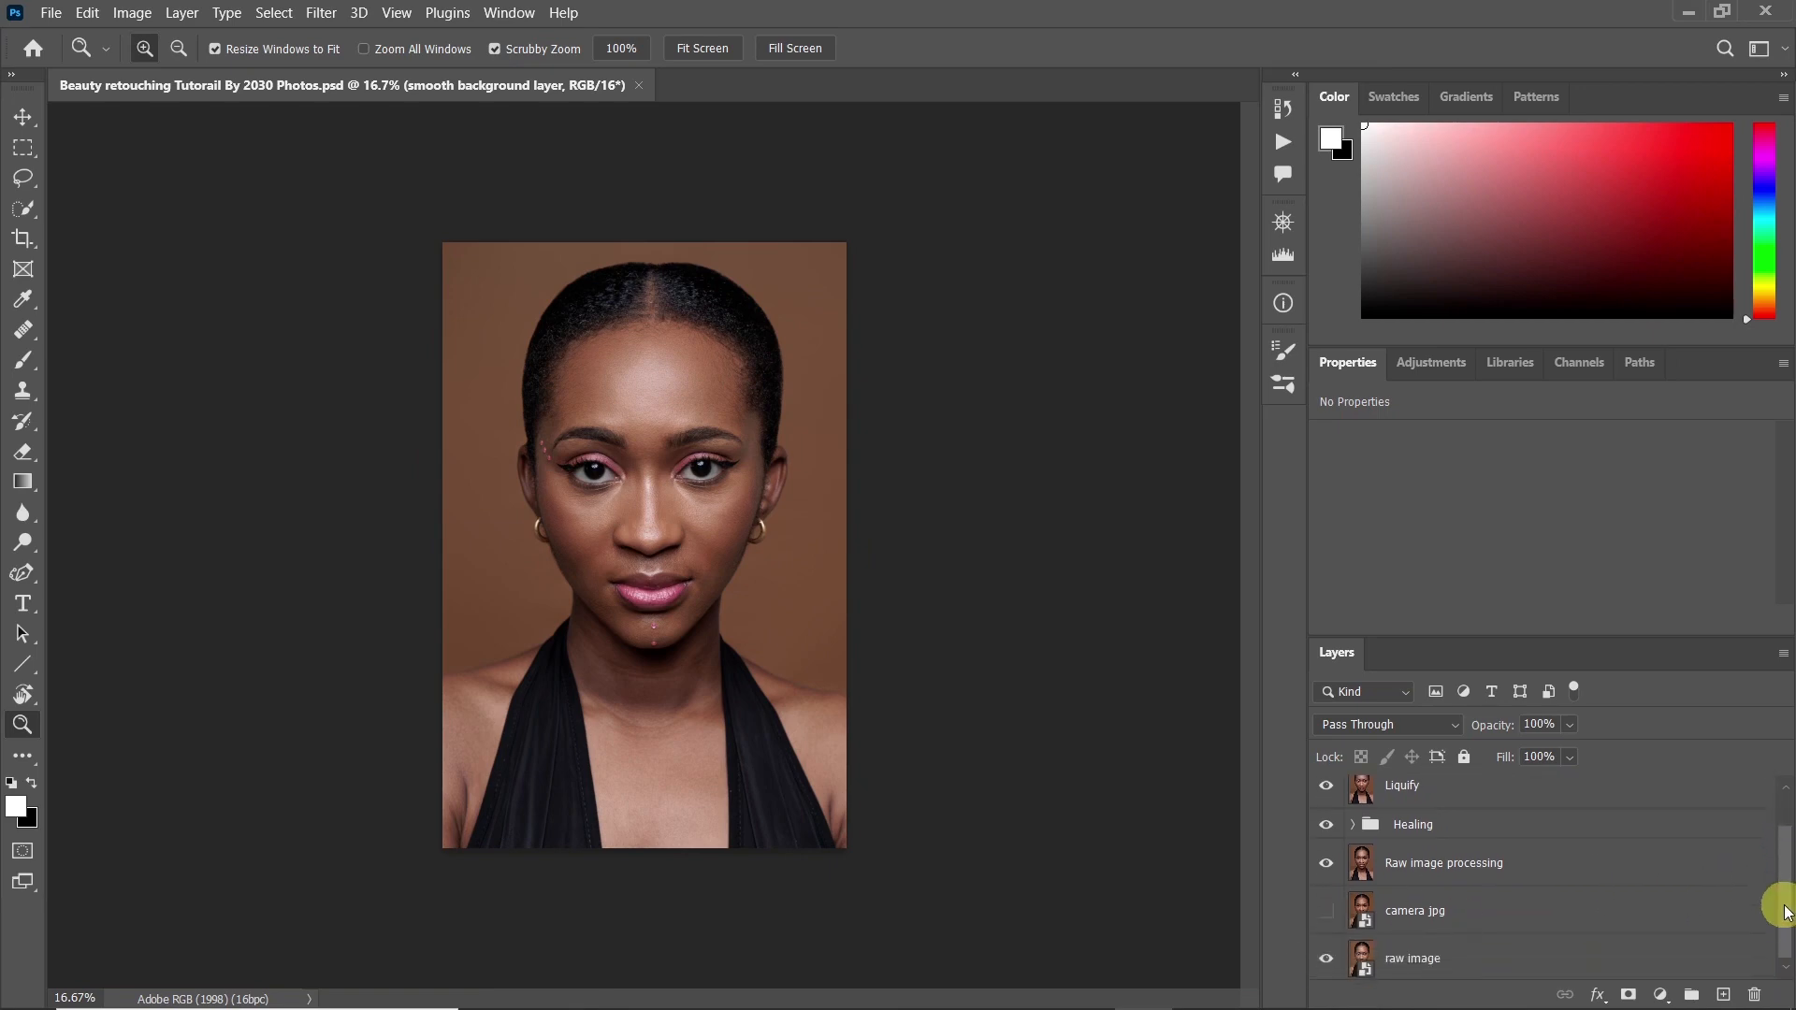
left_click(1328, 955, "alt")
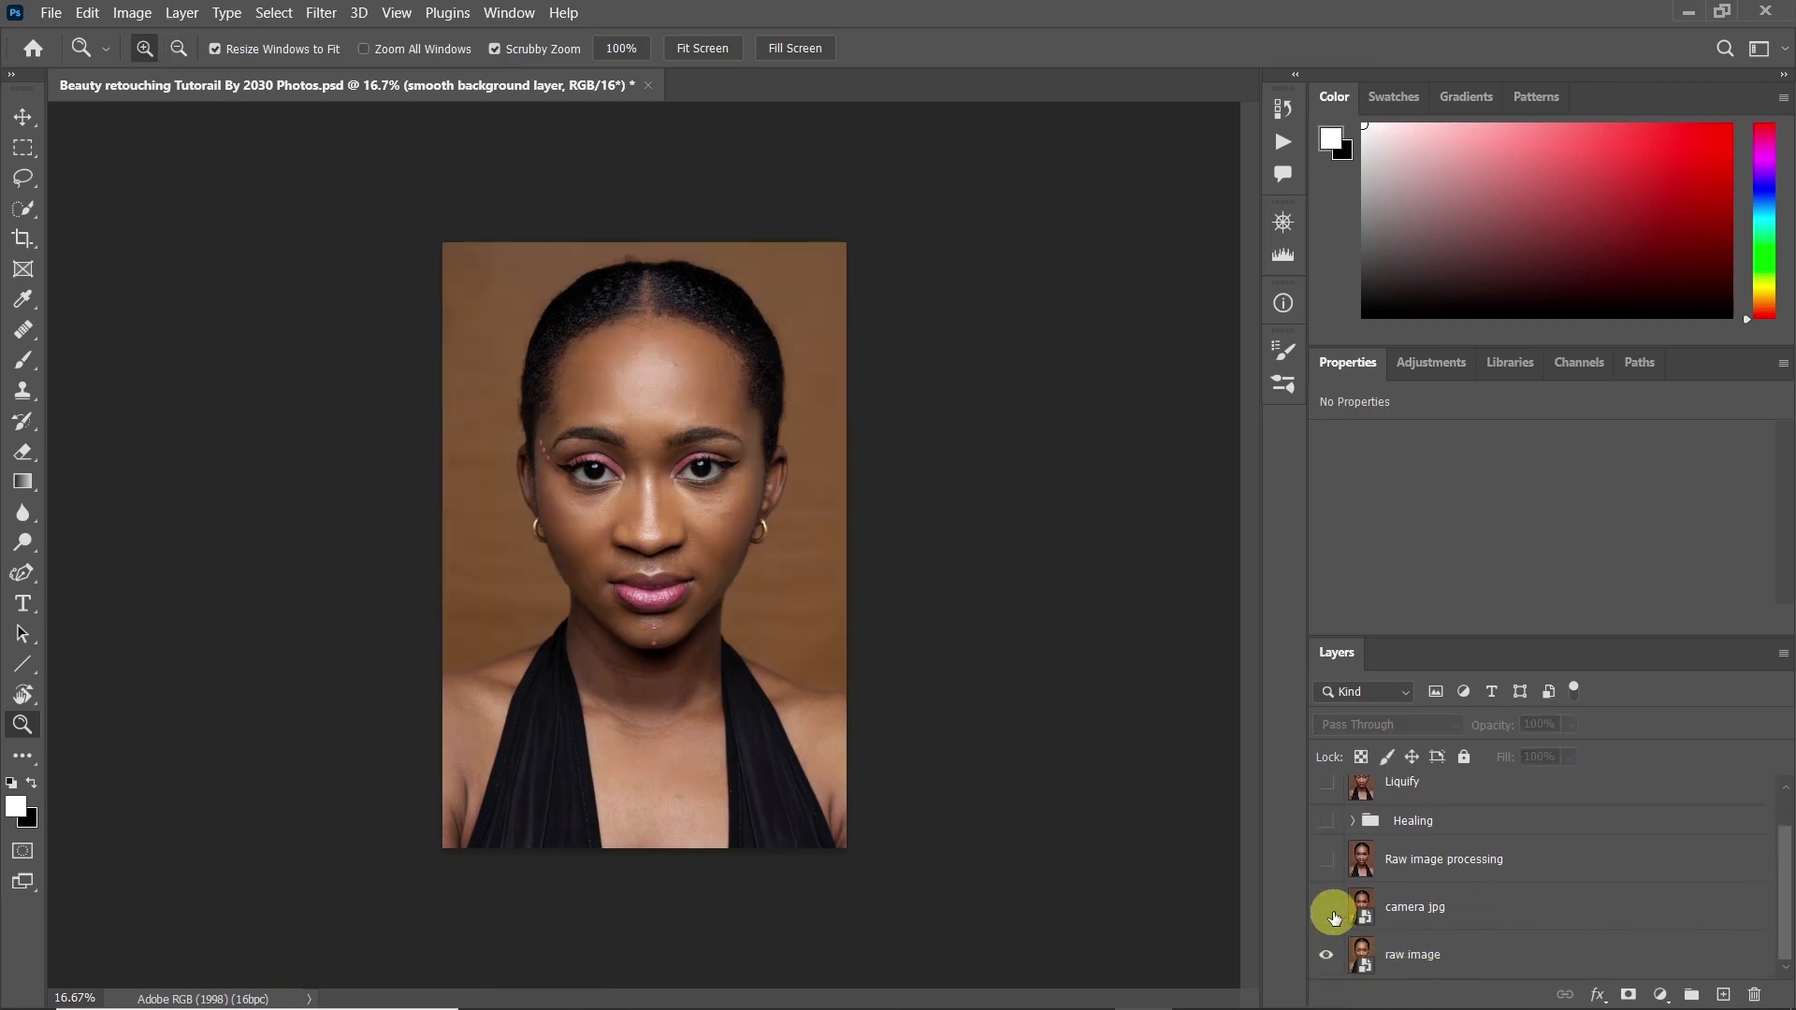
left_click(1328, 860)
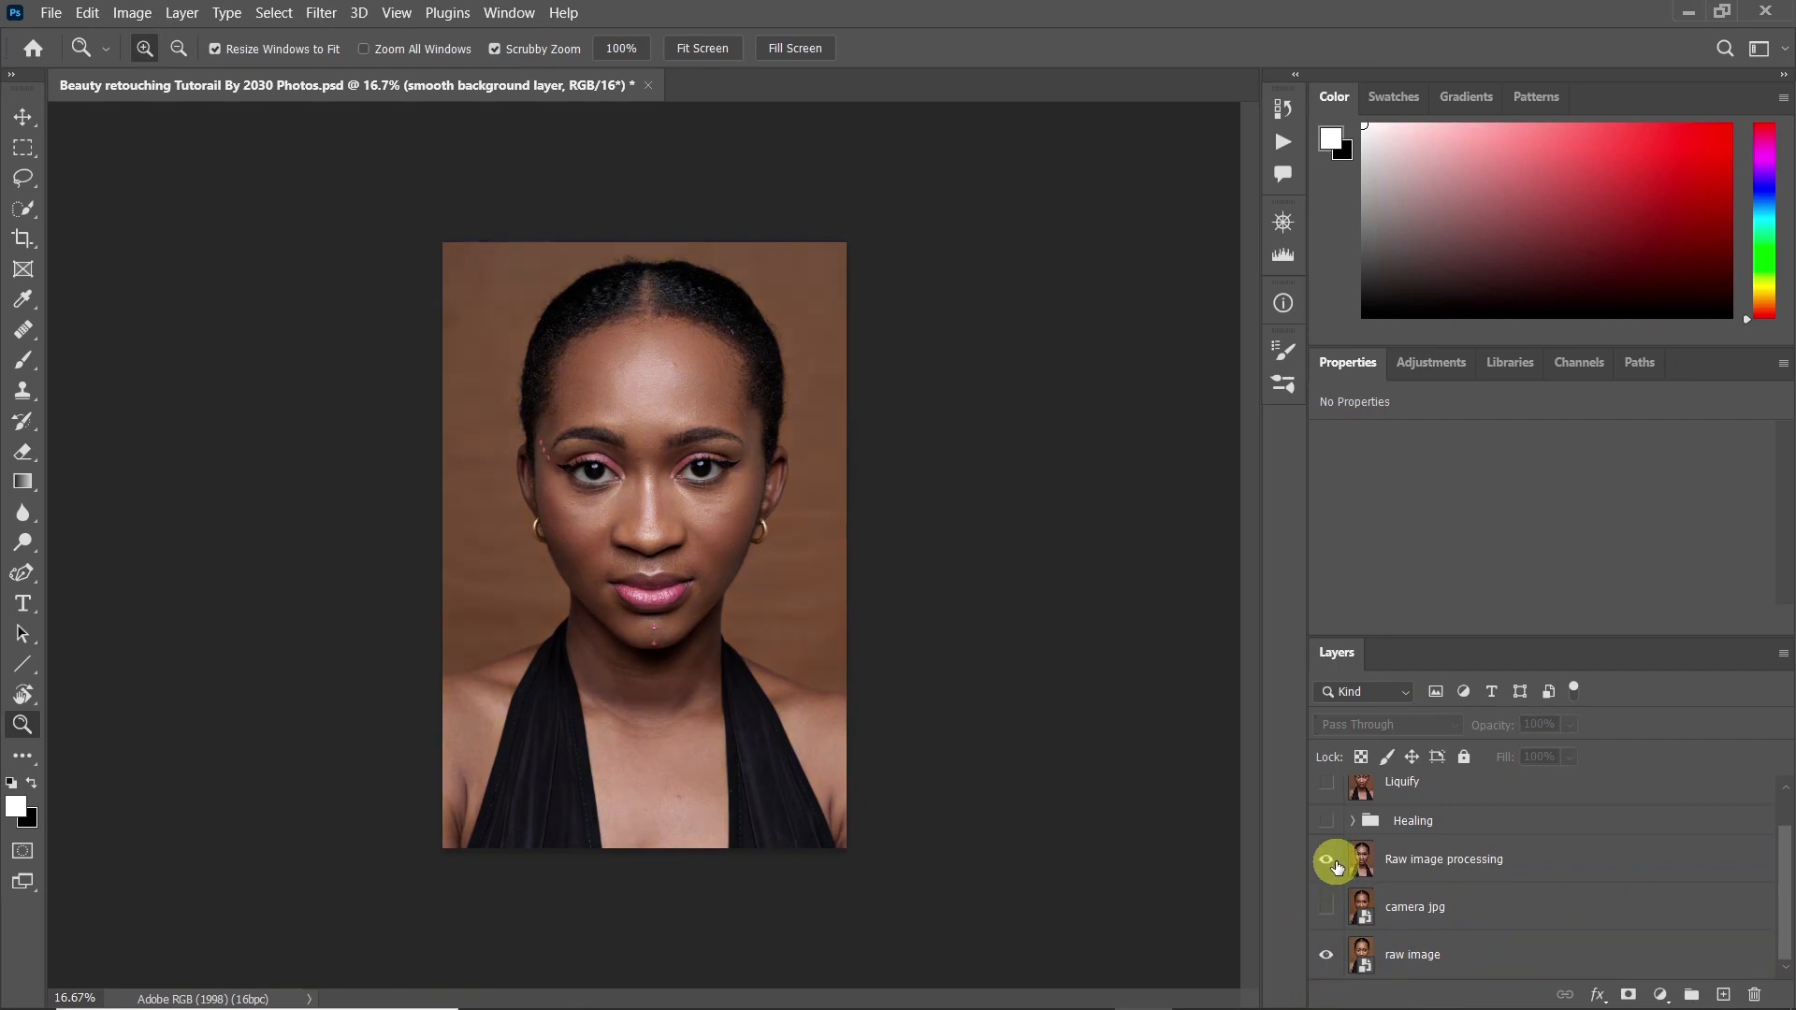
left_click(1326, 821)
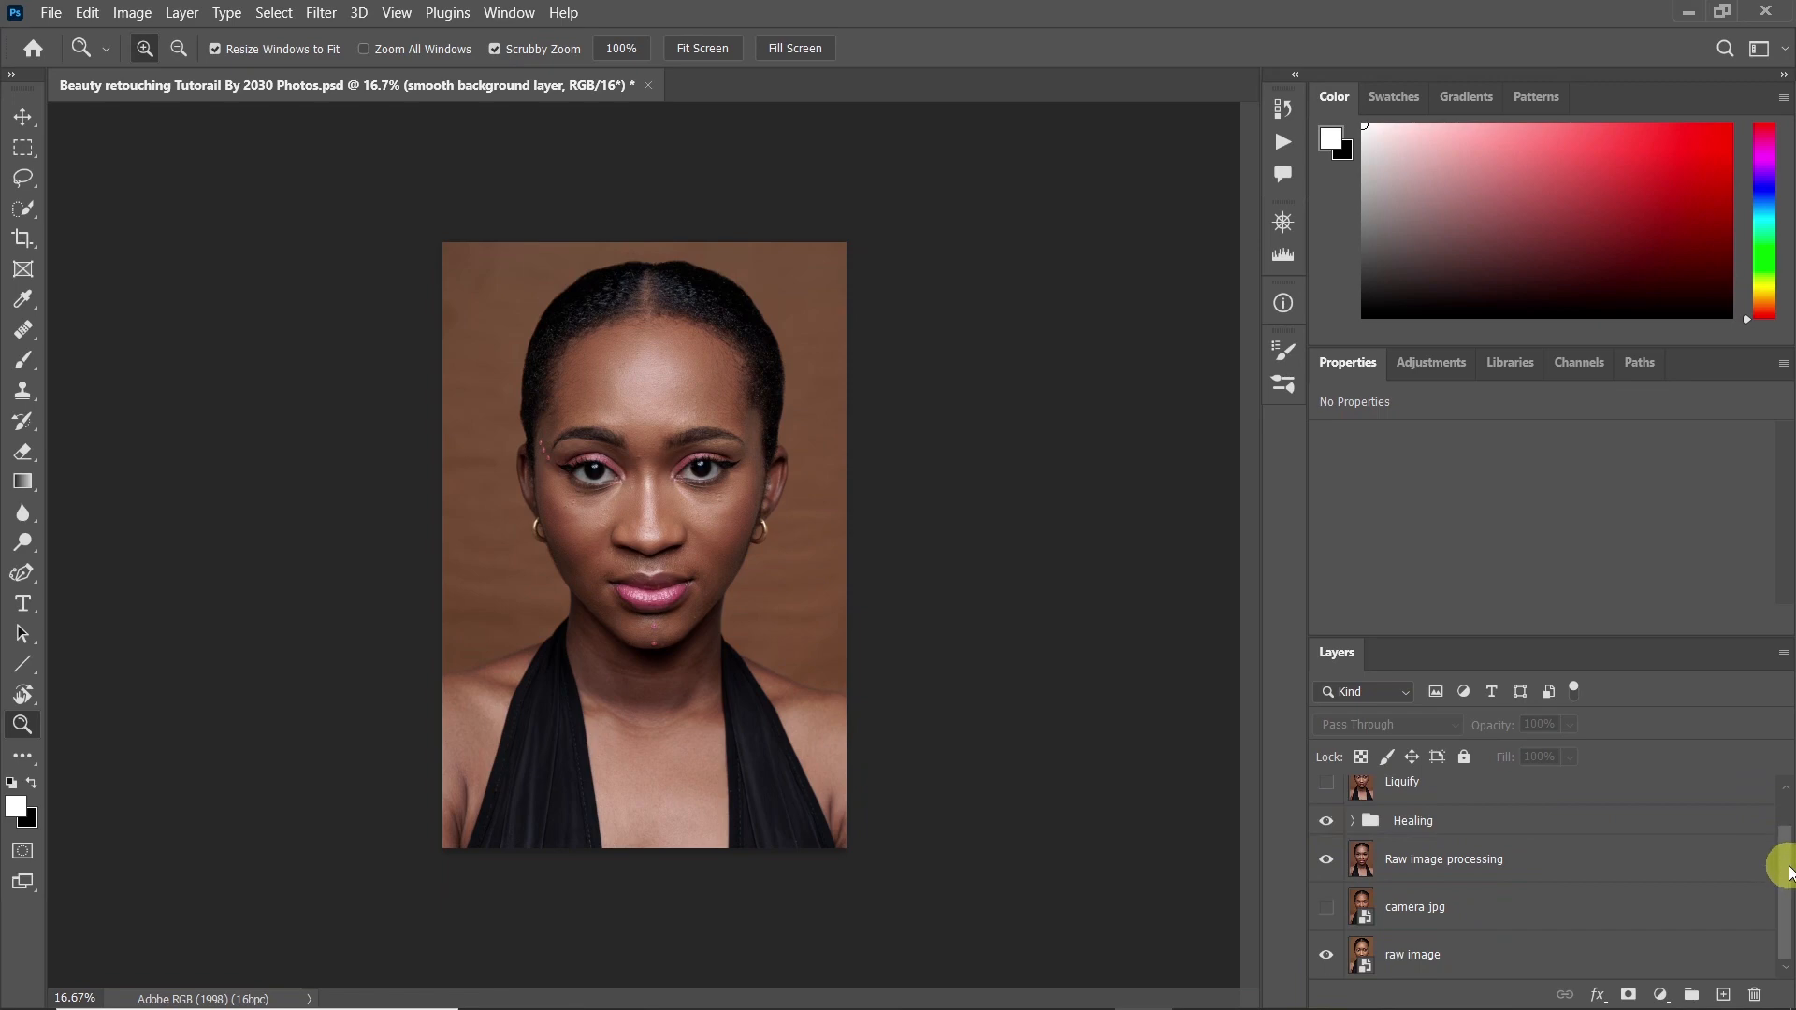
scroll(1786, 851, "up", 1)
scroll(1786, 846, "up", 1)
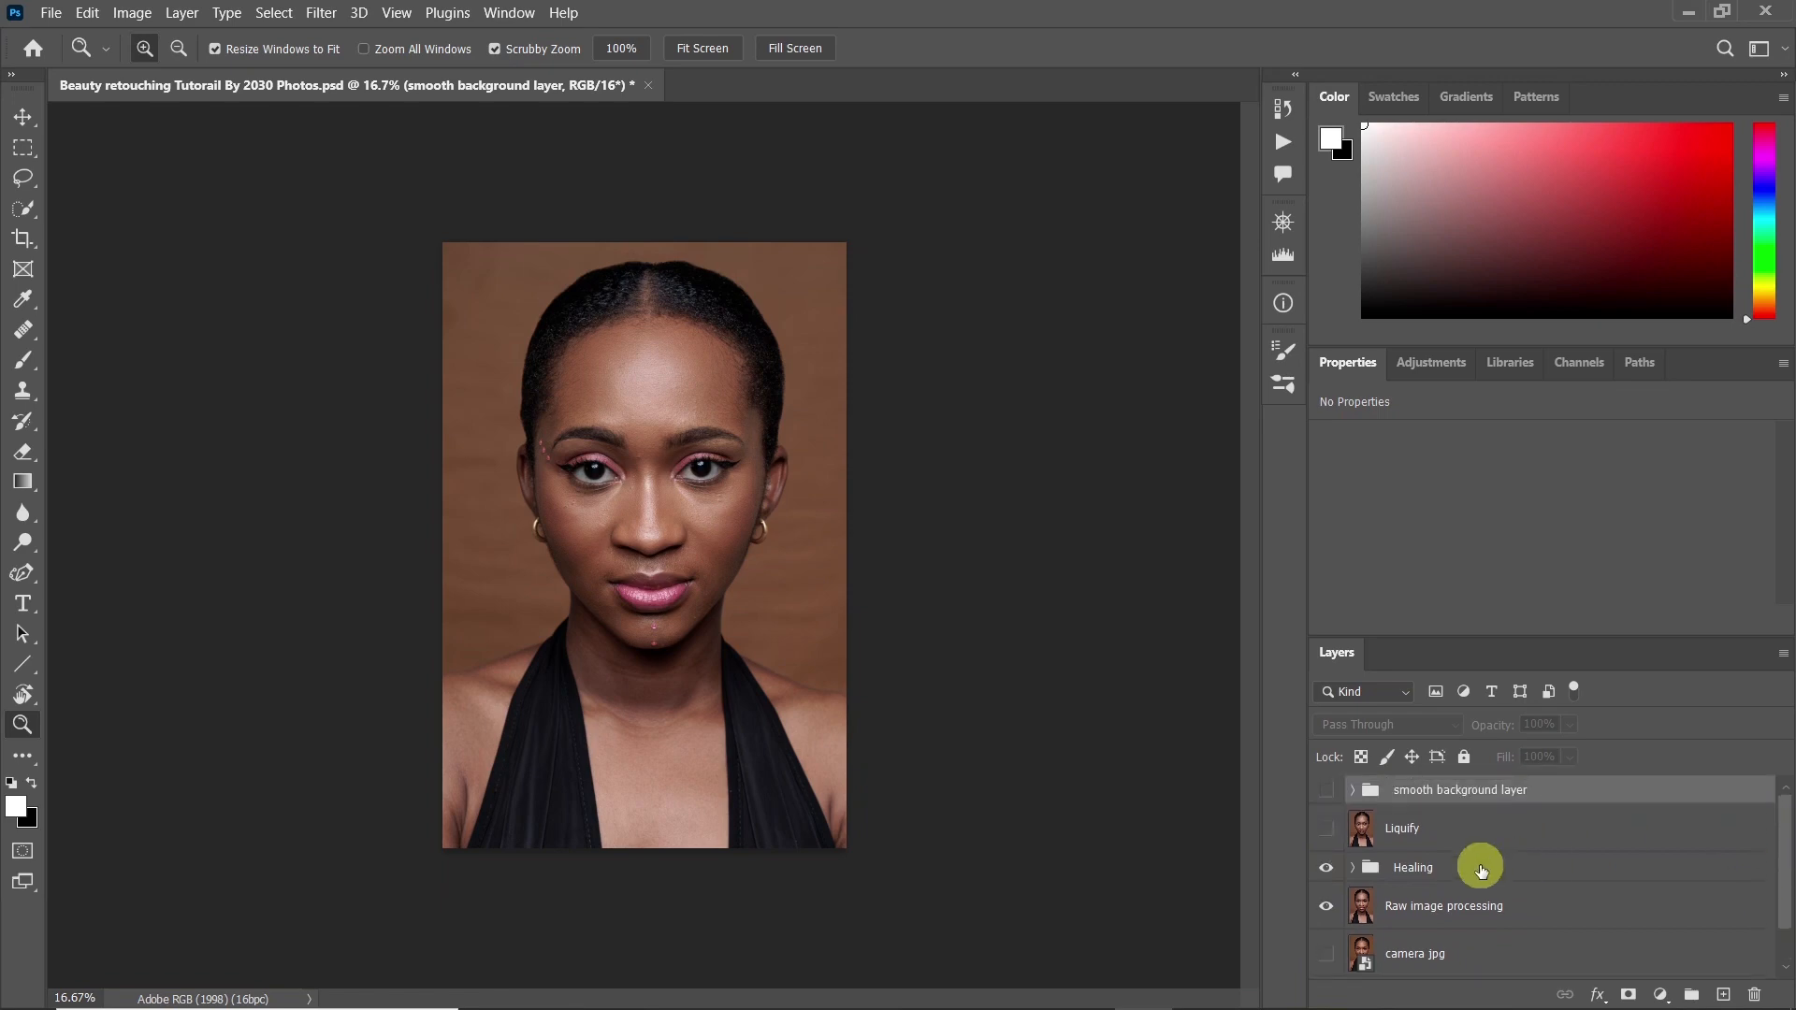
left_click(1328, 830)
left_click(1328, 793)
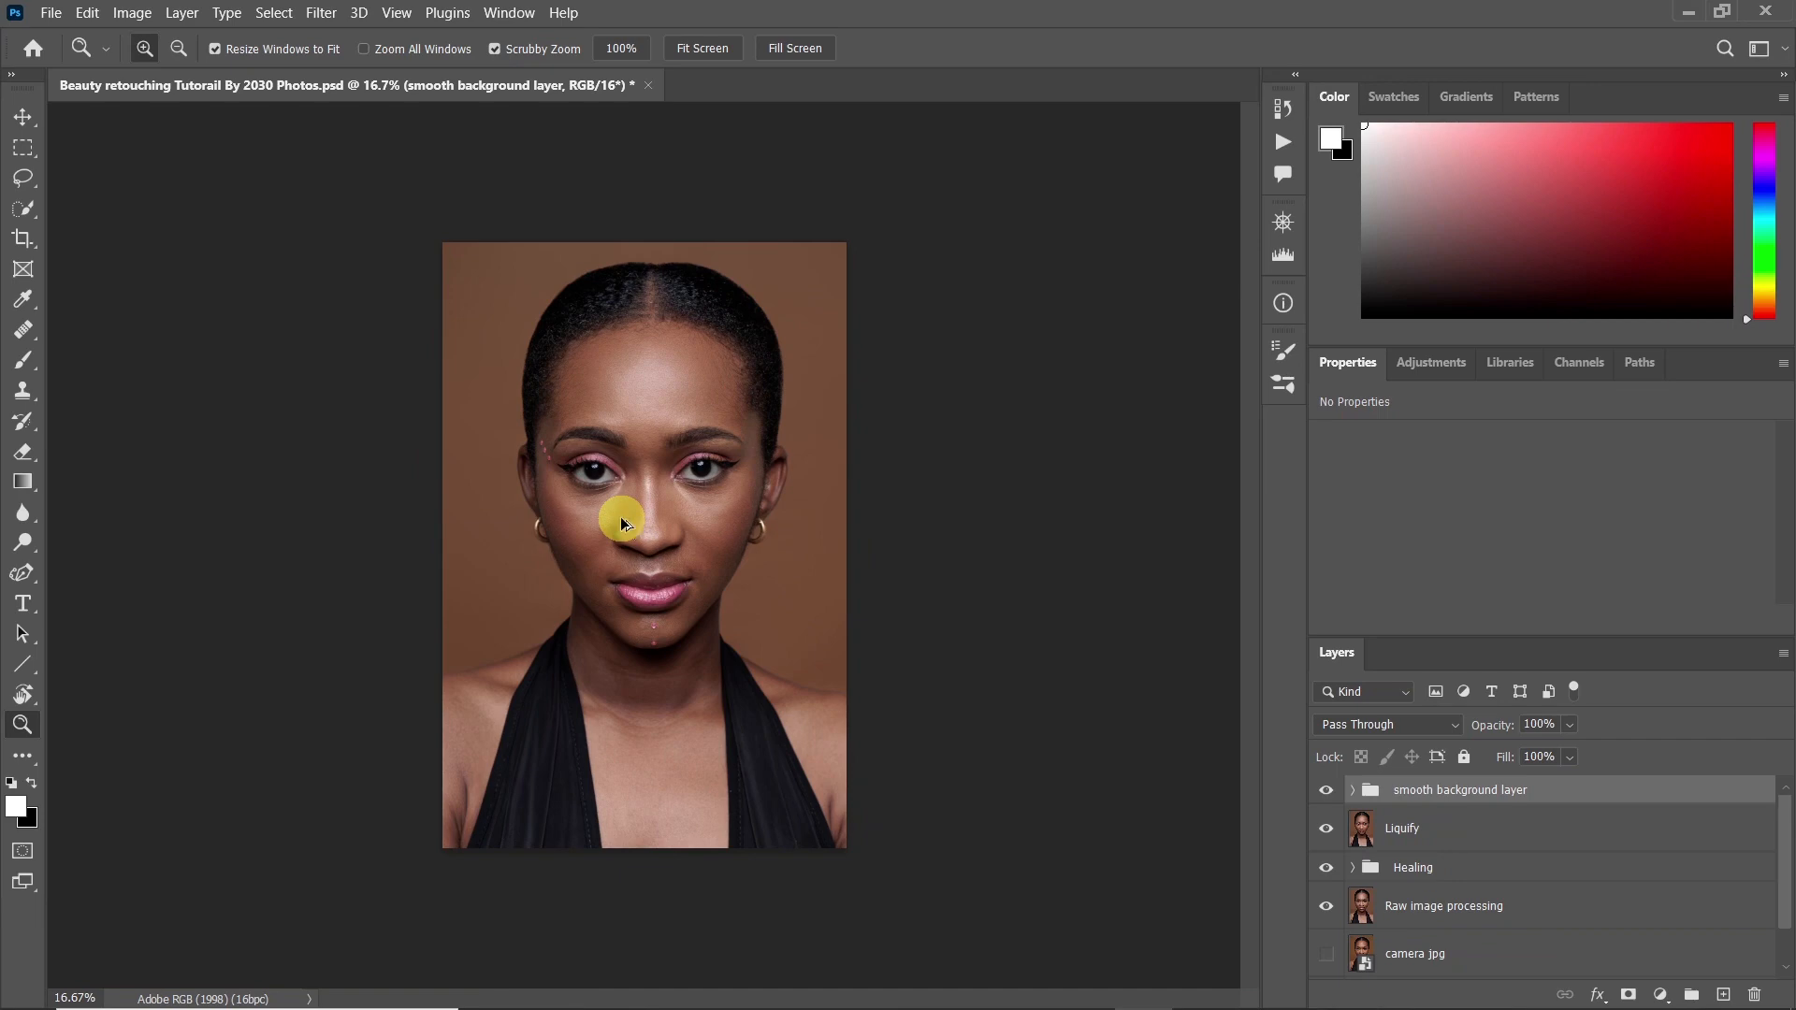
Stamp all visible layers into a new layer on top of the stack and rename it FS Base
key("ctrl+shift+alt+e")
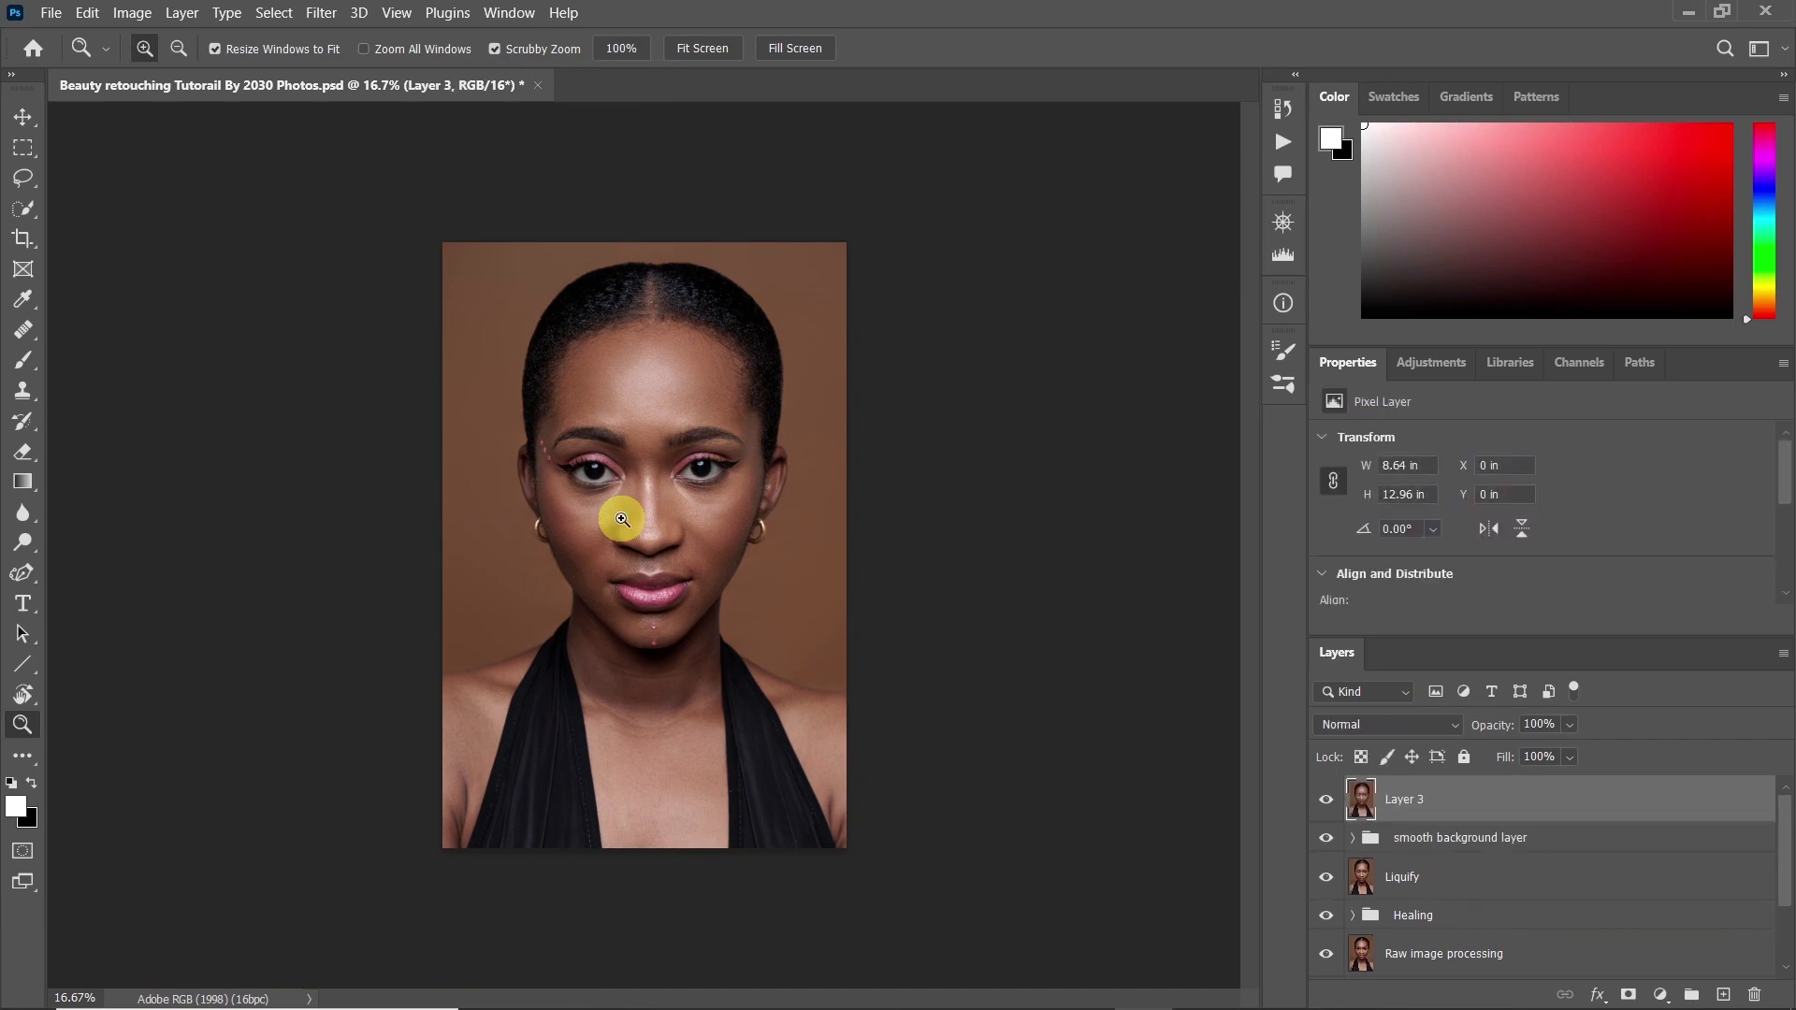
double_click(1407, 800)
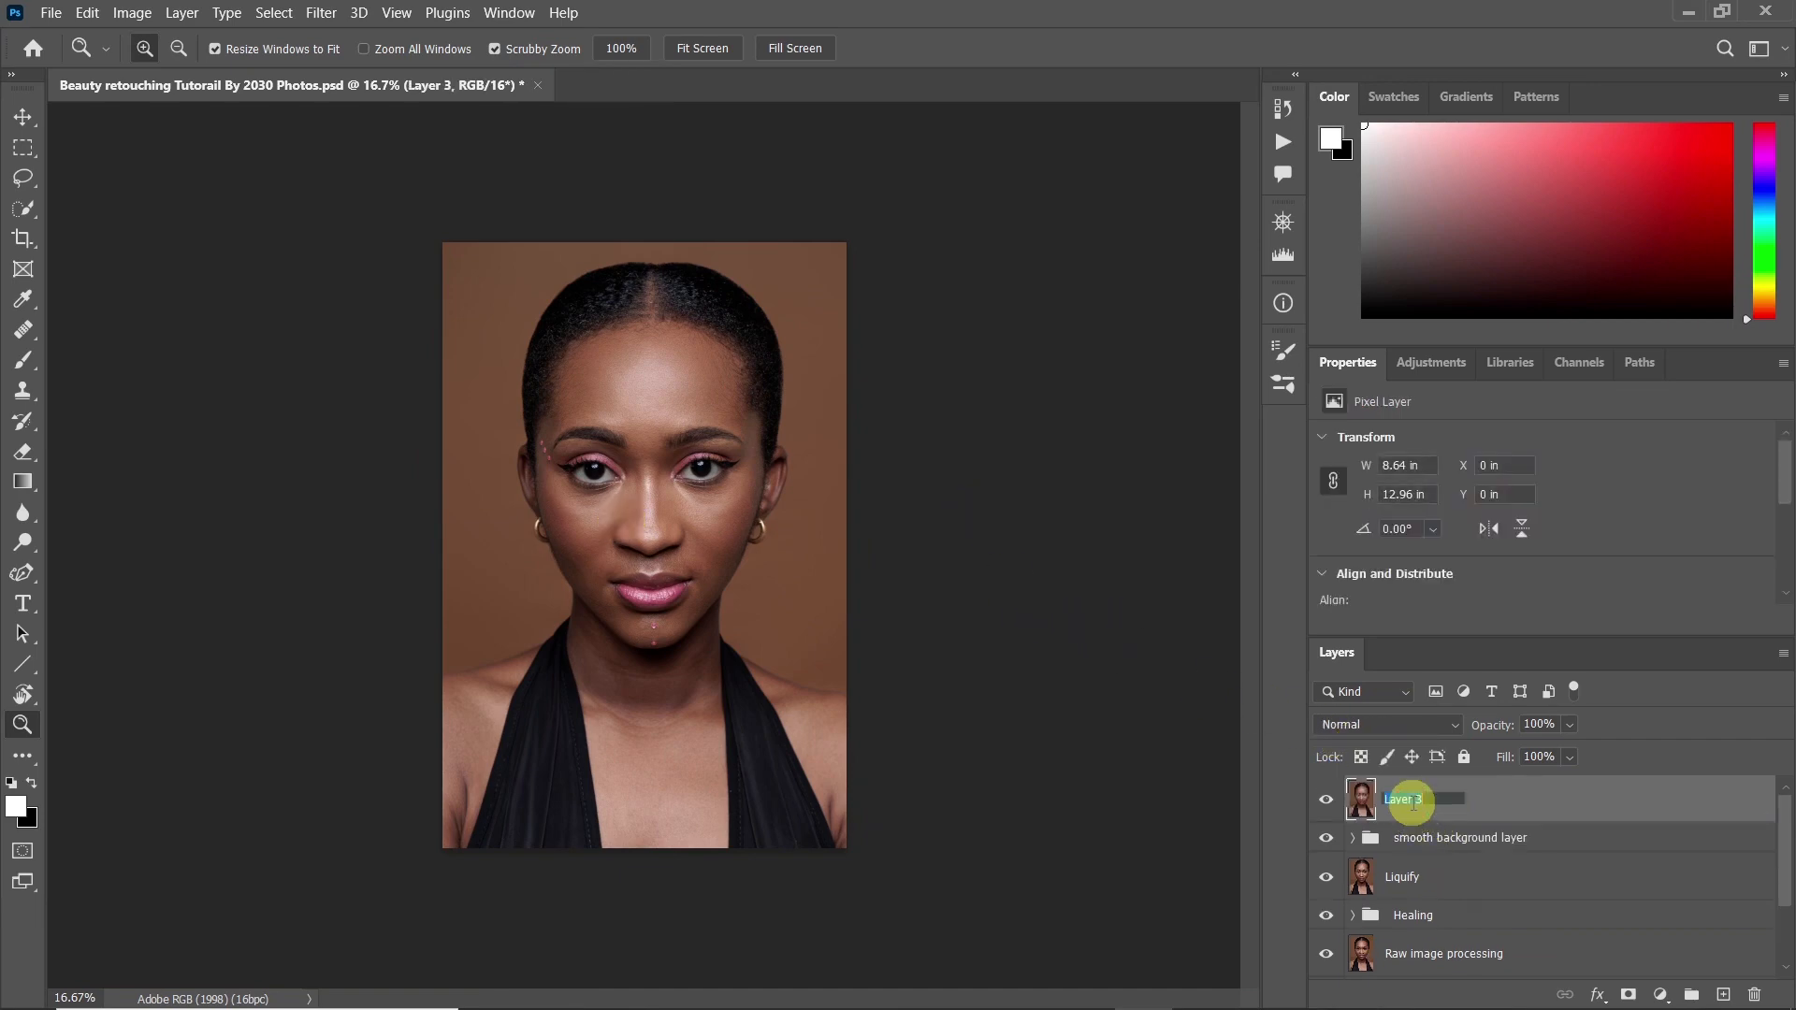
type("FS Base")
key("Return")
Duplicate the FS Base layer three times and delete the third copy
key("ctrl+j")
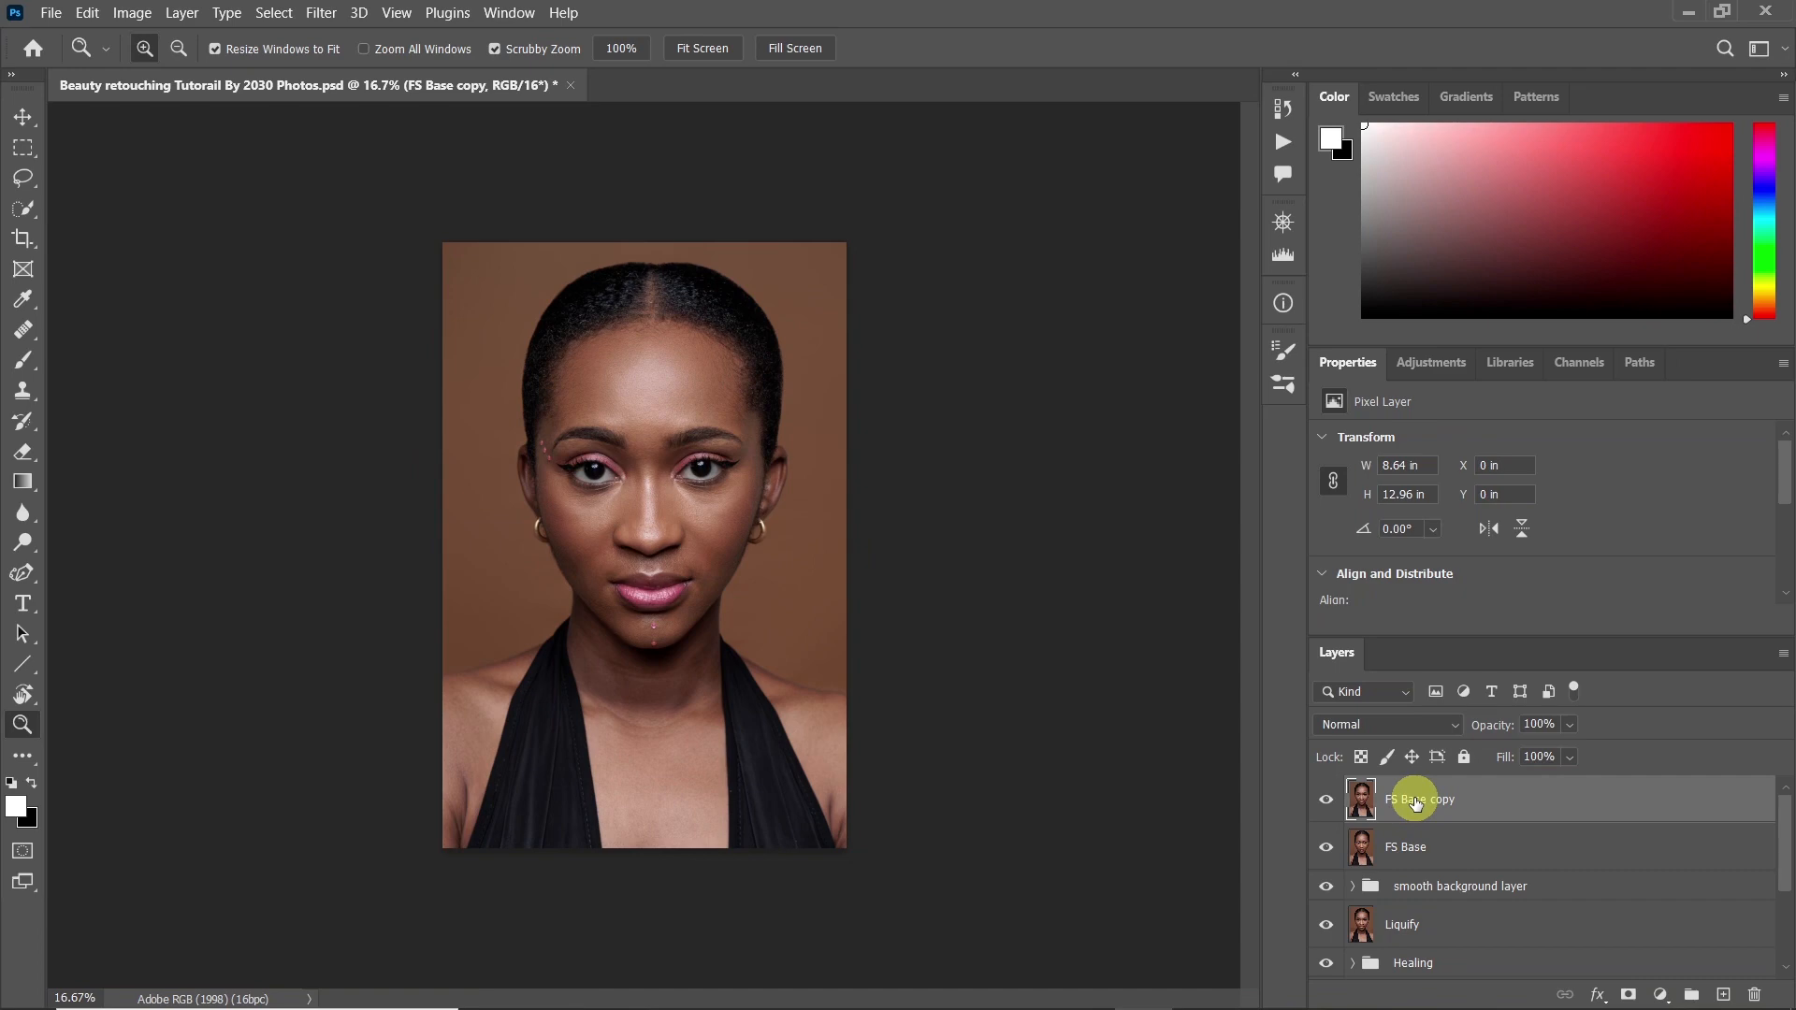
key("ctrl+j")
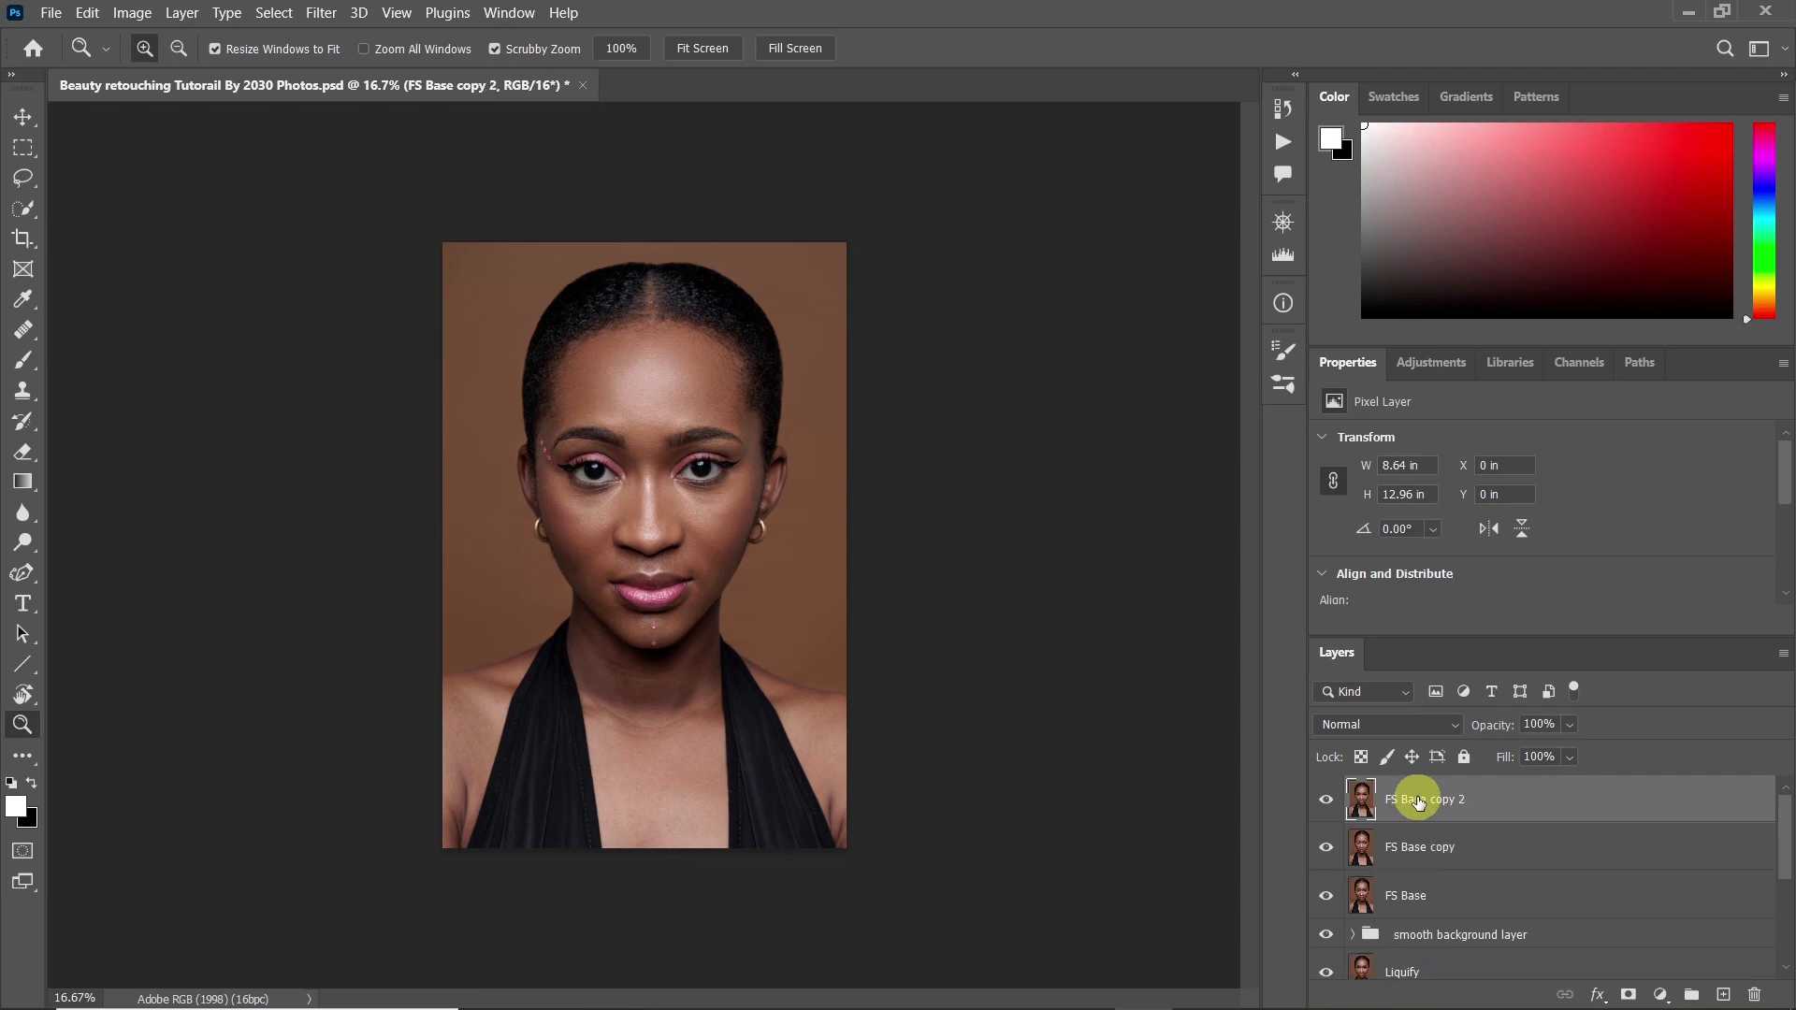
left_click_drag(1419, 801, 1724, 994)
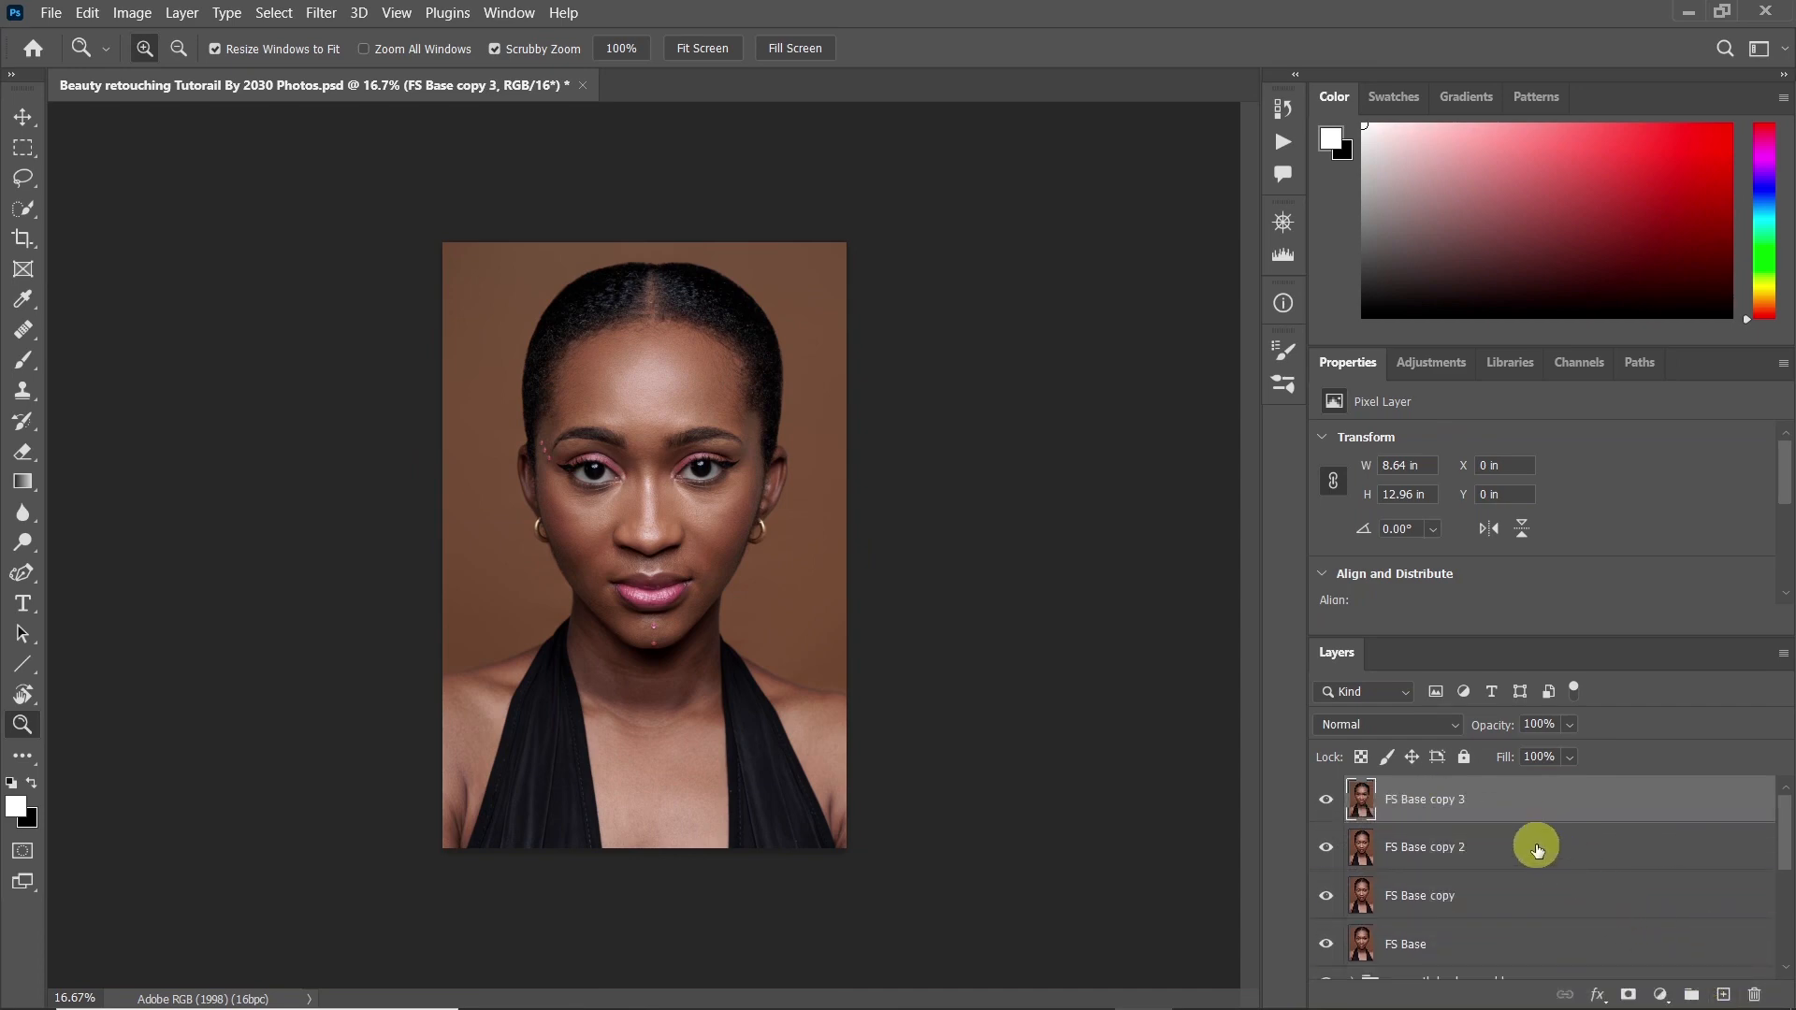
key("Delete")
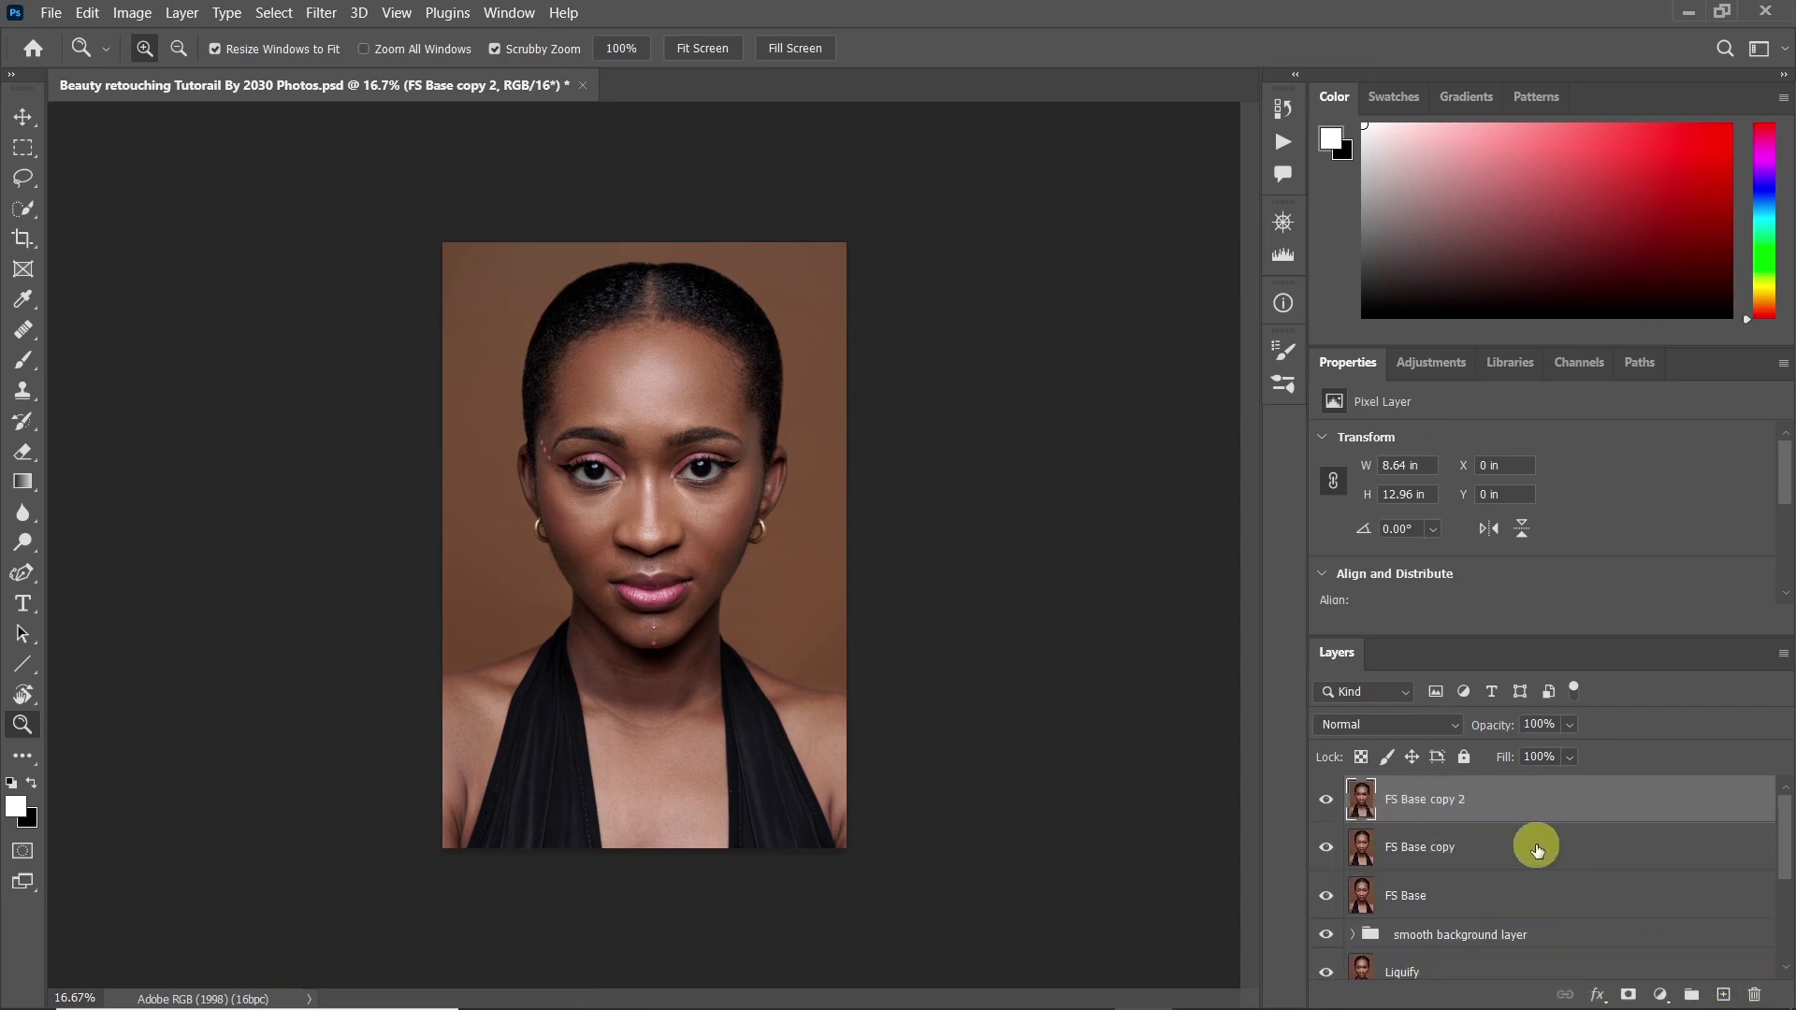
Rename the lower FS Base copy as Colours and the upper copy as Textures
double_click(1404, 847)
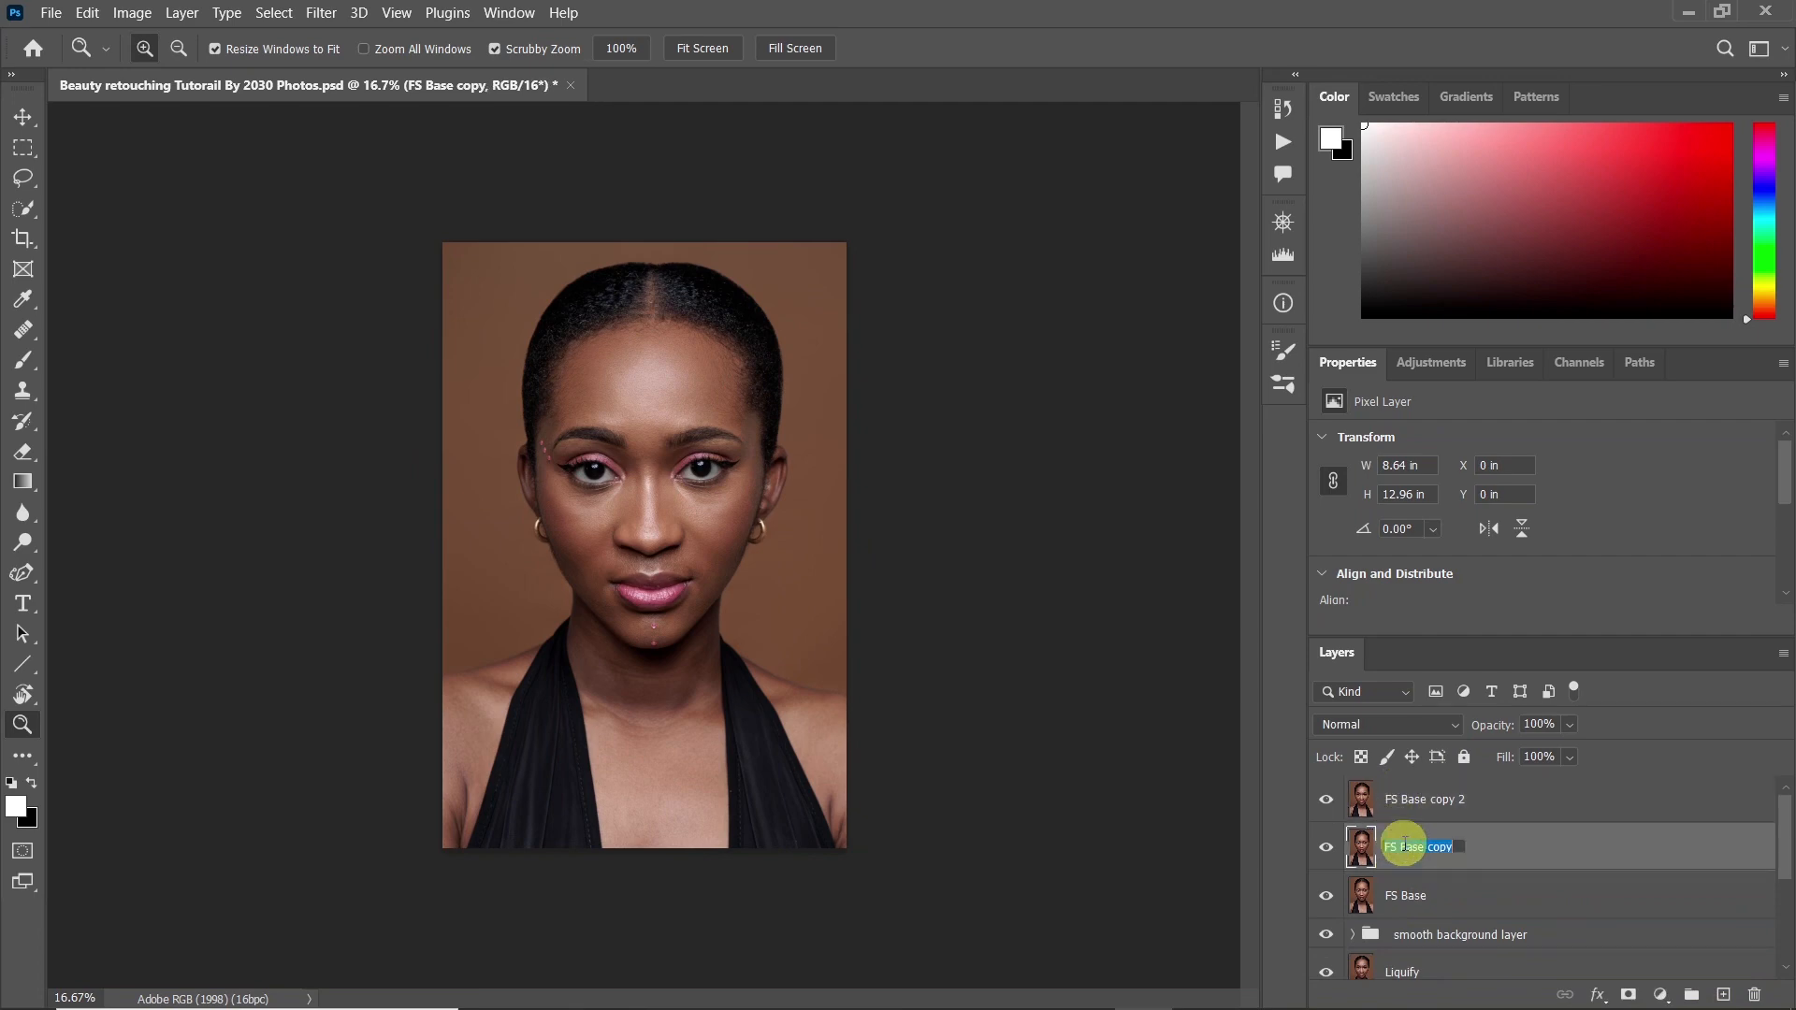
type("d")
key("Return")
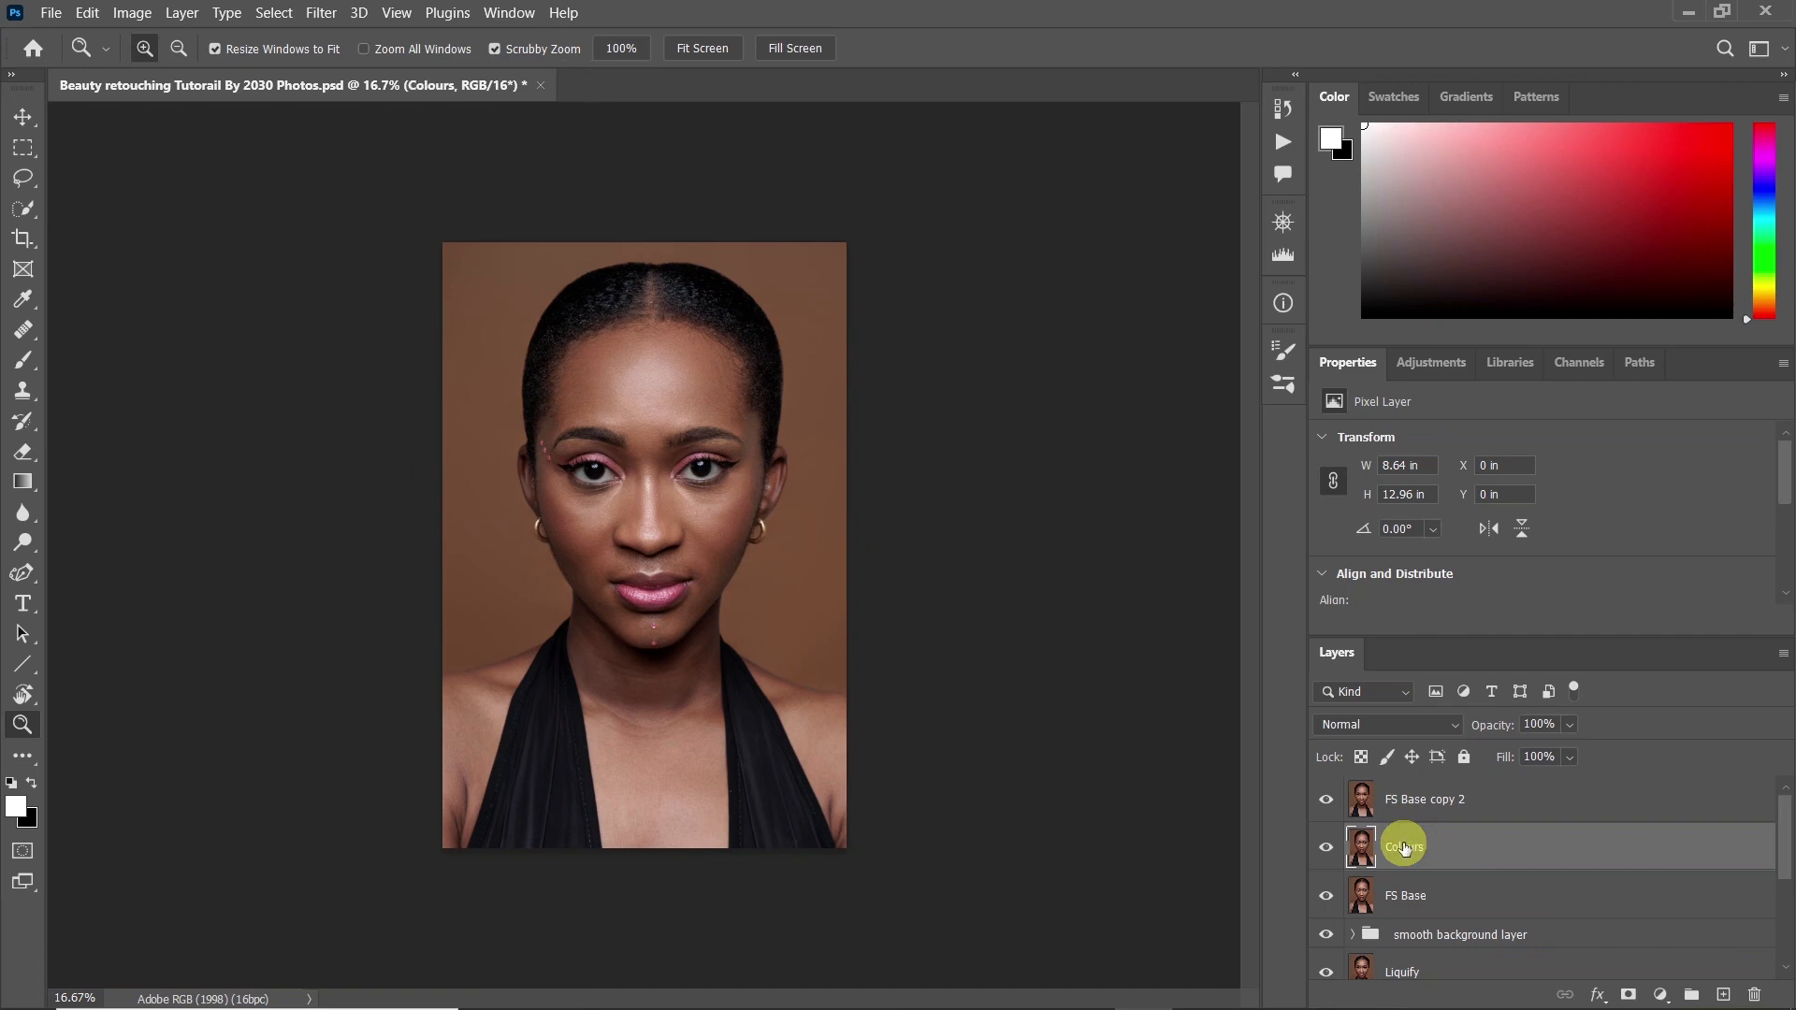
double_click(1419, 801)
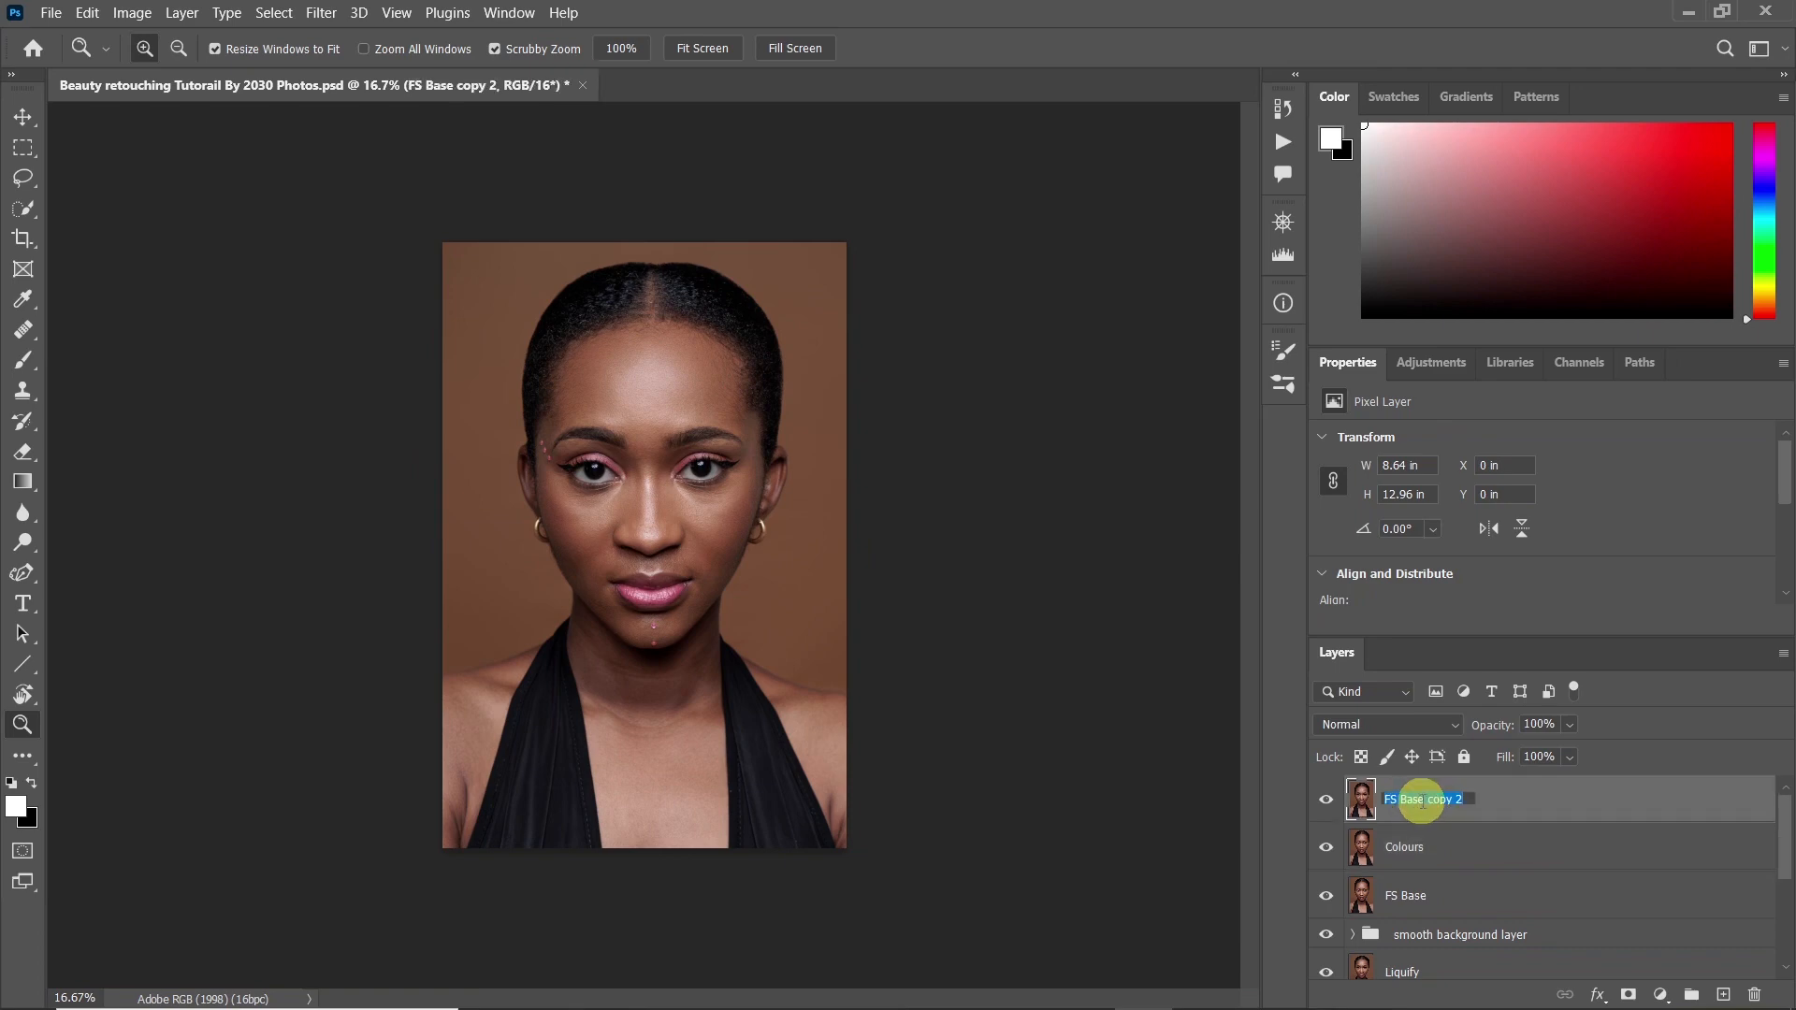
type("Textures")
key("Return")
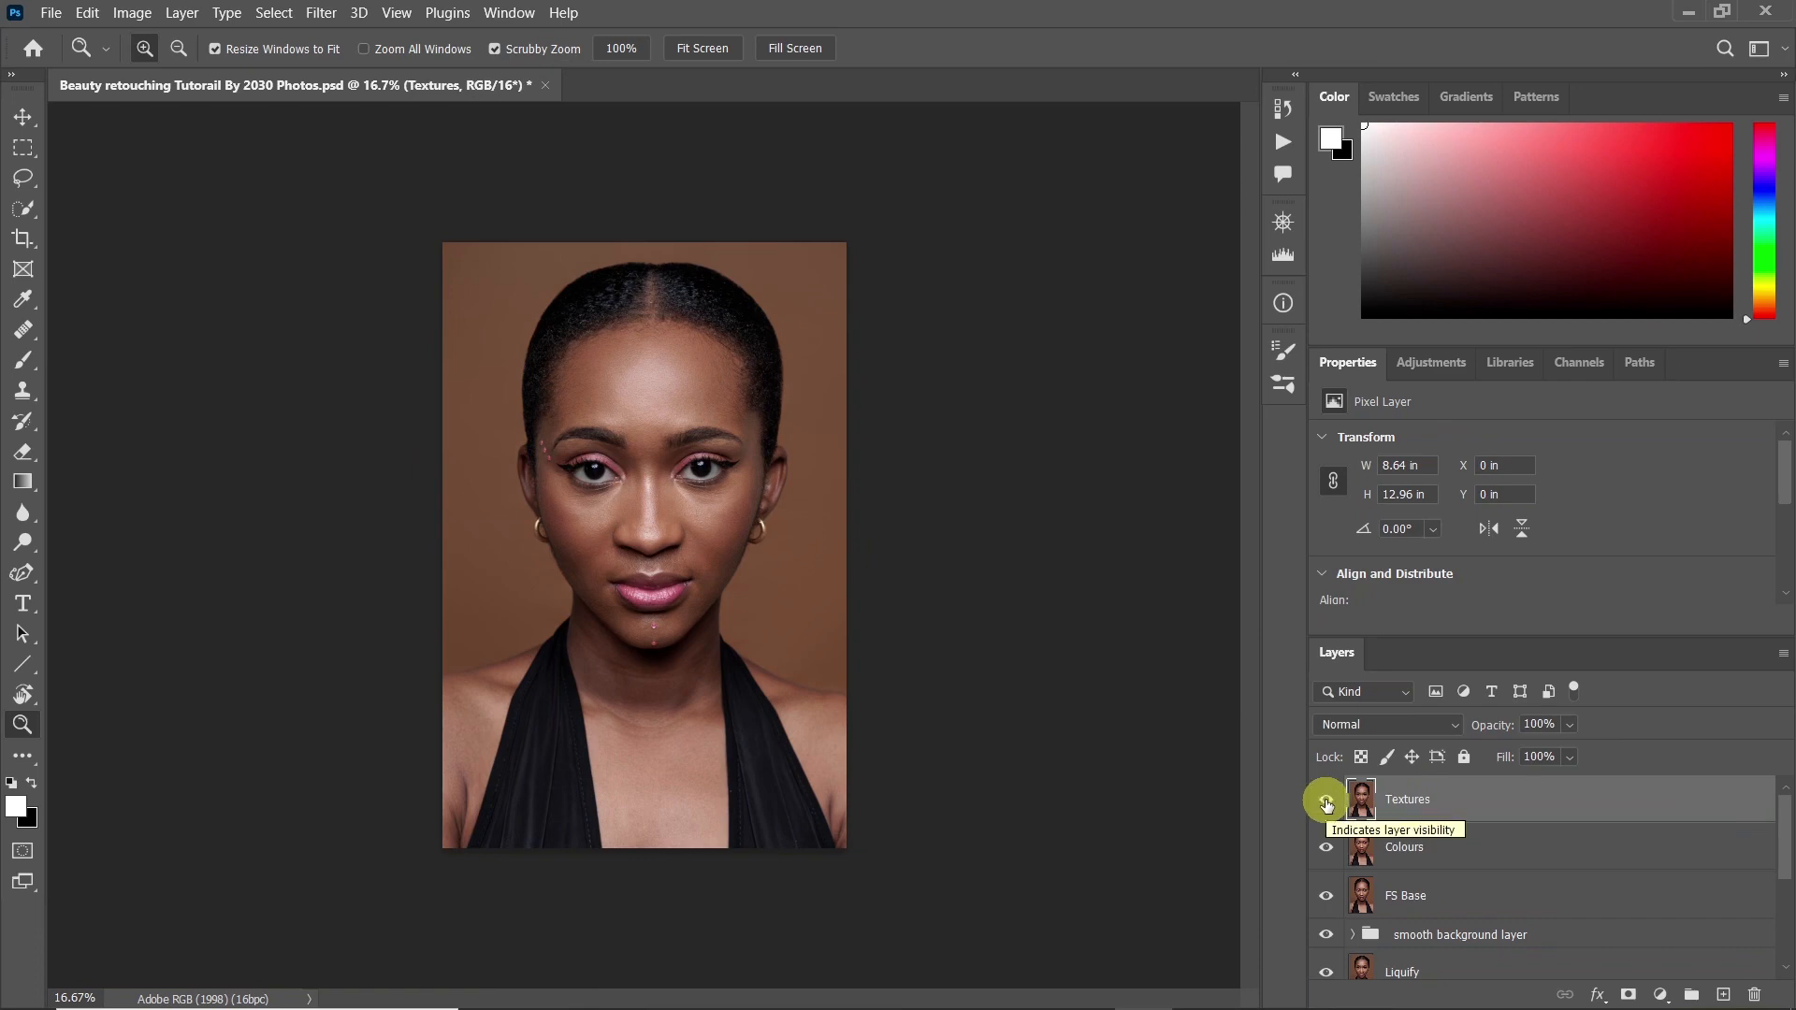
Hide the Textures layer and set up a Gaussian Blur with a 10-pixel radius on the Colours layer
left_click(1327, 802)
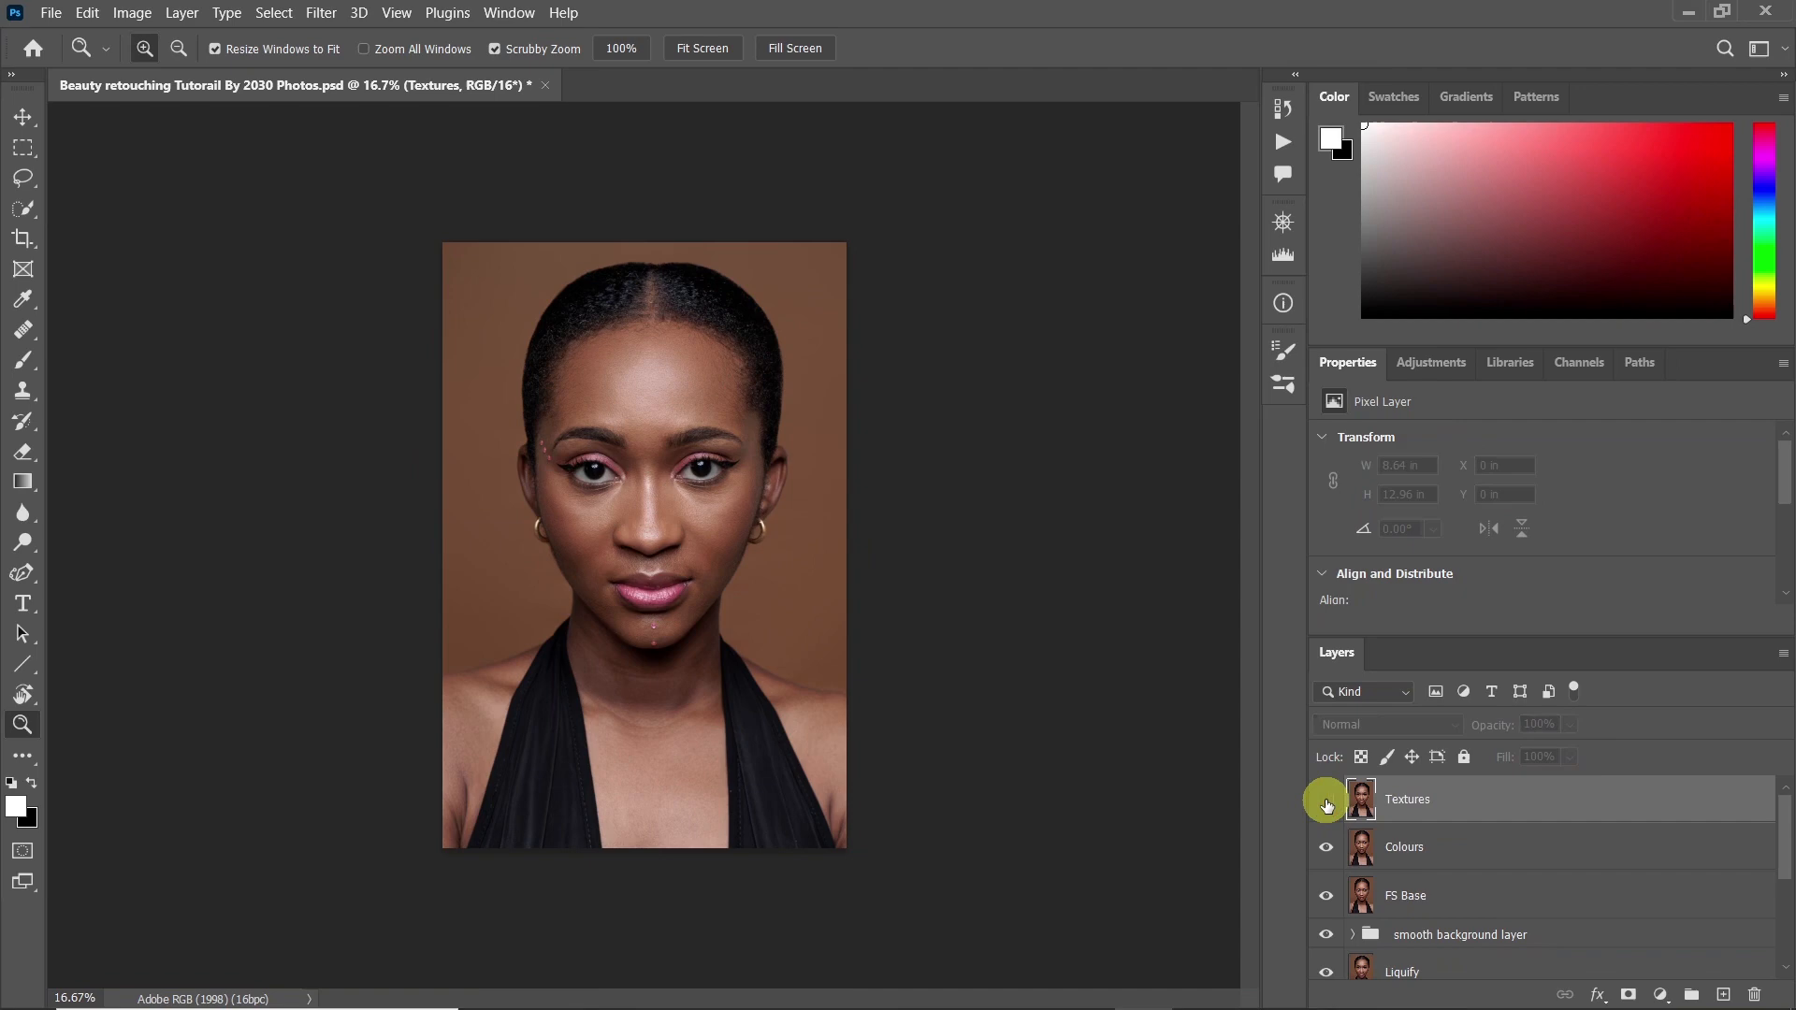
left_click(1434, 854)
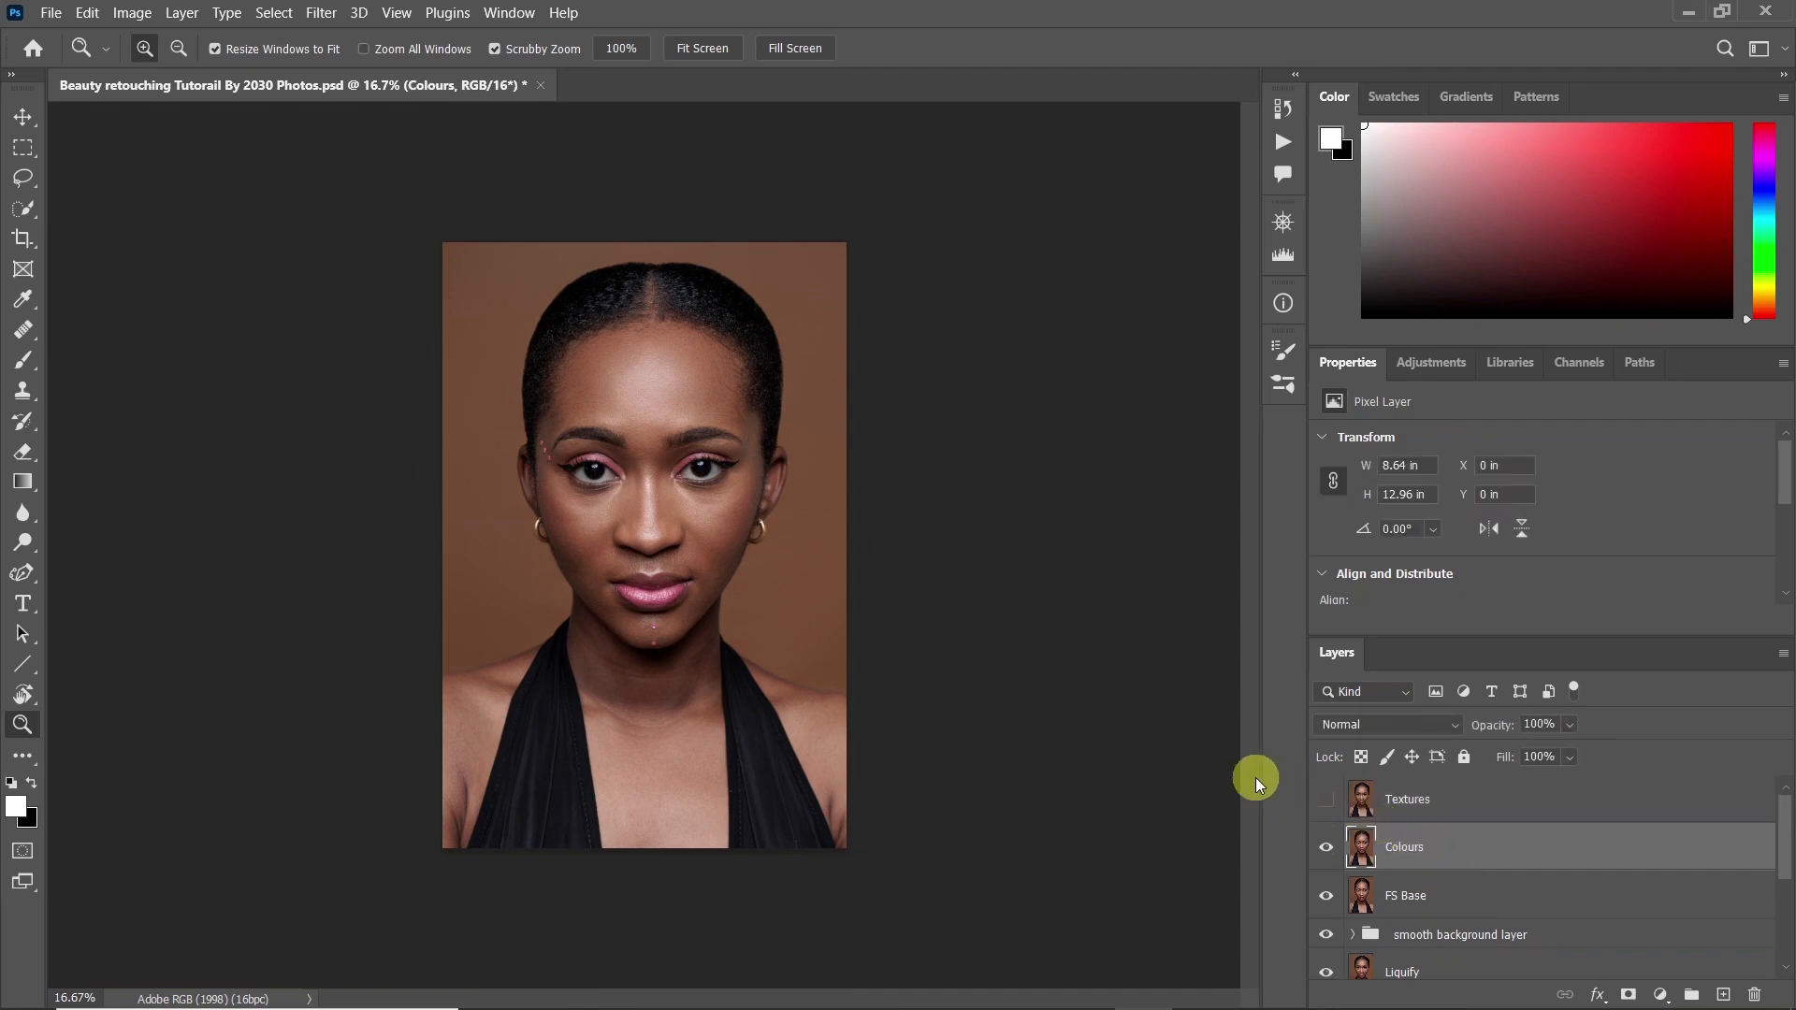
left_click(321, 12)
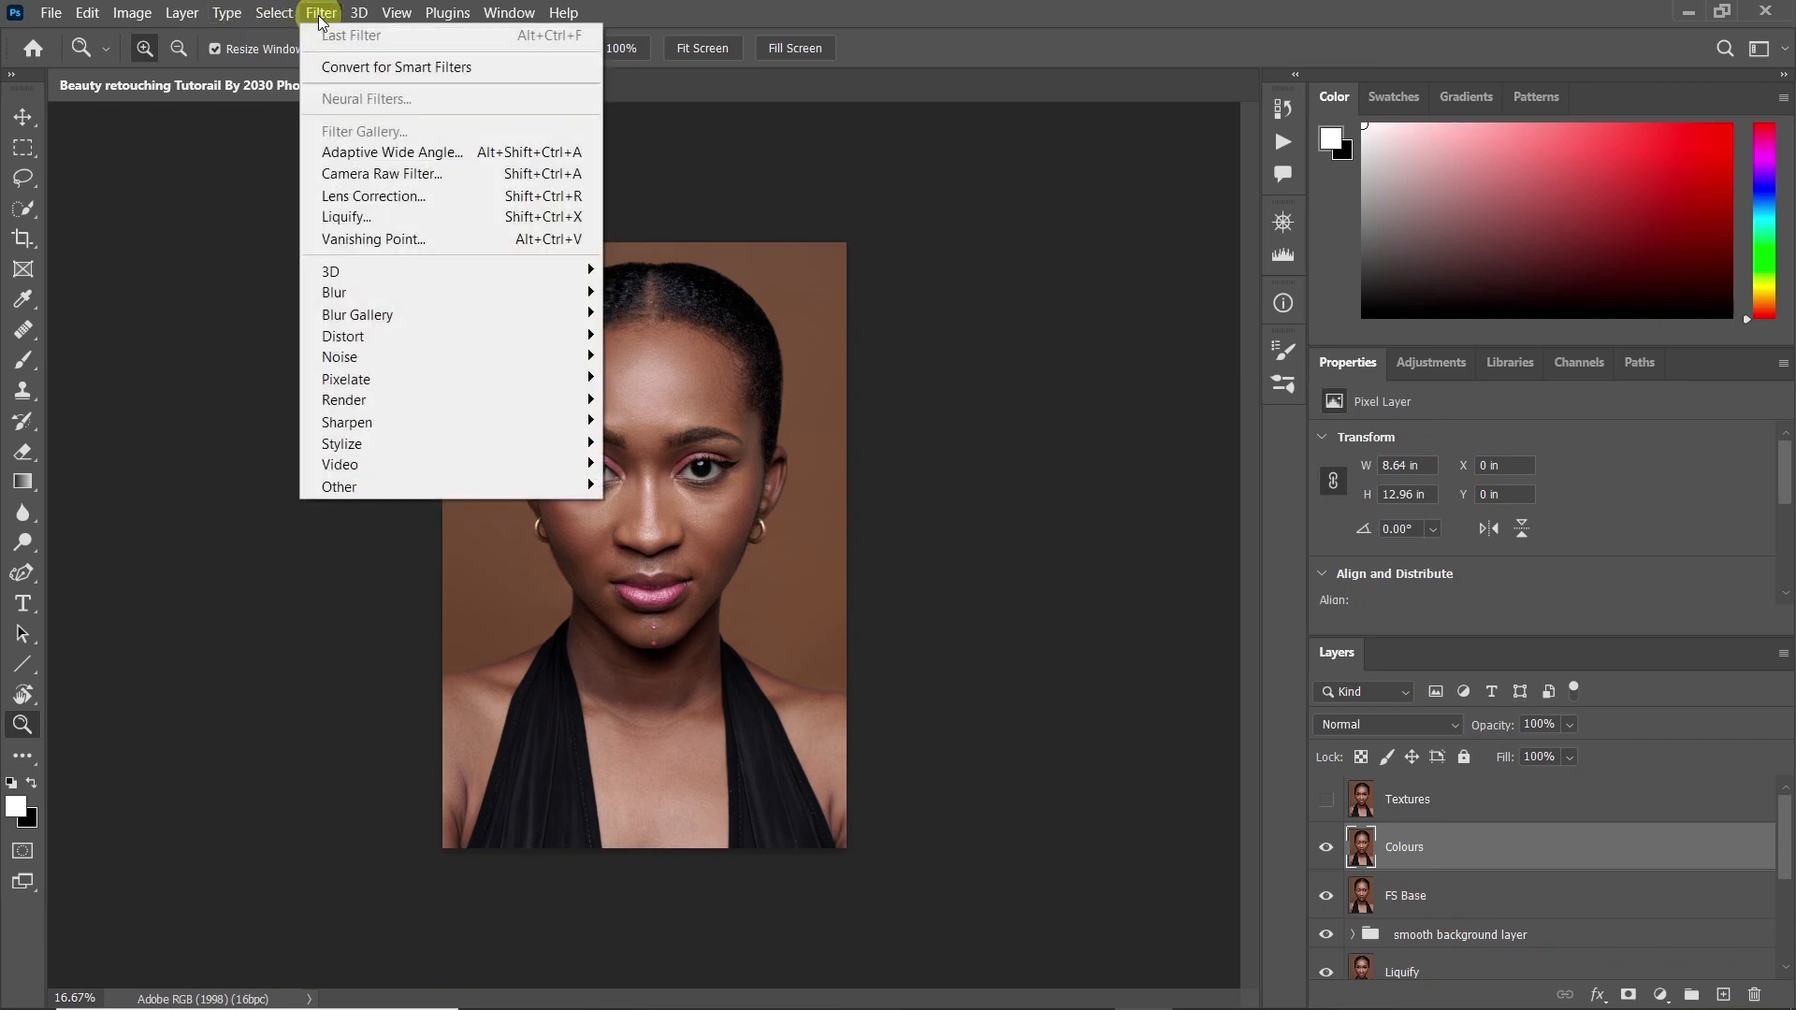
mouse_move(418, 299)
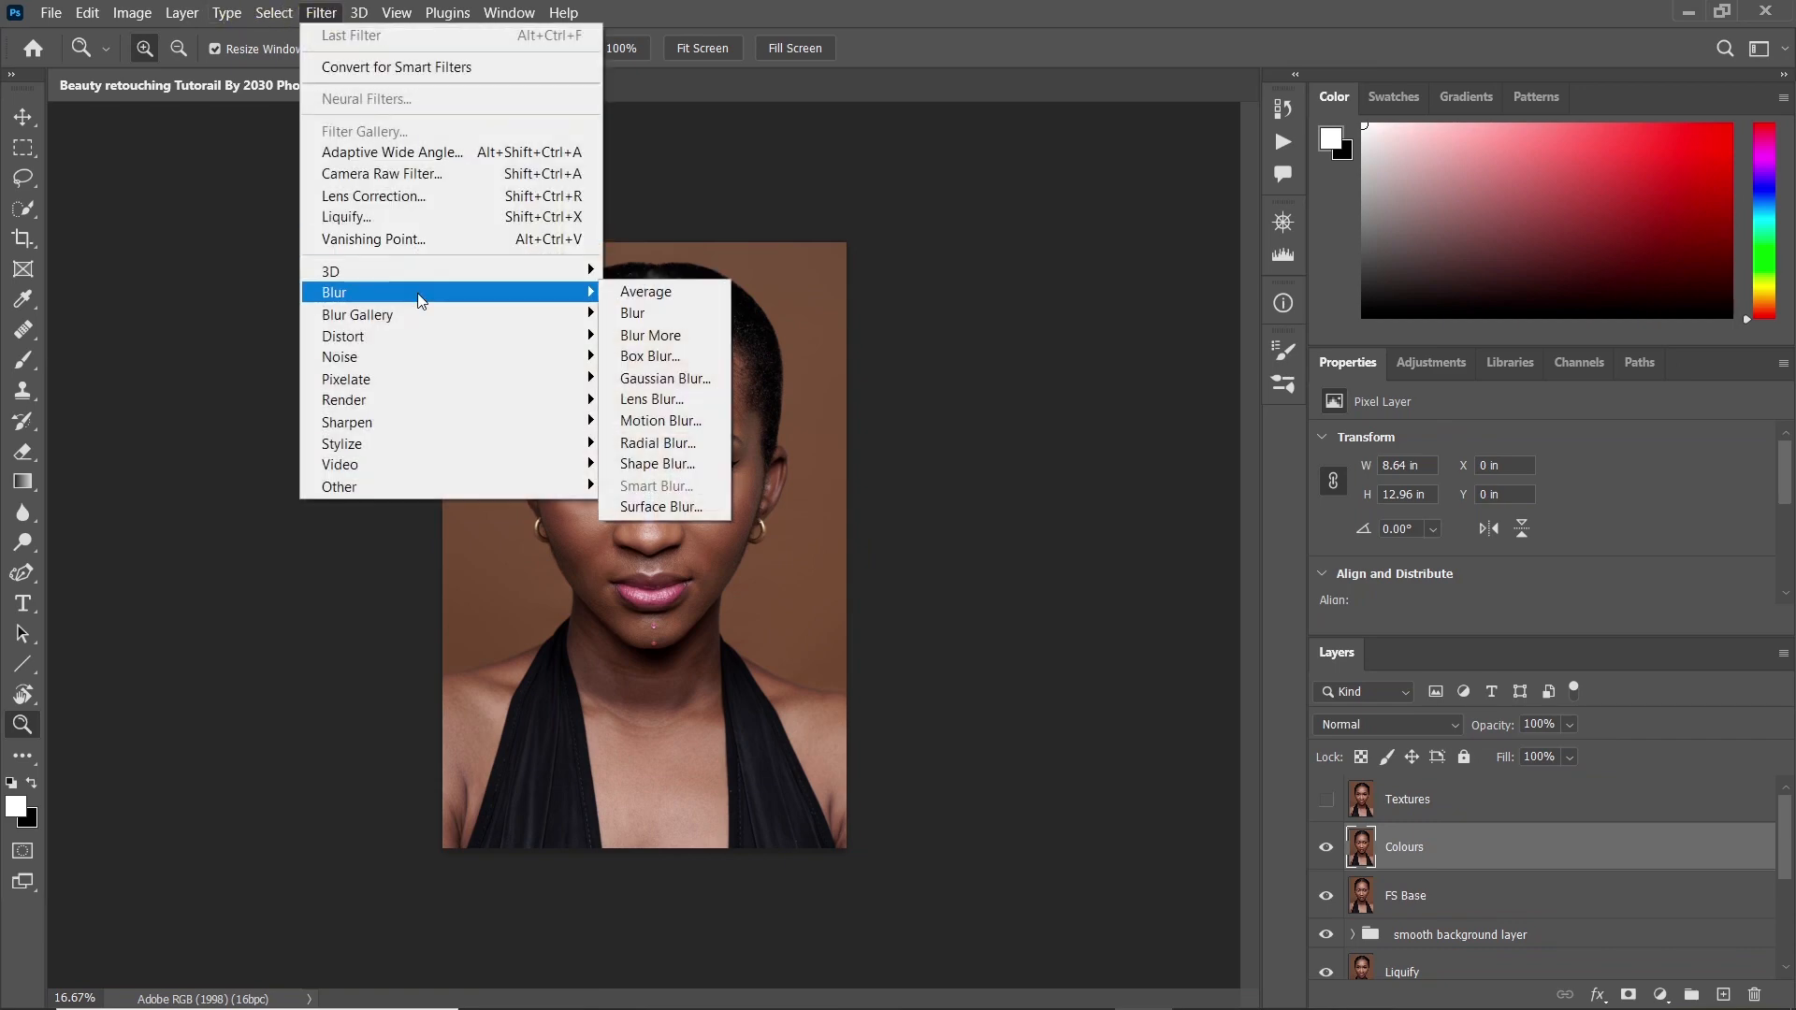
left_click(661, 377)
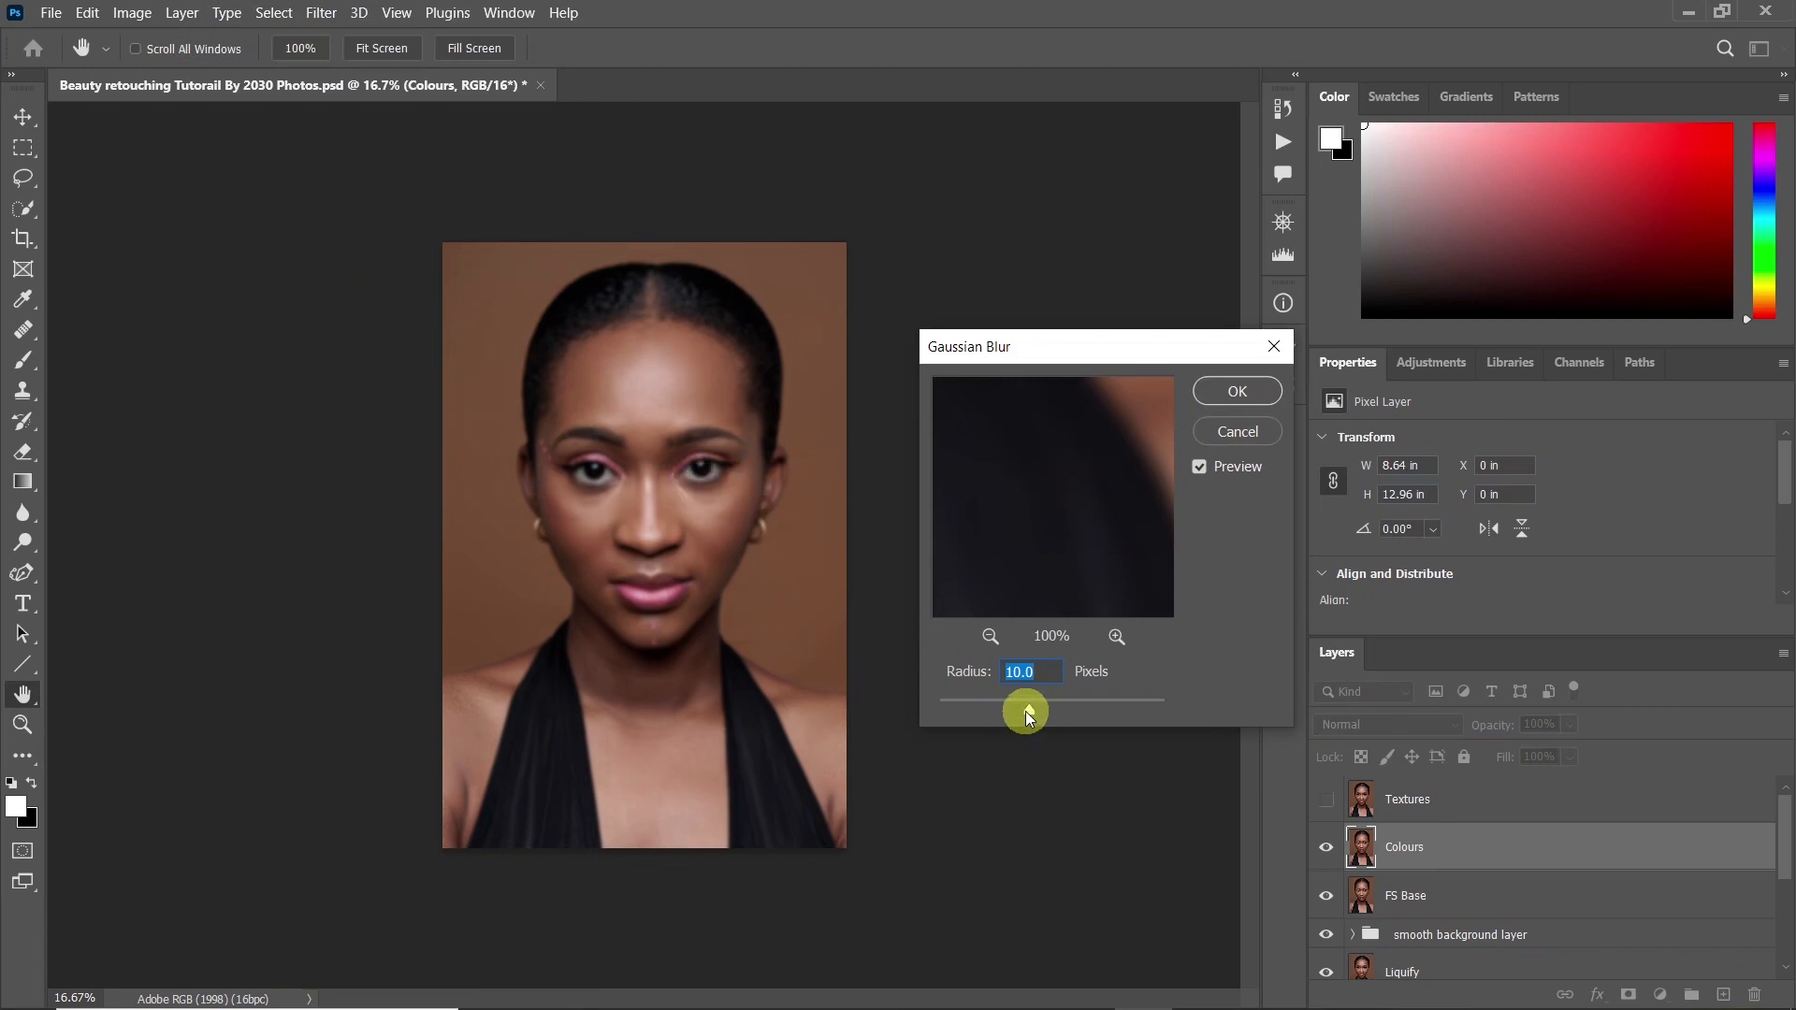
mouse_move(1023, 711)
left_mouse_down()
mouse_move(956, 709)
mouse_move(1015, 709)
left_mouse_up()
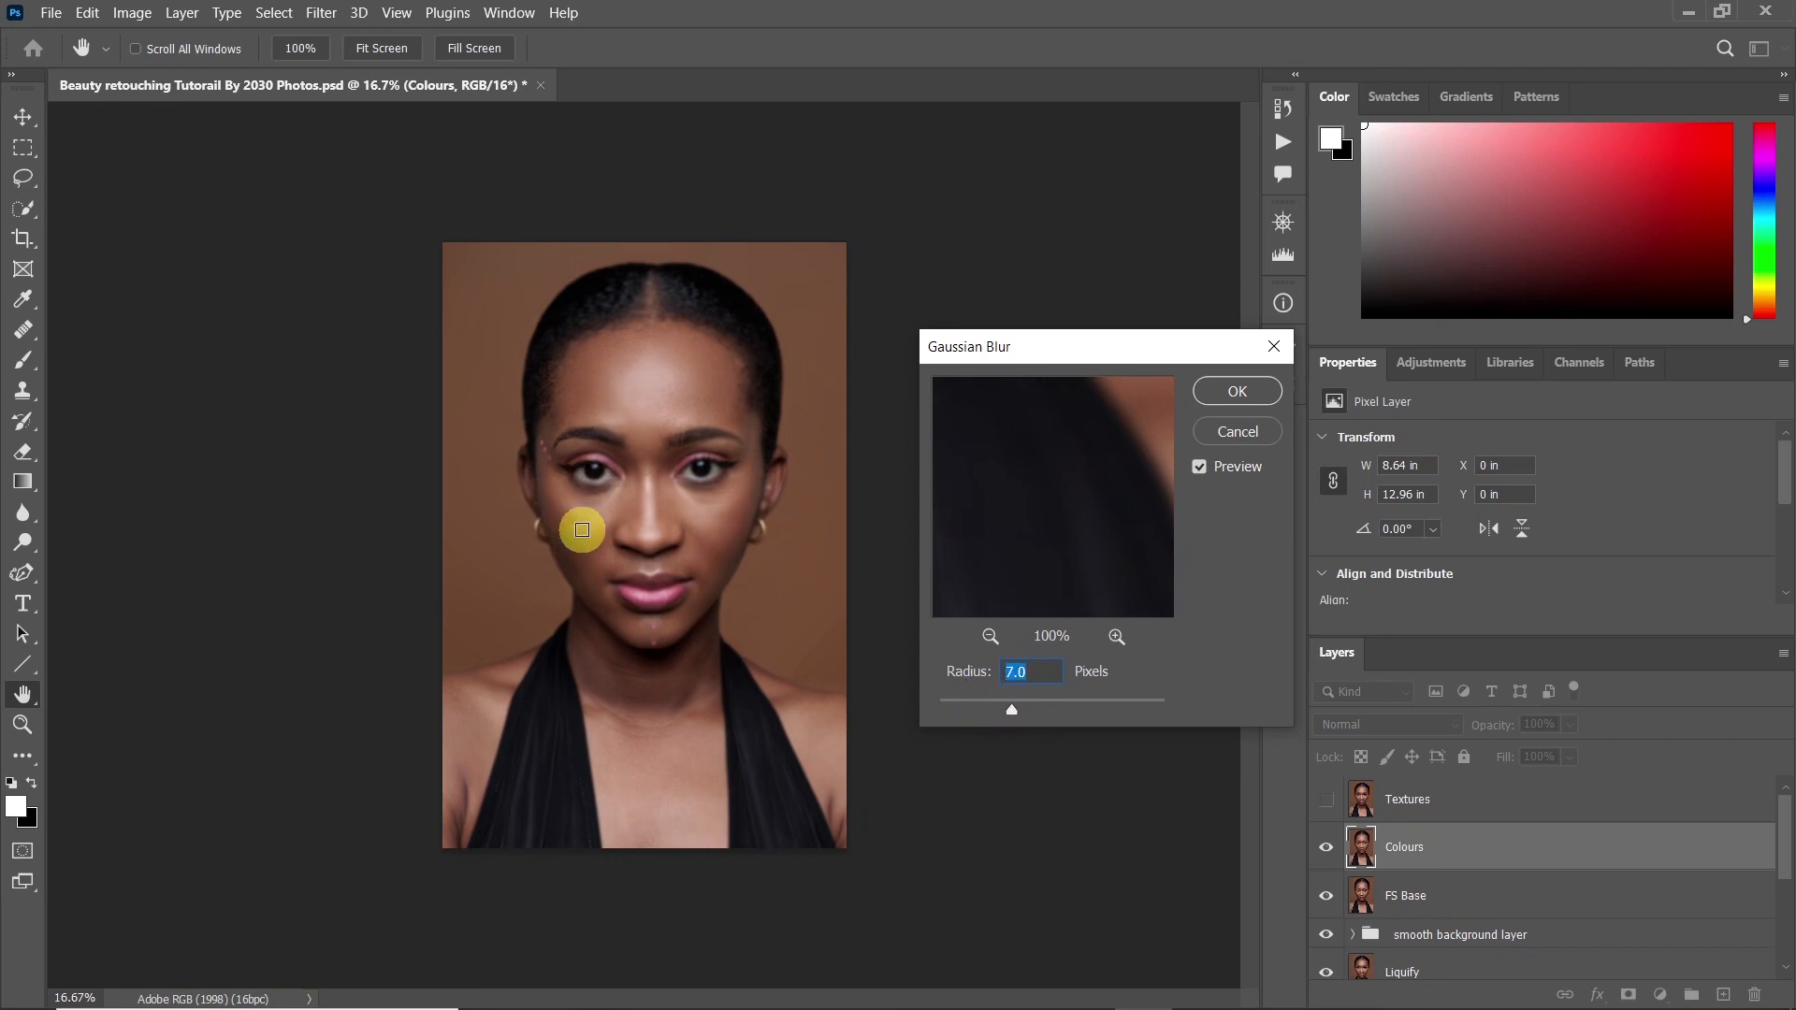
left_click(582, 530)
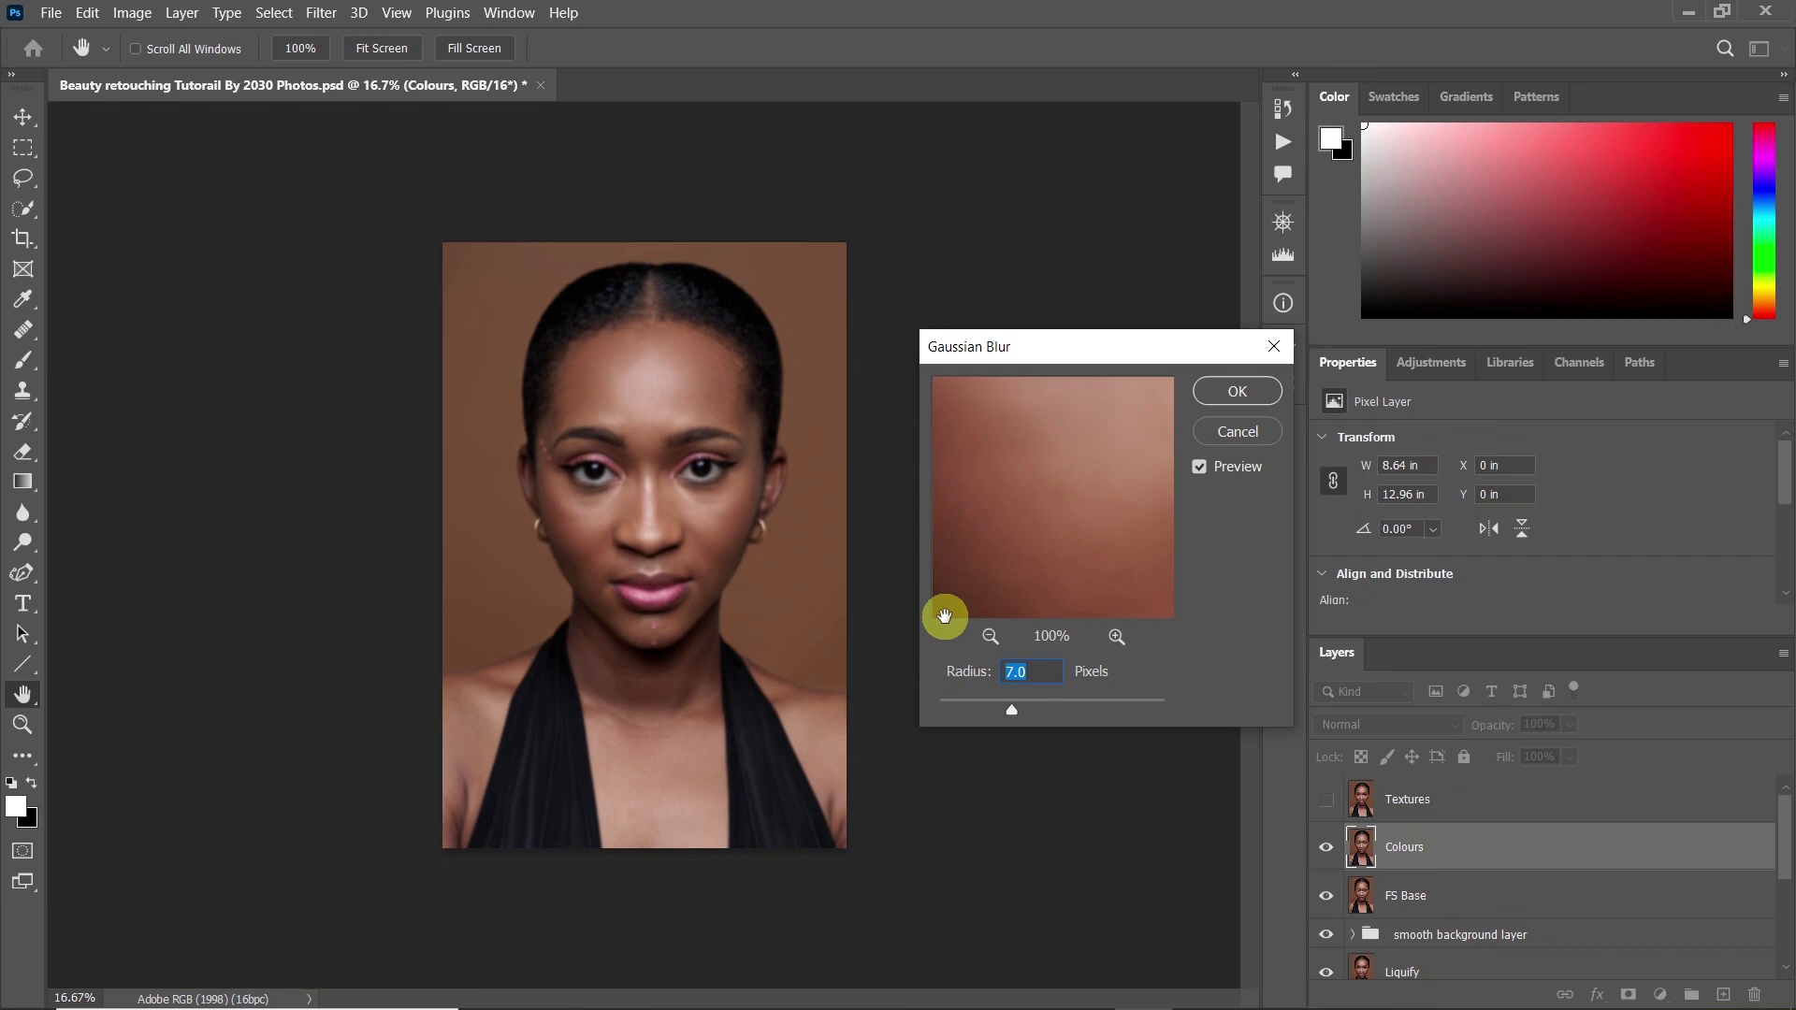
type("10")
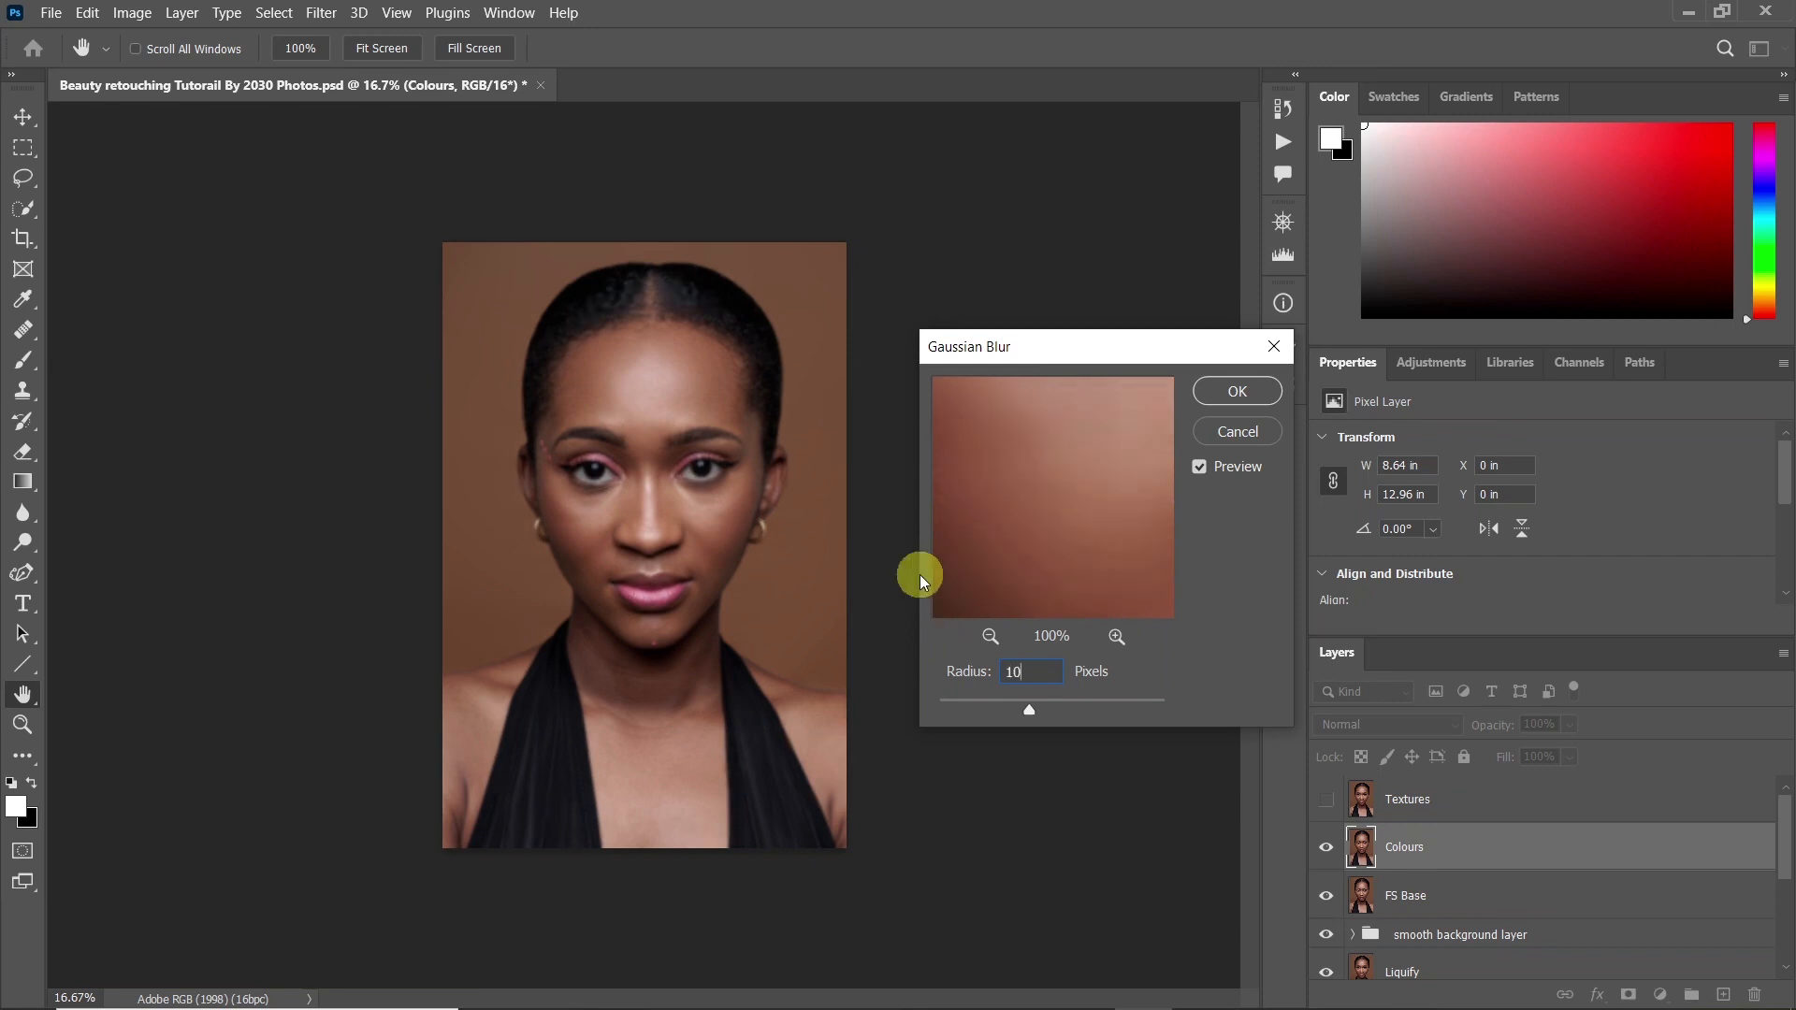
Check the blur preview on the forehead, cheek, chin and temple, and apply the Gaussian Blur
left_click(659, 397)
left_click(599, 382)
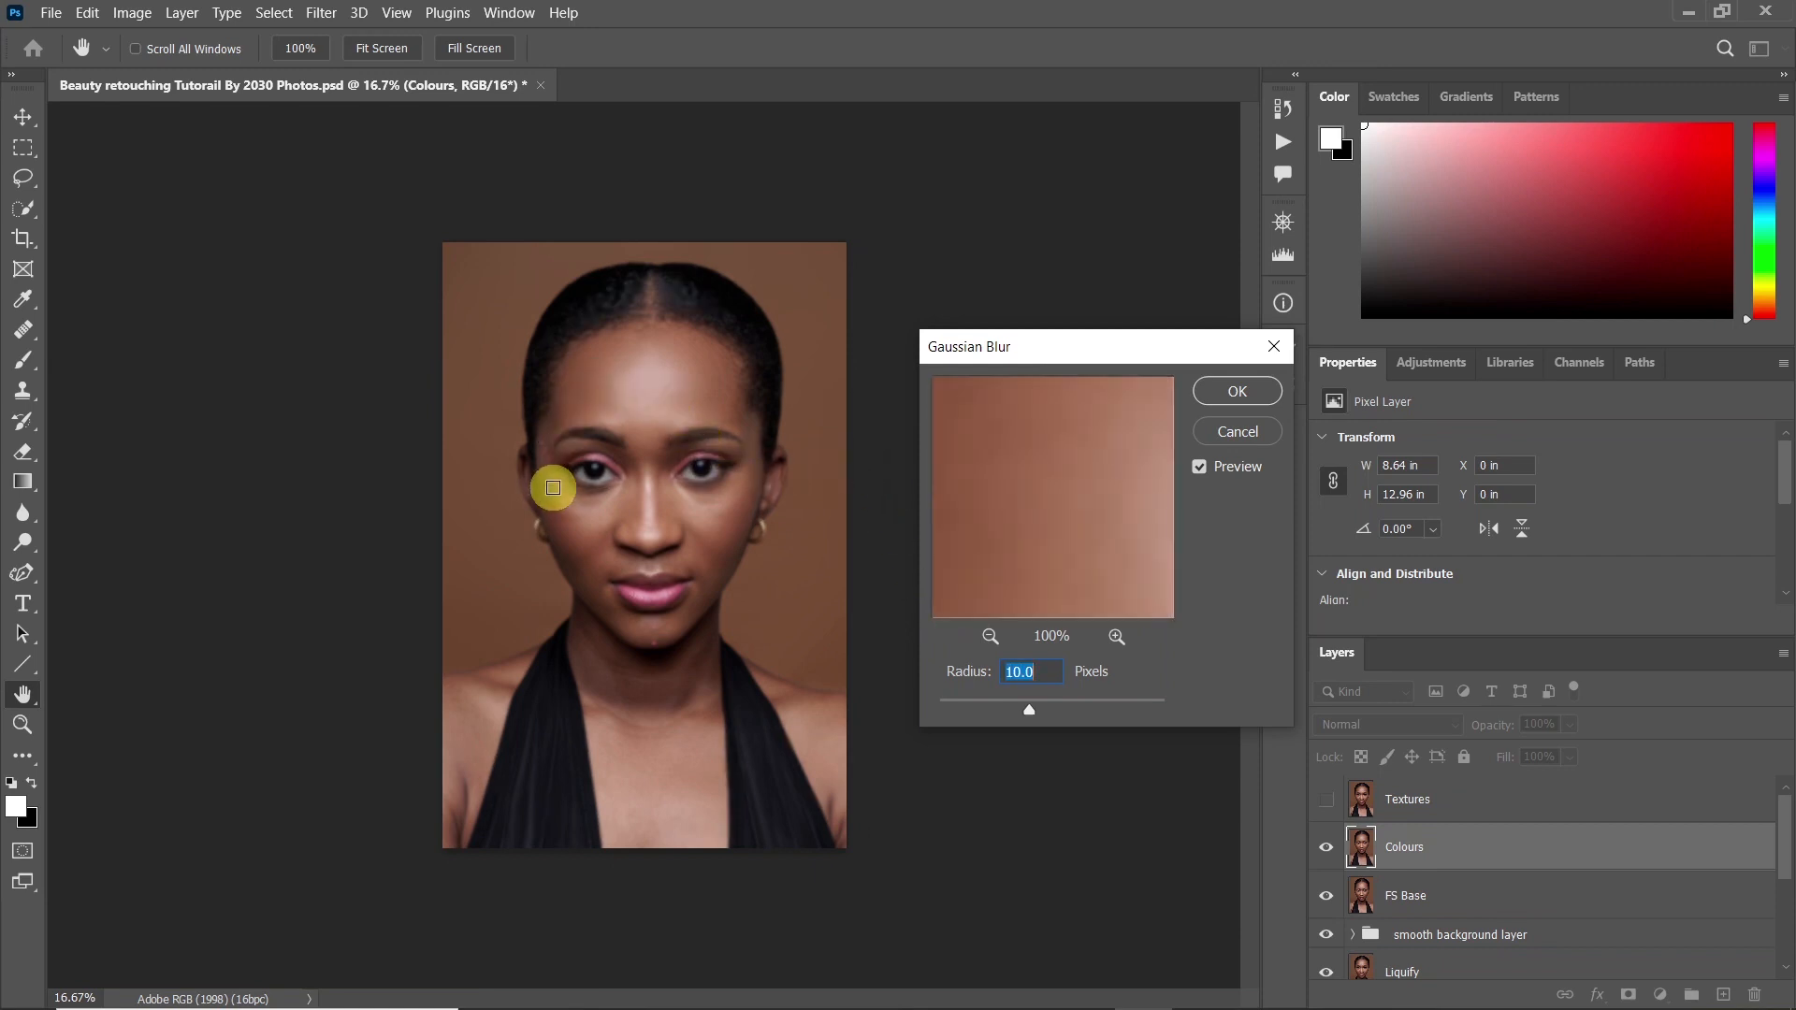
left_click(578, 475)
left_click(579, 507)
left_click(585, 599)
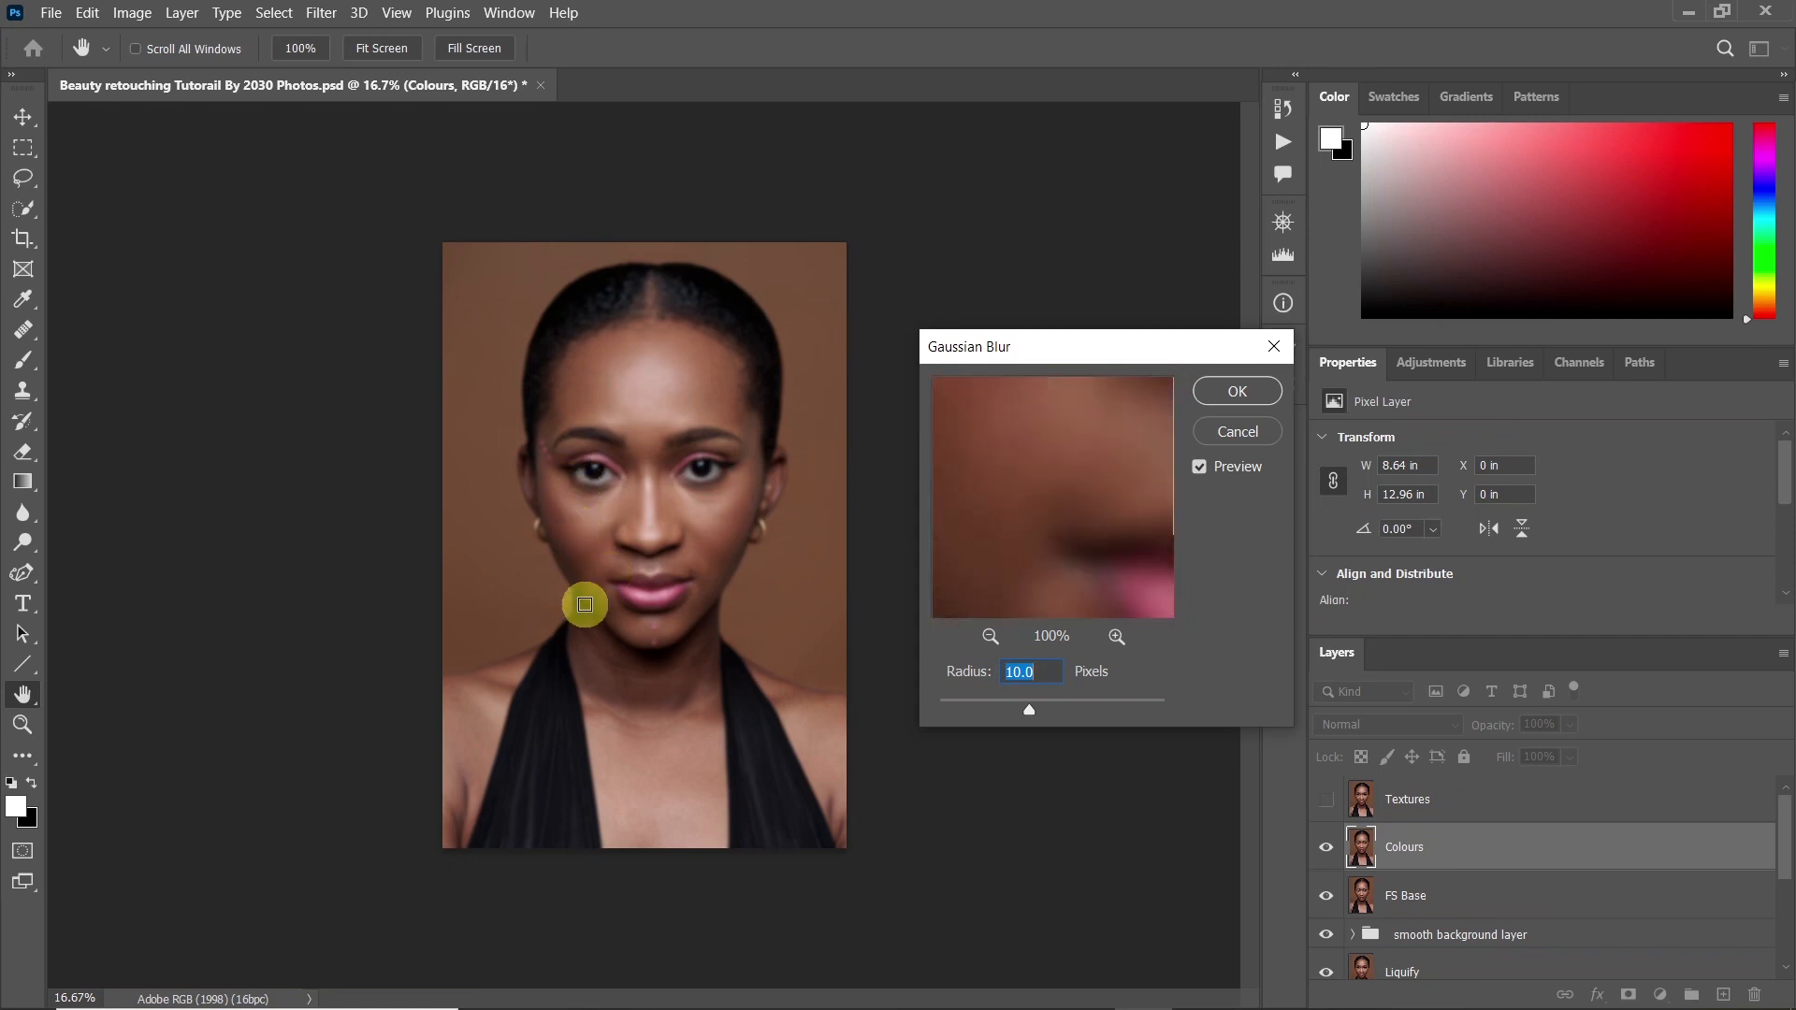
left_click(620, 660)
left_click(754, 423)
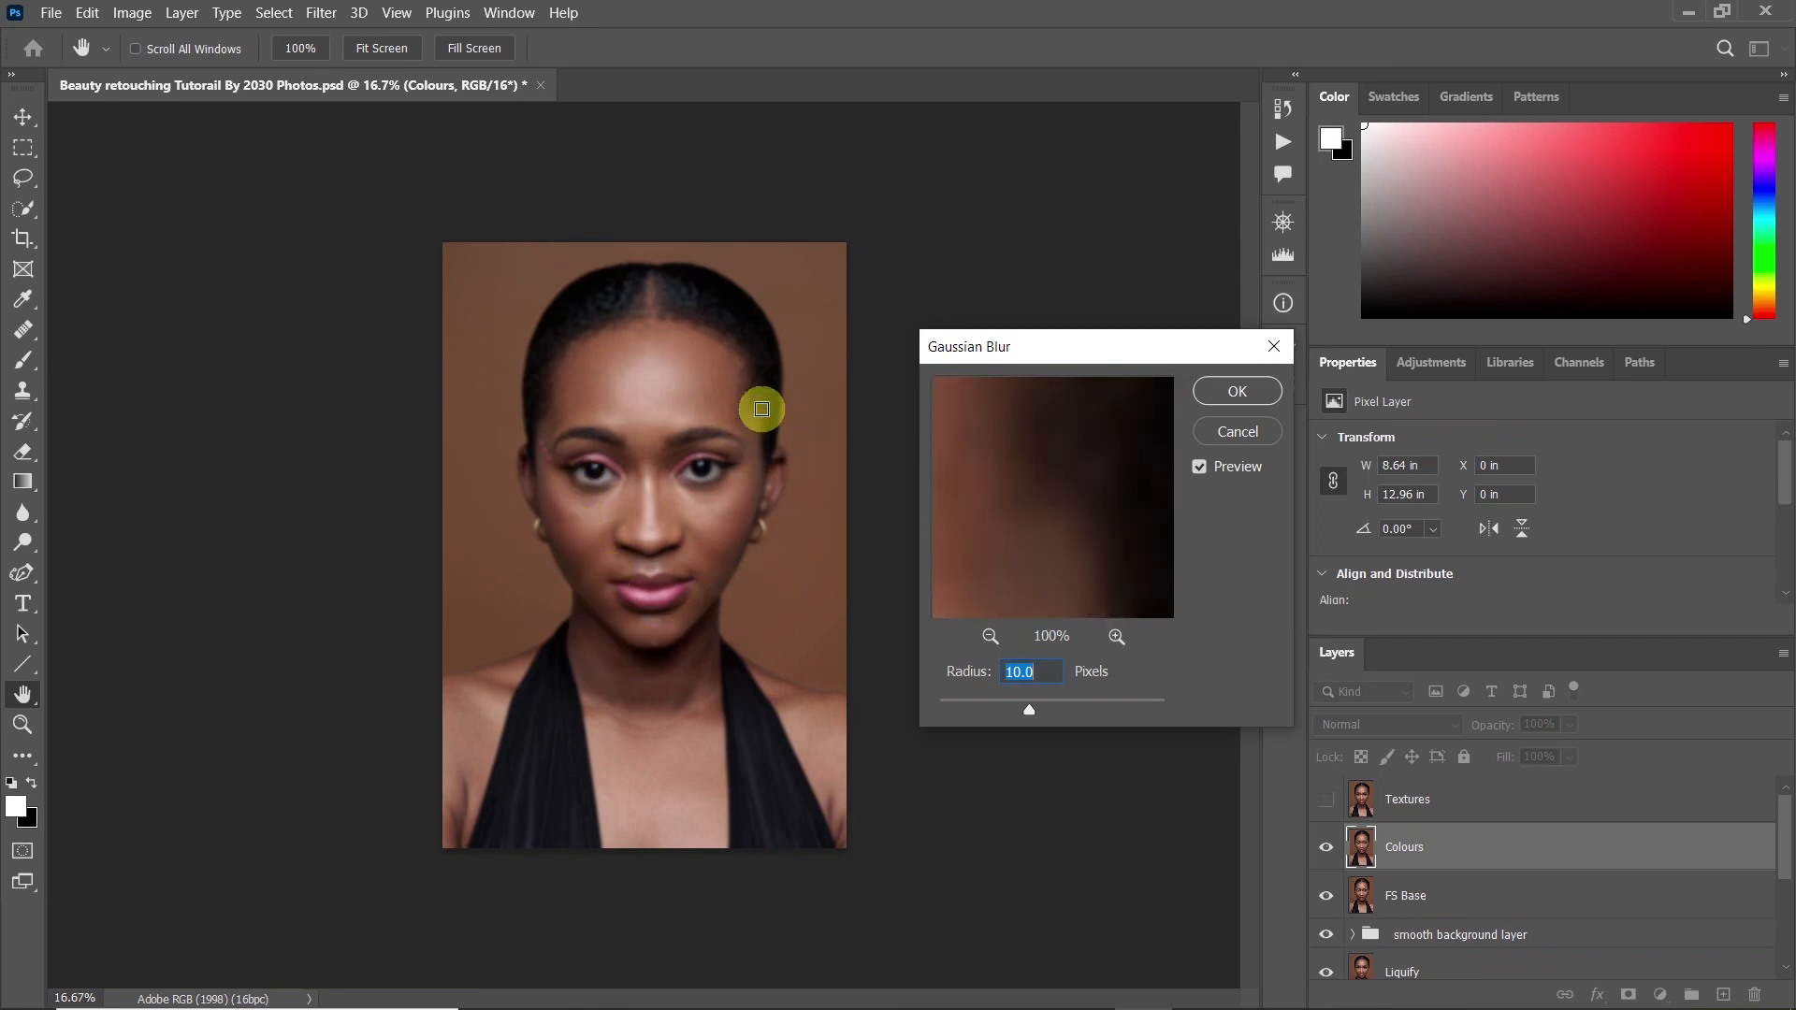
left_click(1237, 397)
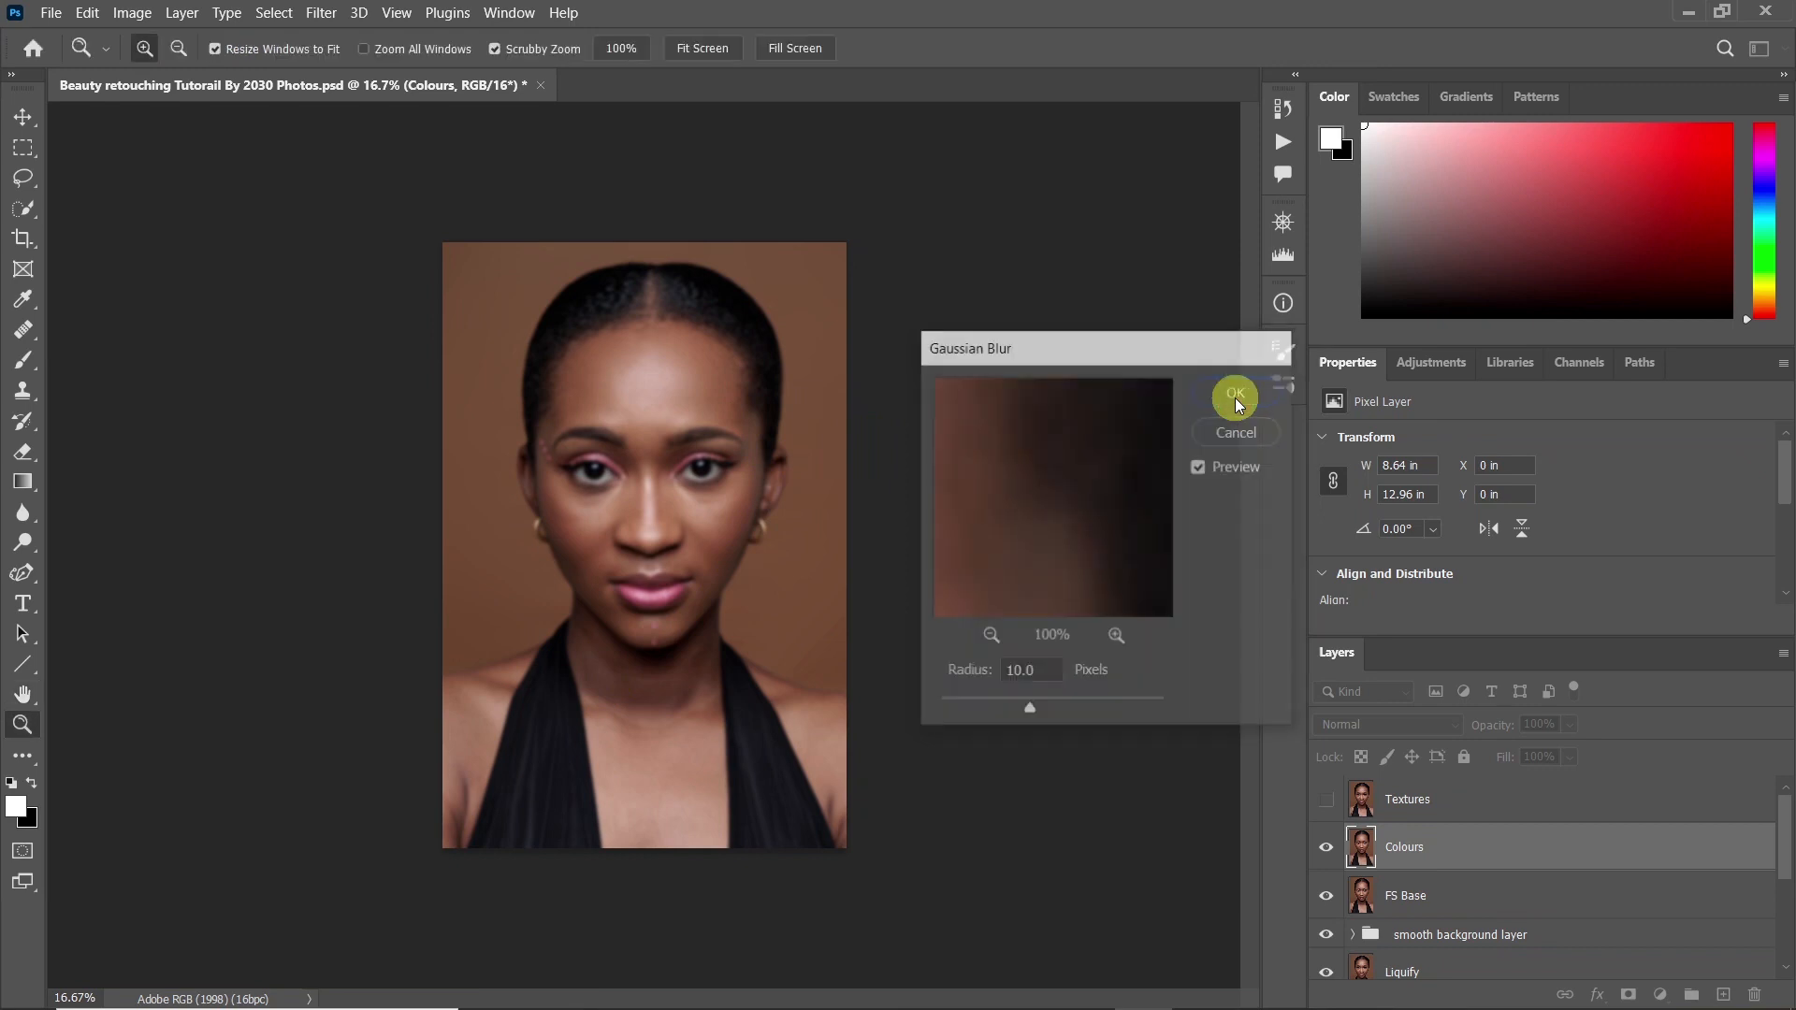
Select the Textures layer and make it visible again
left_click(1402, 978)
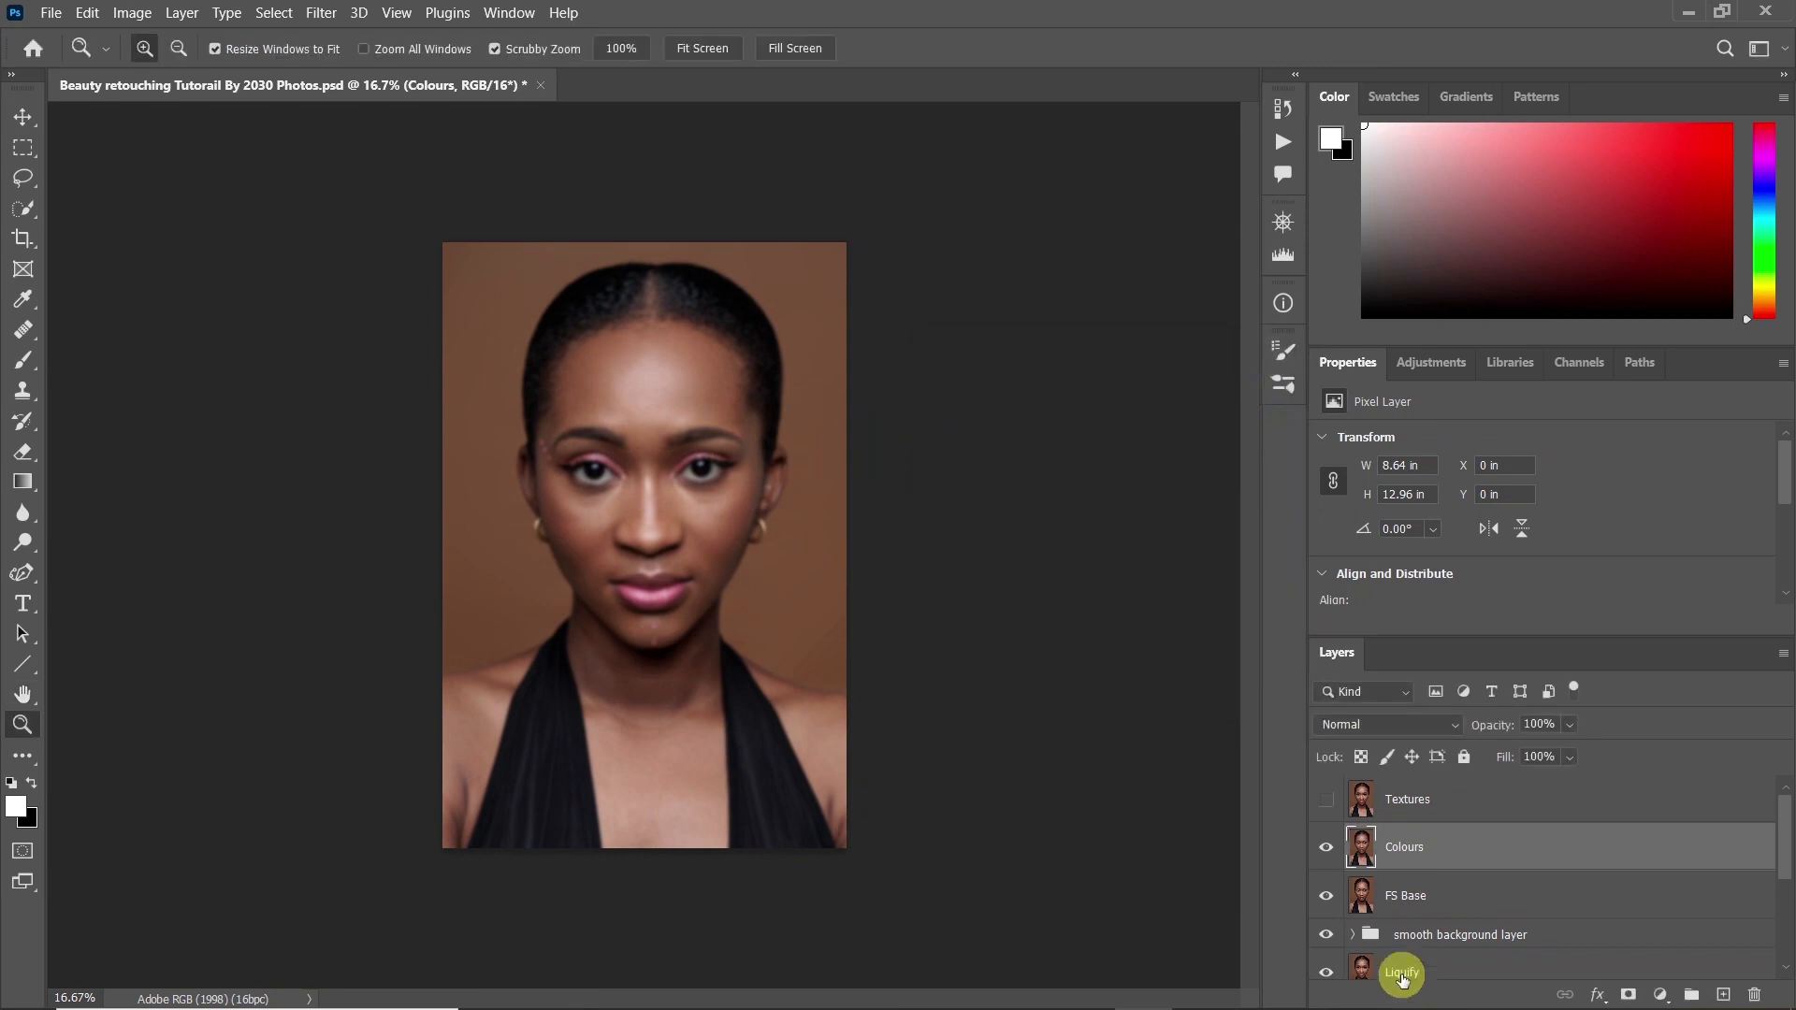
left_click(1405, 797)
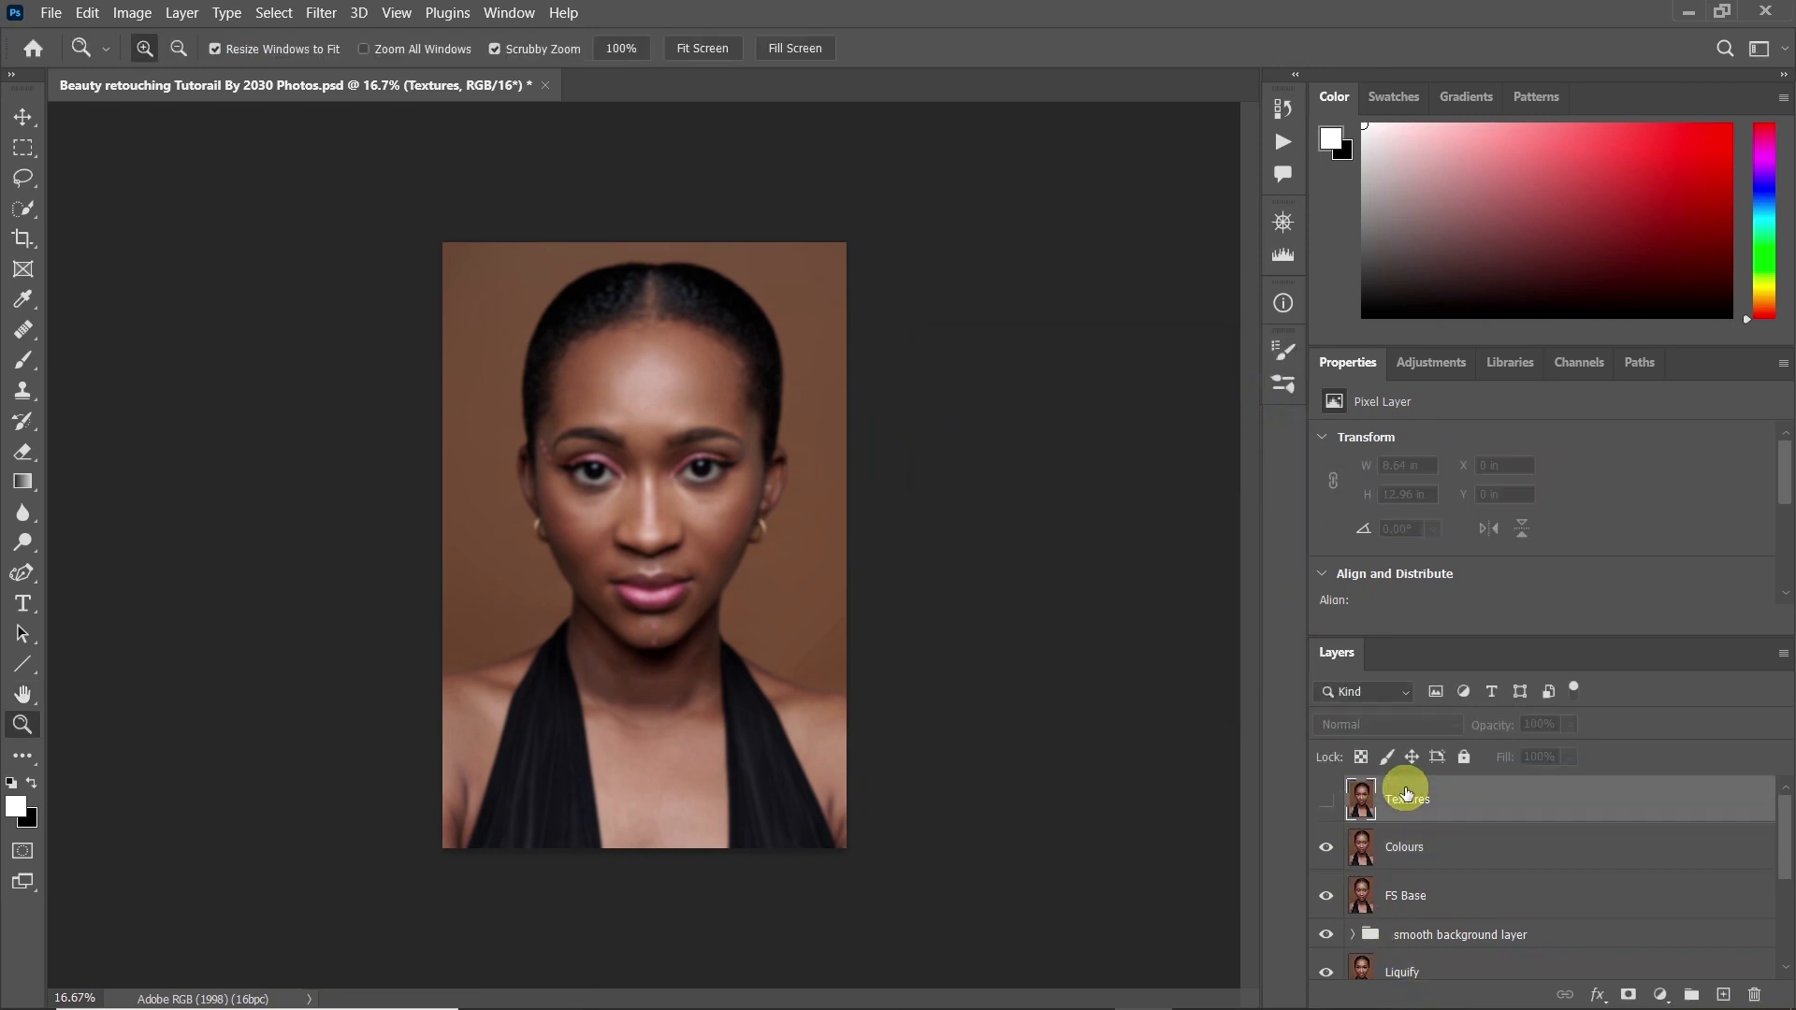
left_click(1325, 799)
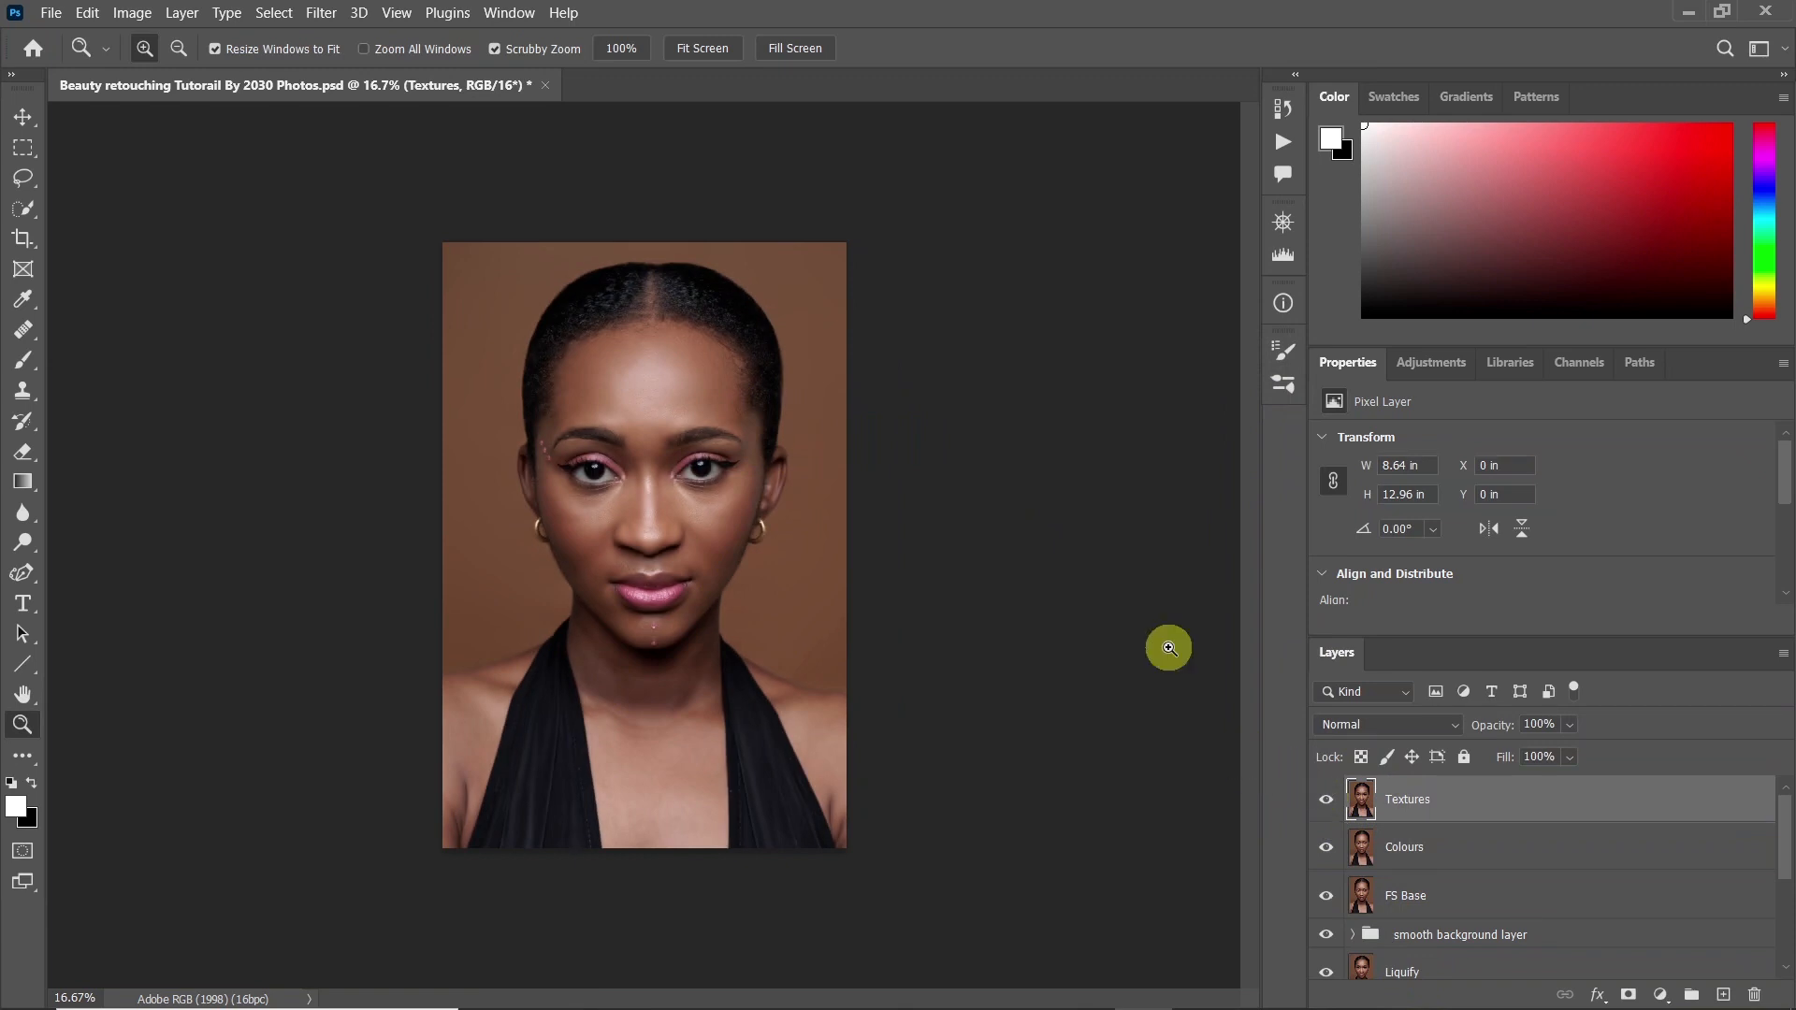
Apply the Colours layer to the Textures layer with Apply Image, using Subtract blending, scale 2 and offset 128
left_click(132, 13)
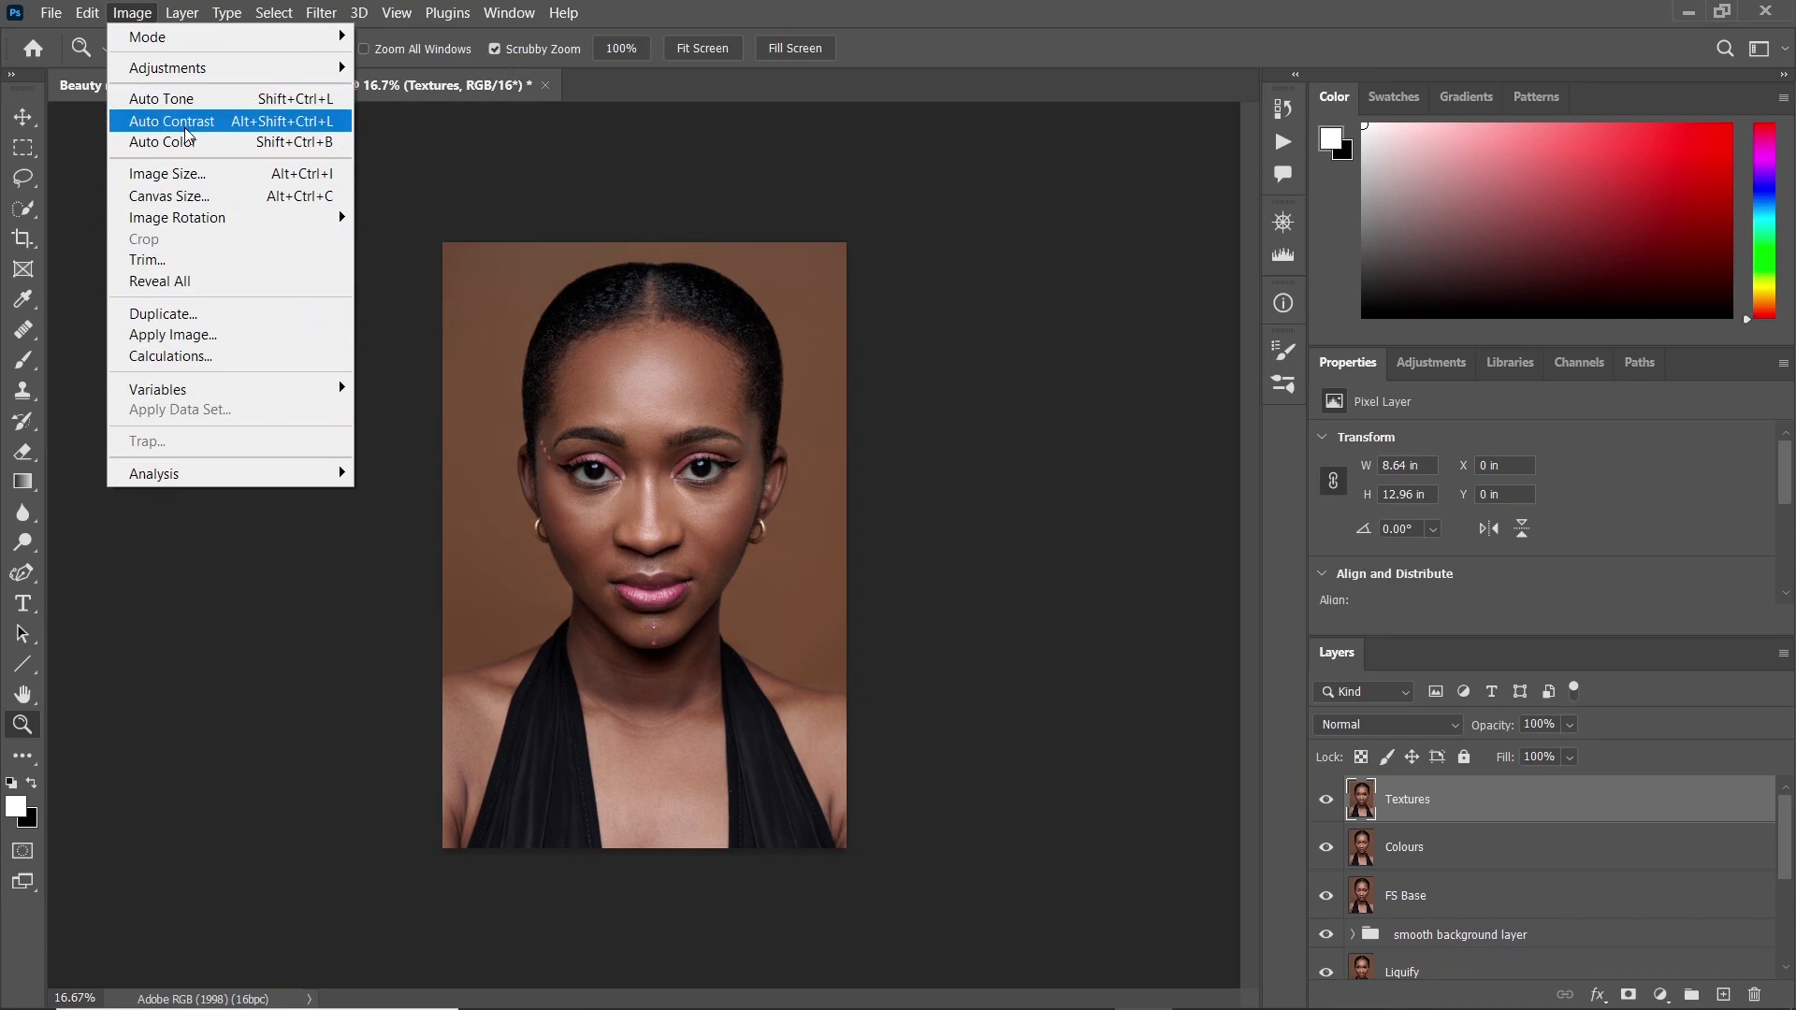
left_click(184, 333)
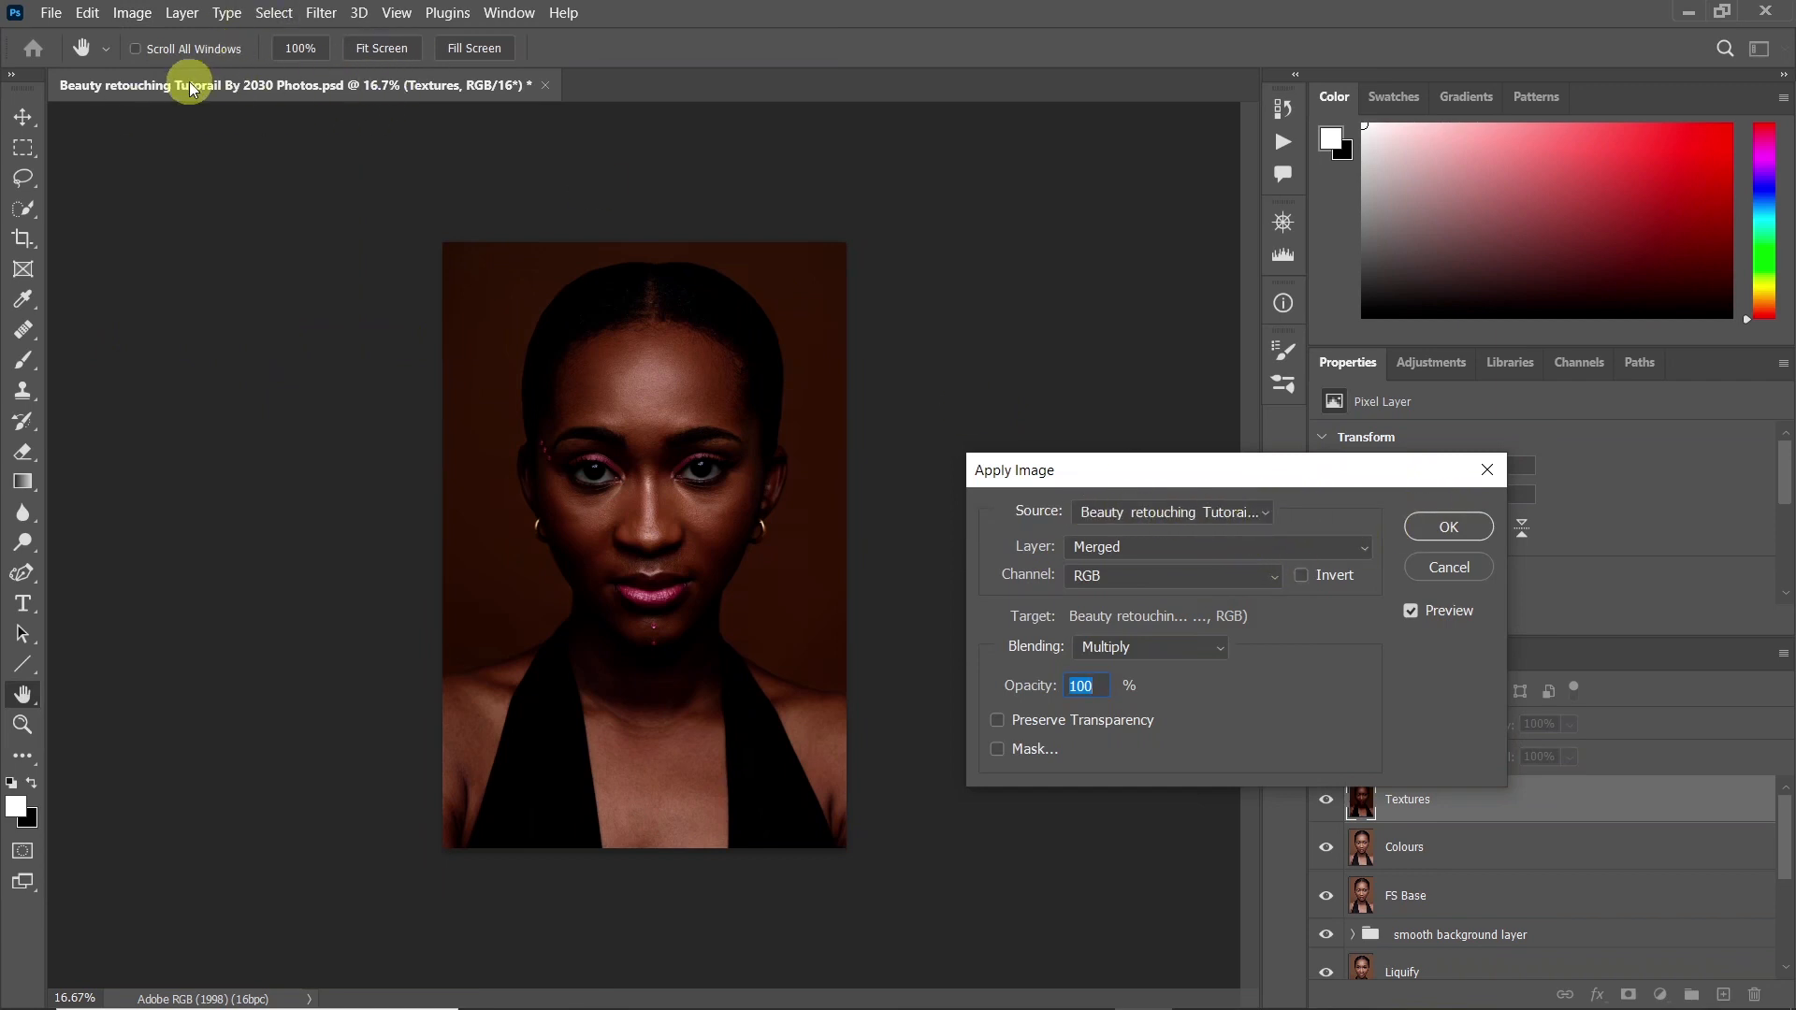
left_click(1170, 548)
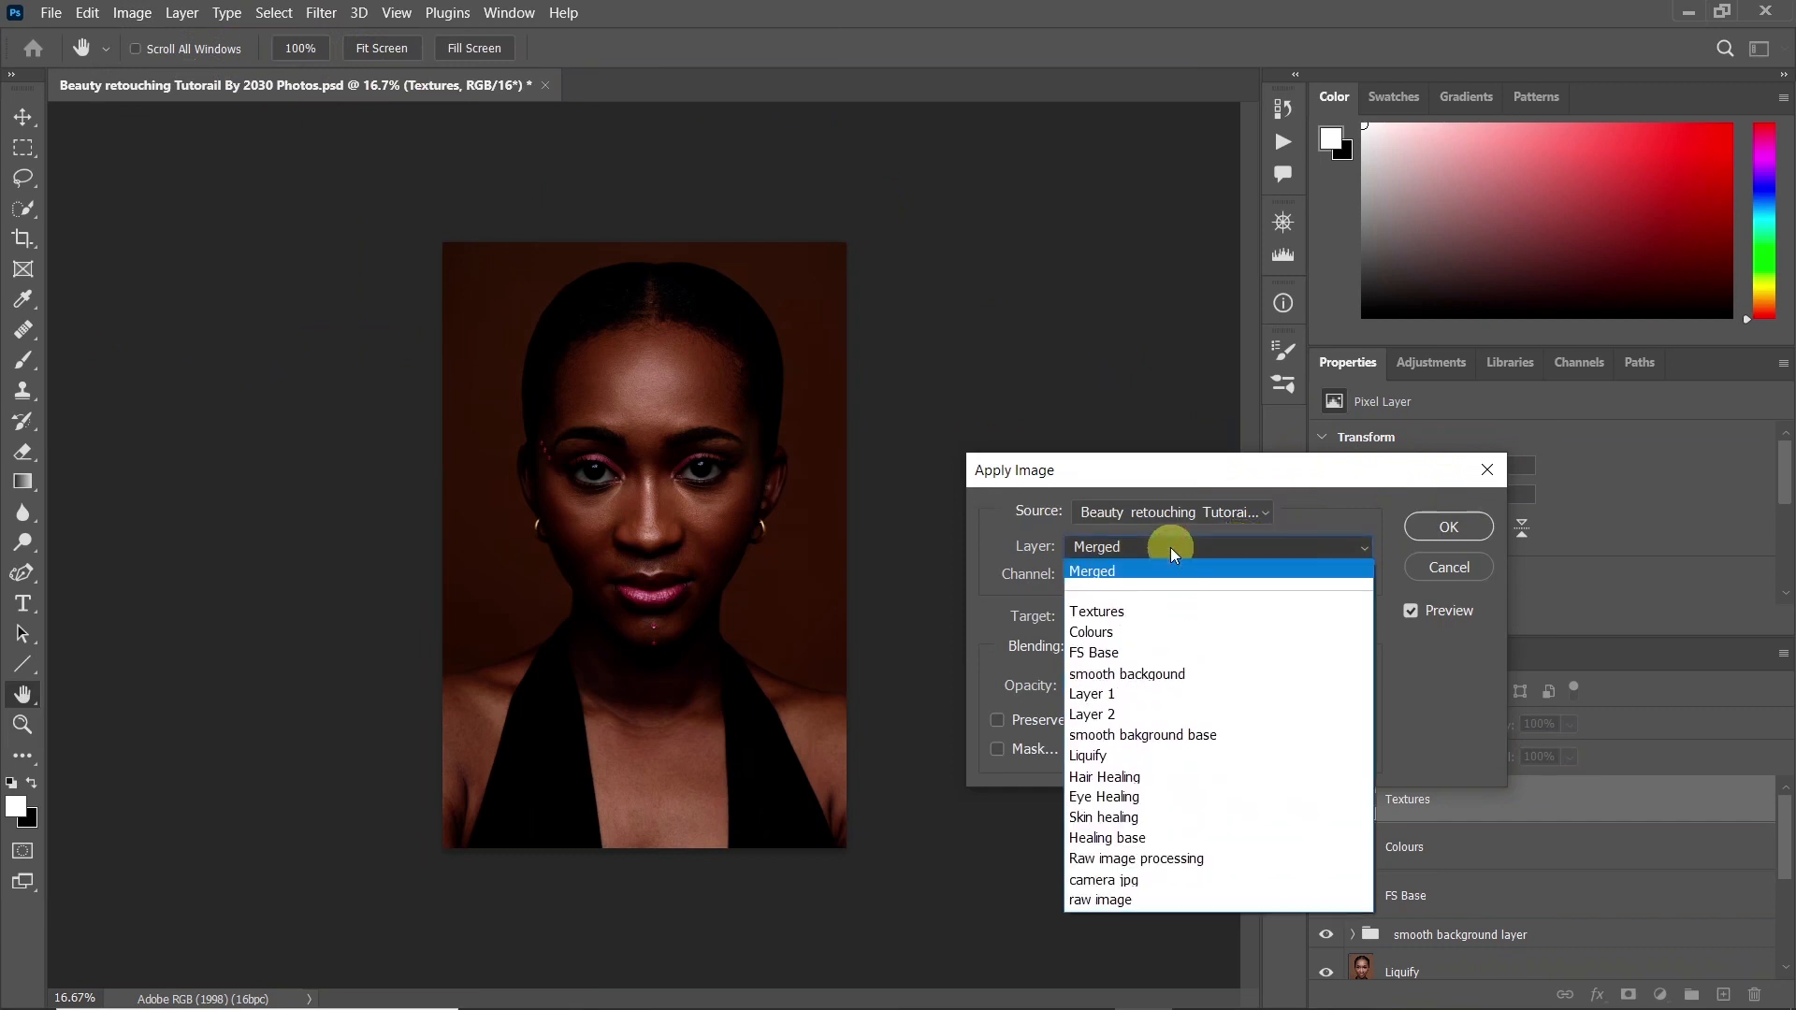
left_click(1144, 639)
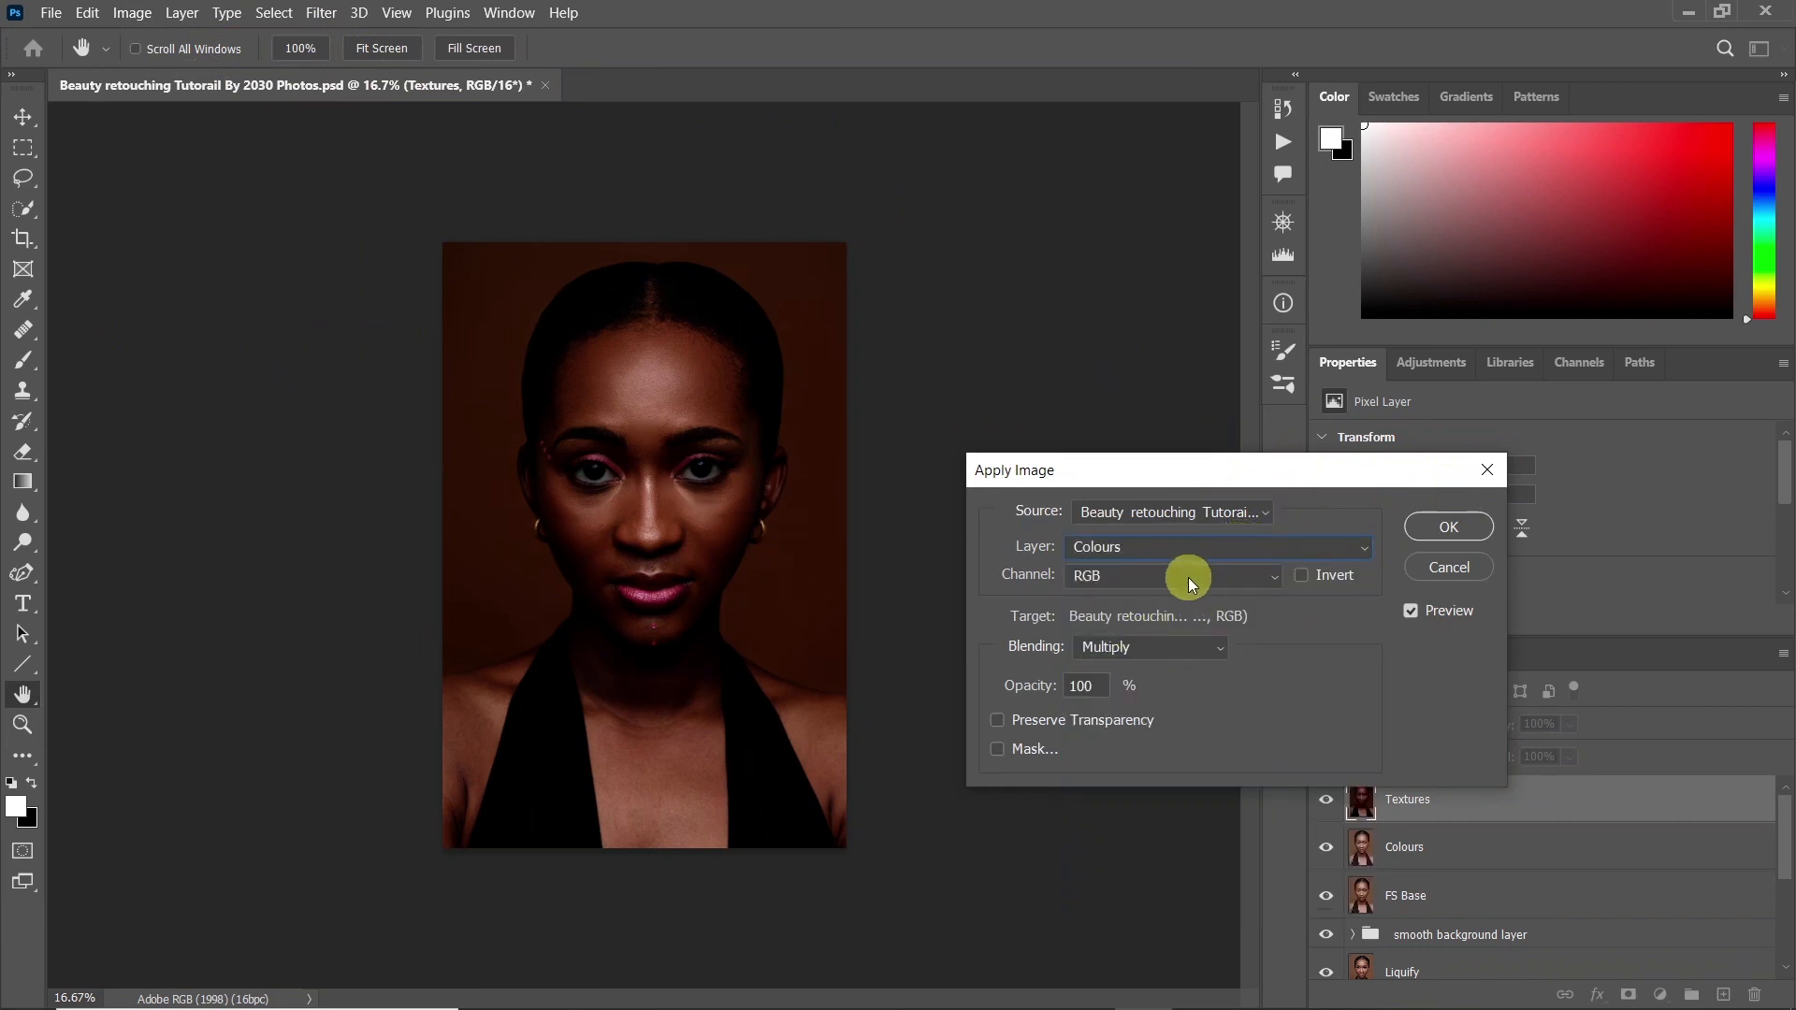
left_click(1188, 644)
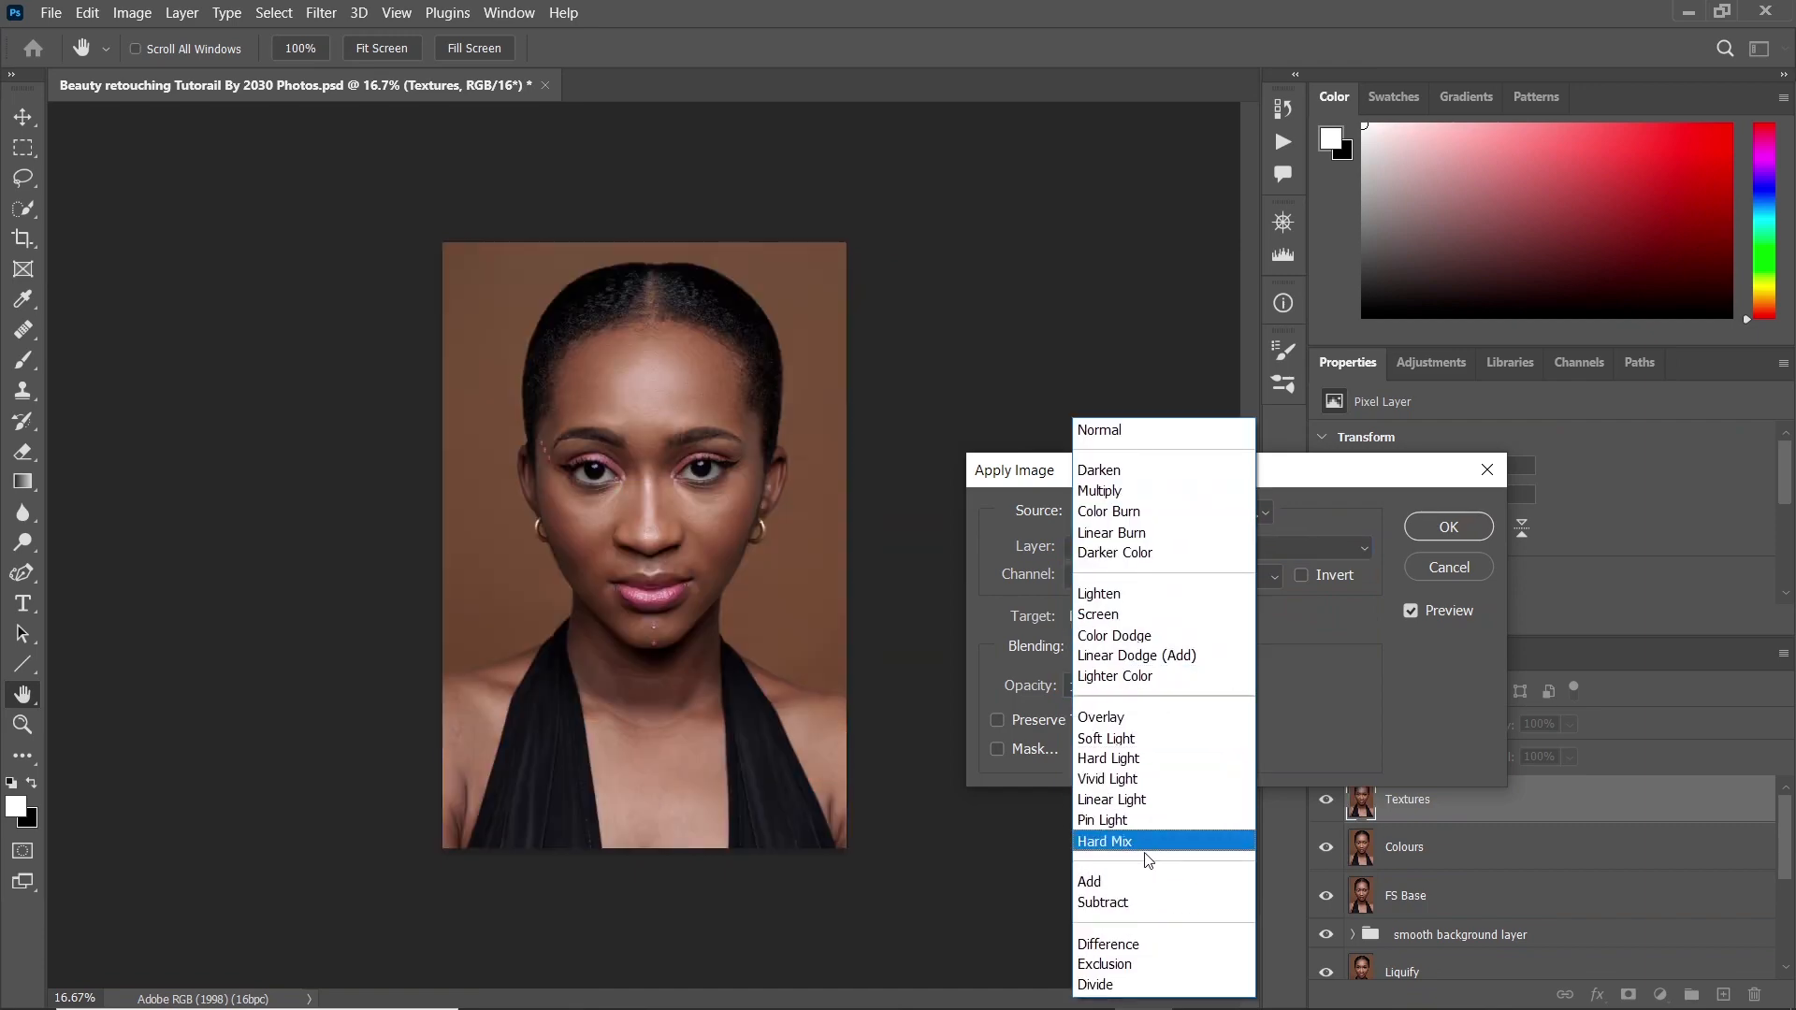
left_click(1148, 903)
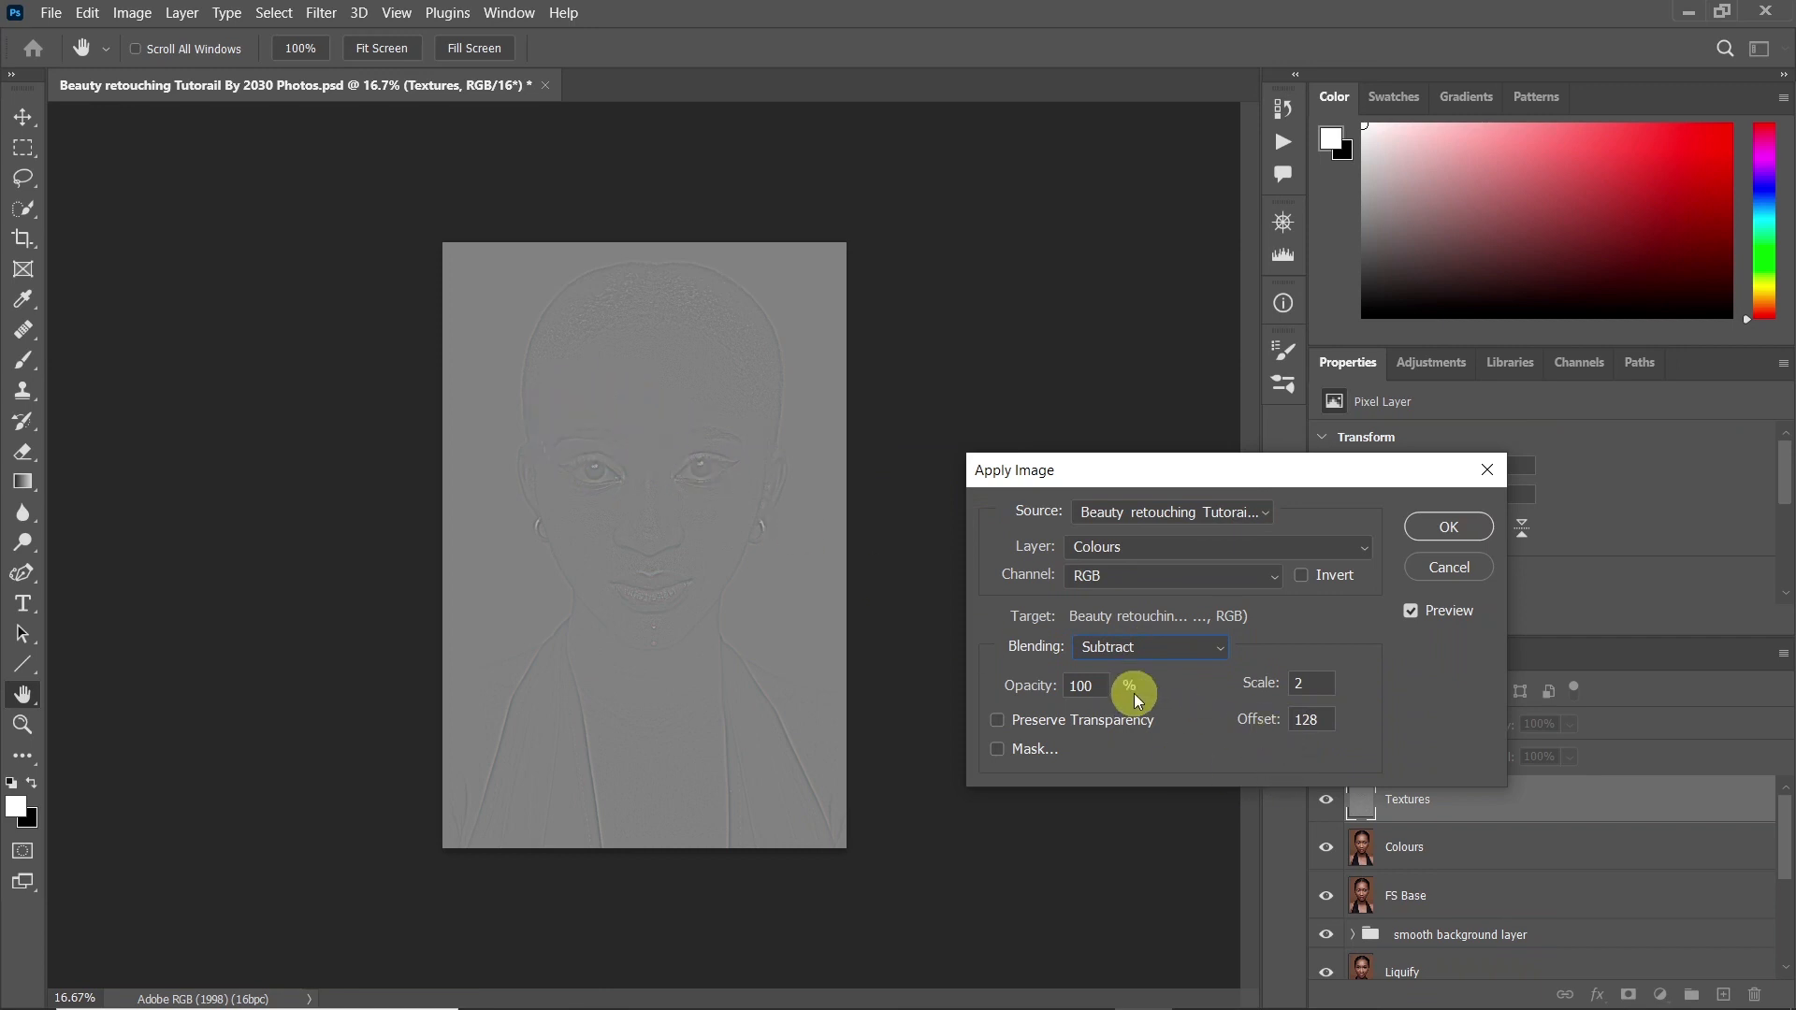
left_click(1445, 527)
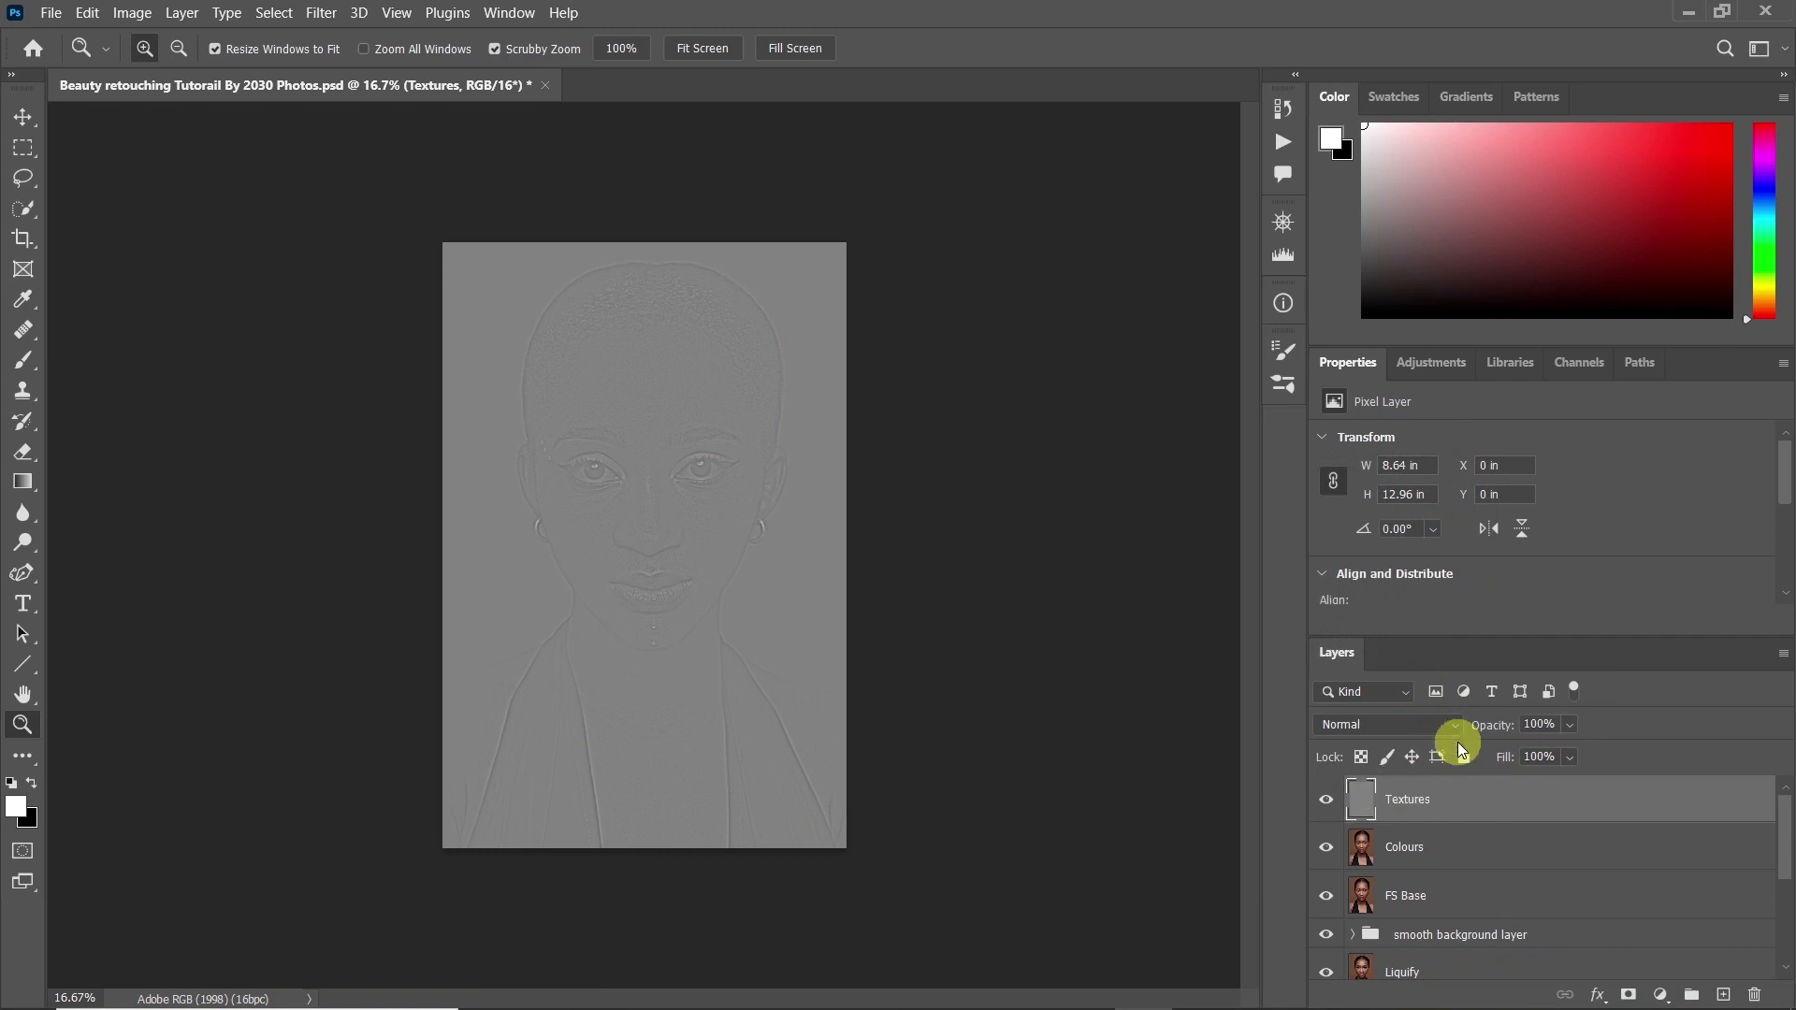
Set the Textures layer to Linear Light blending and group it with the Colours layer as Frequency separation
left_click(1400, 731)
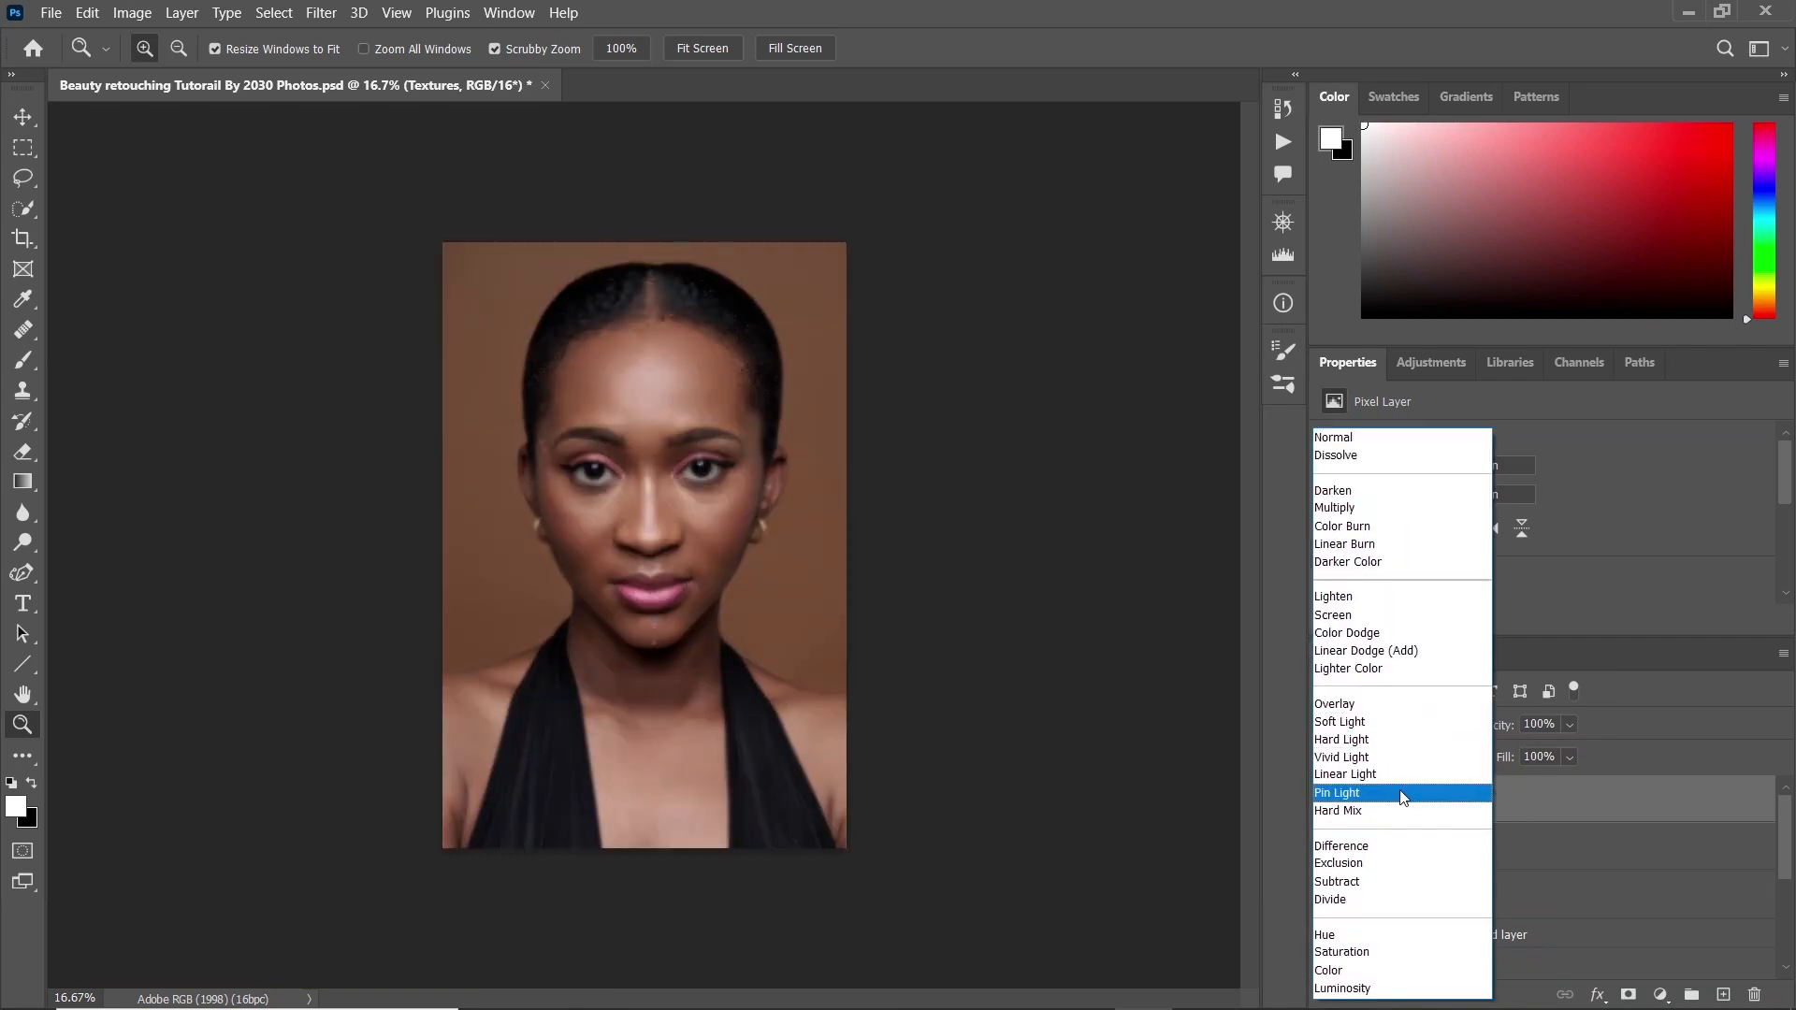
left_click(1372, 775)
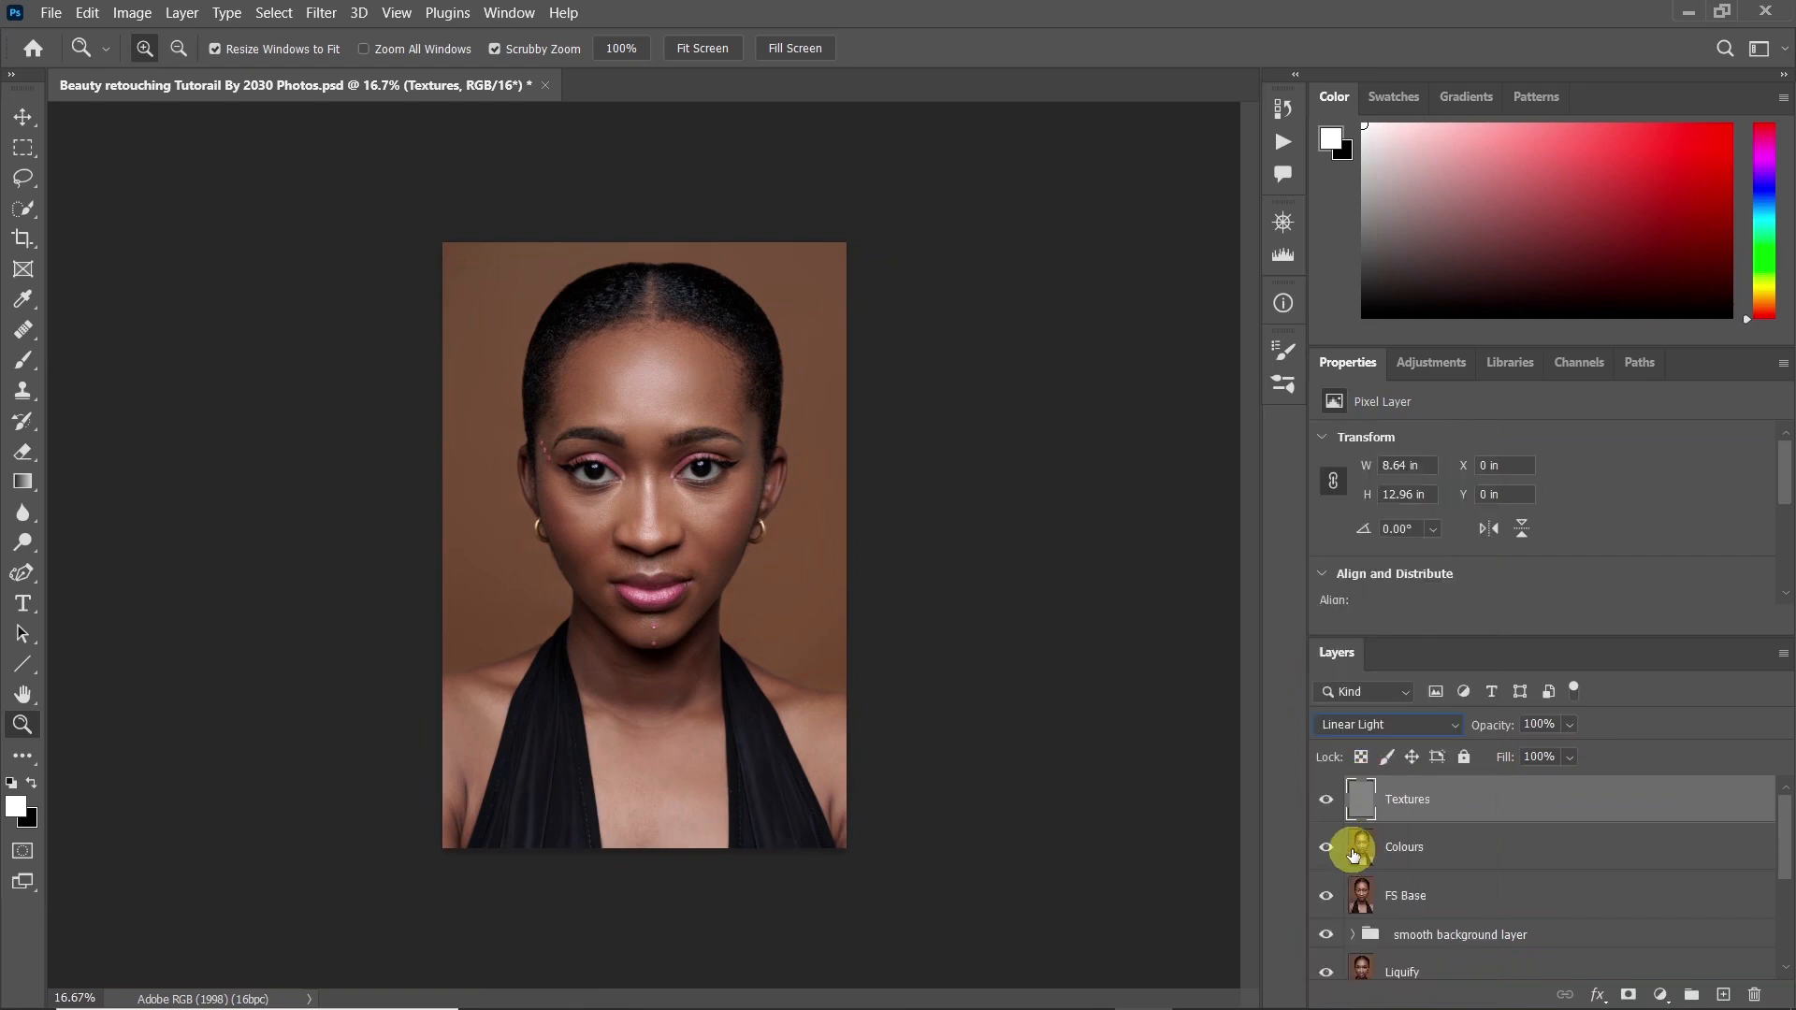
left_click(1424, 849, "shift")
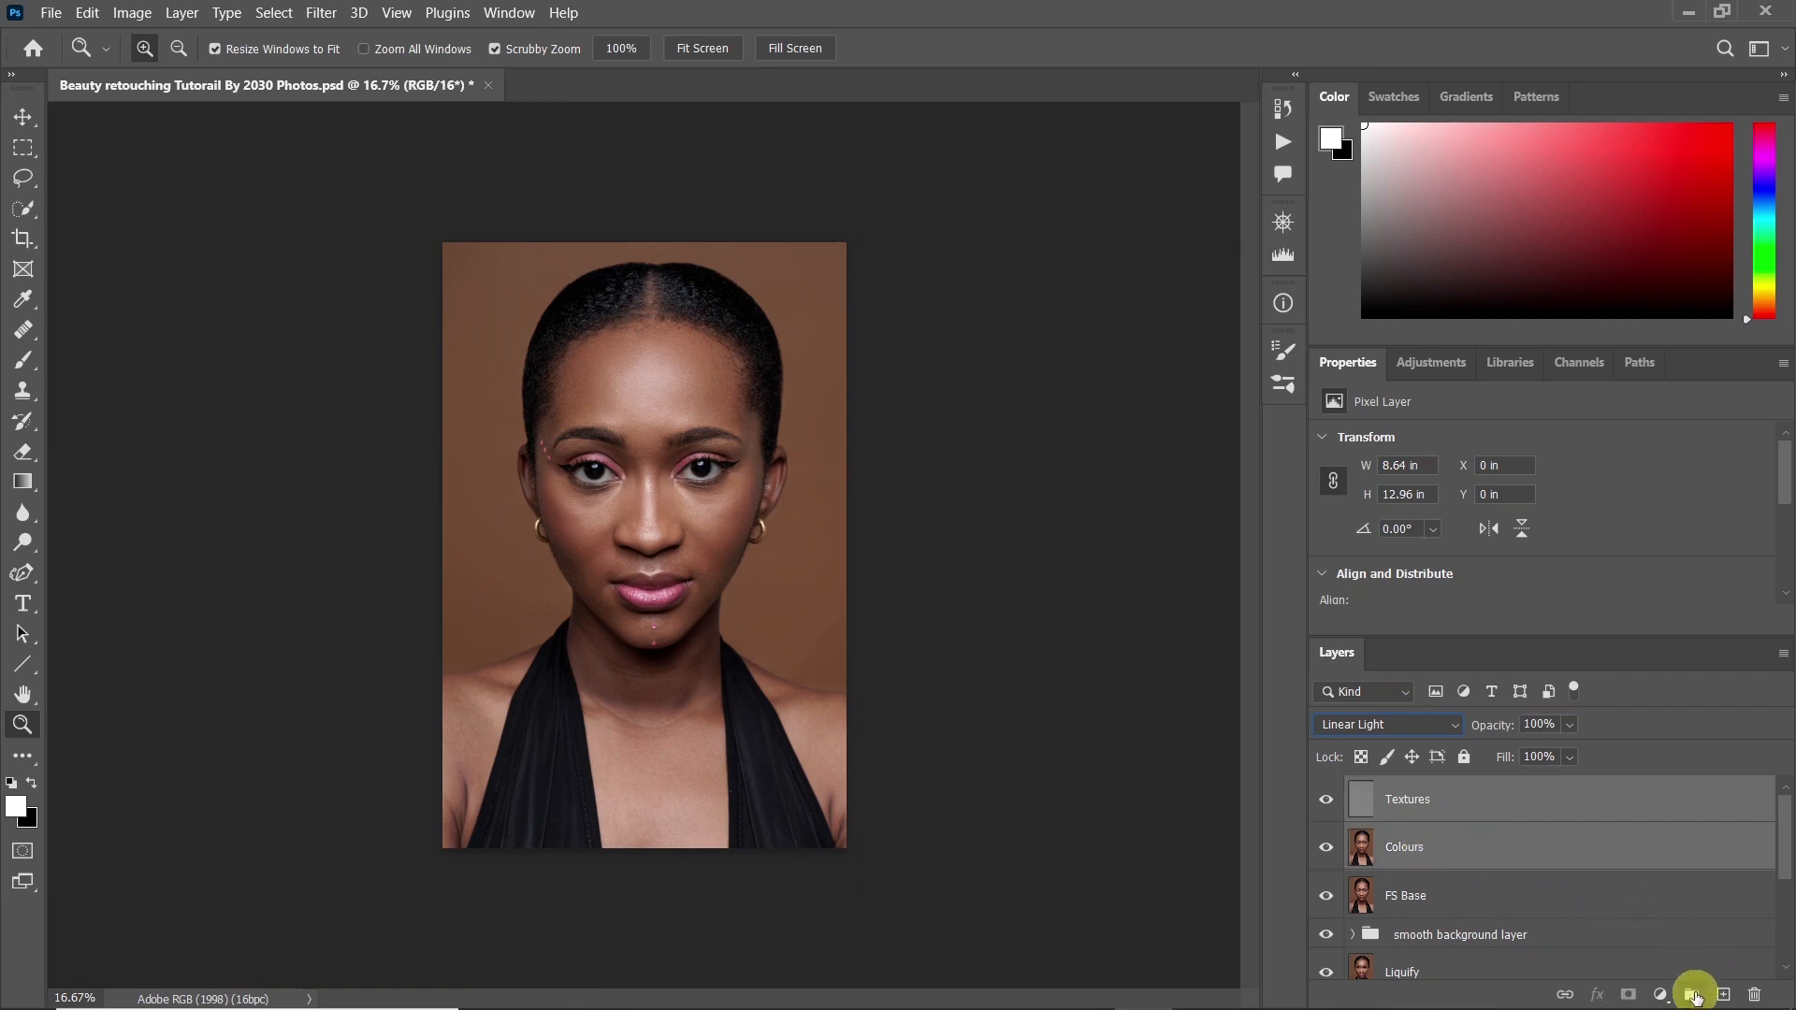
left_click(1695, 998)
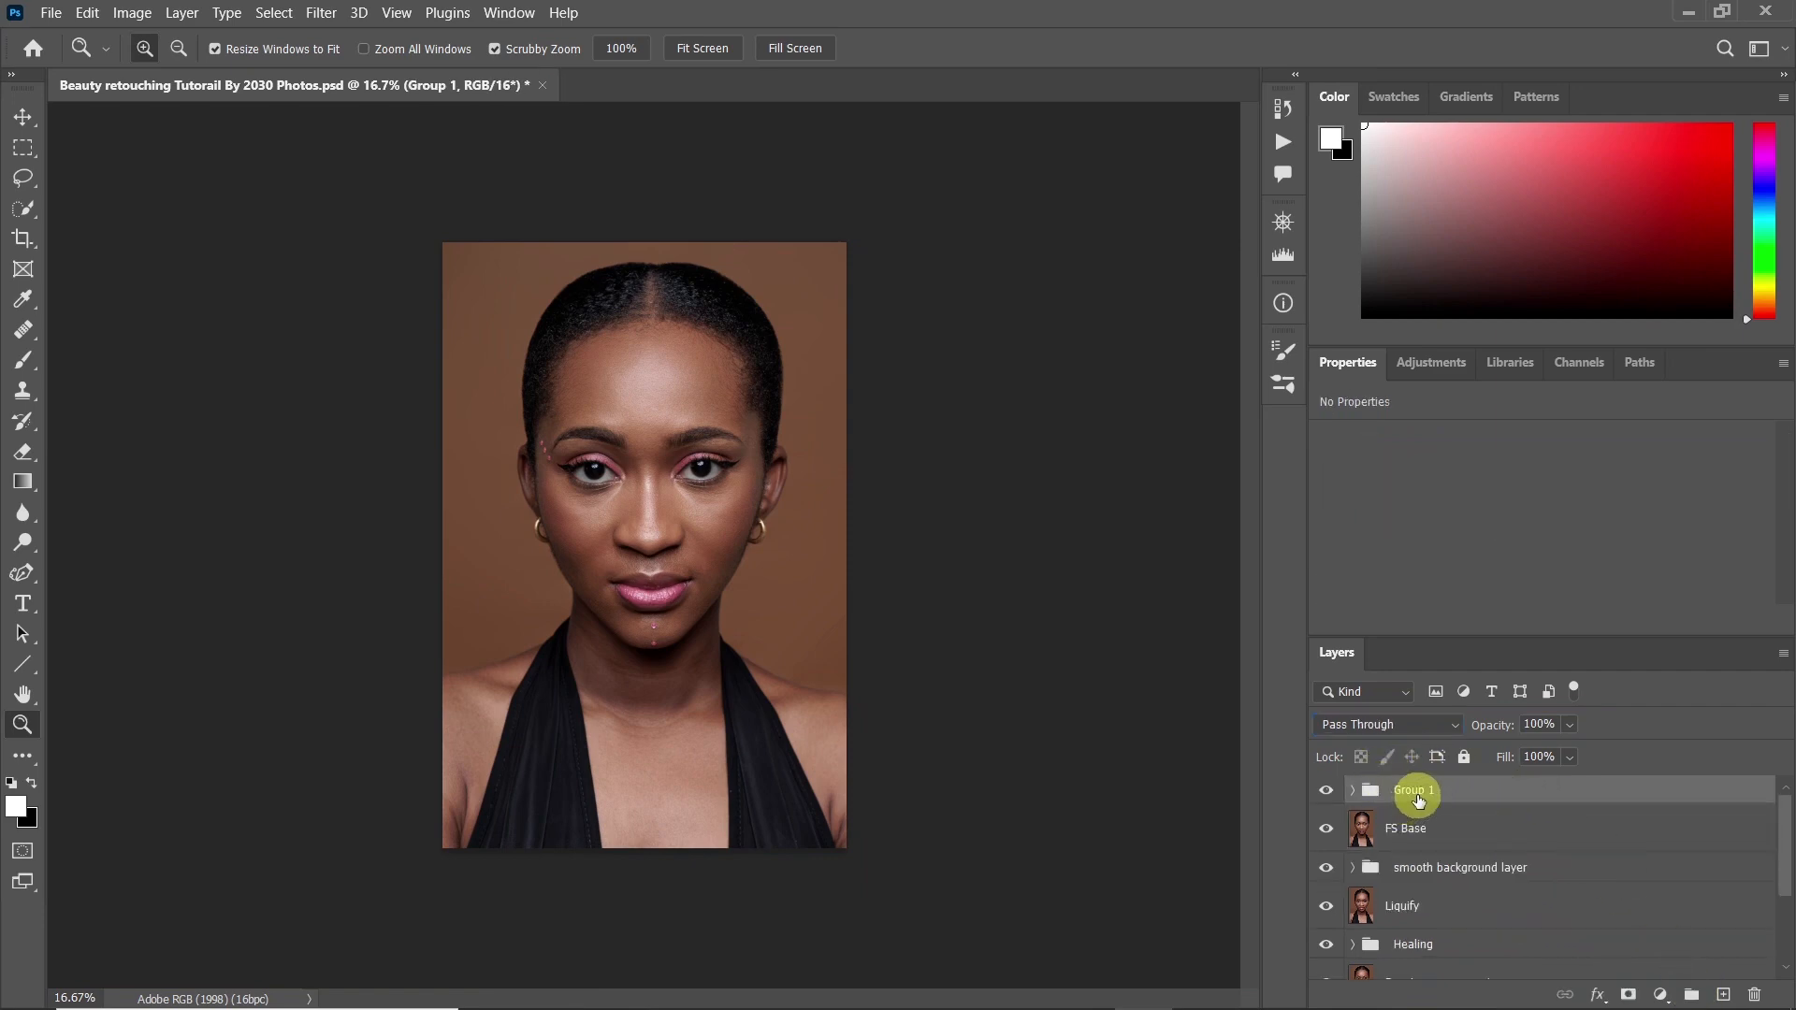
double_click(1415, 790)
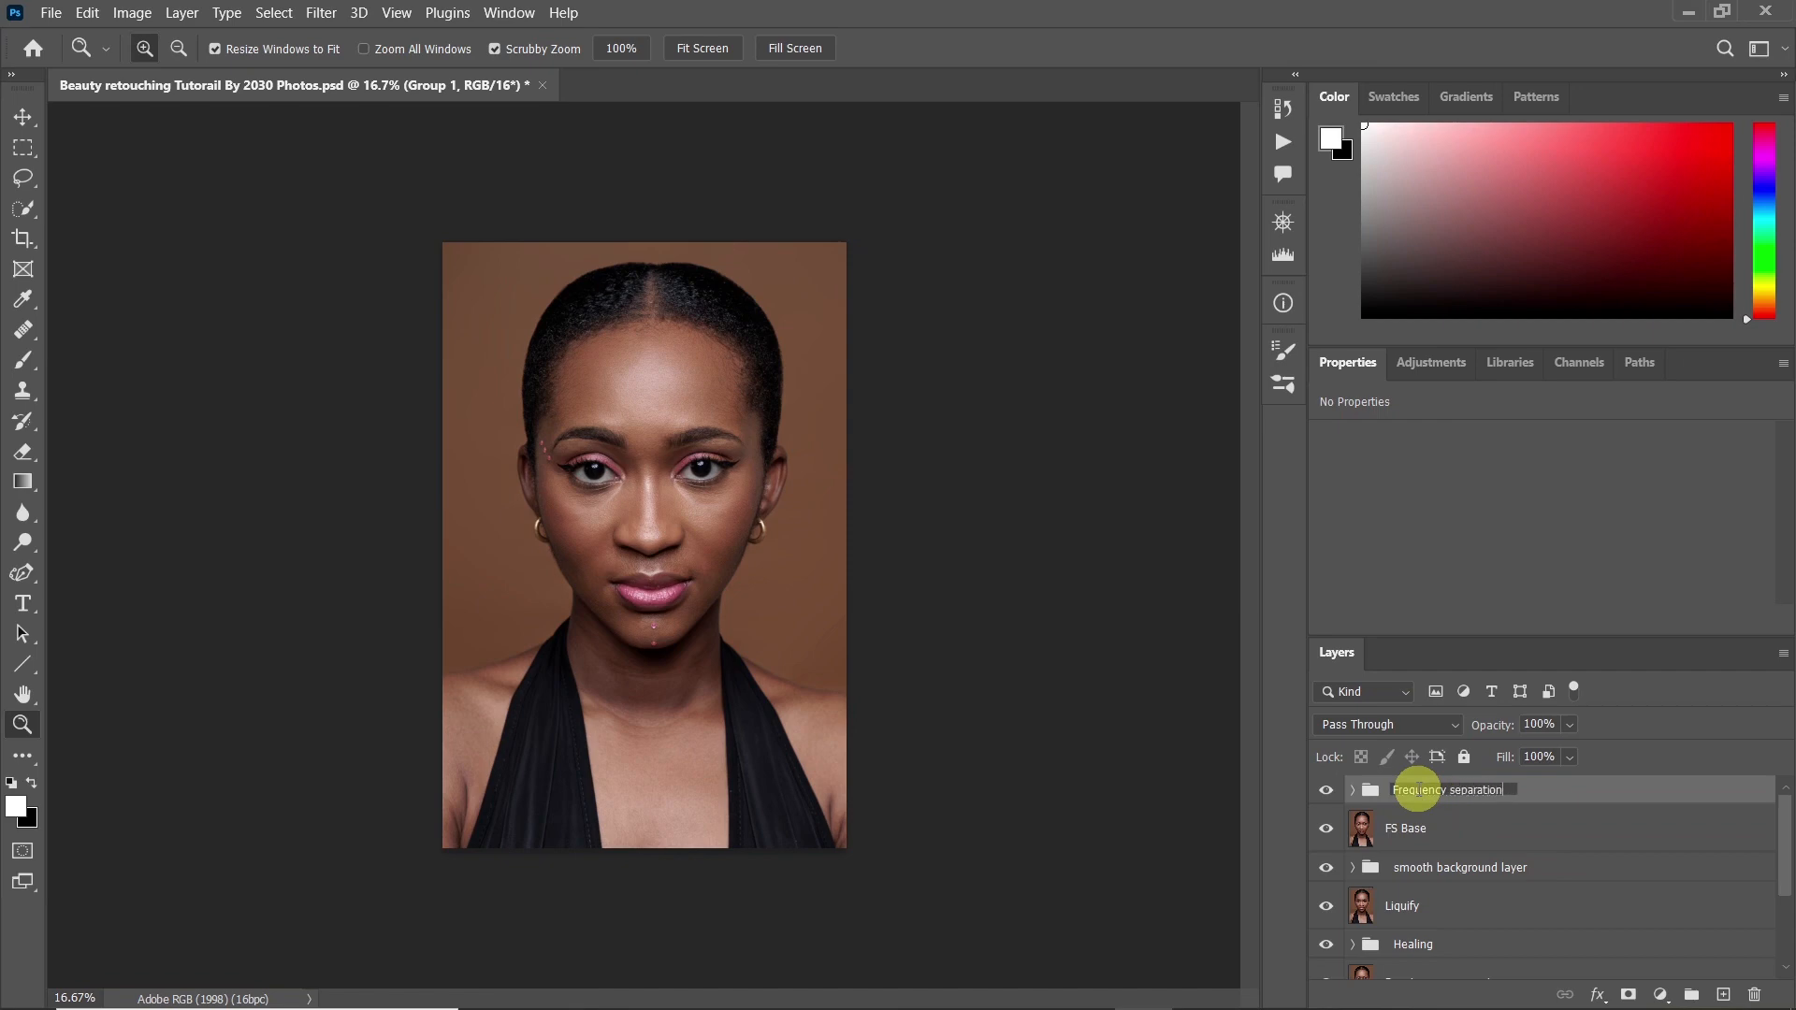
key("Return")
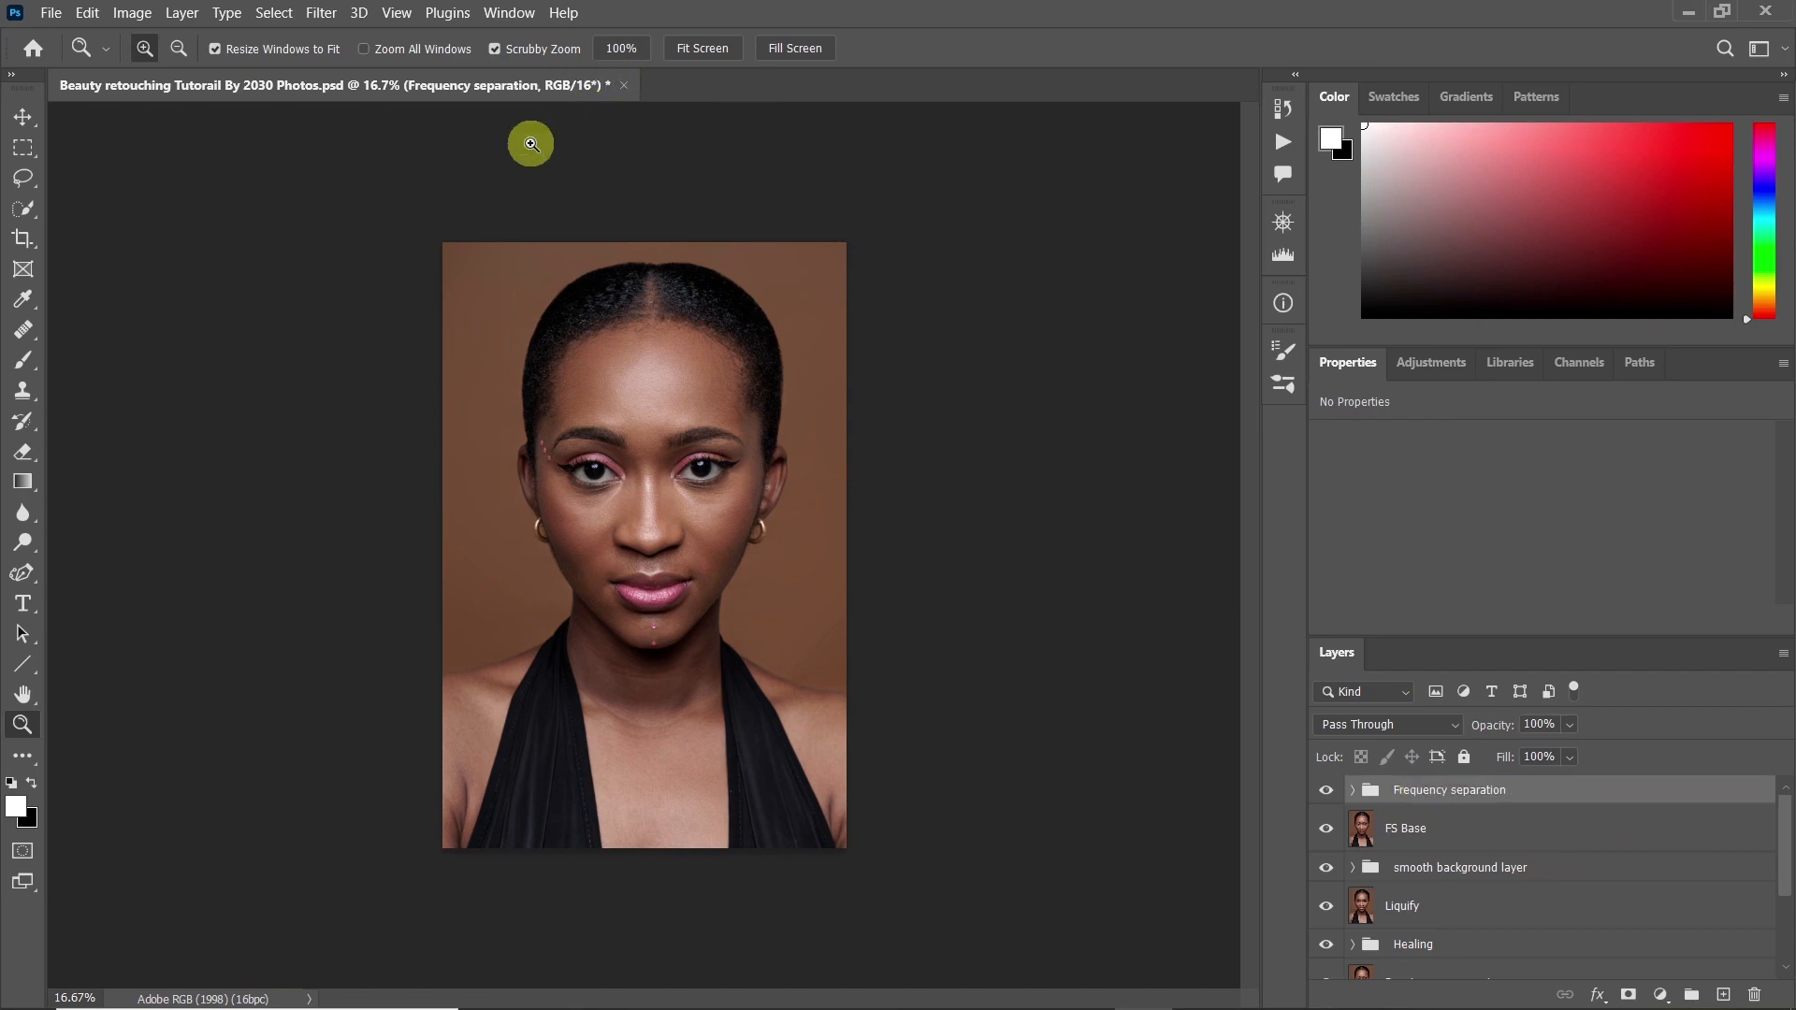
Compare the portrait with the Frequency separation group hidden and shown
left_click_drag(640, 434, 670, 401)
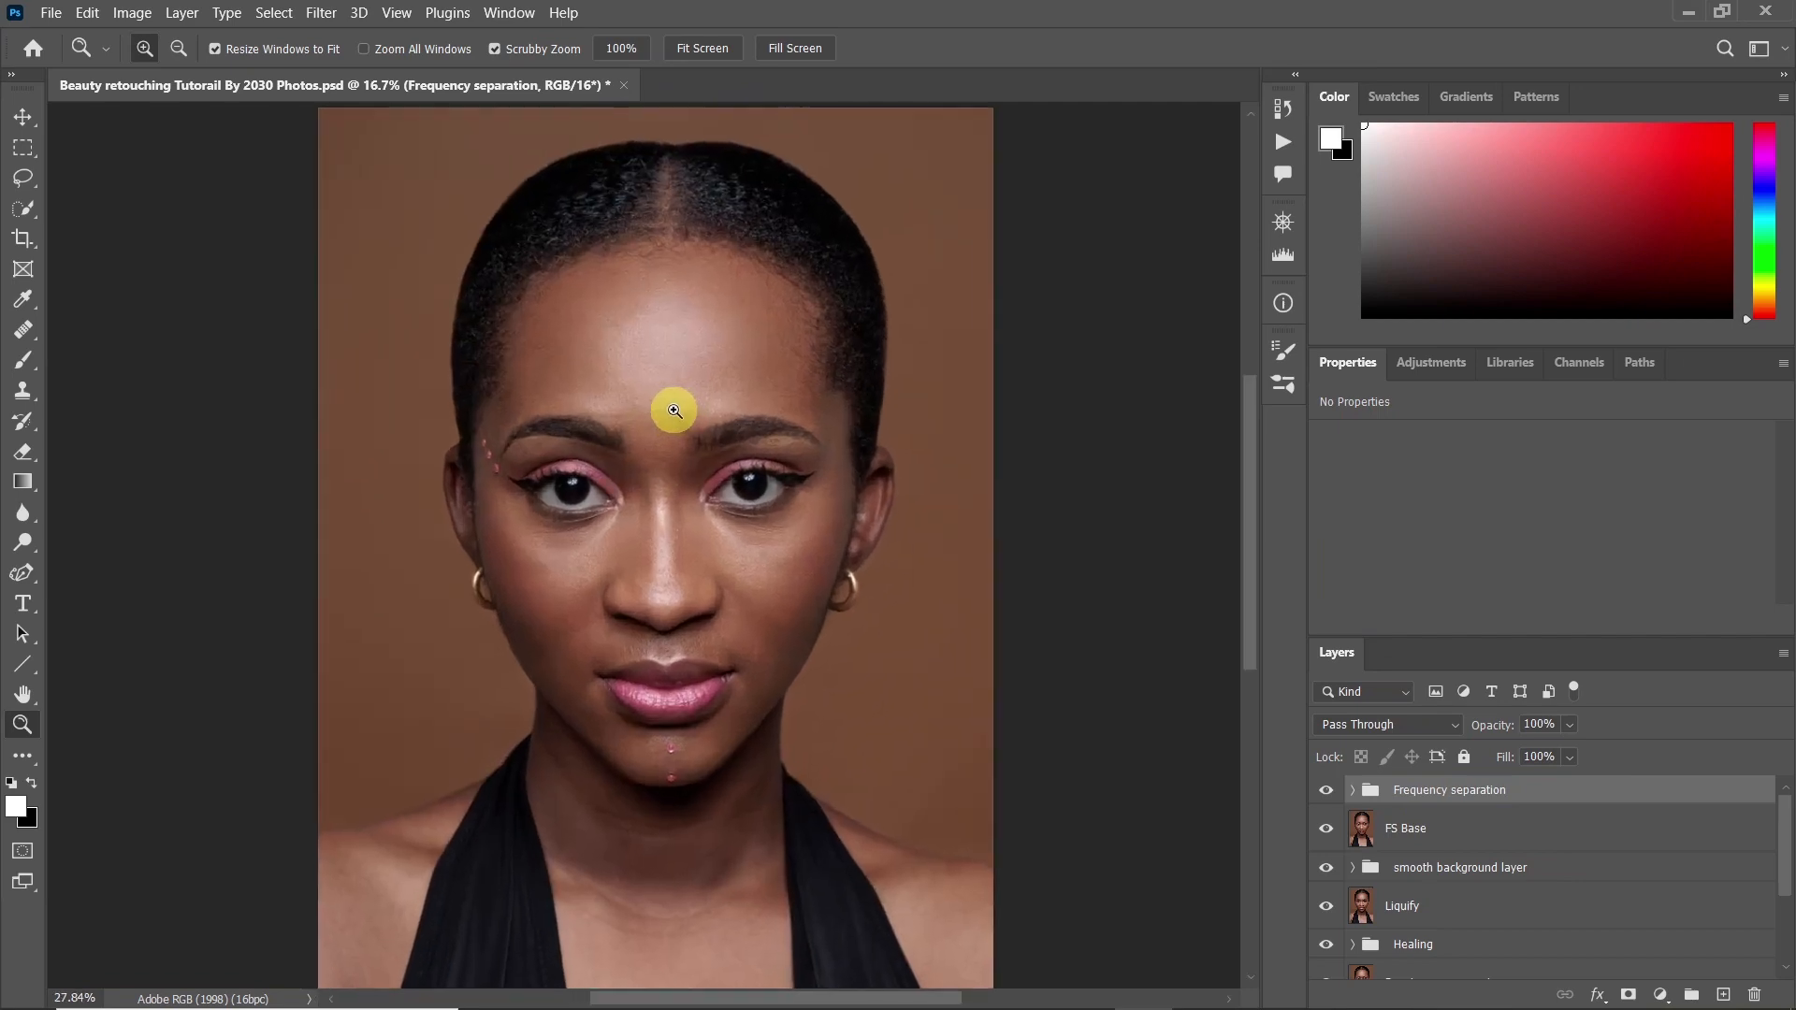
left_click(1331, 793)
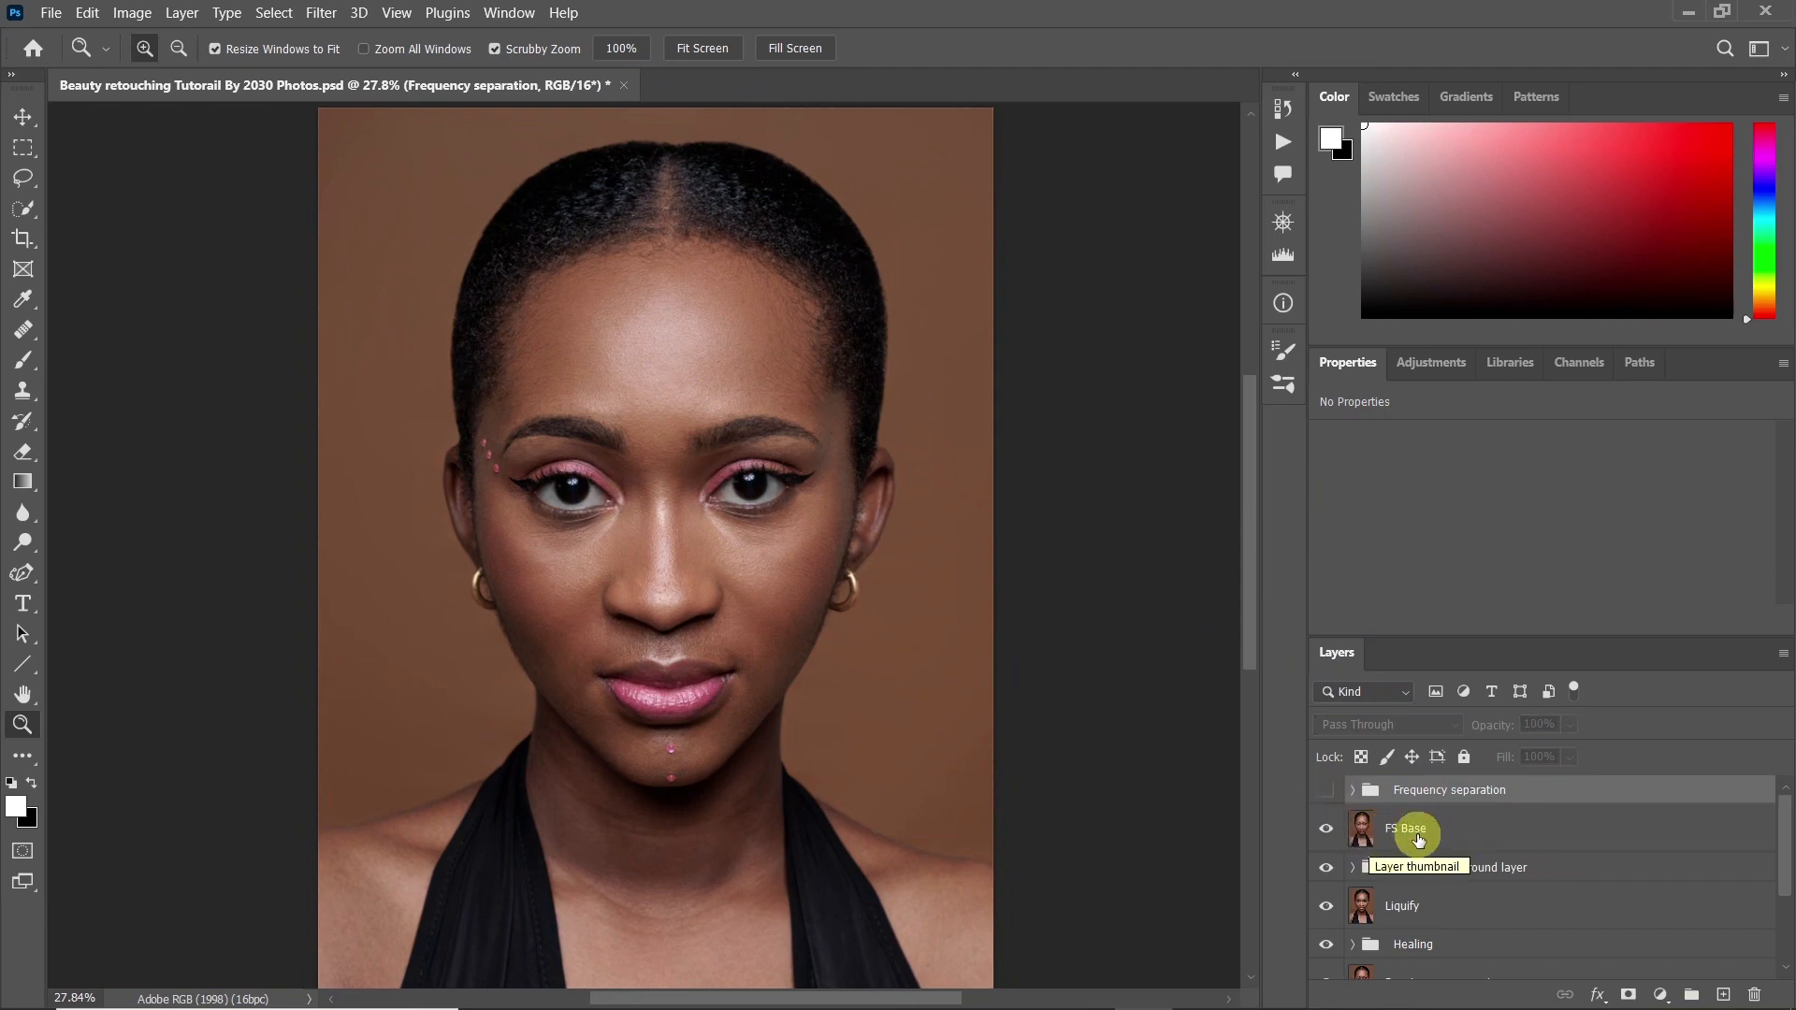
left_click(1326, 790)
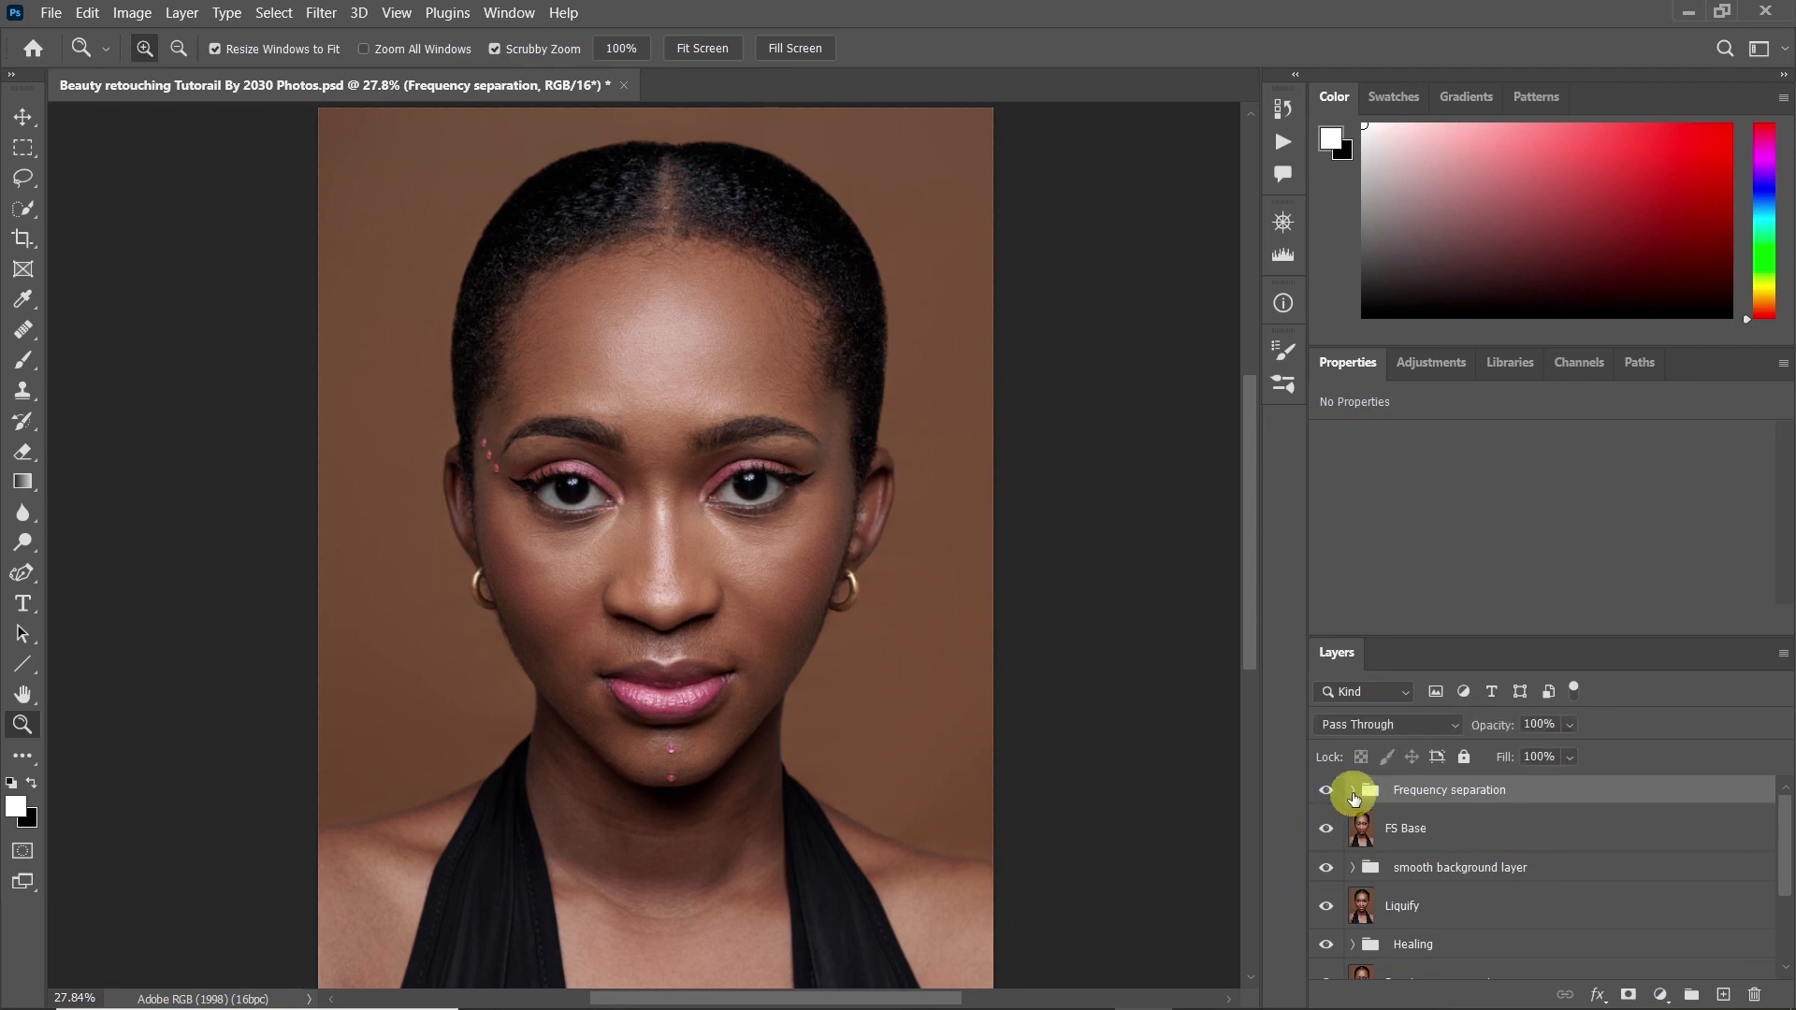
Expand the Frequency separation group, view the Textures and Colours layers each in isolation, and restore all layers
left_click(1353, 791)
key("alt")
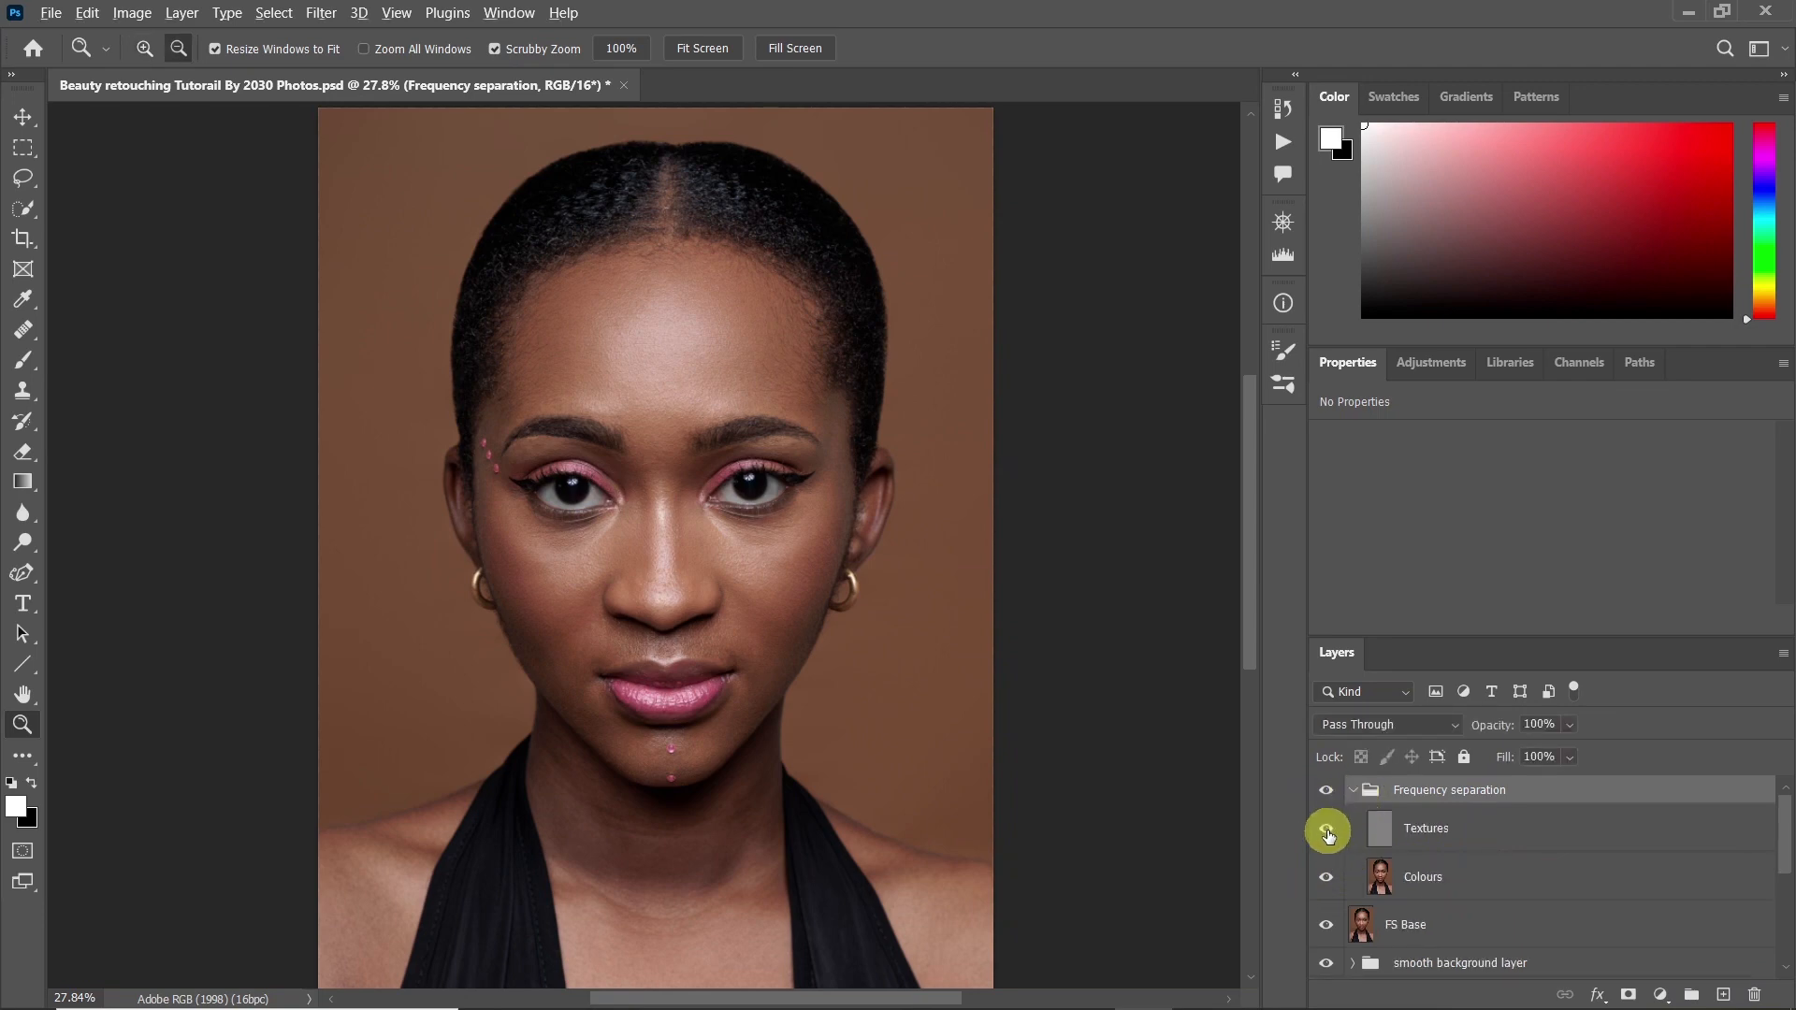
left_click(1326, 829, "alt")
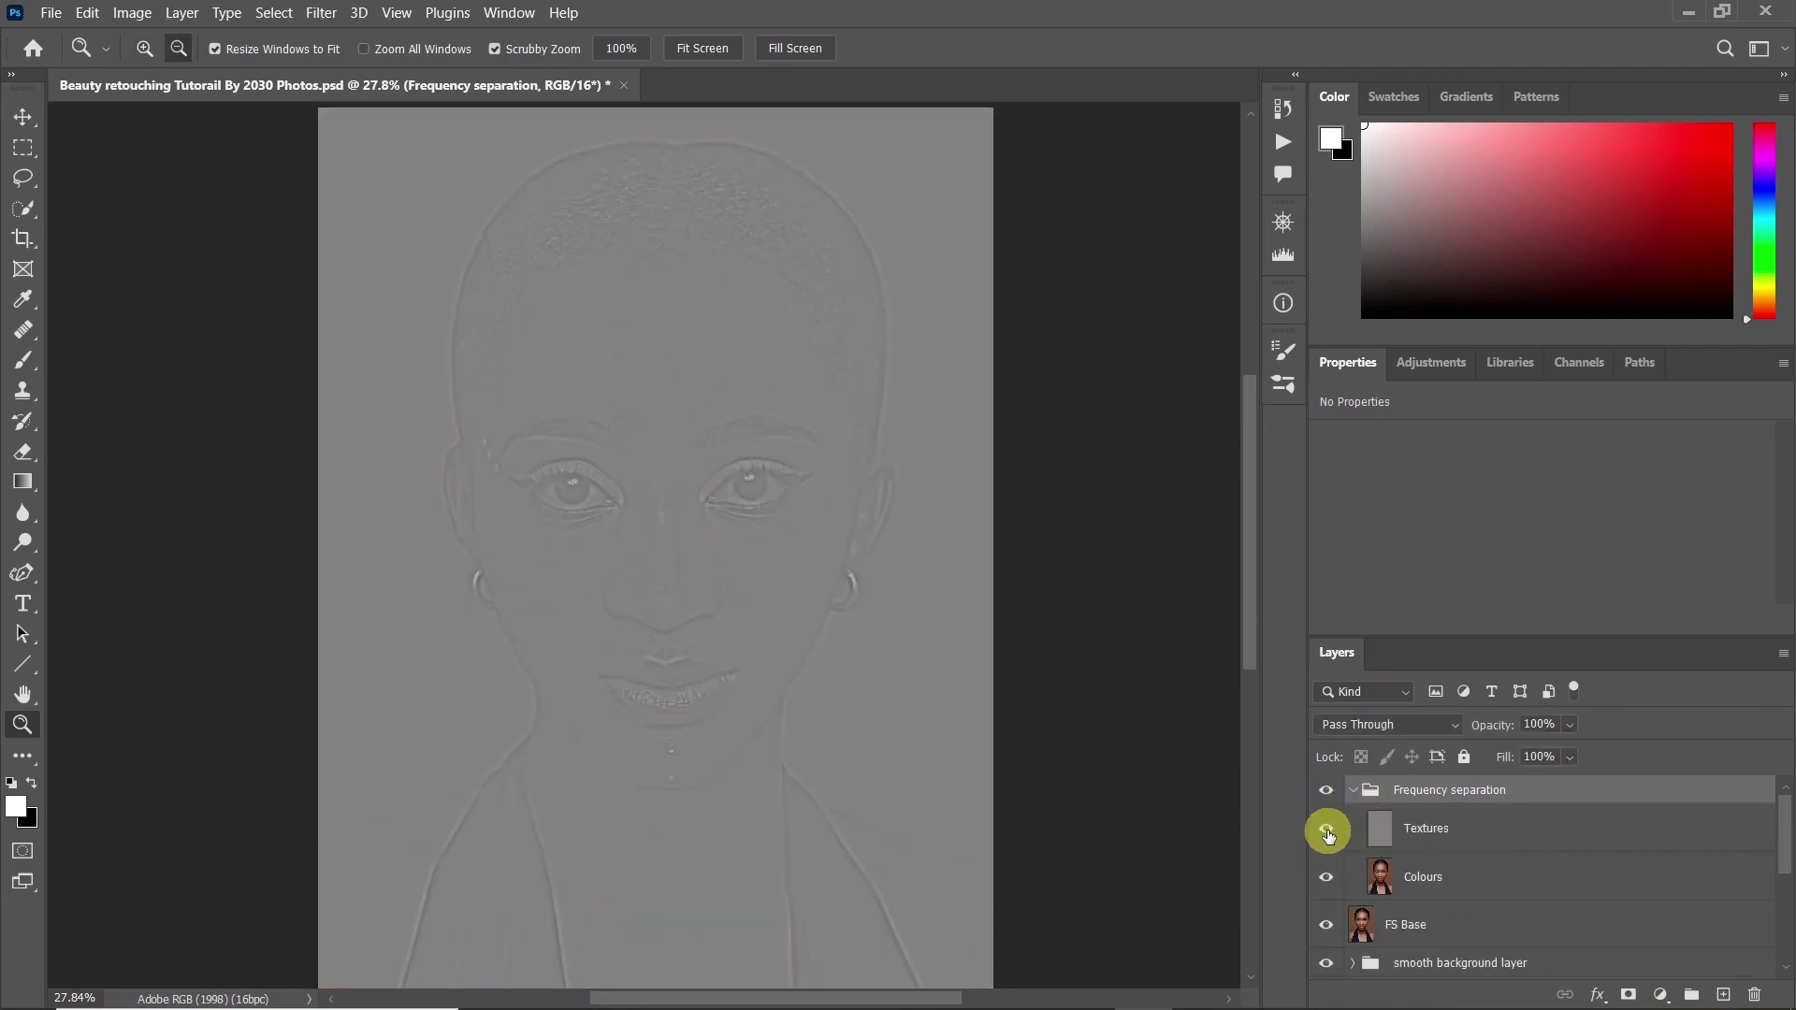
left_click(1327, 876, "alt")
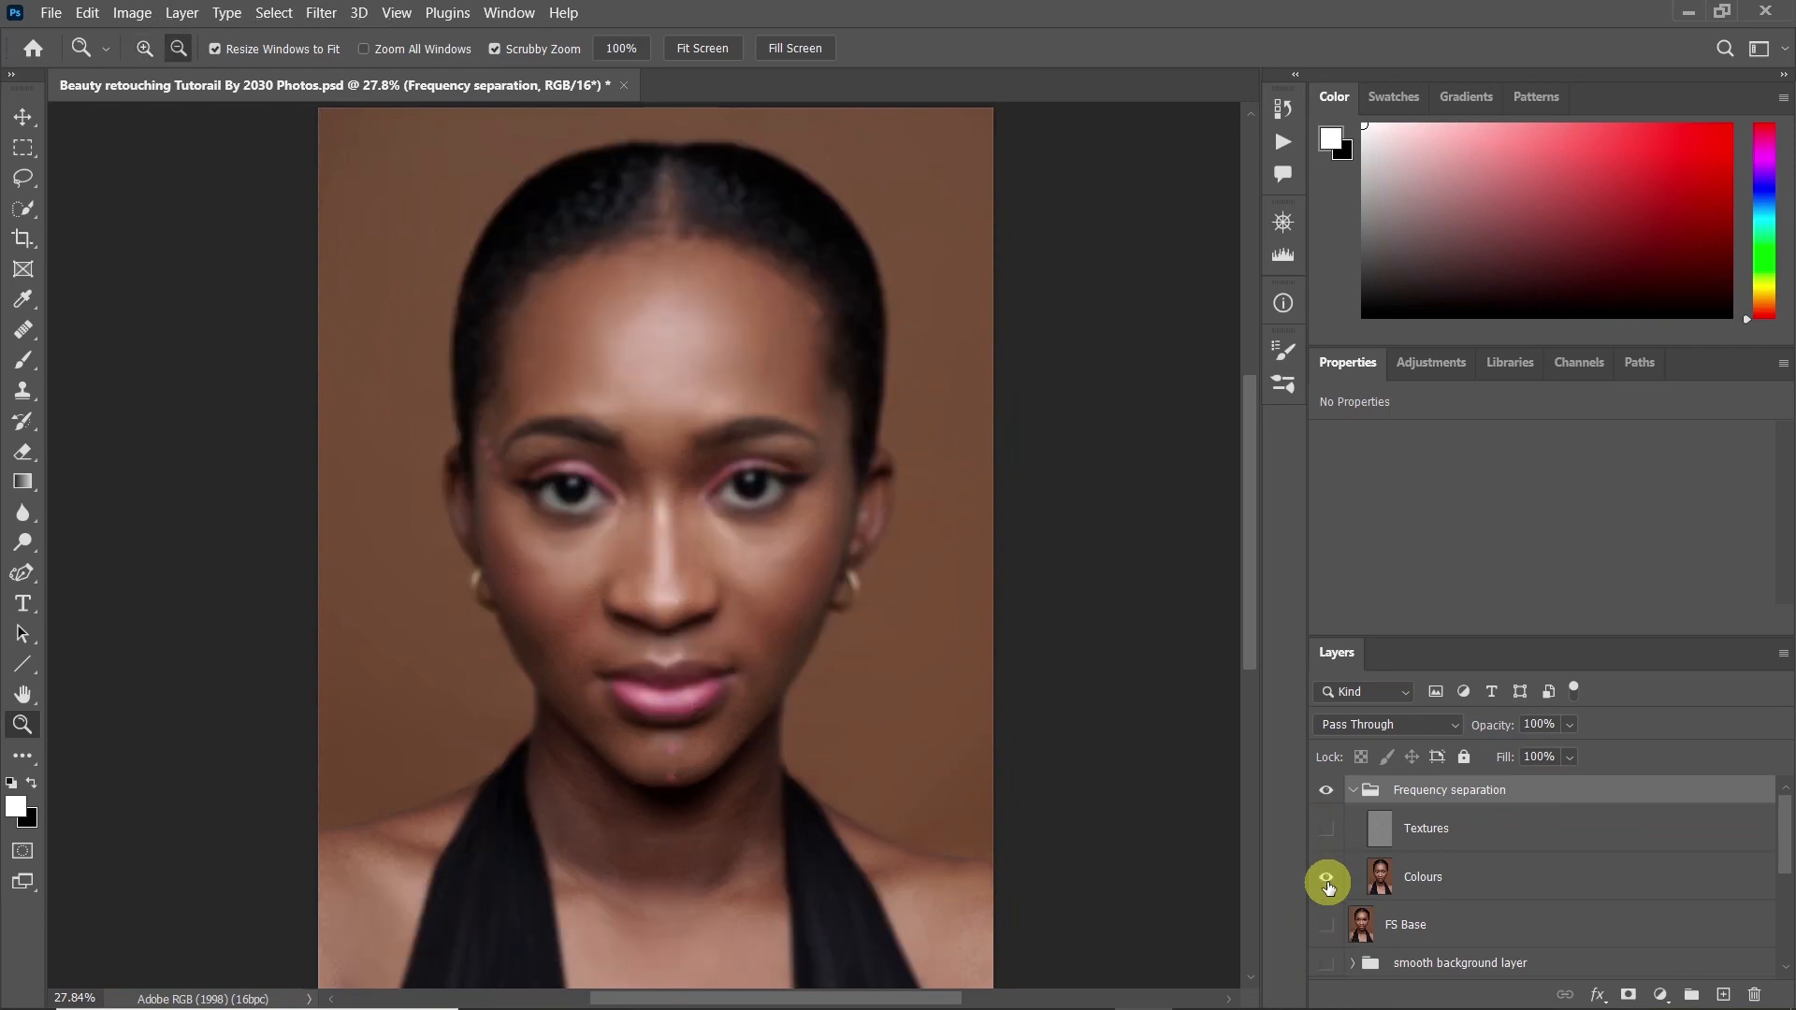
left_click(1327, 881, "alt")
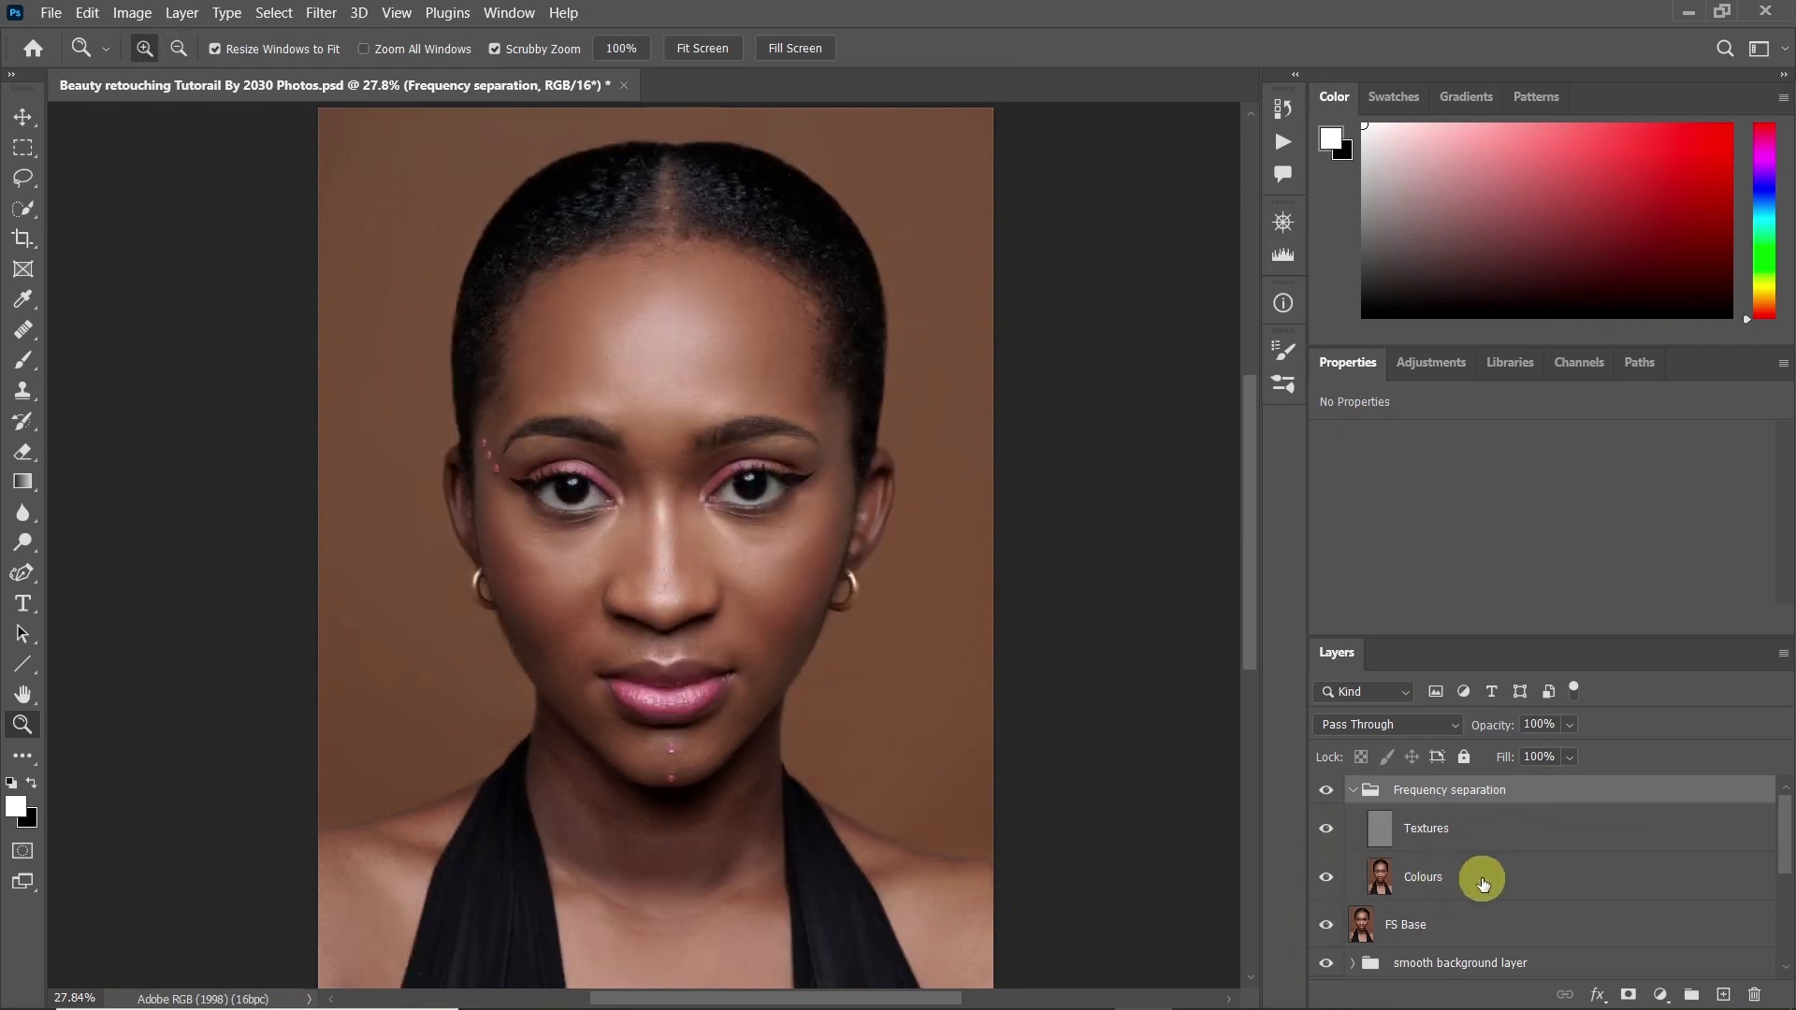
Duplicate the Colours layer and rename the copy as Colours Work
left_click(1449, 884)
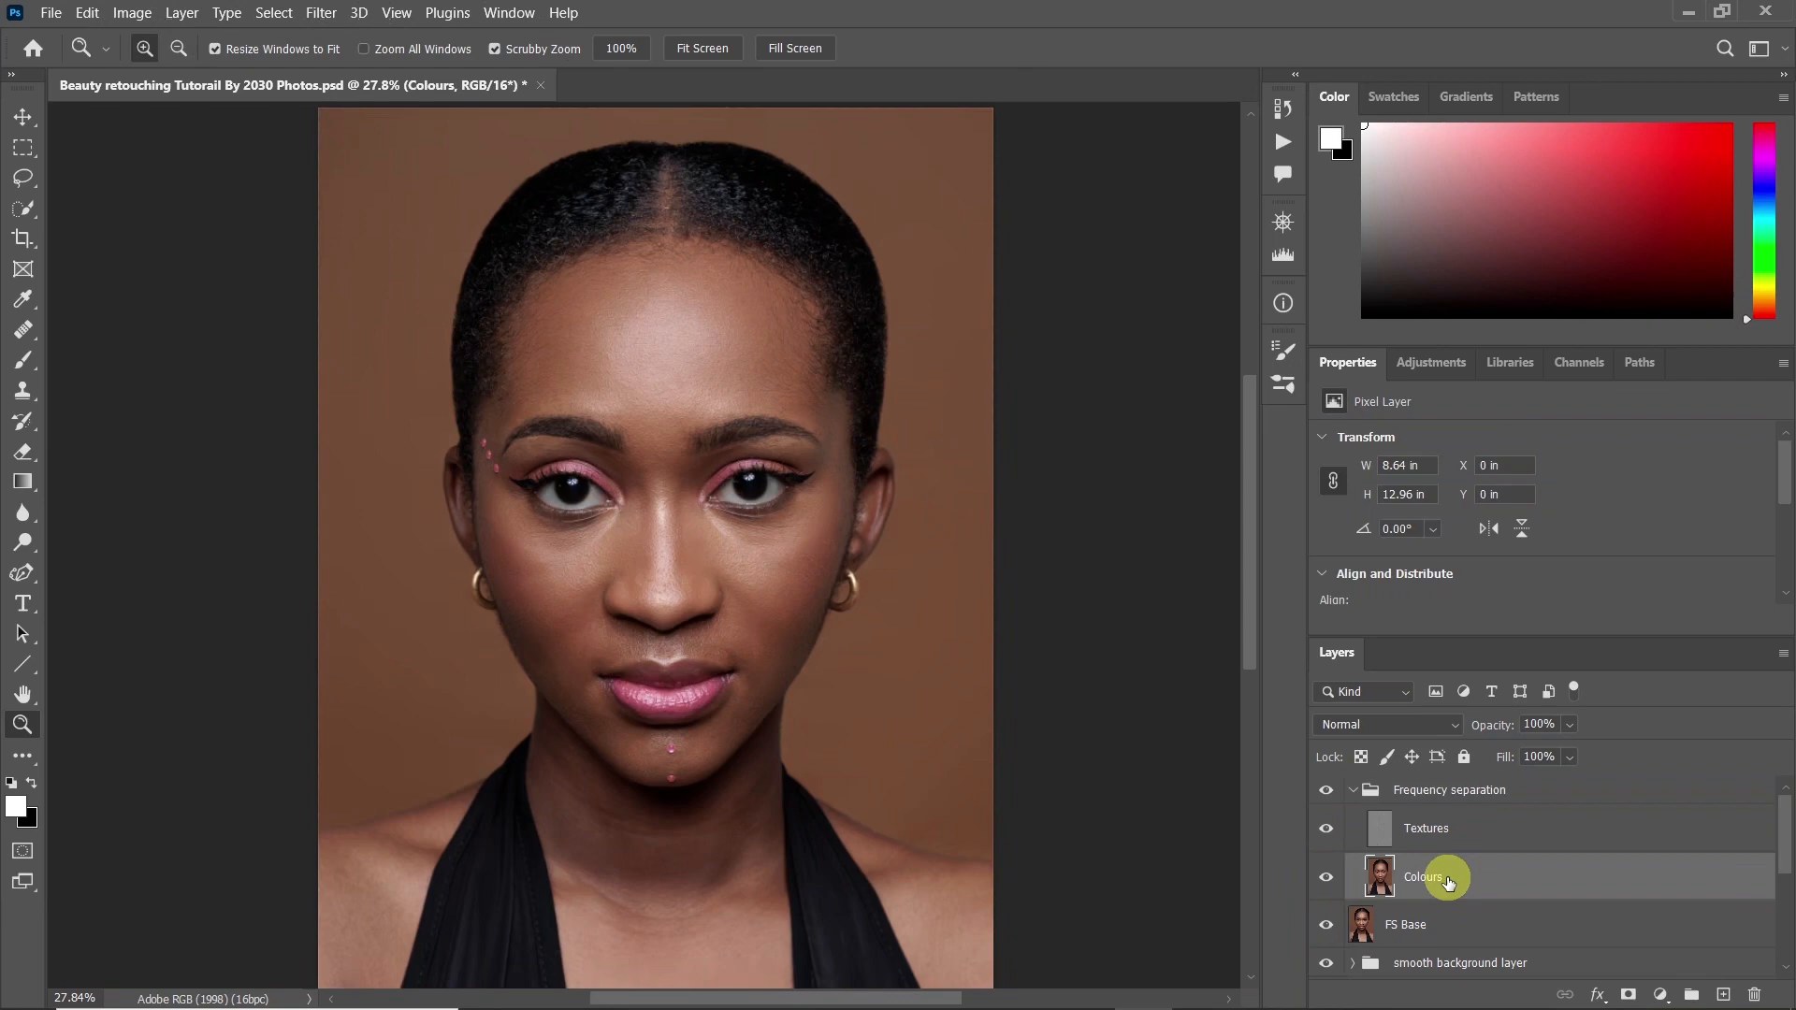
key("ctrl+j")
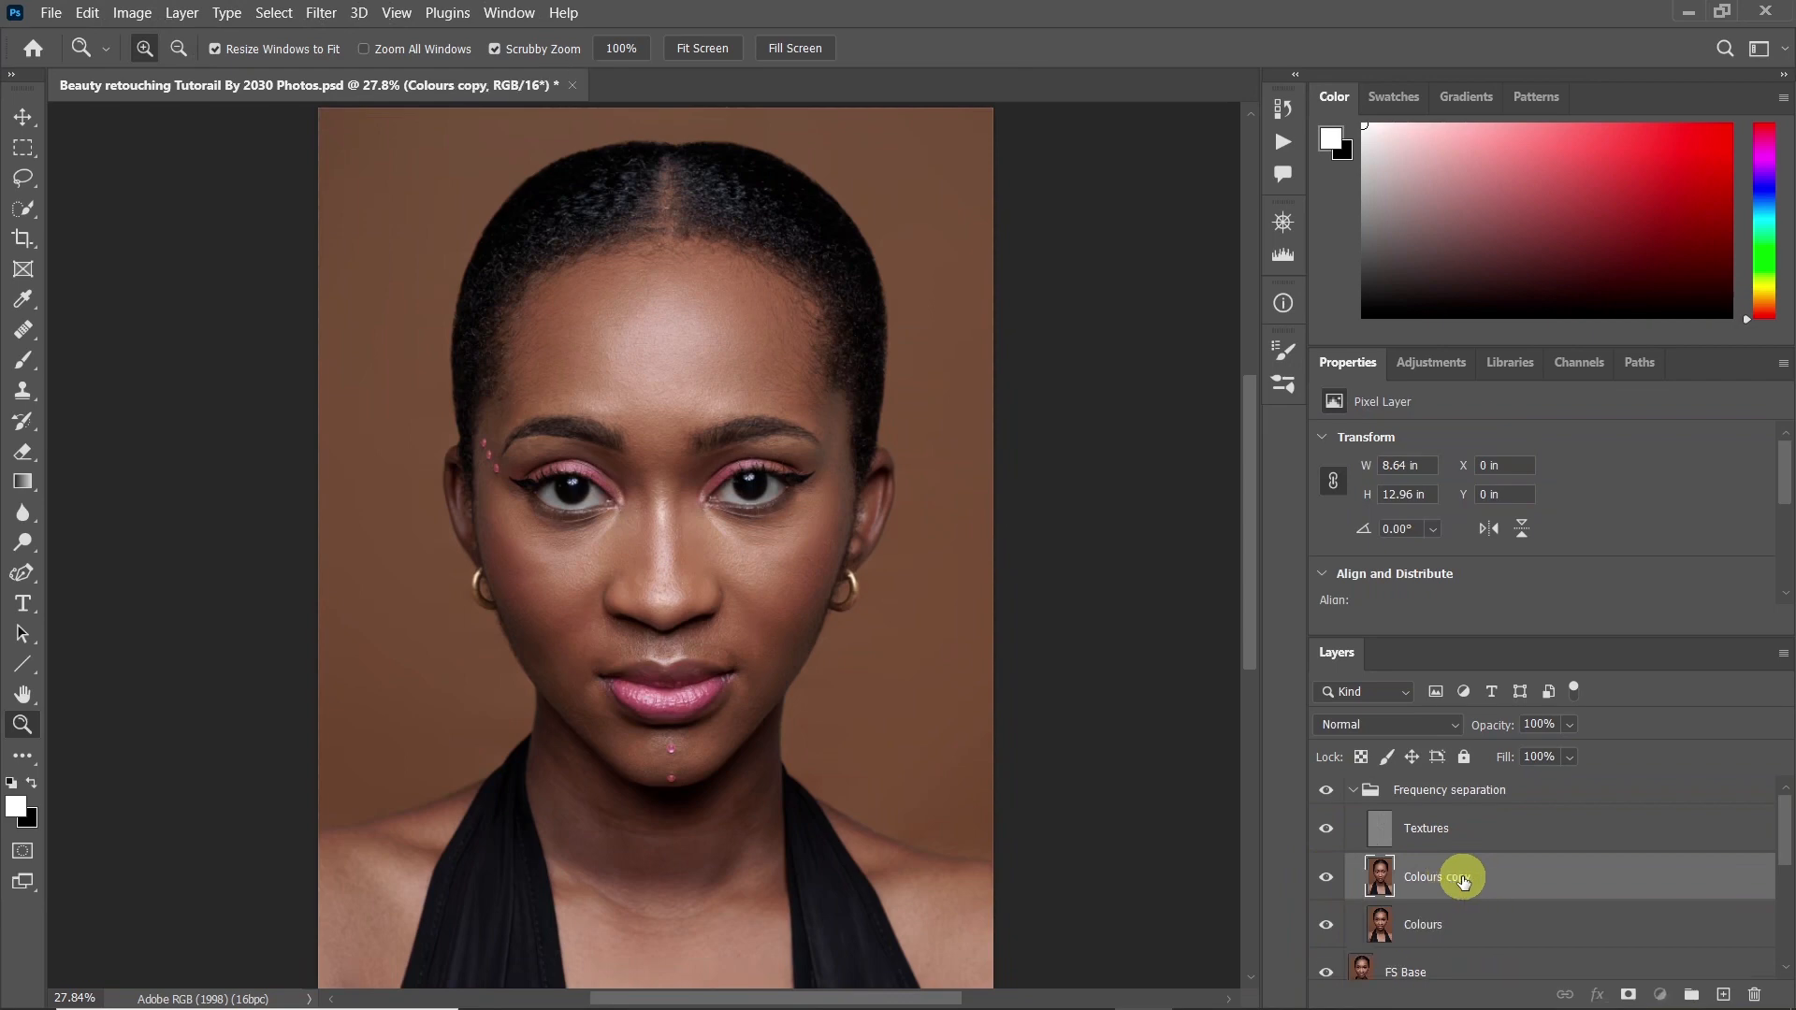
left_click(1475, 876)
type("Work")
key("Return")
key("alt+shift+a")
Duplicate the Textures layer as Textures Work and hide the original Textures layer
left_click(1445, 828)
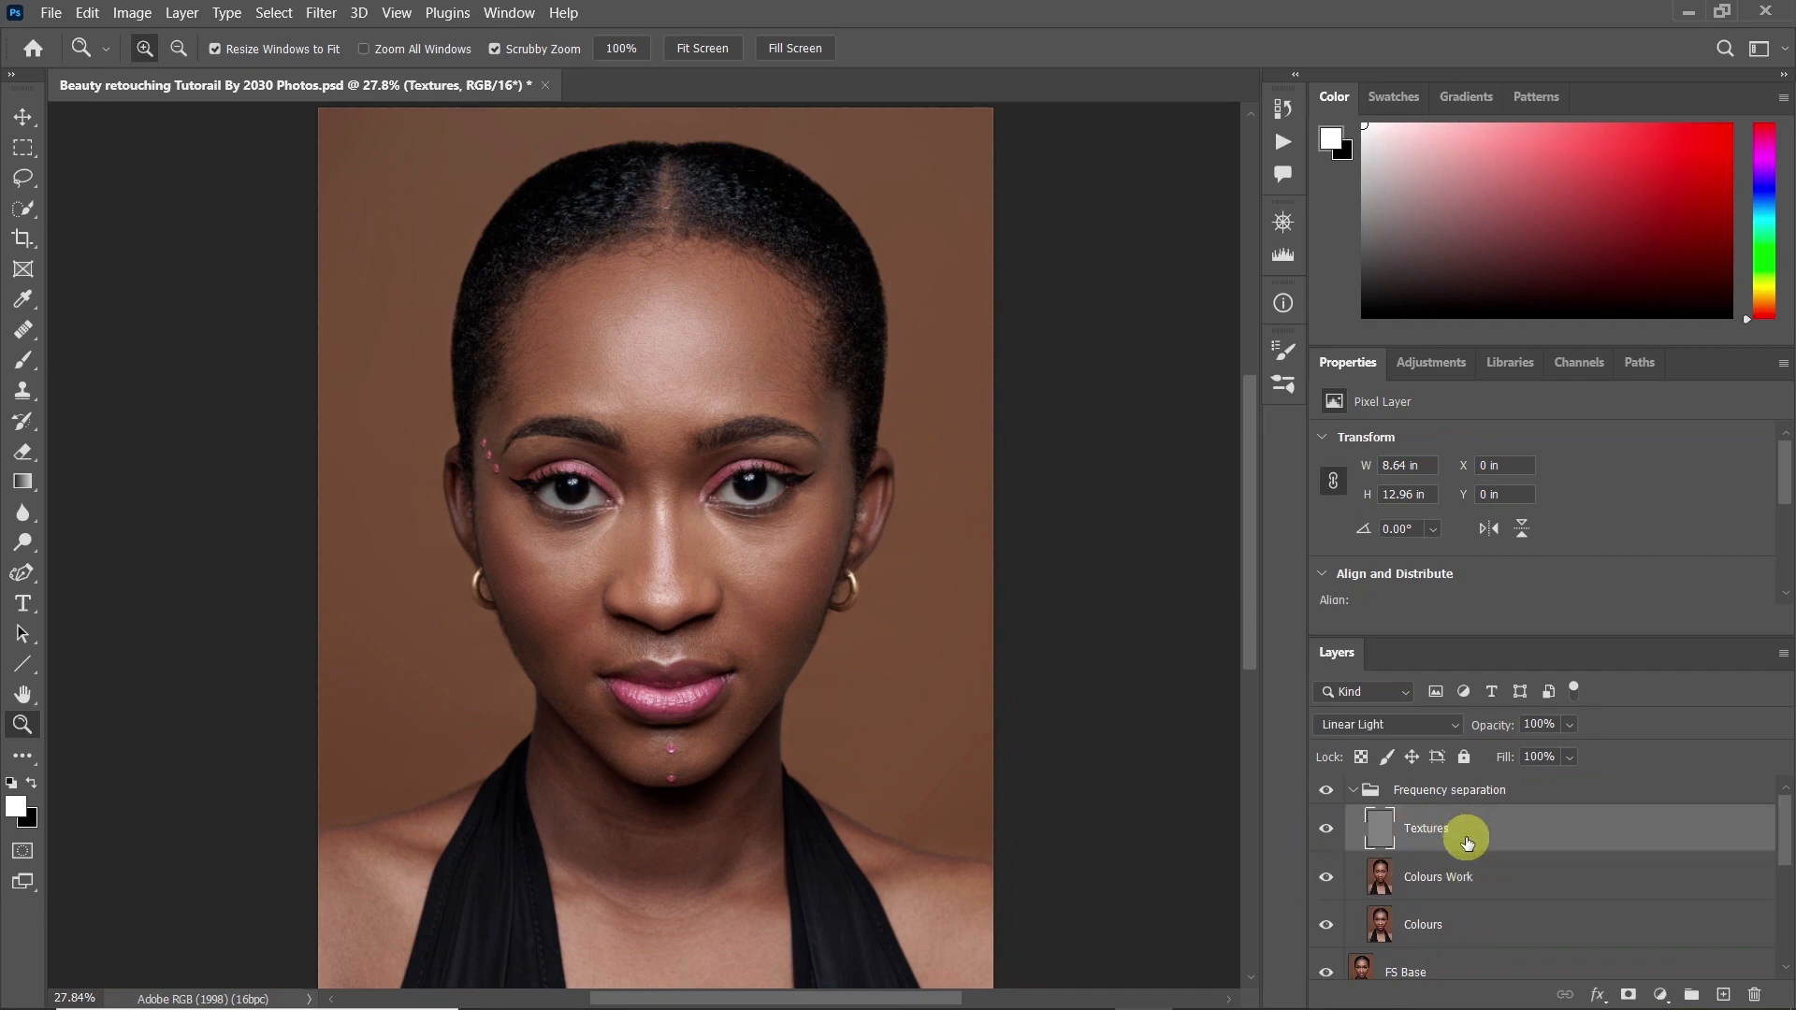
key("ctrl+j")
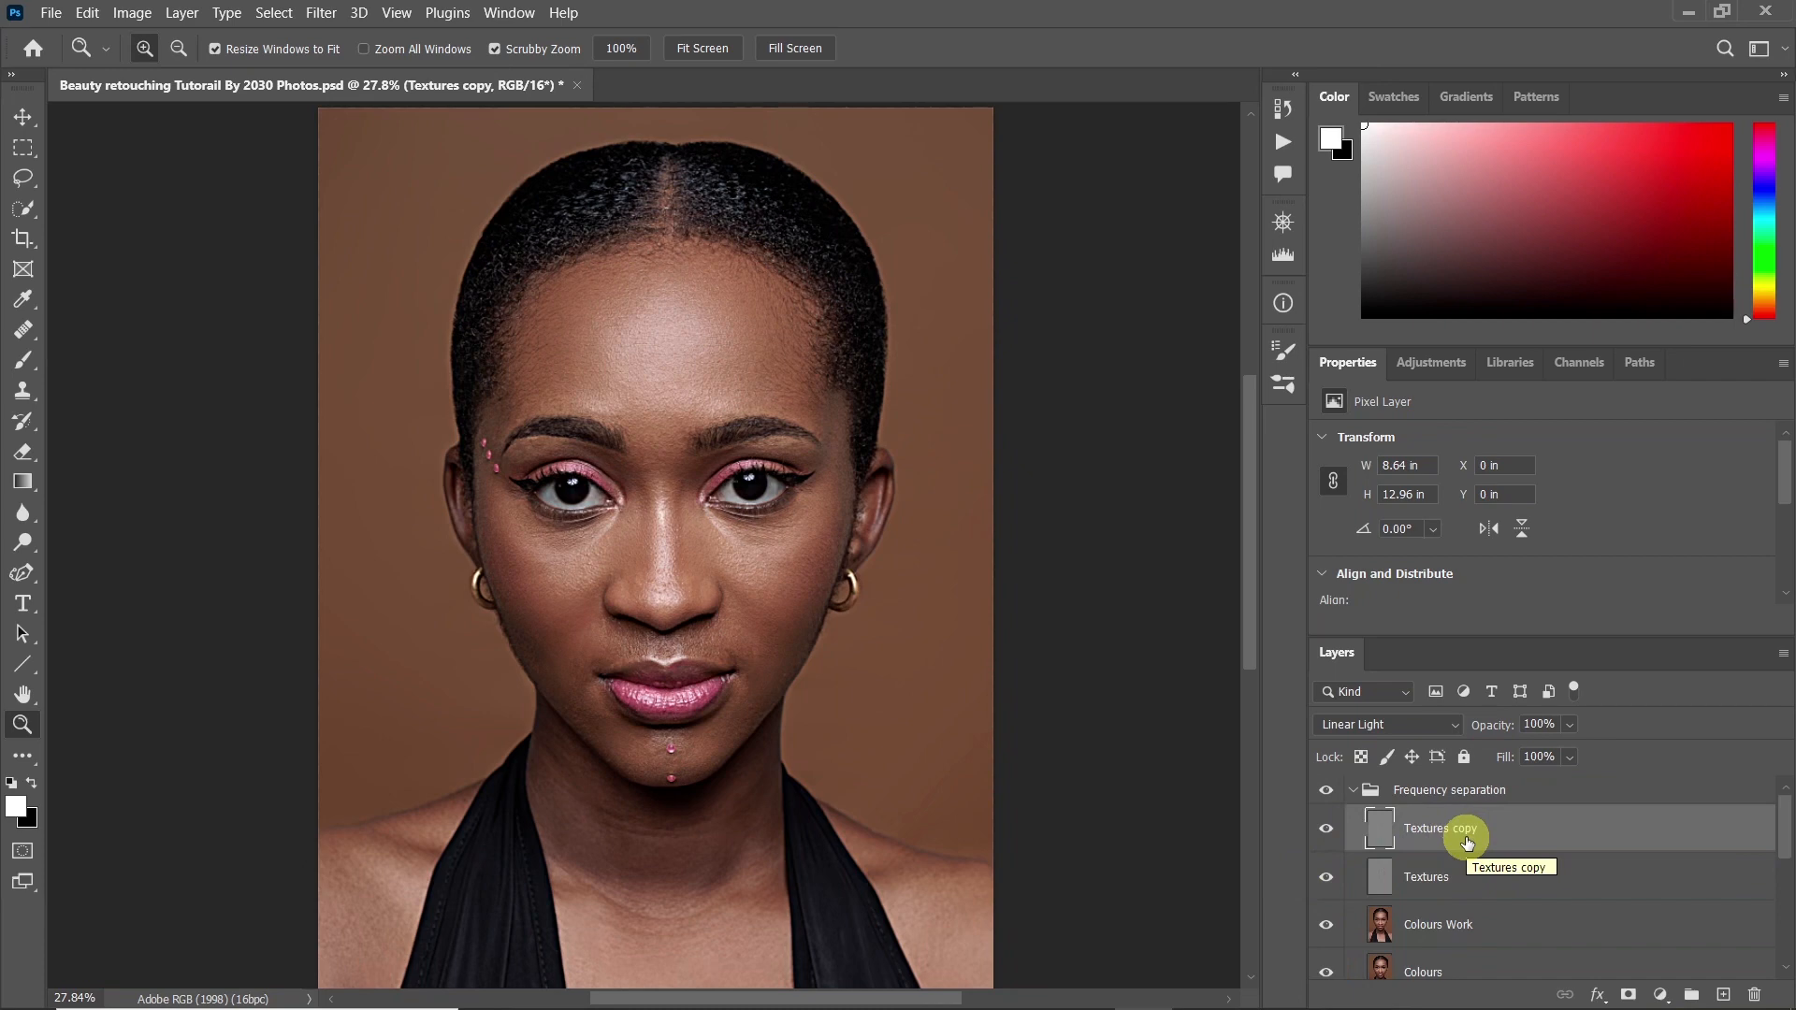
left_click(1326, 877)
double_click(1460, 829)
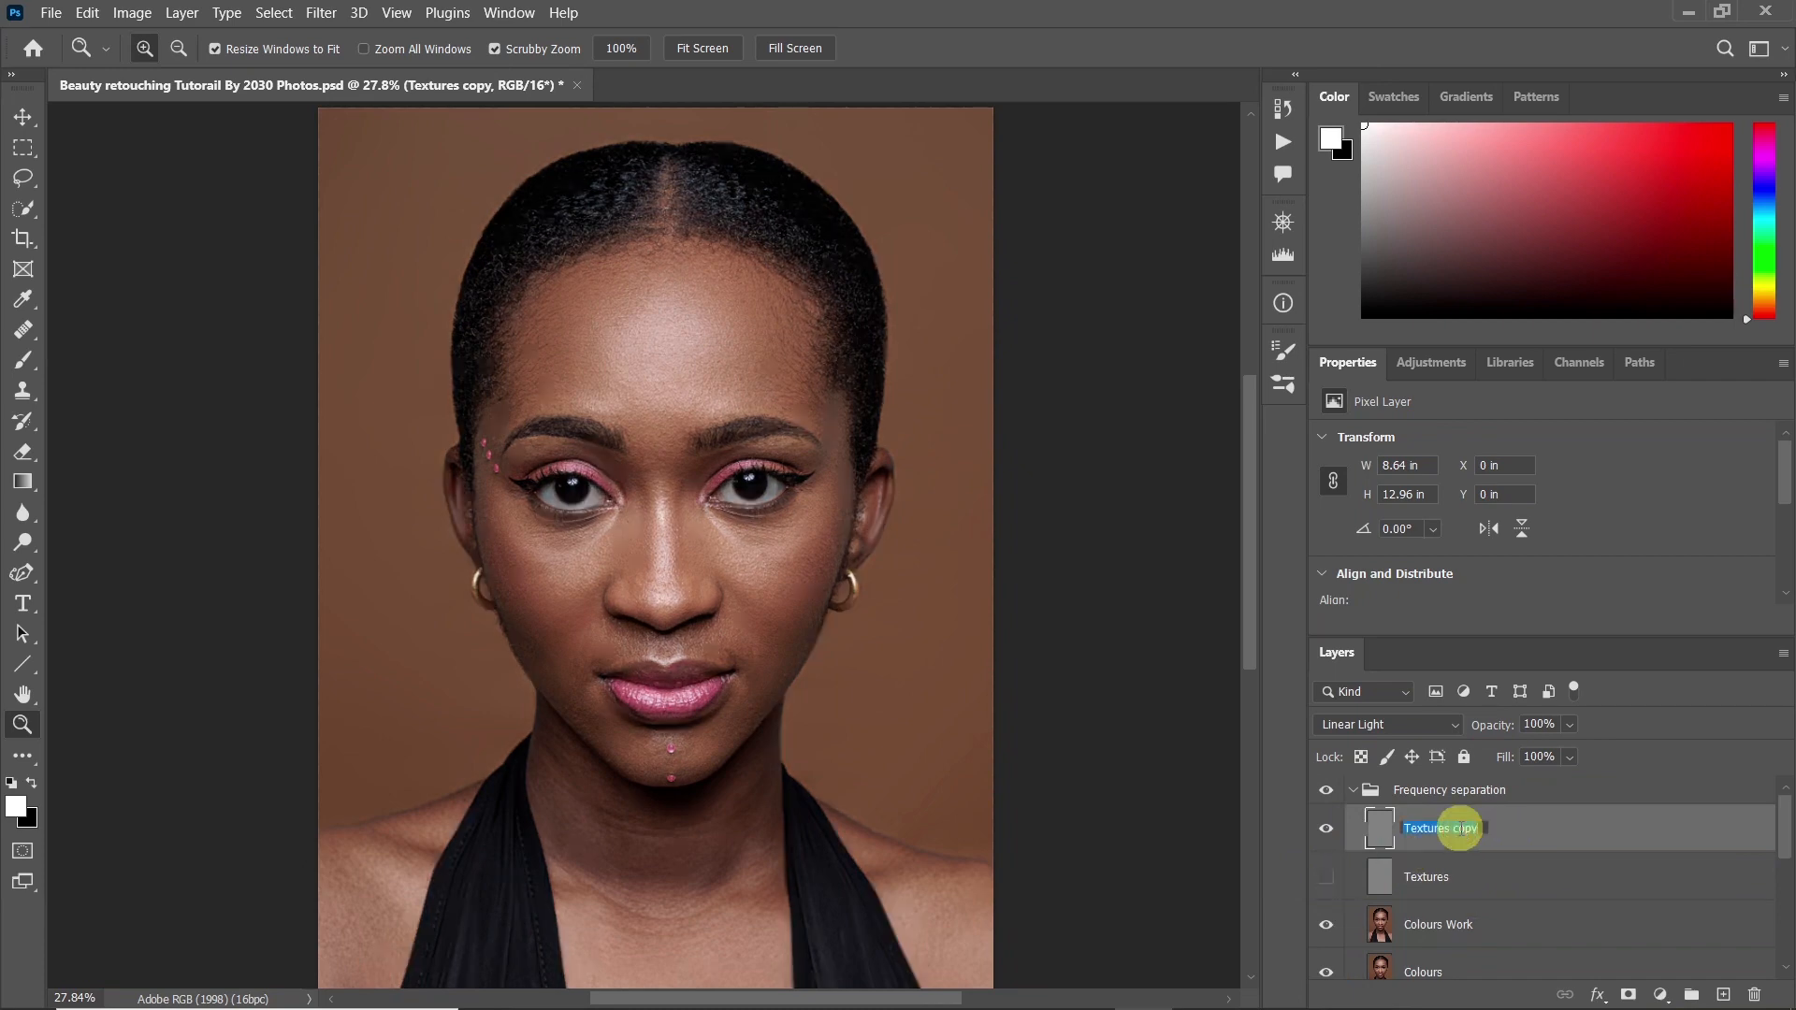
left_click(1471, 828)
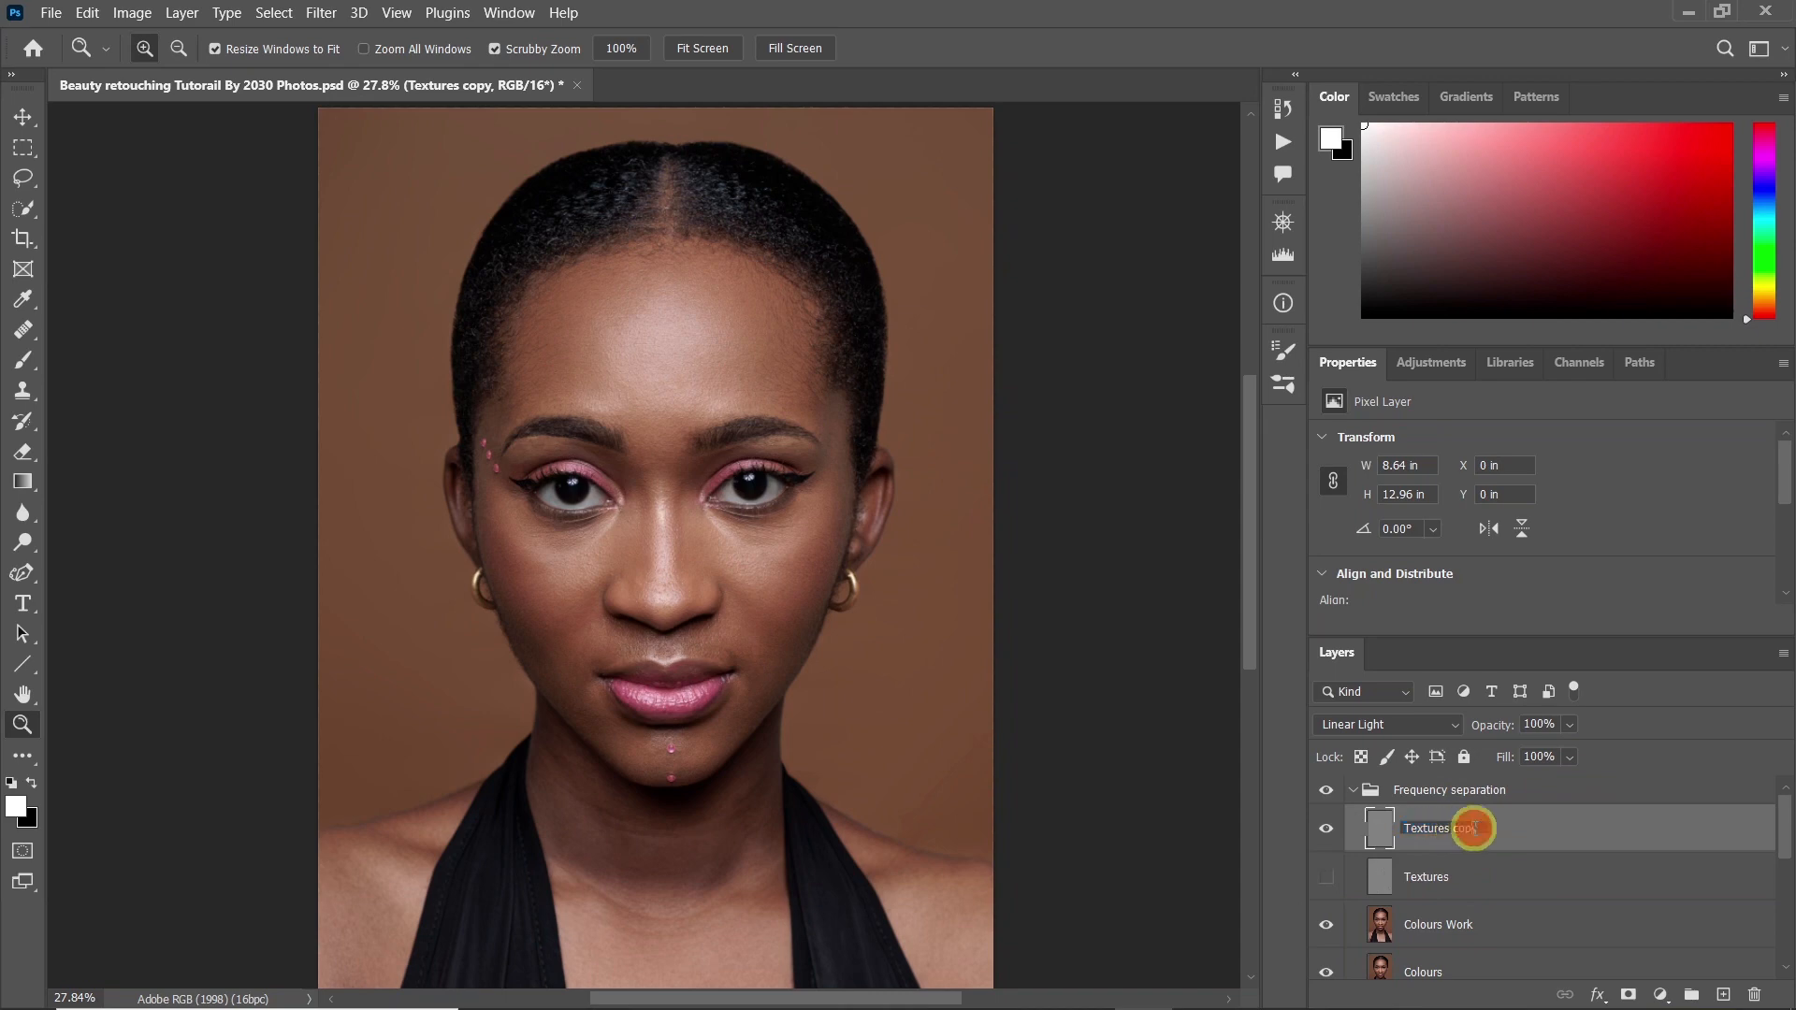
left_click(1481, 832)
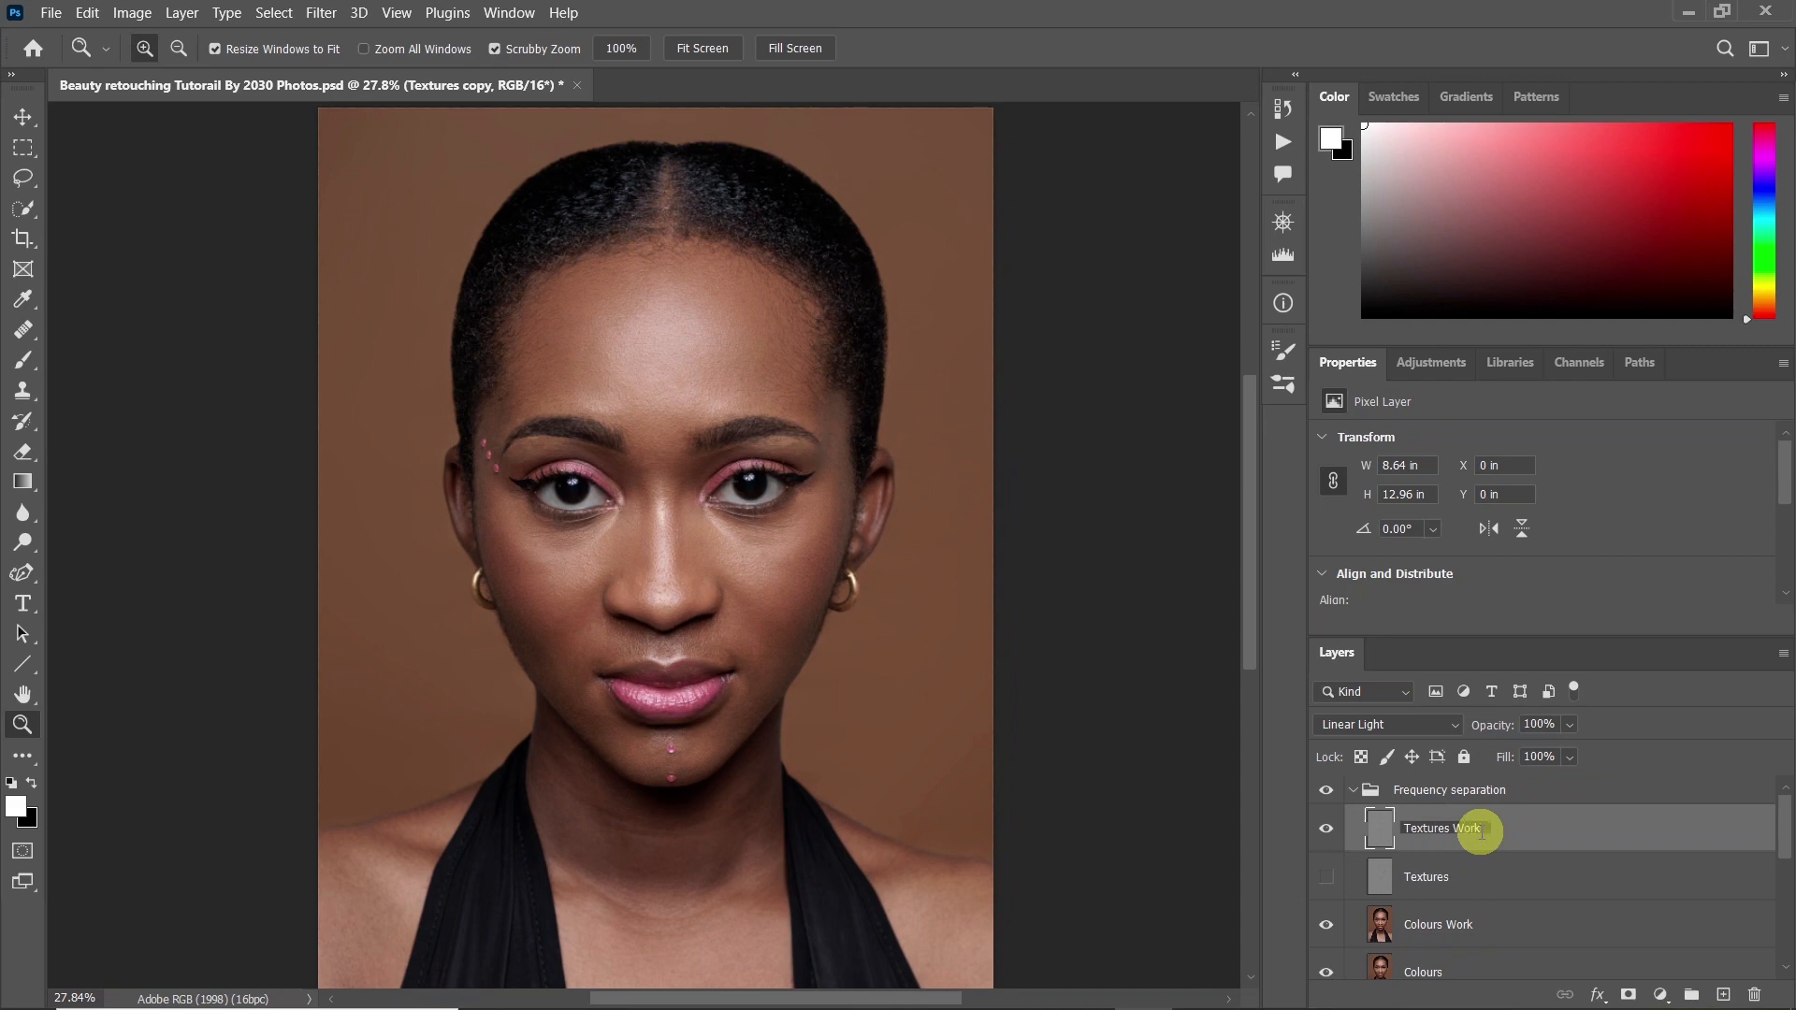
key("Return")
Select the Colours Work layer and hide the Textures Work layer
scroll(1506, 842, "down", 2)
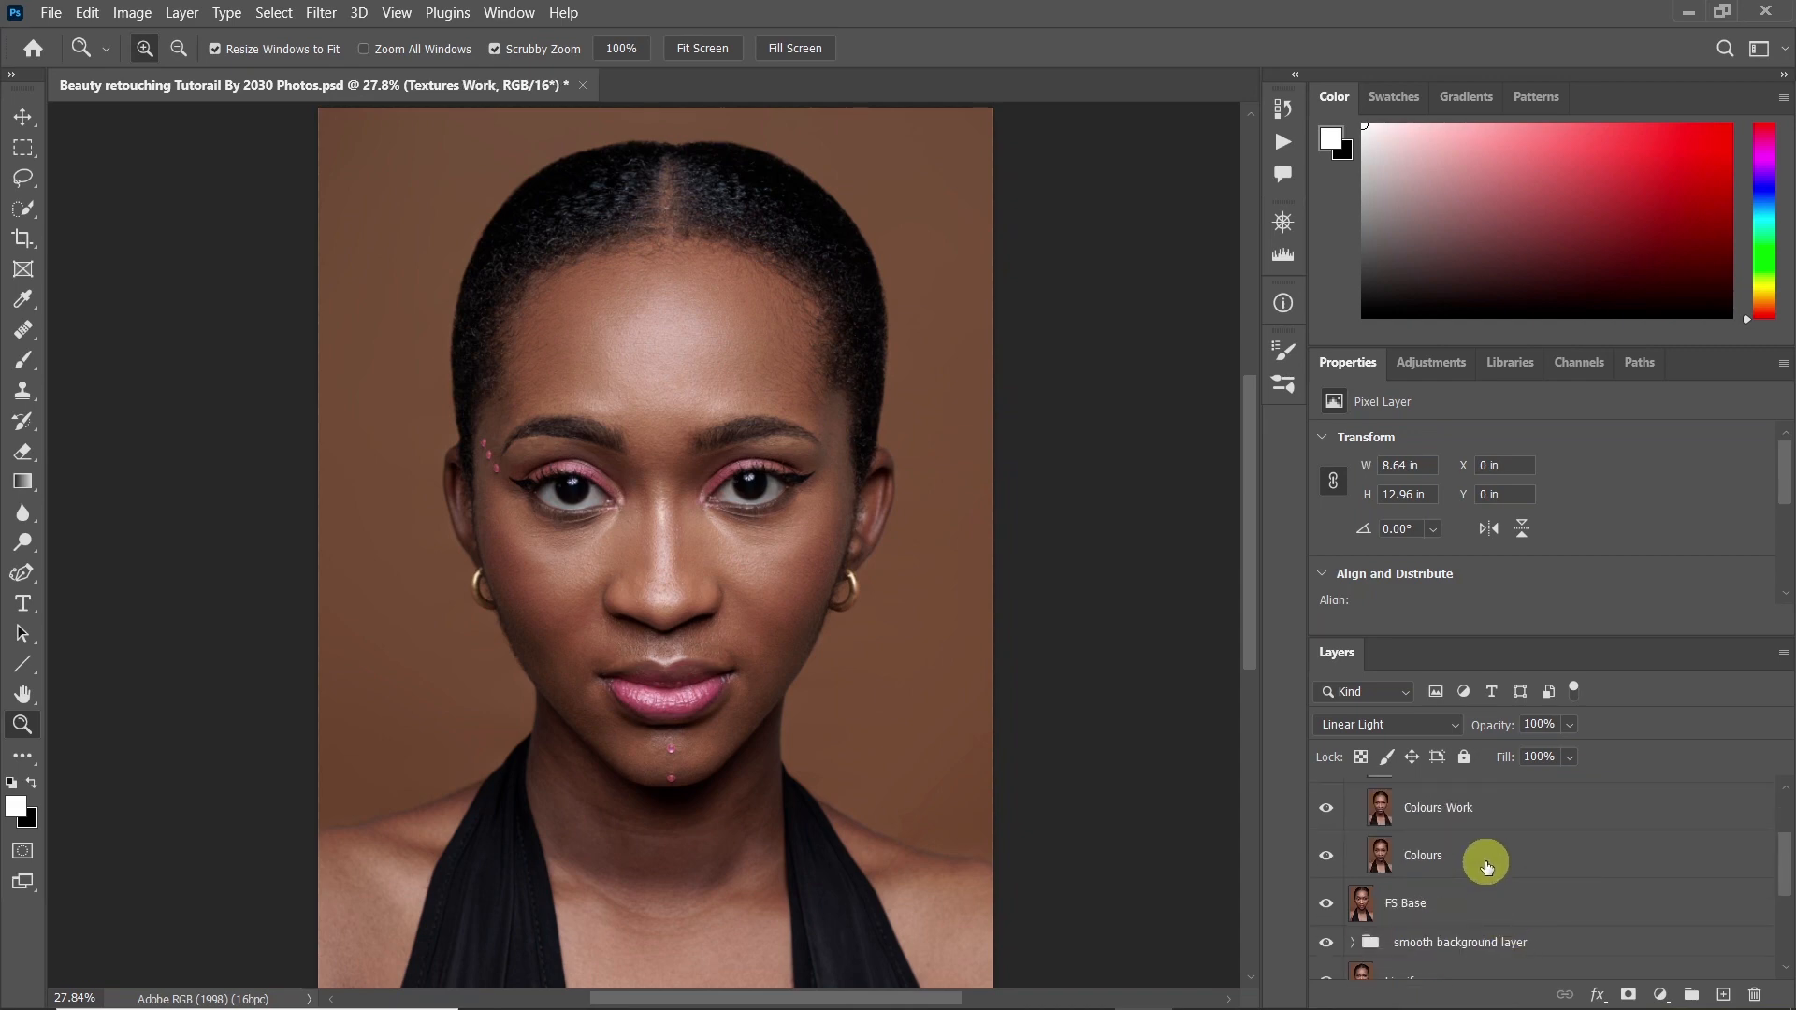
left_click_drag(1786, 873, 1781, 830)
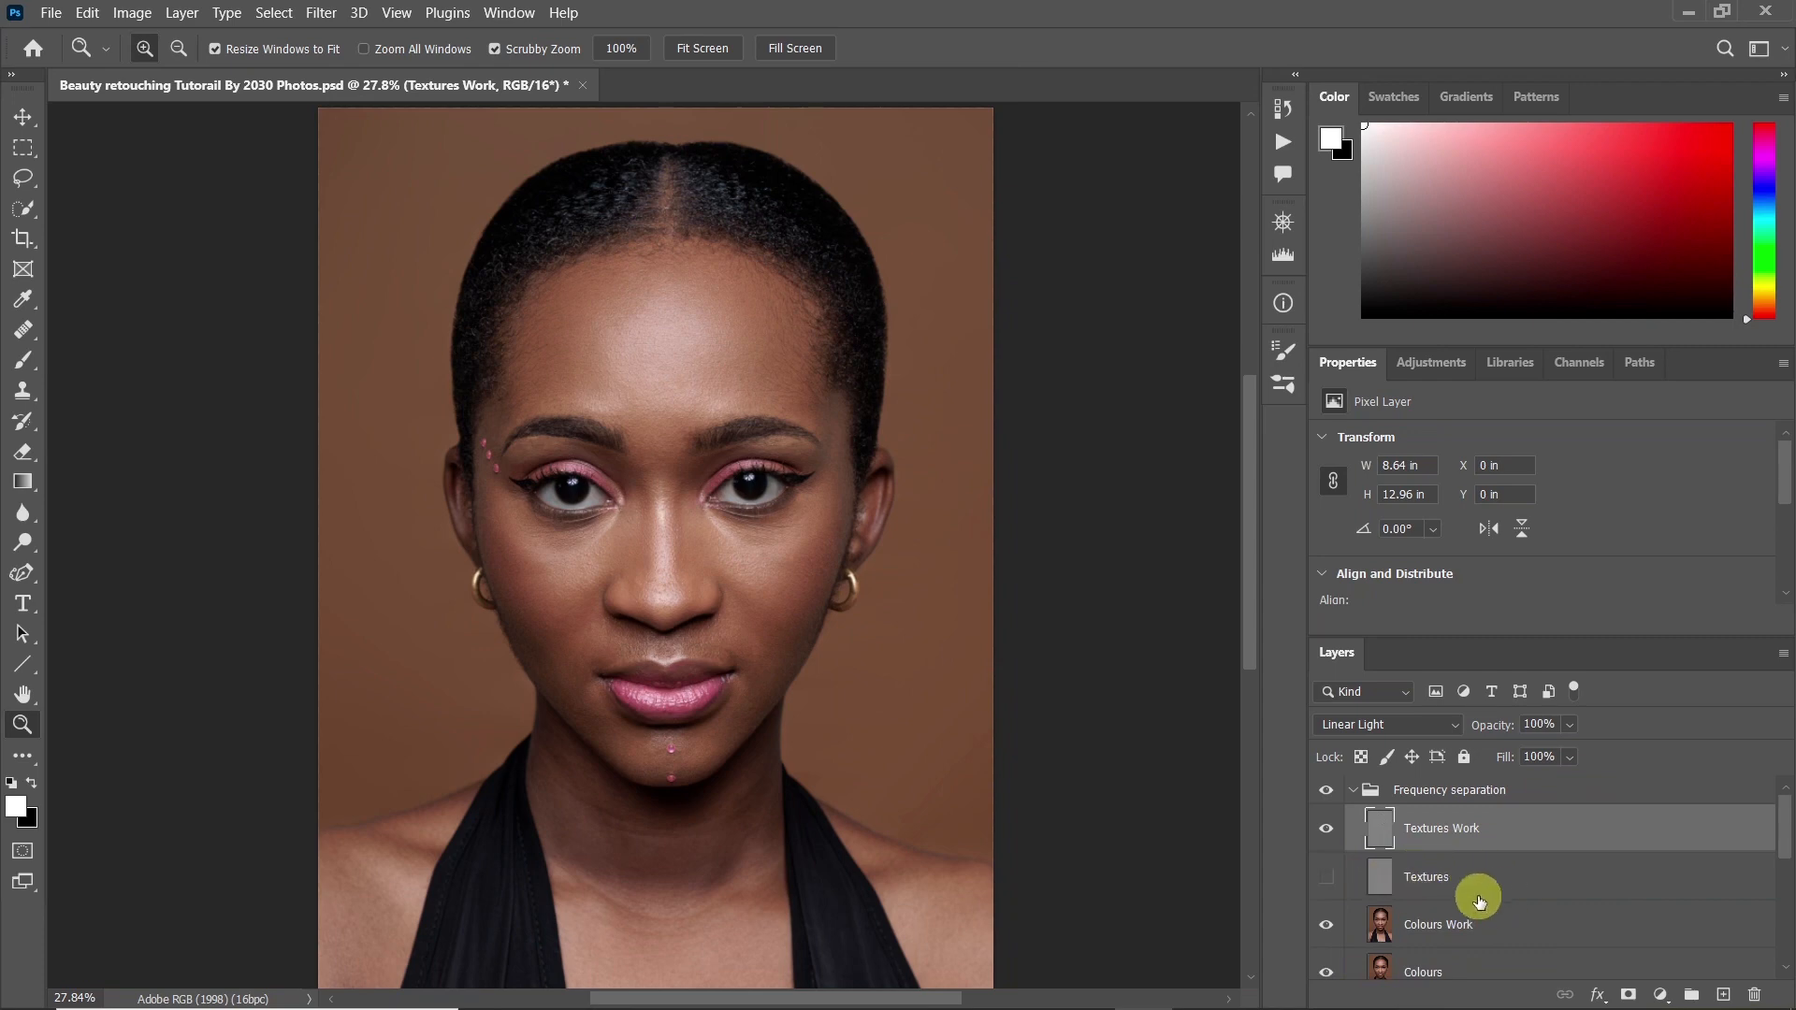
left_click(1400, 926)
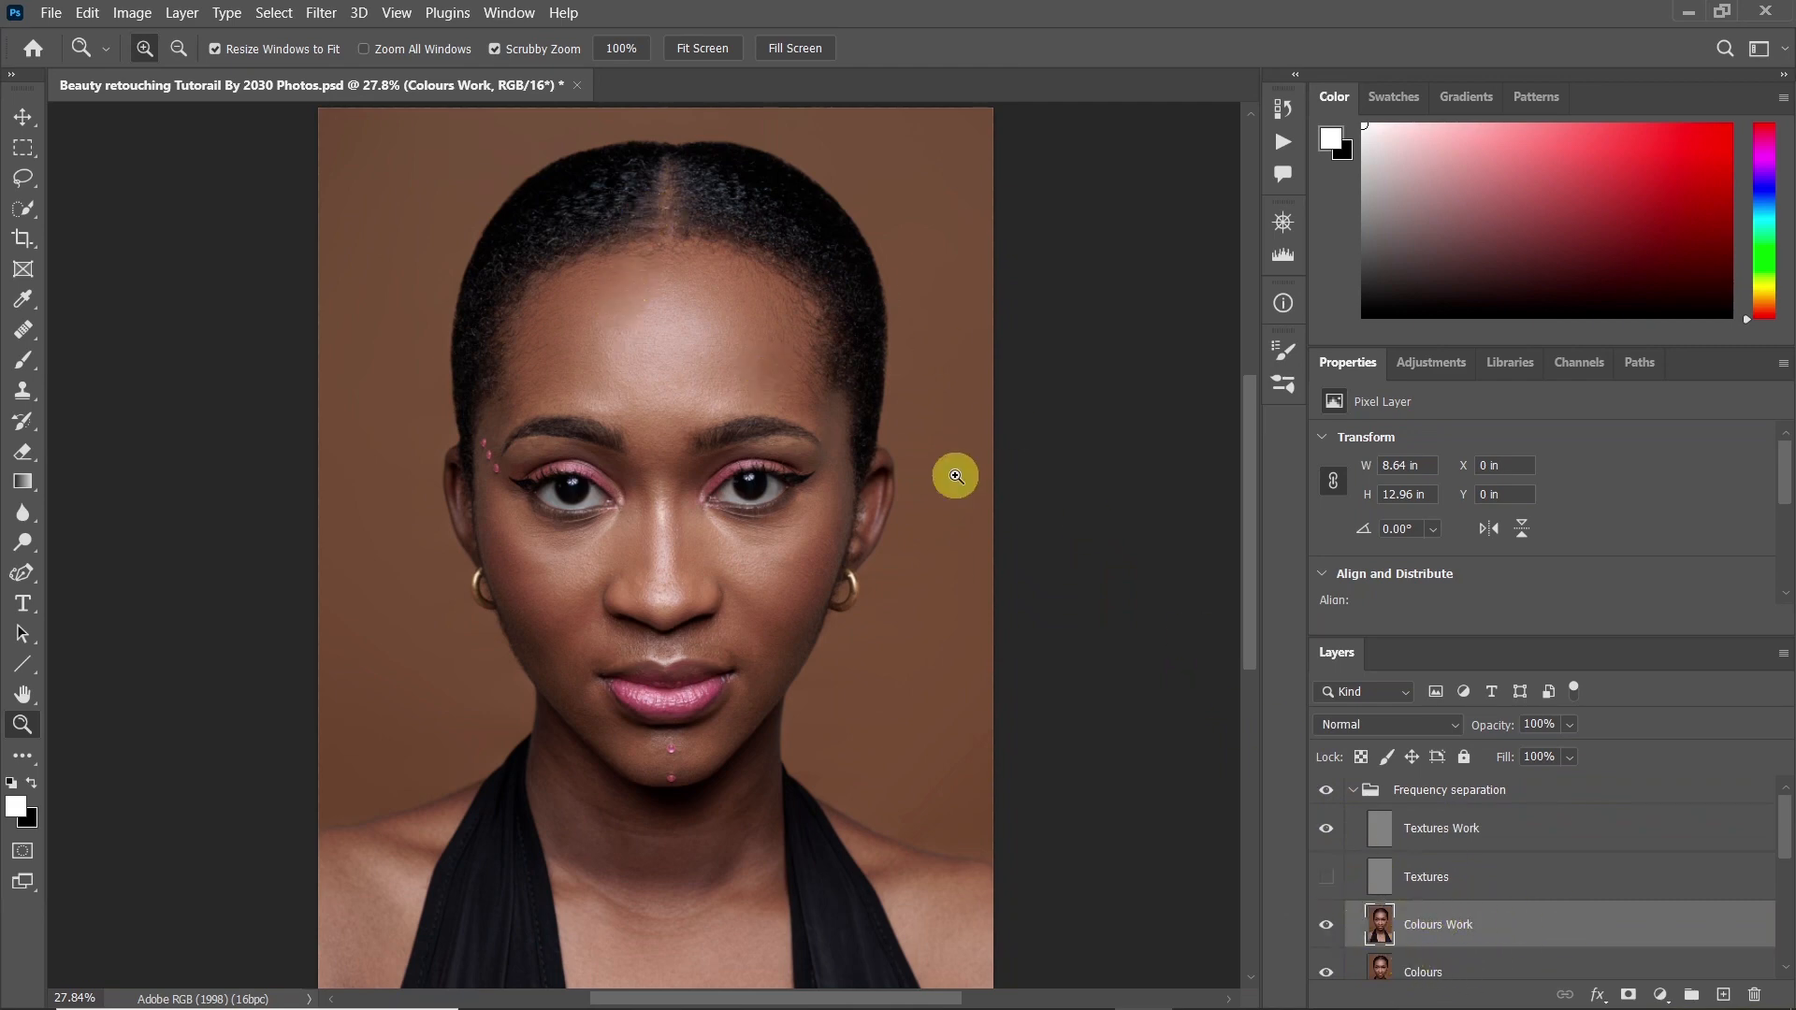
left_click_drag(630, 290, 674, 303)
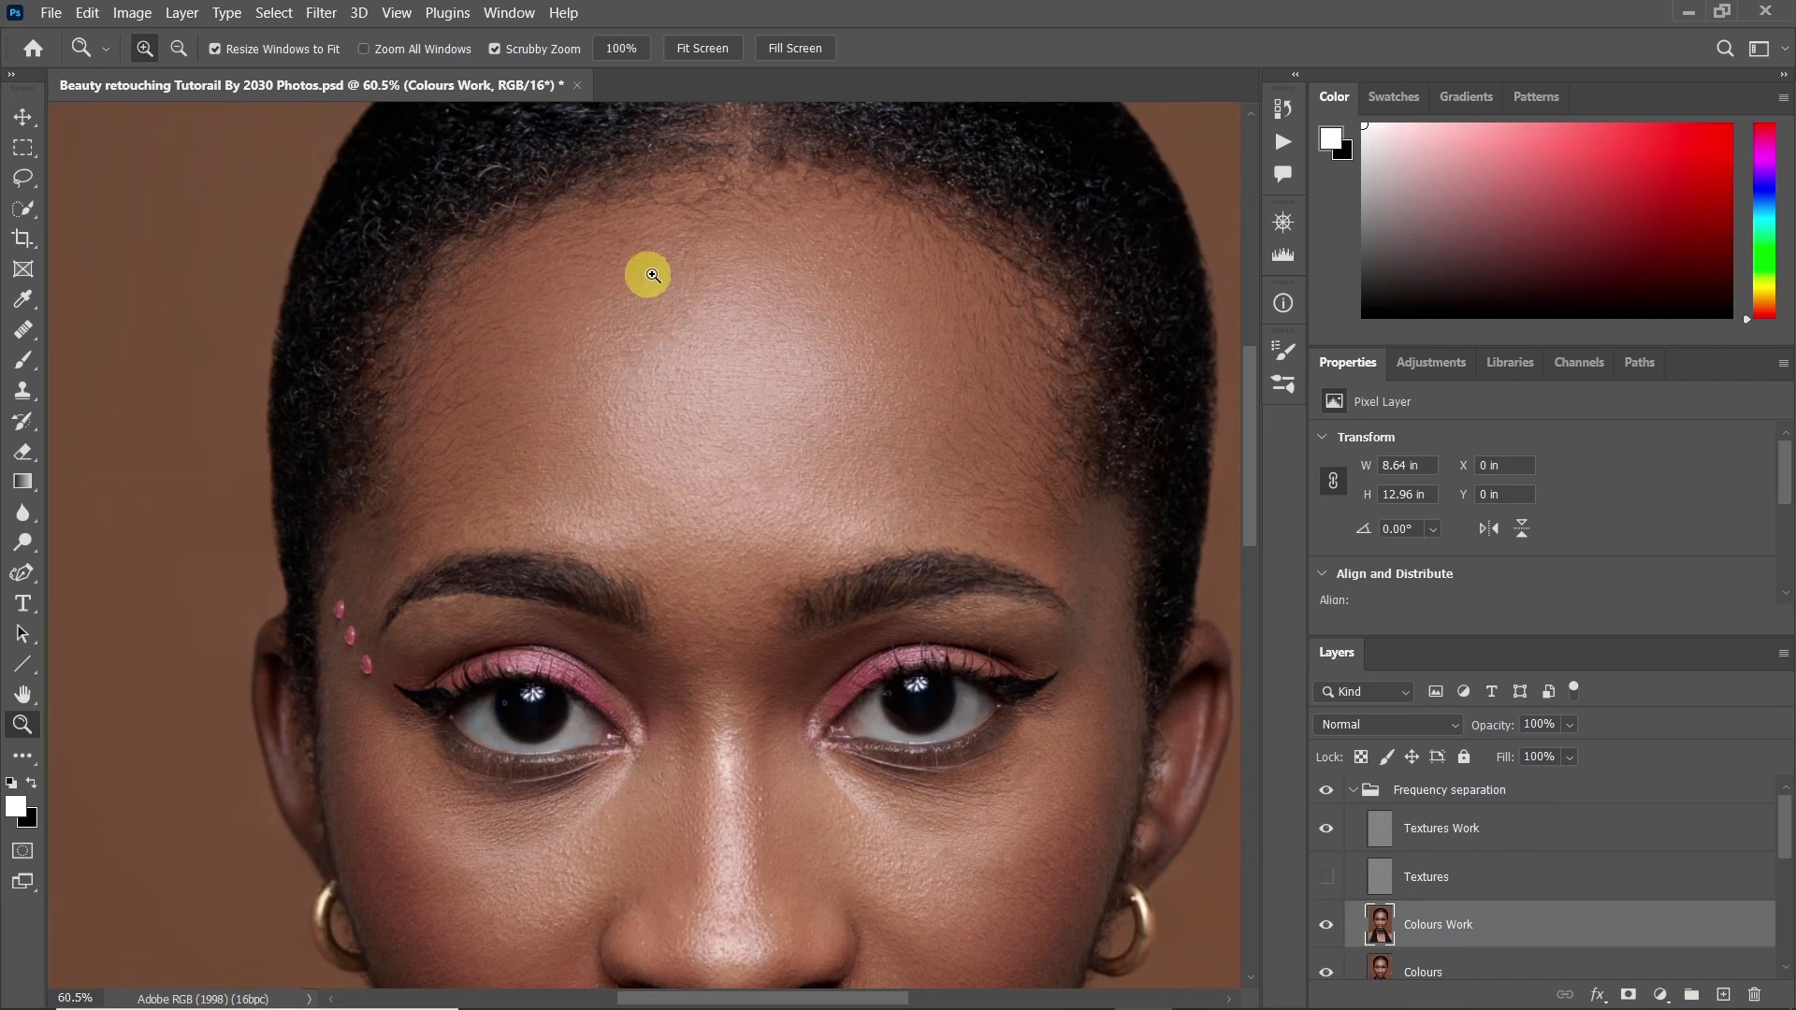
left_click(1324, 827)
left_click_drag(794, 396, 713, 396)
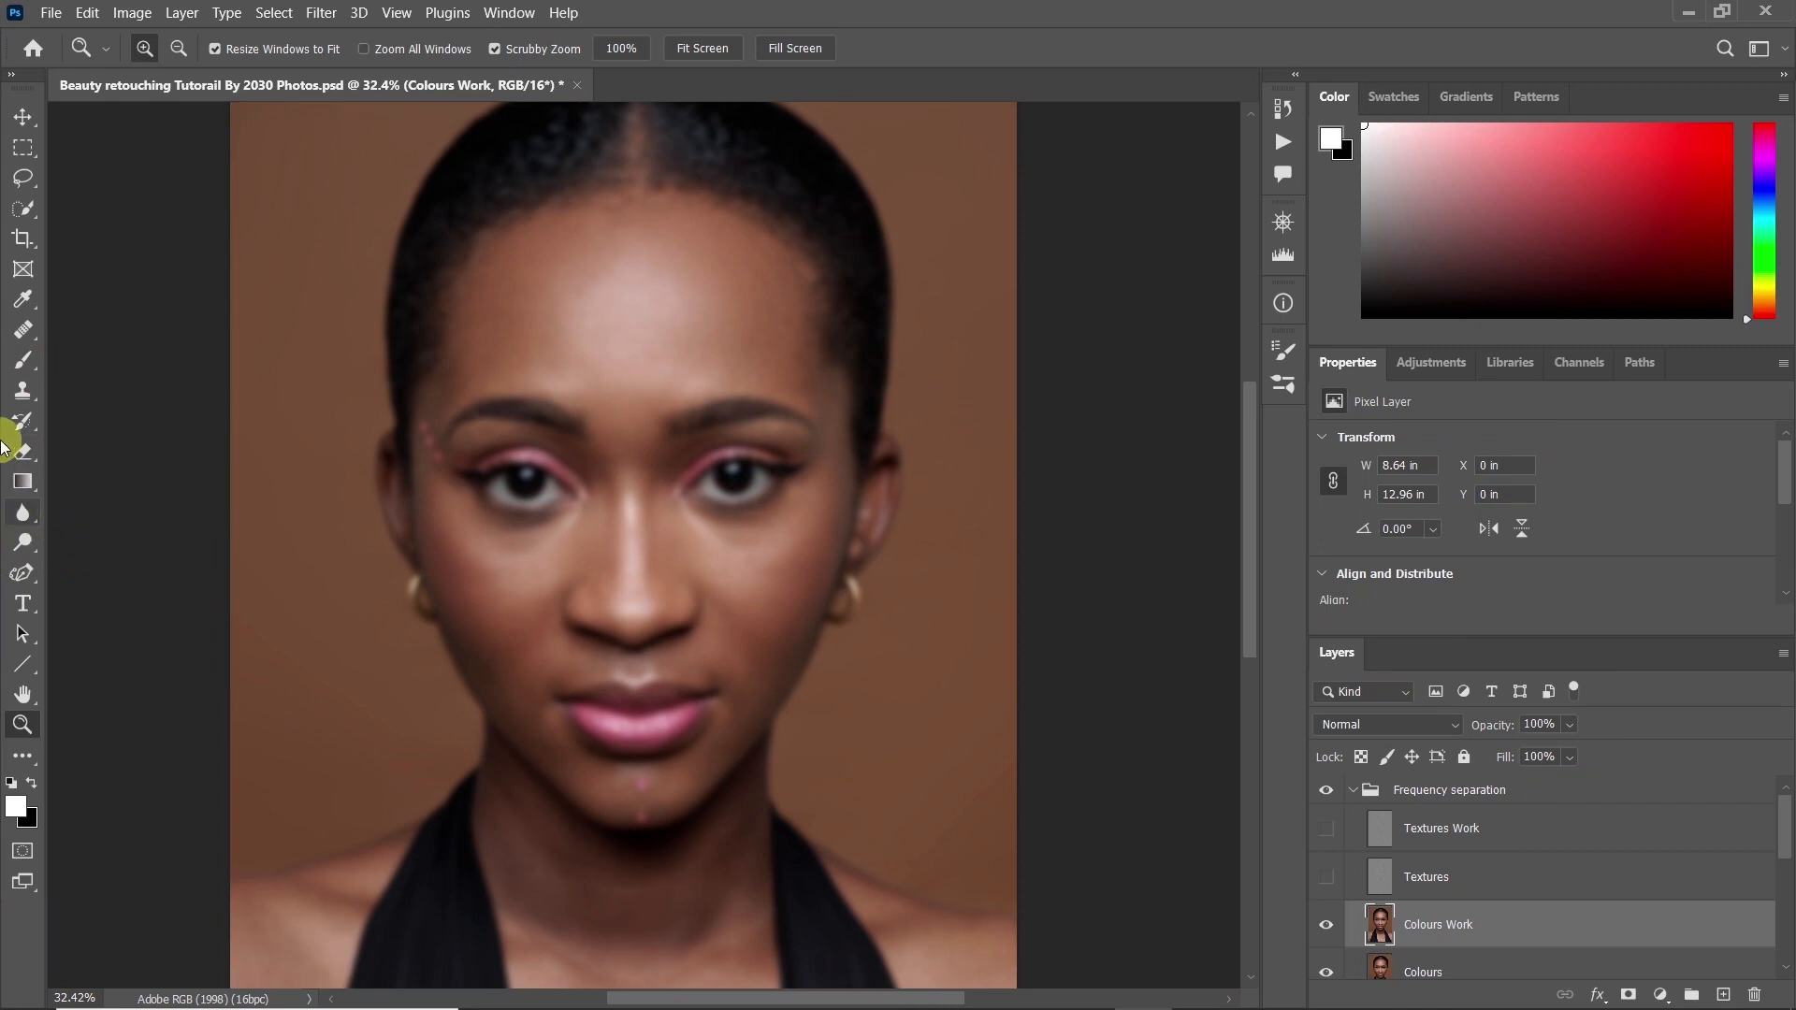
Draw a freehand Lasso selection with 35 px feather, about 1.84 by 2.48 in, over the left side of the forehead
left_click(23, 184)
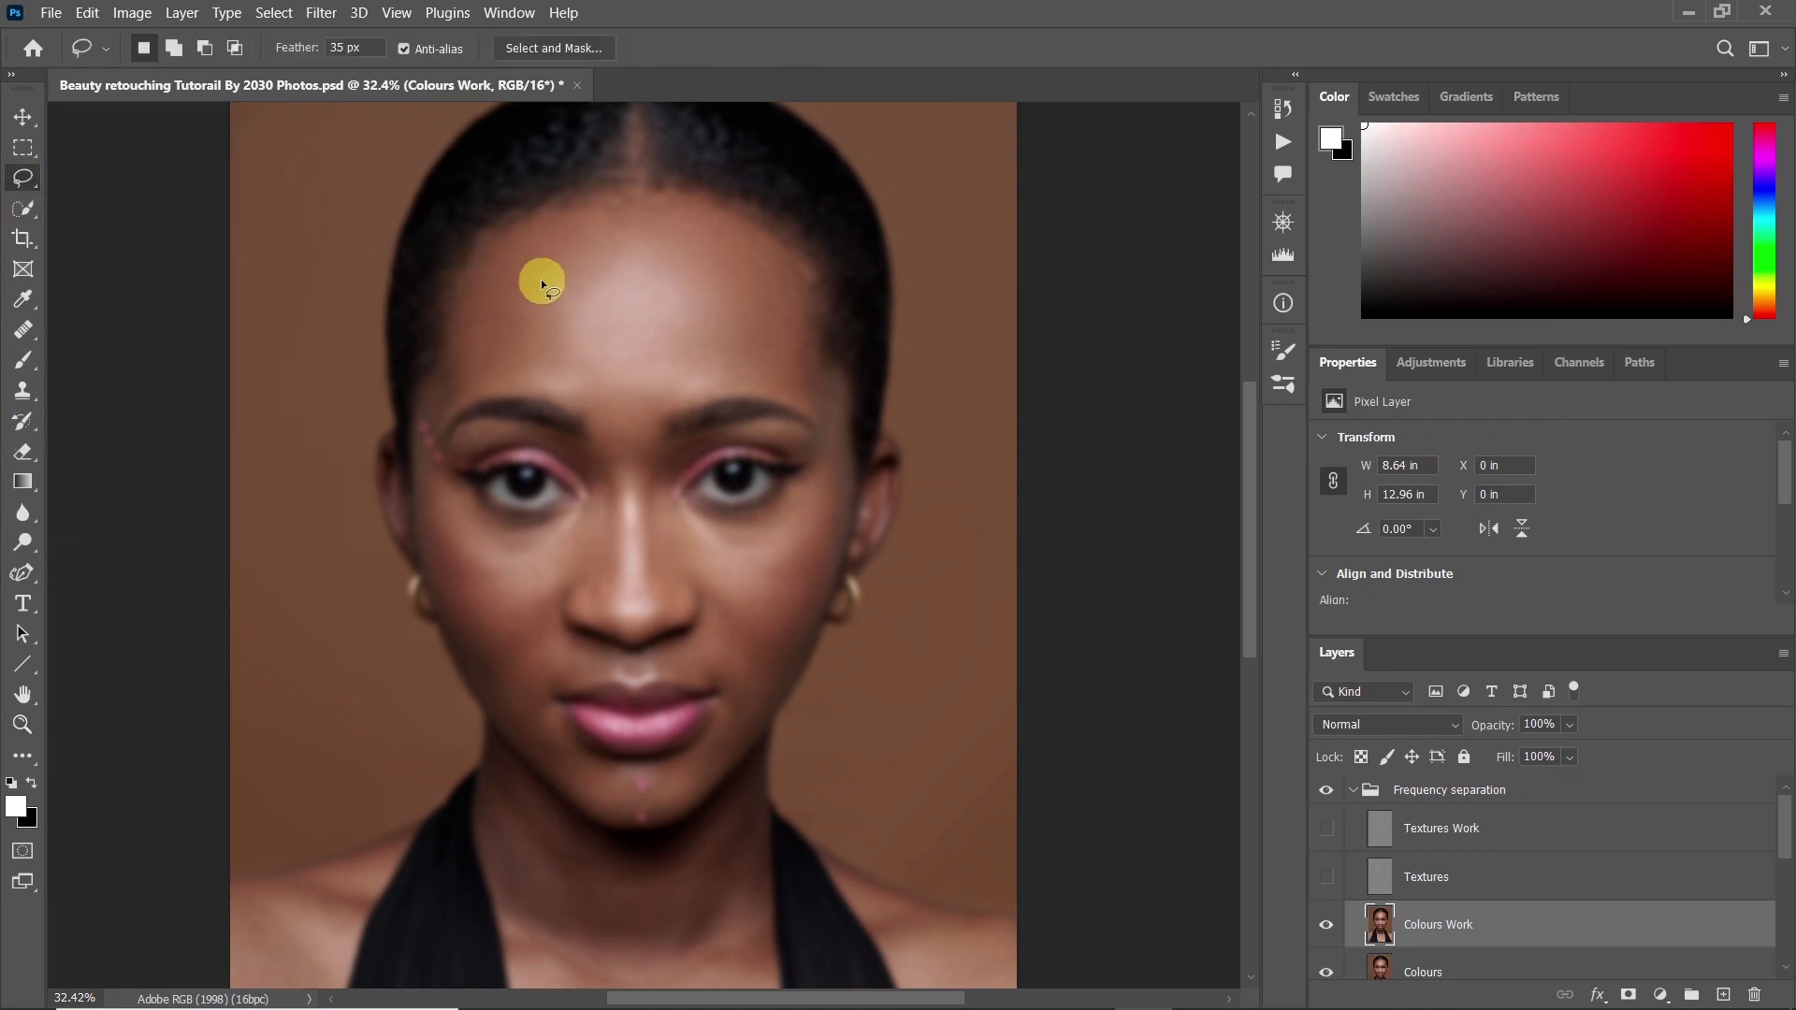
key("z")
mouse_move(545, 270)
left_mouse_down()
mouse_move(605, 278)
mouse_move(549, 475)
left_mouse_up()
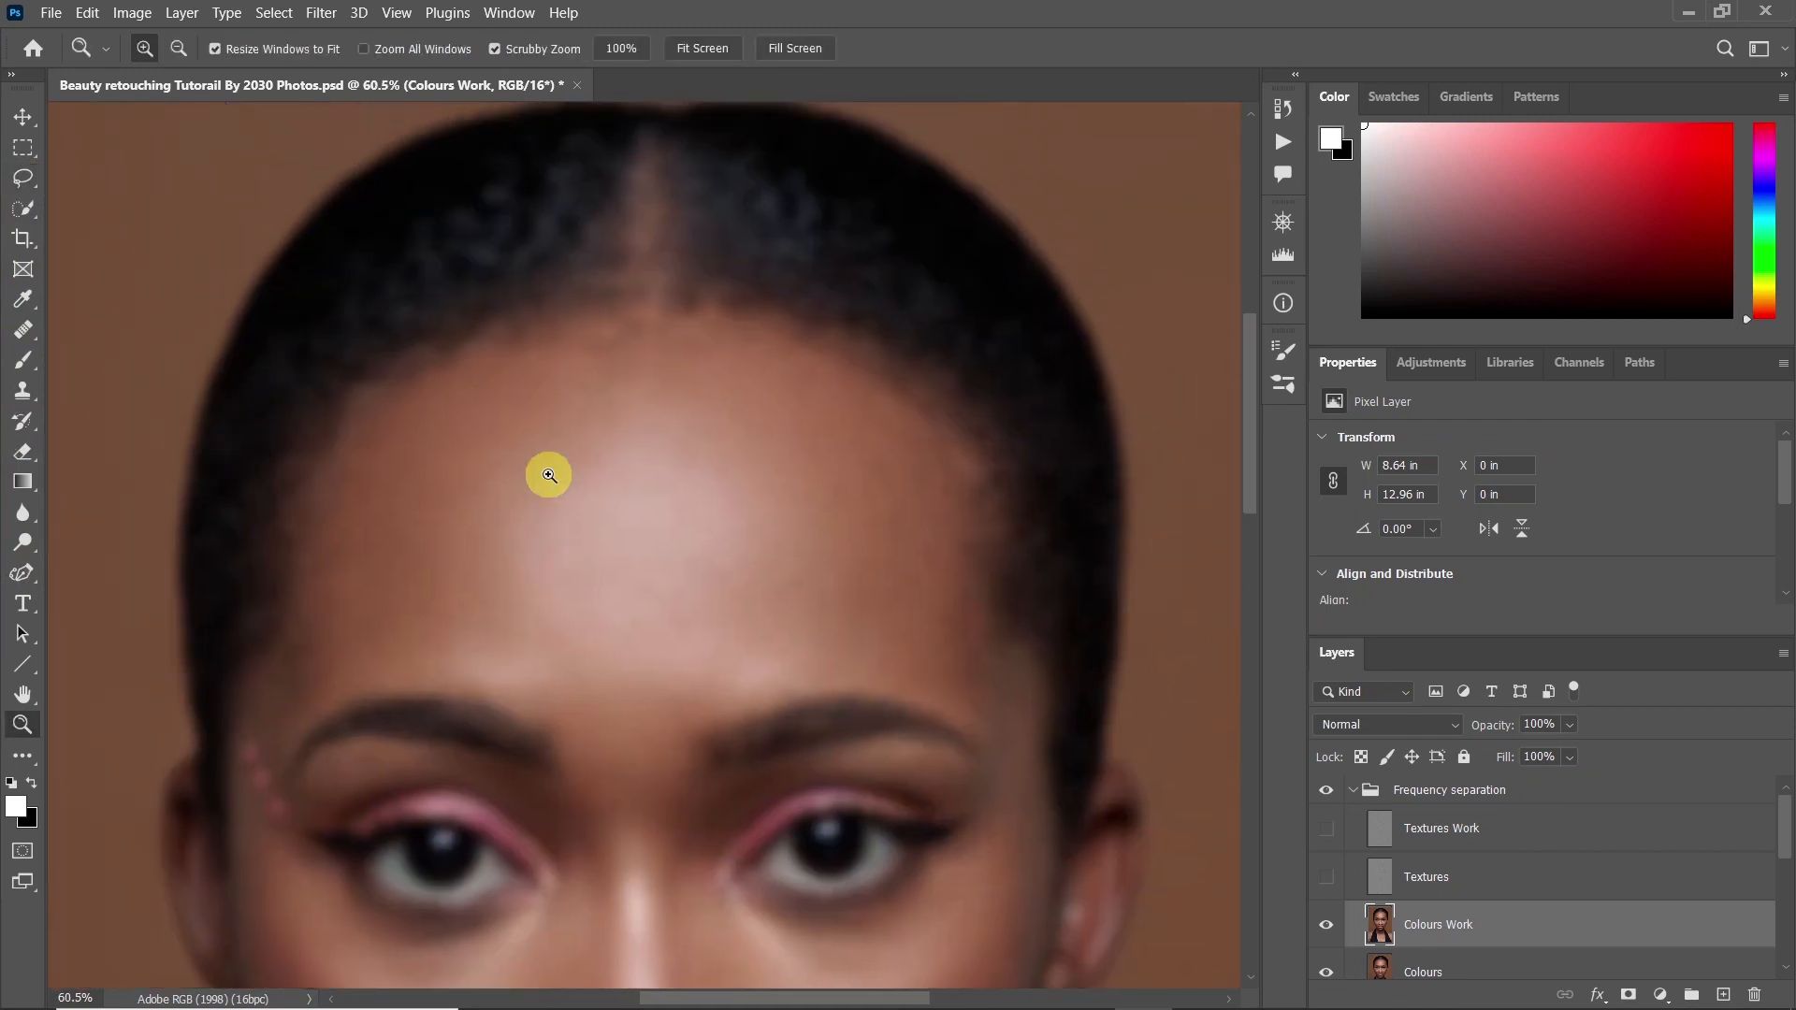
key("l")
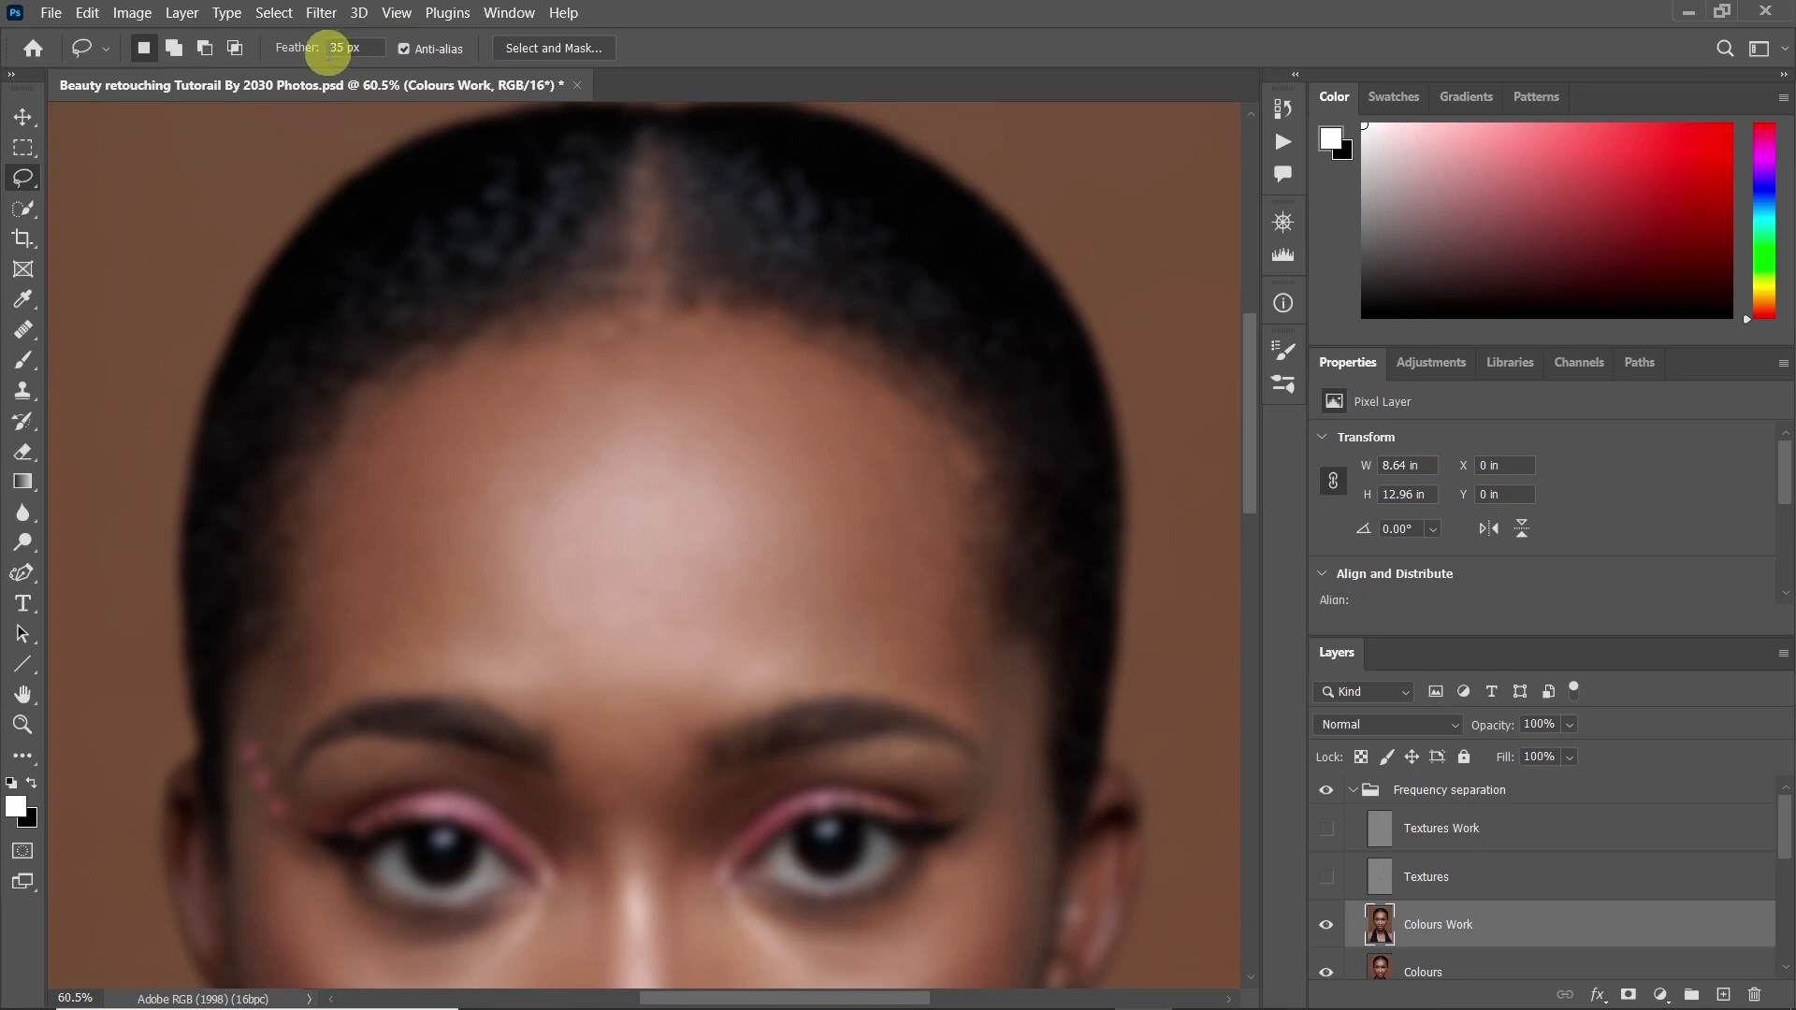
left_click(345, 47)
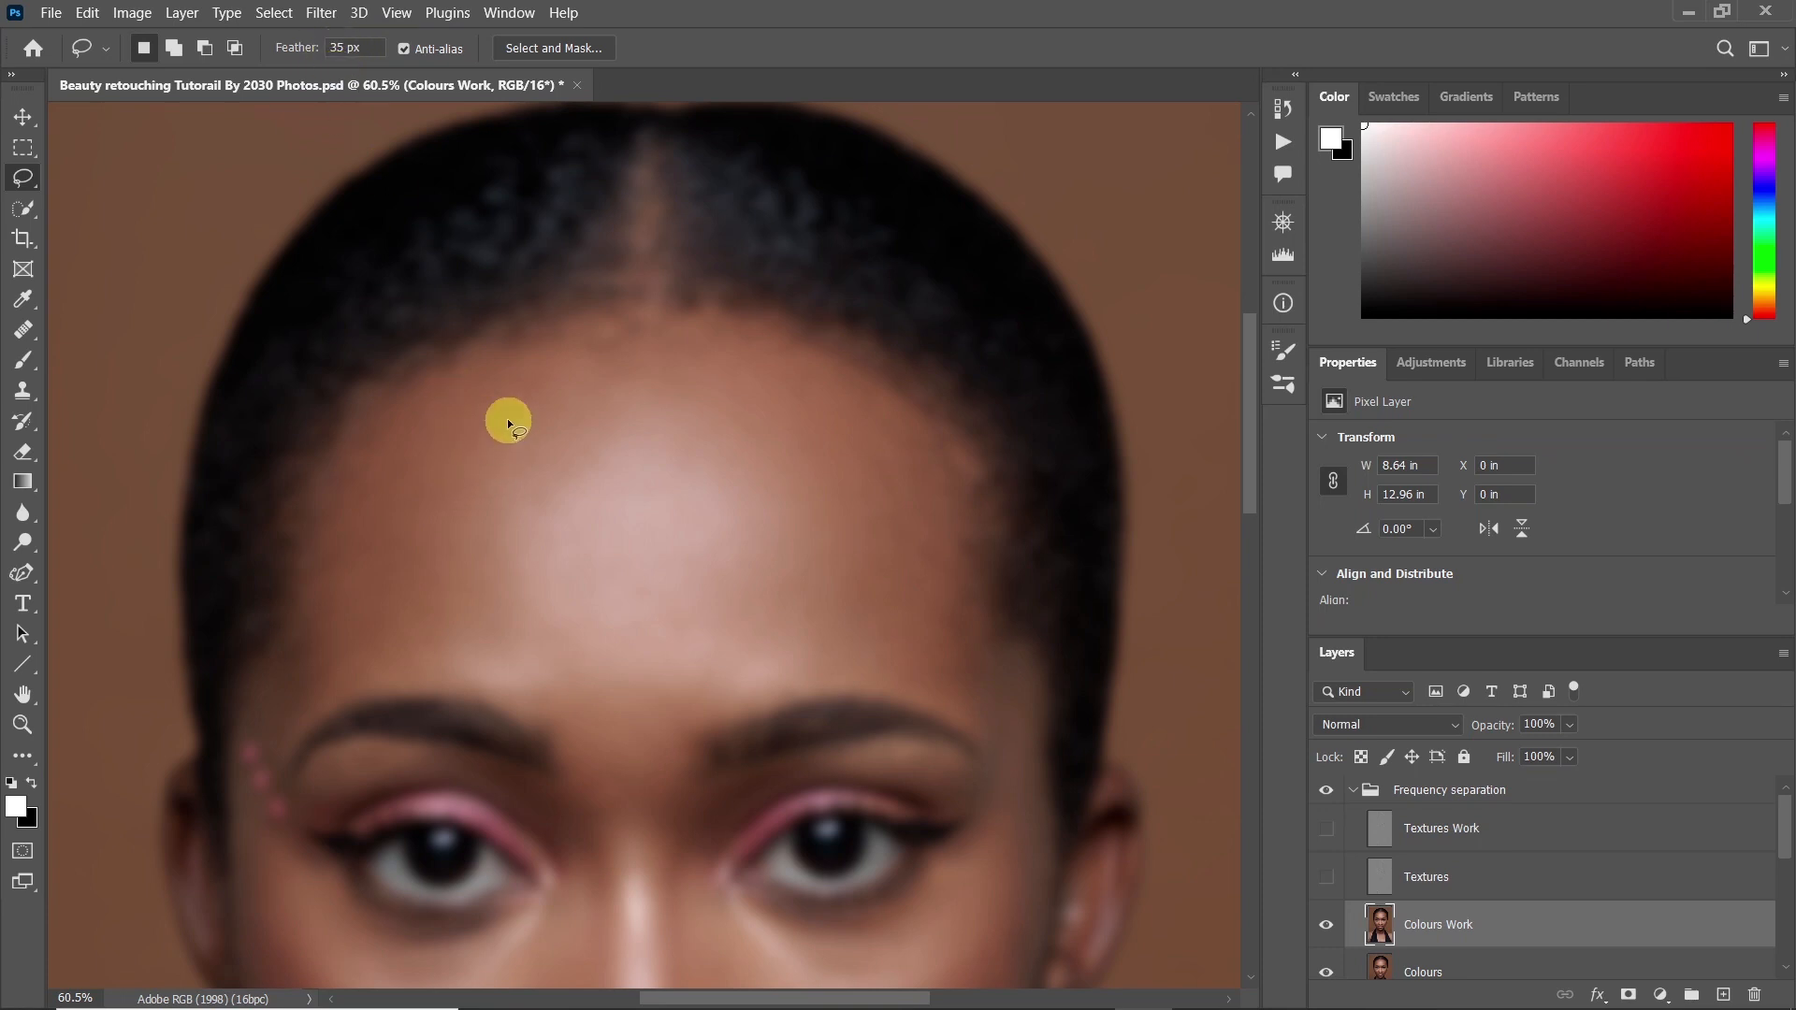
mouse_move(534, 360)
left_mouse_down()
mouse_move(444, 381)
mouse_move(382, 431)
mouse_move(365, 500)
left_mouse_up()
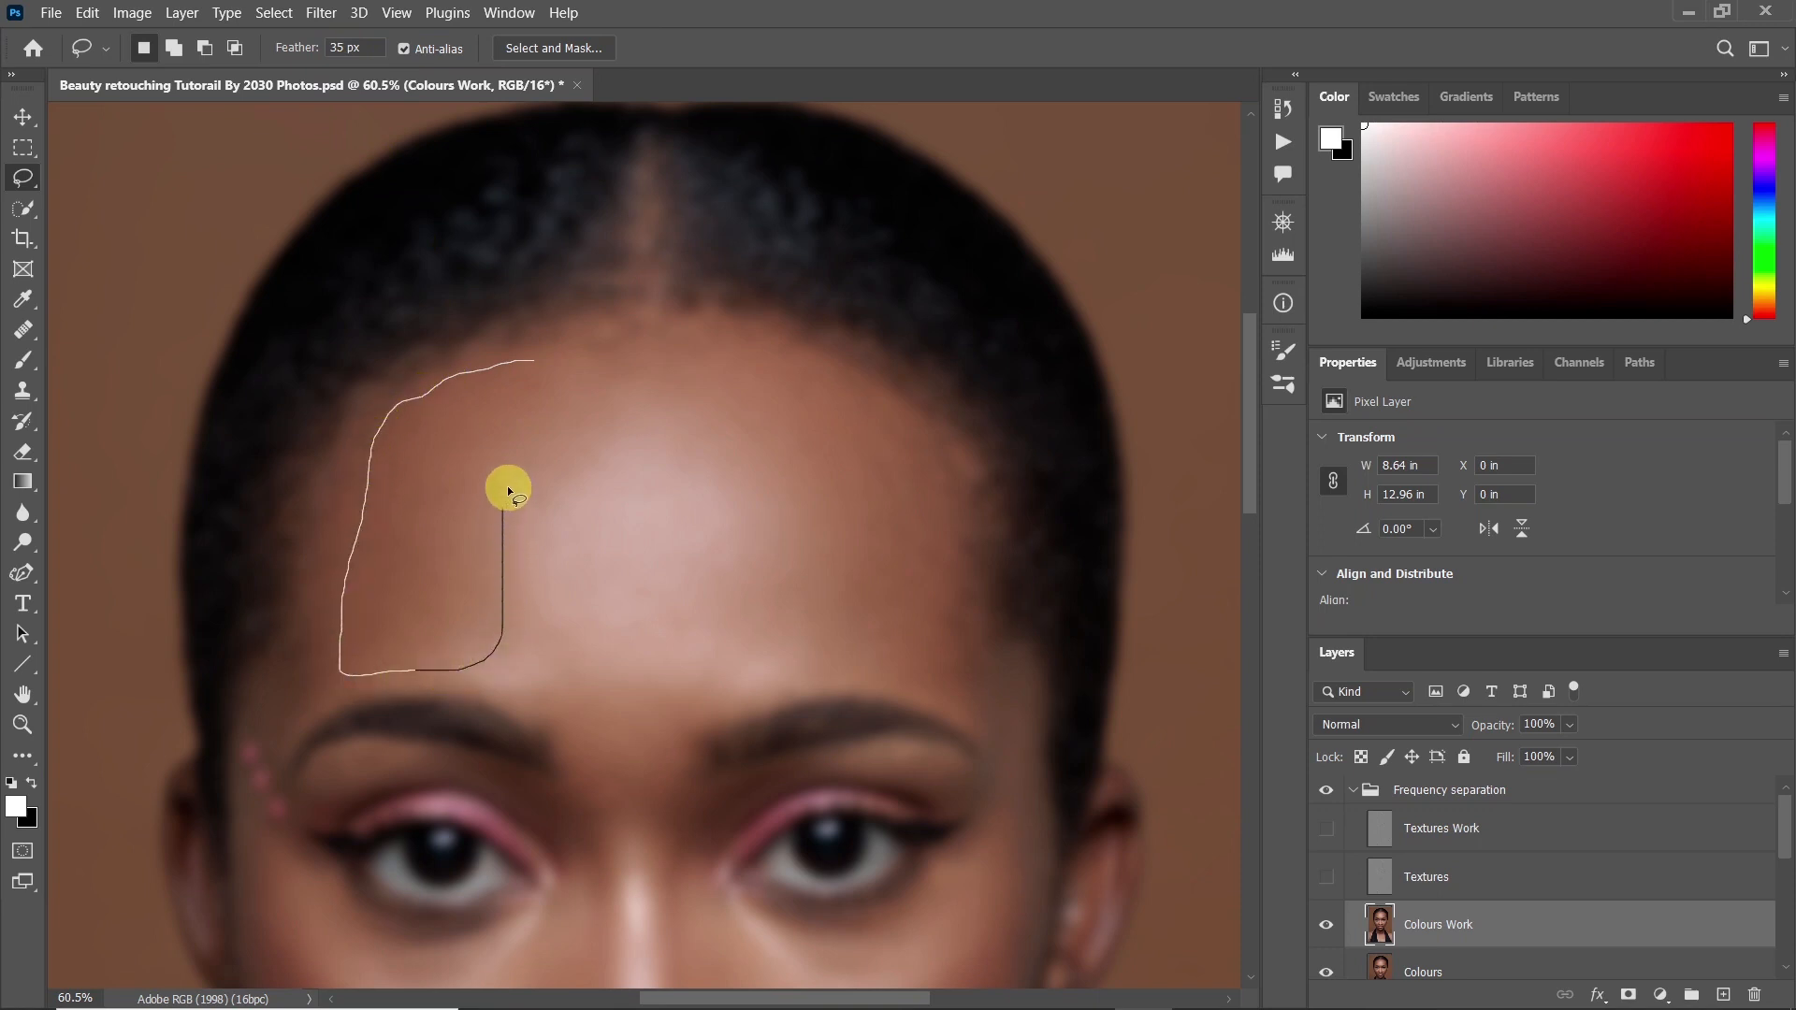
left_click_drag(551, 378, 548, 373)
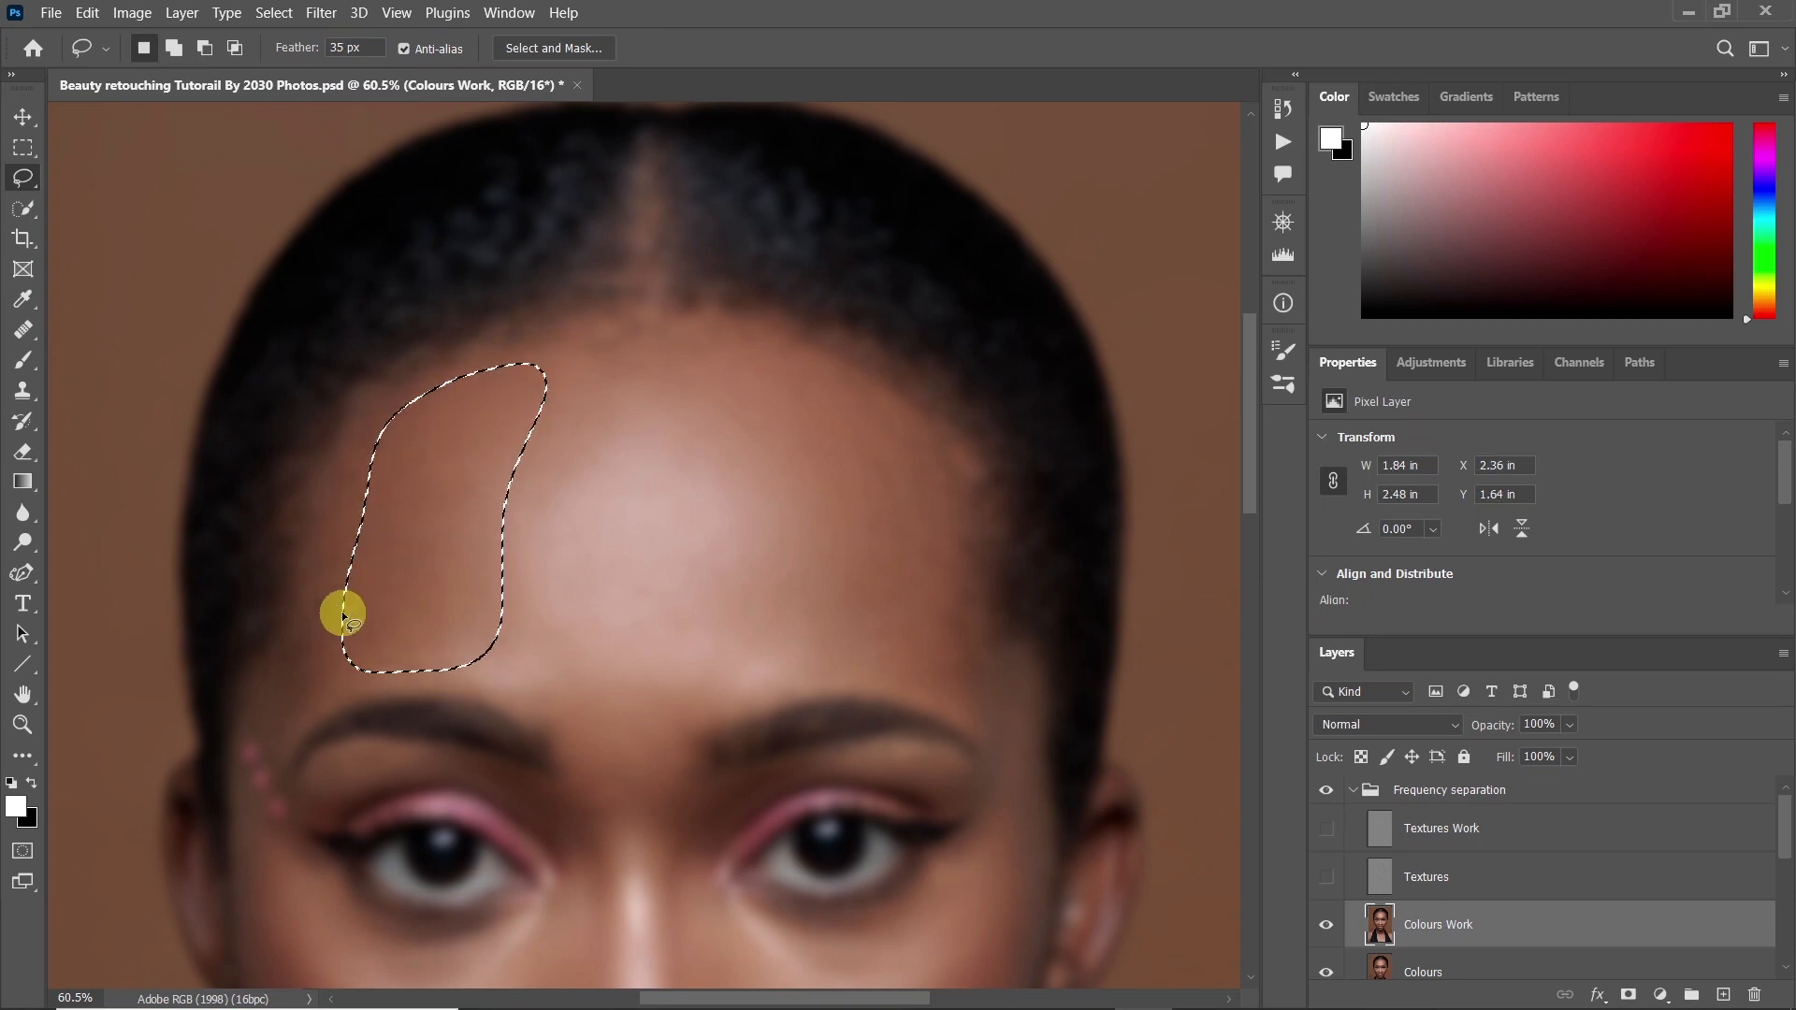
Apply a Gaussian Blur with a radius of 10 pixels to the selected forehead area
left_click(322, 14)
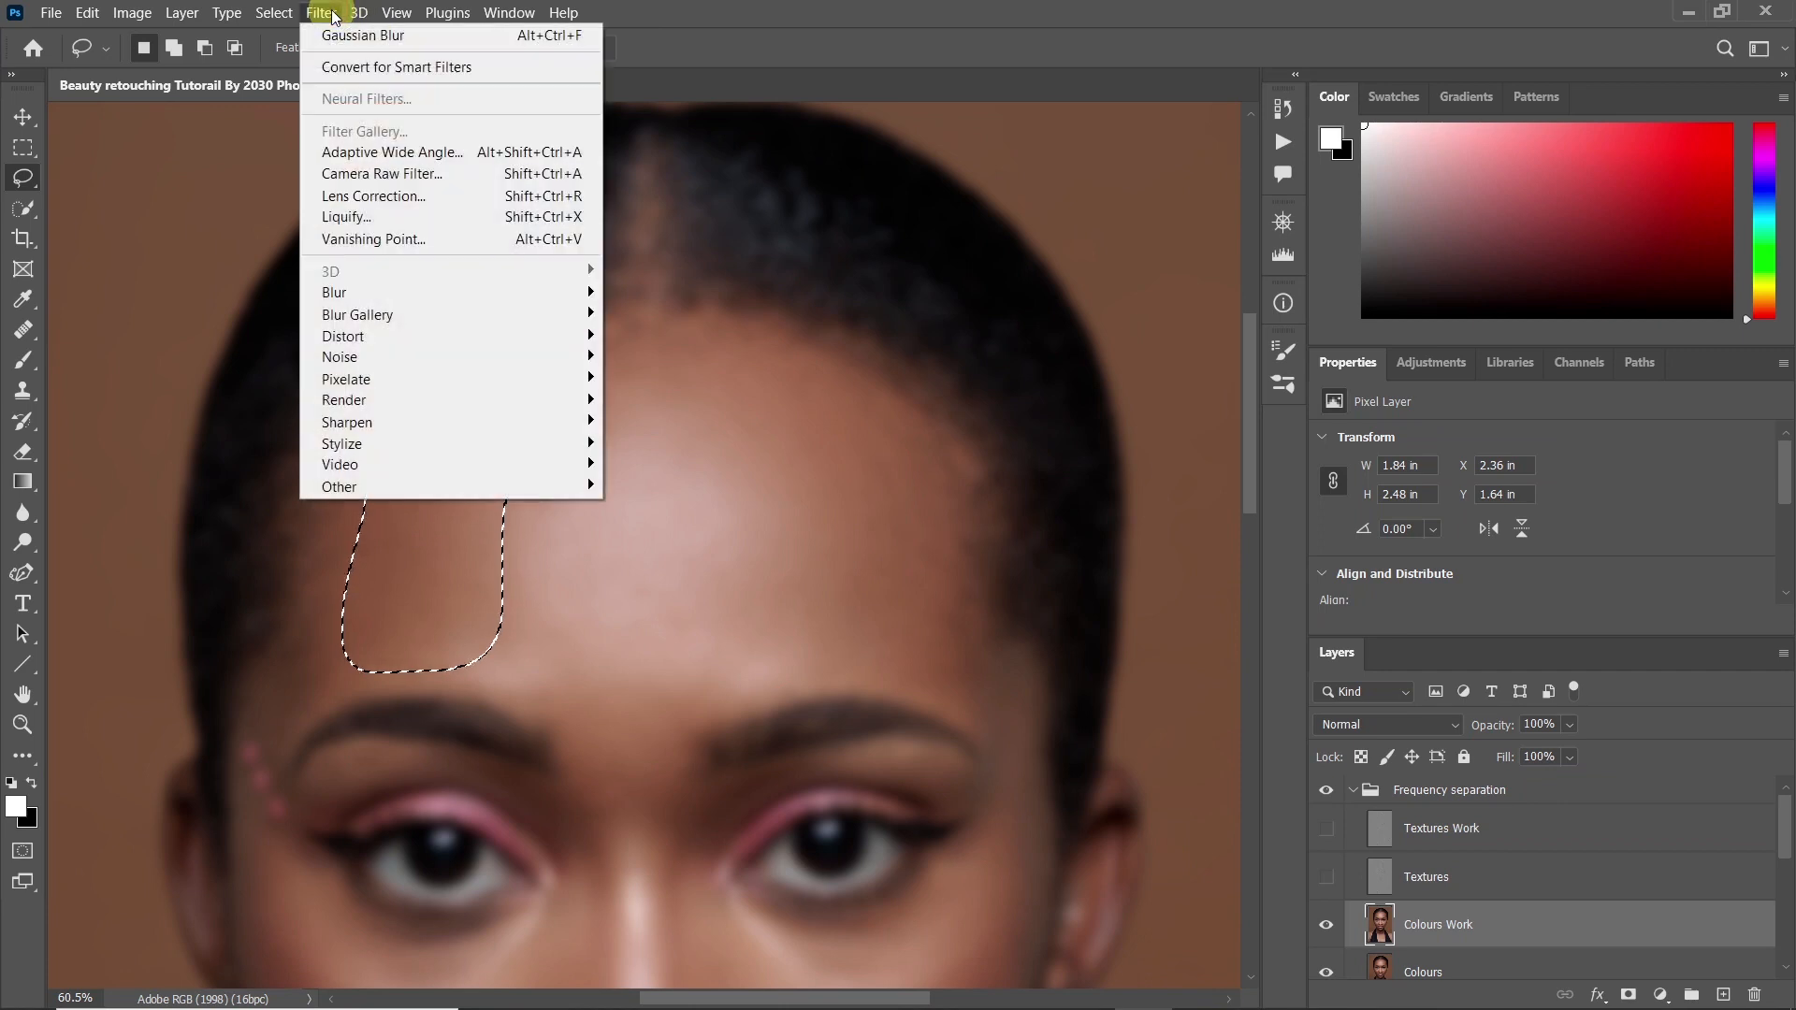
mouse_move(438, 300)
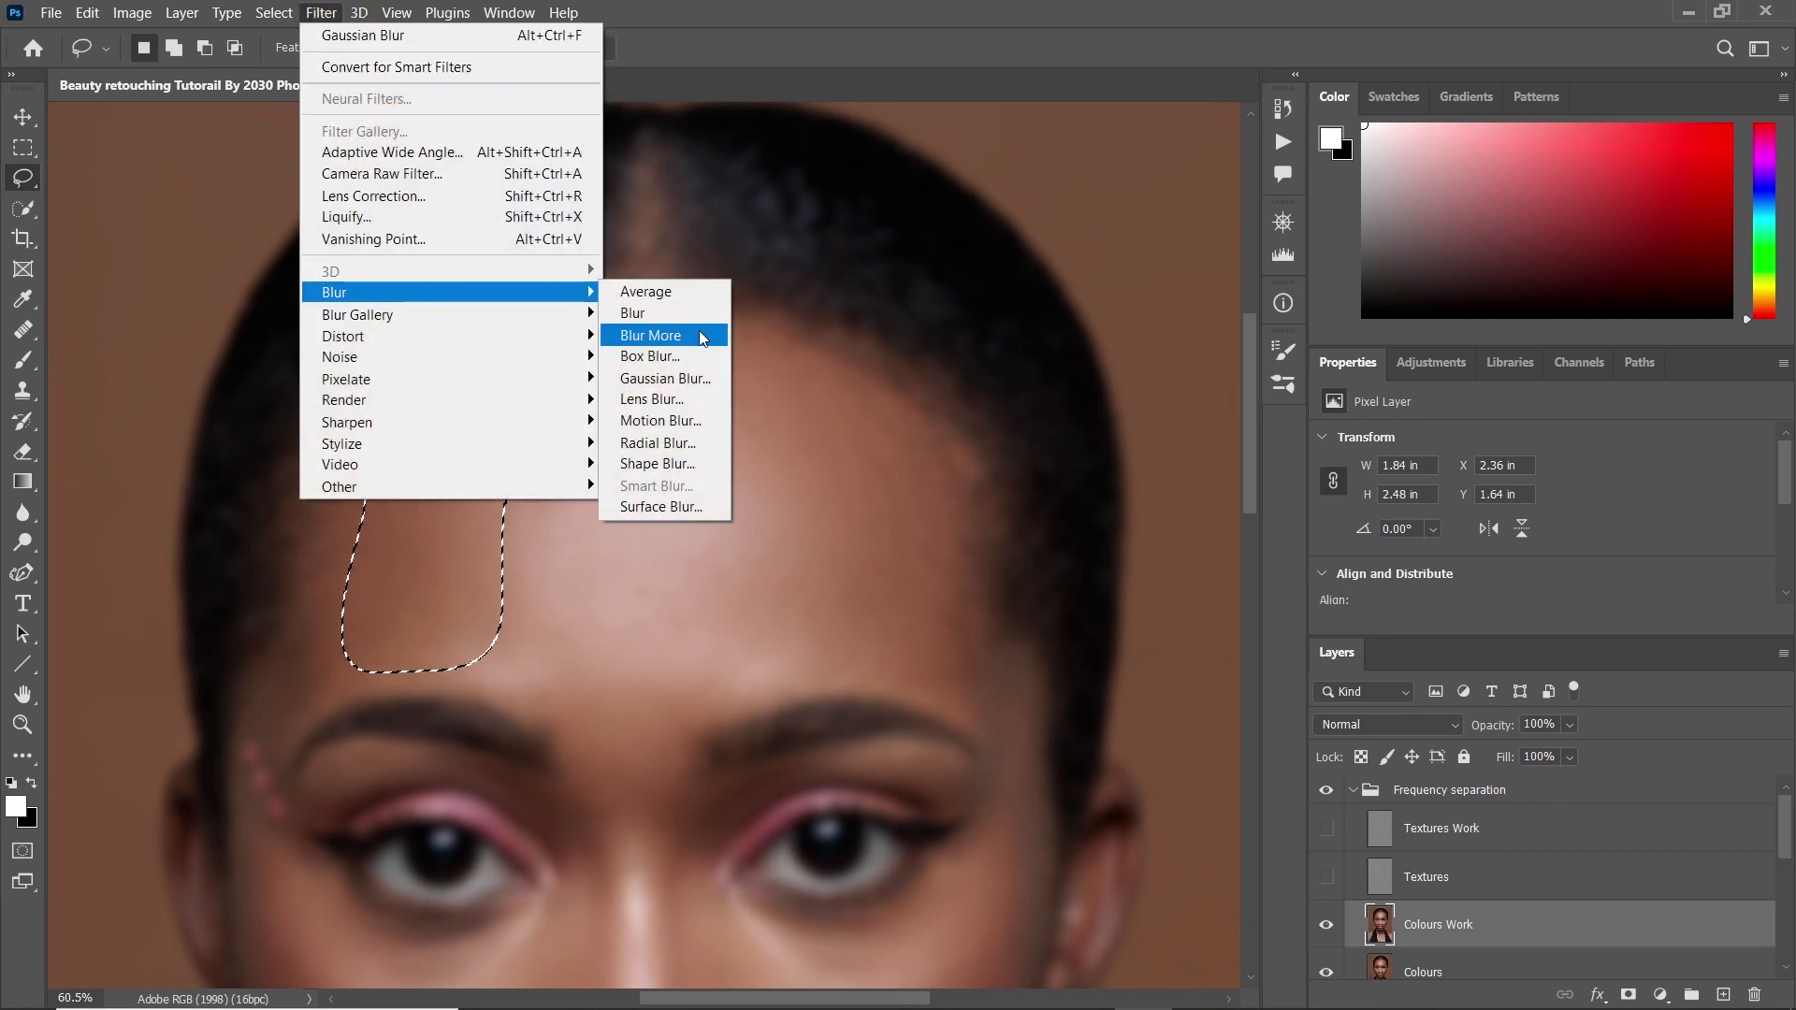
left_click(664, 378)
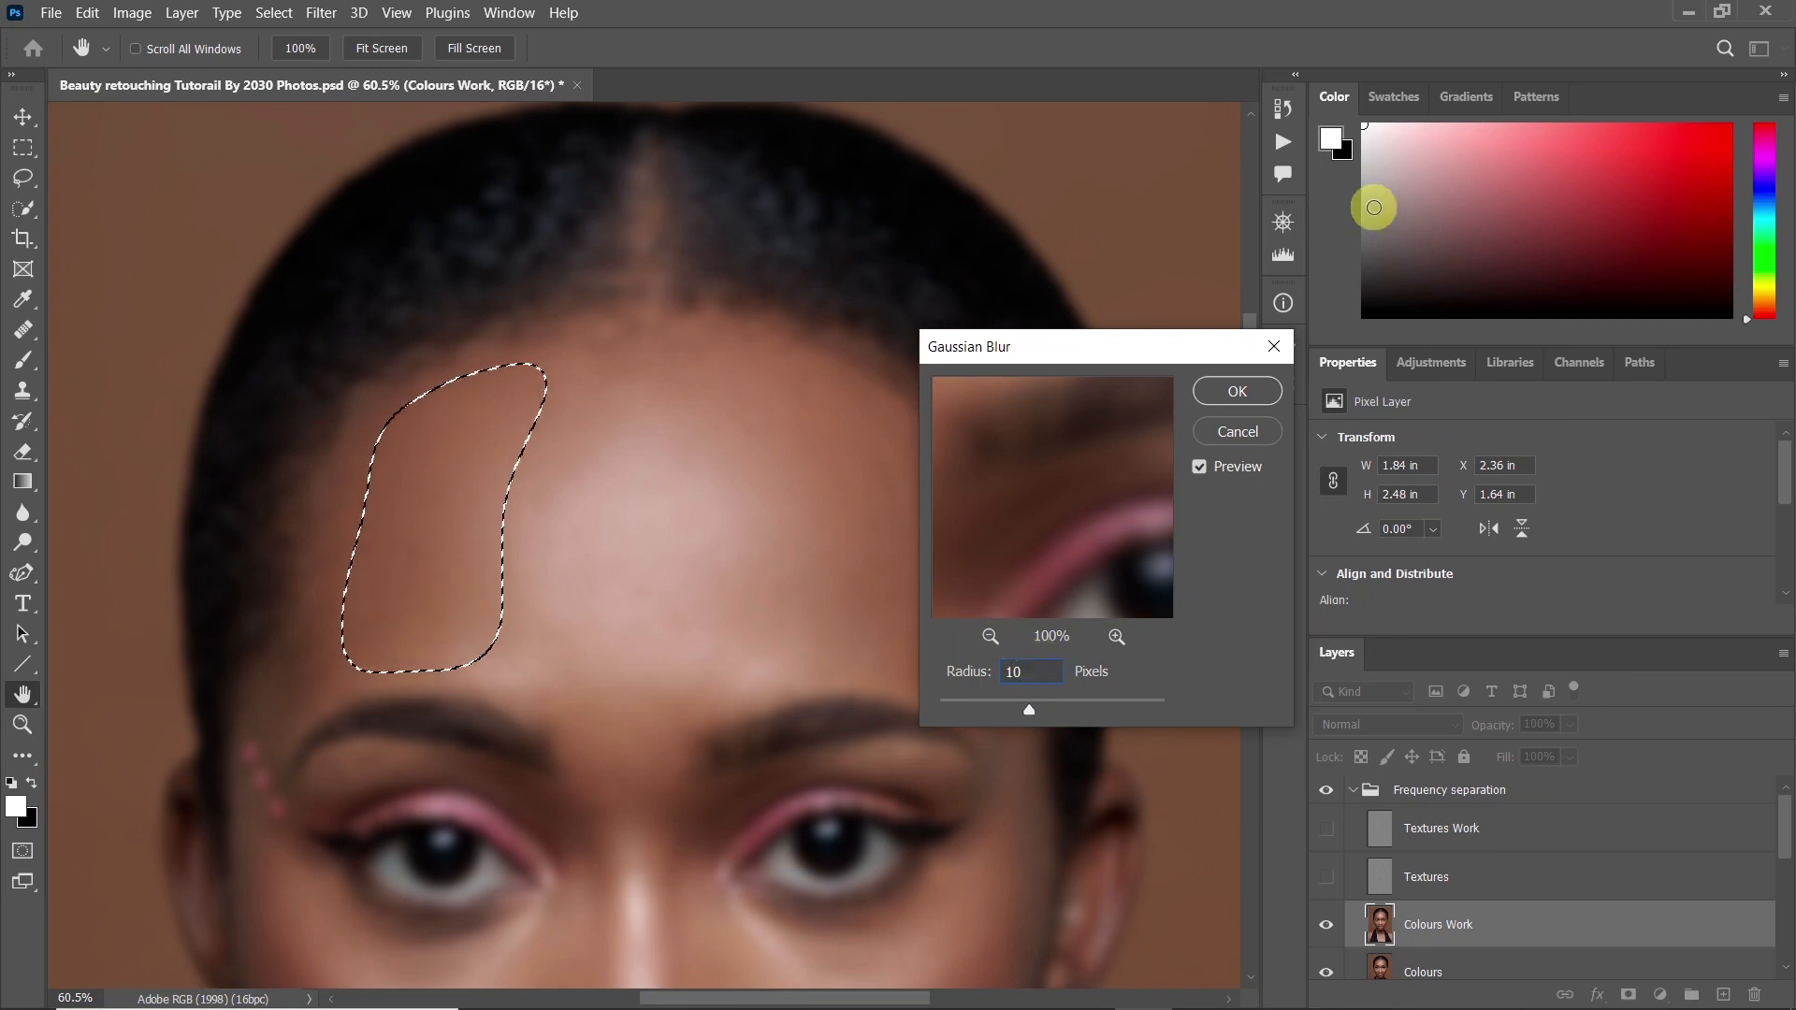
left_click(1236, 398)
key("l")
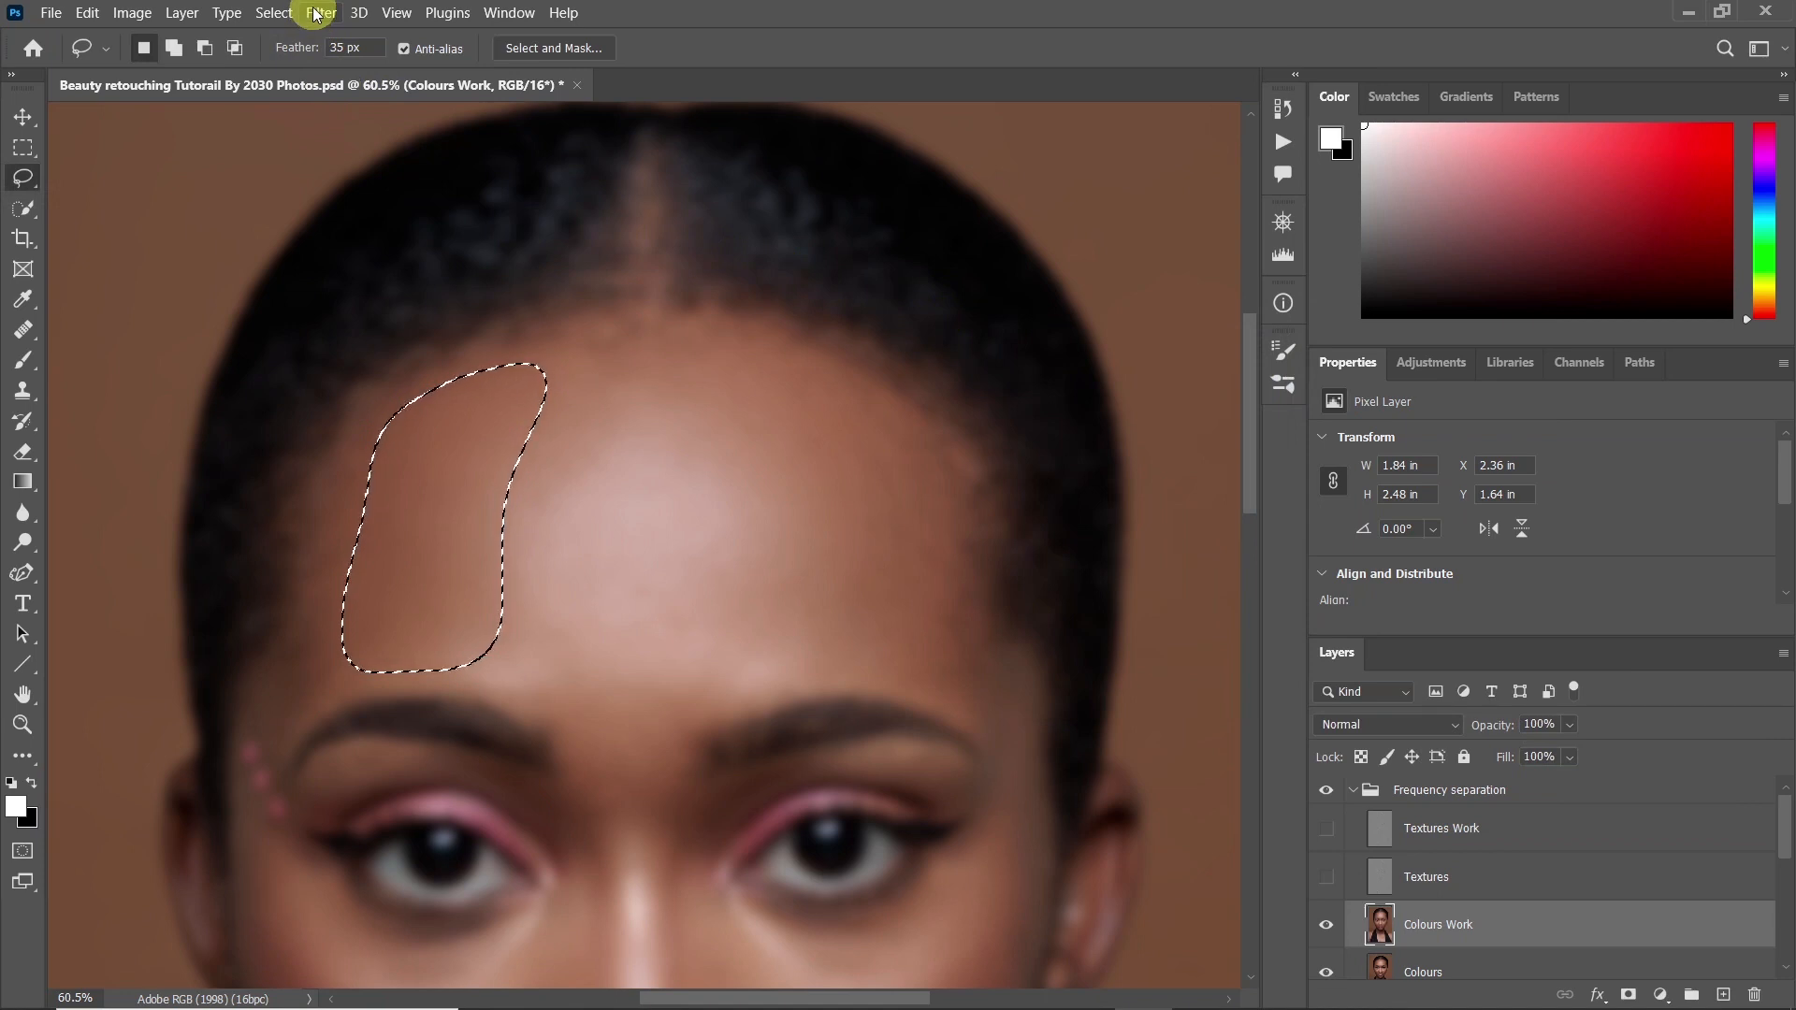
Reapply the last Gaussian Blur several times to the same forehead selection, and deselect it
left_click(316, 13)
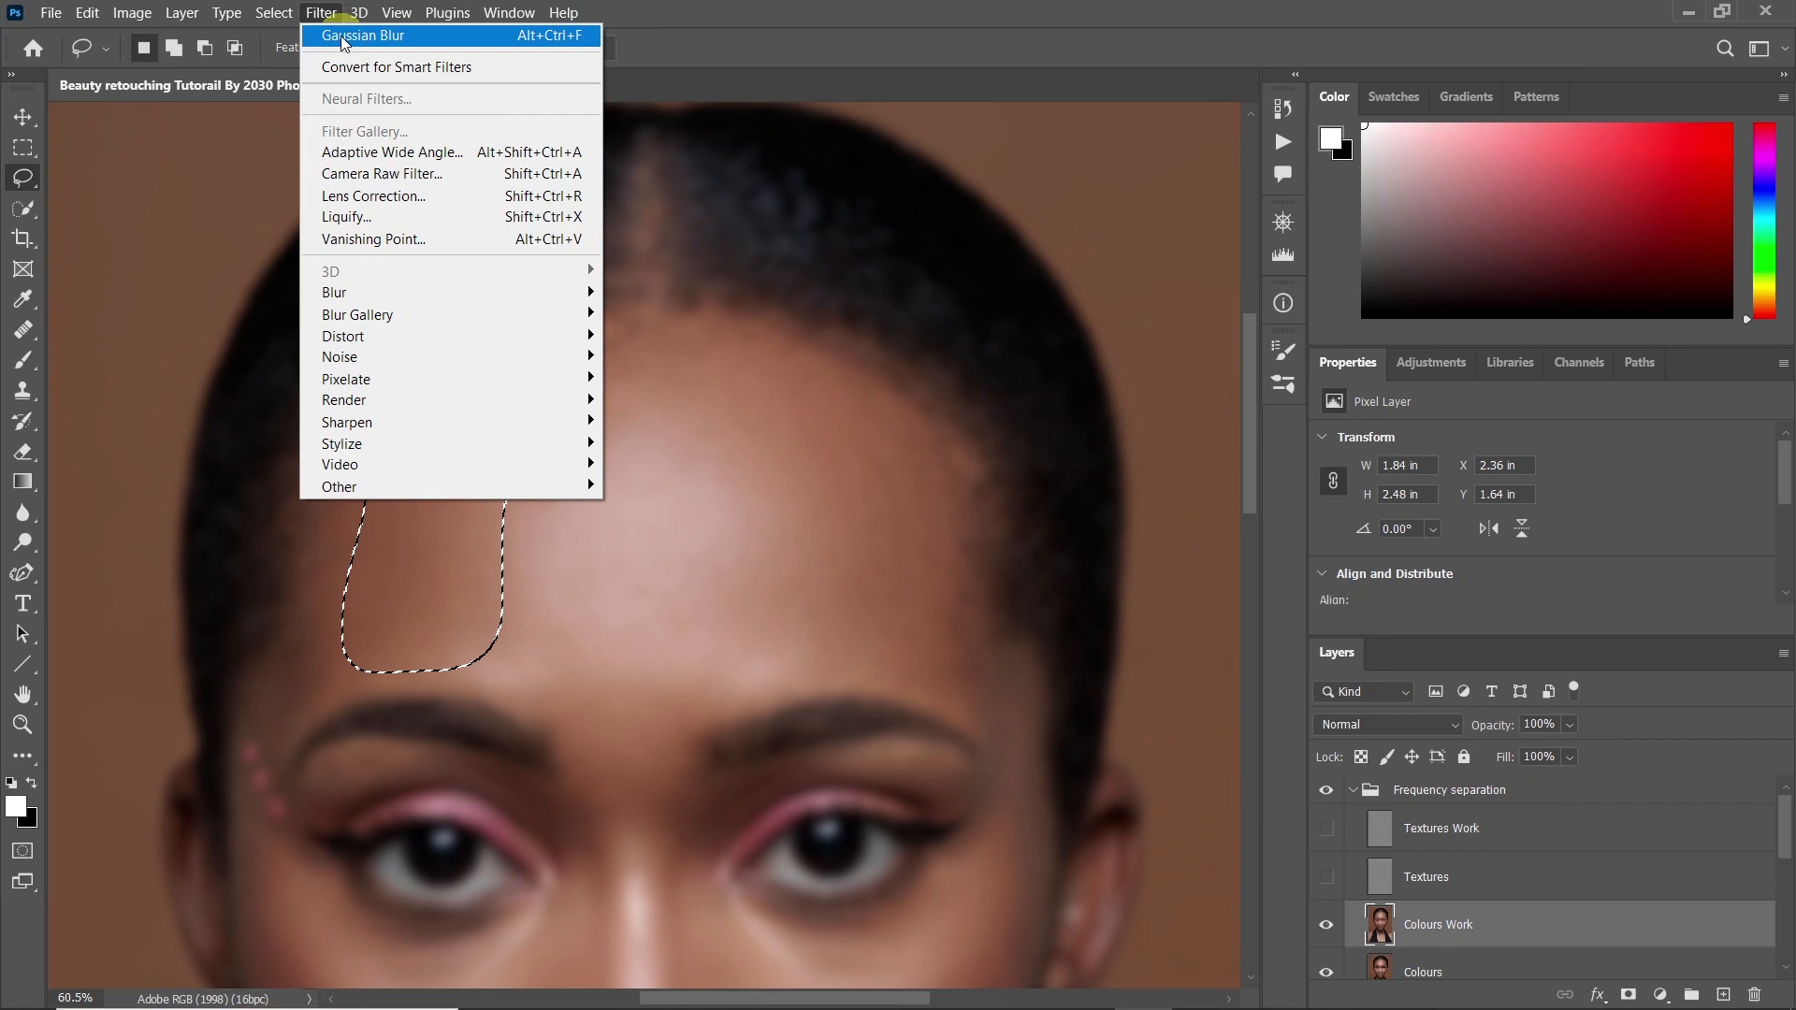
left_click(327, 14)
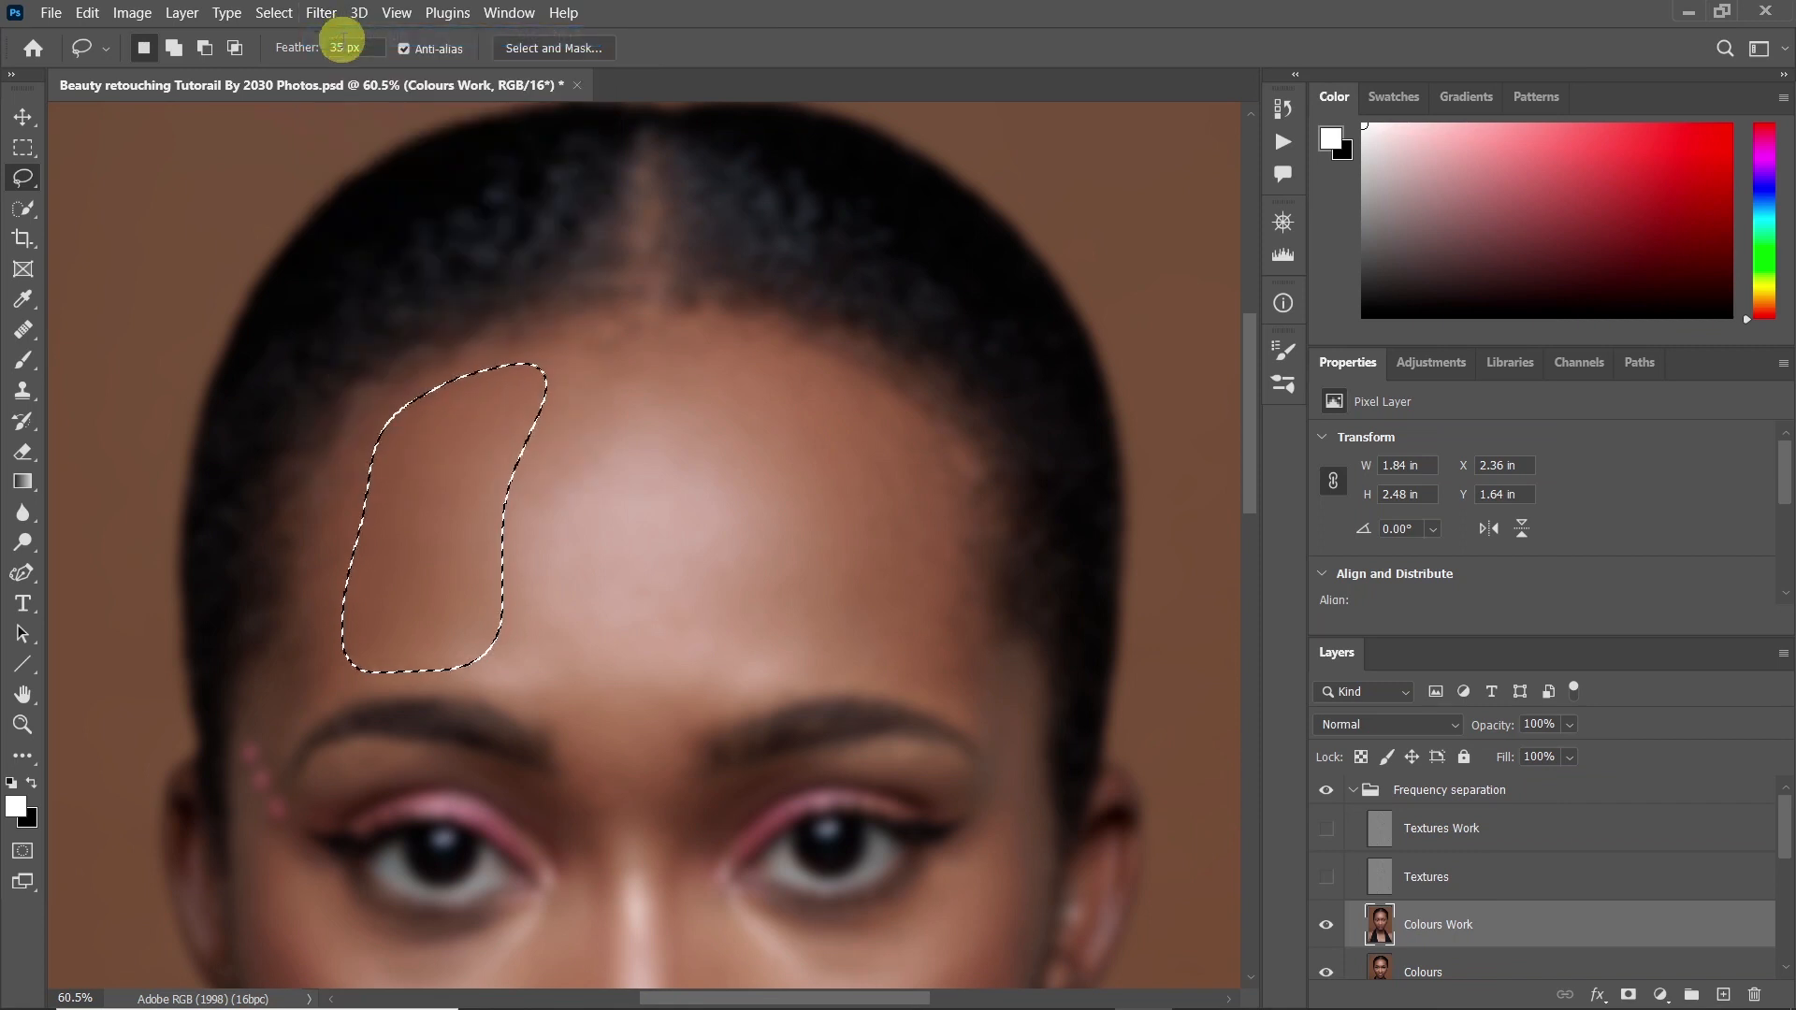
left_click(320, 19)
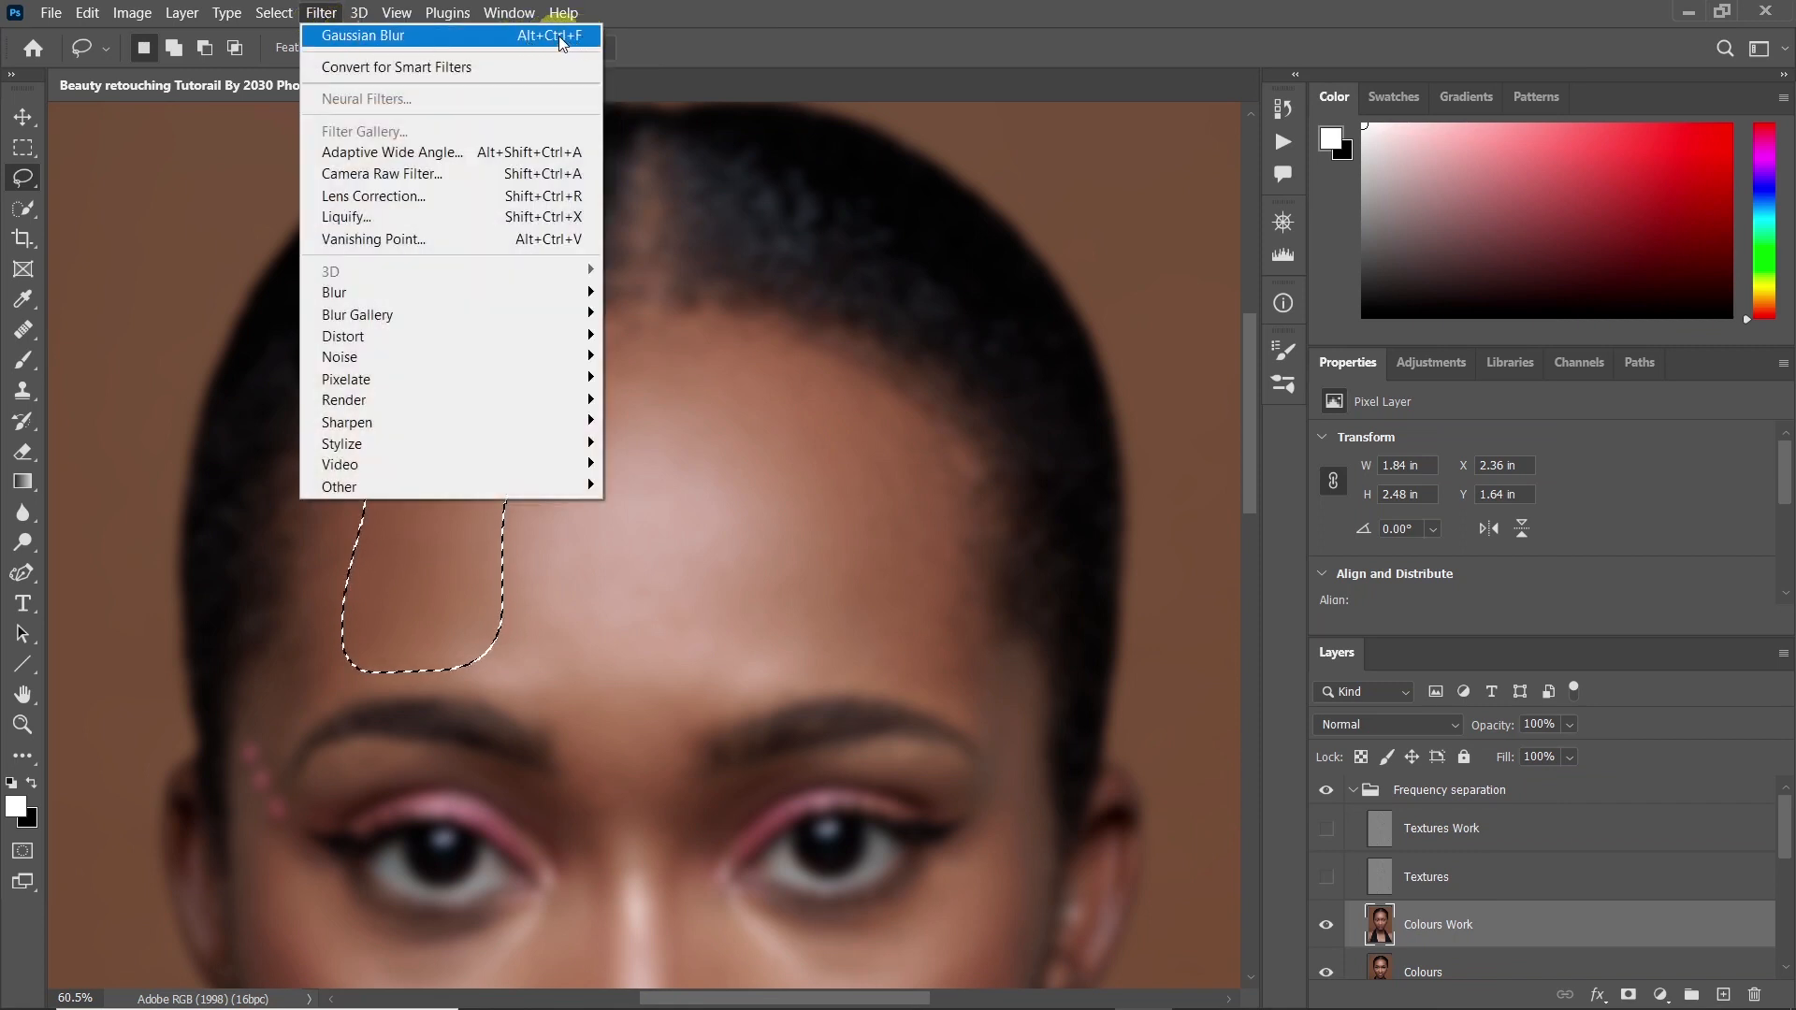
left_click(328, 15)
left_click(321, 21)
left_click(320, 14)
left_click(321, 14)
left_click(318, 13)
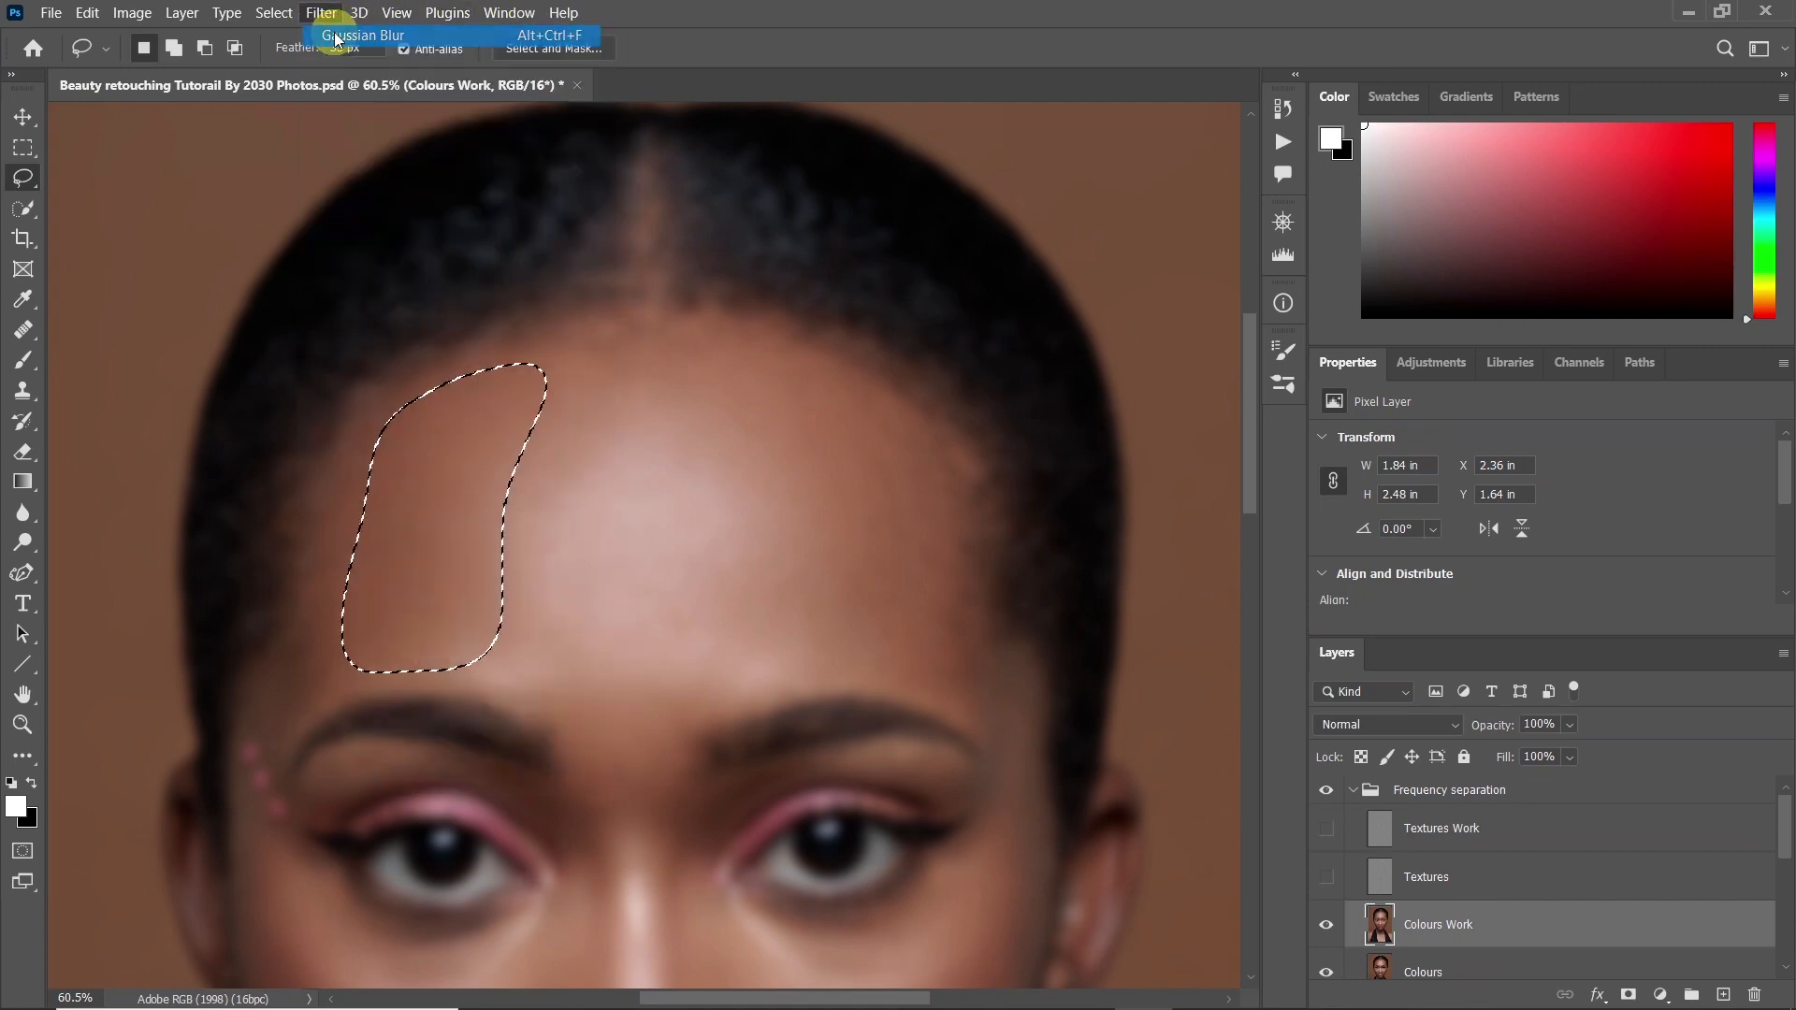
left_click(318, 13)
left_click(338, 33)
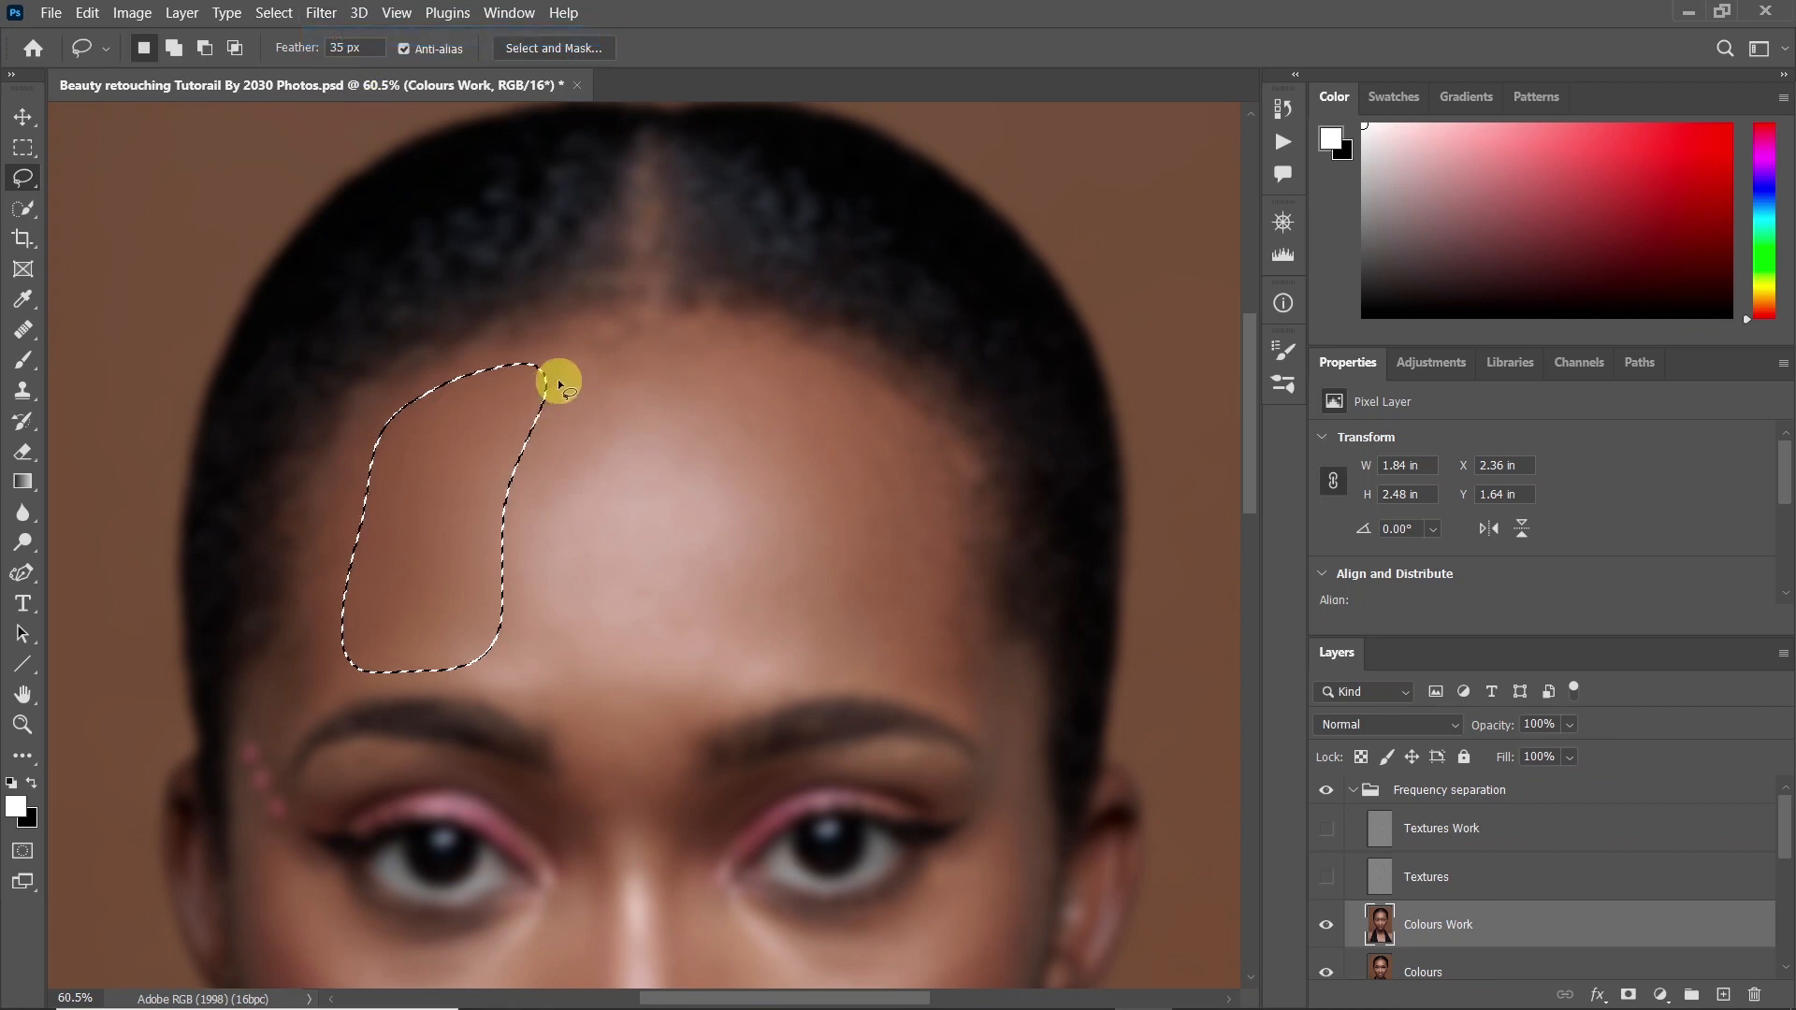
key("ctrl+d")
Compare the forehead before and after blurring by toggling the Colours Work layer's visibility, at both overview and close-up magnification
key("z")
left_click_drag(798, 592, 734, 599)
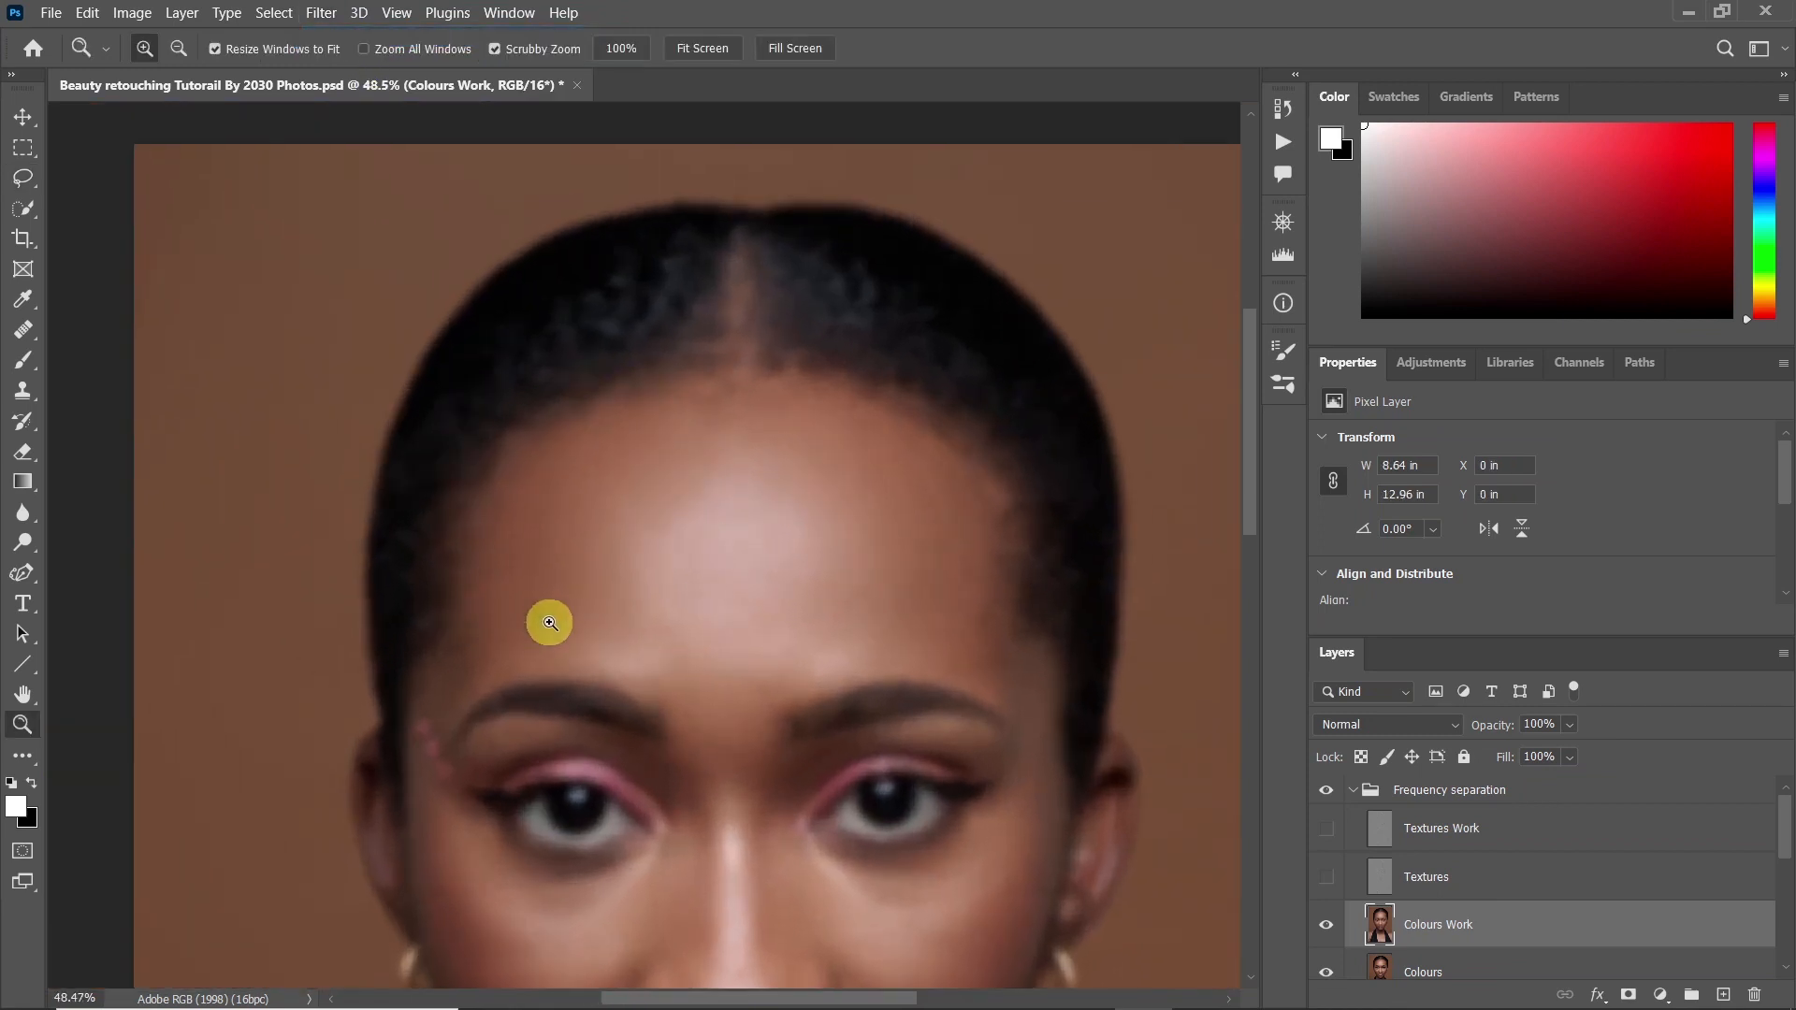
left_click(1330, 930)
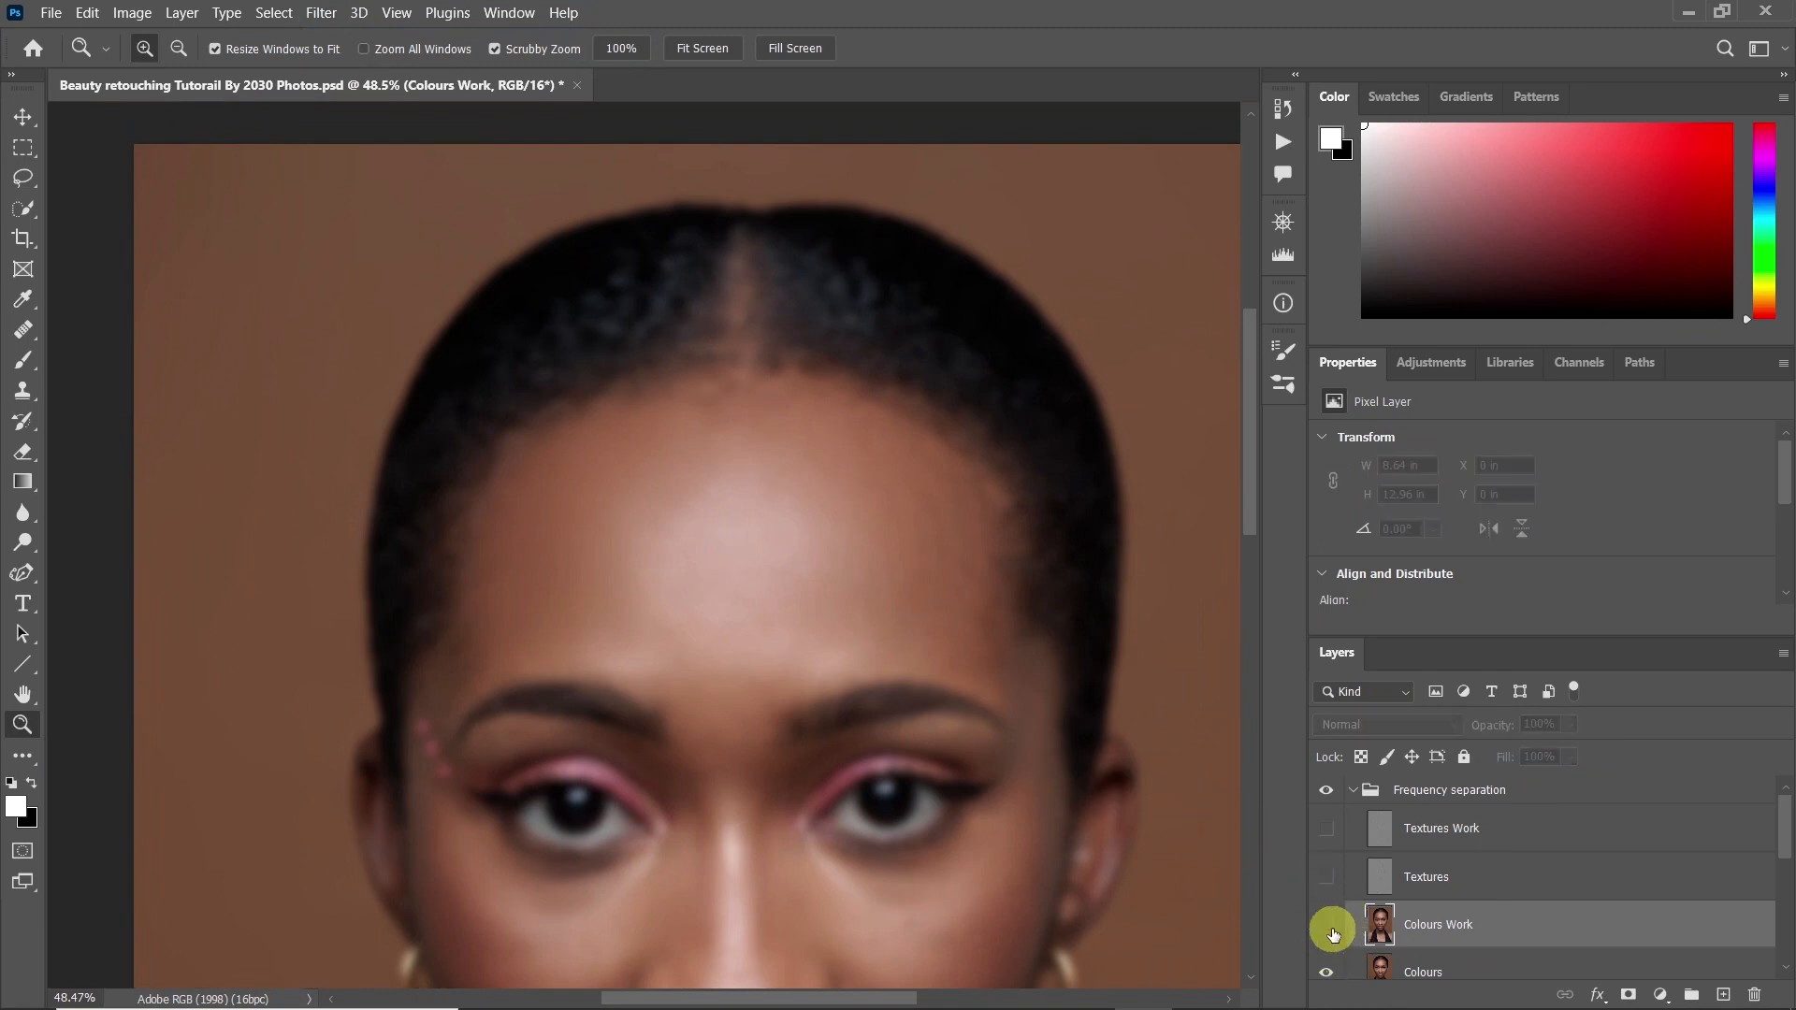
left_click(1330, 930)
left_click_drag(637, 523, 633, 561)
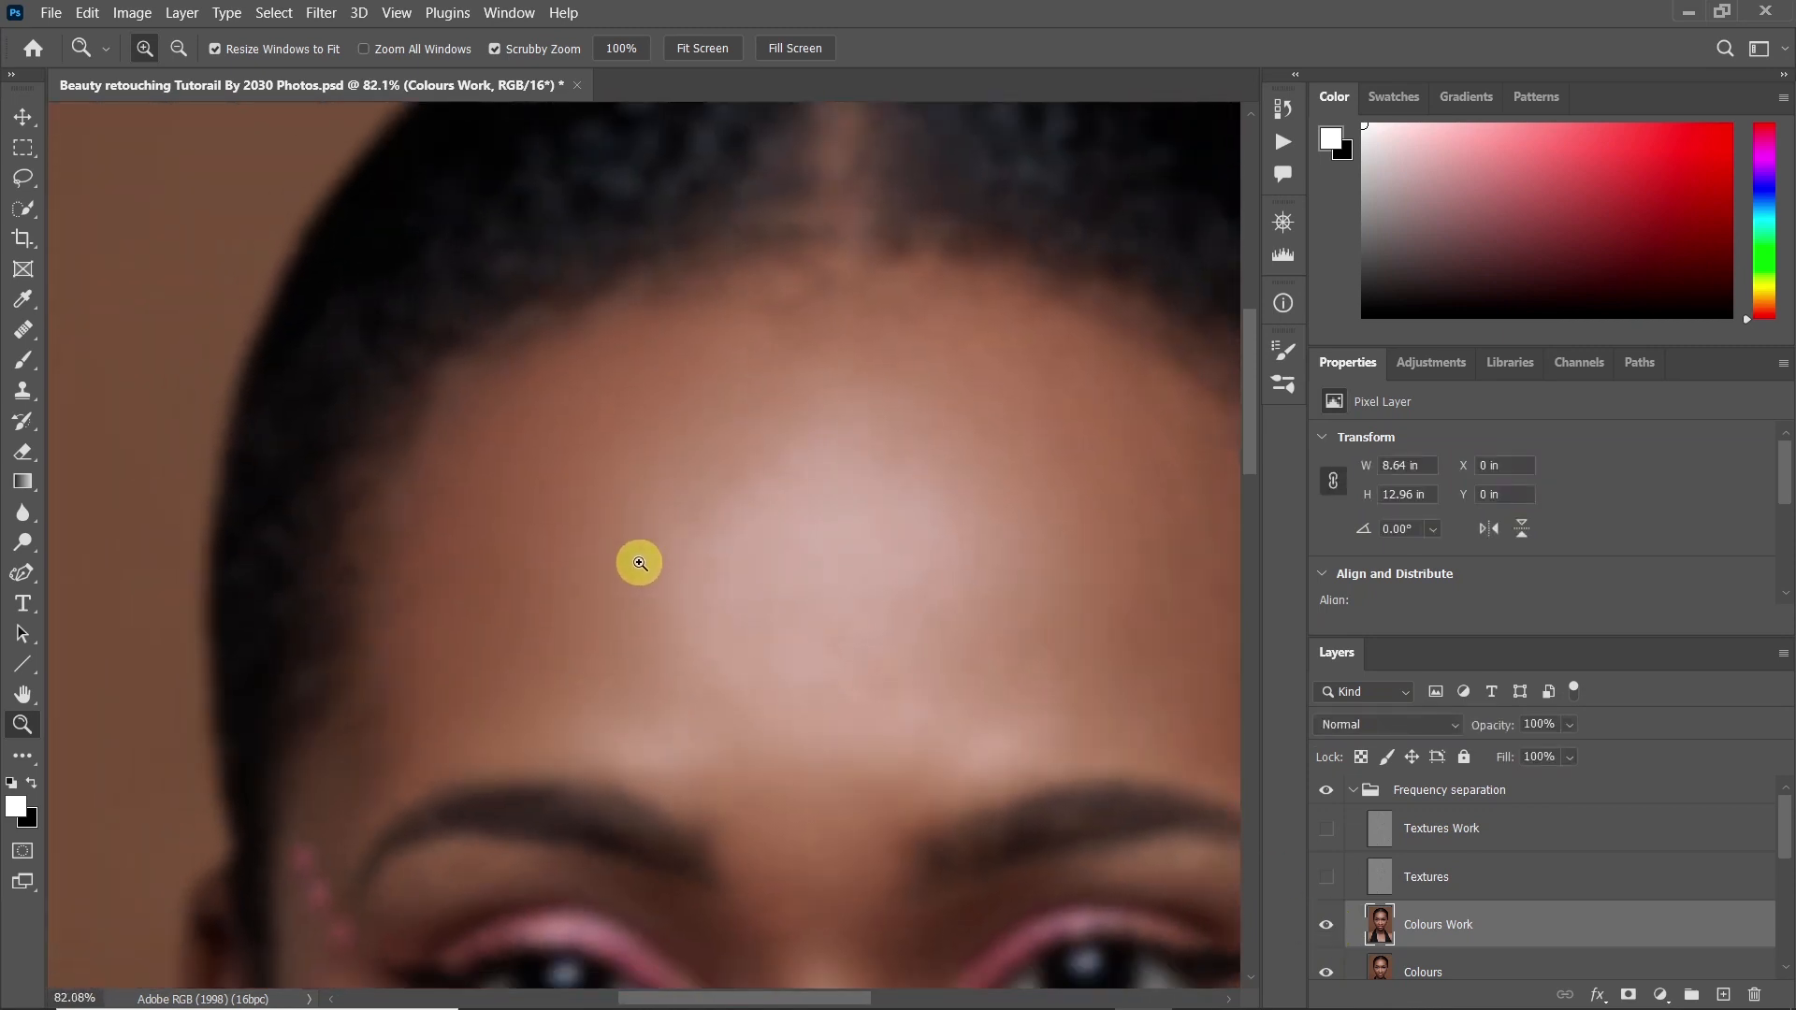
left_click(1328, 933)
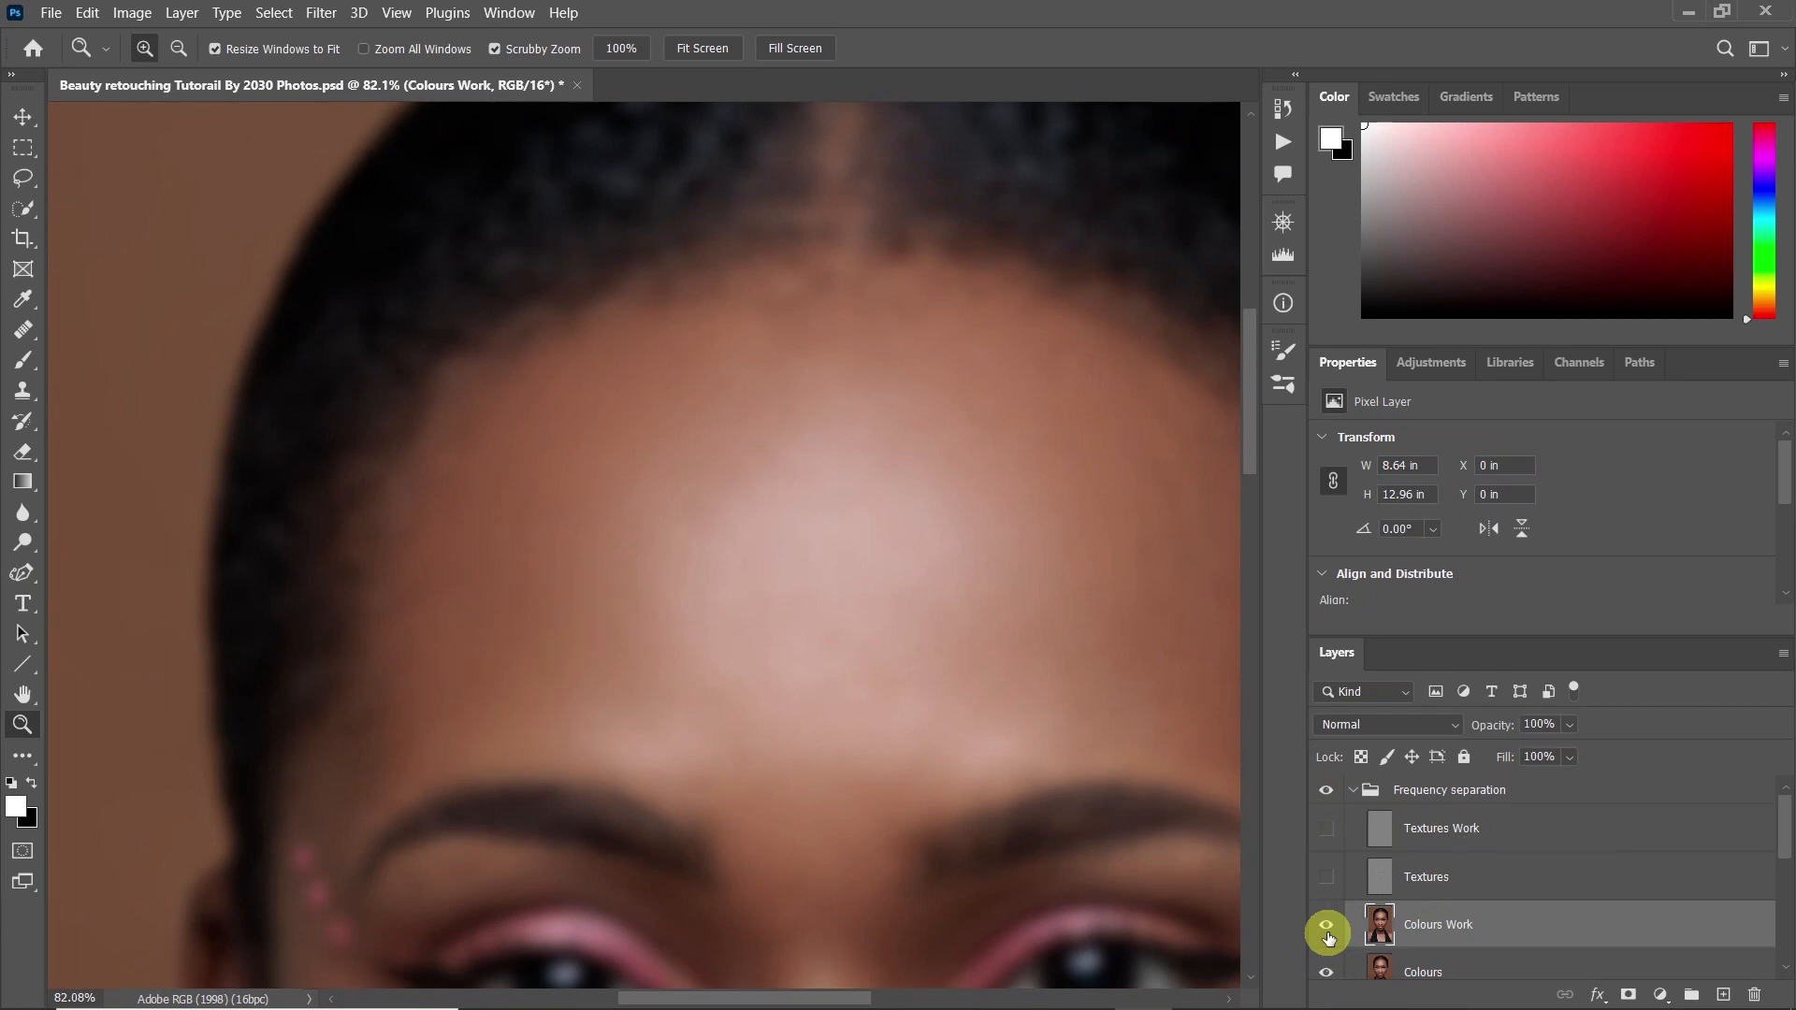
left_click(1327, 928)
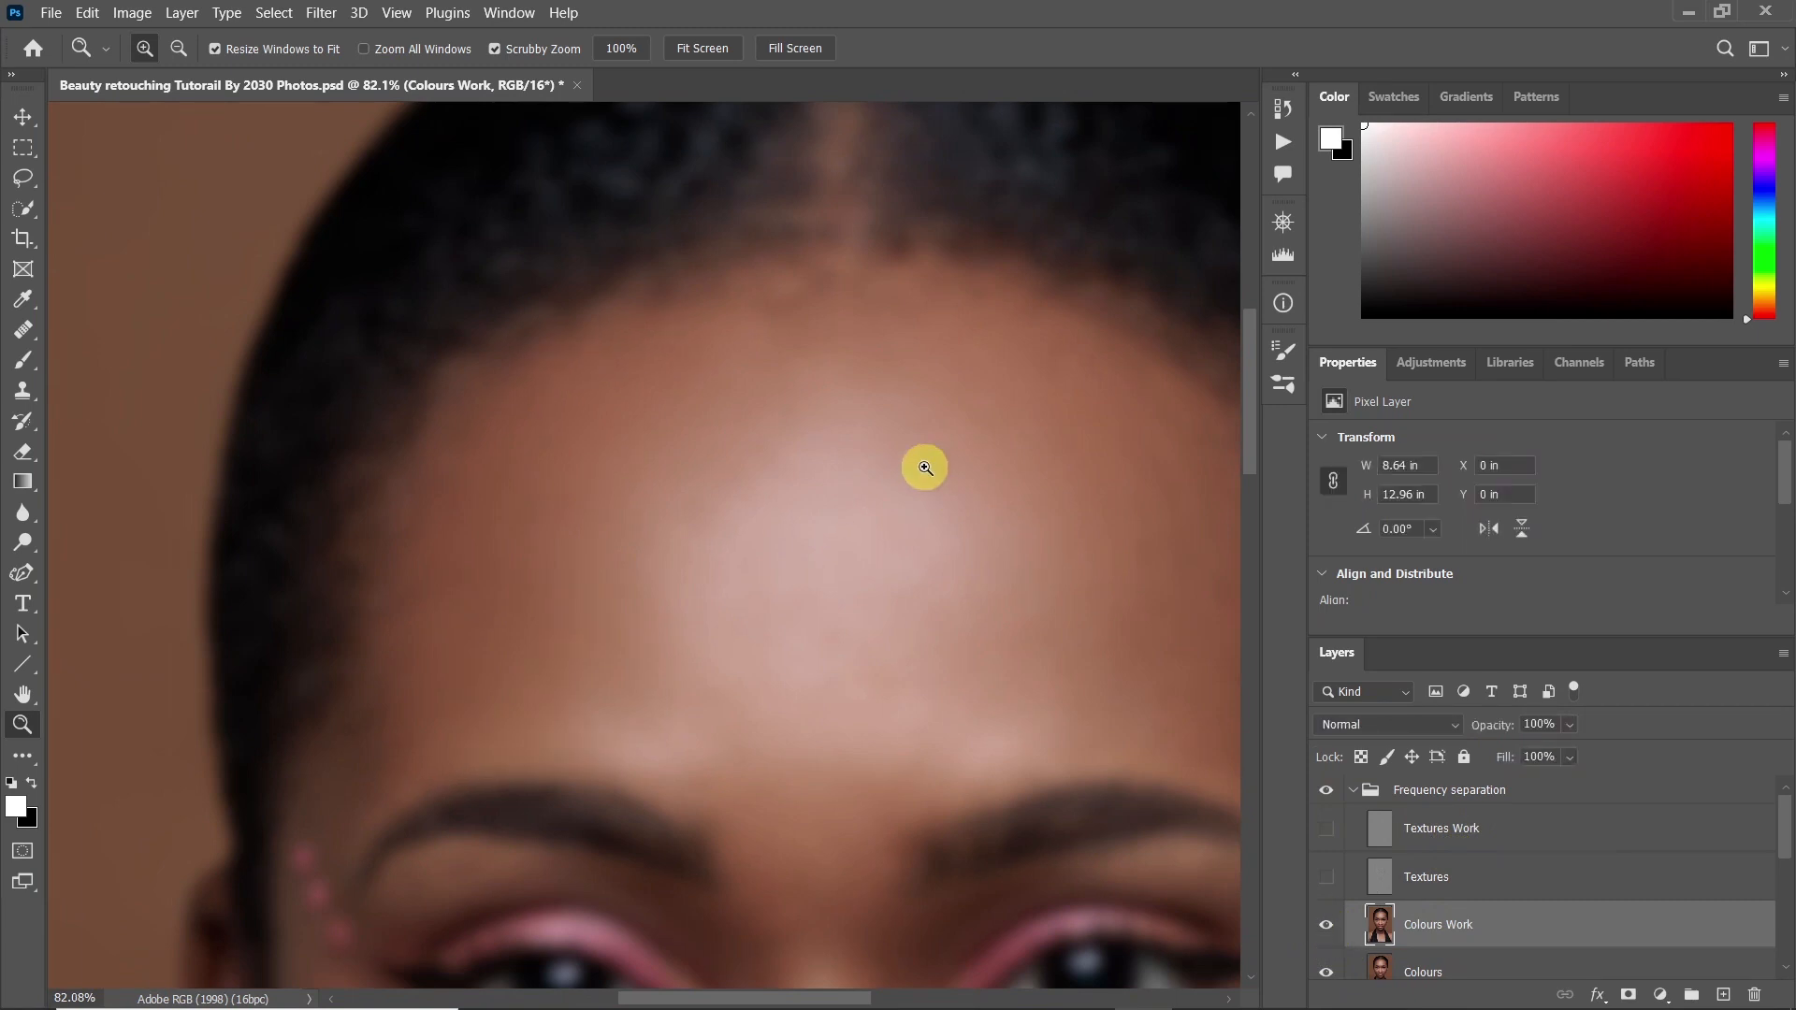
left_click_drag(826, 455, 774, 483)
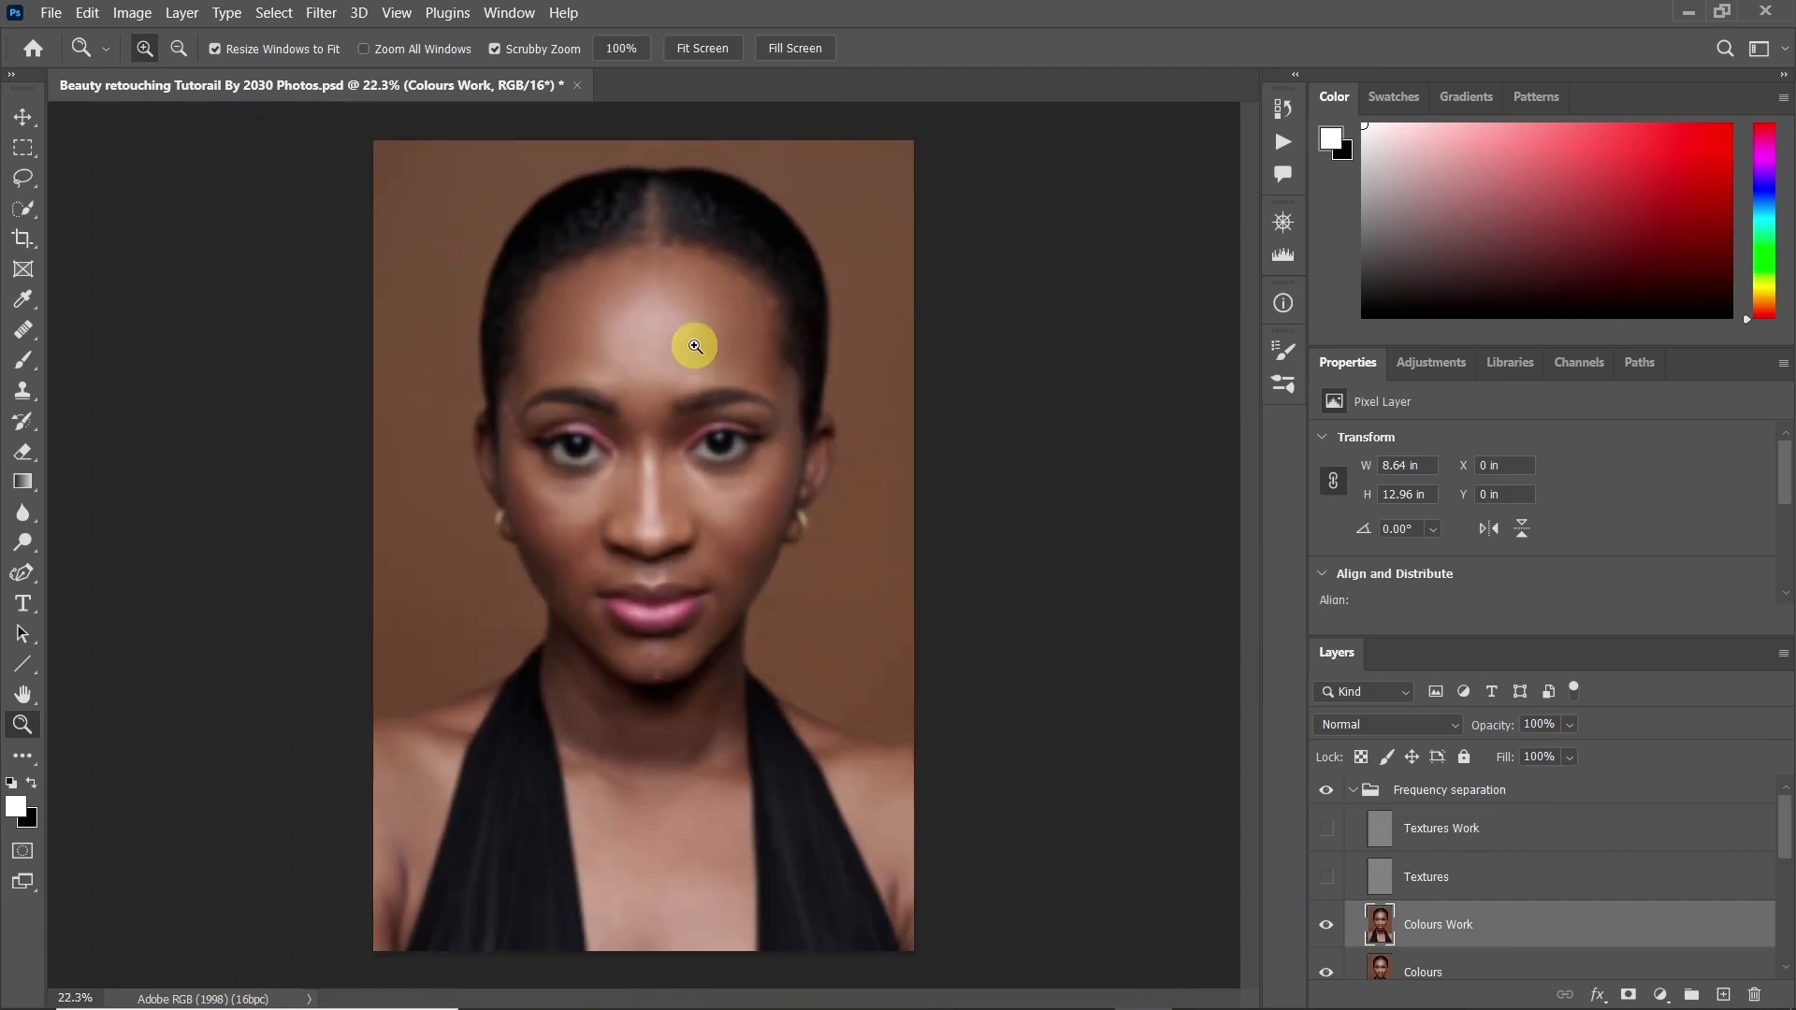
Activate the Mixer Brush Tool for the forehead and clean its brush load, keeping smoothing at 10%
left_click_drag(631, 262, 681, 365)
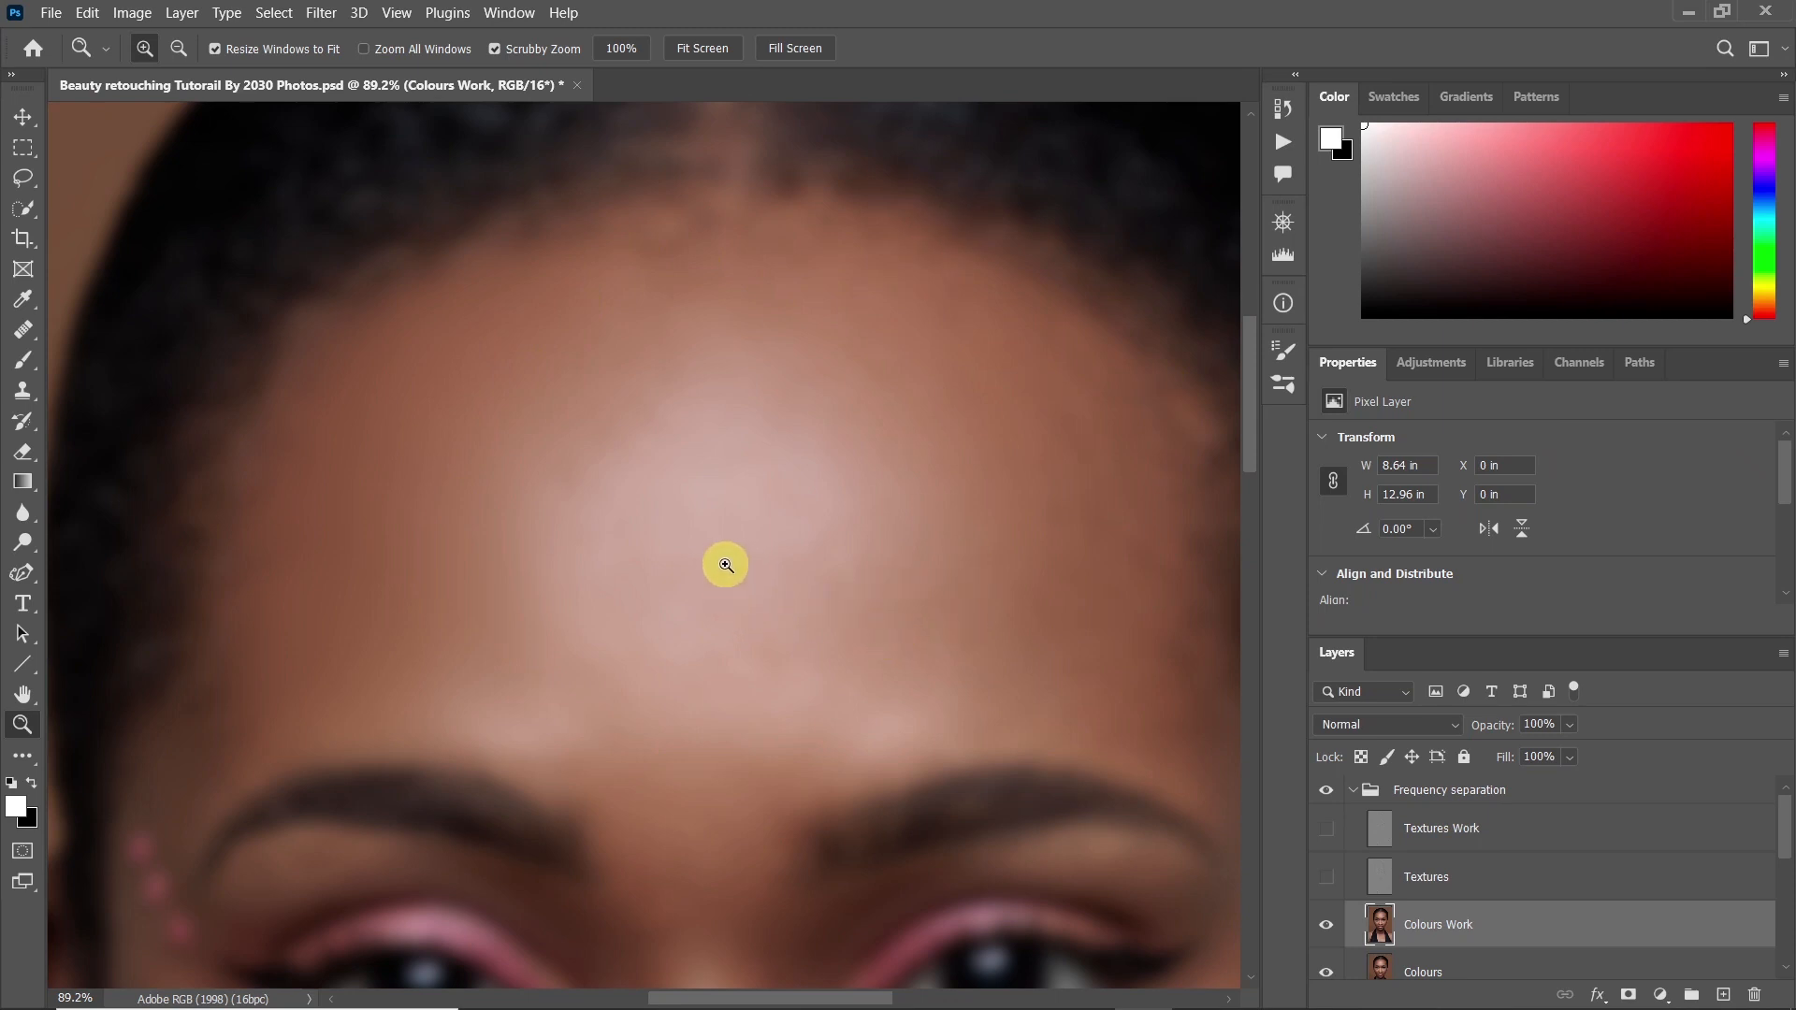
left_click(20, 365)
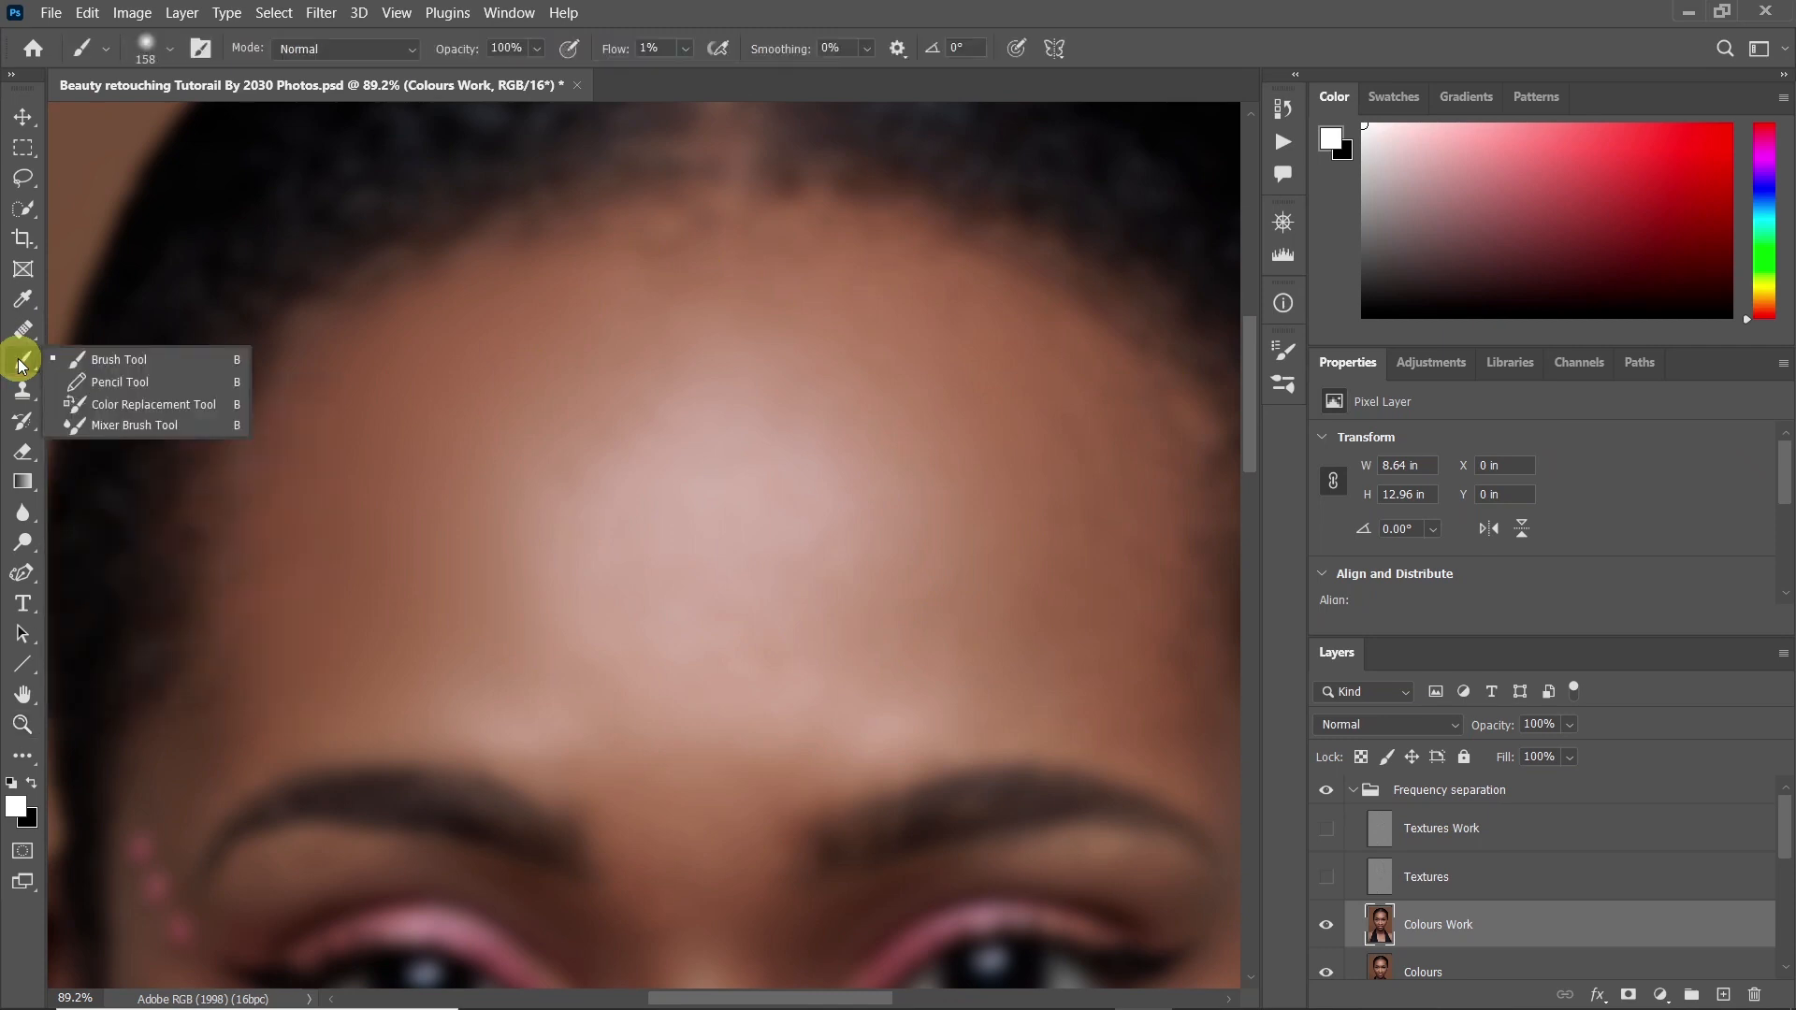
left_click(119, 426)
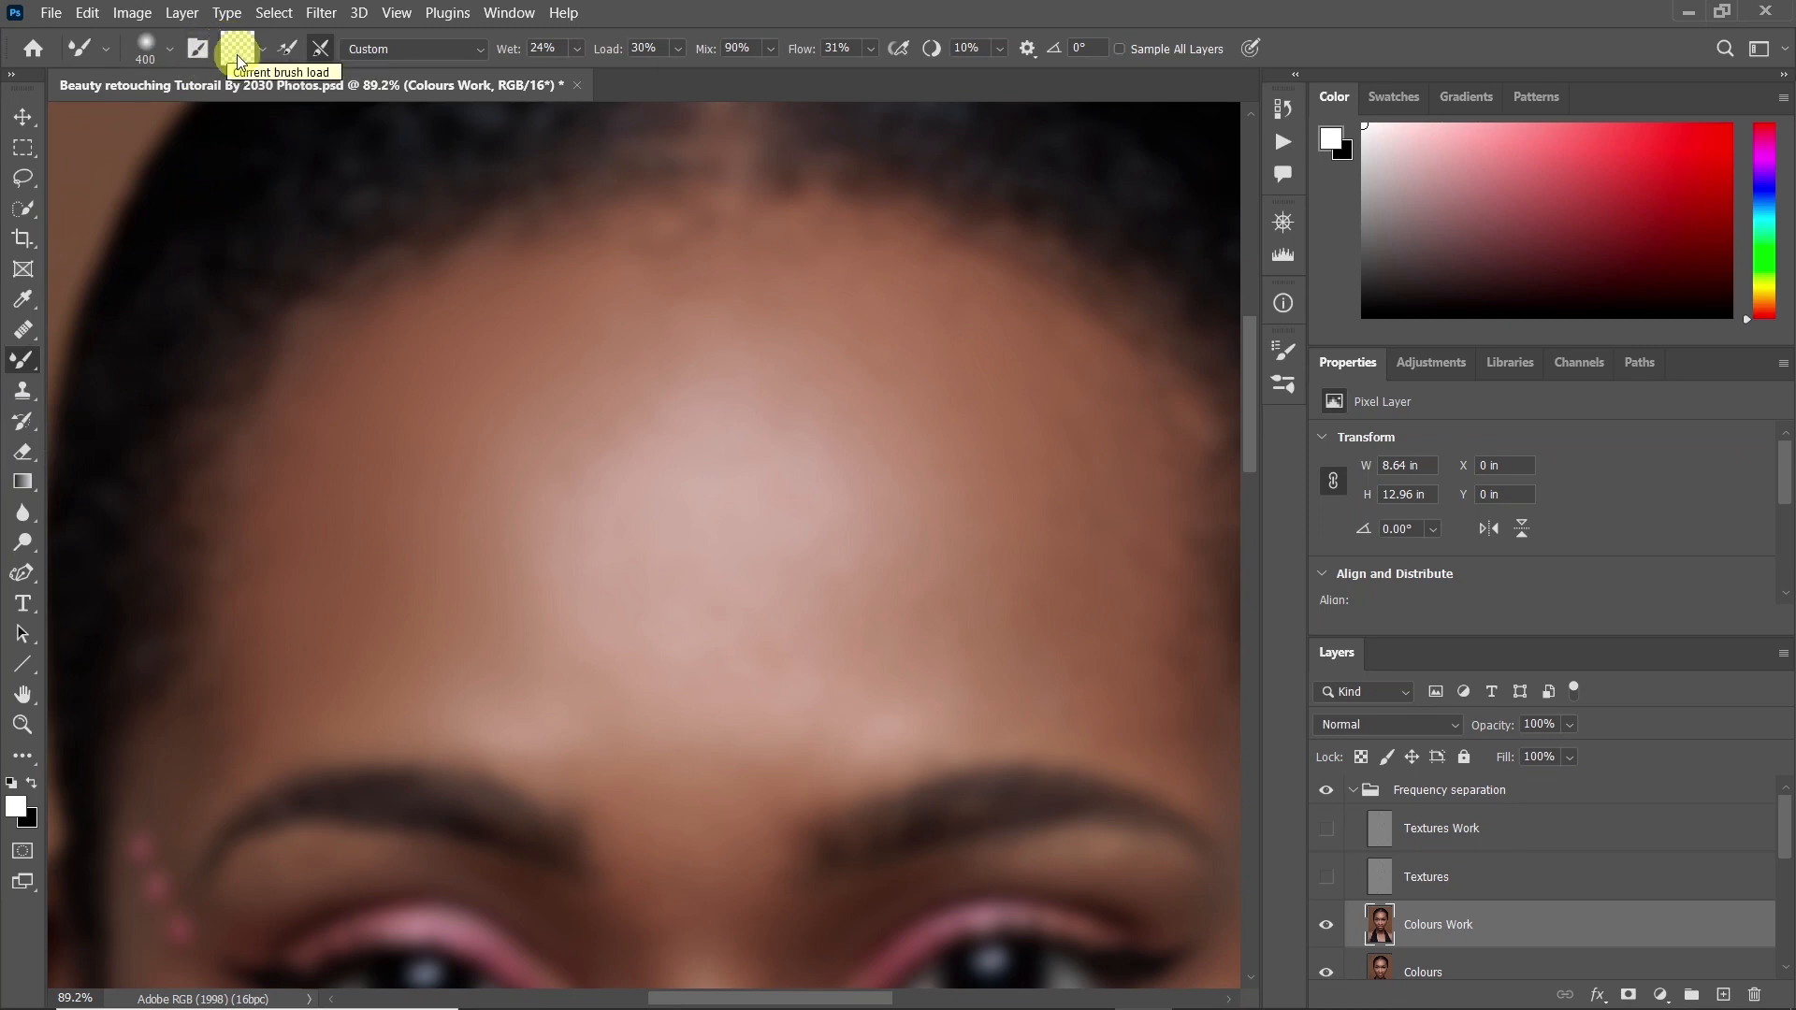
left_click(263, 49)
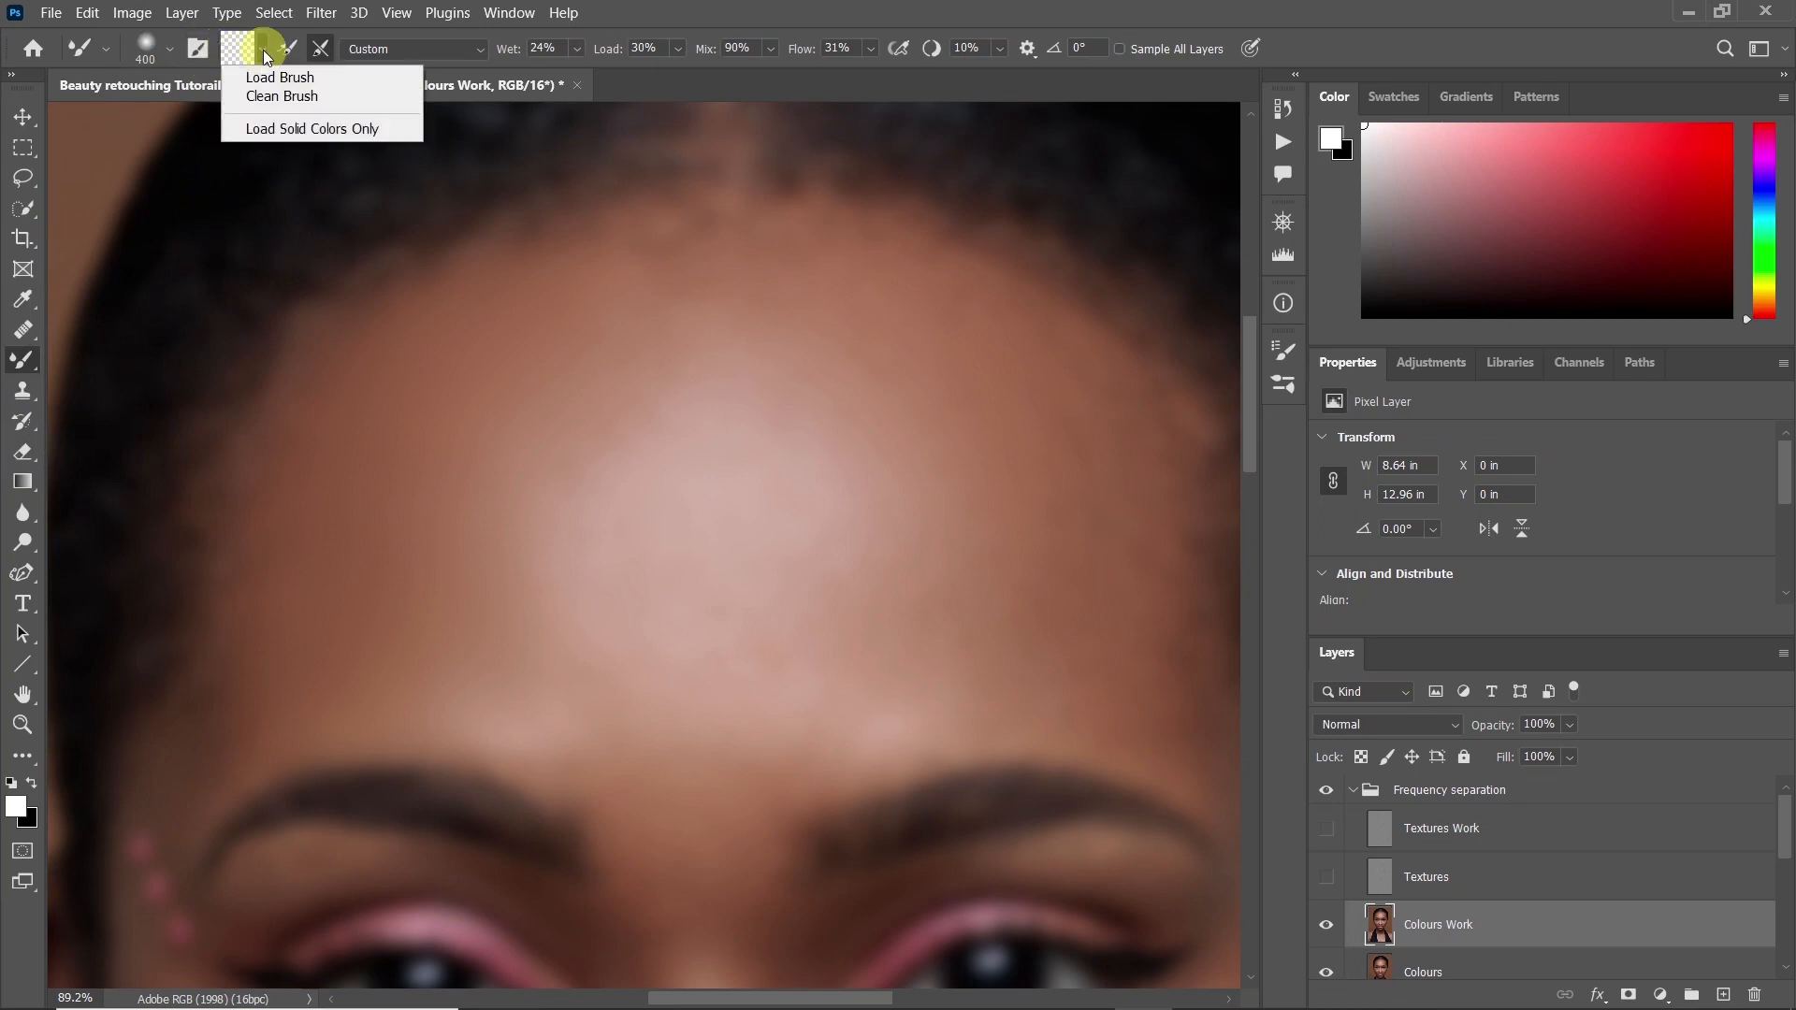
left_click(263, 98)
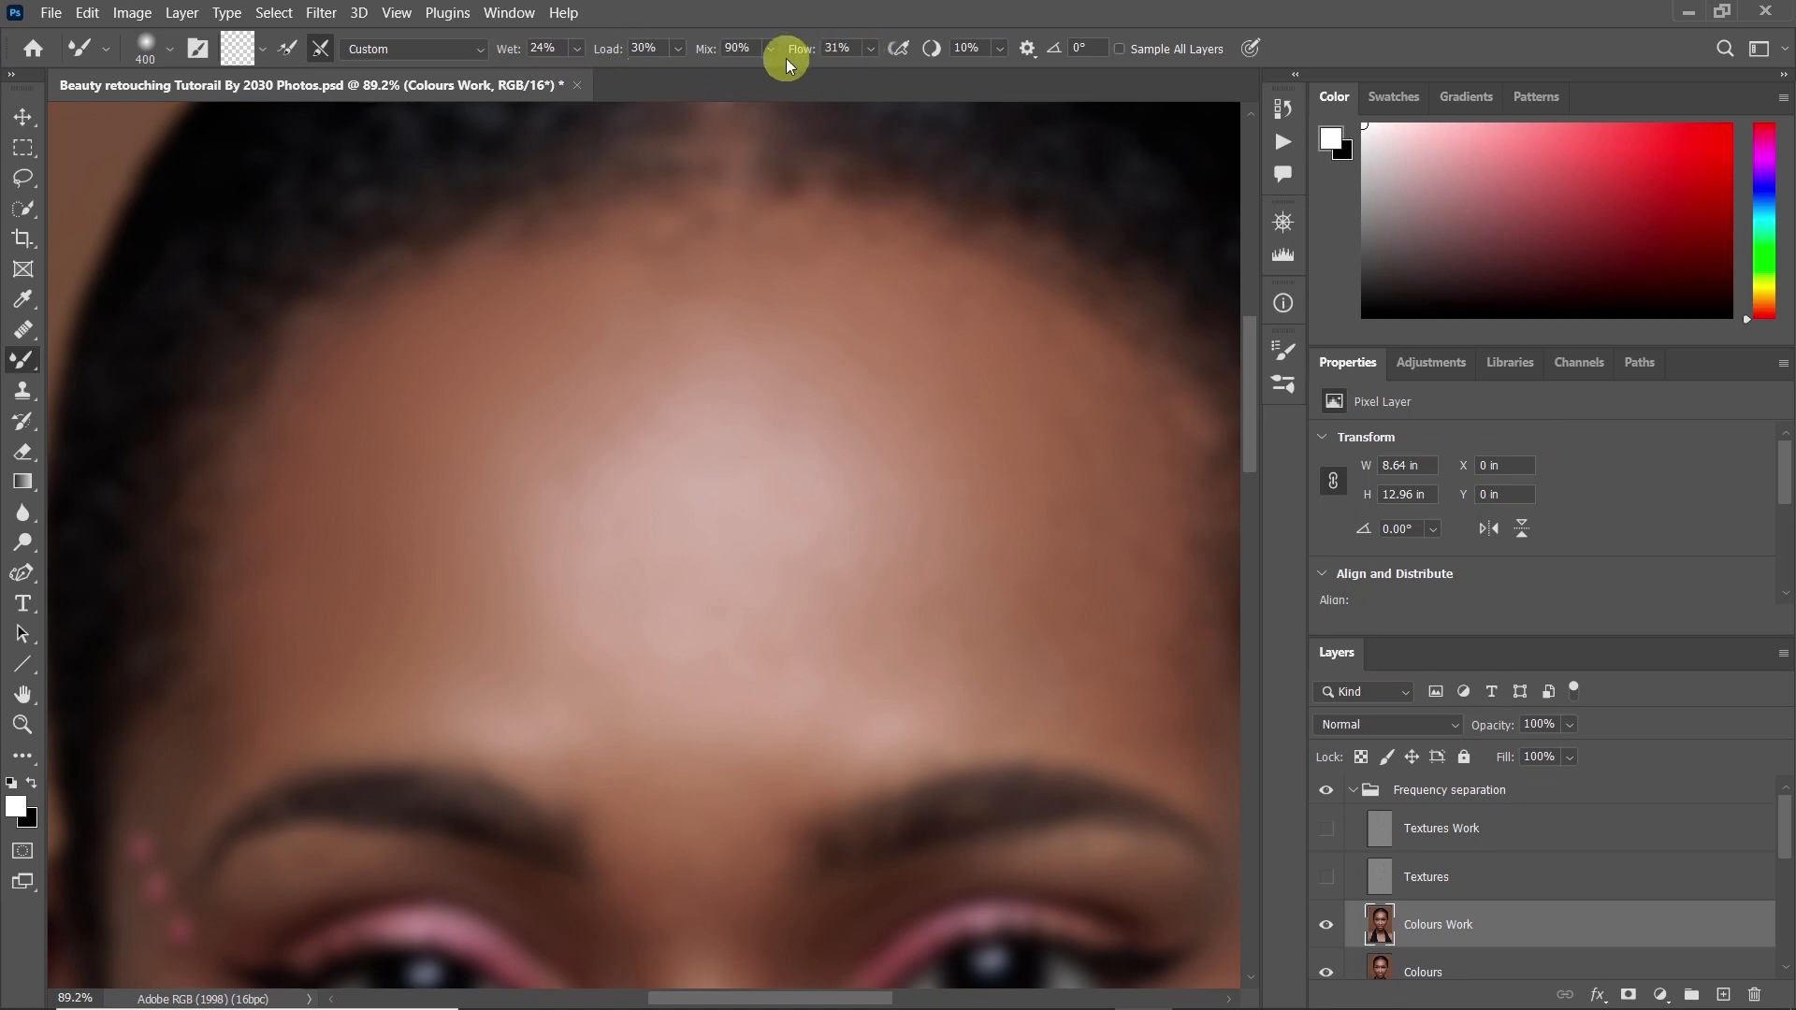
left_click(995, 47)
left_click(995, 47)
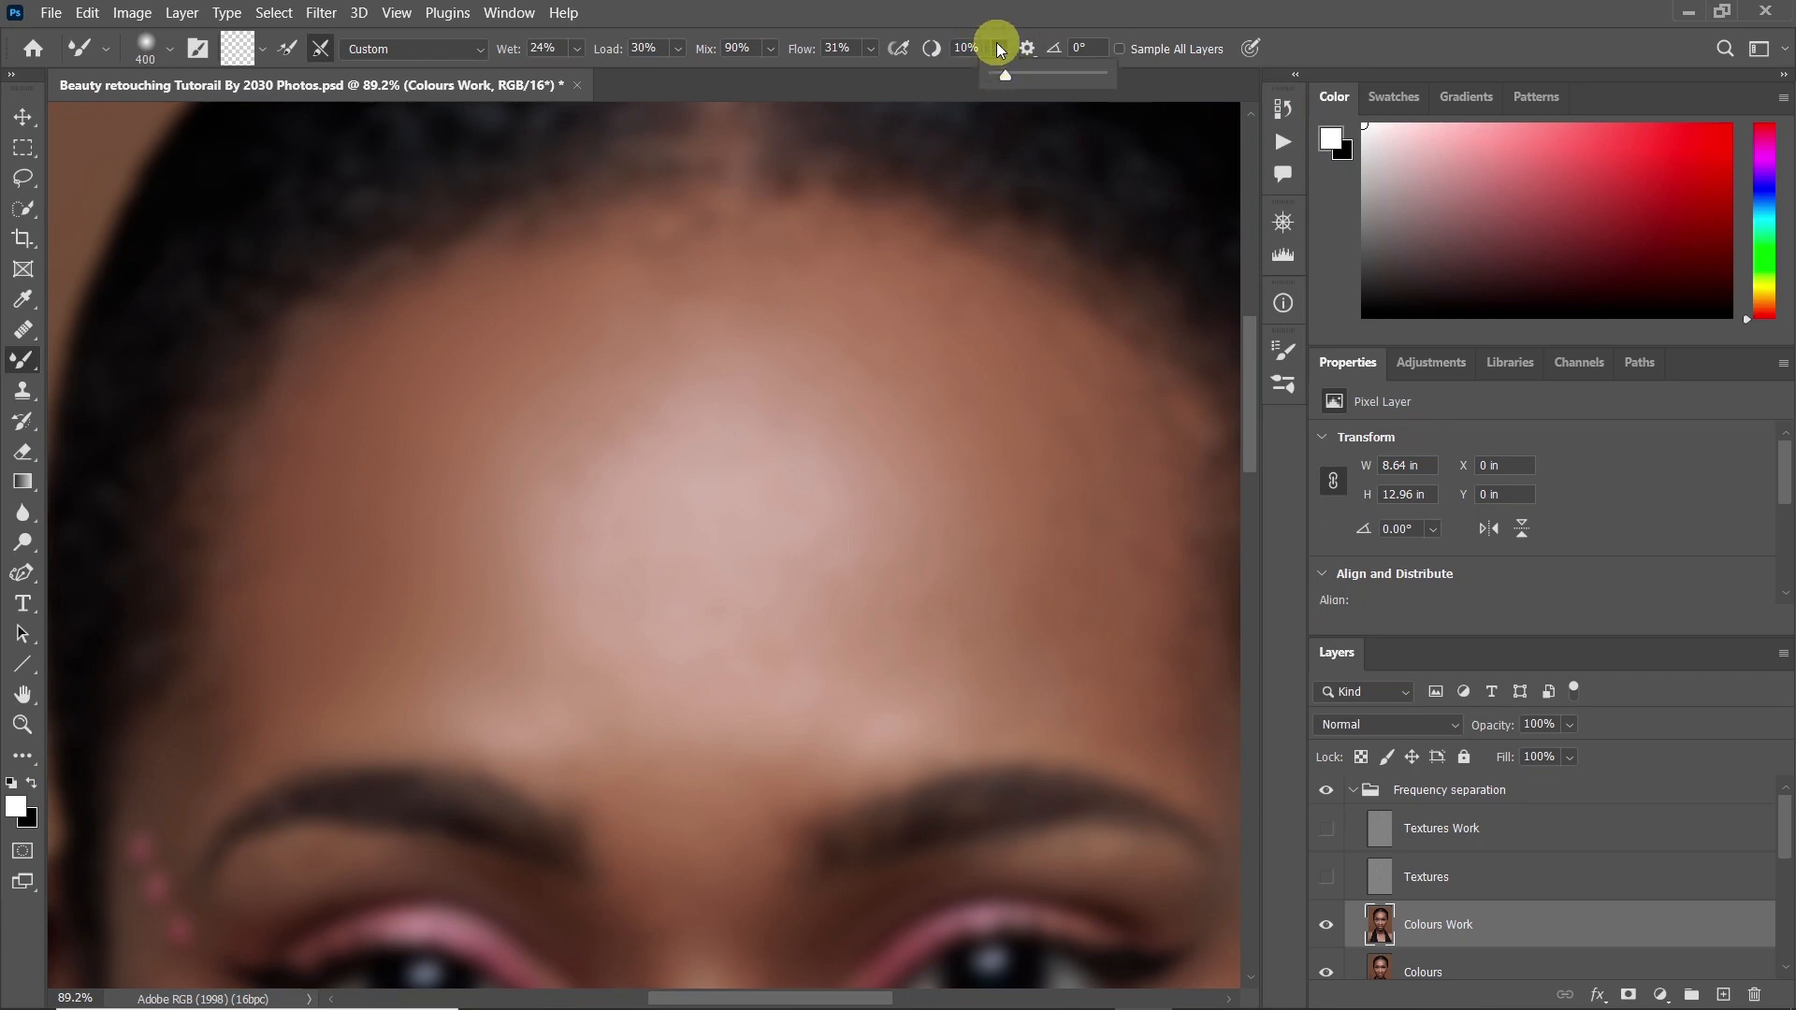
left_click(999, 49)
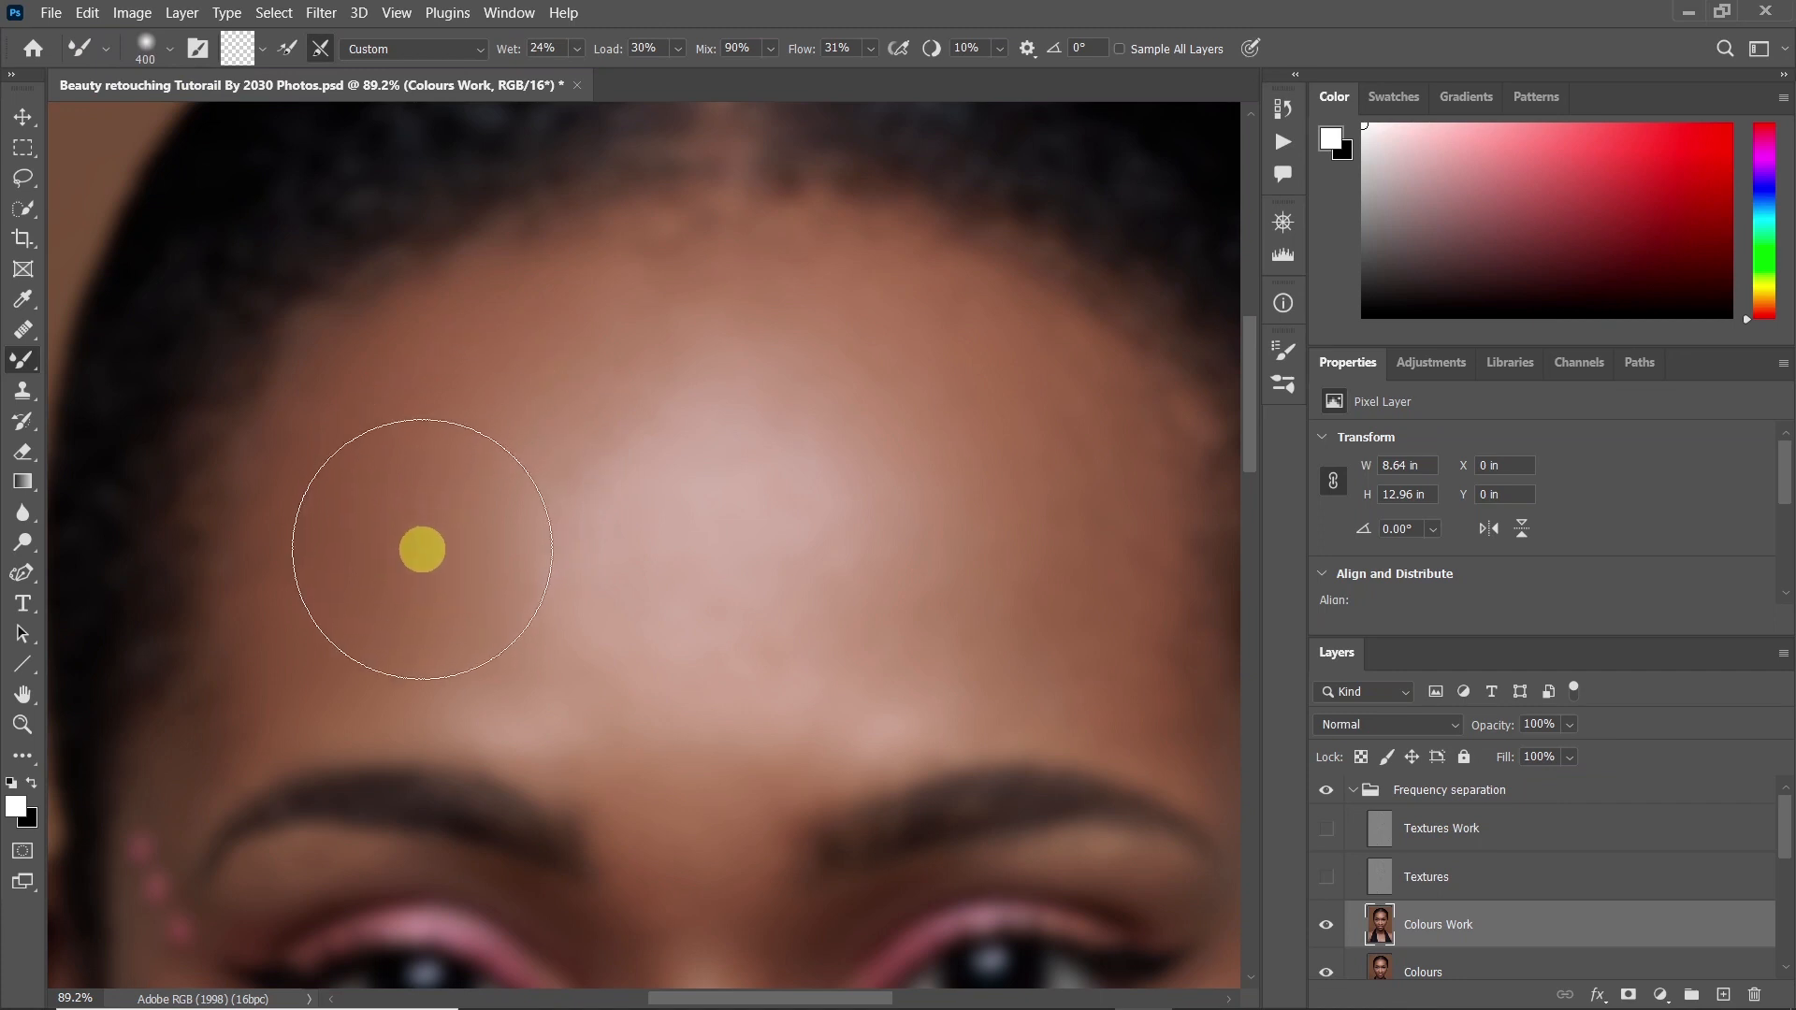
Try blending the left forehead into the central highlight with the Mixer Brush, and undo the blending
mouse_move(422, 550)
left_mouse_down()
mouse_move(377, 596)
mouse_move(494, 420)
mouse_move(584, 352)
mouse_move(497, 454)
mouse_move(447, 603)
mouse_move(739, 567)
mouse_move(587, 540)
mouse_move(543, 478)
mouse_move(756, 415)
mouse_move(670, 425)
mouse_move(482, 583)
mouse_move(687, 656)
mouse_move(487, 622)
mouse_move(514, 492)
mouse_move(636, 400)
mouse_move(540, 500)
mouse_move(524, 621)
mouse_move(709, 583)
mouse_move(728, 418)
mouse_move(576, 466)
mouse_move(648, 400)
mouse_move(634, 348)
mouse_move(712, 379)
mouse_move(658, 427)
left_mouse_up()
key("z")
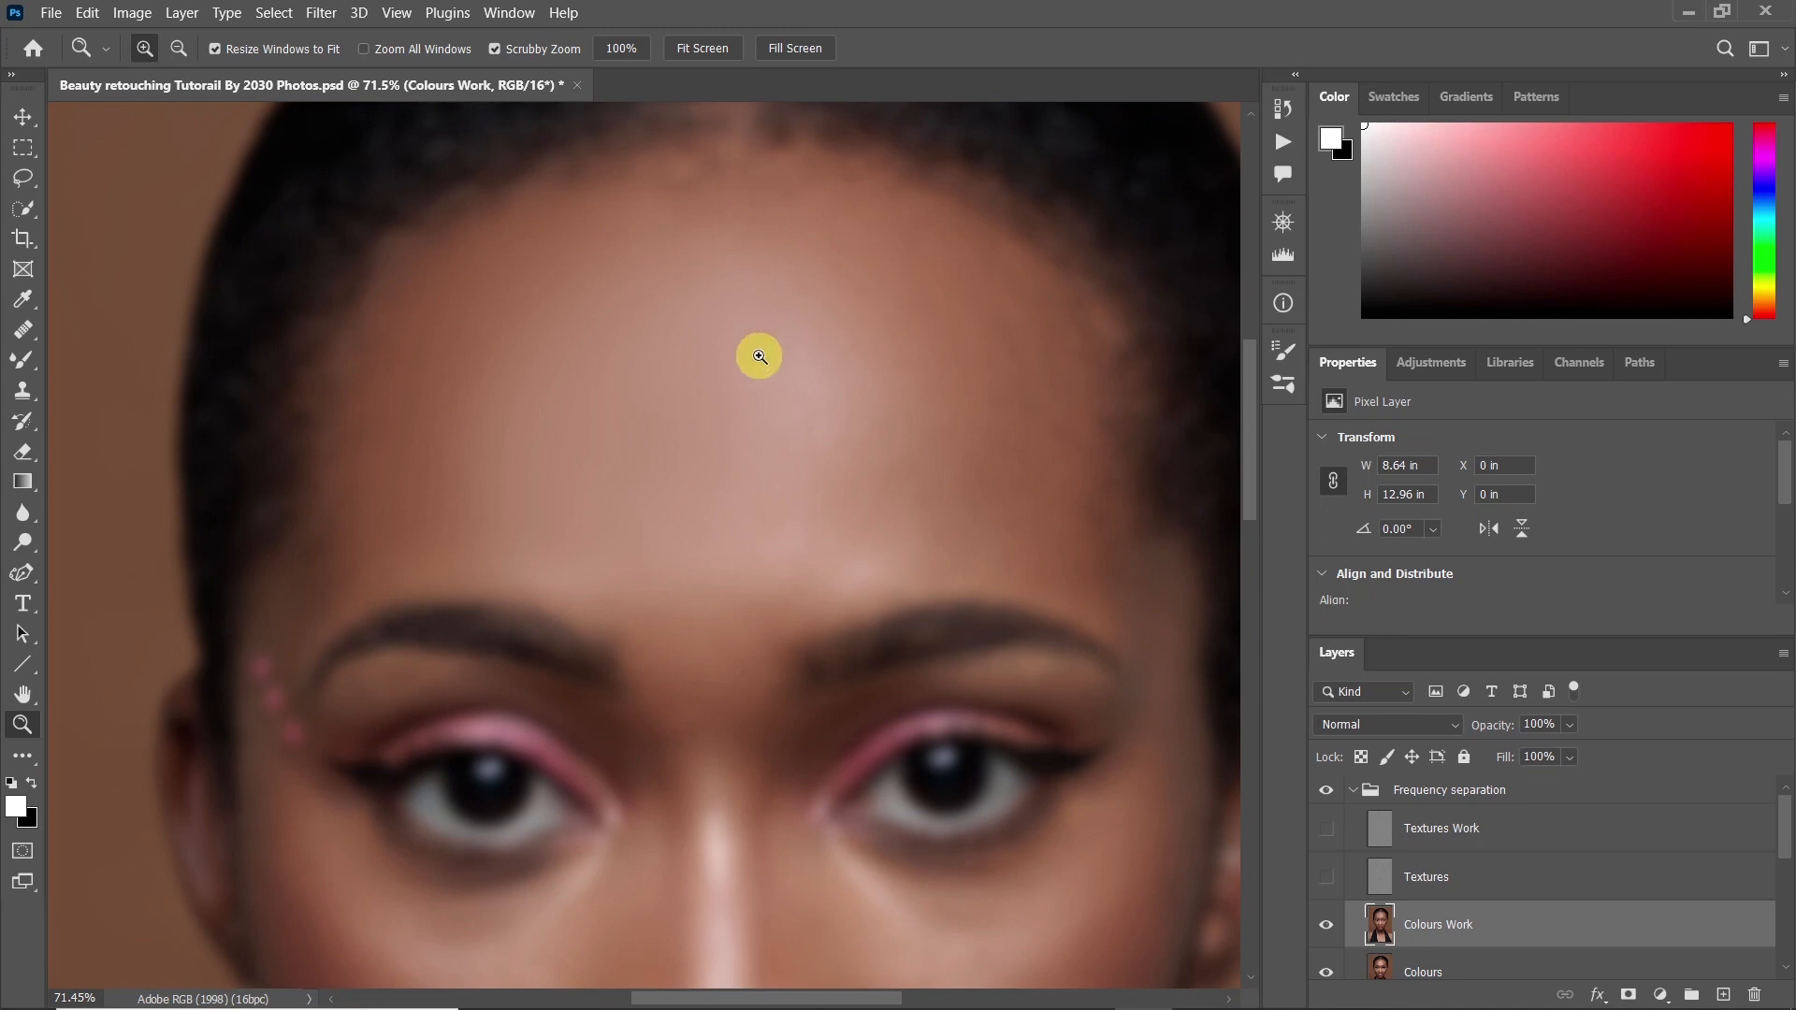
key("ctrl+z")
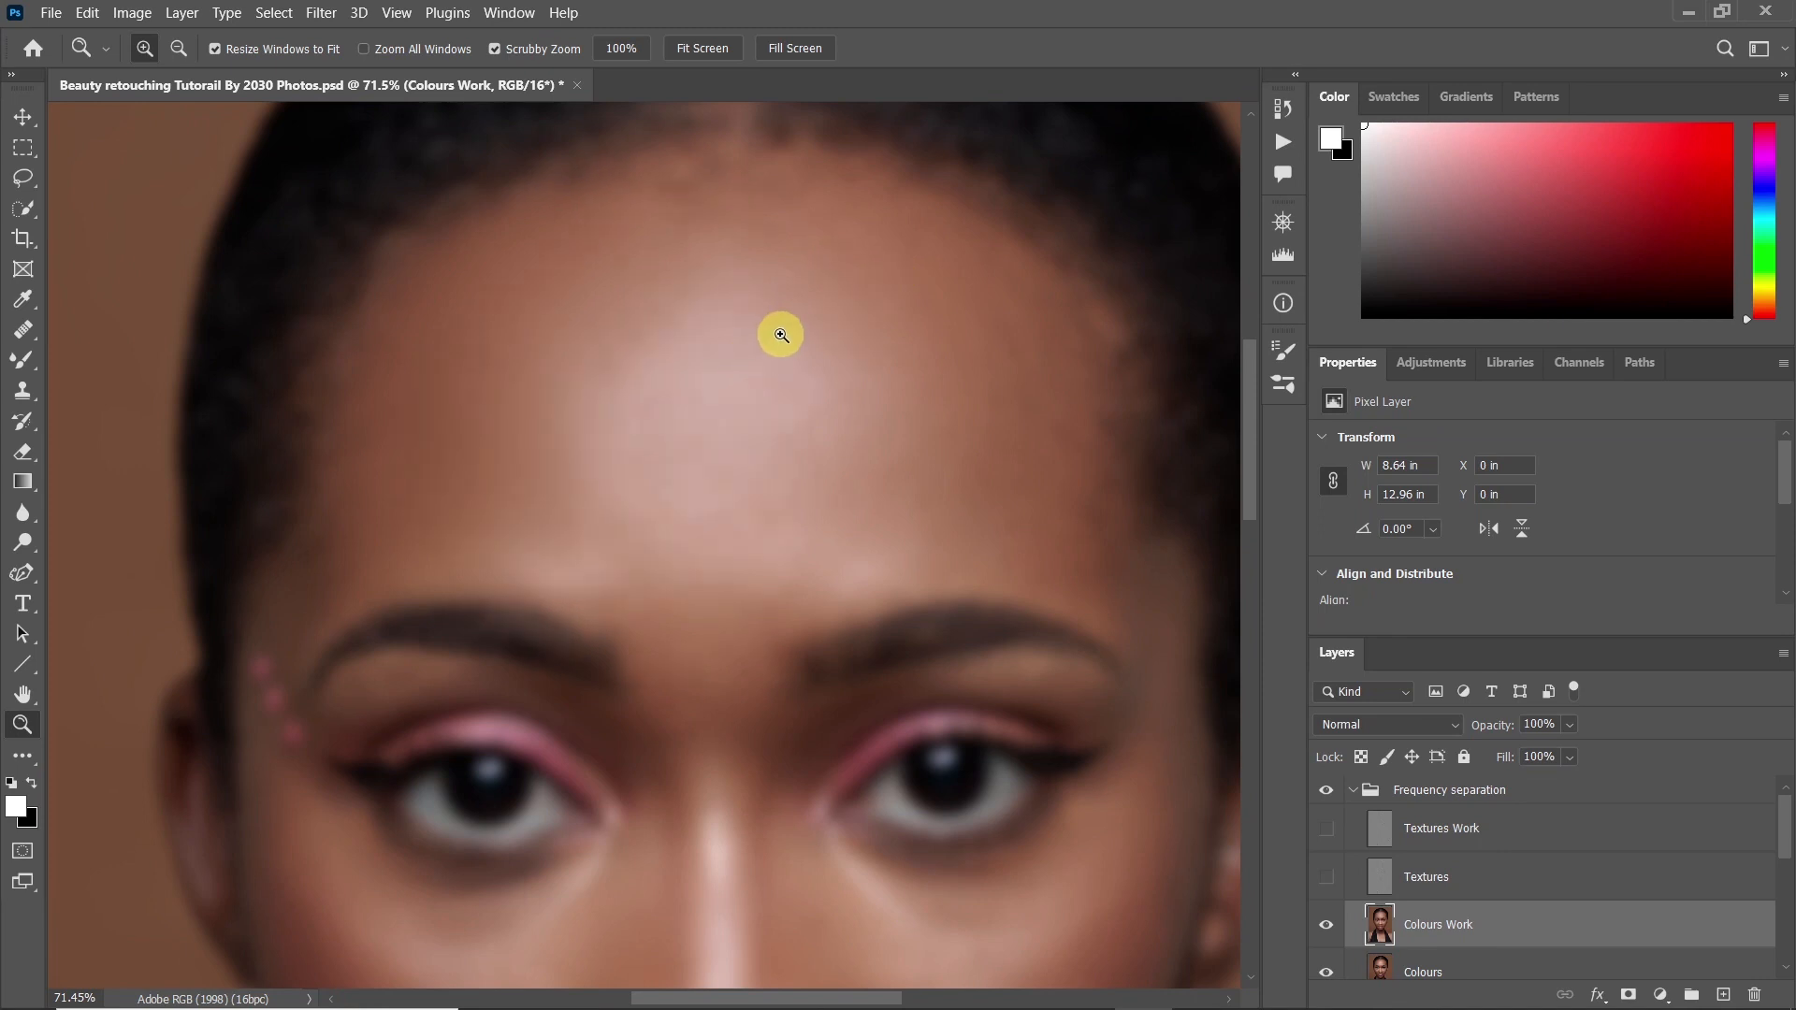
Lasso a curved area about 2.75 by 1.78 in above the forehead highlight and reapply the last Gaussian Blur four times
key("l")
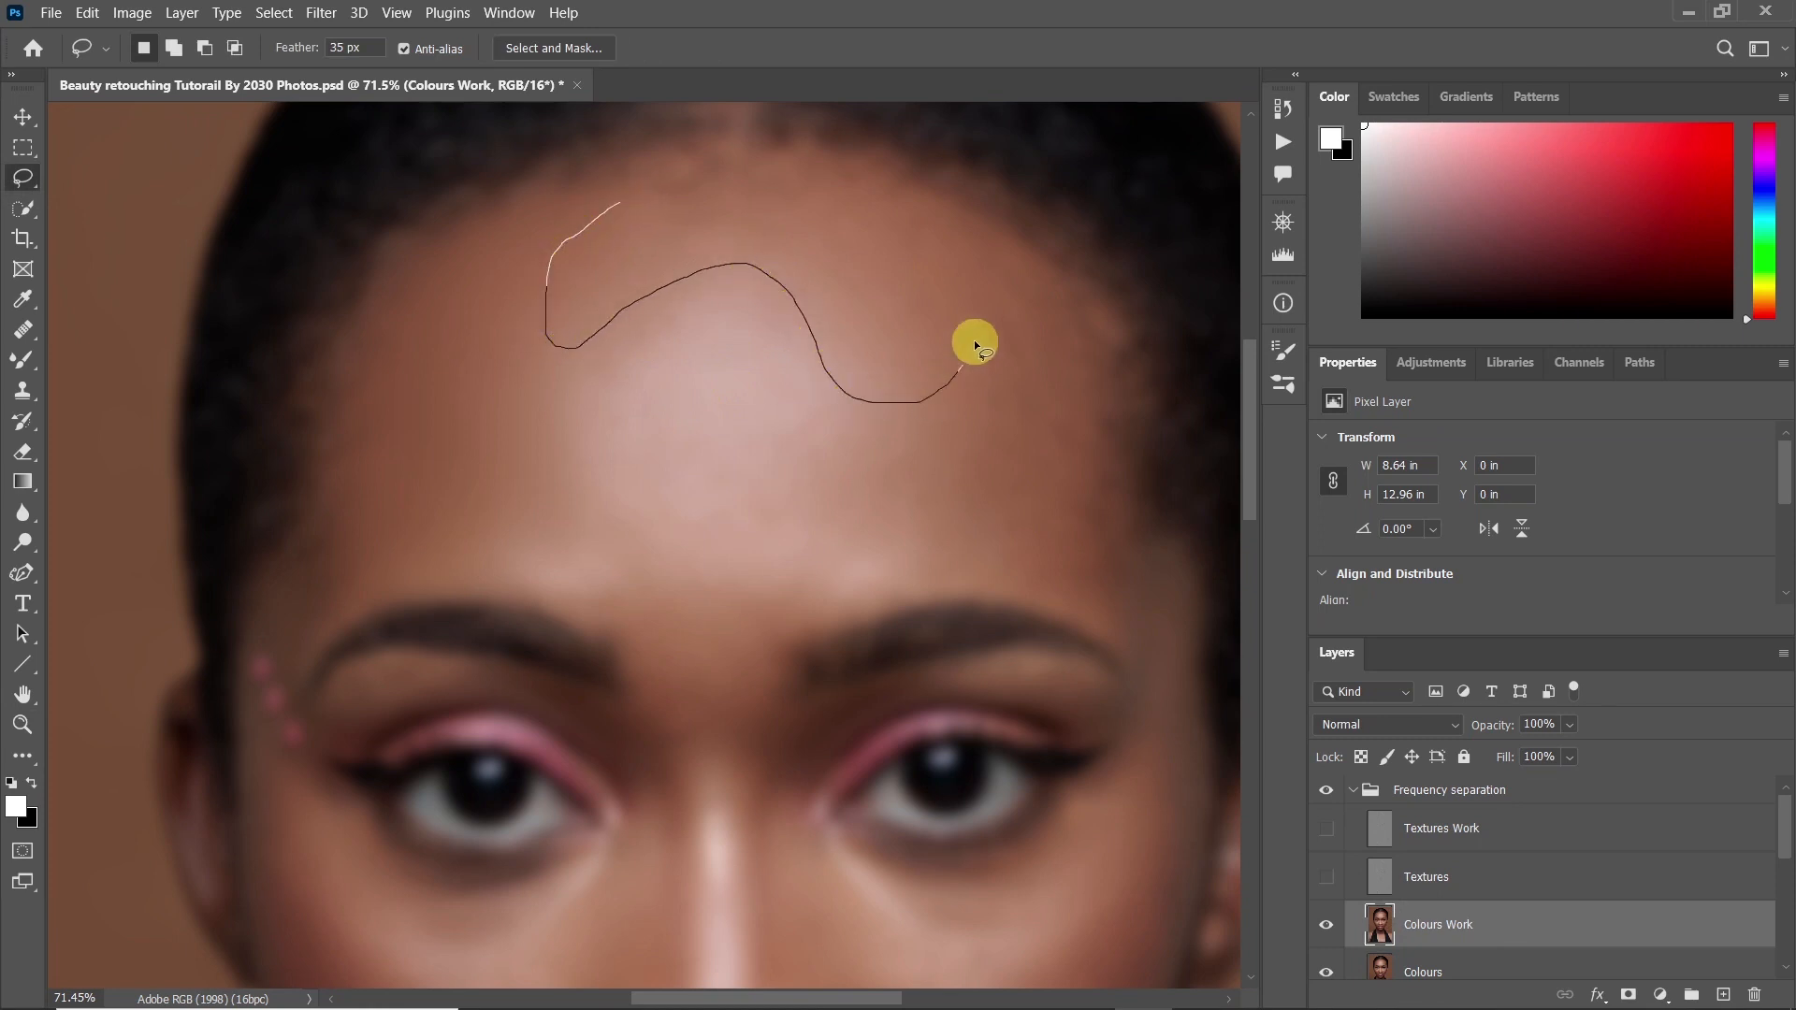
mouse_move(816, 173)
left_mouse_down()
mouse_move(689, 171)
mouse_move(595, 231)
left_mouse_up()
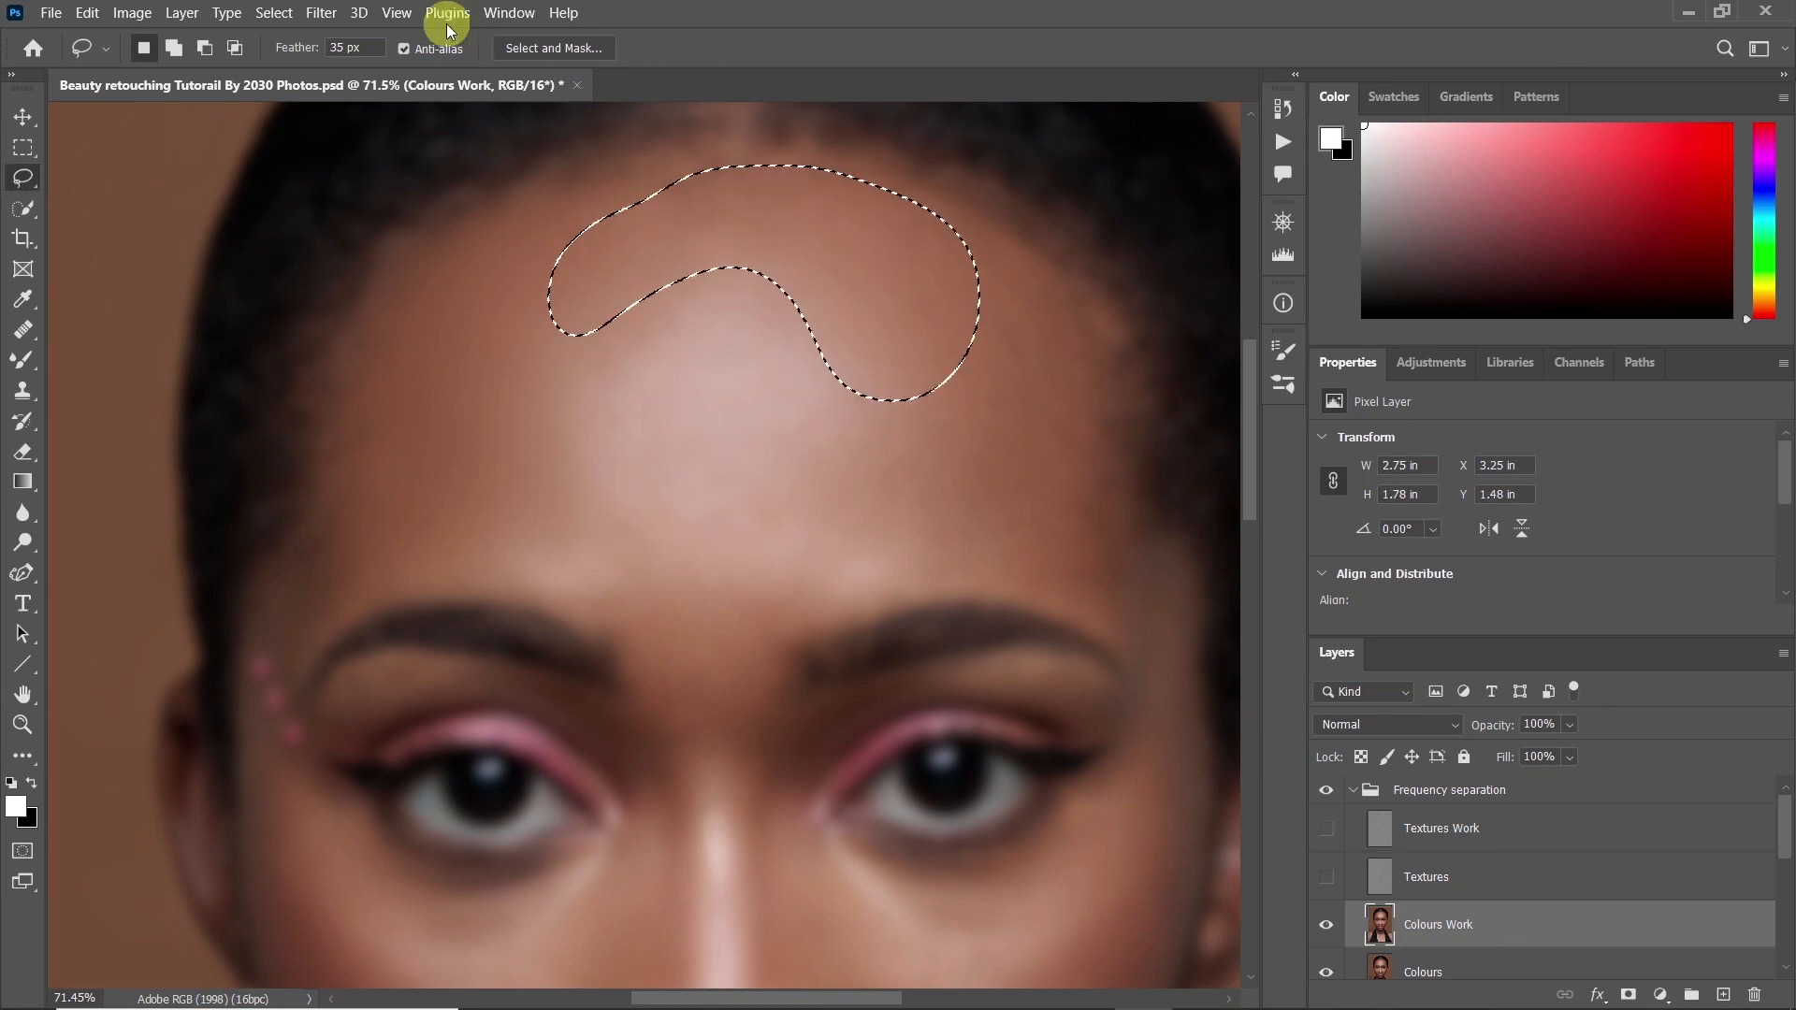
left_click(323, 12)
left_click(325, 37)
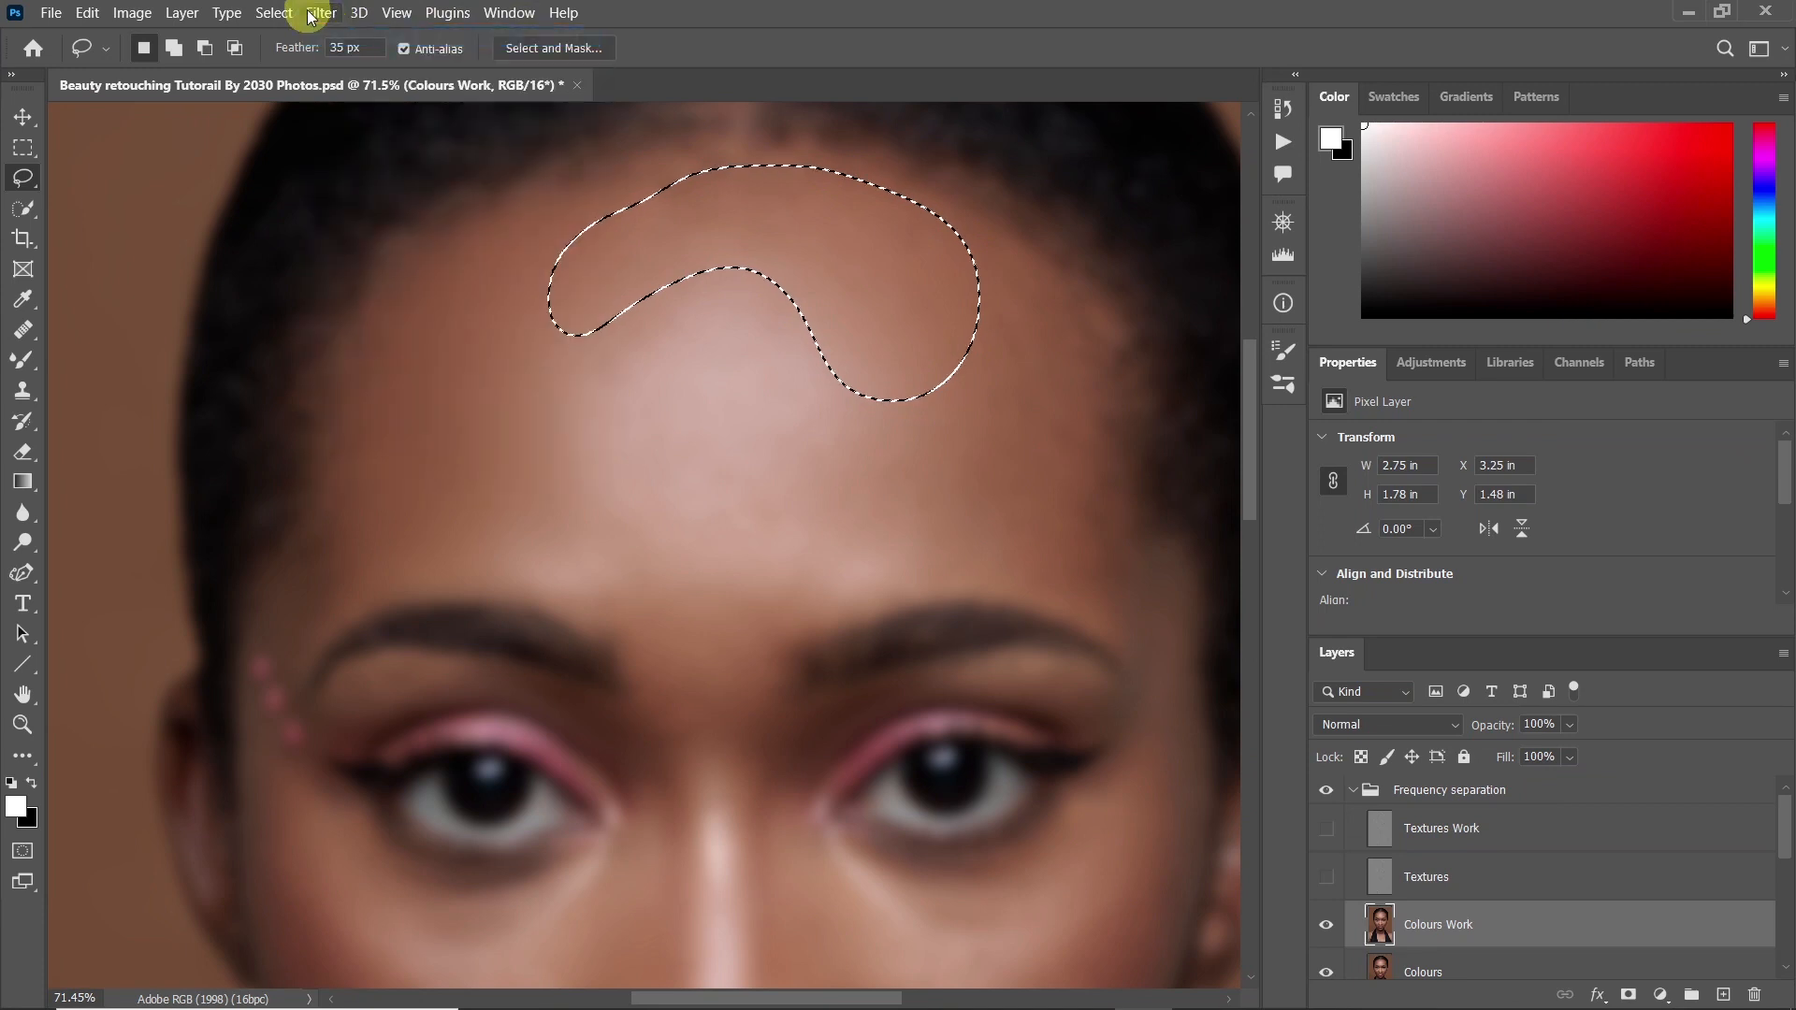
left_click(319, 13)
left_click(326, 37)
left_click(318, 12)
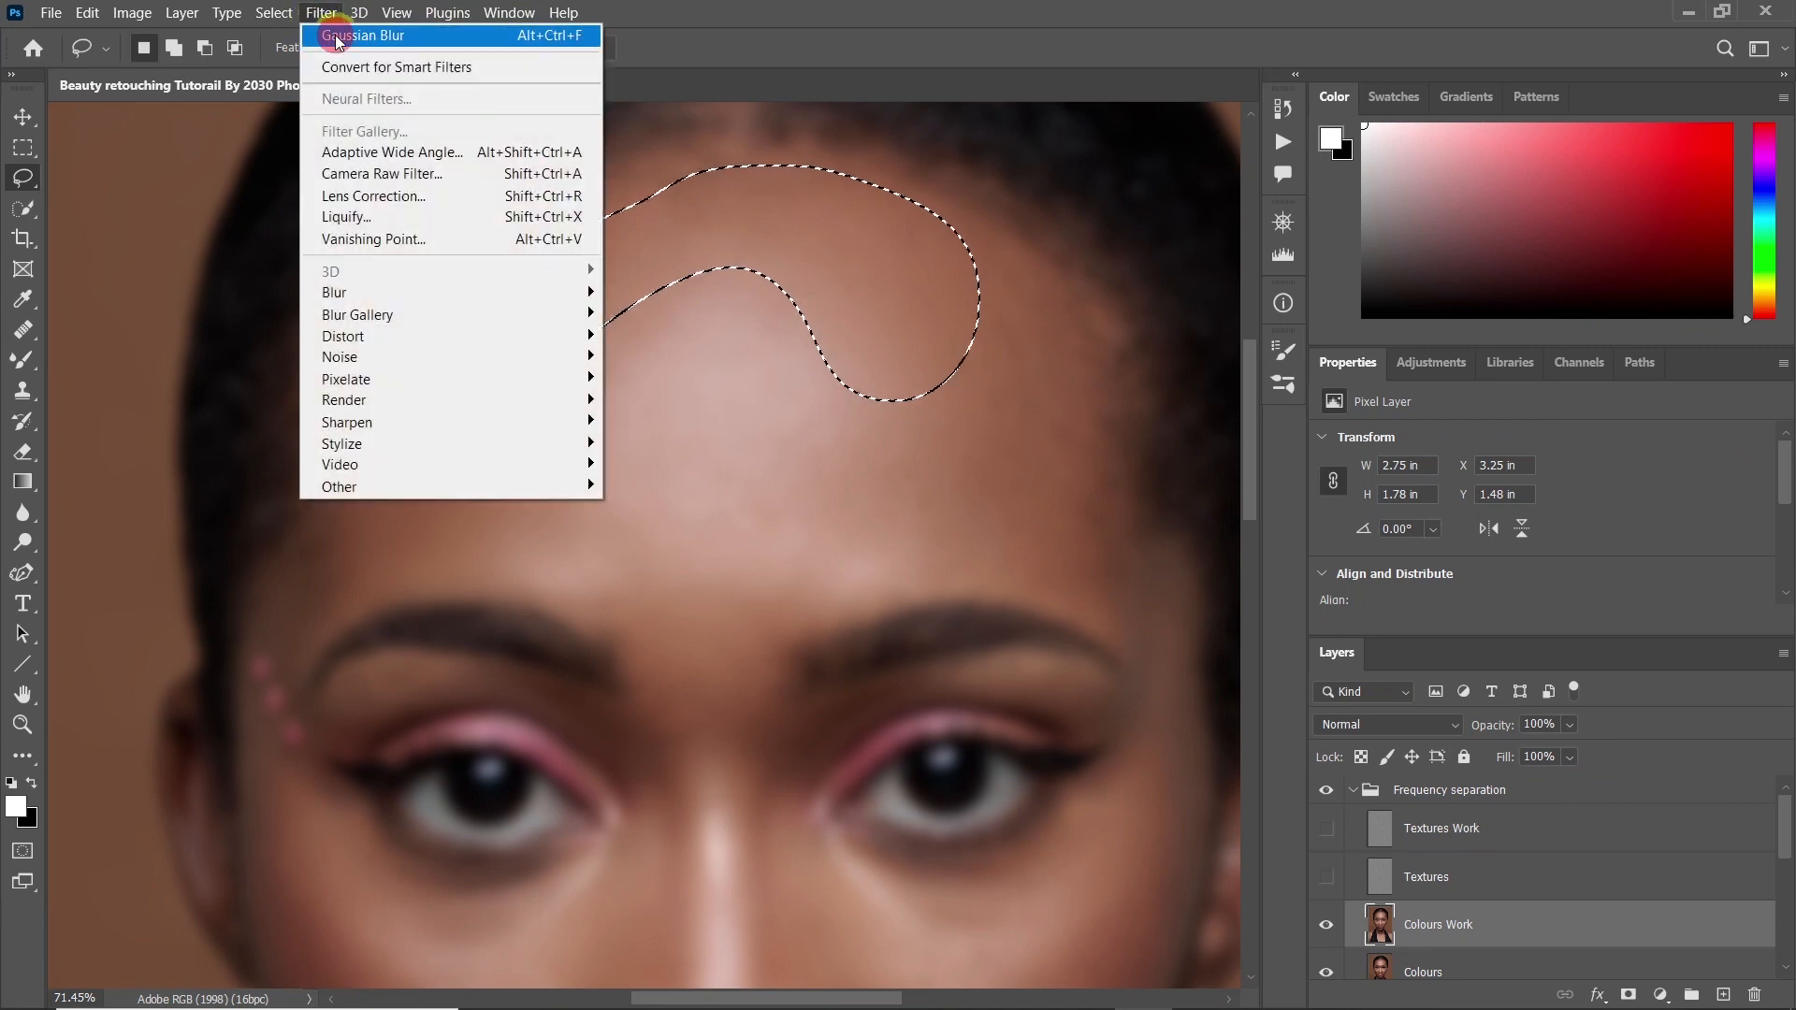
left_click(337, 39)
left_click(321, 12)
left_click(327, 35)
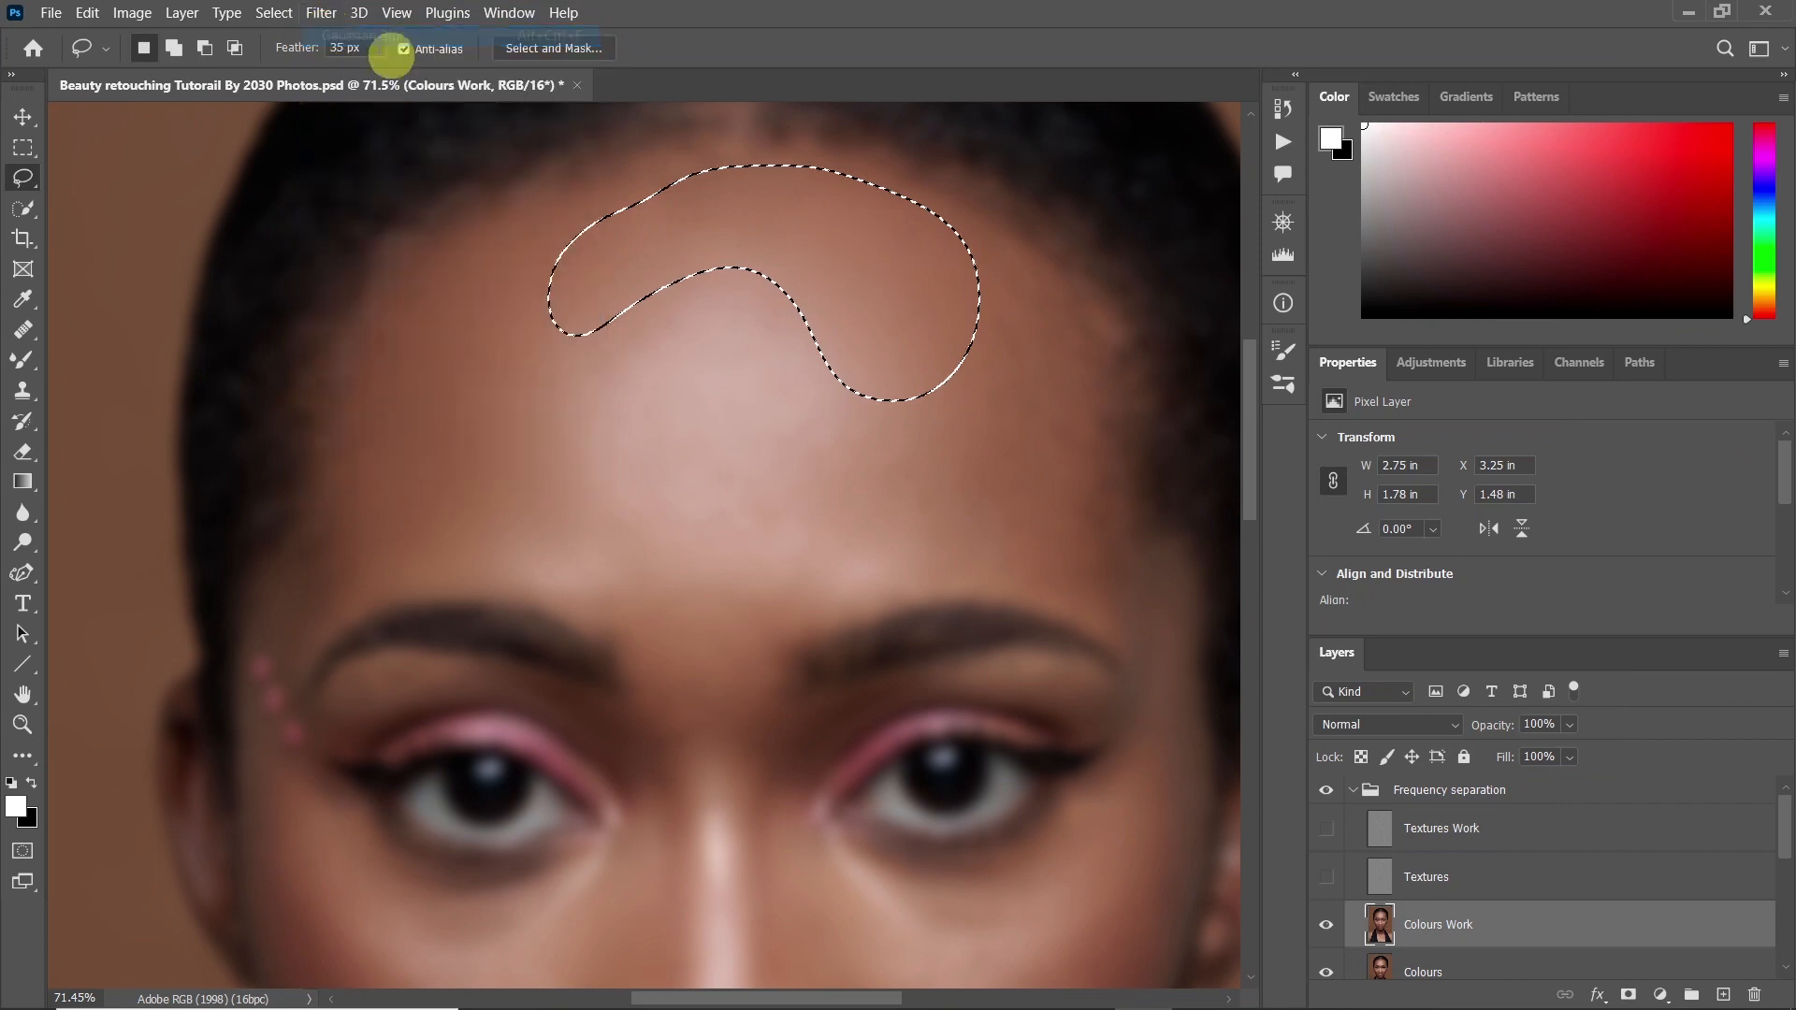
Lasso the central forehead highlight, about 2.27 by 2.24 in, and reapply the last Gaussian Blur twice
left_click(637, 445)
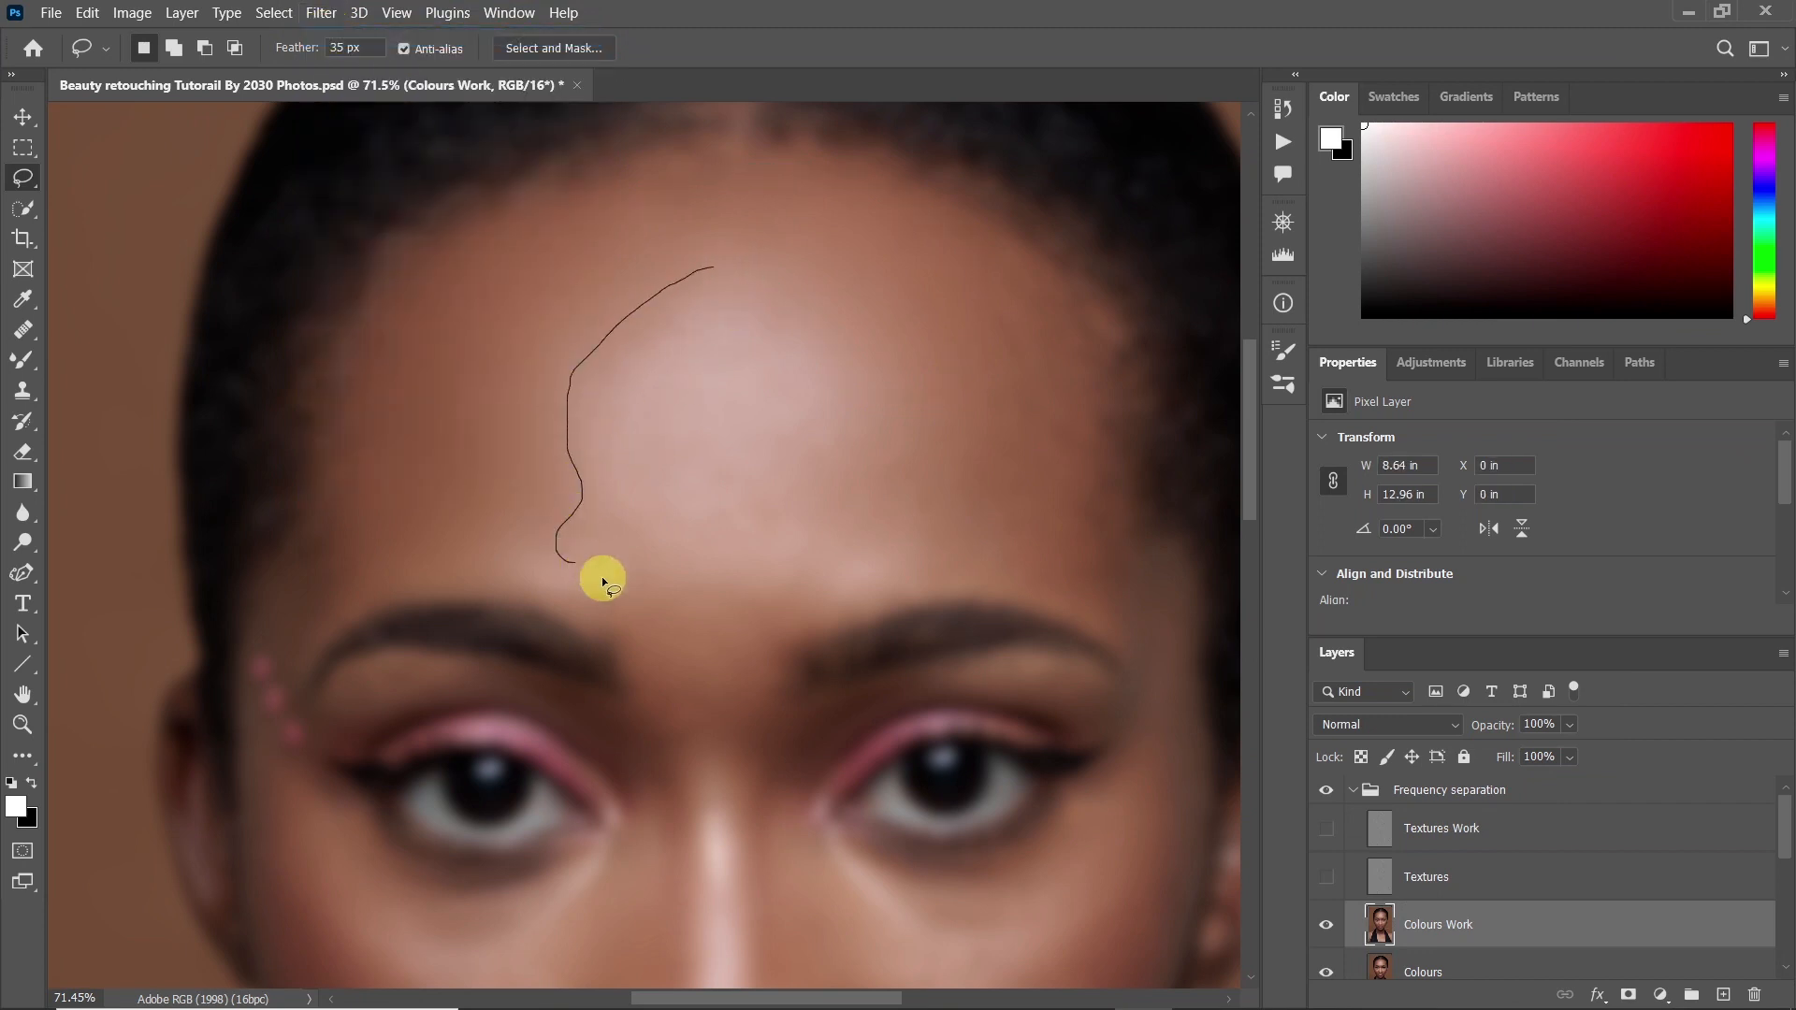
left_click_drag(689, 254, 697, 266)
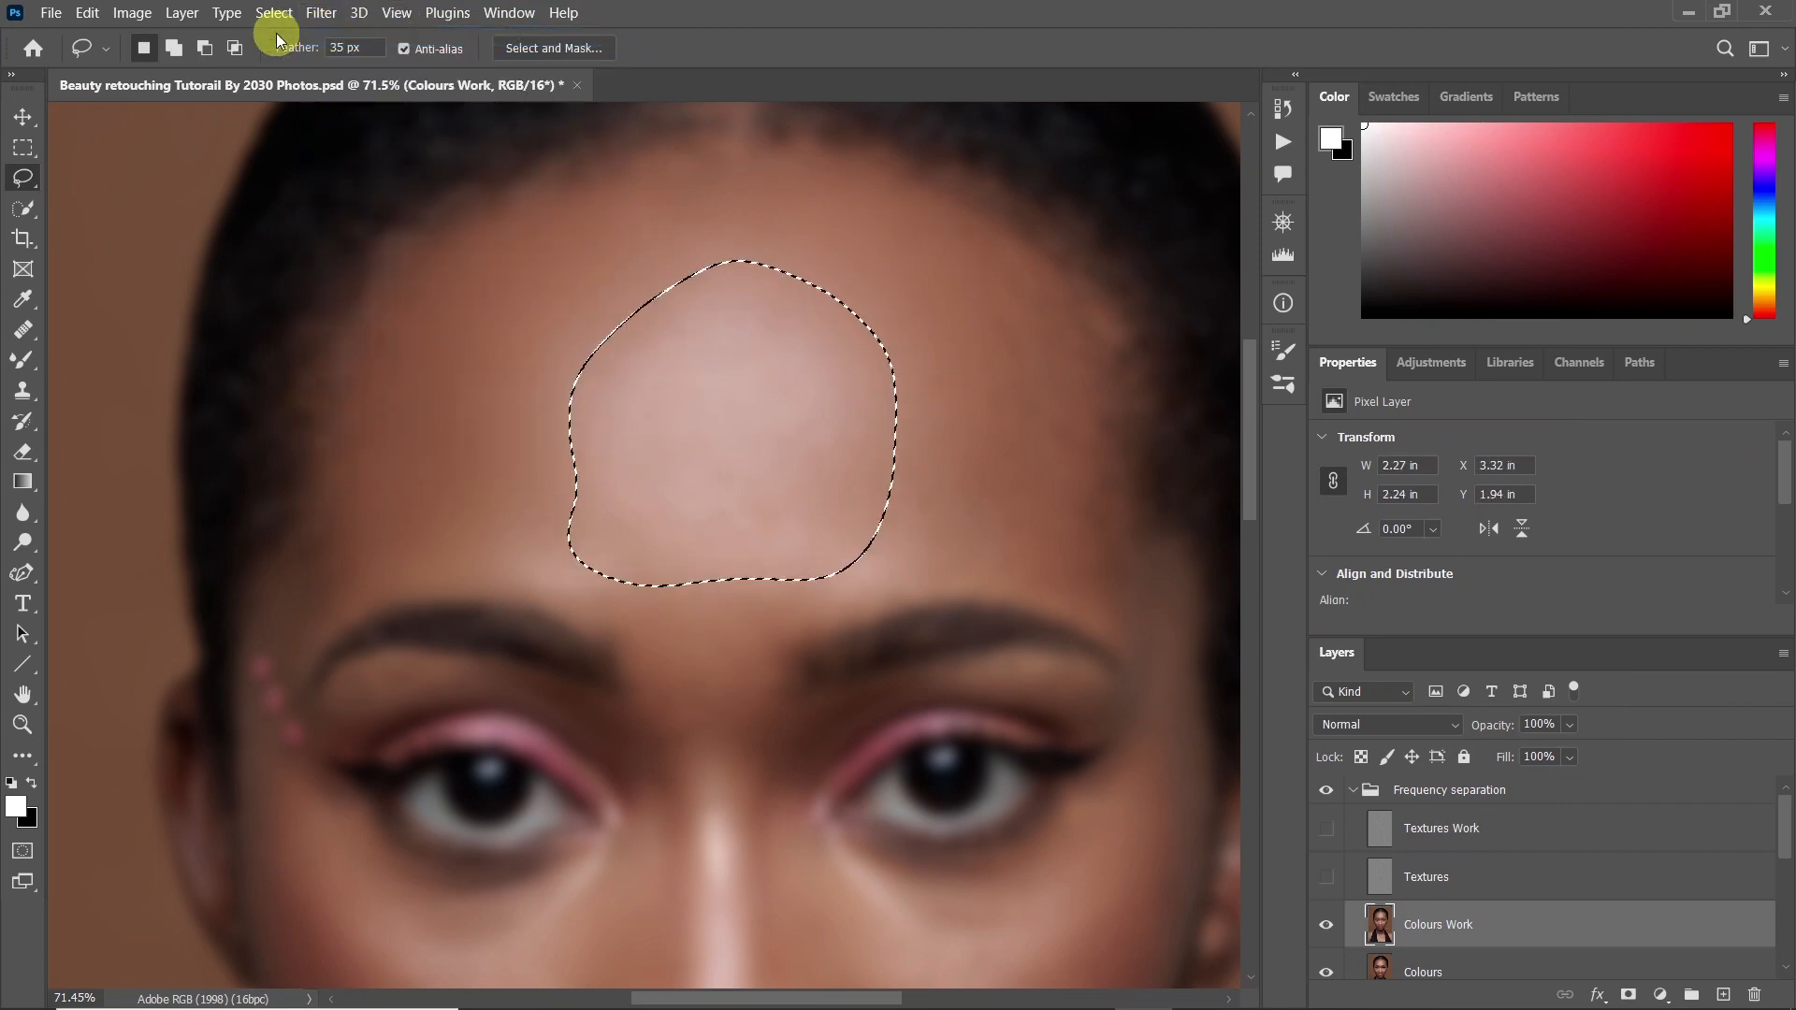
left_click(321, 13)
left_click(332, 35)
mouse_move(902, 274)
left_mouse_down()
mouse_move(881, 531)
mouse_move(935, 263)
mouse_move(830, 467)
left_mouse_up()
left_click(321, 12)
left_click(332, 35)
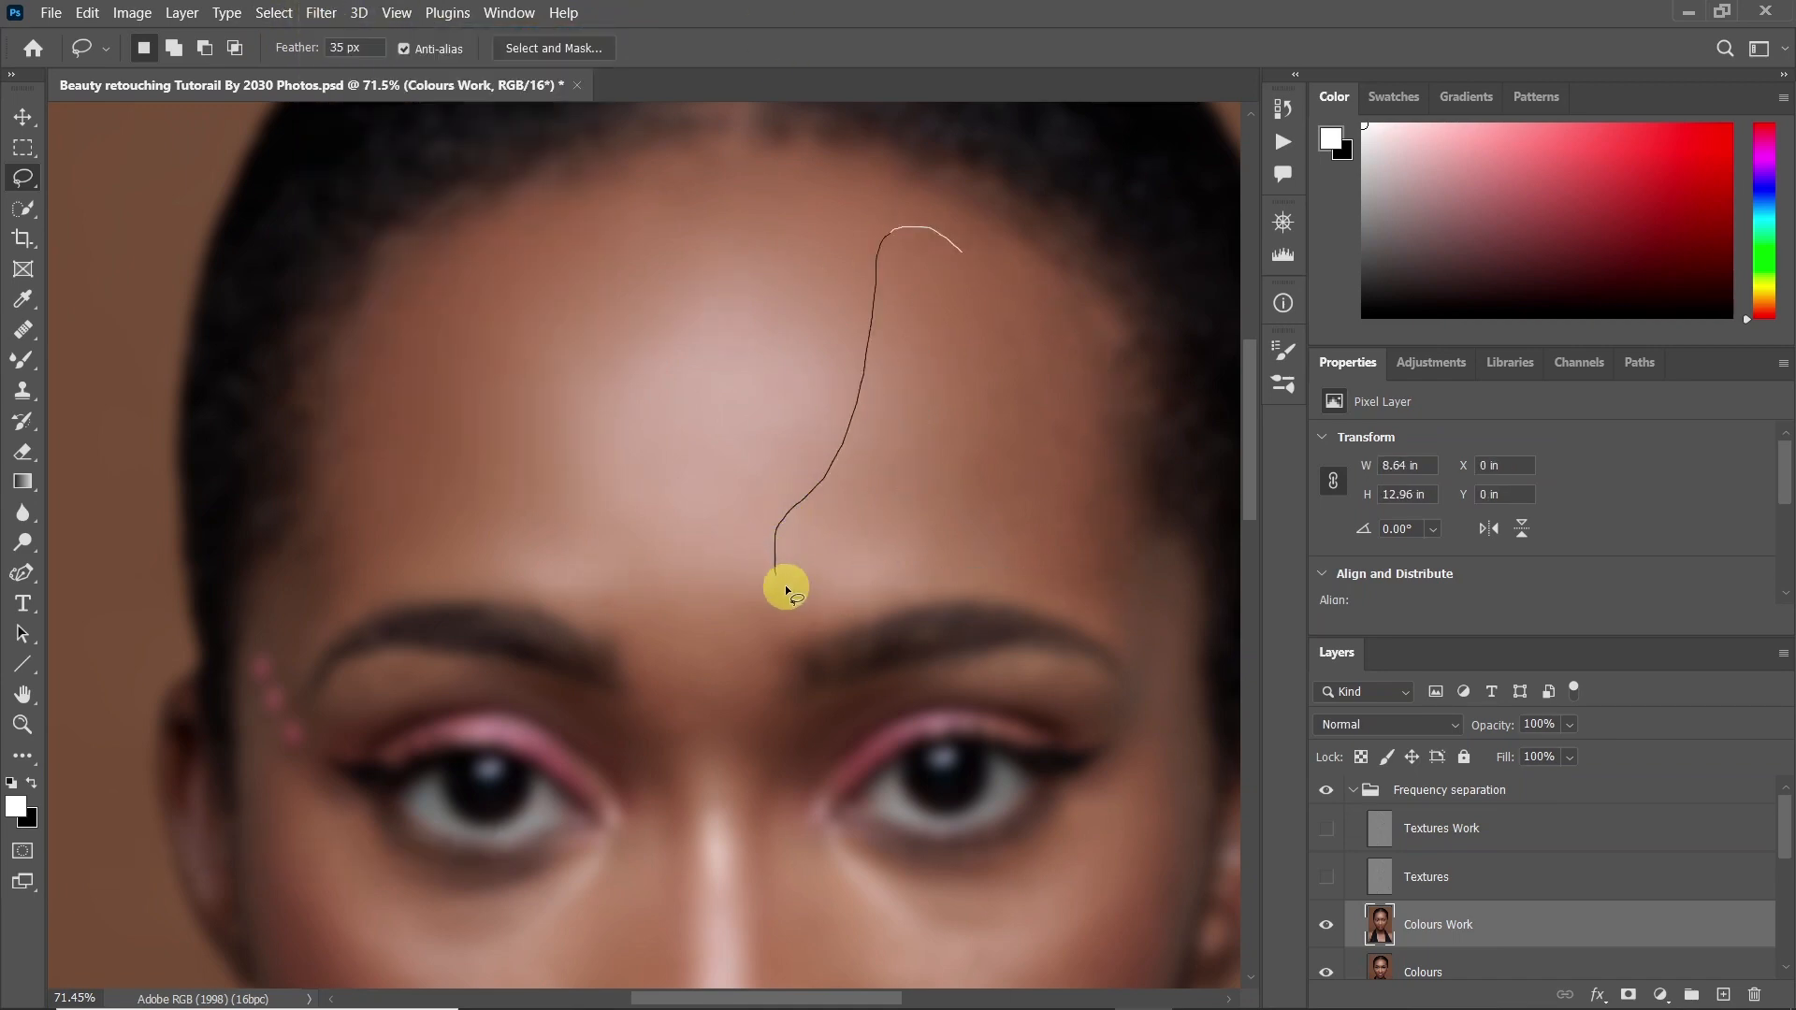
Lasso a curved strip about 1.66 by 2.45 in to the right of the forehead highlight, reapply Gaussian Blur four times, and deselect
left_click_drag(989, 288, 963, 250)
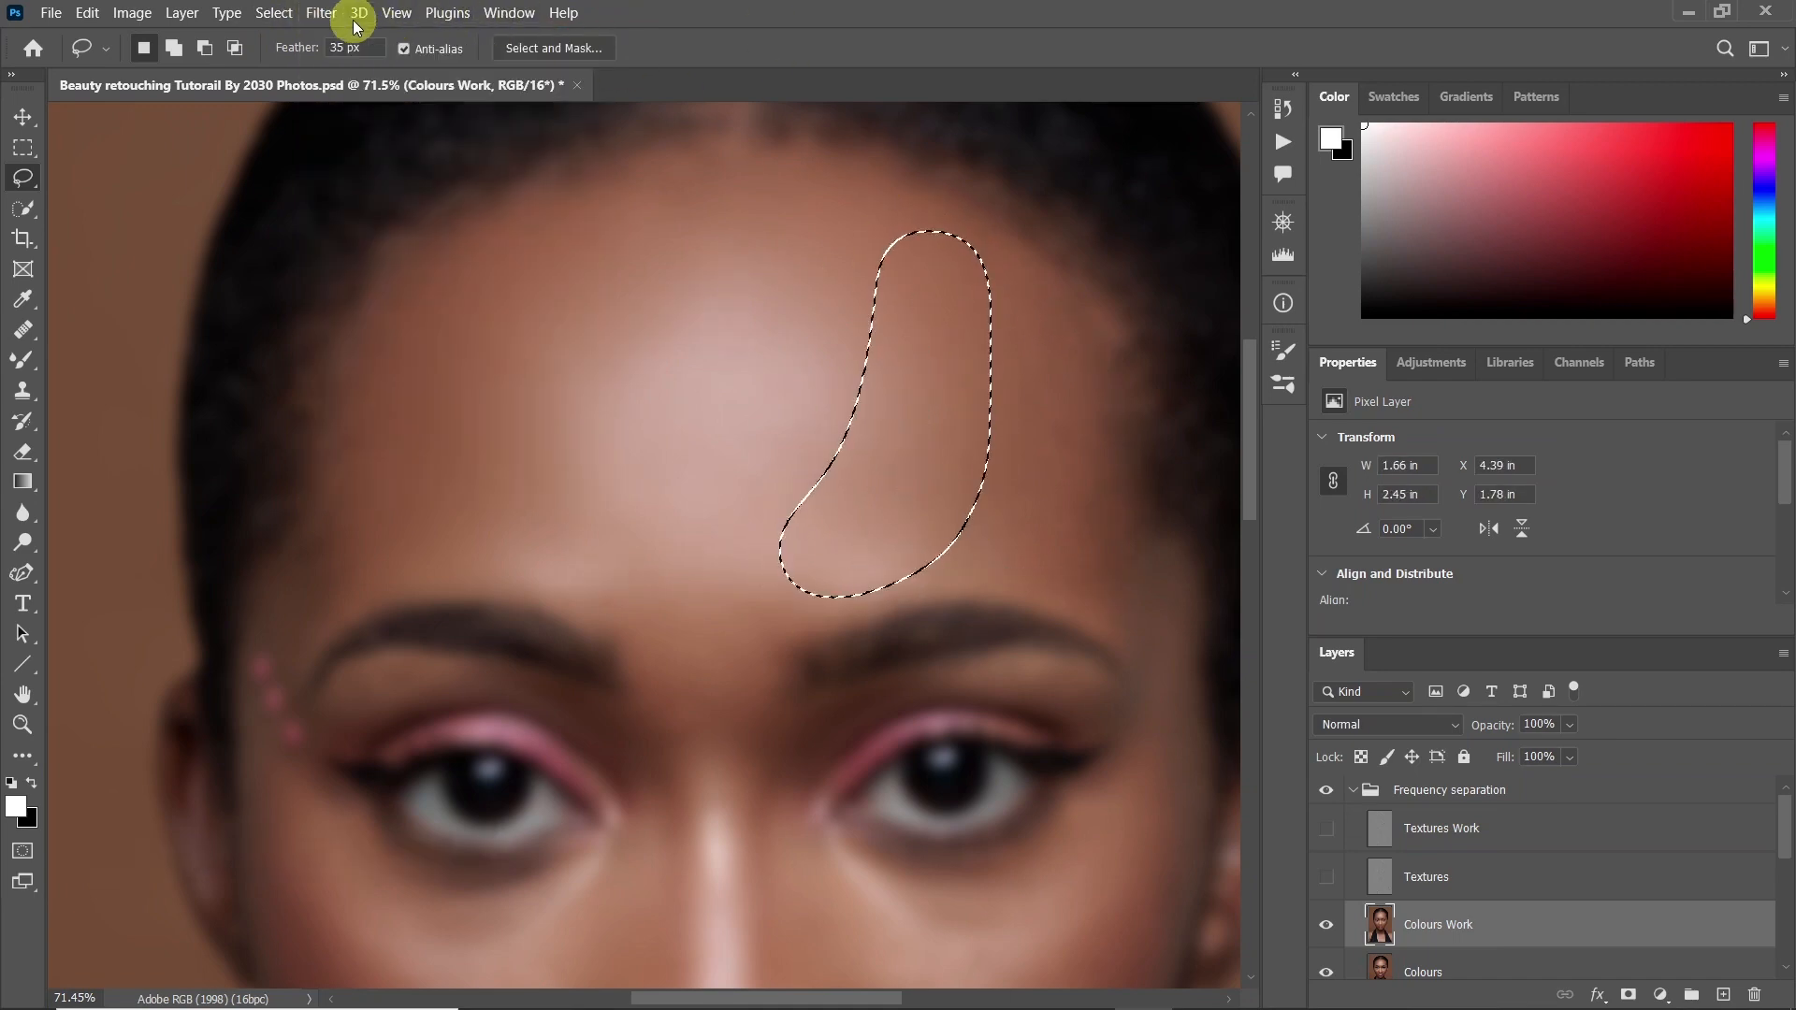
left_click(321, 12)
left_click(327, 34)
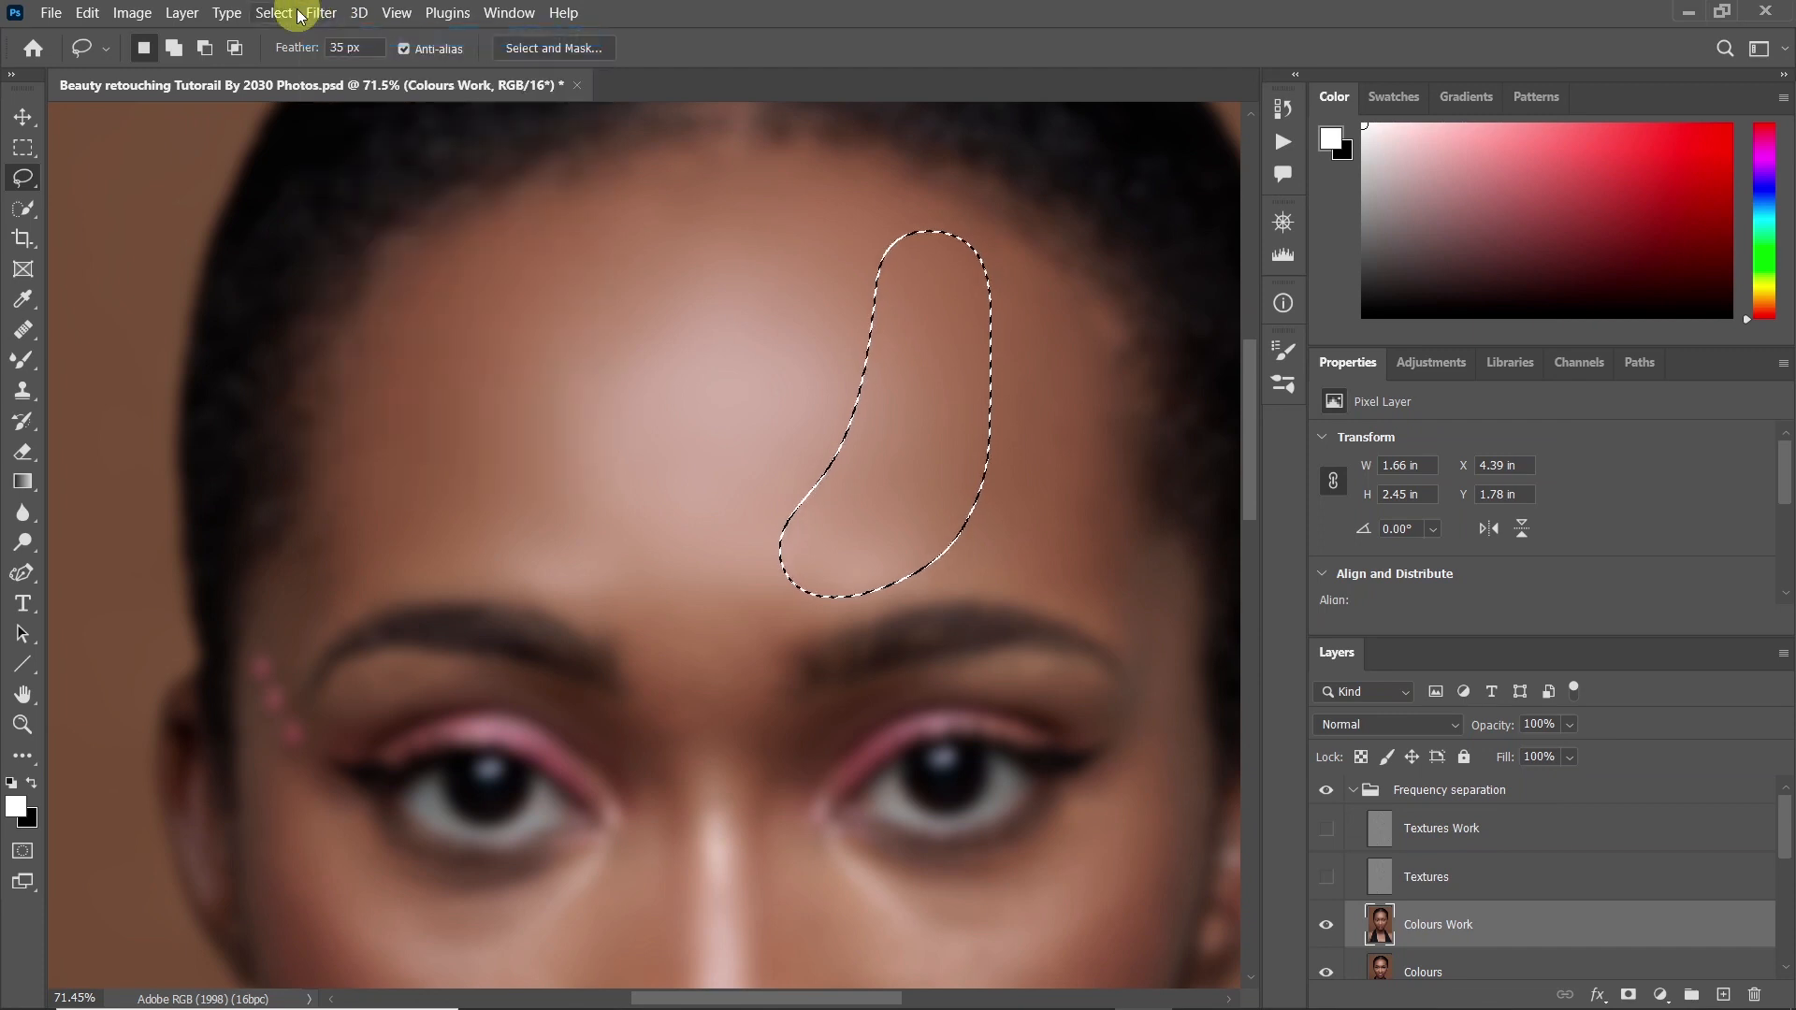
left_click(320, 13)
left_click(324, 35)
left_click(321, 12)
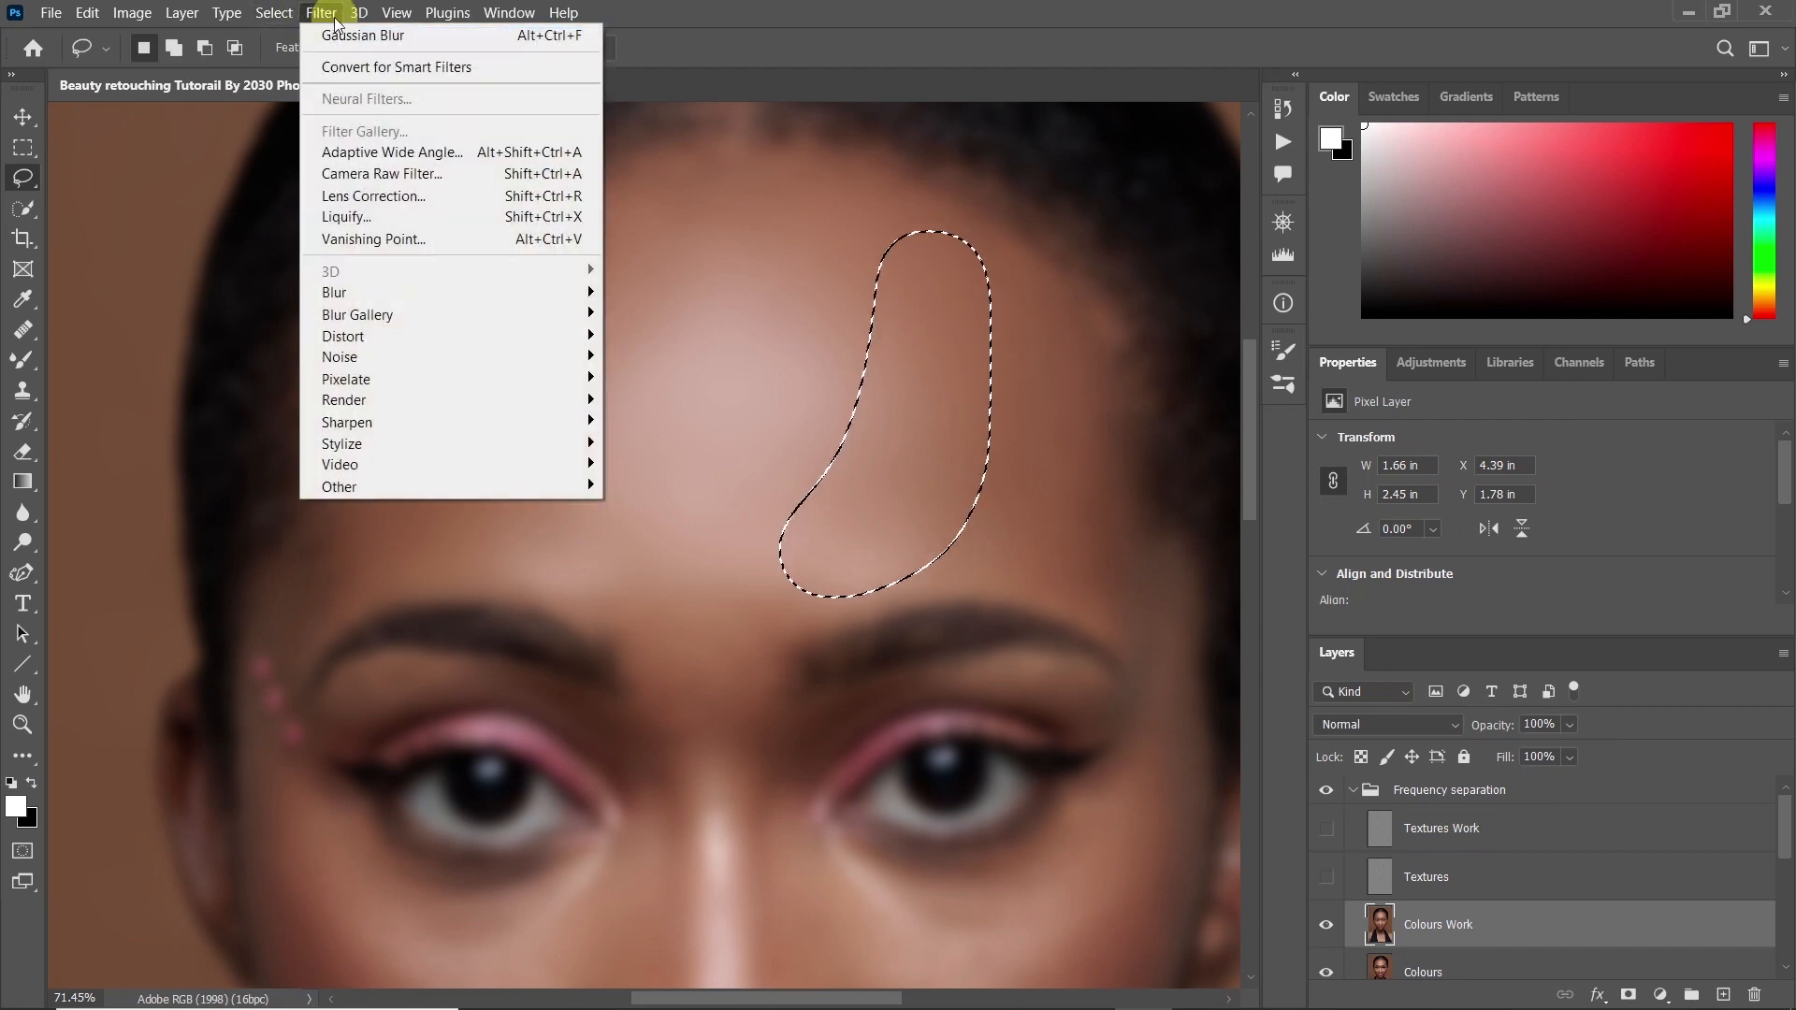
left_click(328, 35)
left_click(321, 12)
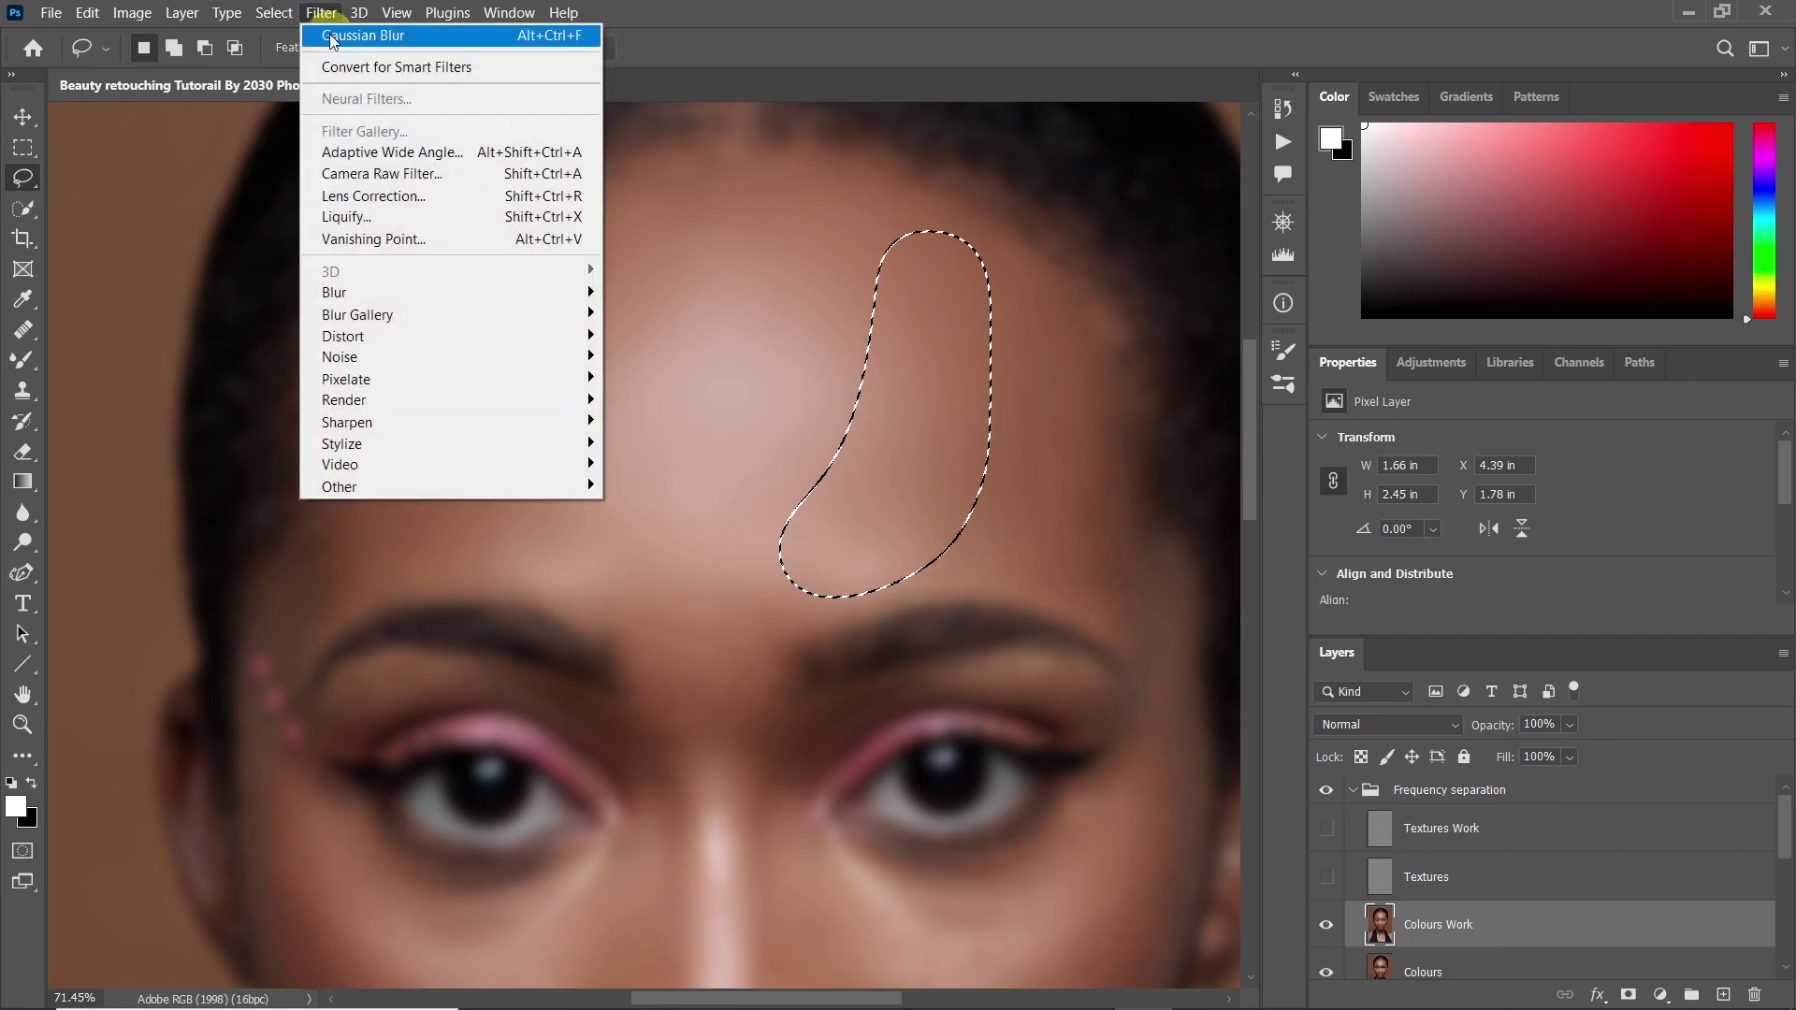
left_click(326, 35)
left_click(737, 329)
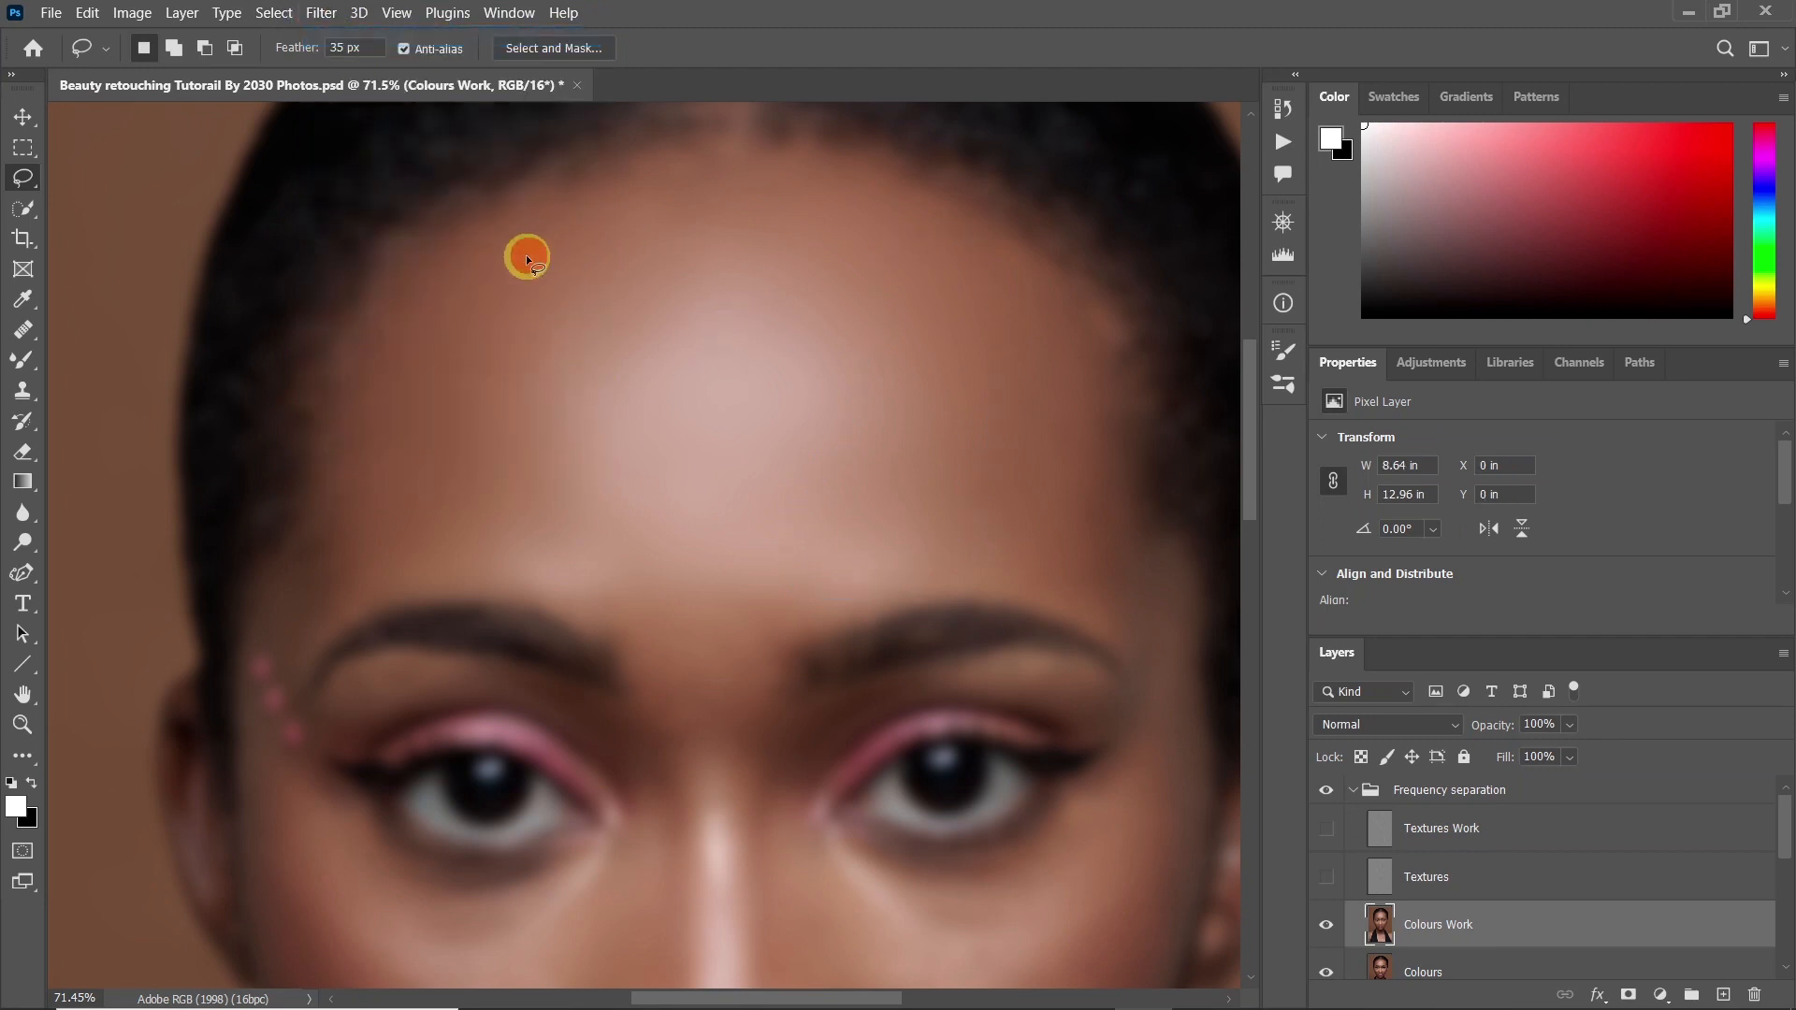
Lasso a vertical strip about 1.36 by 2.58 in to the left of the forehead highlight, reapply Gaussian Blur twice, and deselect
left_click_drag(474, 575, 599, 625)
left_click_drag(540, 225, 552, 229)
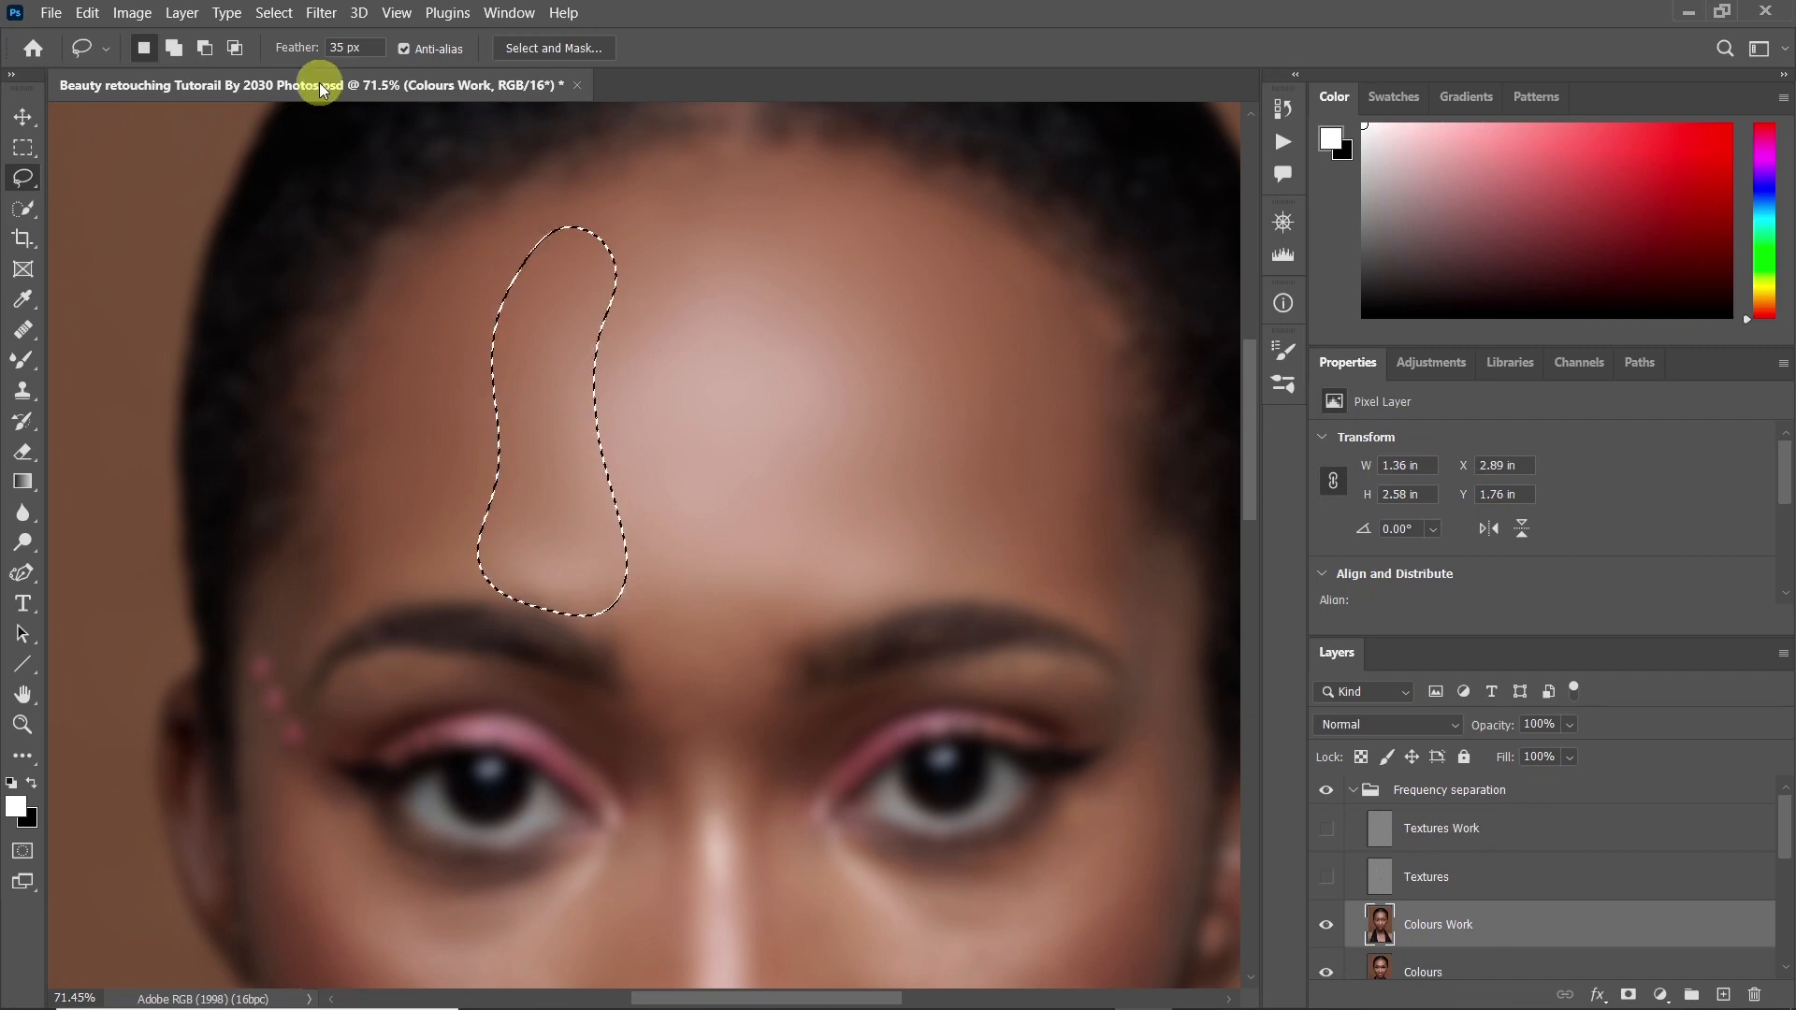
left_click(321, 12)
left_click(329, 35)
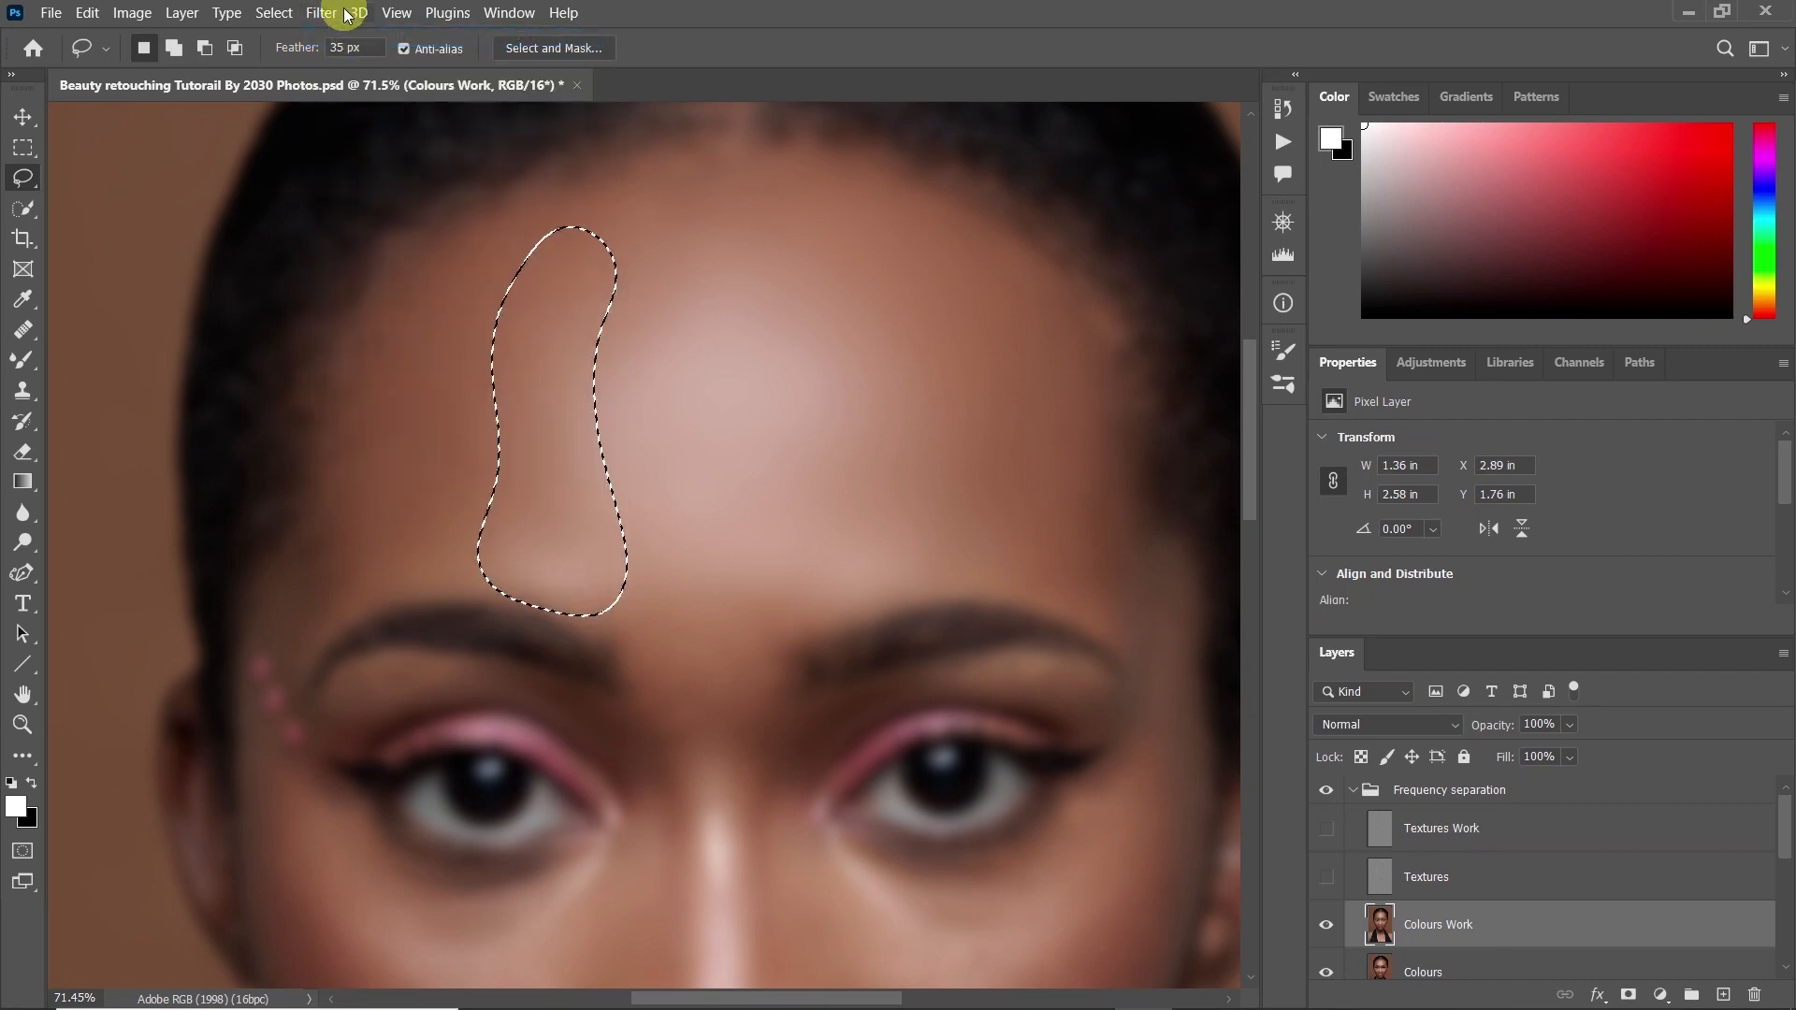
left_click(318, 13)
left_click(318, 35)
left_click(715, 233)
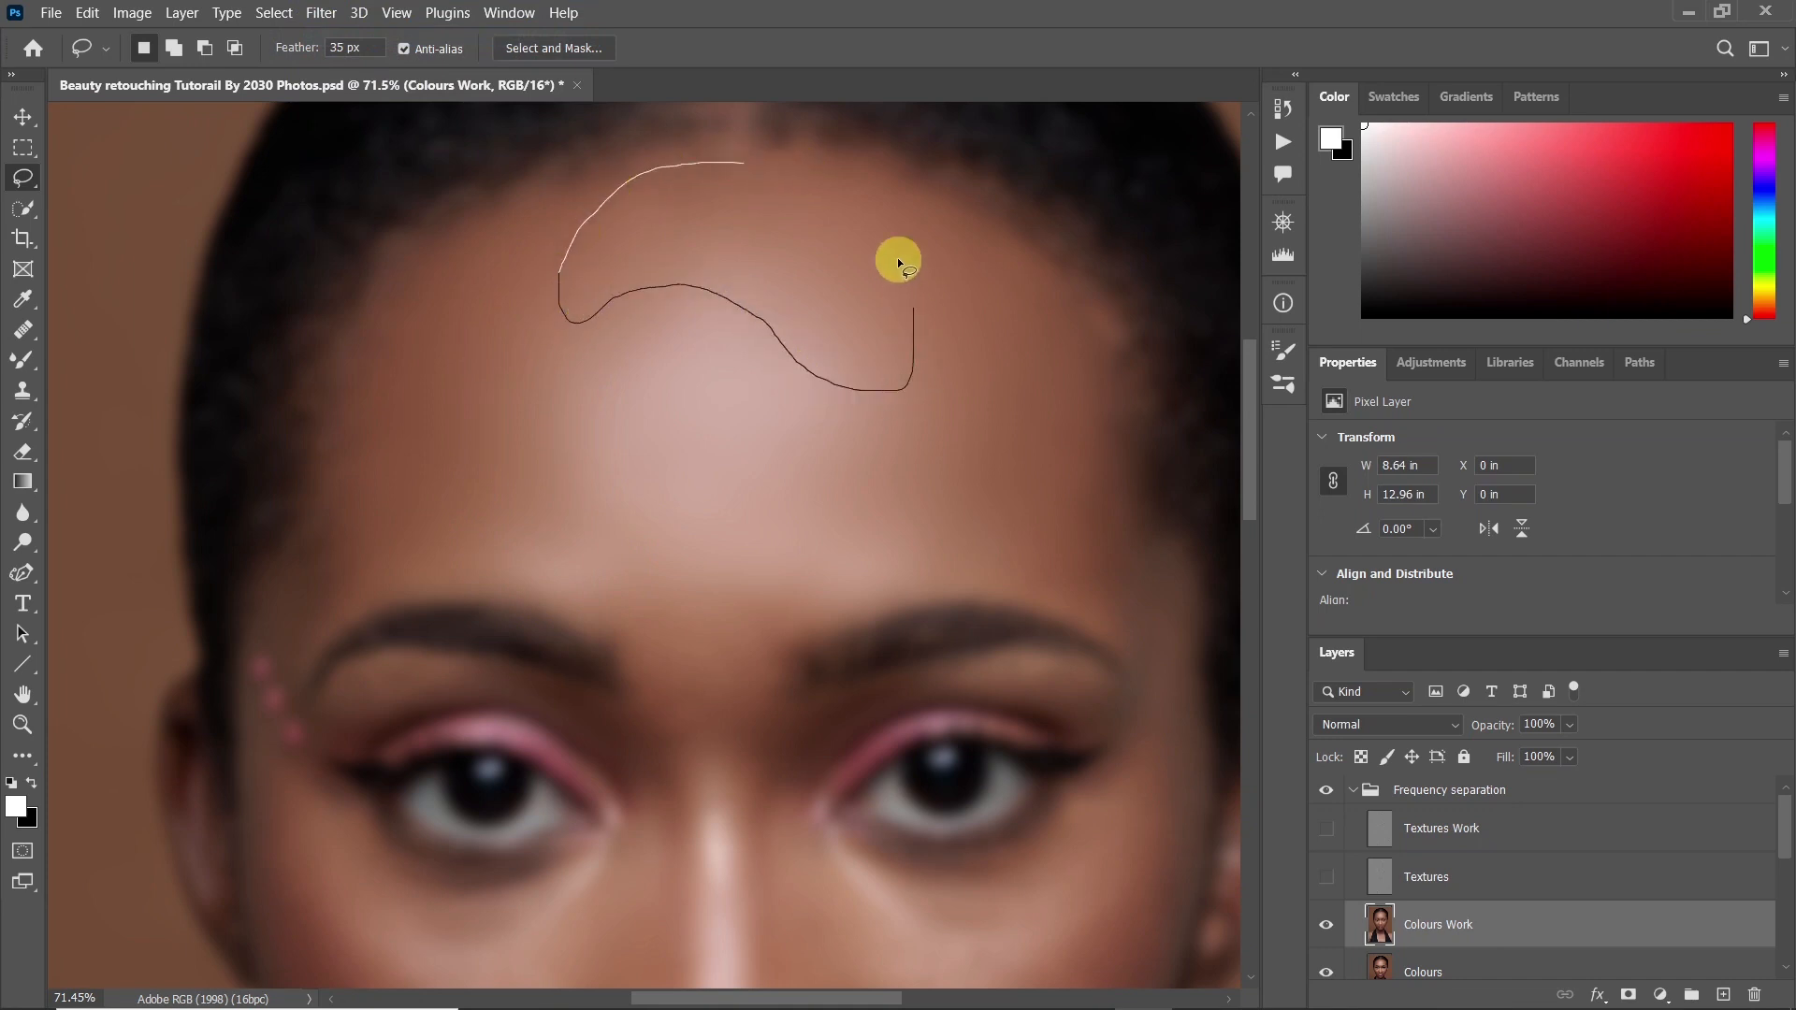
Lasso the area above the forehead highlight, about 2.35 by 1.86 in, reapply Gaussian Blur four times, and deselect
mouse_move(896, 257)
left_mouse_down()
mouse_move(789, 146)
mouse_move(669, 142)
left_mouse_up()
left_click(321, 12)
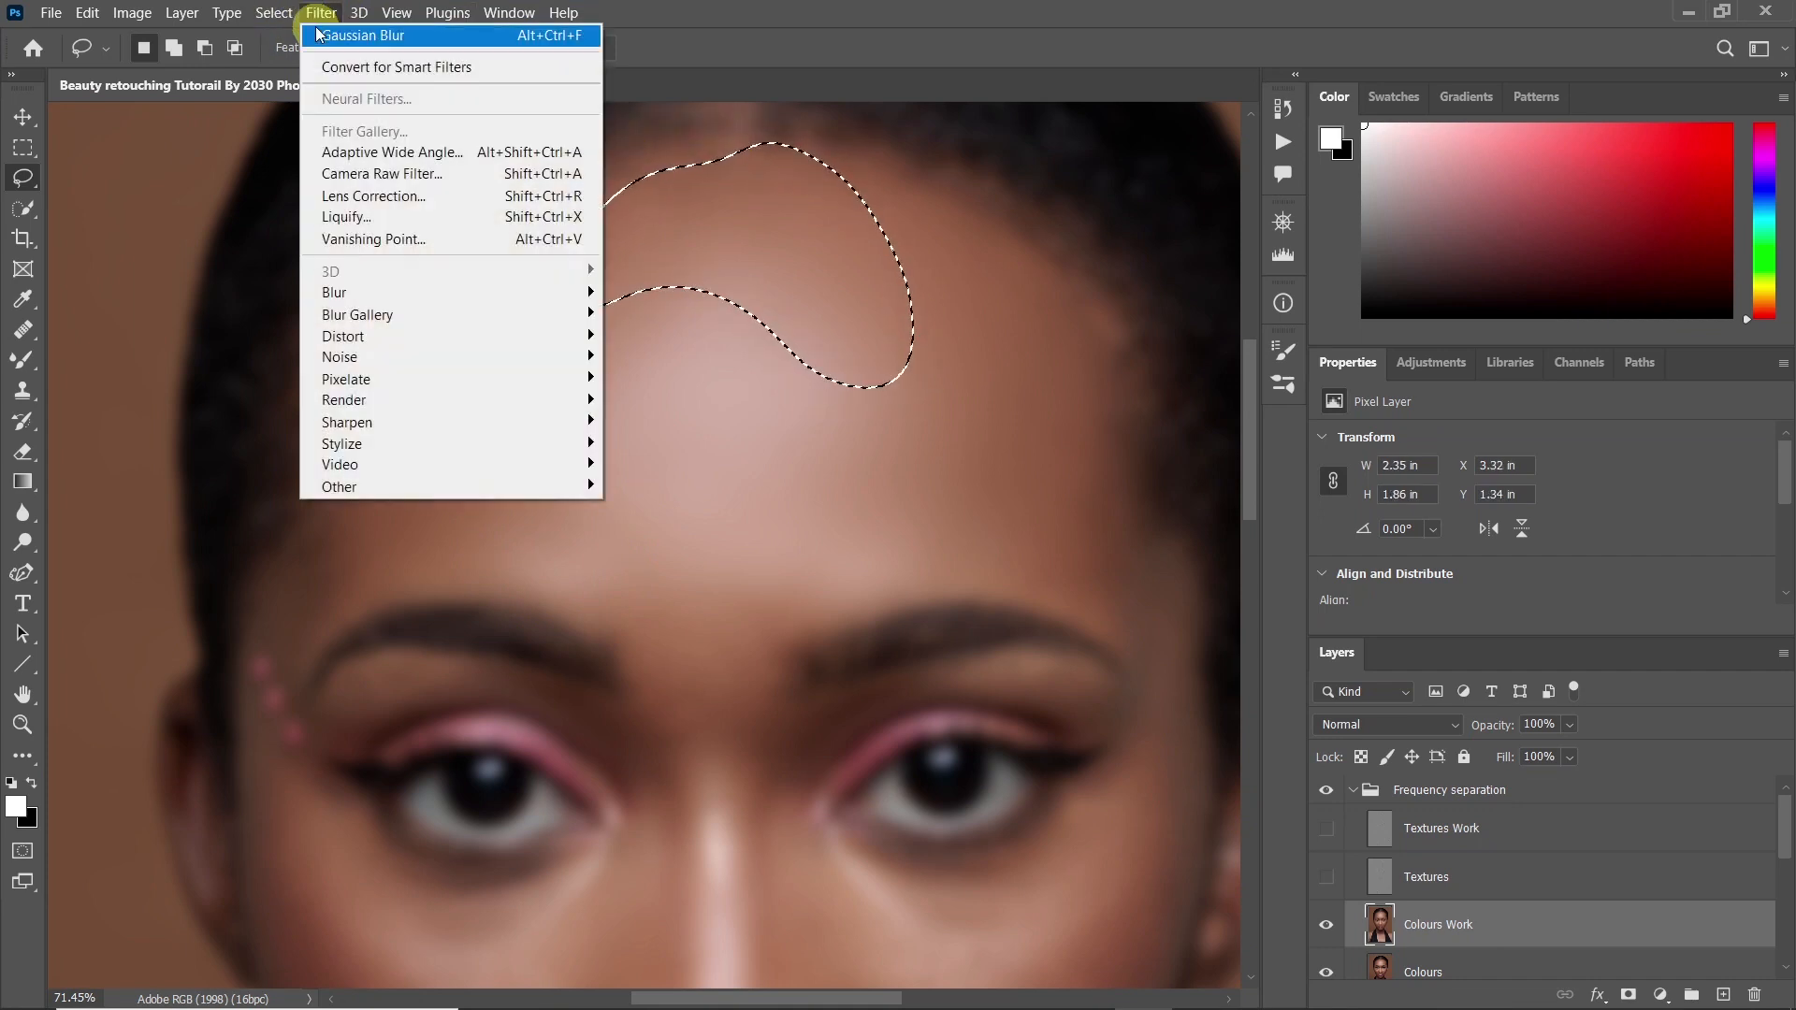
left_click(318, 34)
left_click(319, 12)
left_click(325, 36)
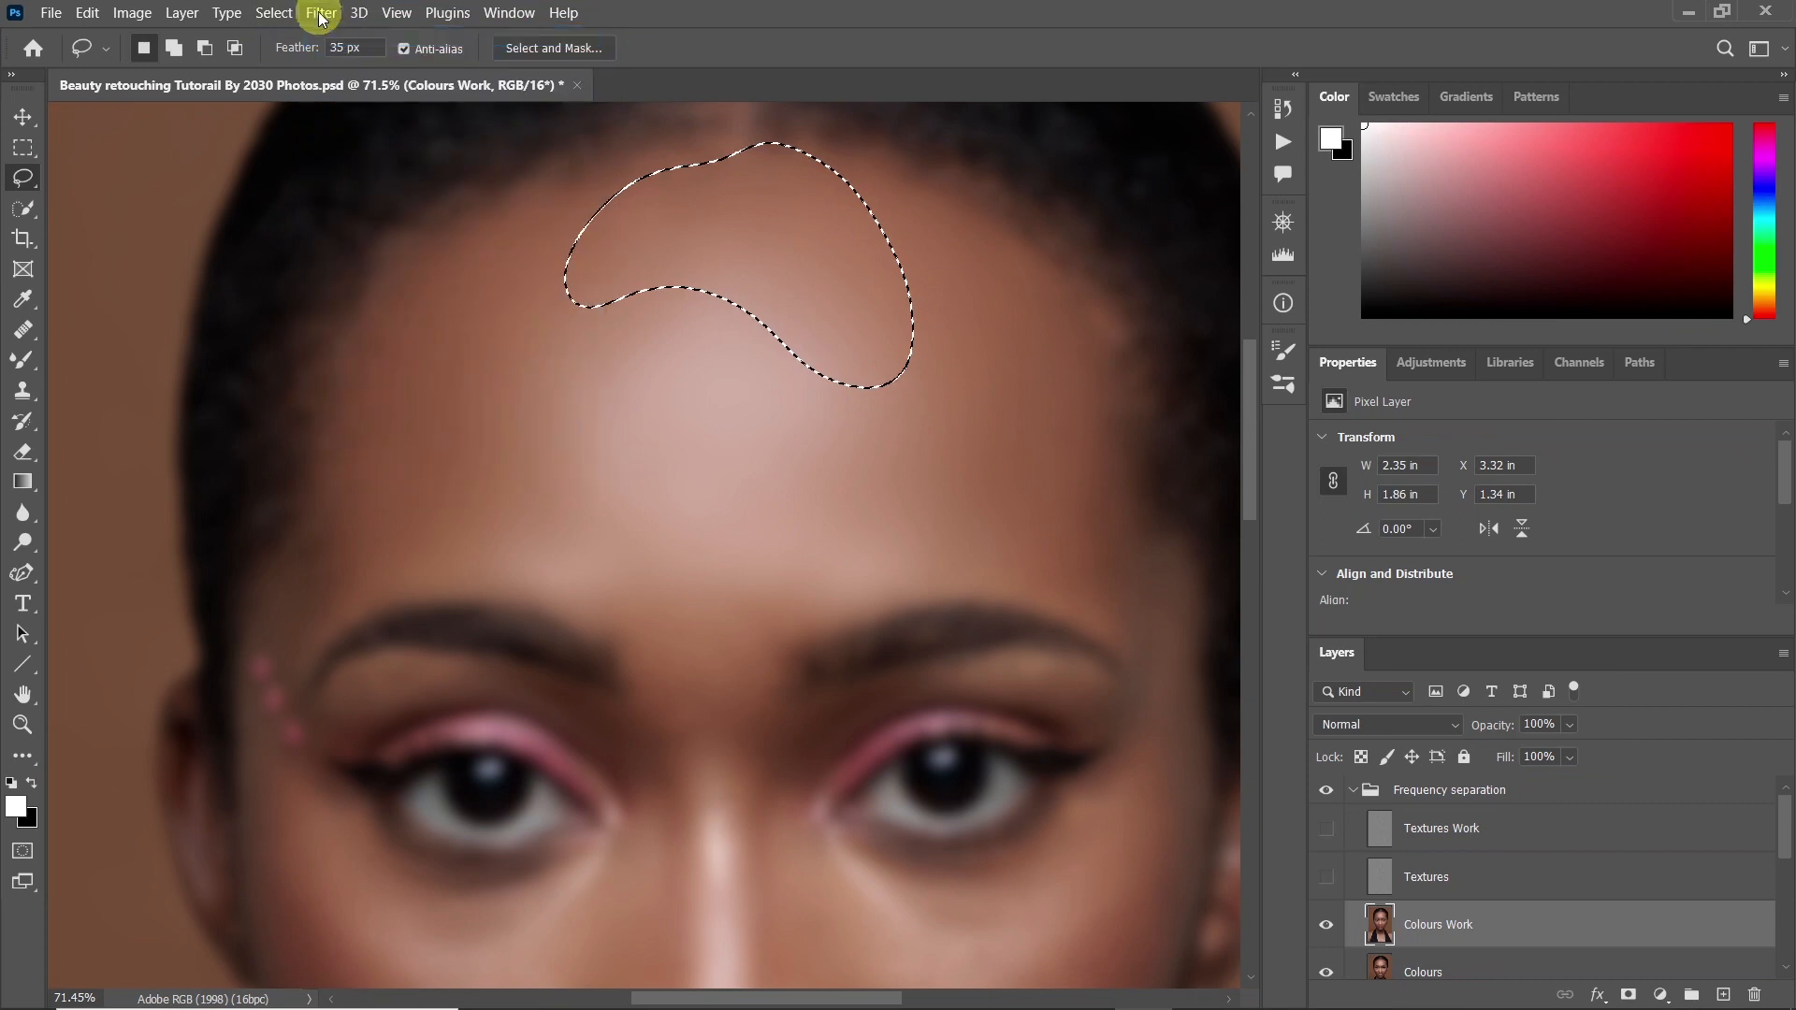
left_click(320, 12)
left_click(327, 35)
left_click(321, 13)
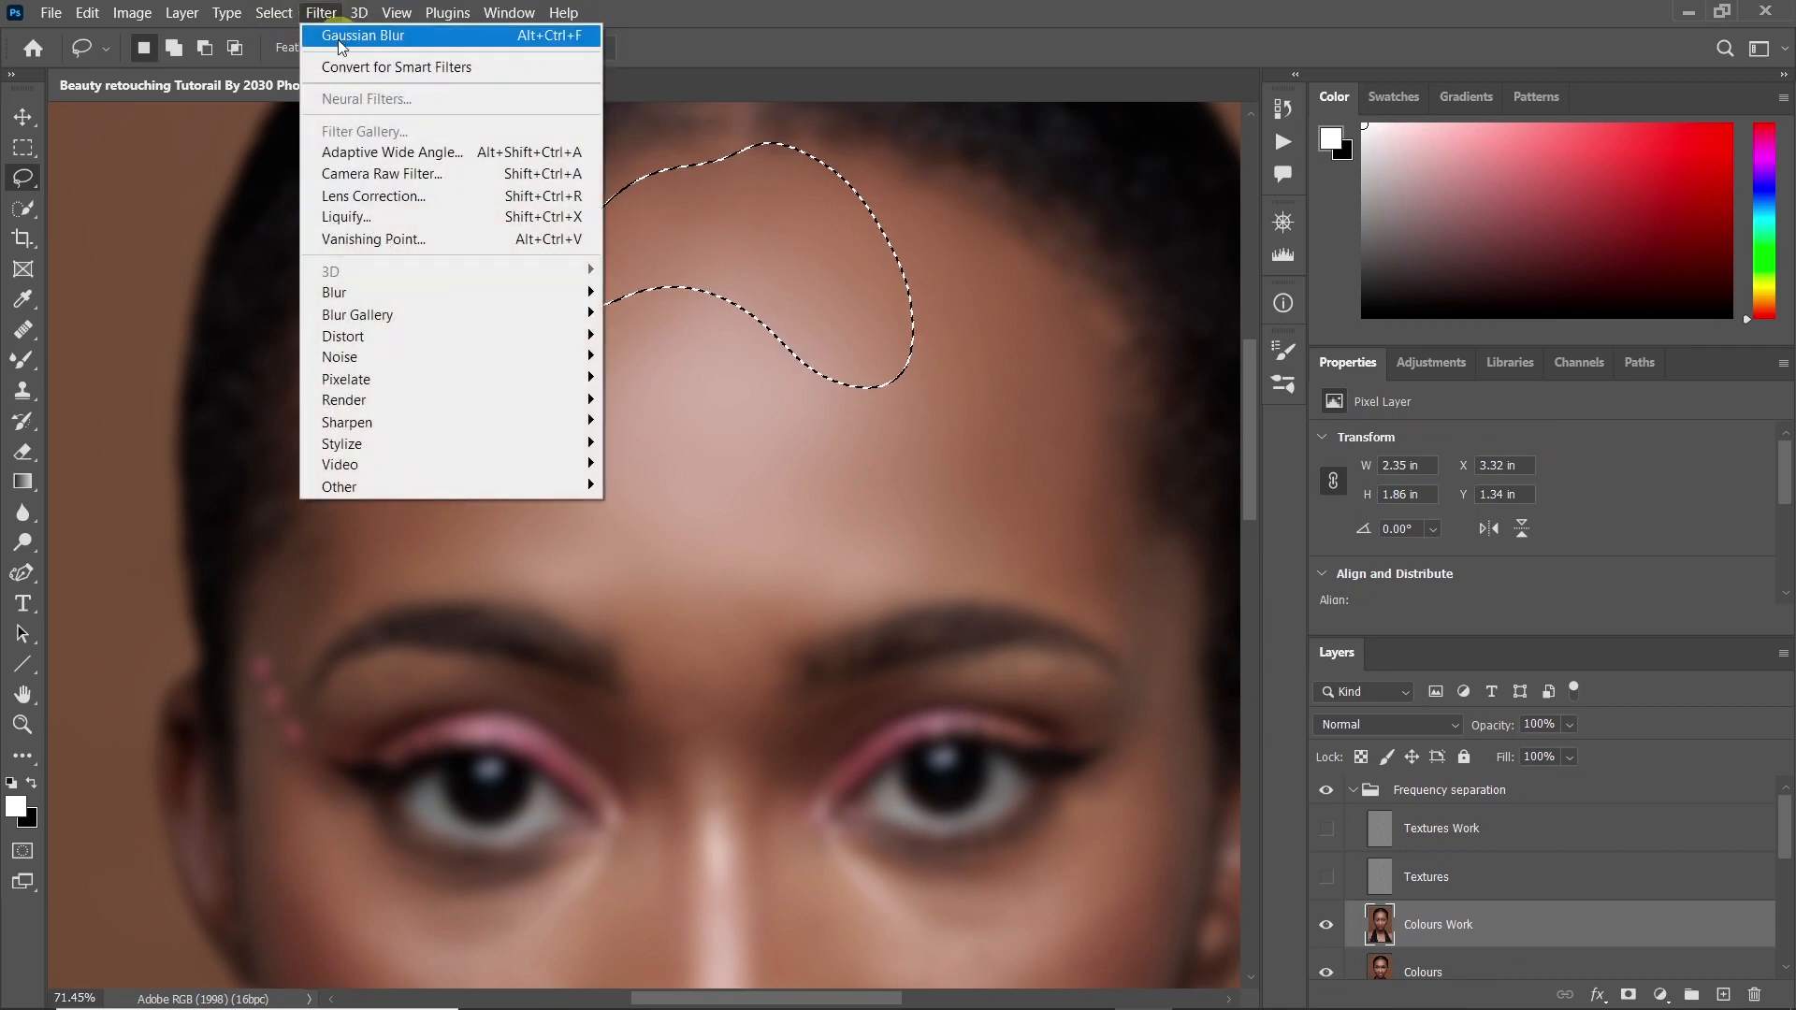
left_click(338, 38)
left_click(709, 455)
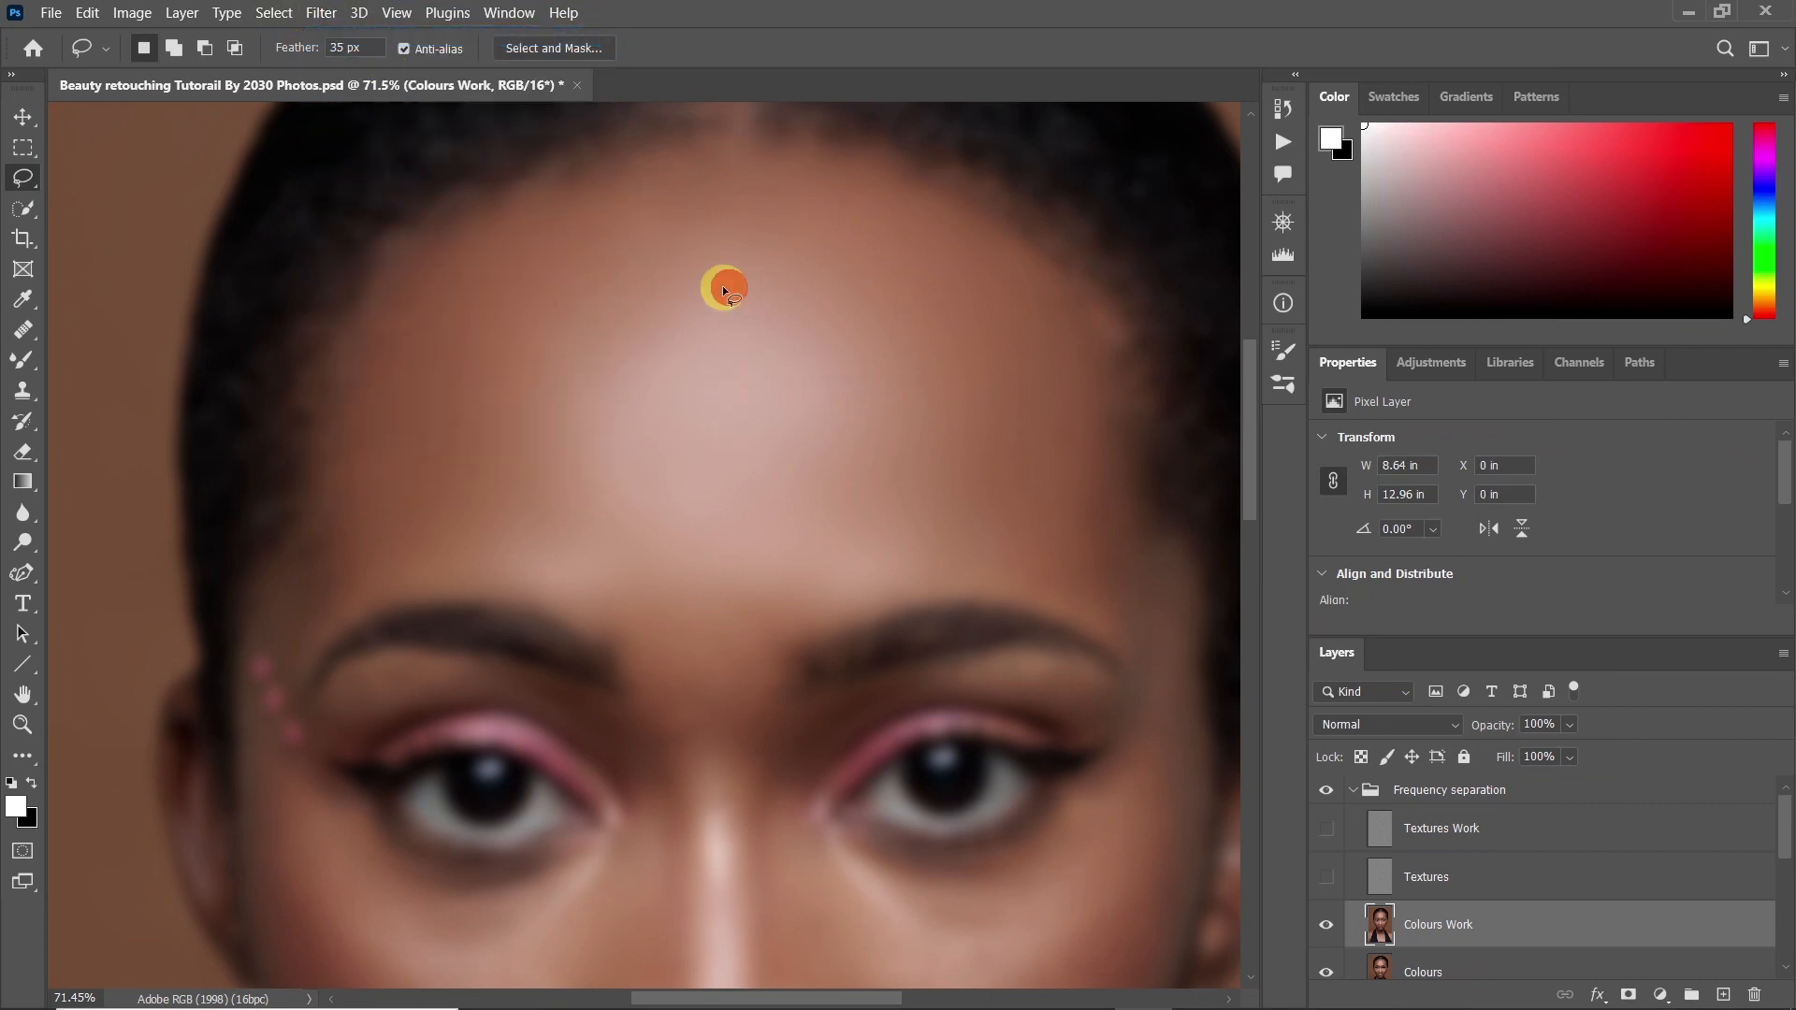
Lasso the core of the forehead highlight, about 2.05 by 1.84 in, and reapply the last Gaussian Blur three times
left_click_drag(838, 333, 813, 313)
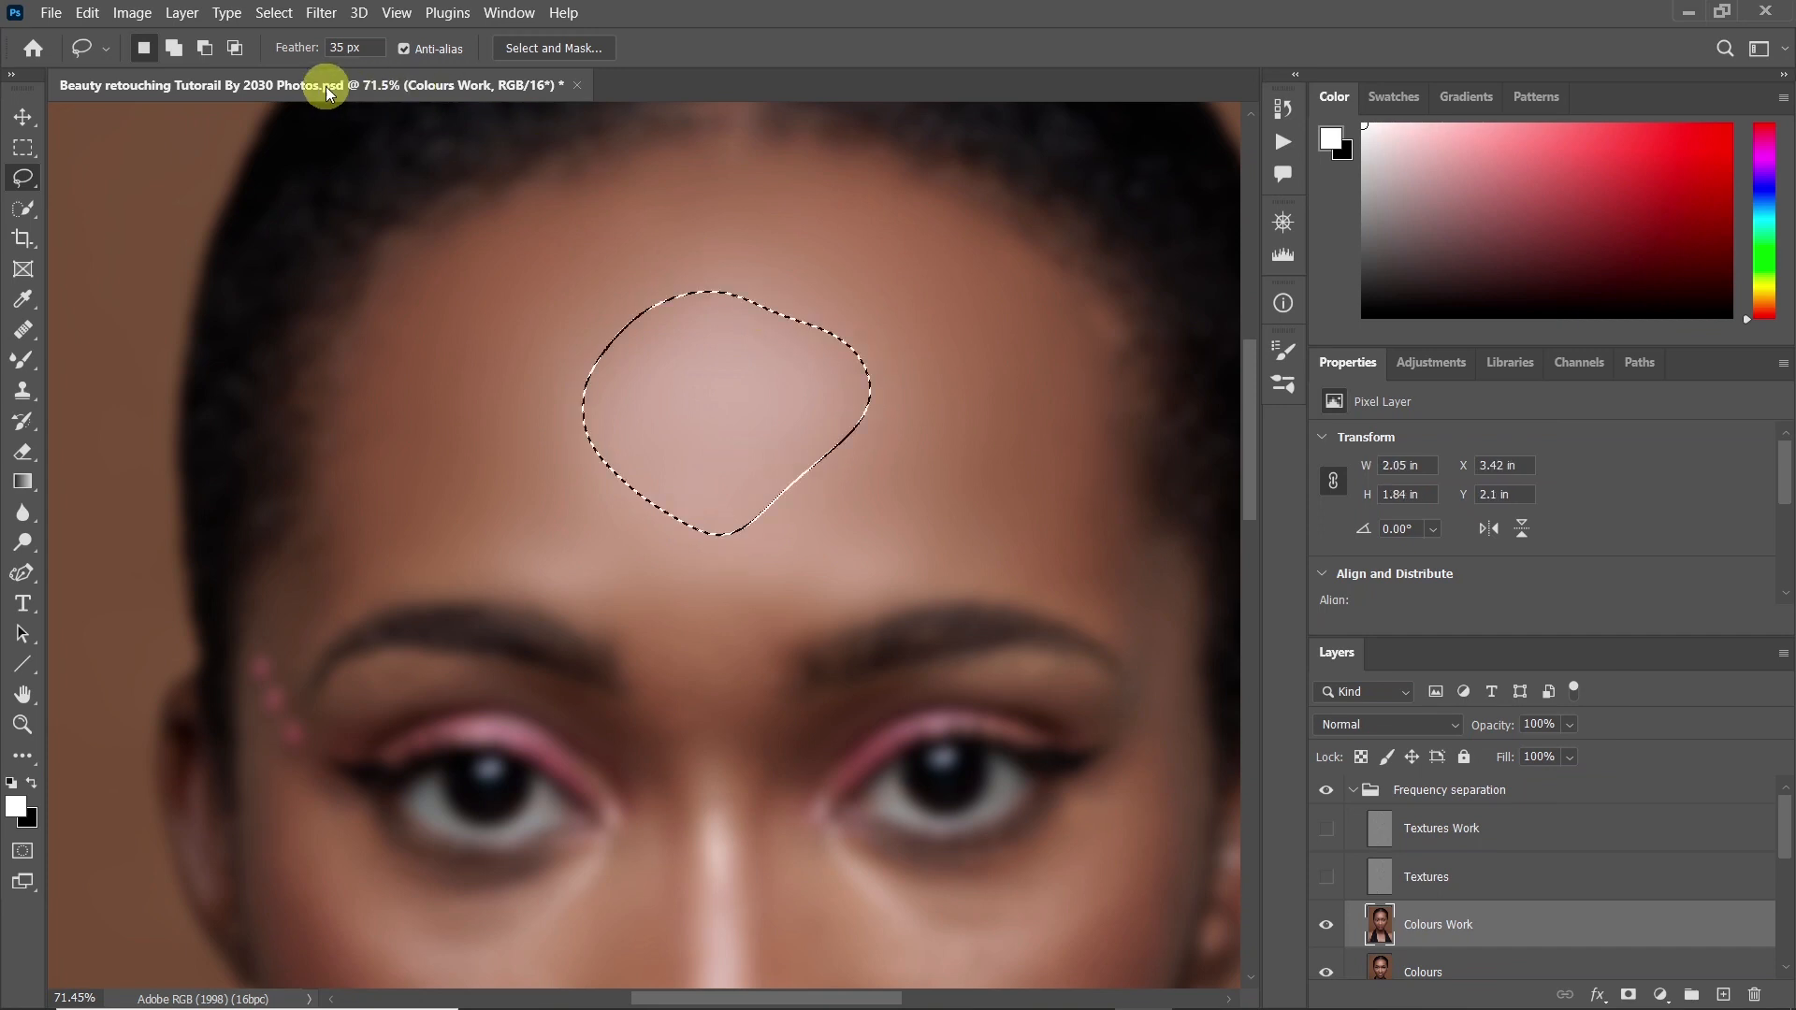
left_click(321, 12)
left_click(328, 35)
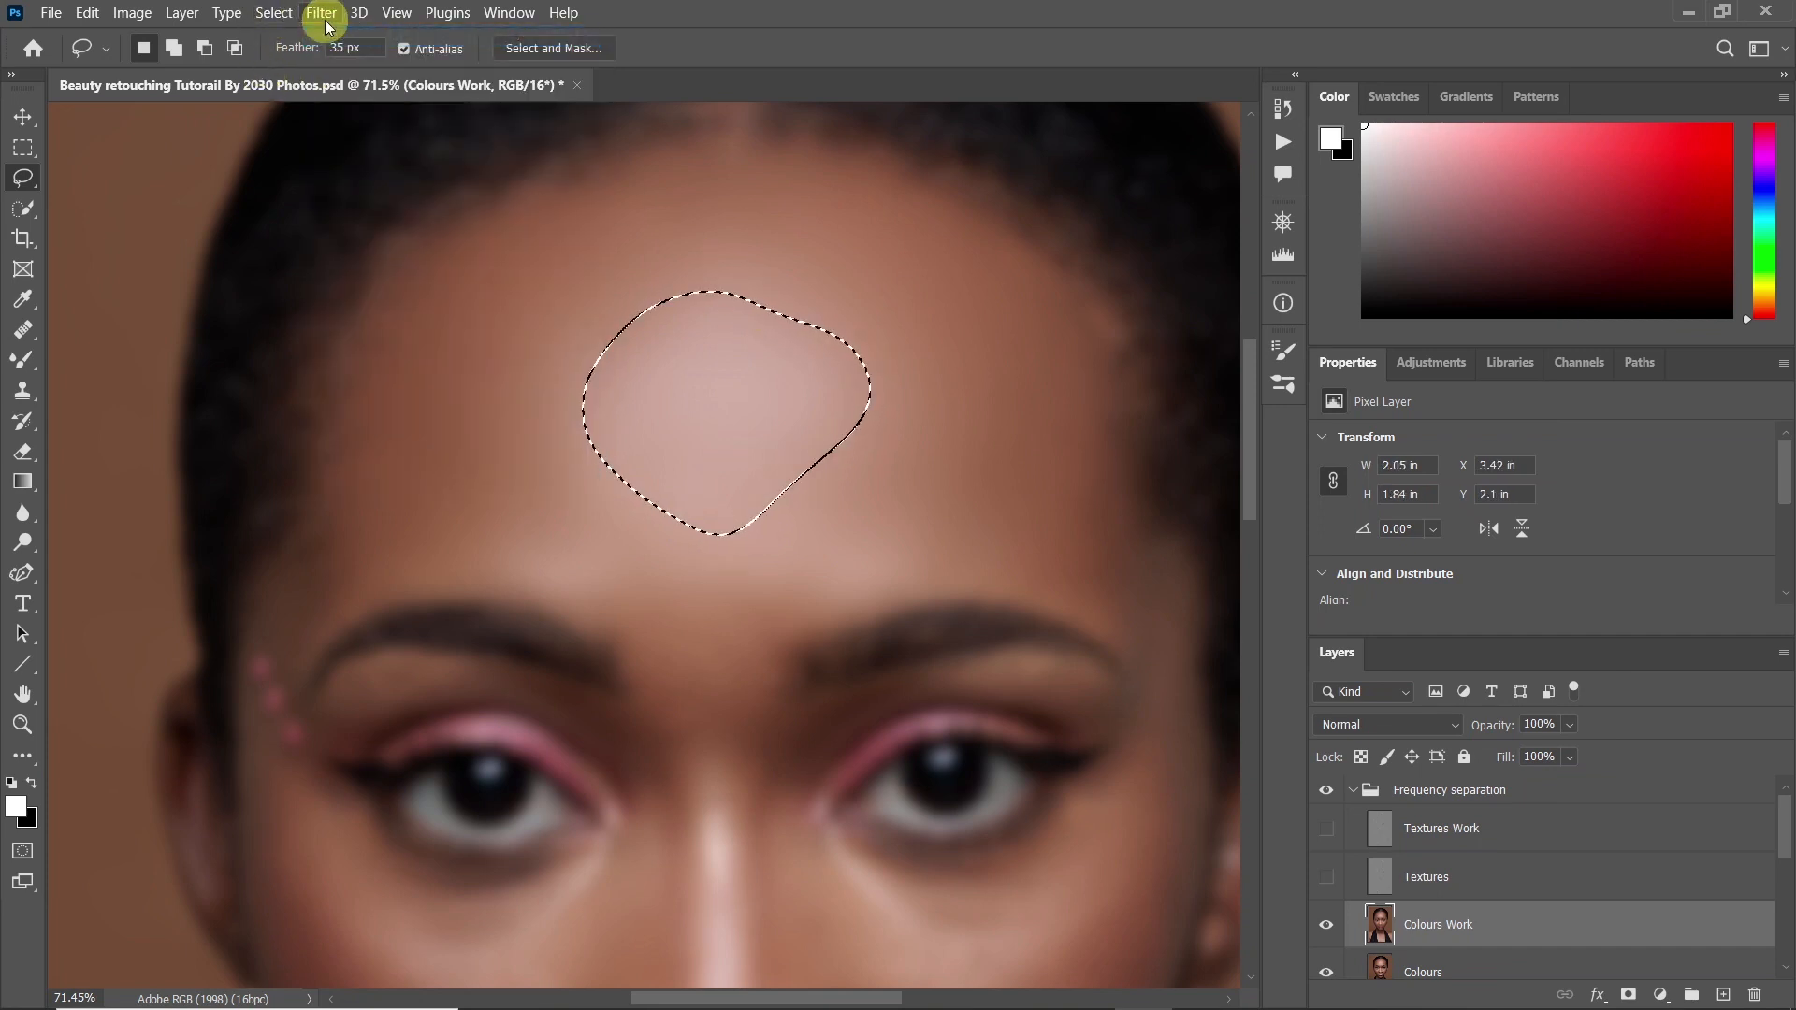
left_click(321, 12)
left_click(327, 36)
left_click(321, 13)
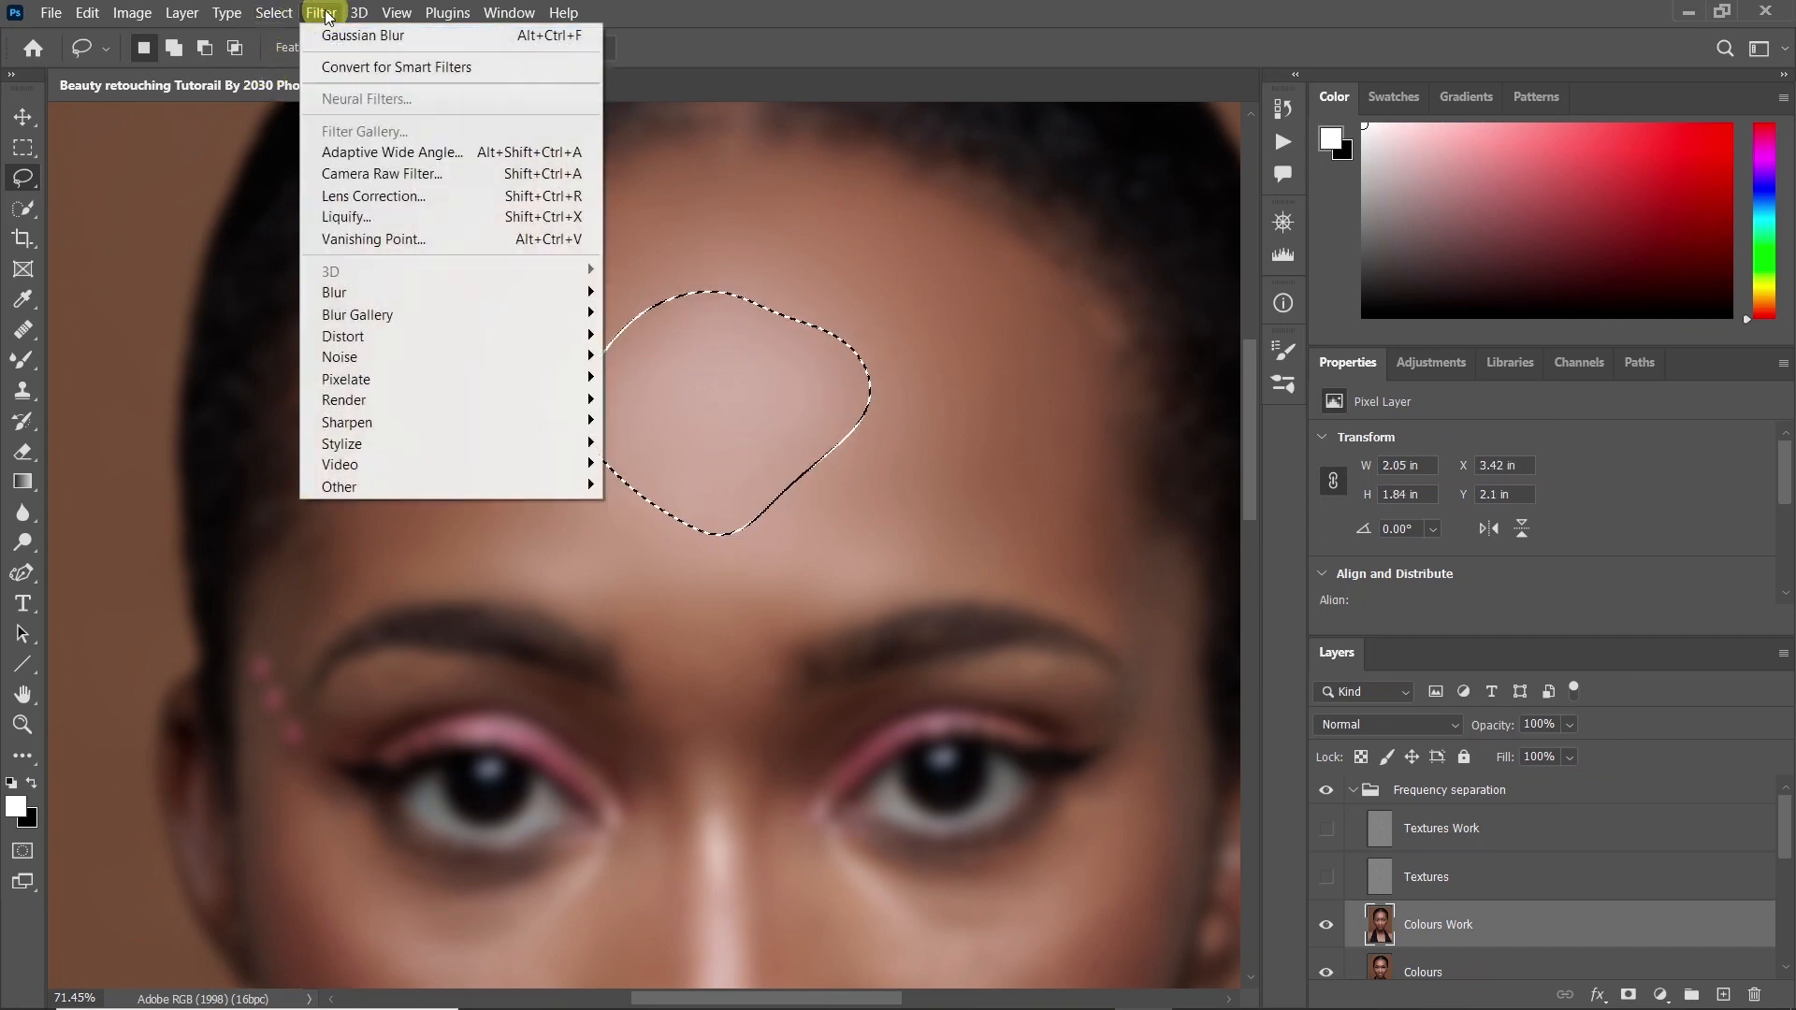
left_click(327, 36)
Show the Textures Work layer to examine the smoothed forehead with its skin texture, and hide the layer again
key("z")
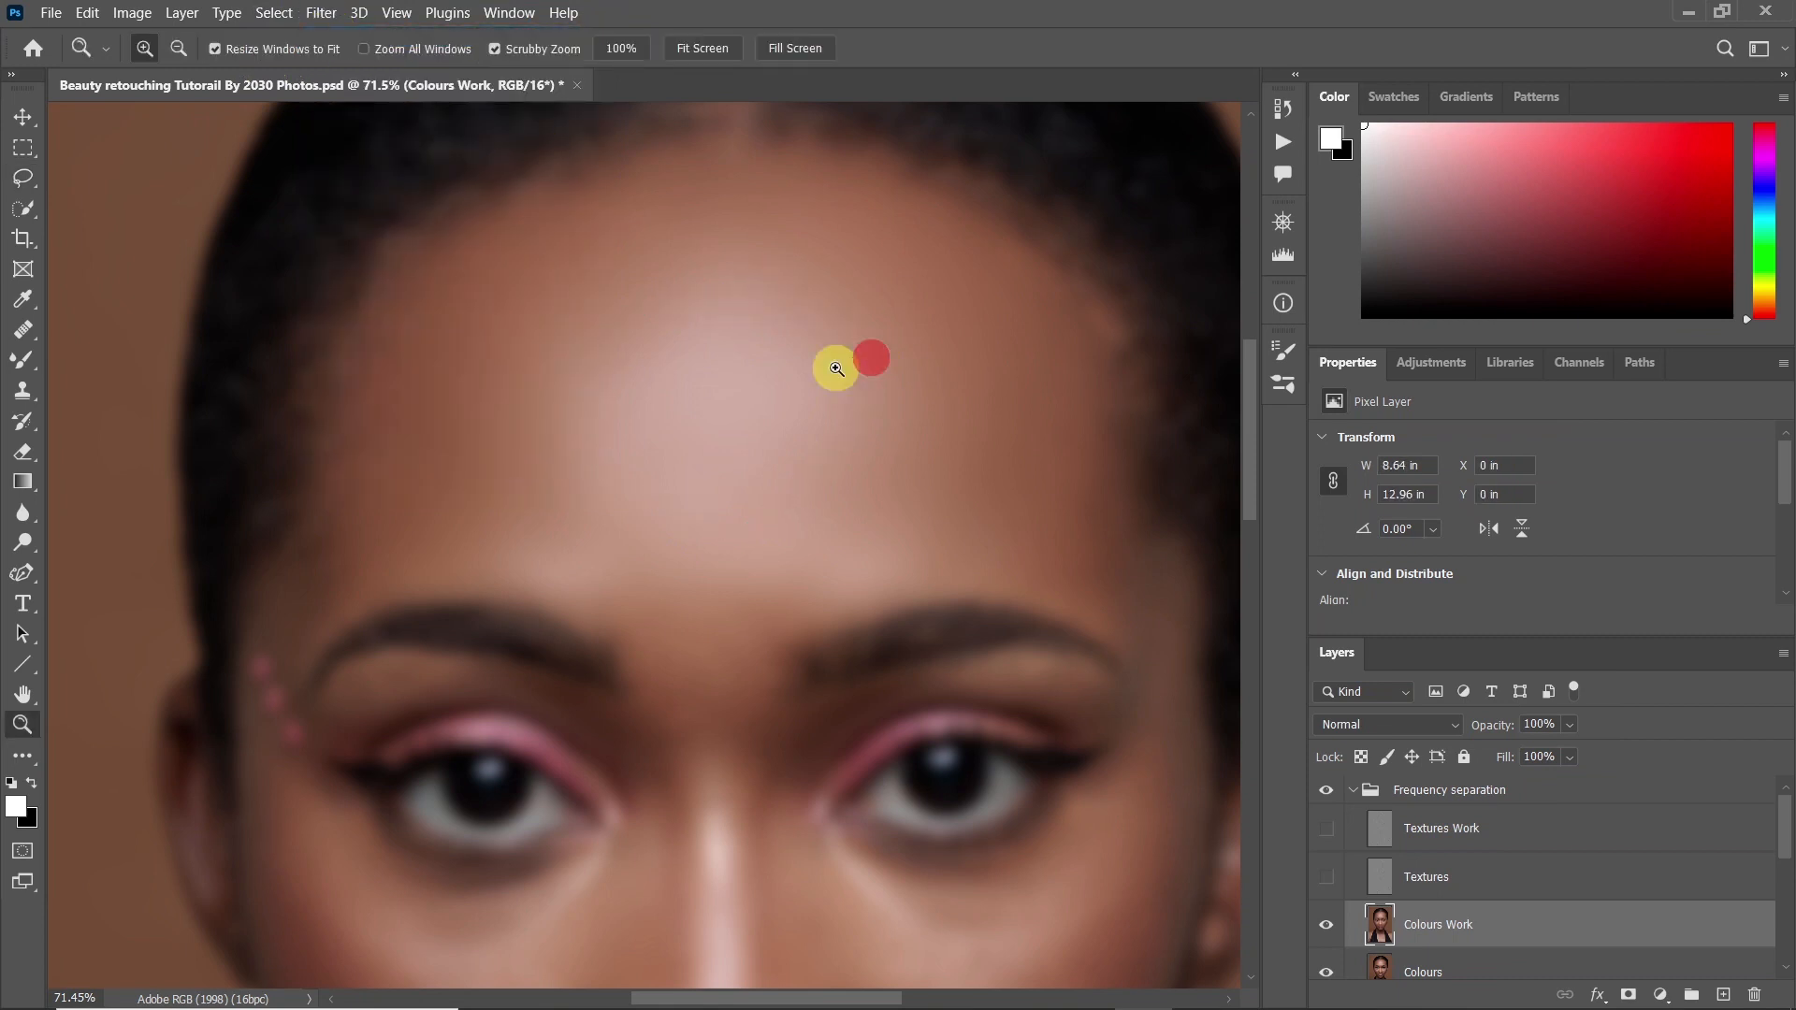
left_click_drag(833, 364, 801, 404)
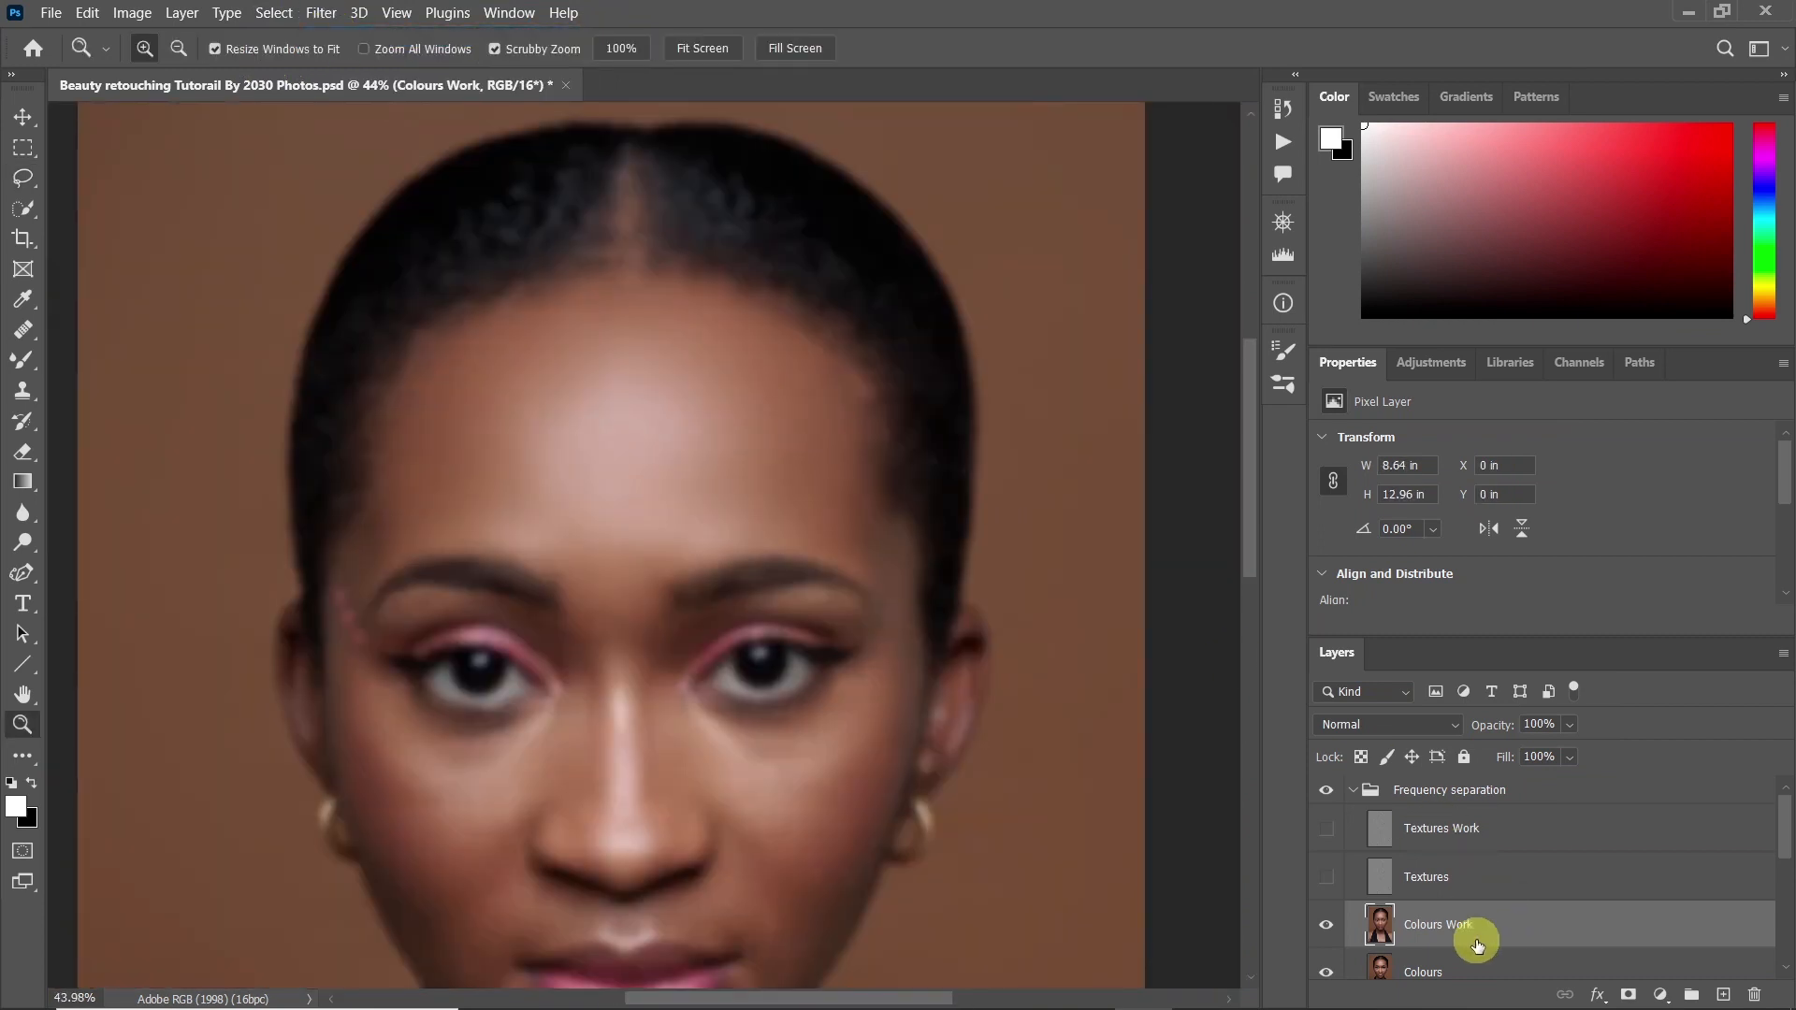
left_click(1319, 825)
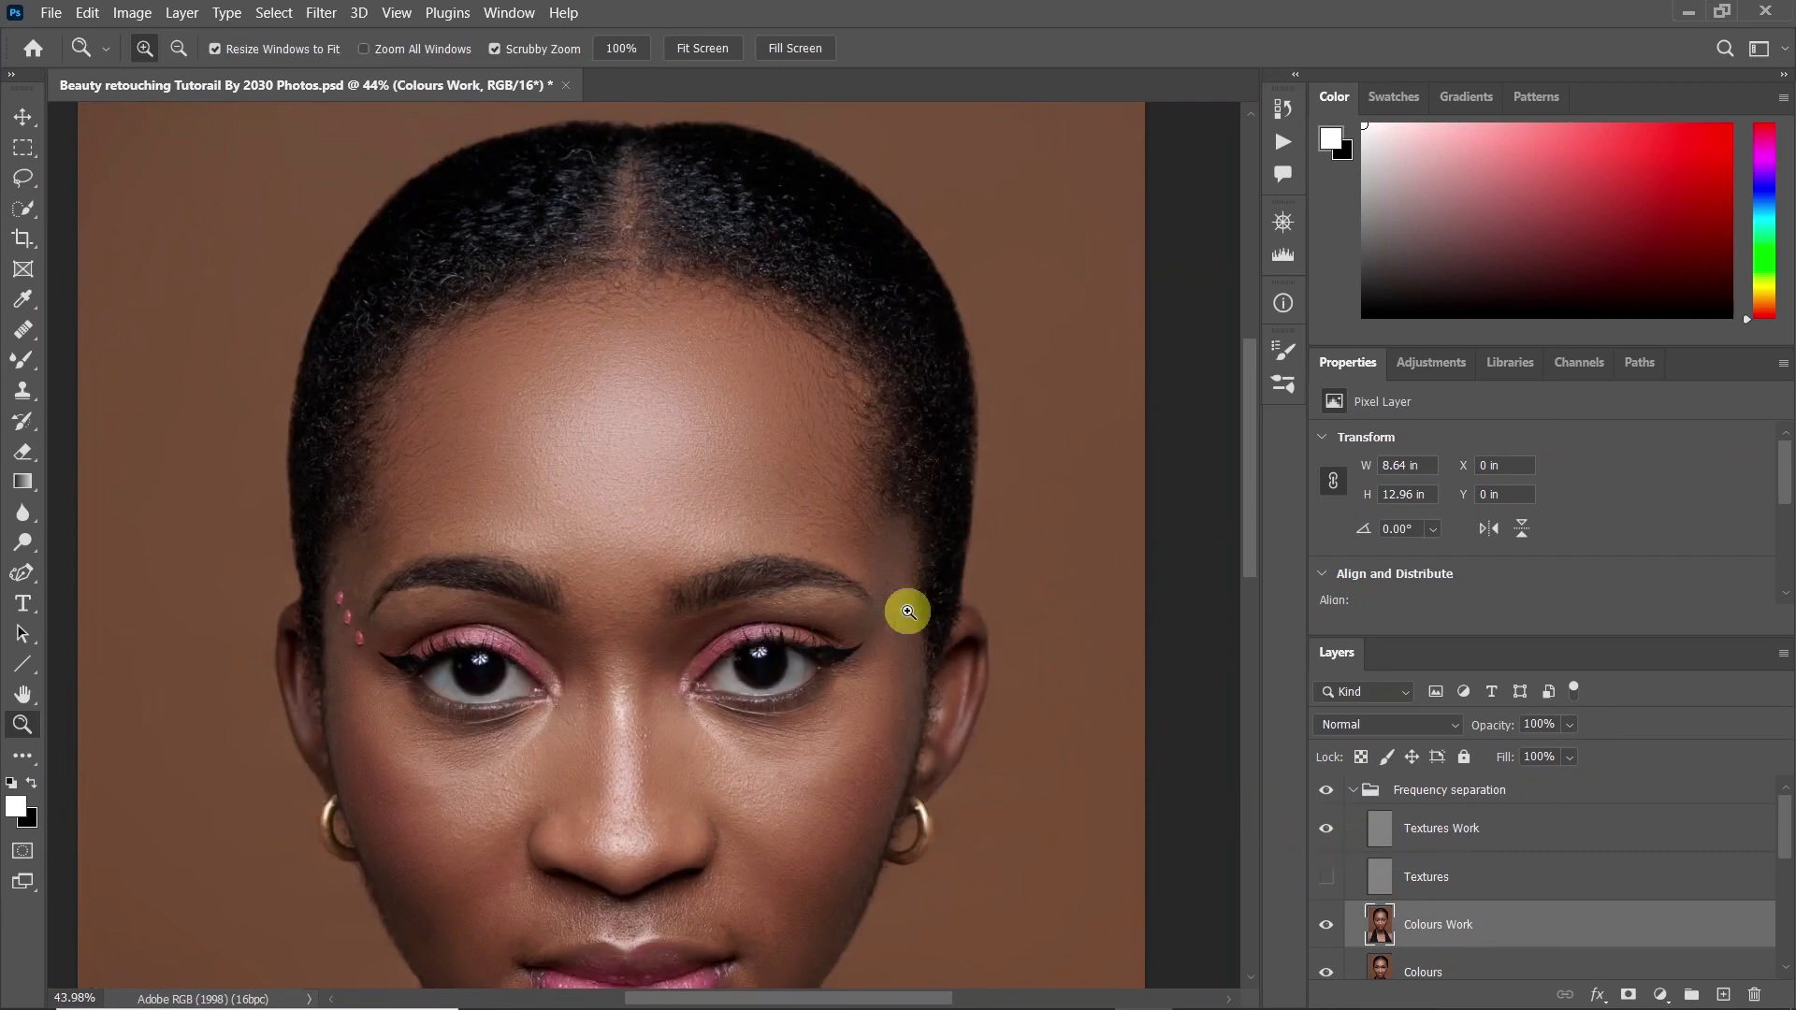
left_click_drag(653, 473, 688, 442)
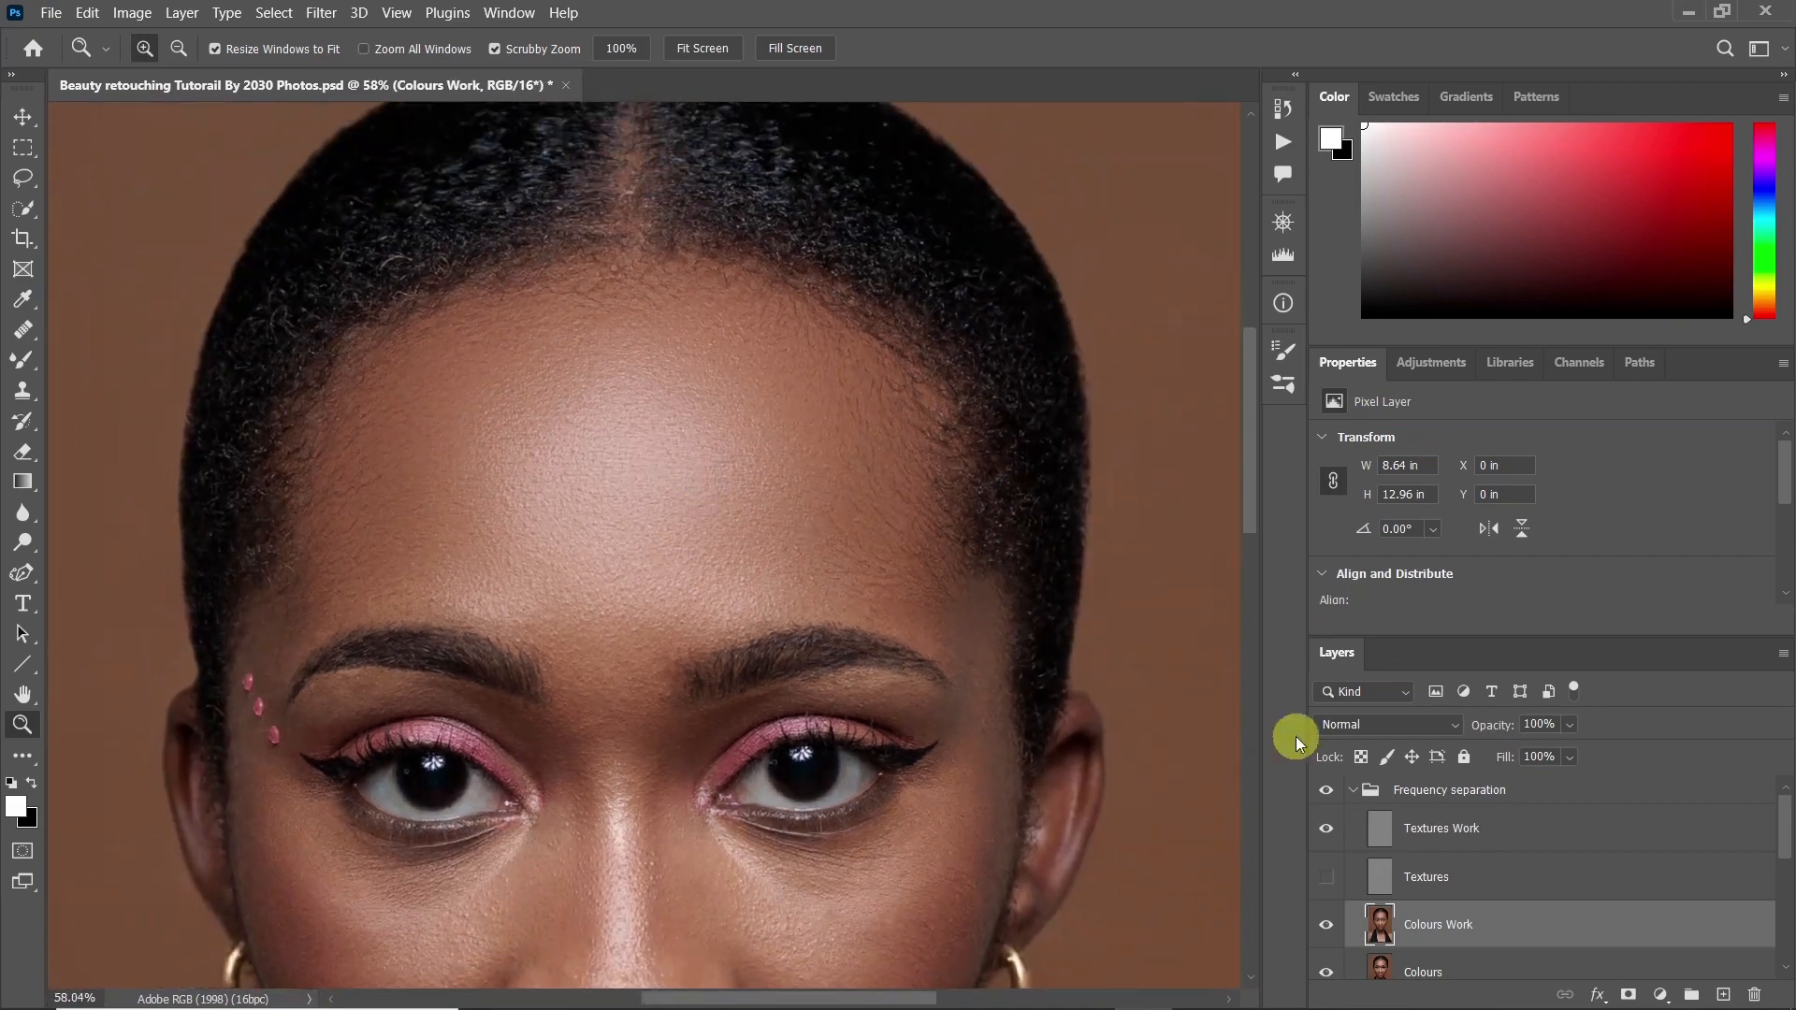
left_click(1336, 837)
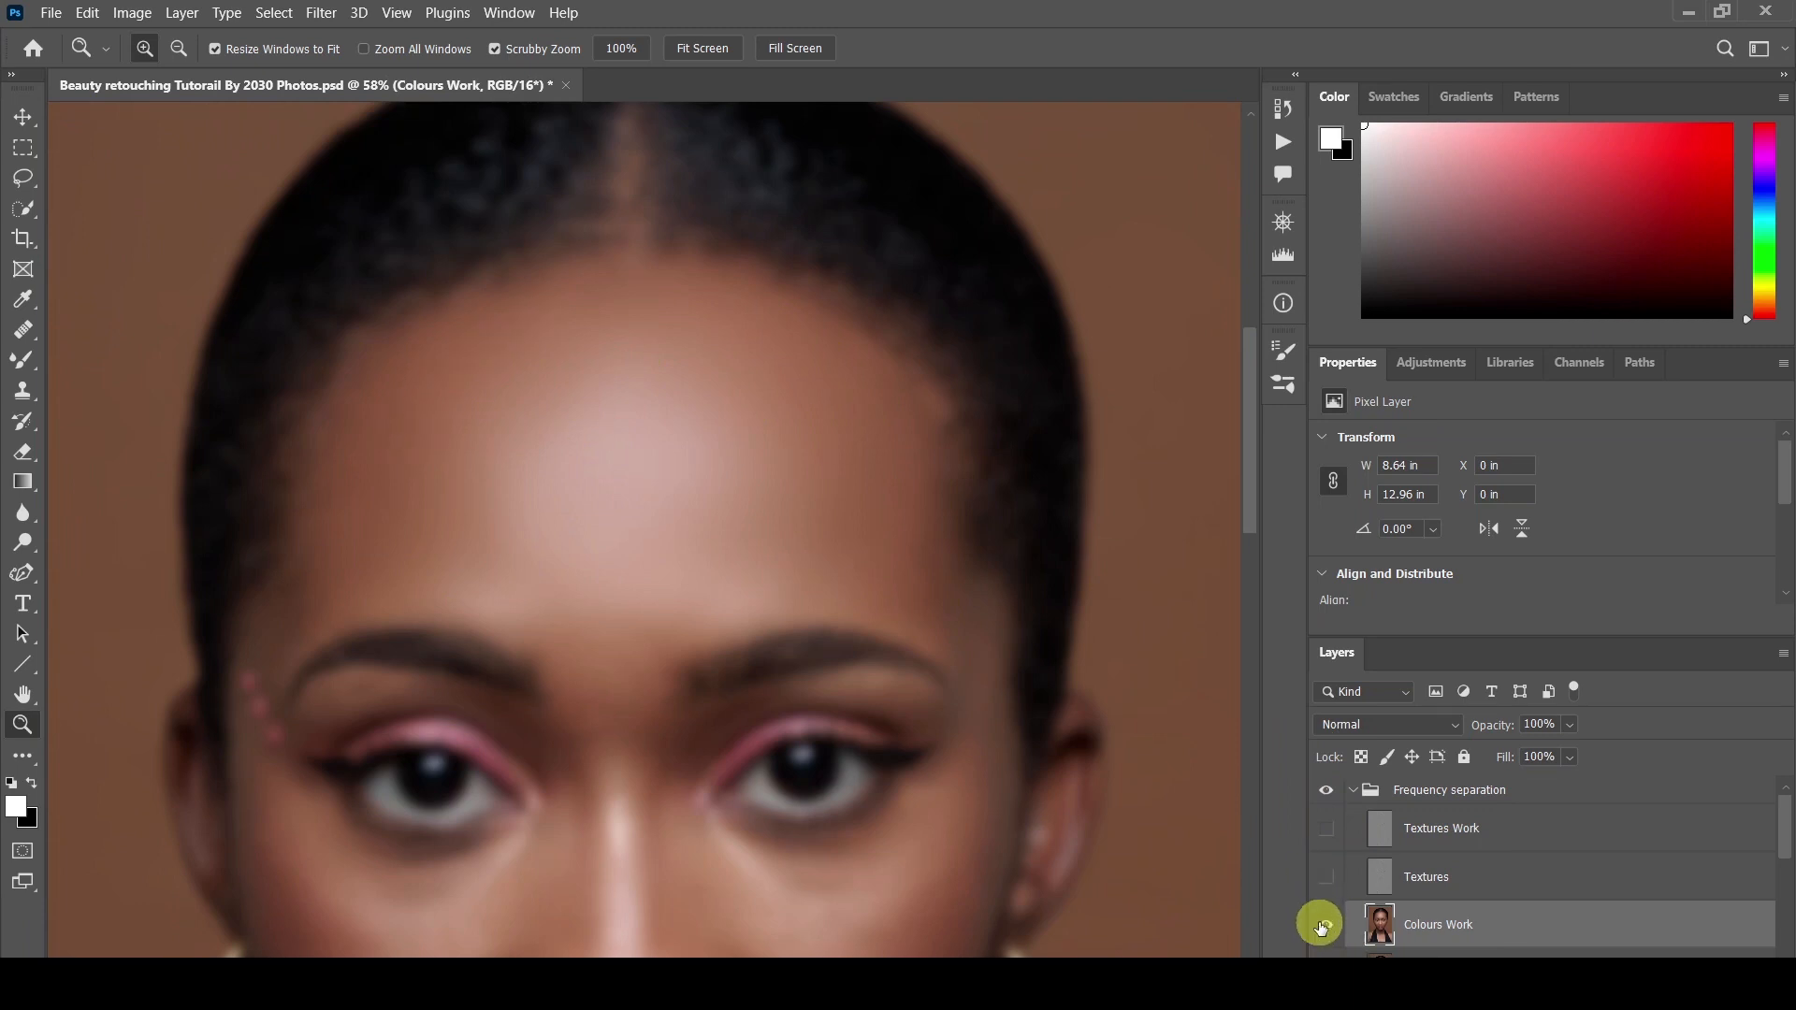
Compare the forehead before and after by toggling the Colours Work layer's visibility, and recheck it with Textures Work briefly shown
left_click(1321, 926)
left_click(1321, 926)
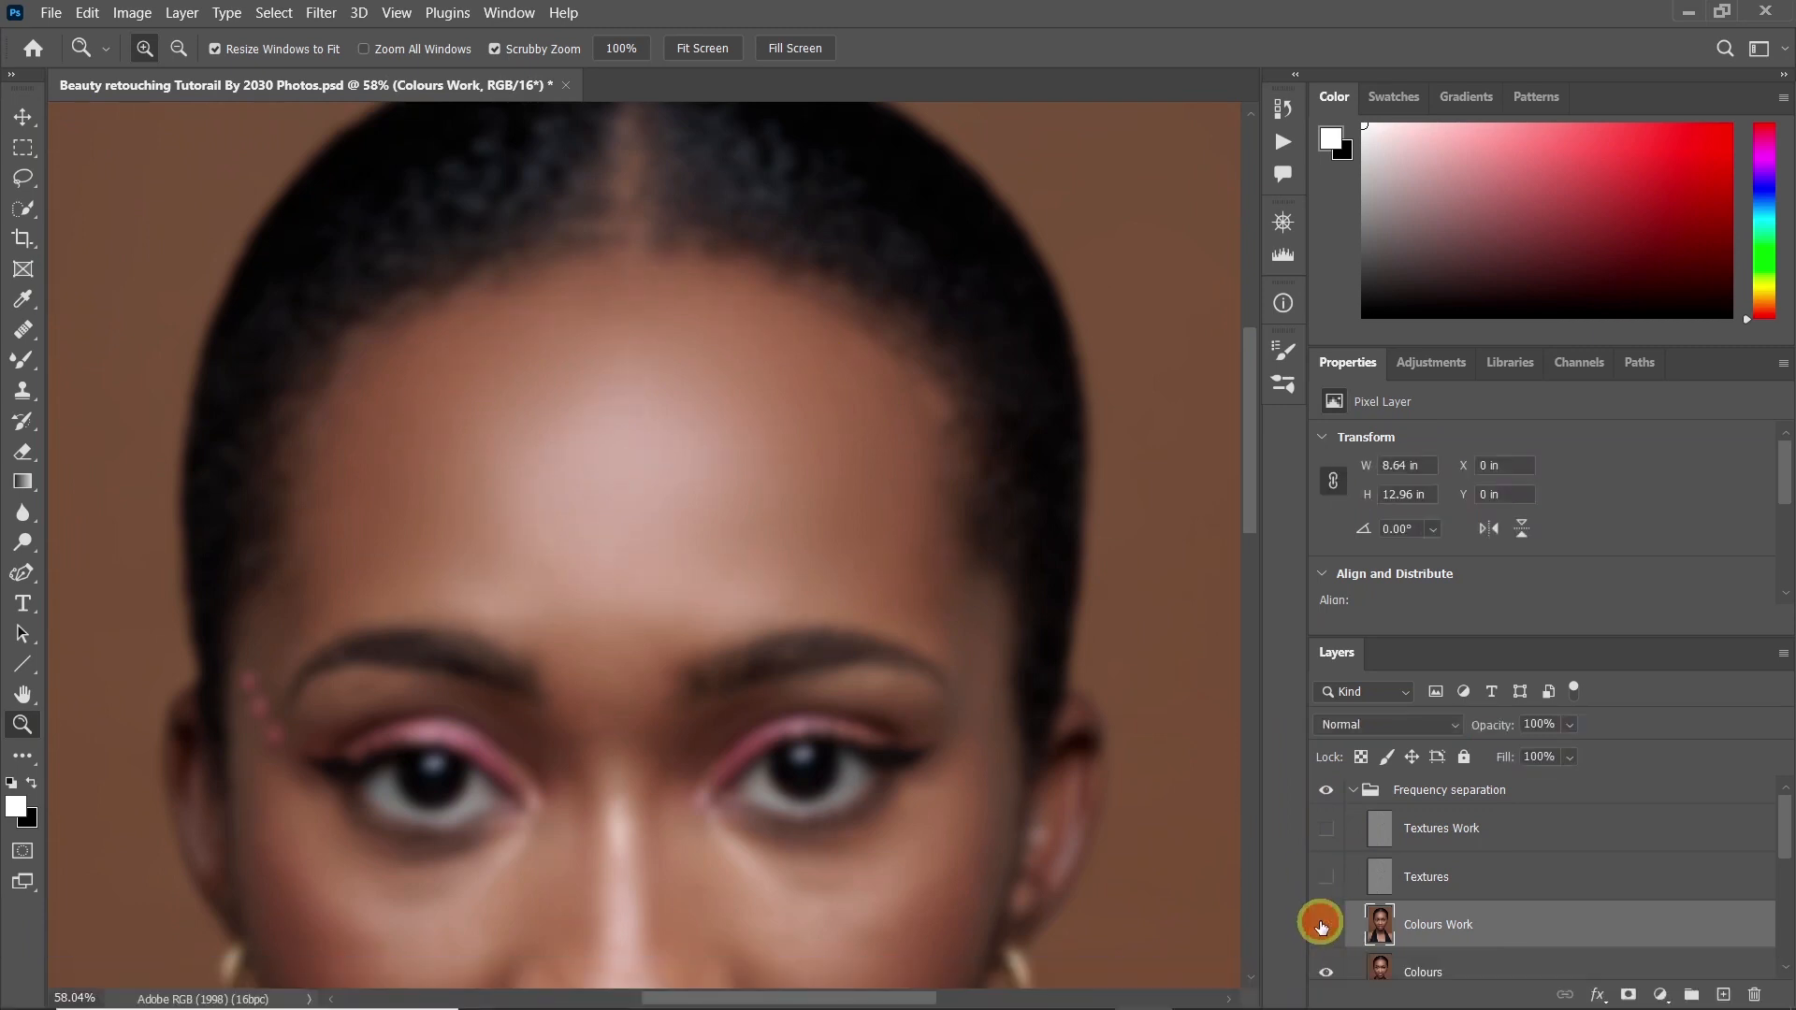
left_click(1321, 927)
left_click(1321, 926)
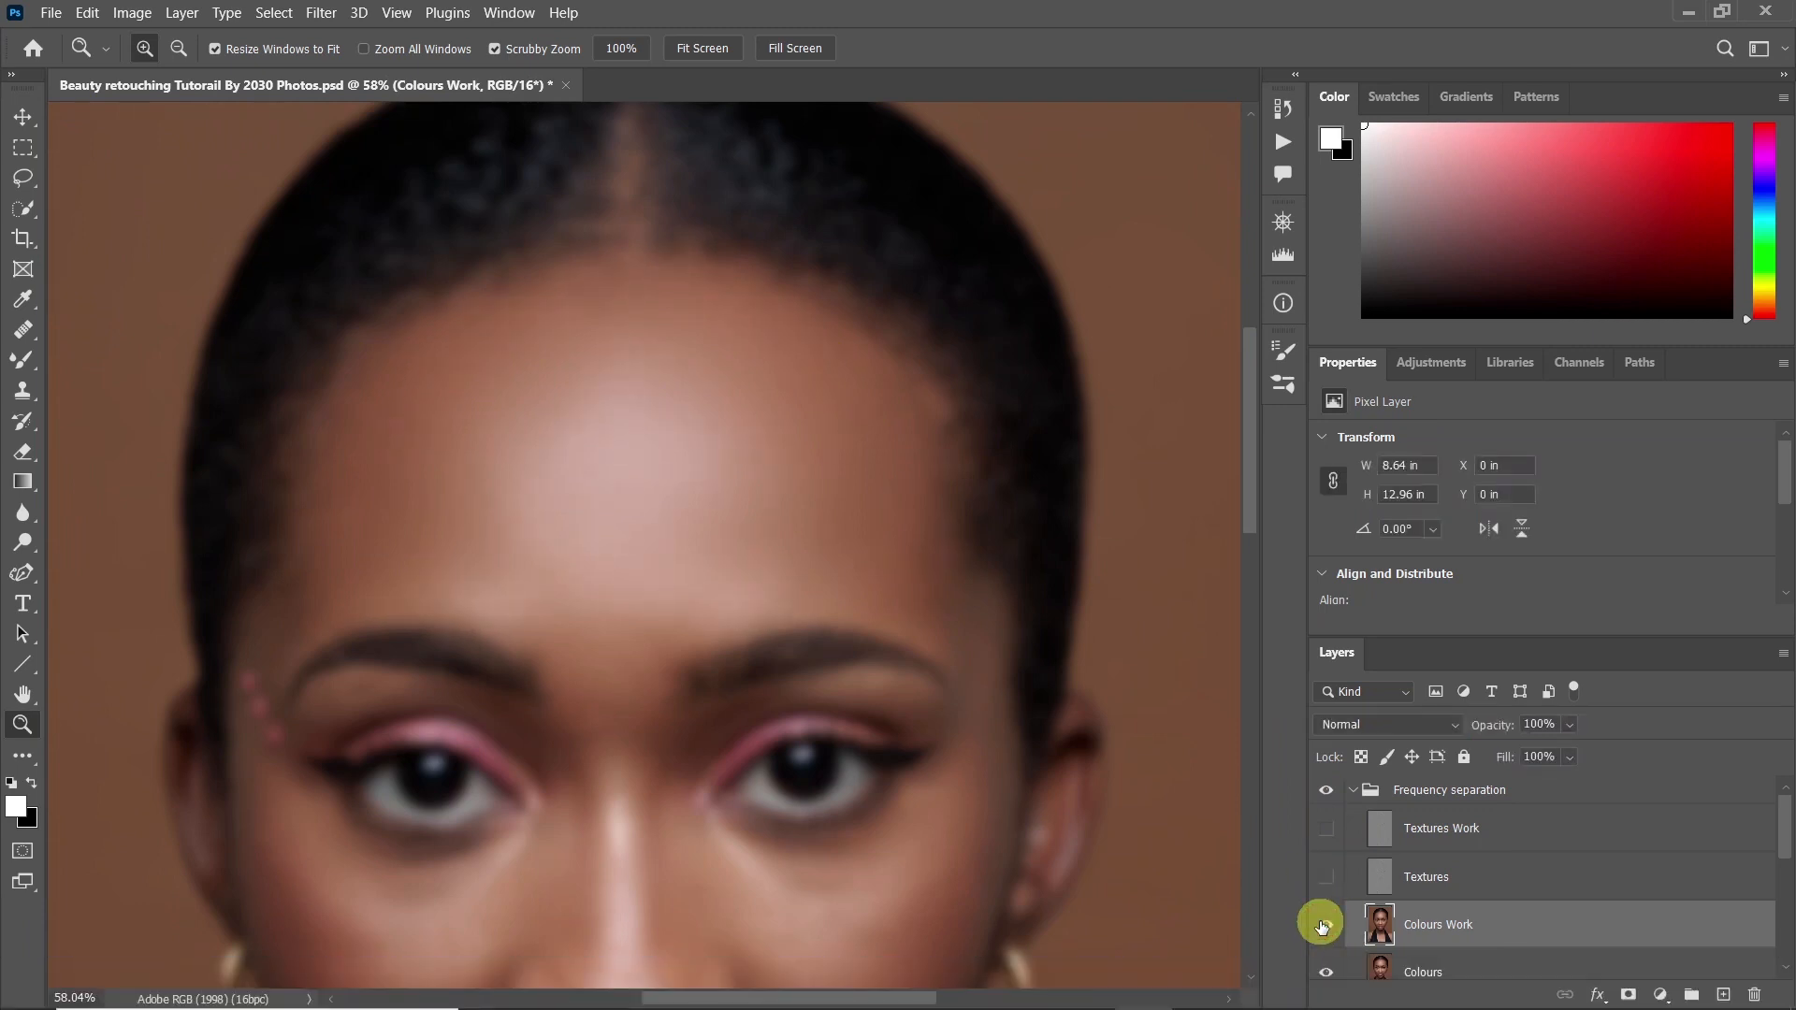
left_click(1327, 829)
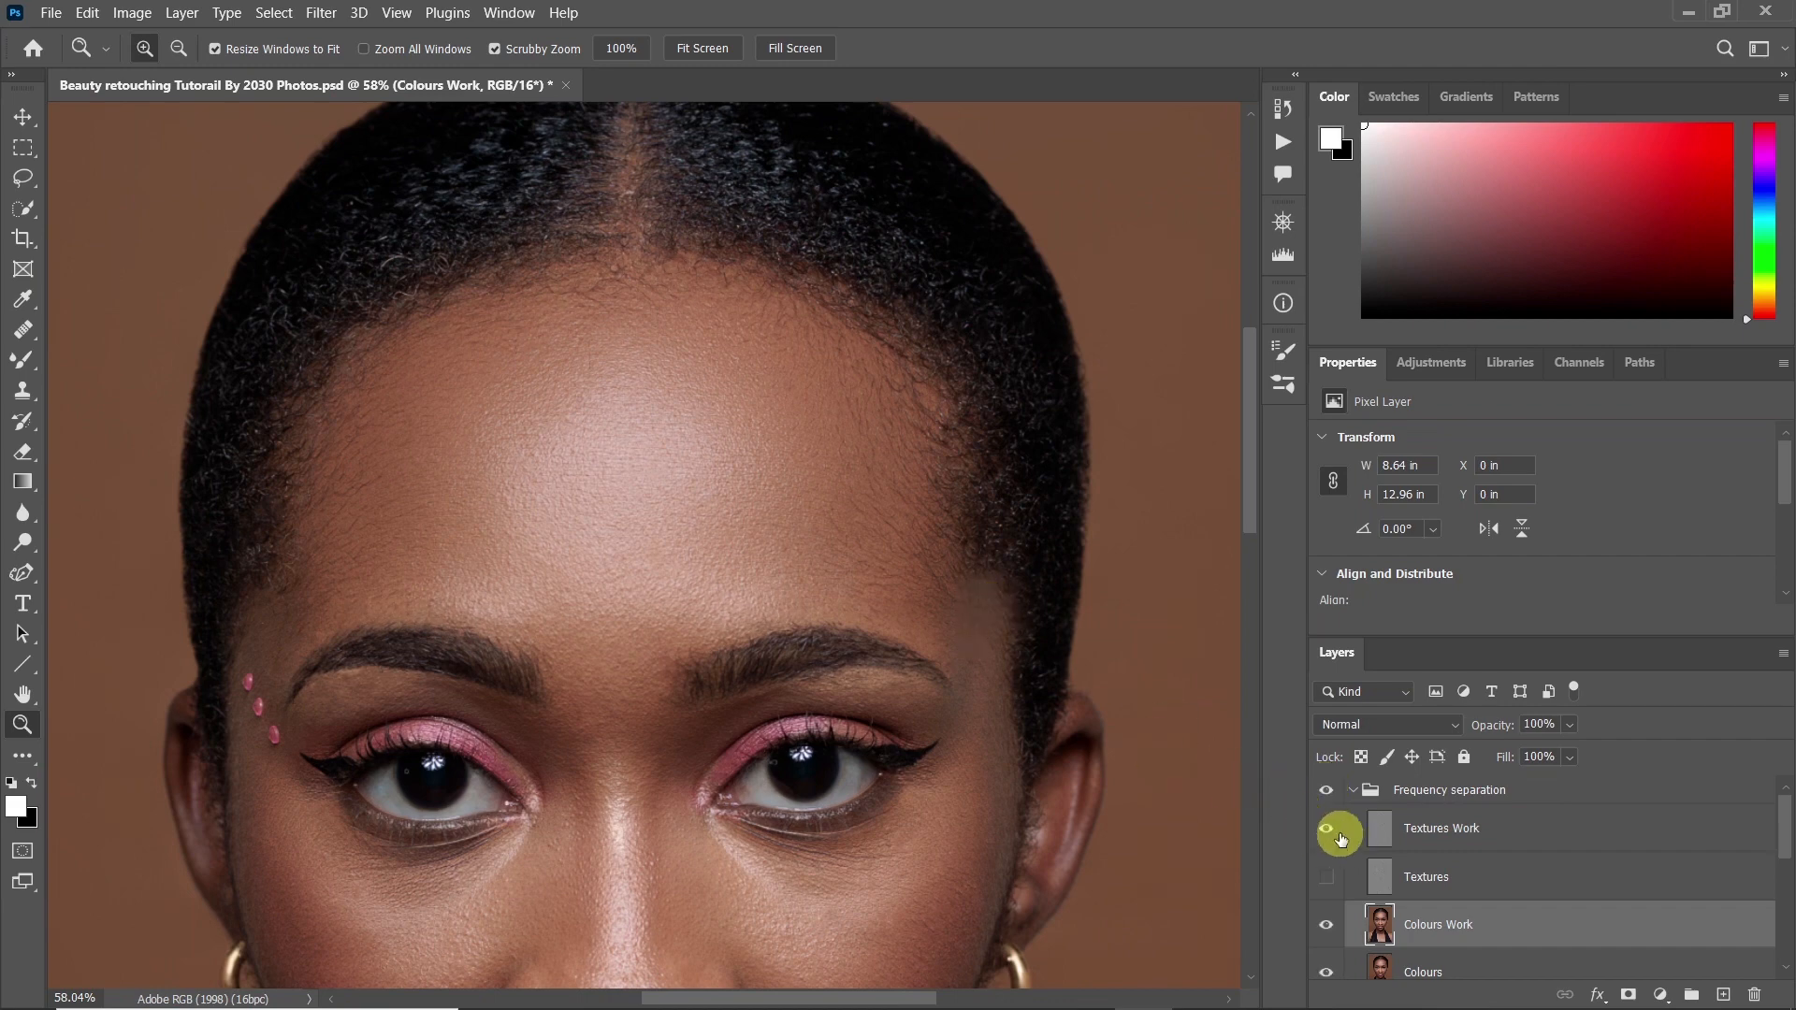
left_click(1332, 835)
Lasso the right temple above the brow tail, about 1.7 by 1.94 in, with 35 px feather and reapply the last Gaussian Blur
left_click_drag(822, 529, 786, 553)
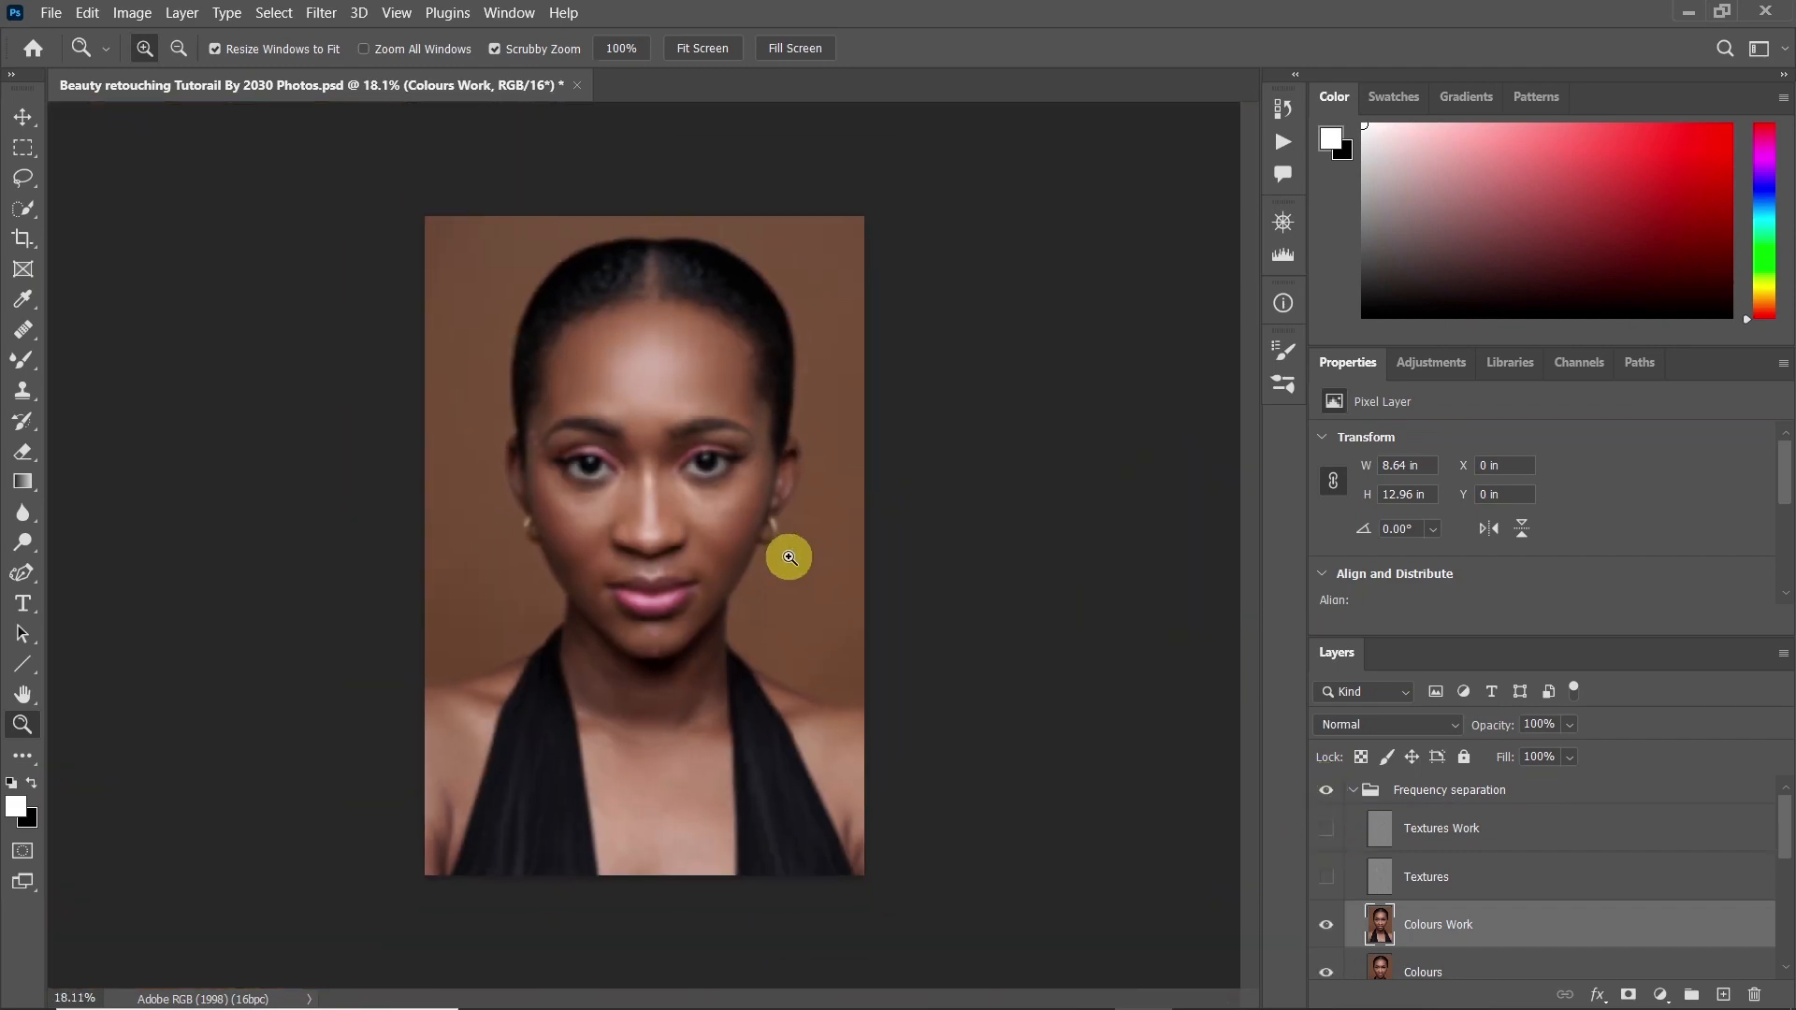
left_click_drag(666, 332, 728, 485)
key("l")
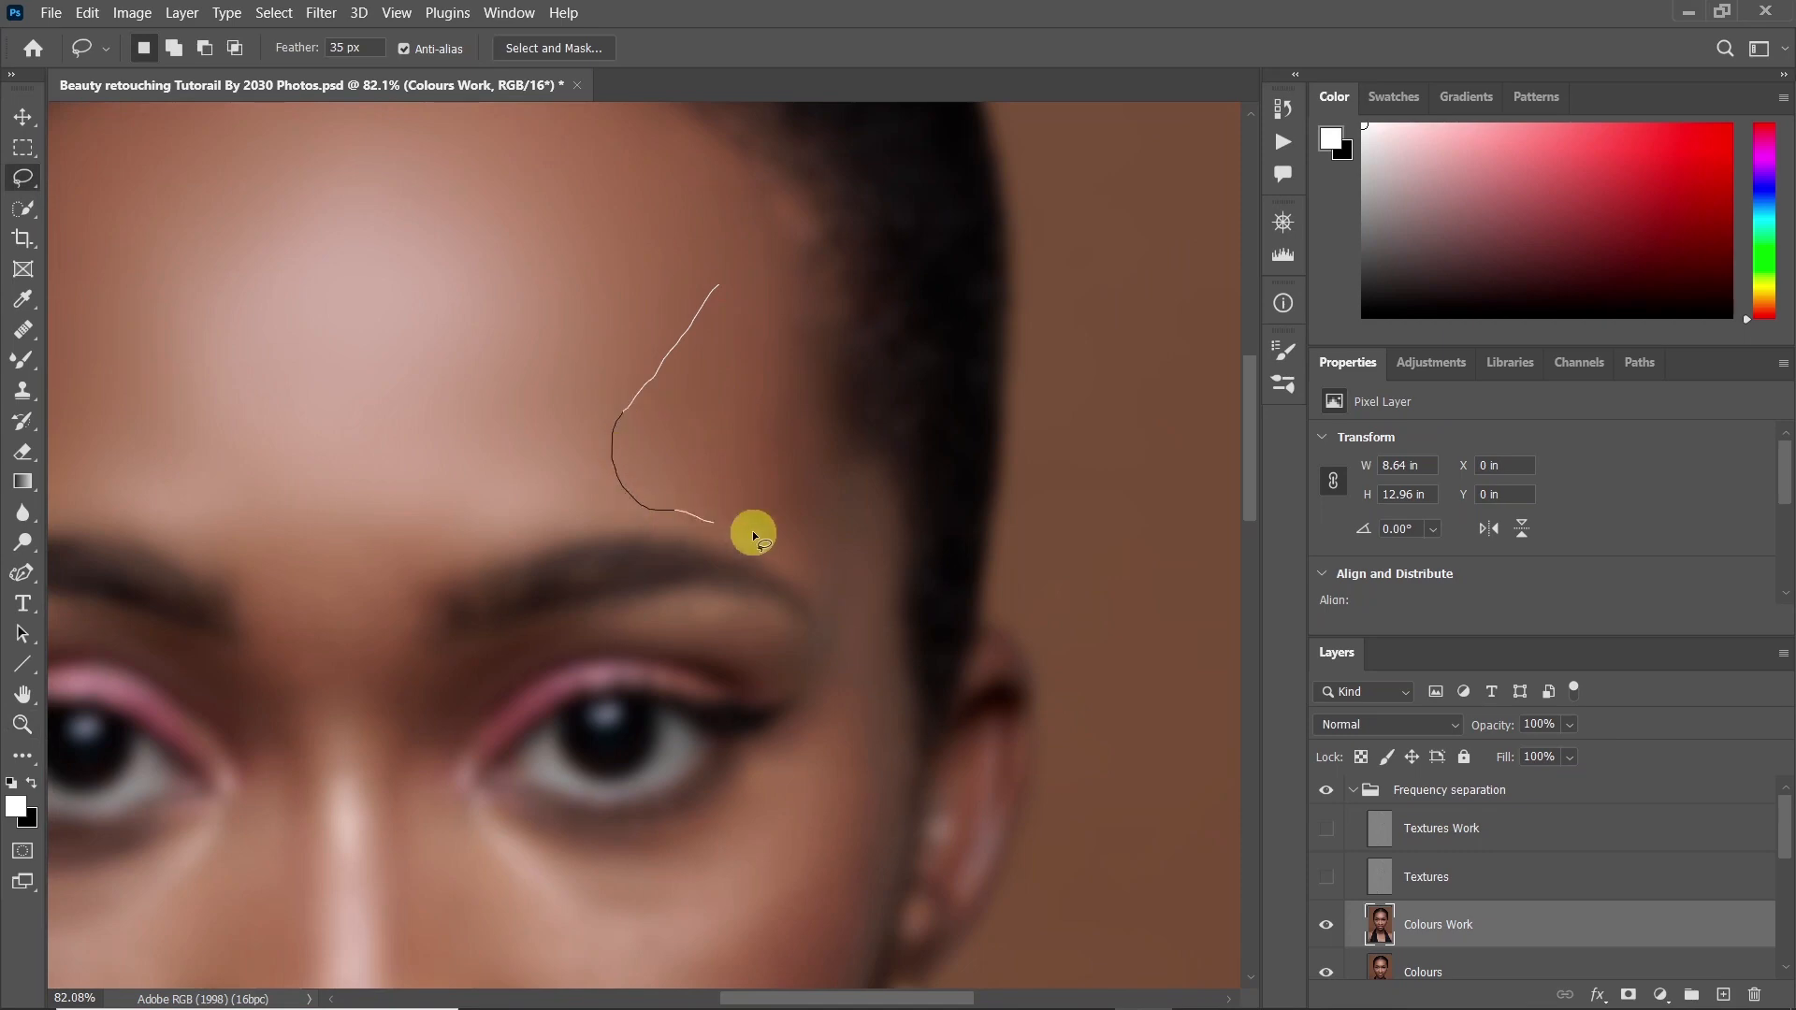
left_click_drag(737, 271, 747, 299)
left_click(320, 14)
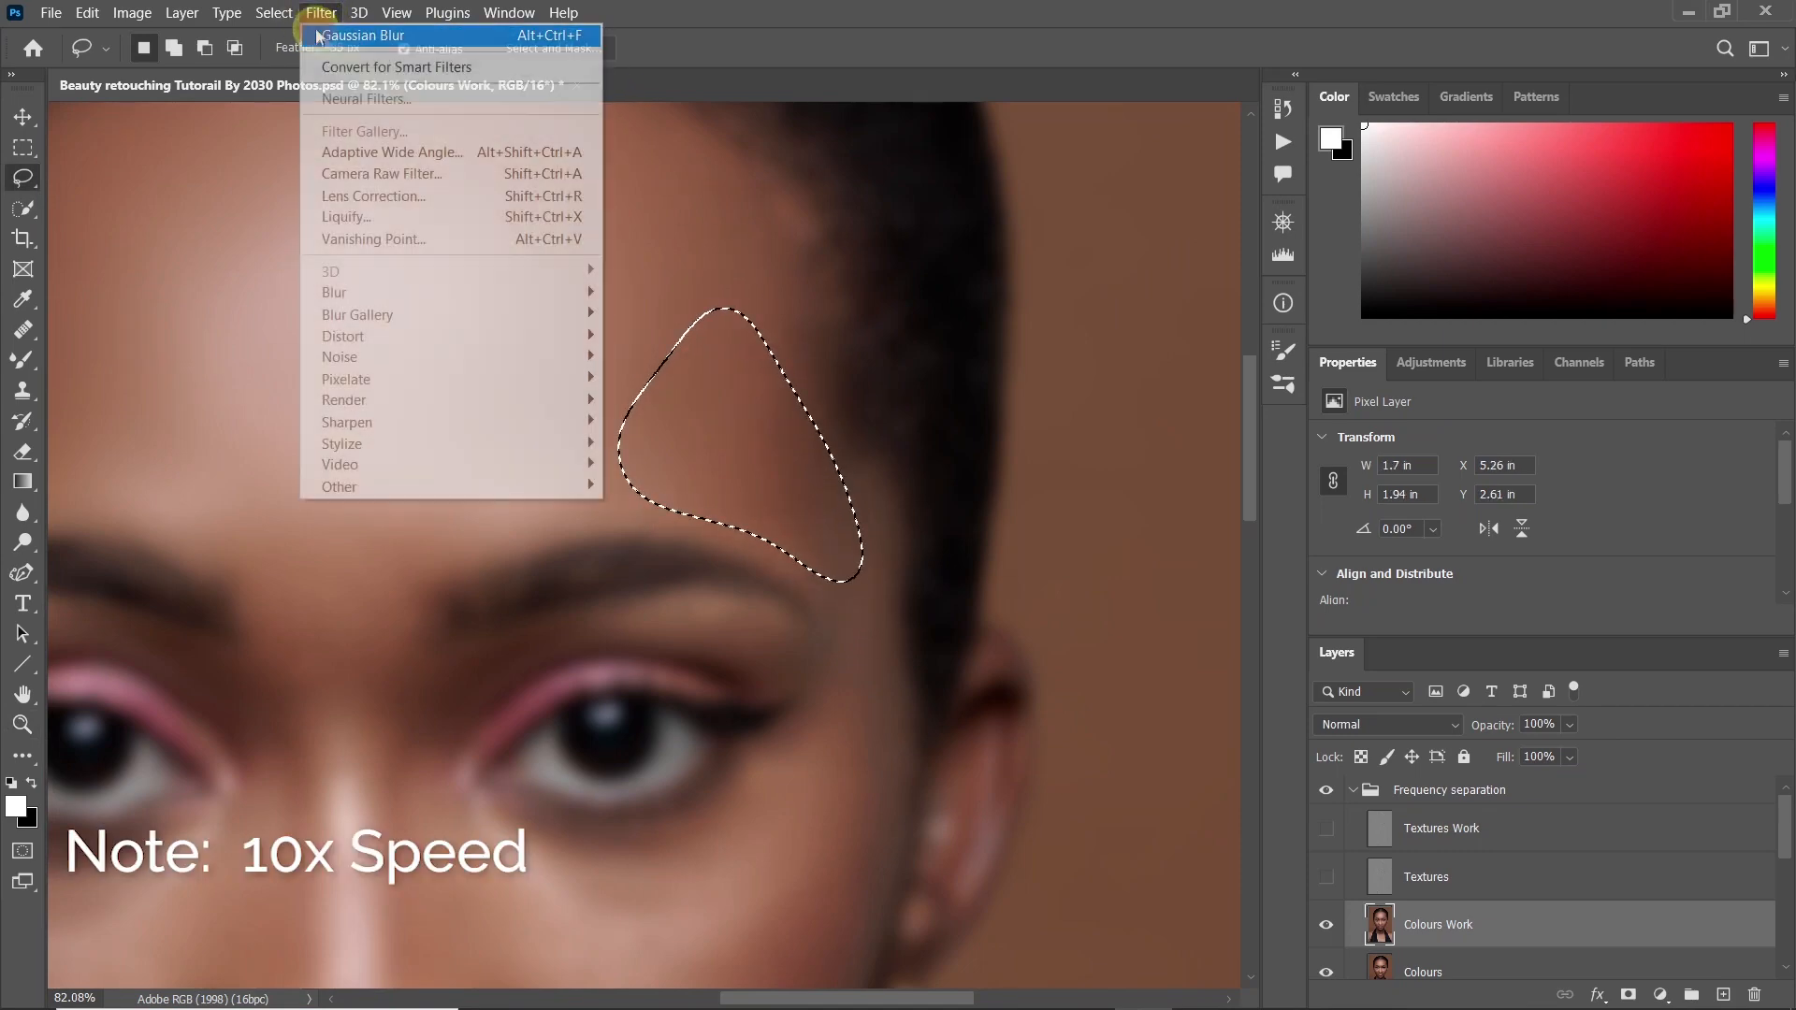
left_click(323, 36)
Lasso further transition areas on the right side of the face and reapply the last Gaussian Blur to each
left_click_drag(655, 654, 660, 388)
left_click_drag(870, 281, 879, 271)
left_click(320, 14)
left_click(327, 35)
left_click_drag(561, 589, 570, 580)
left_click(321, 13)
left_click(327, 35)
Lasso the skin under the right eye, about 1.99 by 1.51 in, reapply Gaussian Blur repeatedly, and deselect
left_click_drag(473, 538, 552, 520)
left_click(321, 13)
left_click(328, 36)
left_click(320, 13)
left_click(327, 38)
key("ctrl+d")
left_click(321, 13)
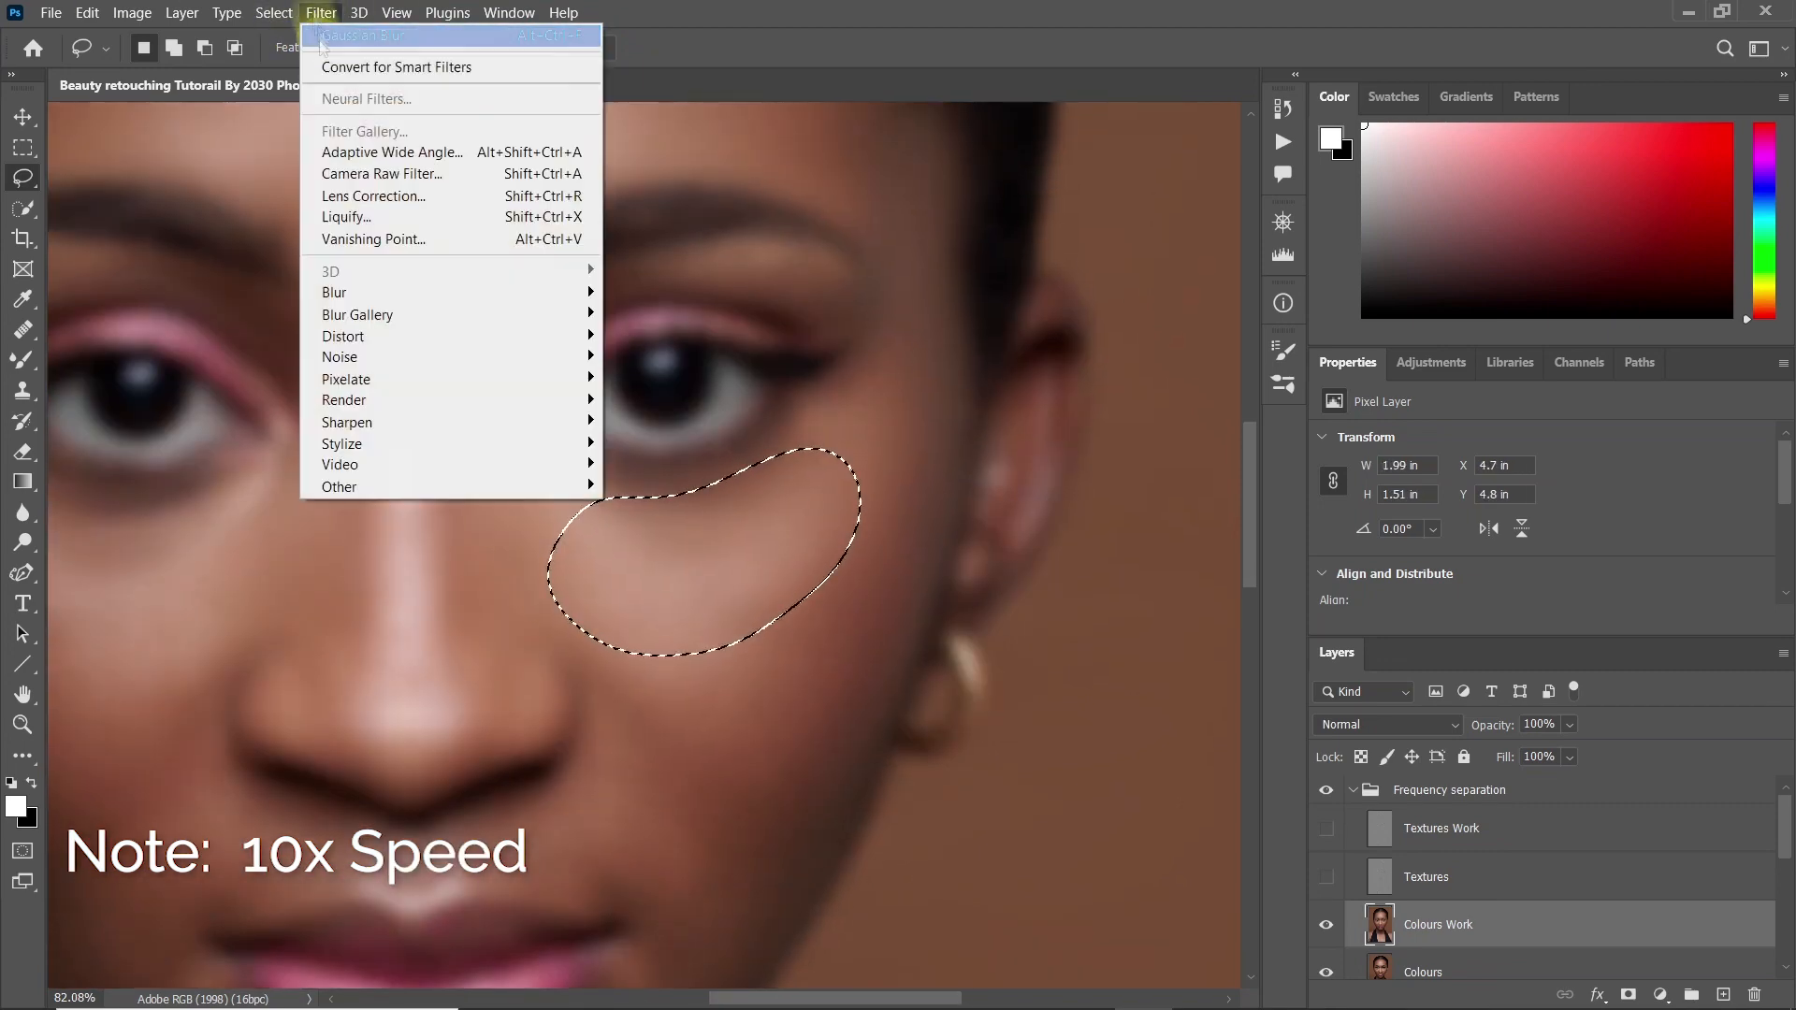
left_click(328, 36)
key("ctrl+d")
Smooth the right upper cheek with repeated Gaussian Blur on lasso selections, including one about 2.21 by 1.75 in
mouse_move(495, 628)
left_mouse_down()
mouse_move(501, 505)
mouse_move(580, 542)
left_mouse_up()
left_click(320, 13)
left_click(326, 39)
left_click(321, 13)
left_click(327, 35)
left_click_drag(517, 411, 520, 432)
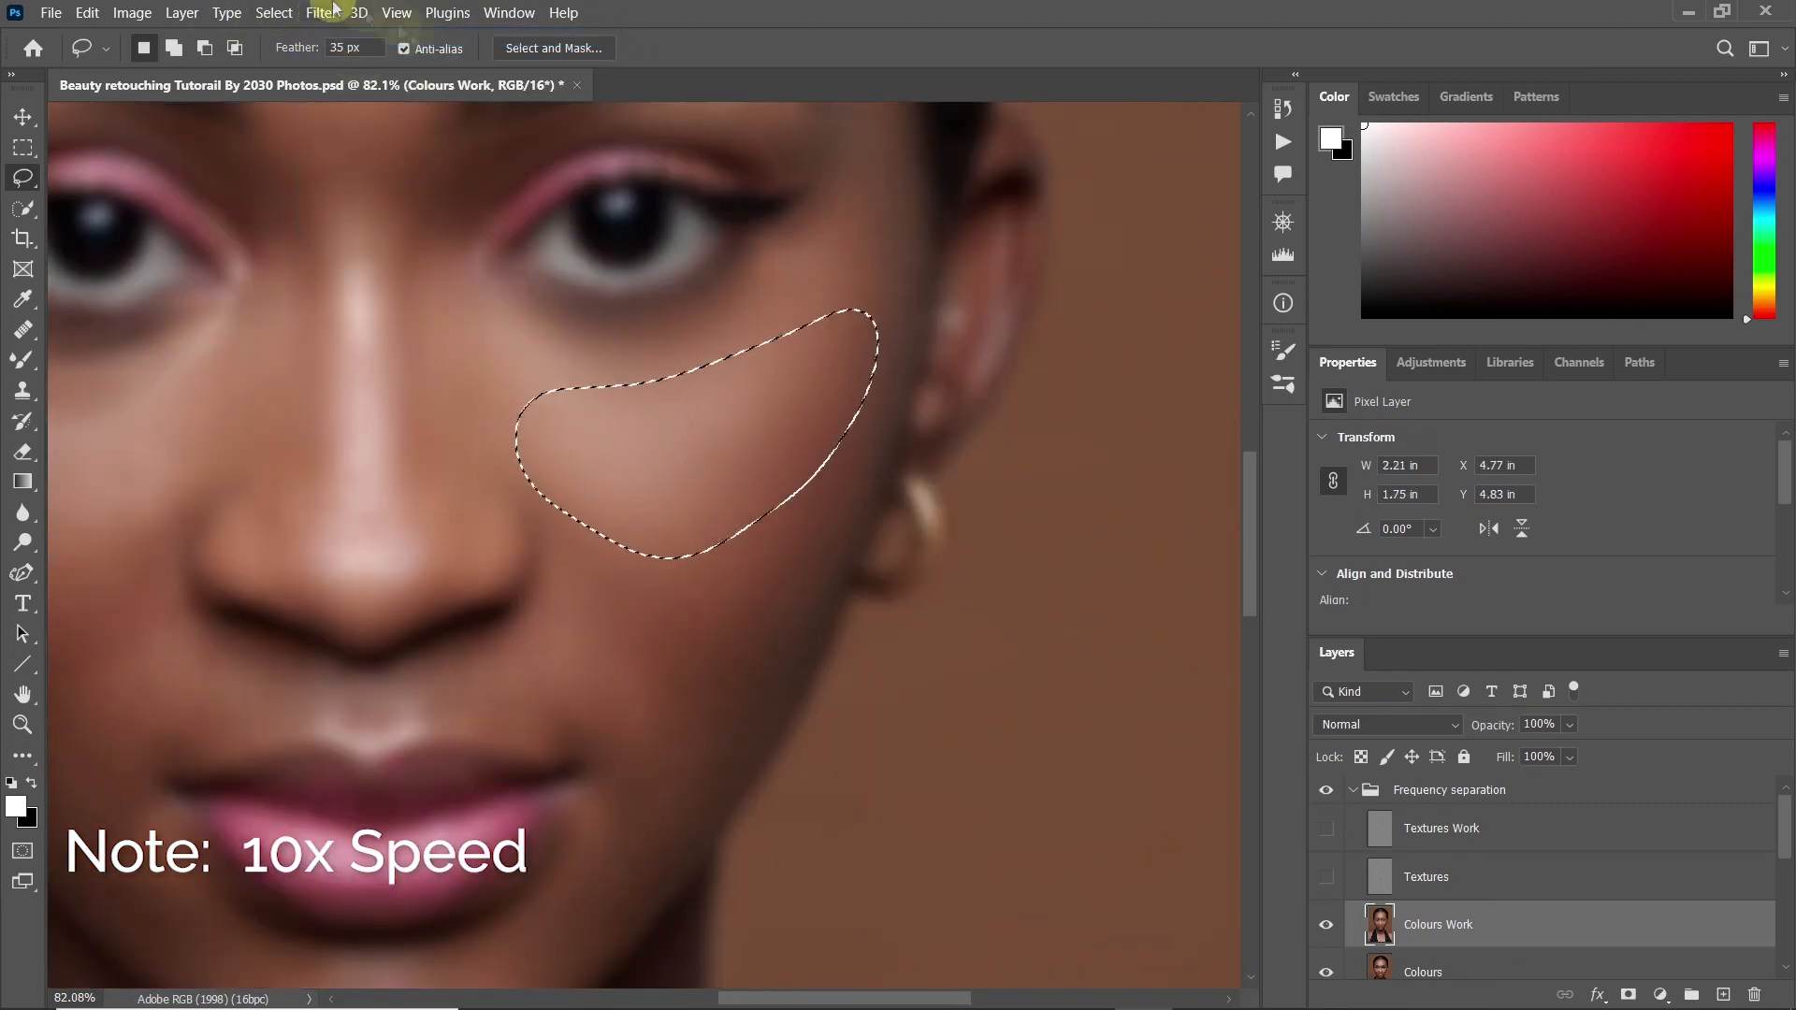
left_click(321, 13)
left_click(327, 35)
Lasso the outer right cheek near the earring, reapply the last Gaussian Blur twice, and deselect
left_click_drag(823, 489, 814, 494)
left_click(321, 13)
left_click(334, 39)
left_click(321, 13)
left_click(327, 36)
key("ctrl+d")
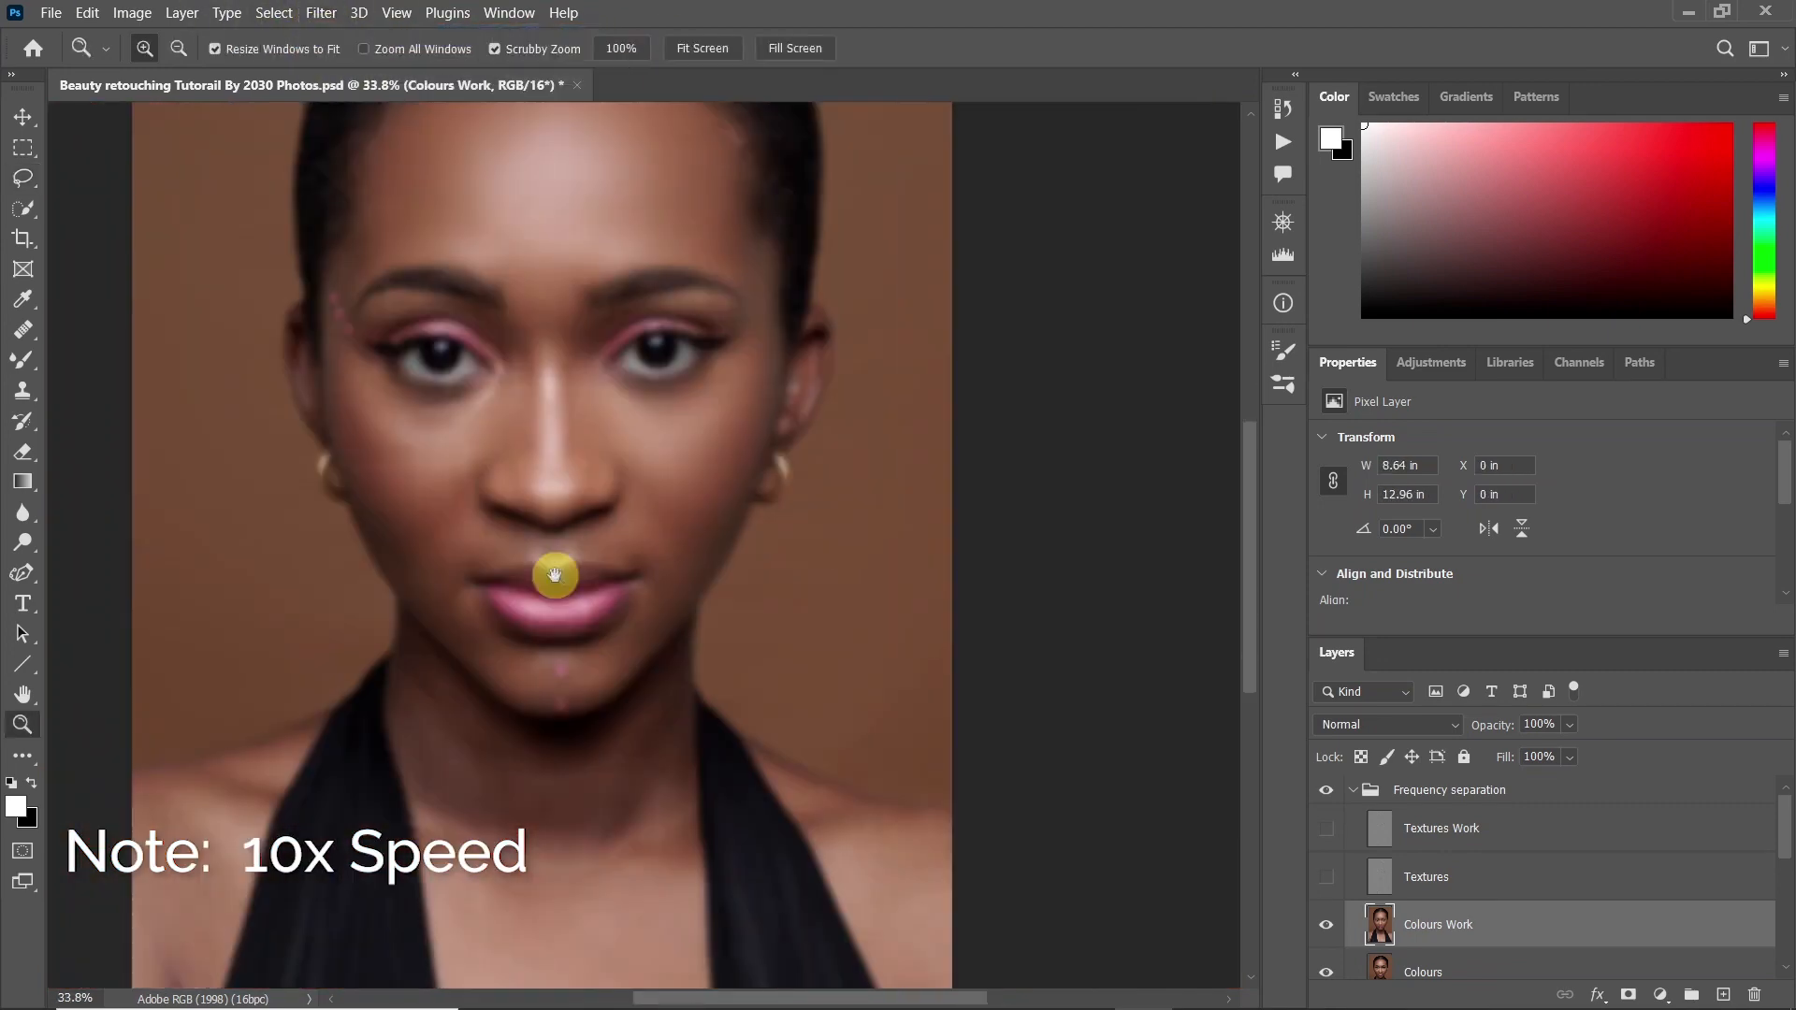
Lasso areas of the lower right cheek, including one about 1.65 by 1.95 in beside the mouth corner, and reapply Gaussian Blur to each
left_click_drag(608, 425, 608, 421)
left_click(321, 13)
left_click(327, 34)
left_click_drag(690, 599, 694, 605)
left_click(320, 13)
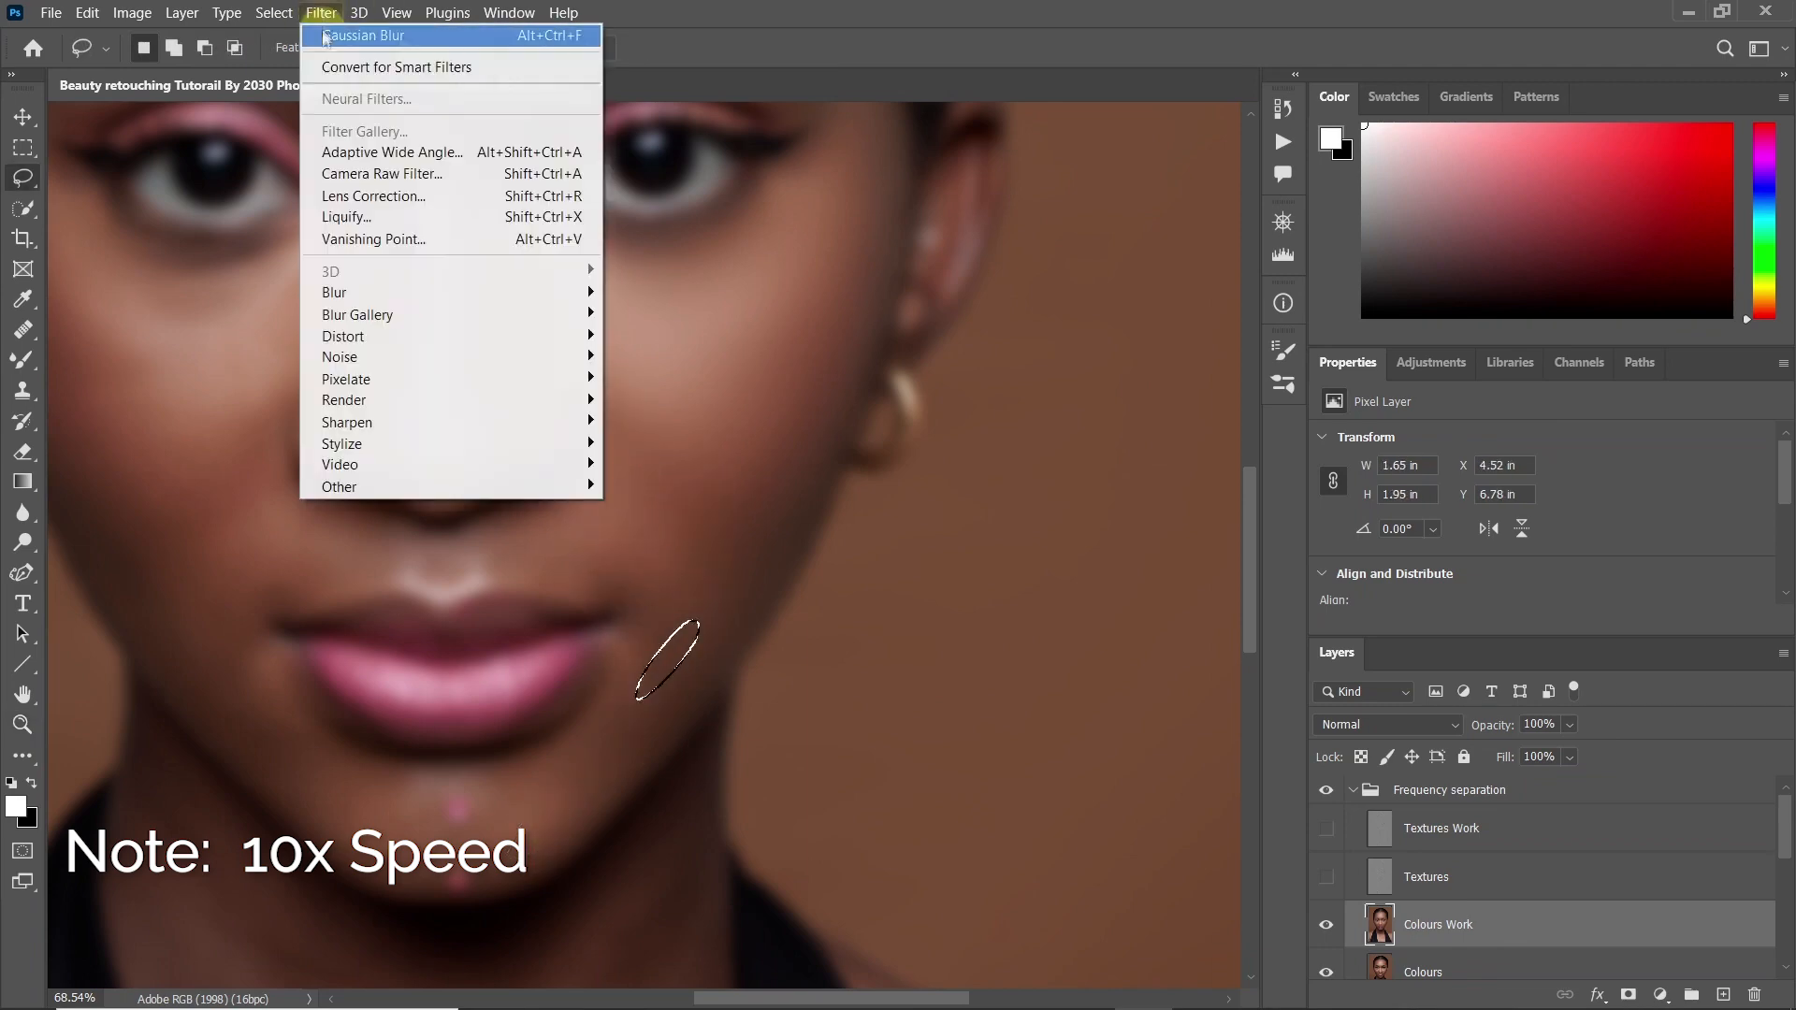
left_click(327, 35)
Lasso the right side of the chin and the skin above the right mouth corner, reapplying the last Gaussian Blur to each
mouse_move(561, 759)
left_mouse_down()
mouse_move(498, 804)
mouse_move(565, 754)
left_mouse_up()
left_click(318, 16)
left_click(327, 36)
mouse_move(603, 439)
left_mouse_down()
mouse_move(688, 617)
mouse_move(598, 449)
left_mouse_up()
left_click(321, 13)
left_click(339, 39)
Lasso the area above the right mouth corner, about 1.44 by 1.24 in, and reapply the last Gaussian Blur four times
left_click_drag(486, 543, 795, 425)
mouse_move(678, 411)
left_mouse_down()
mouse_move(749, 441)
mouse_move(834, 440)
left_mouse_up()
left_click(320, 13)
left_click(327, 35)
left_click(321, 14)
left_click(327, 36)
left_click(332, 39)
left_click(321, 13)
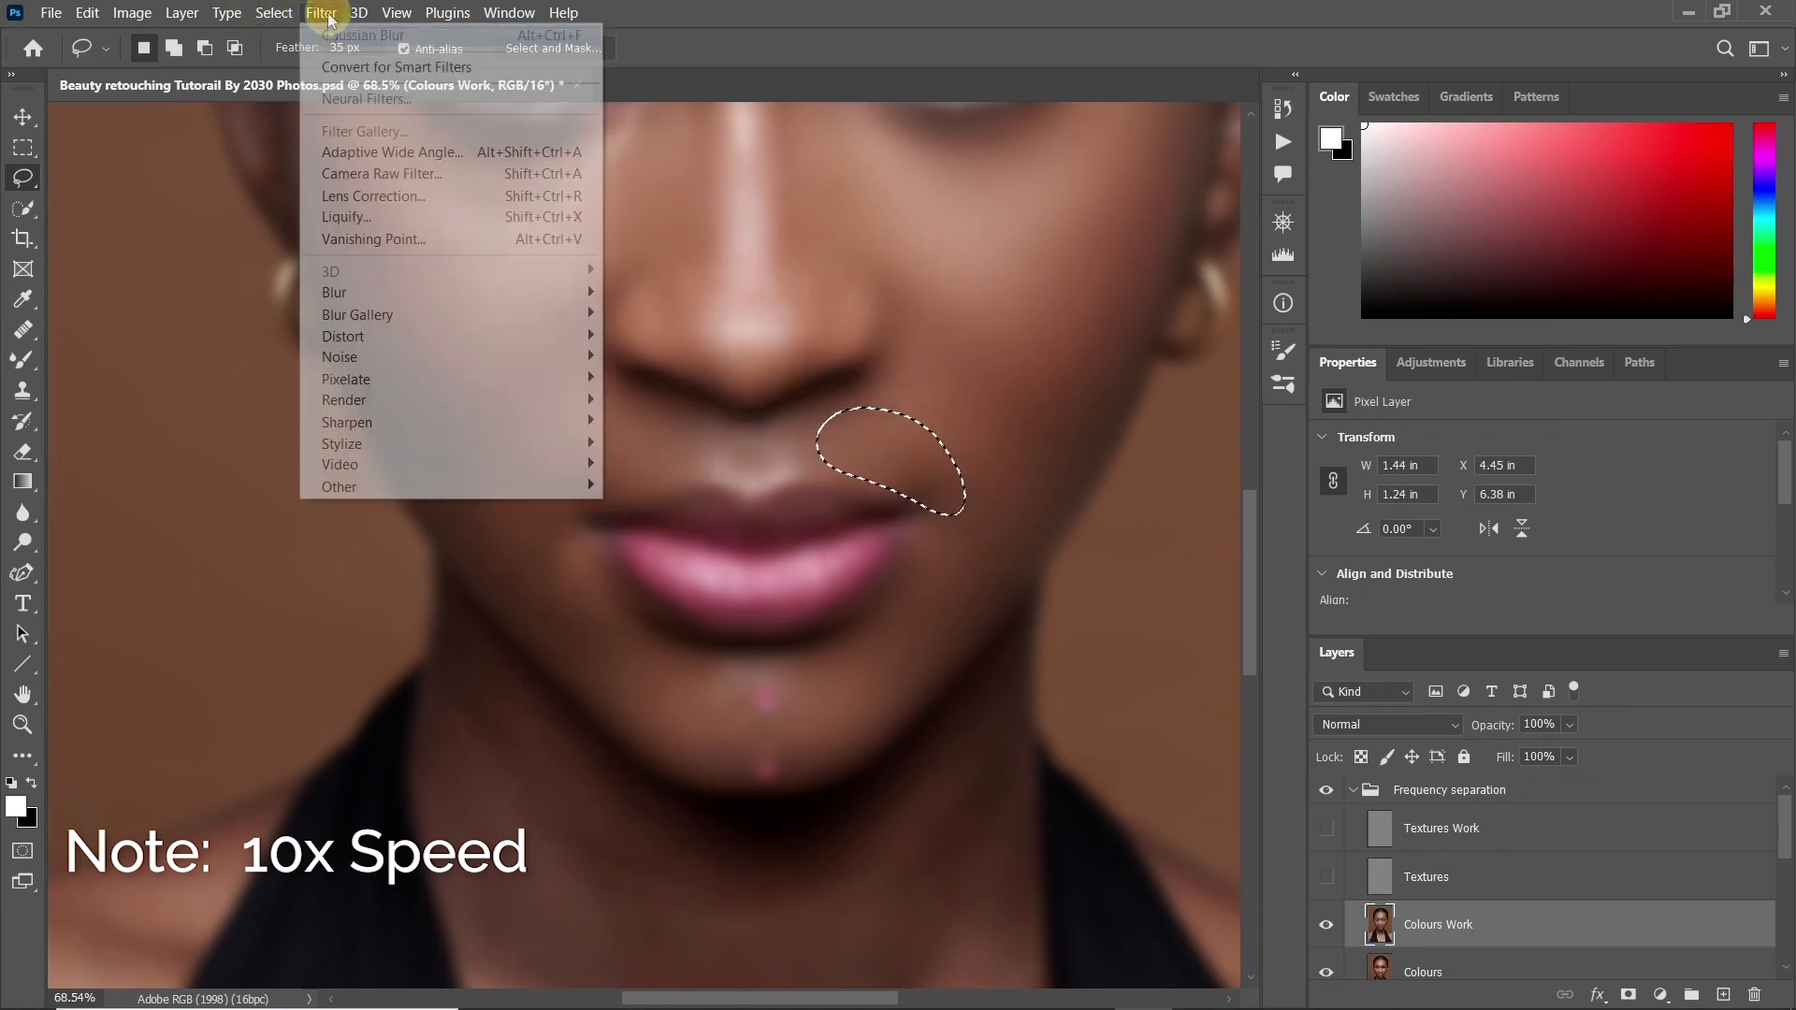
left_click(328, 36)
Lasso the skin around and below the left mouth corner and reapply the last Gaussian Blur
left_click_drag(655, 561, 772, 447)
left_click_drag(608, 421, 612, 426)
left_click_drag(697, 509, 684, 497)
left_click(321, 15)
left_click(327, 39)
Lasso the left side of the chin and the left cheek, about 1.47 by 1.97 in, reapplying the last Gaussian Blur to each
left_click_drag(846, 561, 823, 636)
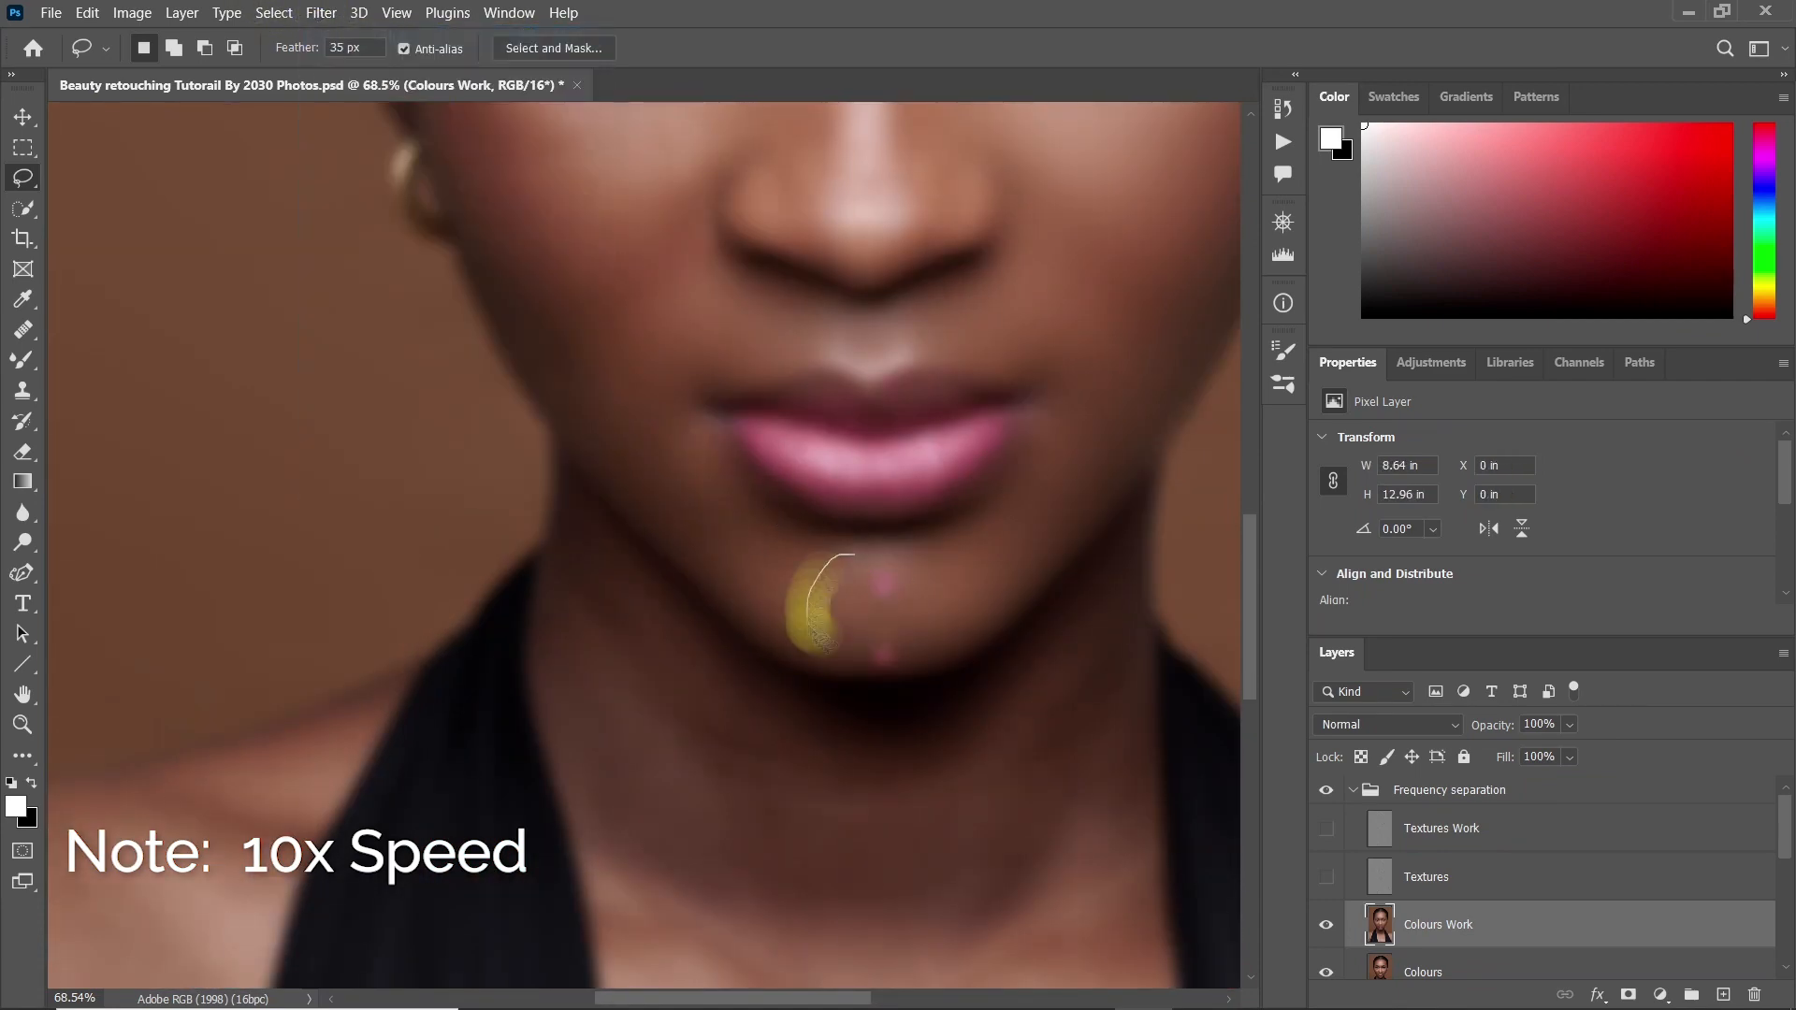
left_click(321, 13)
left_click(328, 36)
left_click_drag(748, 374, 798, 711)
mouse_move(763, 486)
left_mouse_down()
mouse_move(666, 710)
mouse_move(734, 481)
left_mouse_up()
left_click(320, 14)
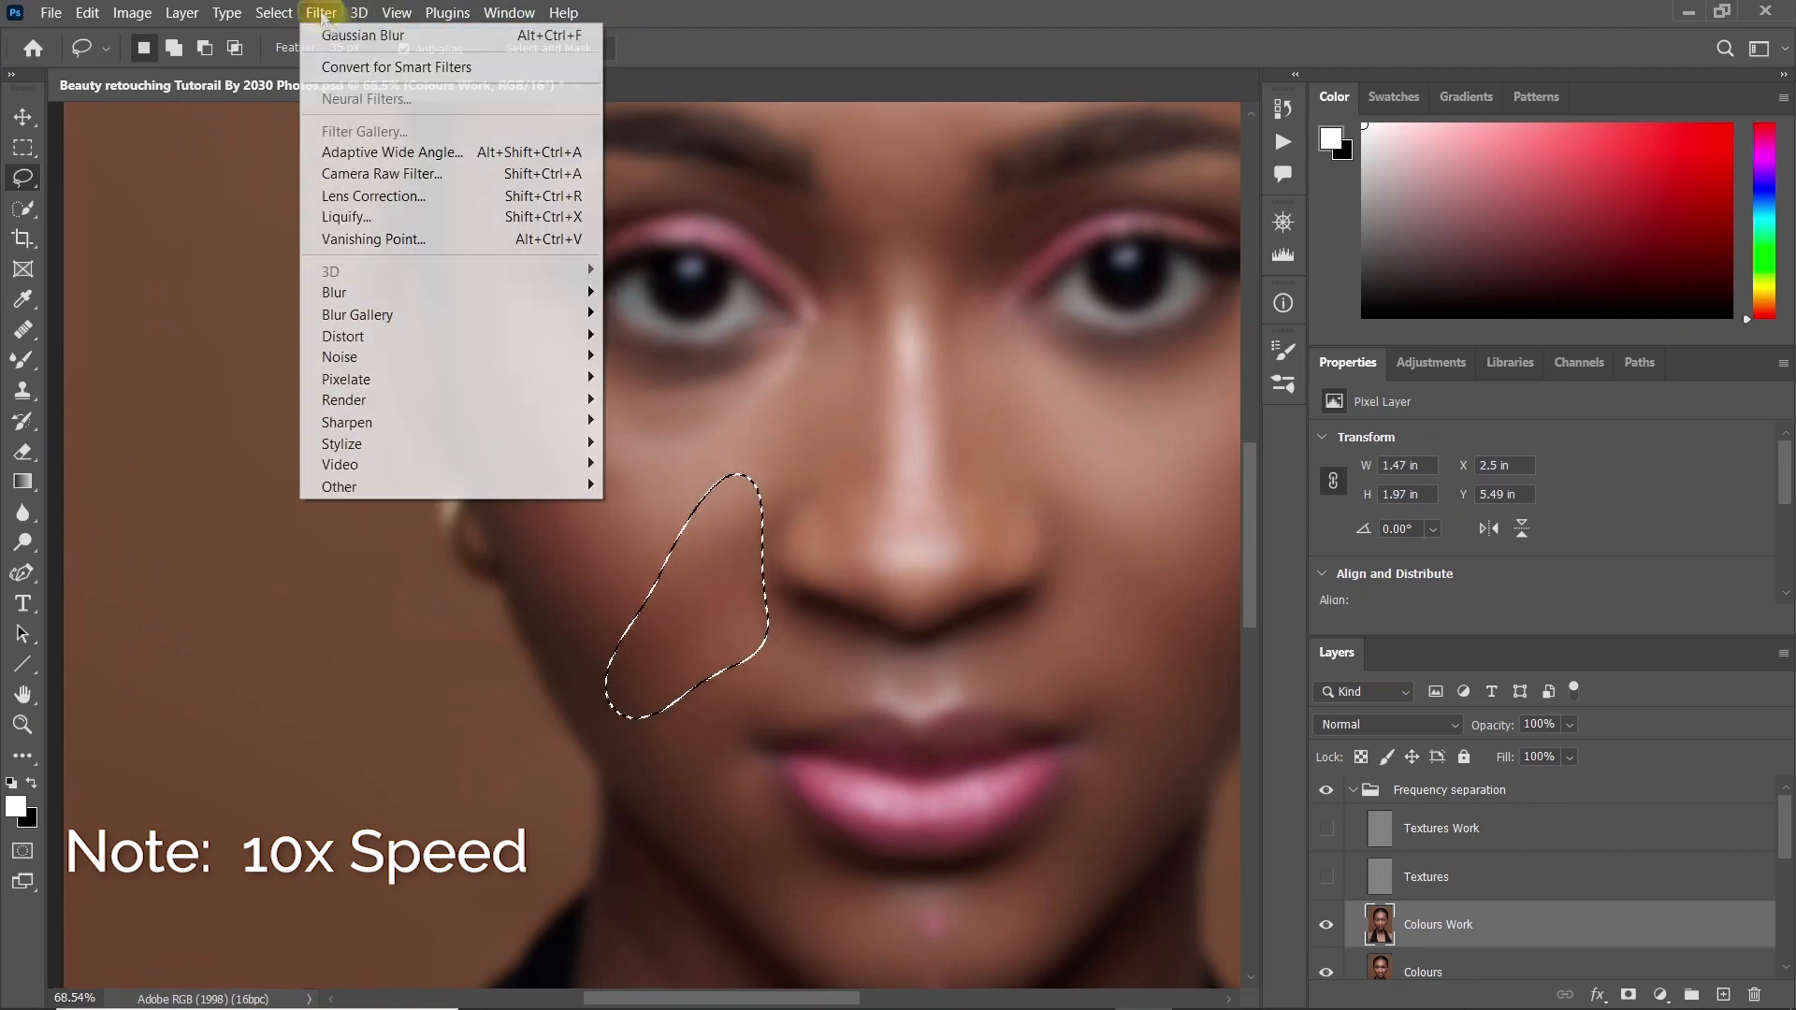
left_click(328, 36)
Lasso the left side of the nose, including a strip about 1.13 by 1.53 in beside the inner eye corner, reapply Gaussian Blur, and deselect
mouse_move(817, 386)
left_mouse_down()
mouse_move(491, 374)
mouse_move(815, 379)
mouse_move(818, 465)
mouse_move(812, 421)
left_mouse_up()
left_click(321, 14)
left_click(320, 13)
left_click(328, 36)
left_click_drag(851, 236, 840, 225)
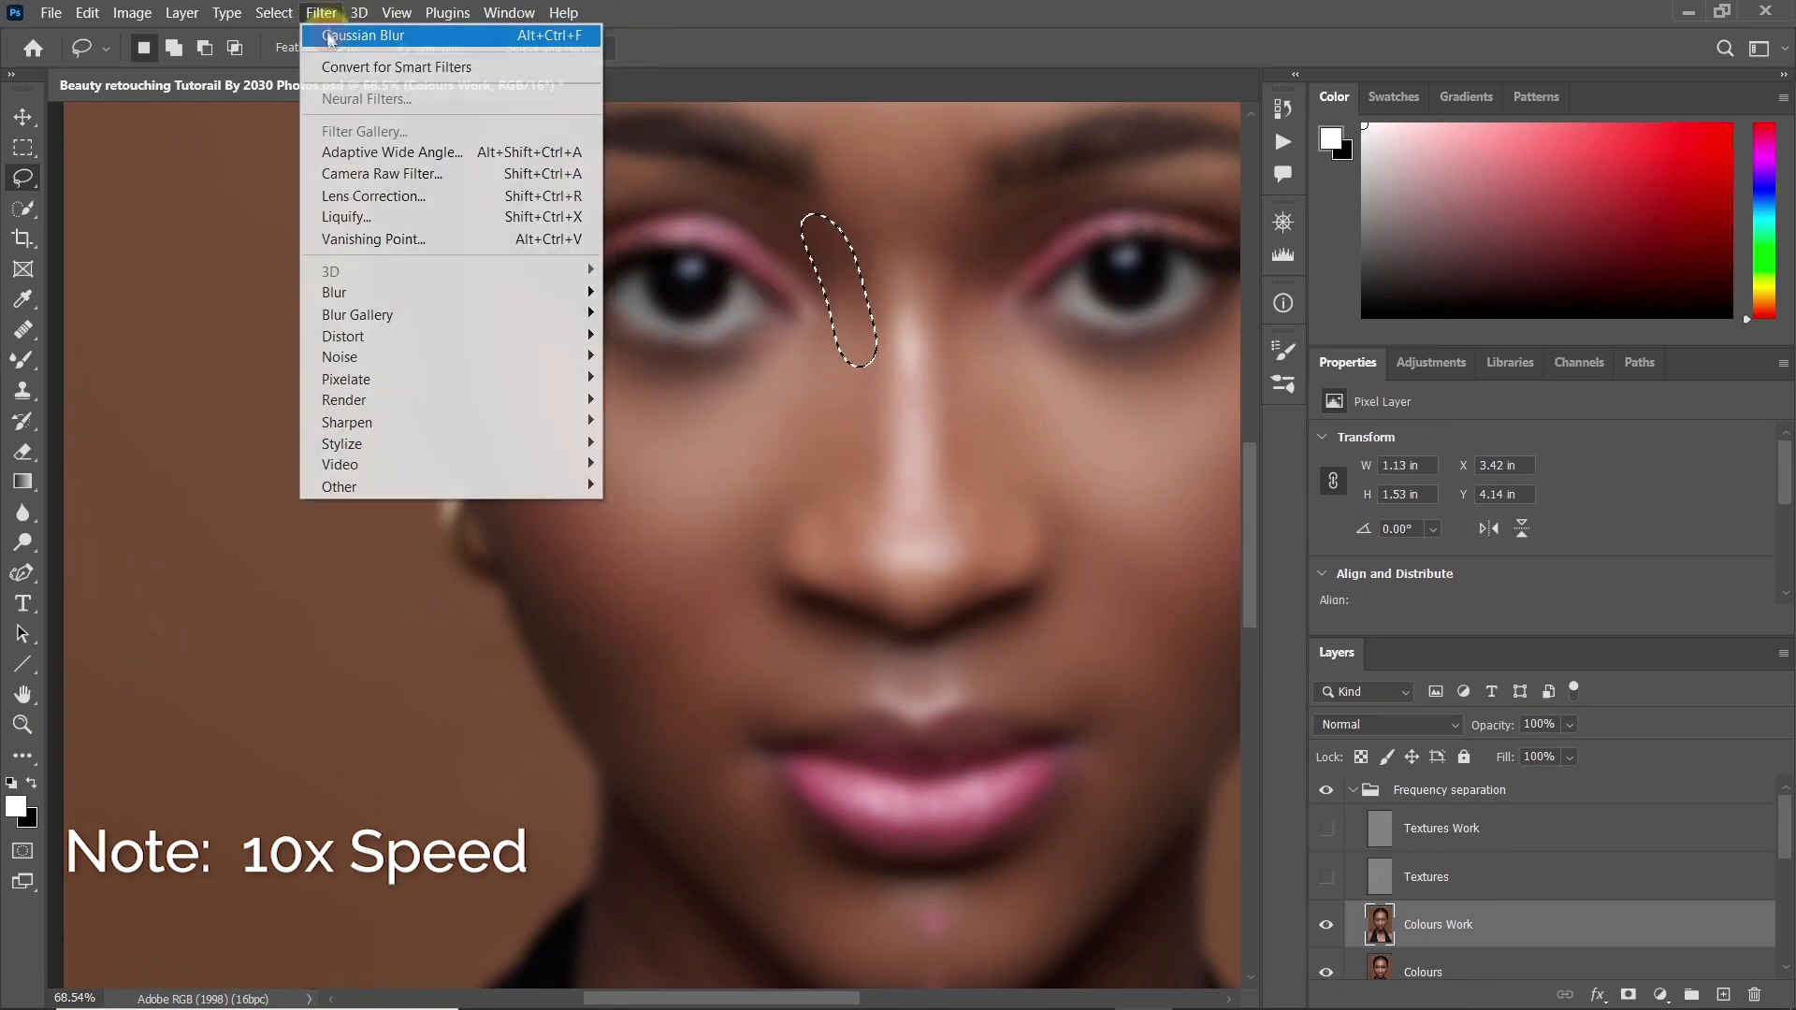
left_click(330, 39)
key("ctrl+d")
Lasso the skin under the left eye, about 2.3 by 1.48 in, and beside its outer corner, reapply Gaussian Blur, and deselect
scroll(867, 425, "up", 1)
left_click_drag(515, 449, 510, 425)
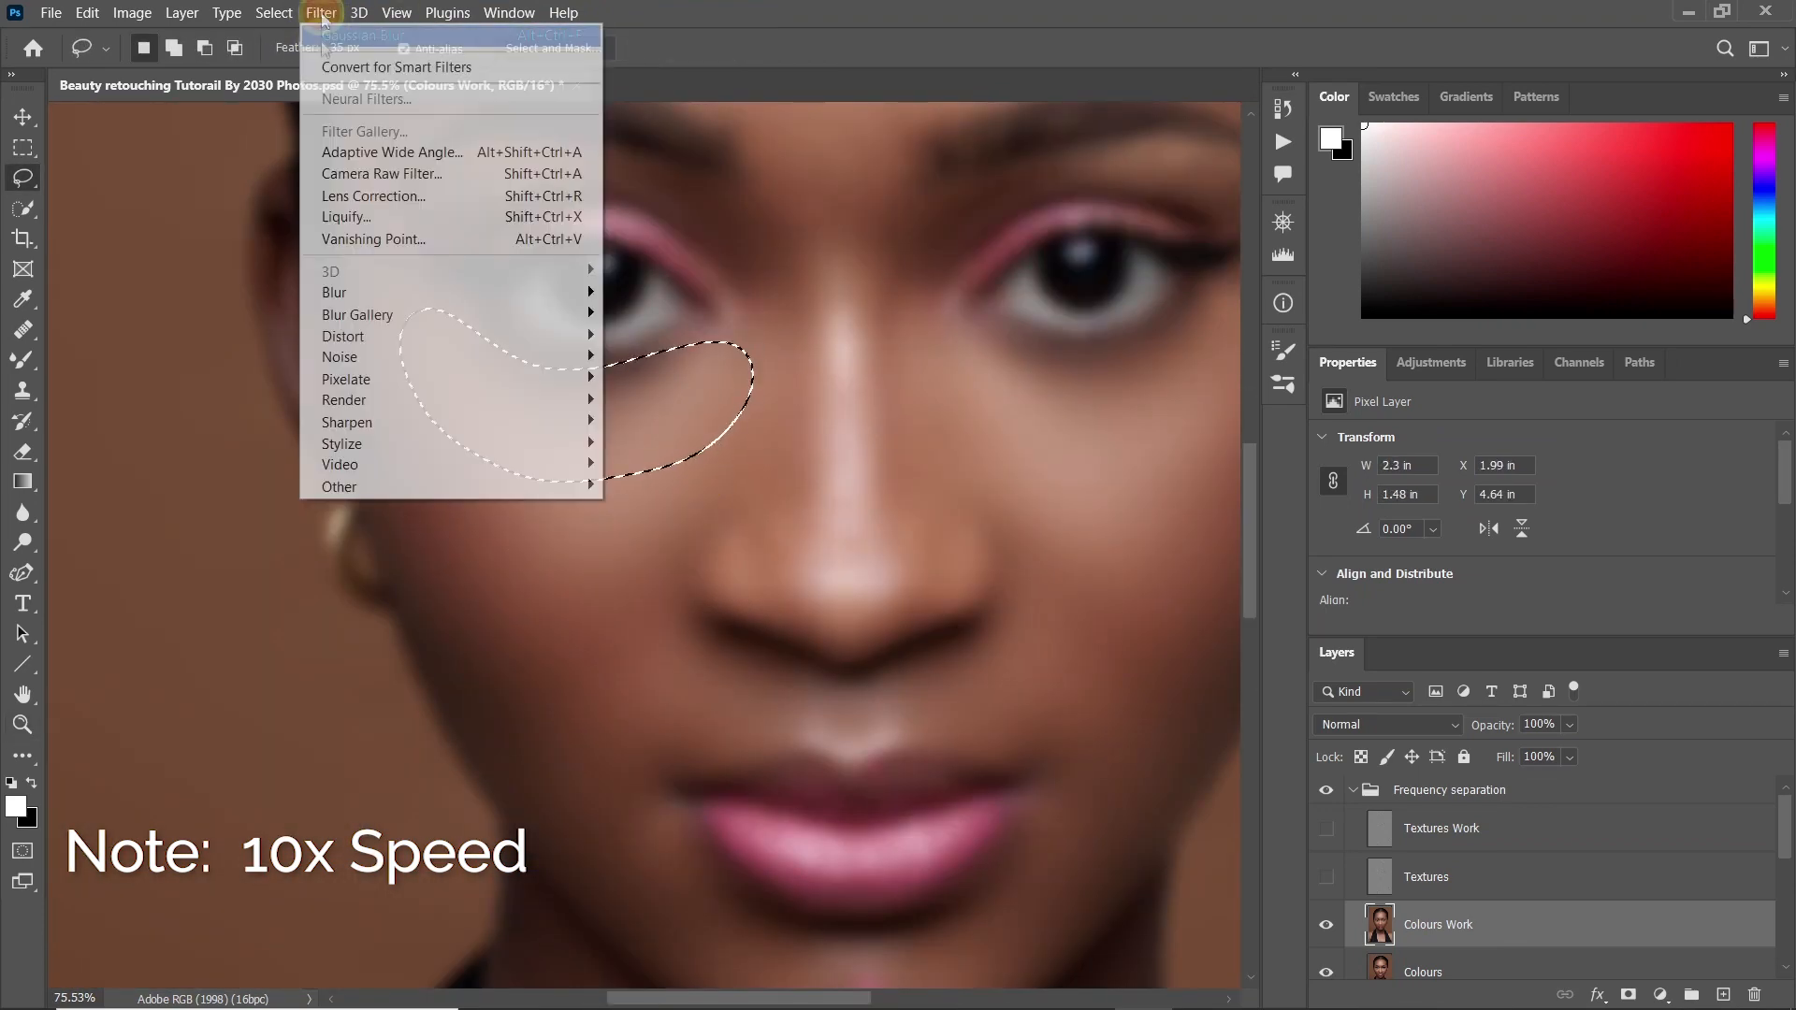
scroll(431, 332, "down", 1)
left_click_drag(386, 223, 372, 217)
left_click(323, 14)
key("ctrl+d")
Lasso the left temple above the outer end of the eyebrow and reapply the last Gaussian Blur
left_click_drag(505, 280, 437, 657)
left_click_drag(421, 259, 360, 457)
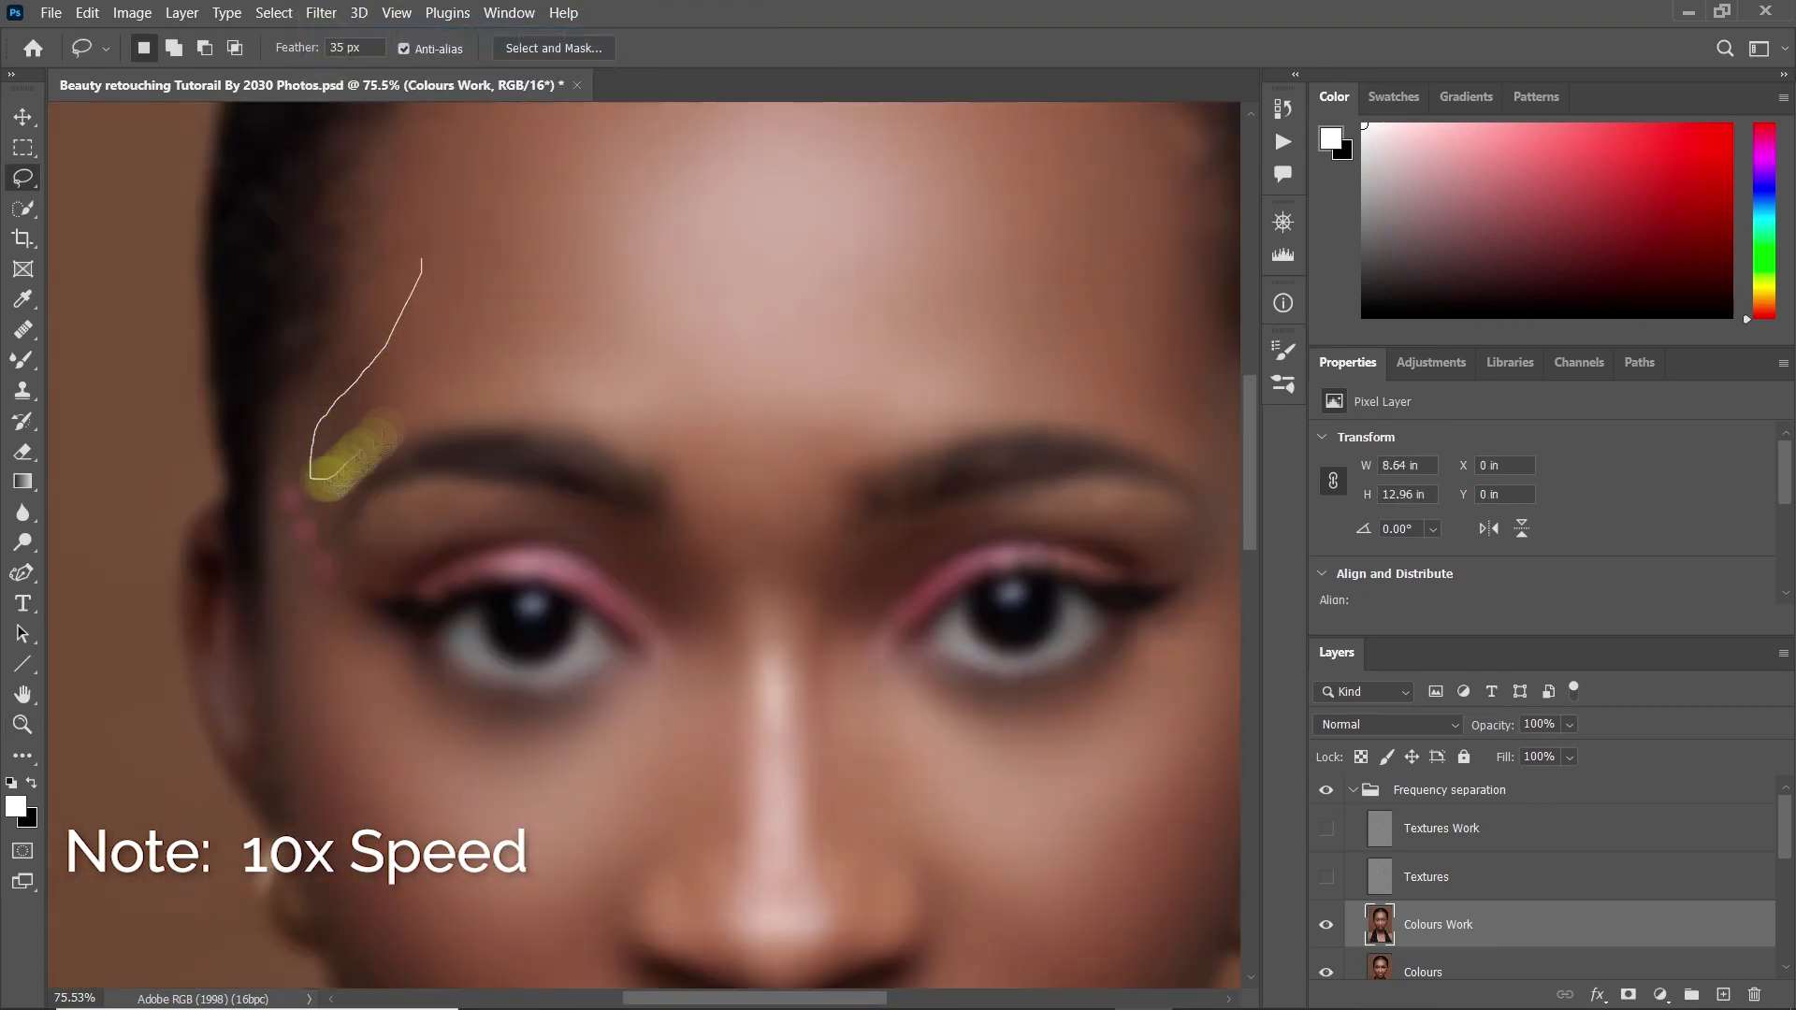
left_click(323, 14)
left_click(330, 36)
Lasso the skin near the right eyebrow's inner end and between the eyebrows, about 1.38 by 1.44 in, reapply Gaussian Blur, and deselect
left_click_drag(828, 451, 825, 439)
left_click(323, 14)
left_click(330, 36)
left_click_drag(748, 524, 713, 449)
left_click_drag(666, 374, 658, 386)
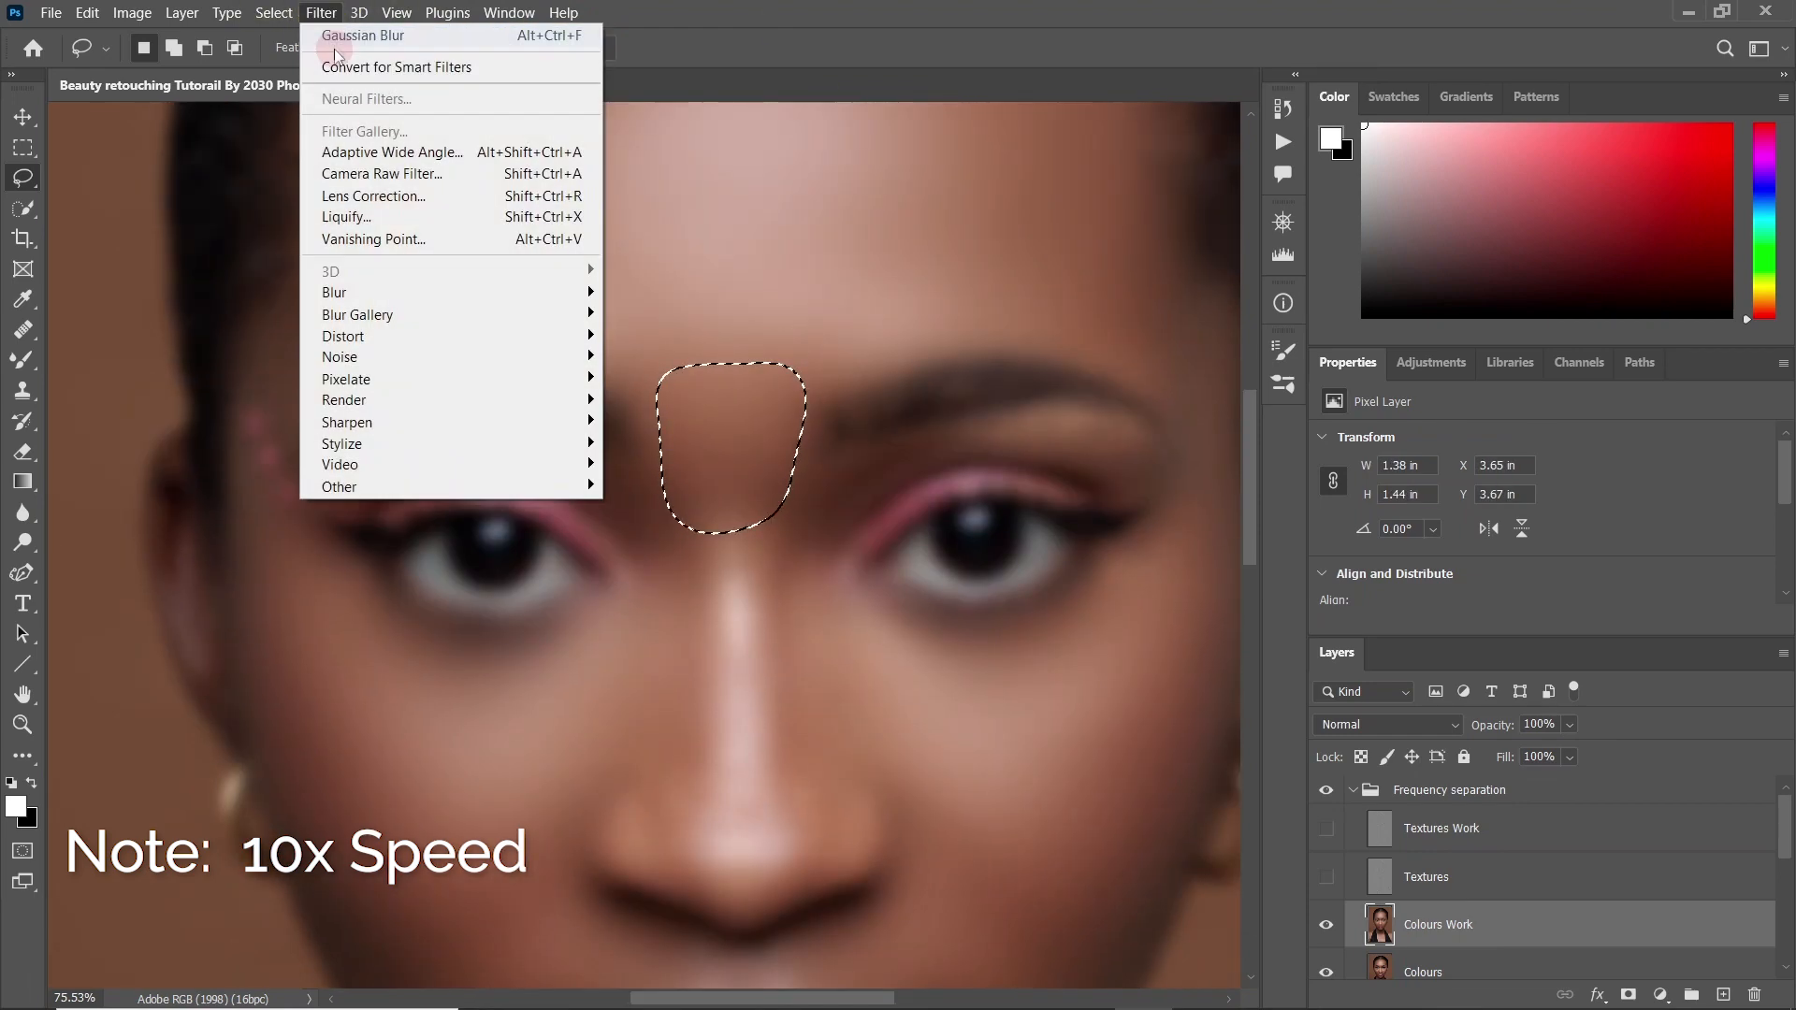
left_click(334, 37)
key("ctrl+d")
Lasso further areas around the eyes and eyebrows and reapply the last Gaussian Blur, deselecting after each
left_click_drag(467, 429, 443, 318)
left_click(345, 39)
key("ctrl+d")
left_click_drag(842, 421, 655, 529)
mouse_move(947, 436)
left_mouse_down()
mouse_move(884, 485)
mouse_move(947, 449)
left_mouse_up()
left_click(323, 15)
left_click(330, 37)
key("ctrl+d")
Lasso the left nostril, about 0.93 by 1.01 in, and the right nostril, and reapply Gaussian Blur to each
left_click_drag(468, 814, 743, 482)
left_click(321, 16)
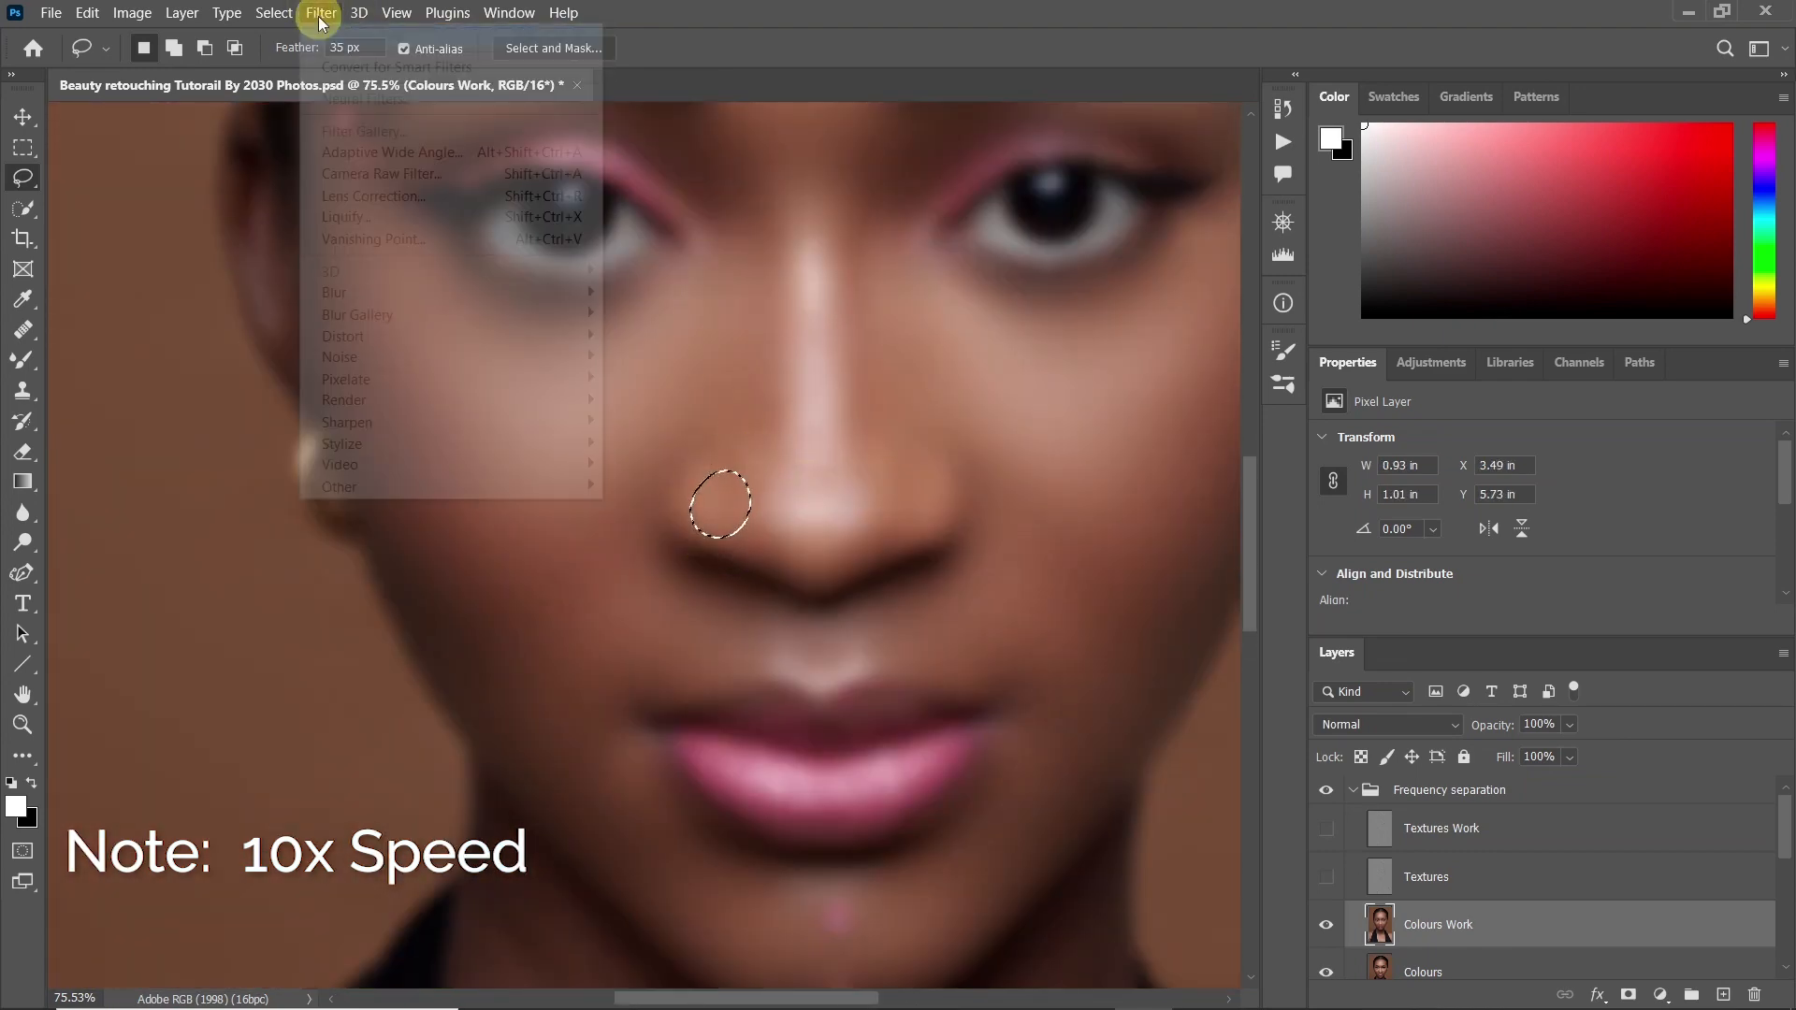
left_click(330, 36)
left_click_drag(935, 477, 921, 470)
left_click(321, 15)
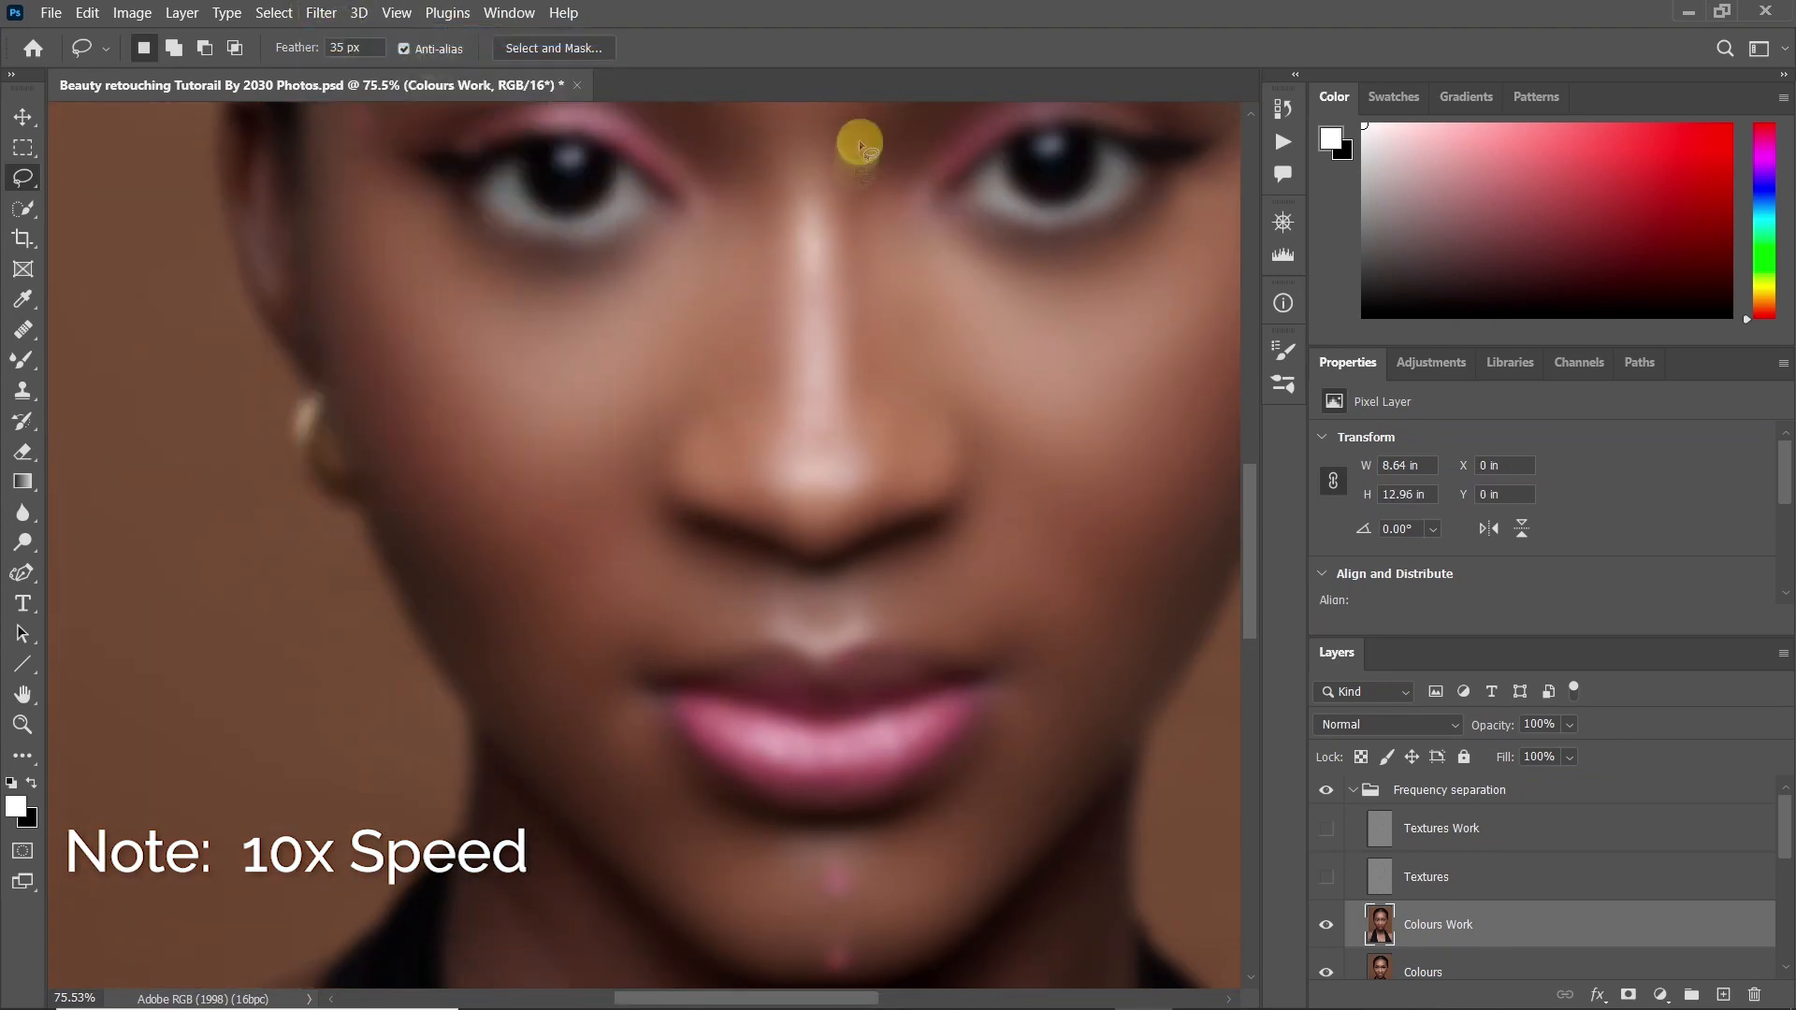
Lasso the right side of the nose bridge and the full nose highlight, about 1.09 by 2.39 in, reapplying Gaussian Blur to each
left_click_drag(860, 145, 866, 155)
left_click(321, 13)
left_click(356, 33)
left_click_drag(874, 389, 771, 576)
mouse_move(737, 374)
left_mouse_down()
mouse_move(681, 332)
mouse_move(734, 341)
left_mouse_up()
left_click(321, 13)
left_click(356, 34)
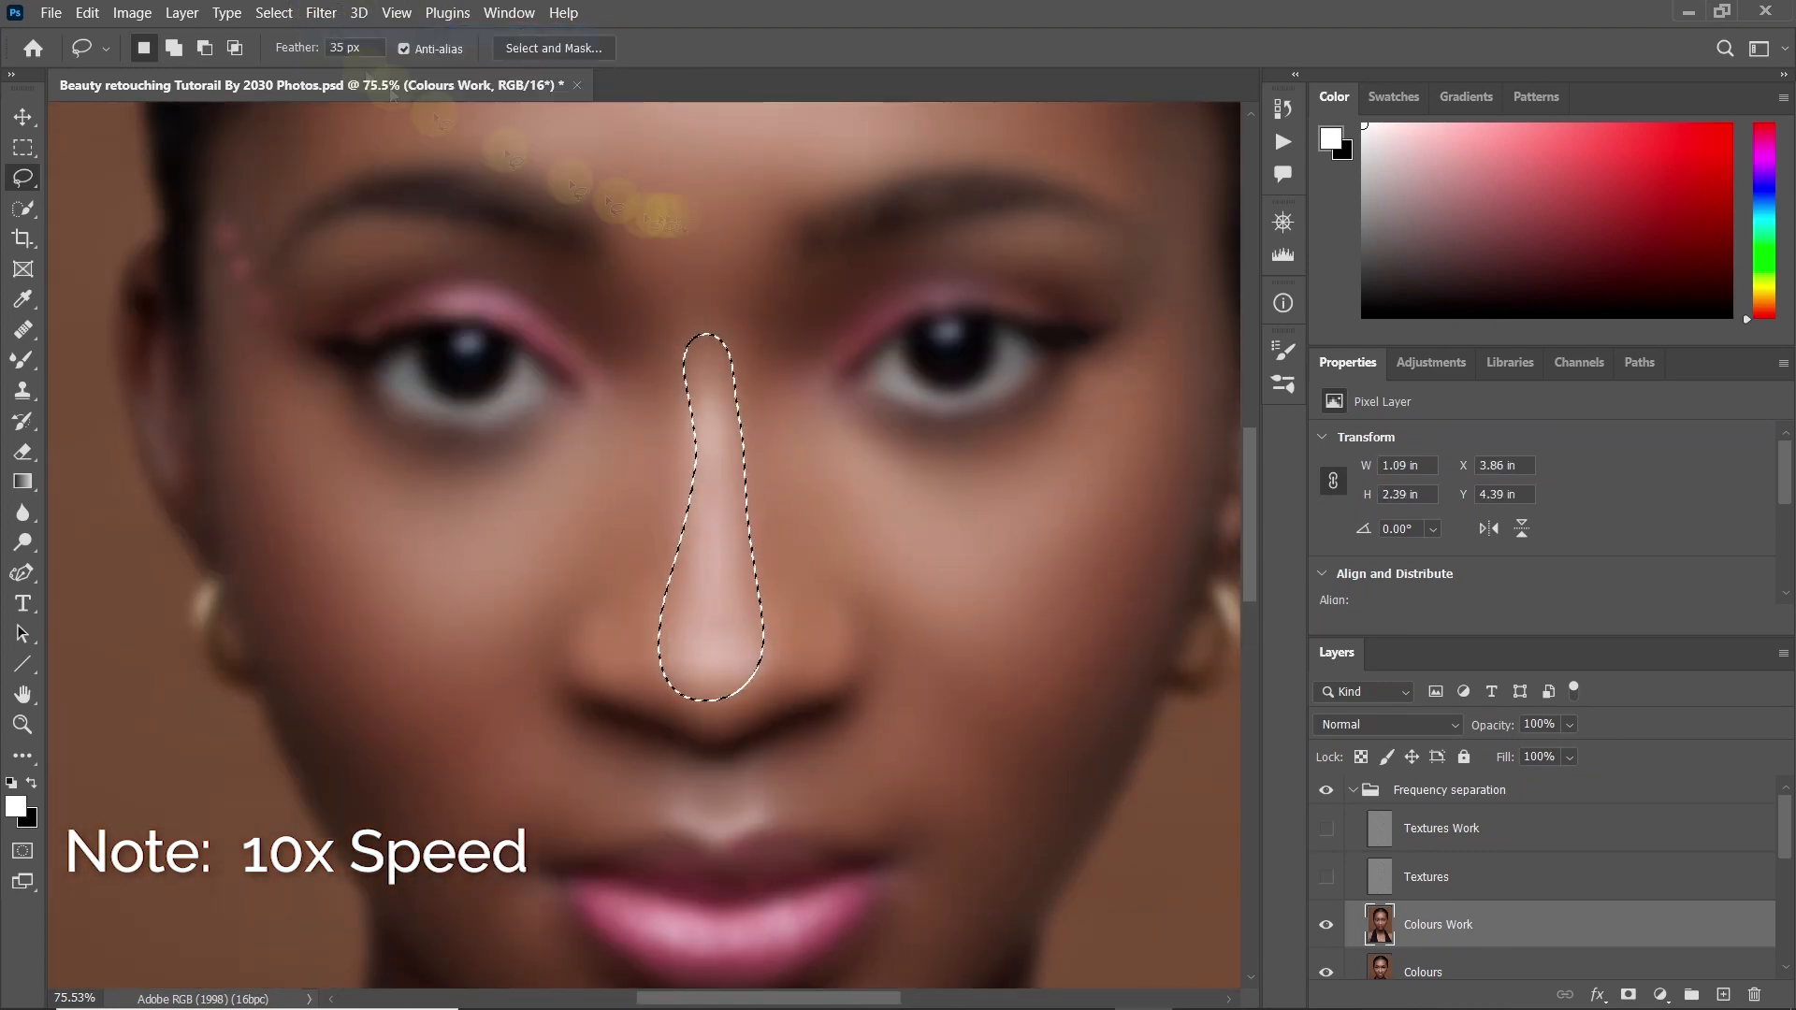
Lasso the skin between the eyebrows and the left nostril, reapply the last Gaussian Blur to each, and deselect
left_click_drag(680, 227, 670, 234)
left_click(321, 13)
left_click(355, 34)
left_click_drag(638, 636, 644, 630)
left_click(321, 13)
left_click(355, 34)
key("ctrl+d")
Lasso the left edge of the forehead highlight and its centre, about 2.01 by 1.95 in, and reapply Gaussian Blur to each
left_click_drag(785, 236, 708, 396)
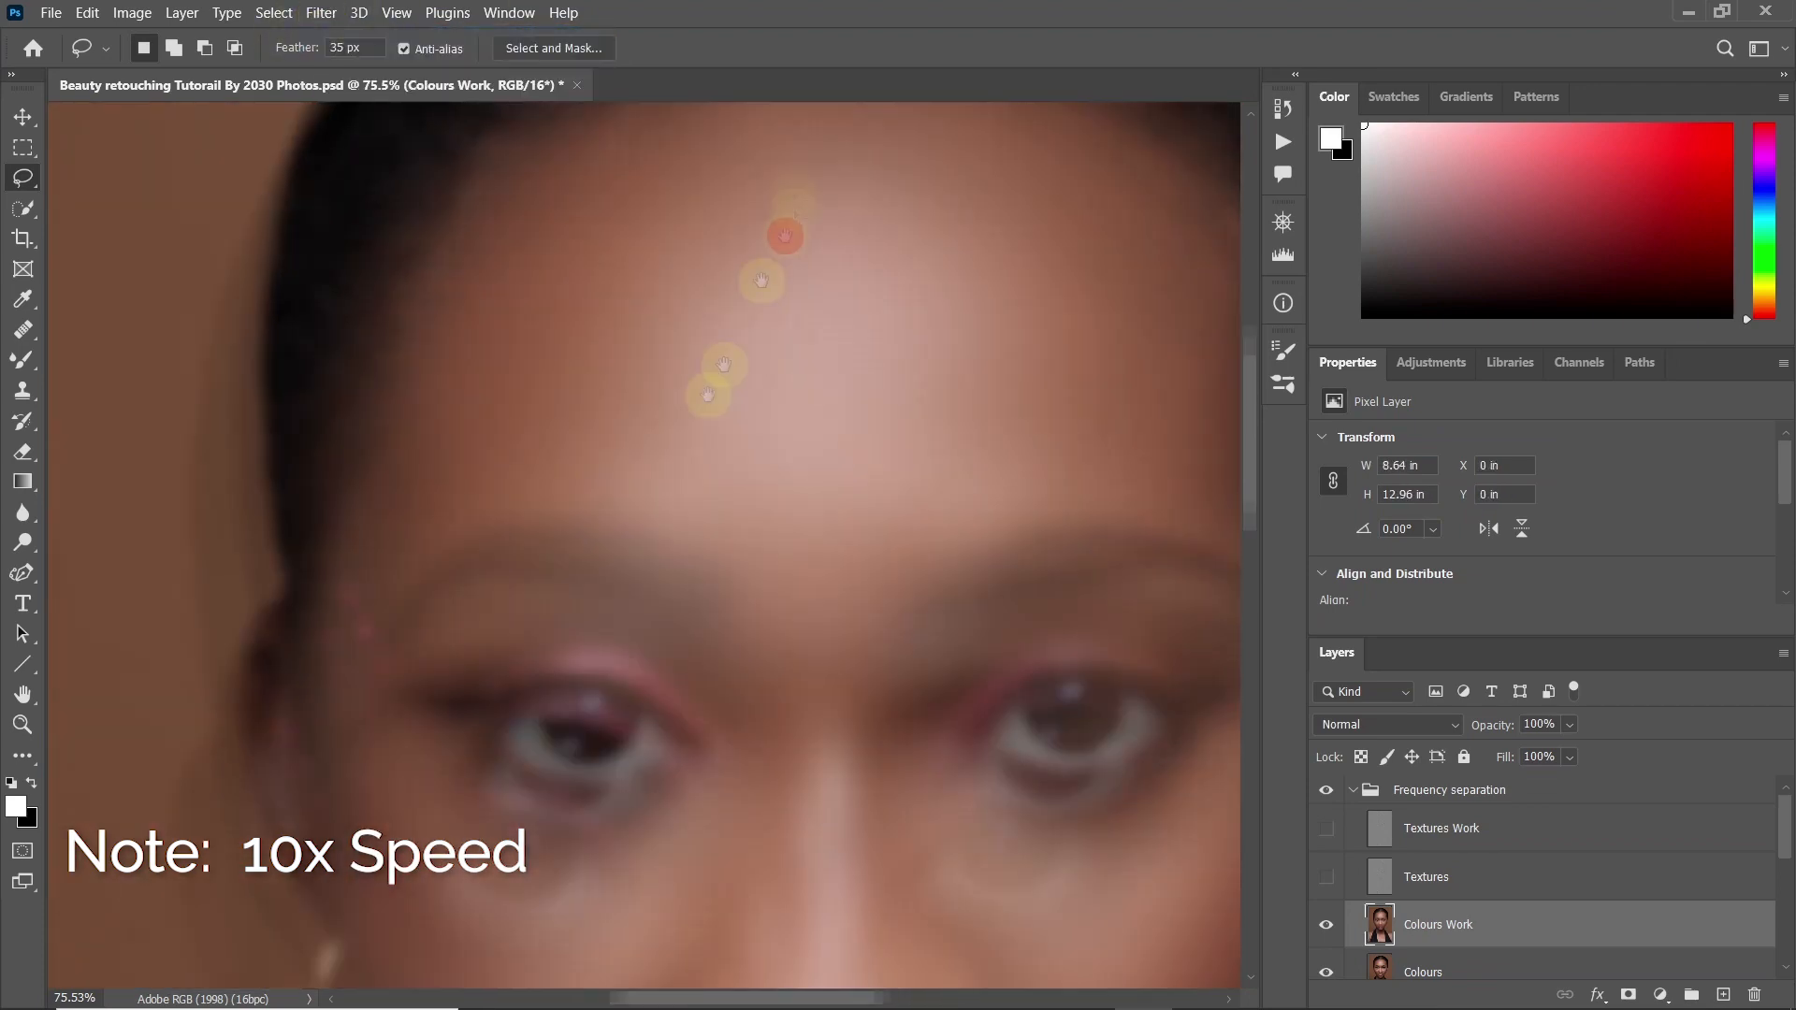
mouse_move(677, 279)
left_mouse_down()
mouse_move(982, 688)
mouse_move(681, 277)
left_mouse_up()
left_click(321, 13)
left_click(355, 33)
left_click_drag(804, 393, 725, 271)
mouse_move(723, 262)
left_mouse_down()
mouse_move(603, 338)
mouse_move(716, 270)
left_mouse_up()
left_click(321, 13)
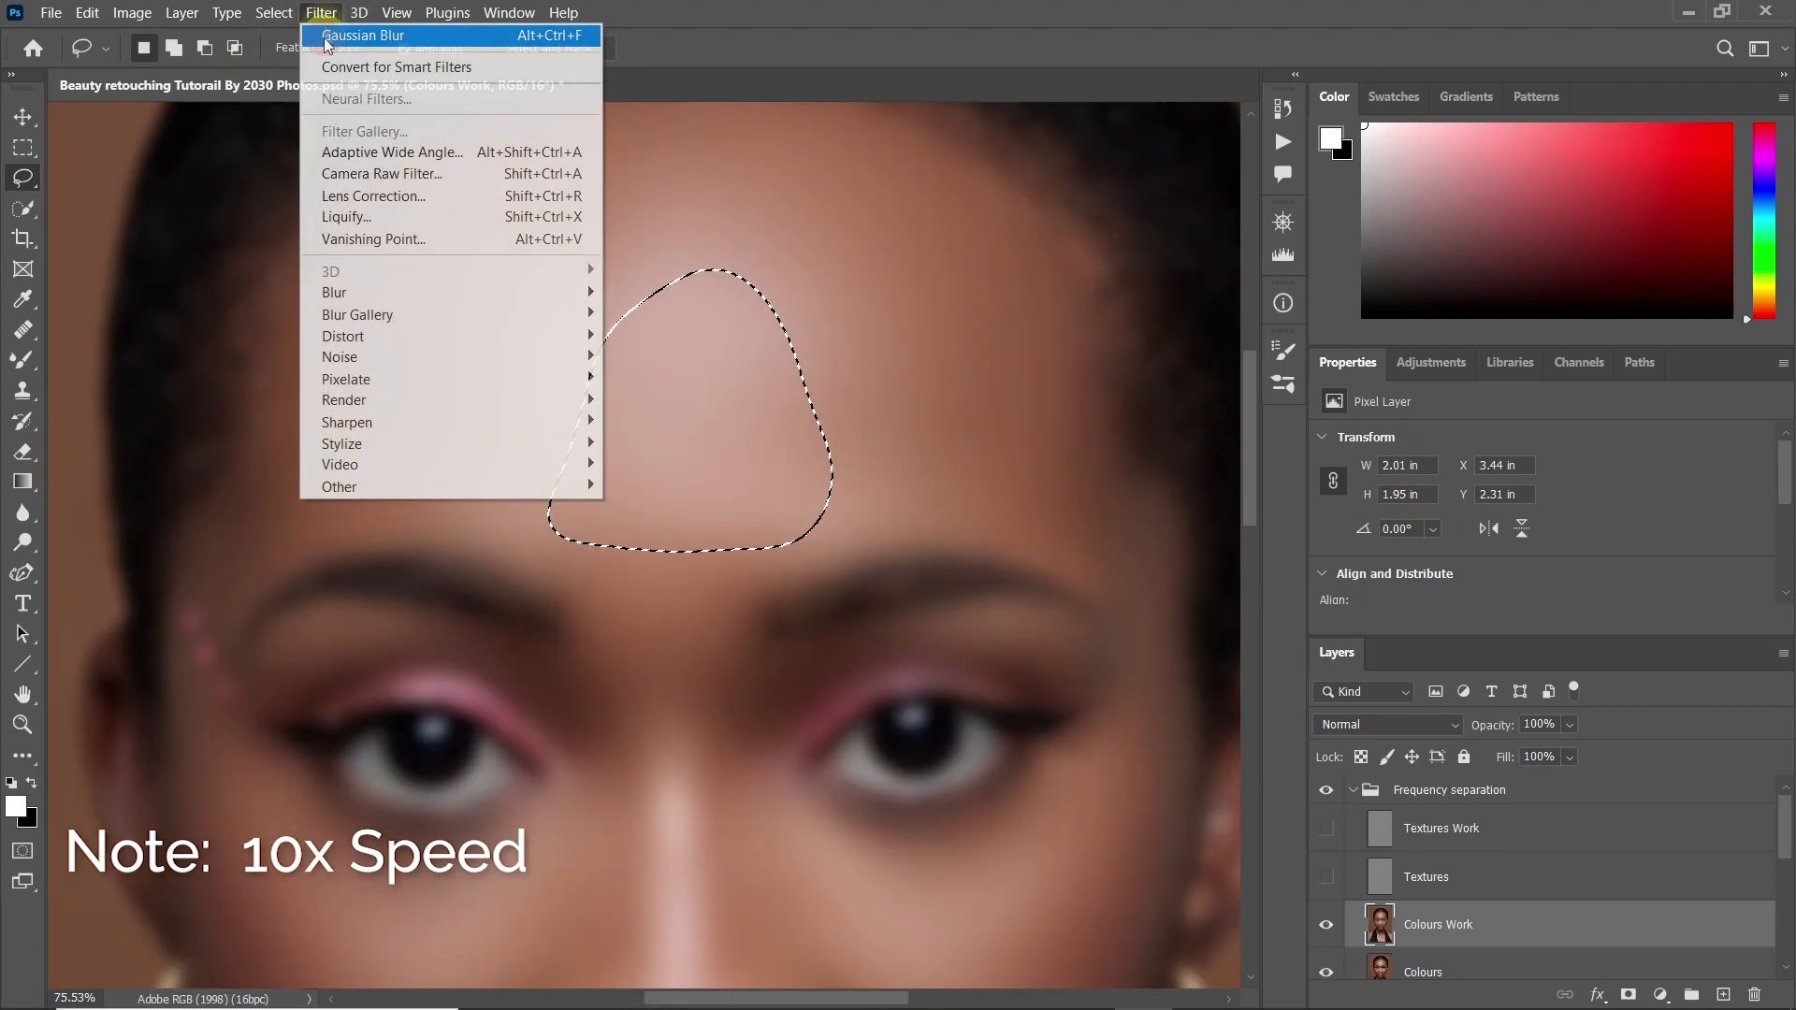
left_click(327, 40)
Lasso the left cheek and the right cheek, about 1.55 by 1.9 in, reapply Gaussian Blur to each, and deselect
mouse_move(701, 571)
left_mouse_down()
mouse_move(646, 578)
mouse_move(701, 578)
left_mouse_up()
left_click_drag(535, 440, 524, 445)
left_click(320, 13)
left_click(346, 35)
left_click_drag(806, 469, 759, 427)
left_click(321, 13)
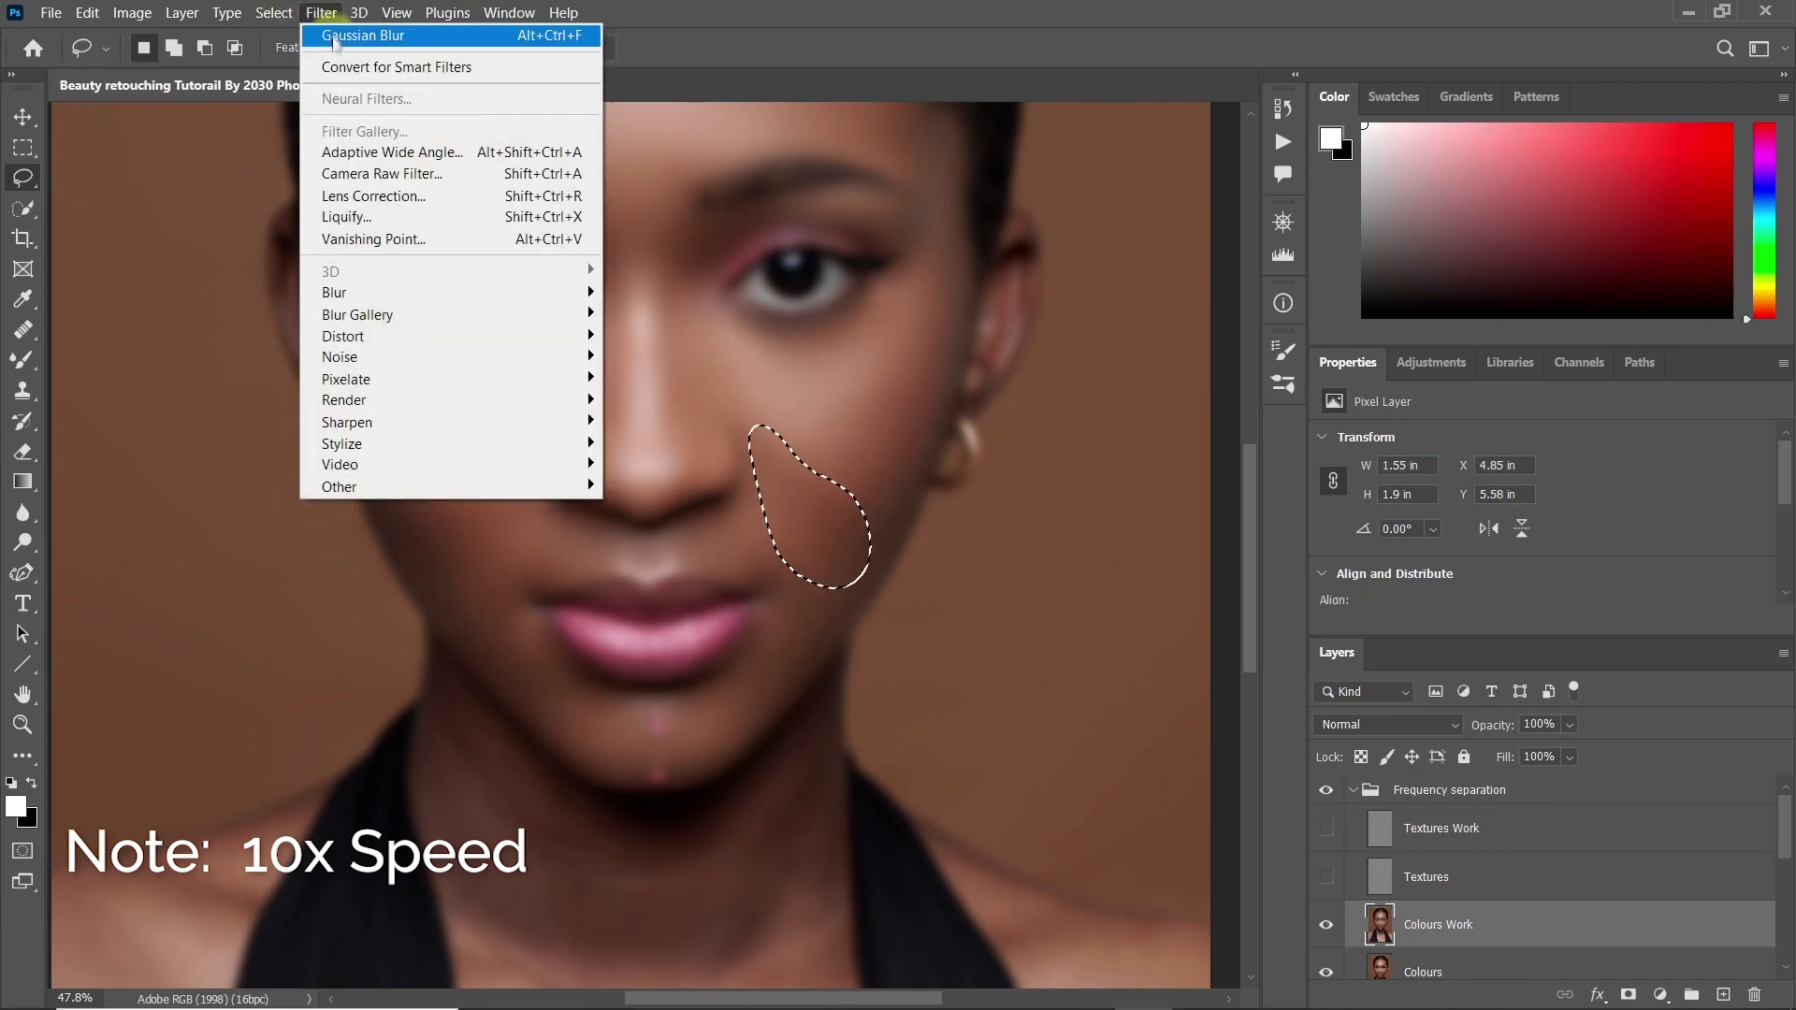
left_click(339, 38)
key("ctrl+d")
Lasso areas on the left side of the neck, one about 1.76 by 1.67 in, and reapply the last Gaussian Blur to each
key("z")
left_click_drag(655, 594, 604, 589)
left_click_drag(619, 749, 725, 666)
key("l")
left_click_drag(598, 500, 606, 486)
left_click(321, 13)
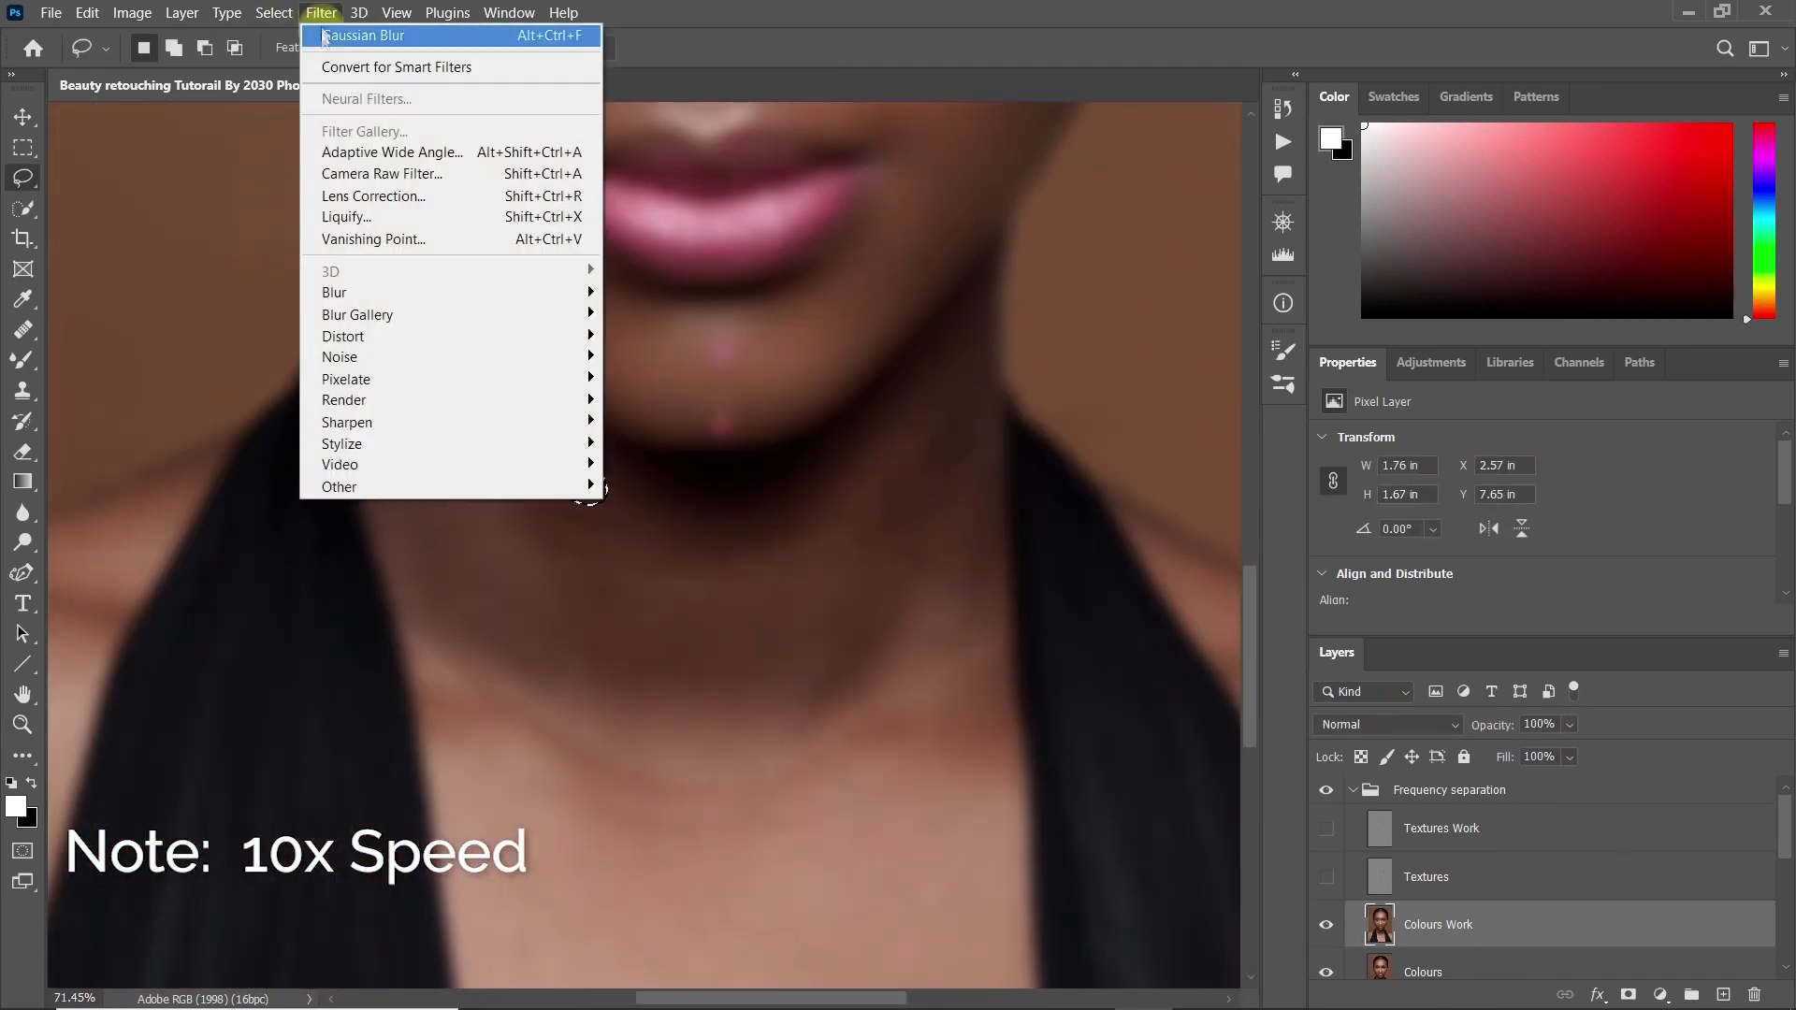
left_click(326, 37)
left_click_drag(673, 608, 669, 599)
left_click_drag(435, 504, 441, 505)
left_click(321, 13)
left_click(327, 35)
Lasso two areas on the right side of the neck, reapply Gaussian Blur twice to the first and once to the second, and deselect
left_click_drag(950, 497, 978, 481)
left_click(321, 13)
left_click(325, 43)
left_click(321, 13)
left_click(329, 36)
left_click_drag(954, 379, 944, 385)
left_click(321, 13)
left_click(329, 36)
key("ctrl+d")
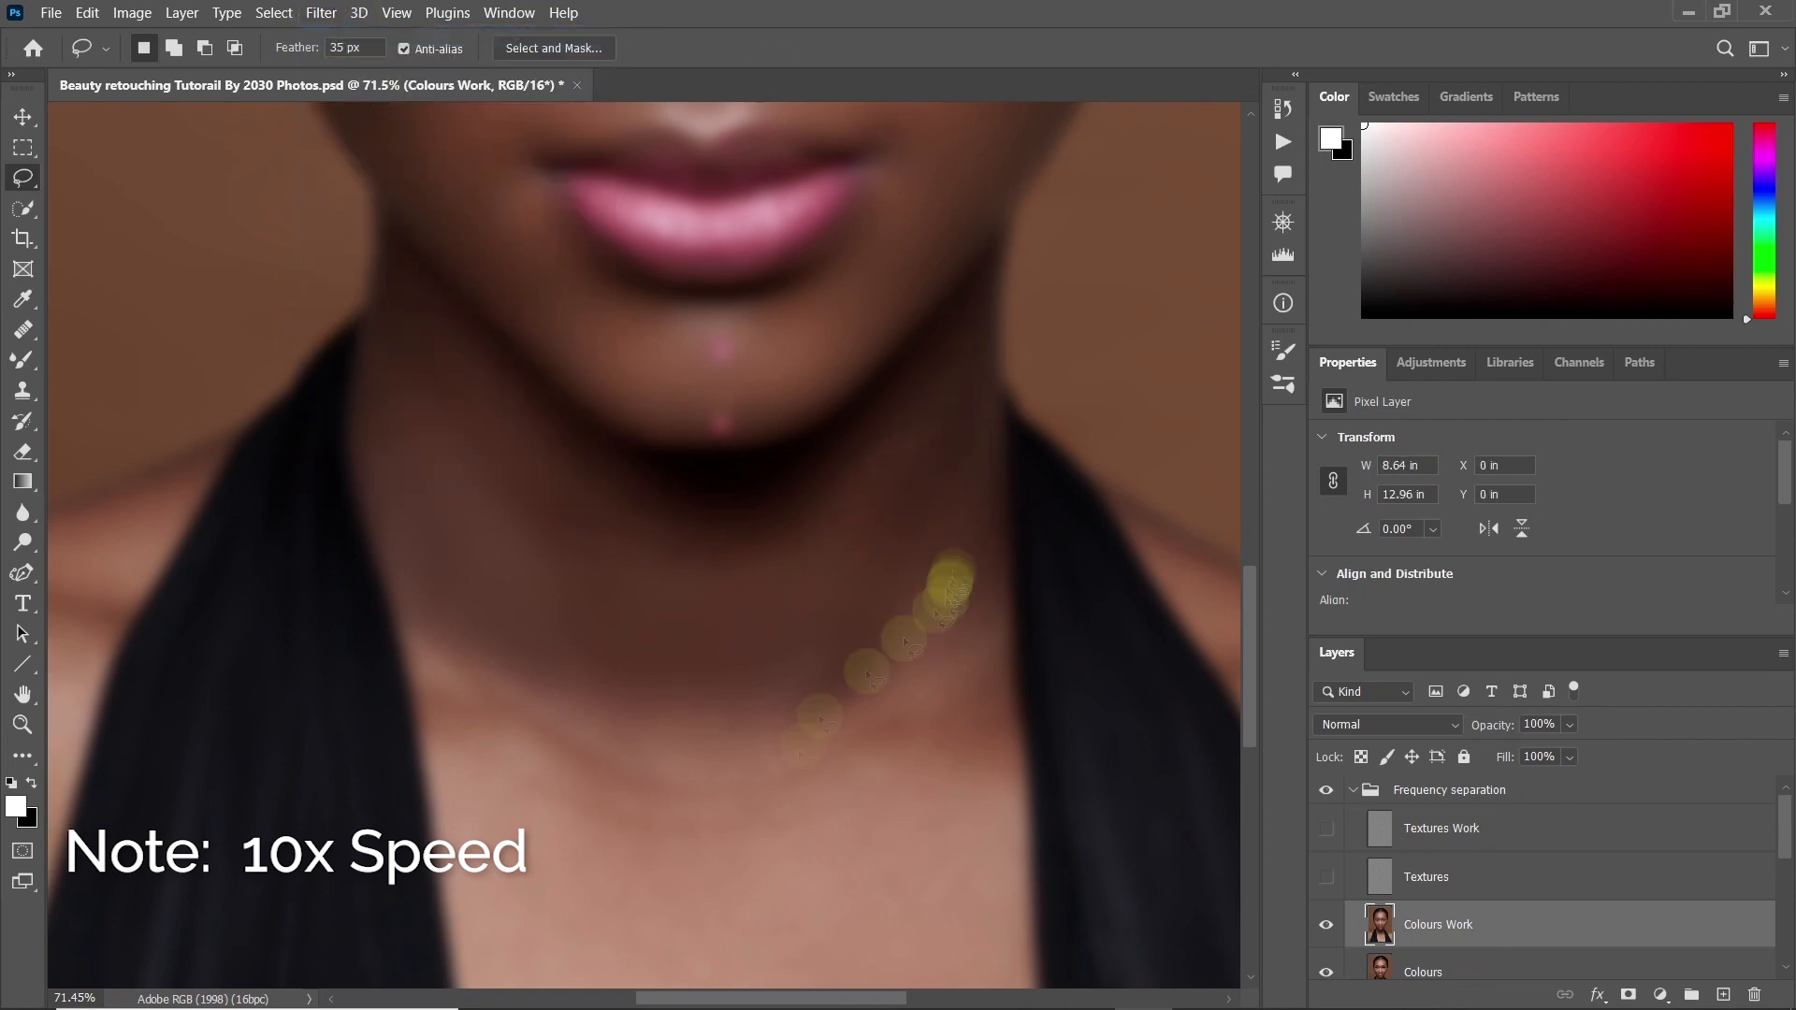
Lasso the left jawline, about 1.75 by 1.66 in, and the right jawline, and reapply the last Gaussian Blur to each
left_click_drag(580, 700, 580, 563)
key("z")
left_click_drag(654, 795, 580, 799)
left_click_drag(663, 711, 748, 702)
key("l")
left_click_drag(425, 351, 435, 346)
left_click(321, 13)
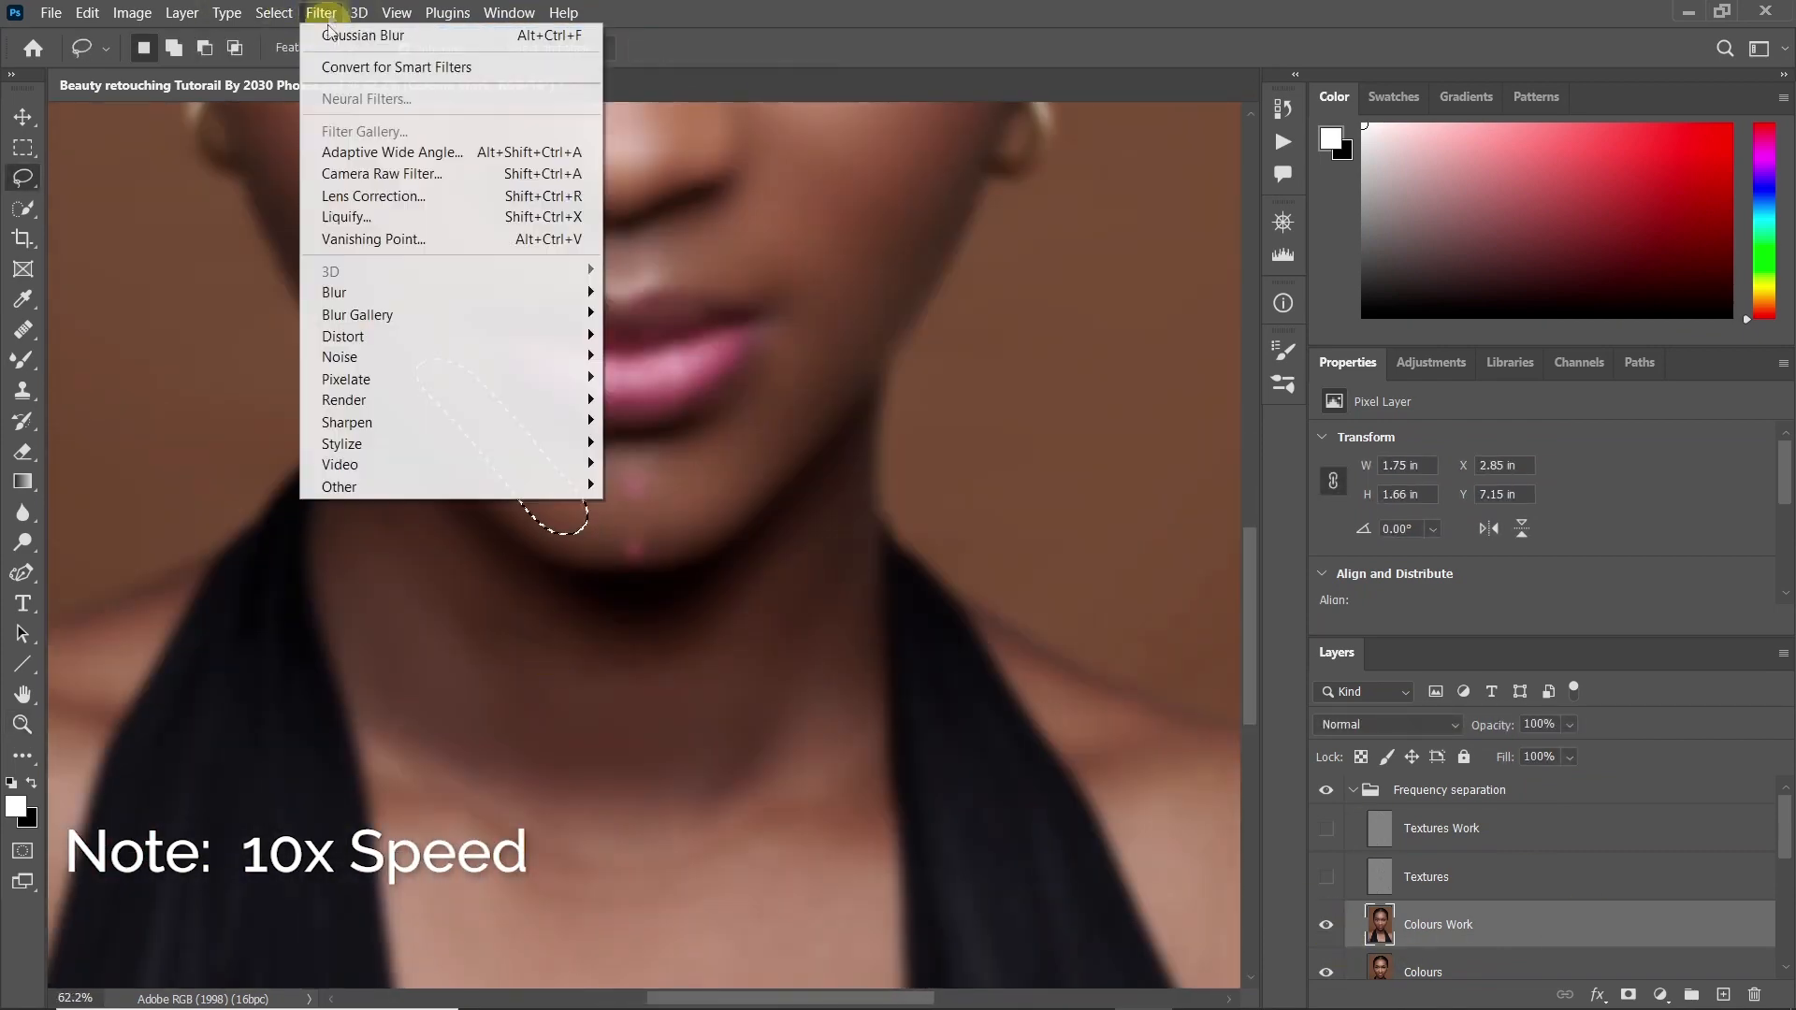
left_click(329, 36)
left_click_drag(821, 292, 823, 397)
left_click(321, 13)
left_click(329, 35)
Lasso the collarbone area below the neck, about 3.46 by 1.58 in, and reapply the last Gaussian Blur
left_click_drag(538, 729, 552, 405)
left_click_drag(879, 438, 874, 449)
left_click(321, 13)
left_click(328, 36)
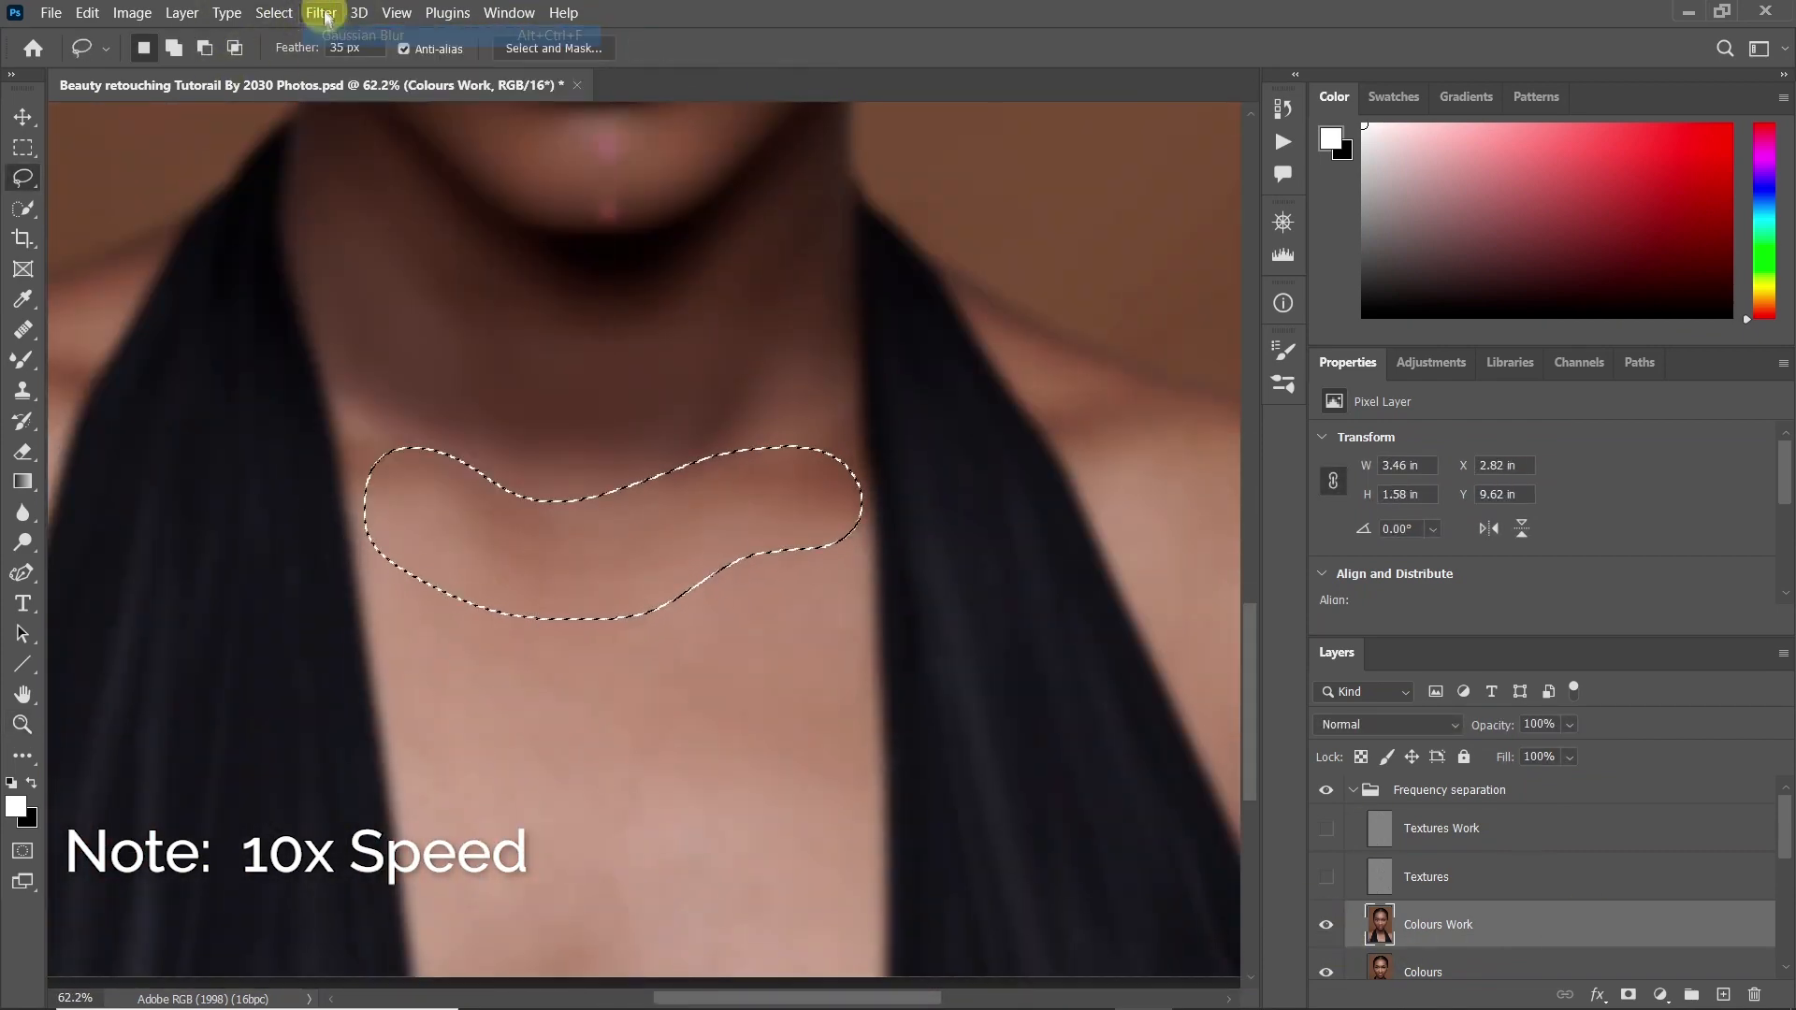
Lasso the right side of the chest, about 1.48 by 2.34 in, and the left side, reapplying Gaussian Blur twice and once respectively
mouse_move(802, 526)
left_mouse_down()
mouse_move(464, 552)
mouse_move(823, 537)
mouse_move(828, 510)
left_mouse_up()
scroll(804, 580, "down", 2)
left_click(321, 13)
left_click(329, 36)
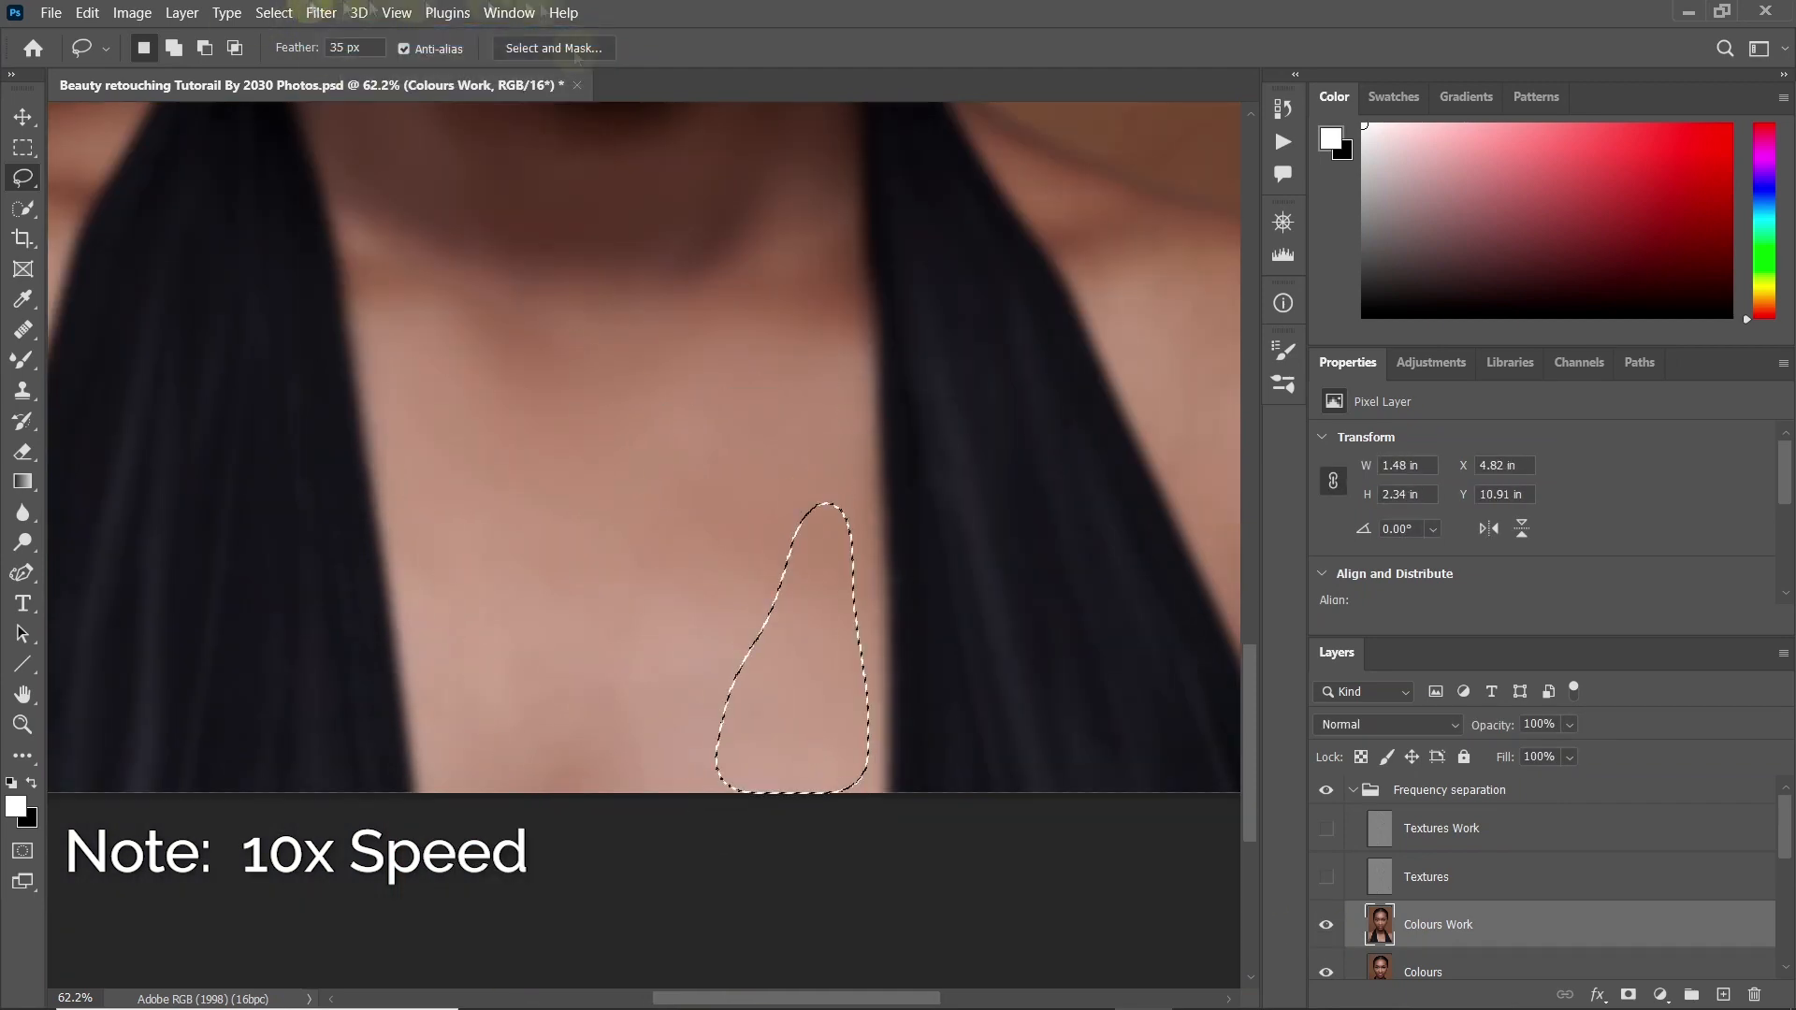
left_click(321, 13)
left_click(329, 35)
left_click_drag(404, 428, 416, 435)
left_click(321, 13)
left_click(330, 36)
Lasso the left shoulder, about 1.32 by 0.99 in, and the skin below it, about 1.85 by 2.29 in, reapplying Gaussian Blur to each
mouse_move(524, 449)
left_mouse_down()
mouse_move(676, 463)
mouse_move(655, 482)
left_mouse_up()
left_click(318, 15)
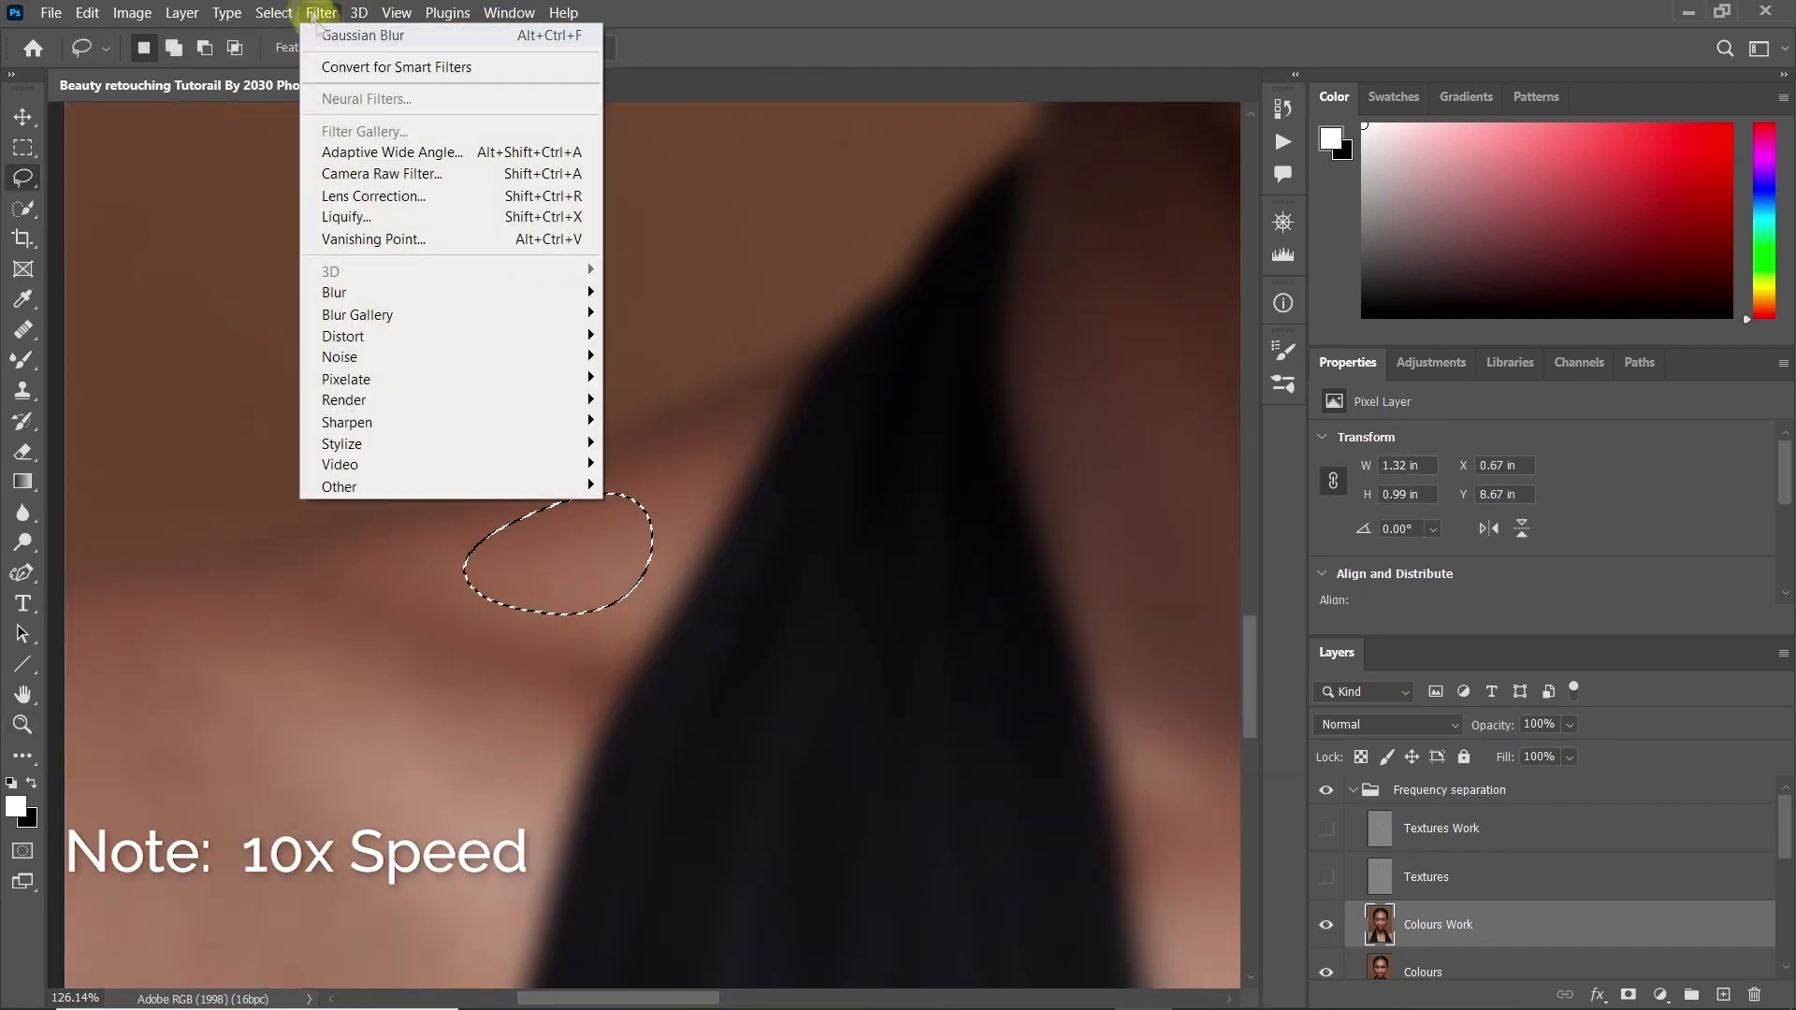
left_click(329, 35)
left_click_drag(365, 789, 585, 545)
left_click_drag(288, 360, 228, 902)
left_click(387, 638, "alt")
left_click(318, 17)
left_click(329, 35)
left_click(526, 739, "ctrl")
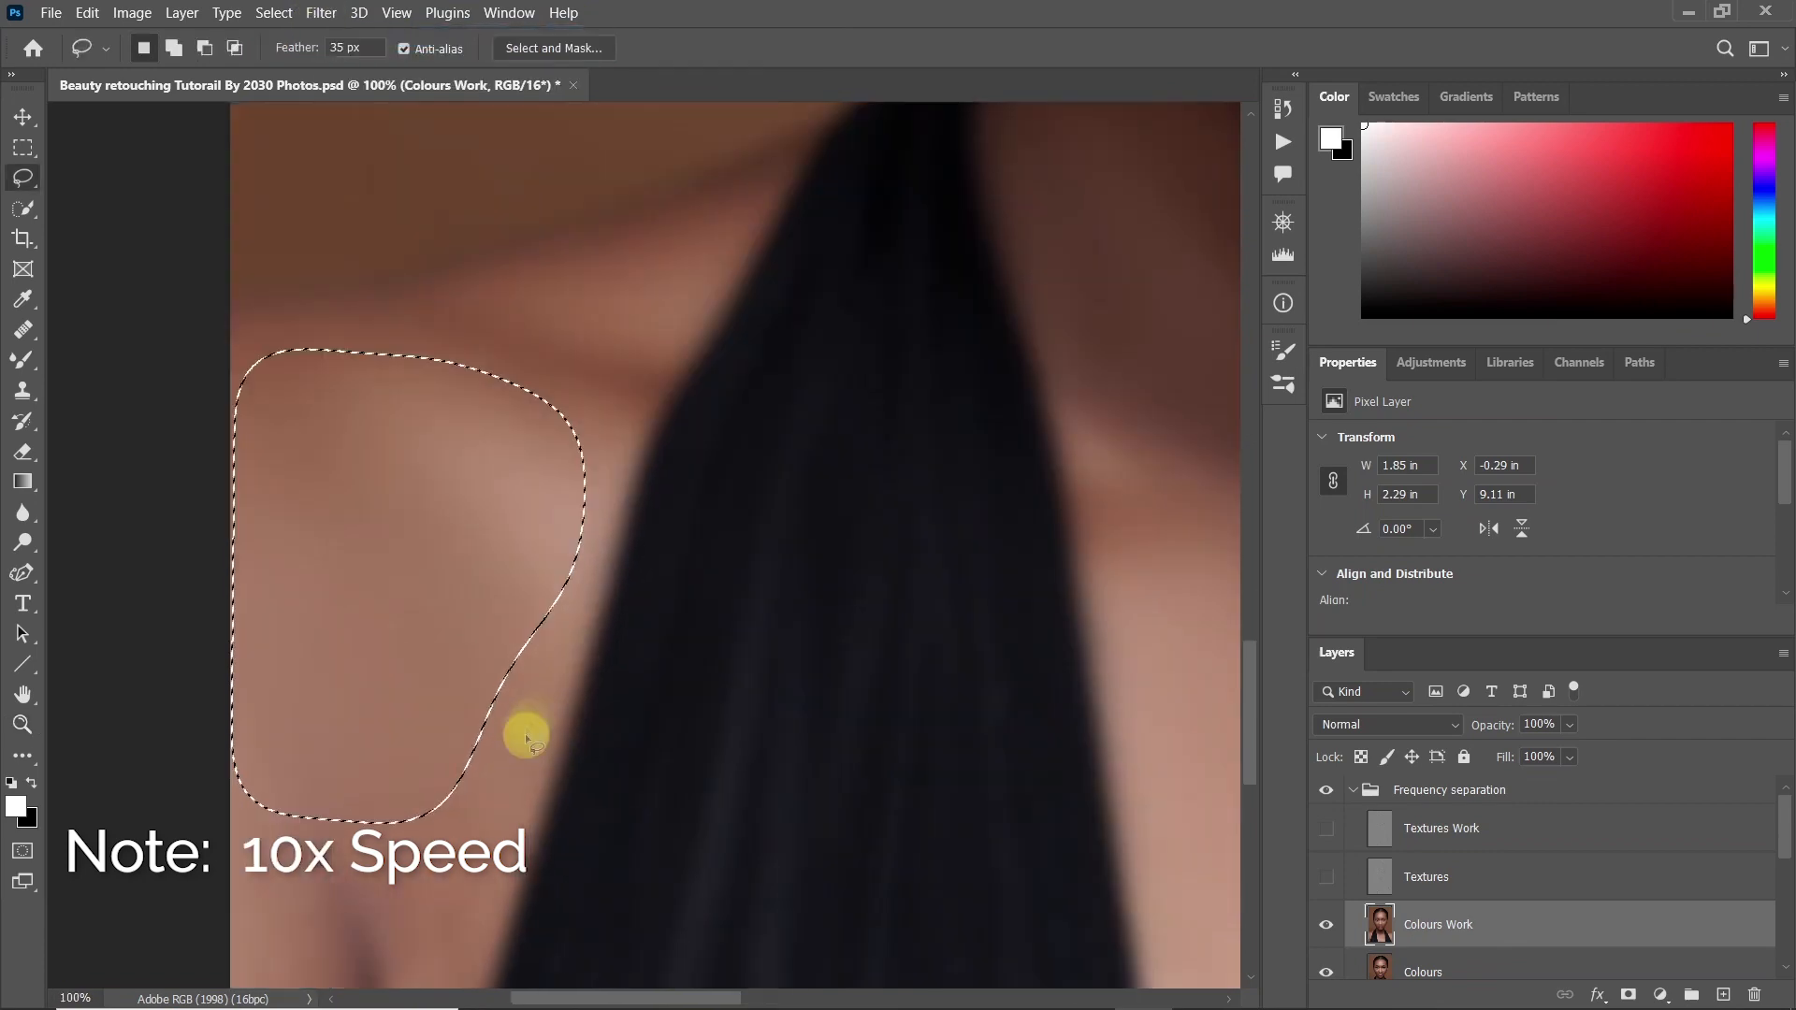
Lasso more of the left shoulder and upper arm, including a strip about 1.09 by 2.8 in beside the dress, reapply Gaussian Blur, and deselect
left_click_drag(608, 234, 599, 241)
left_click(321, 13)
left_click(330, 36)
mouse_move(341, 361)
left_mouse_down()
mouse_move(444, 678)
mouse_move(348, 375)
left_mouse_up()
left_click(320, 13)
left_click(329, 35)
left_click_drag(608, 286, 584, 295)
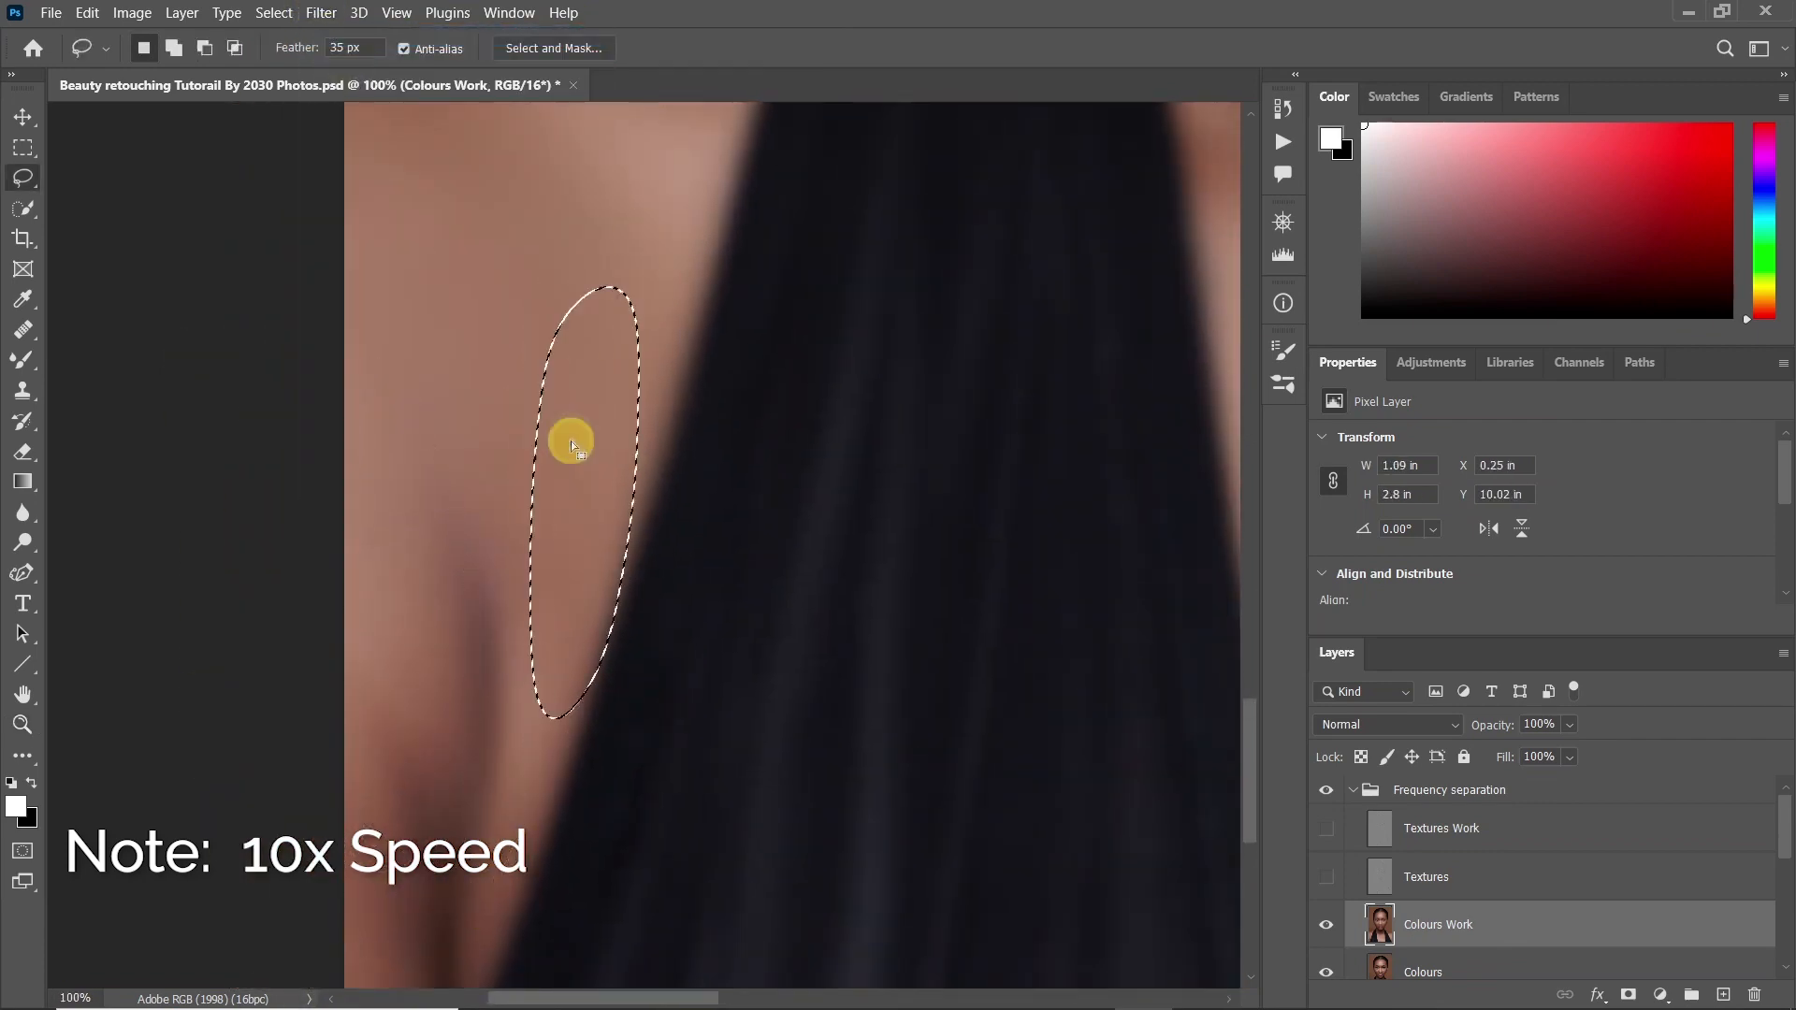
left_click(321, 13)
left_click(329, 35)
key("ctrl+d")
Lasso the right shoulder beside the dress strap, about 1.18 by 1 in, and reapply the last Gaussian Blur
left_click_drag(415, 701, 320, 795)
left_click_drag(629, 687, 790, 621)
left_click_drag(468, 344, 462, 356)
left_click(321, 13)
left_click(329, 35)
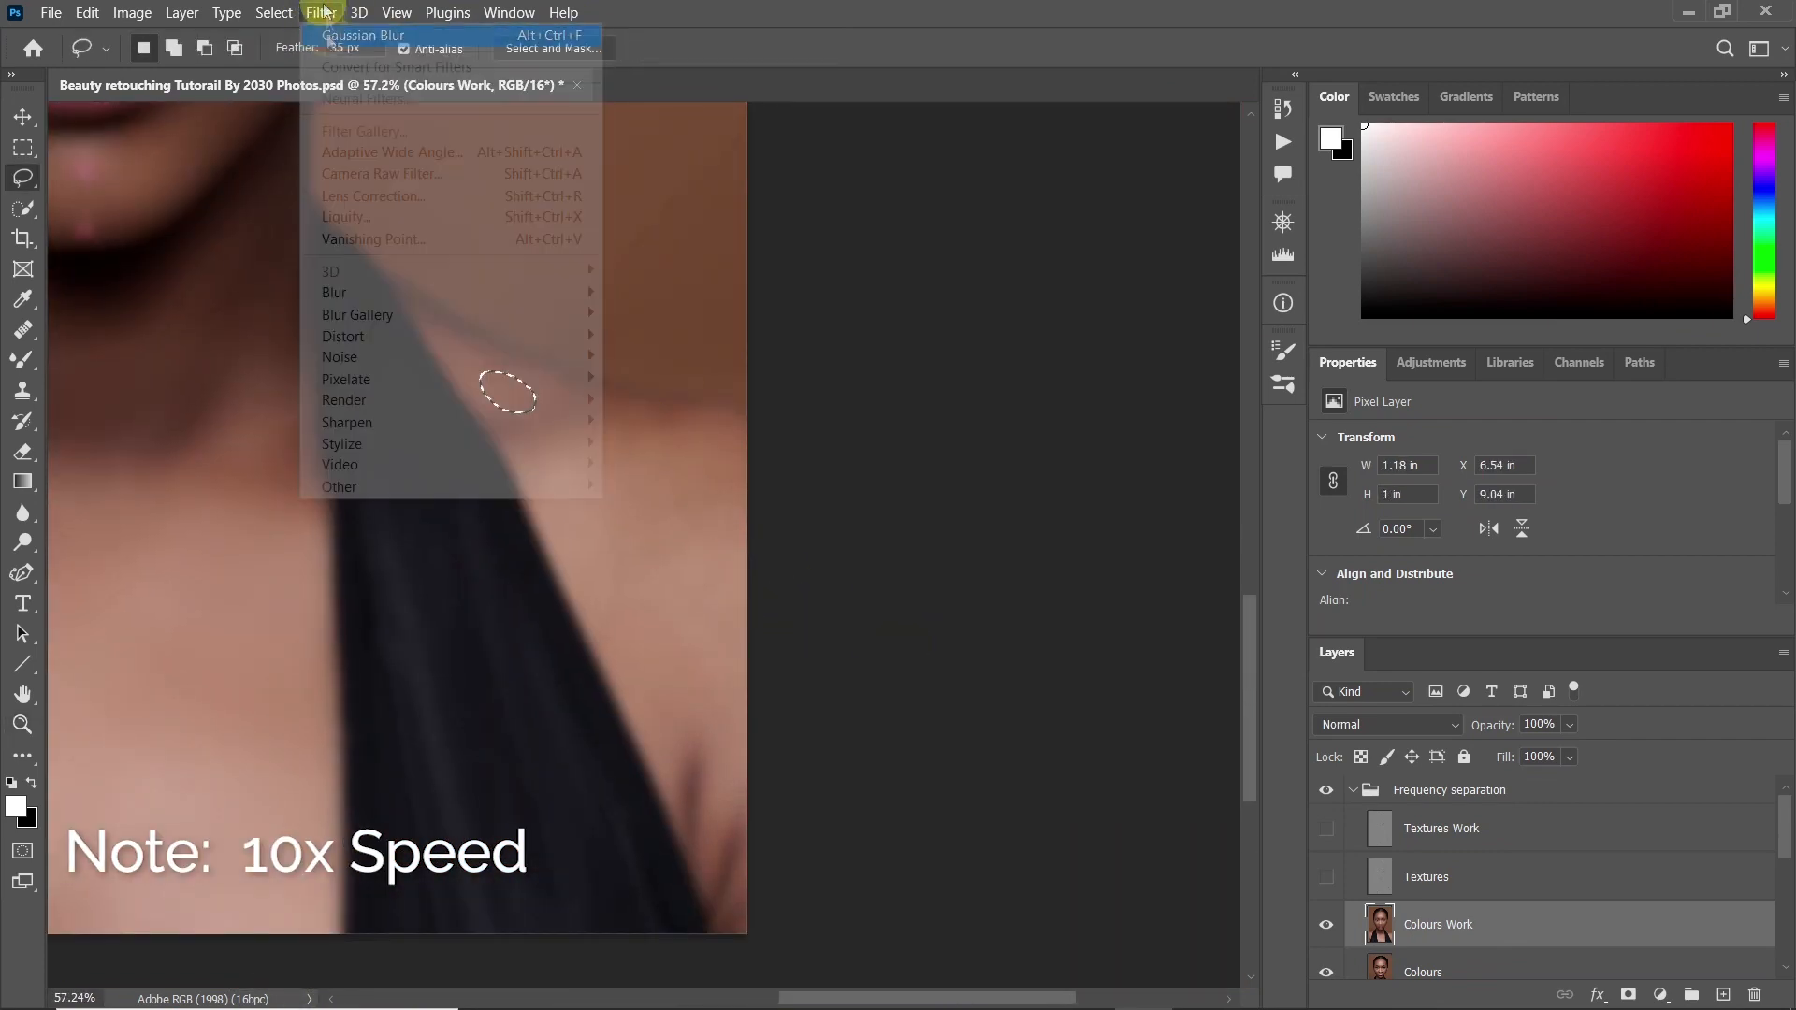
Lasso the right upper arm, about 1.84 by 2.7 in, reapply Gaussian Blur twice, blur one more area lower down, and deselect
mouse_move(739, 447)
left_mouse_down()
mouse_move(761, 427)
mouse_move(647, 678)
mouse_move(753, 459)
left_mouse_up()
left_click(321, 13)
left_click(329, 35)
left_click(321, 13)
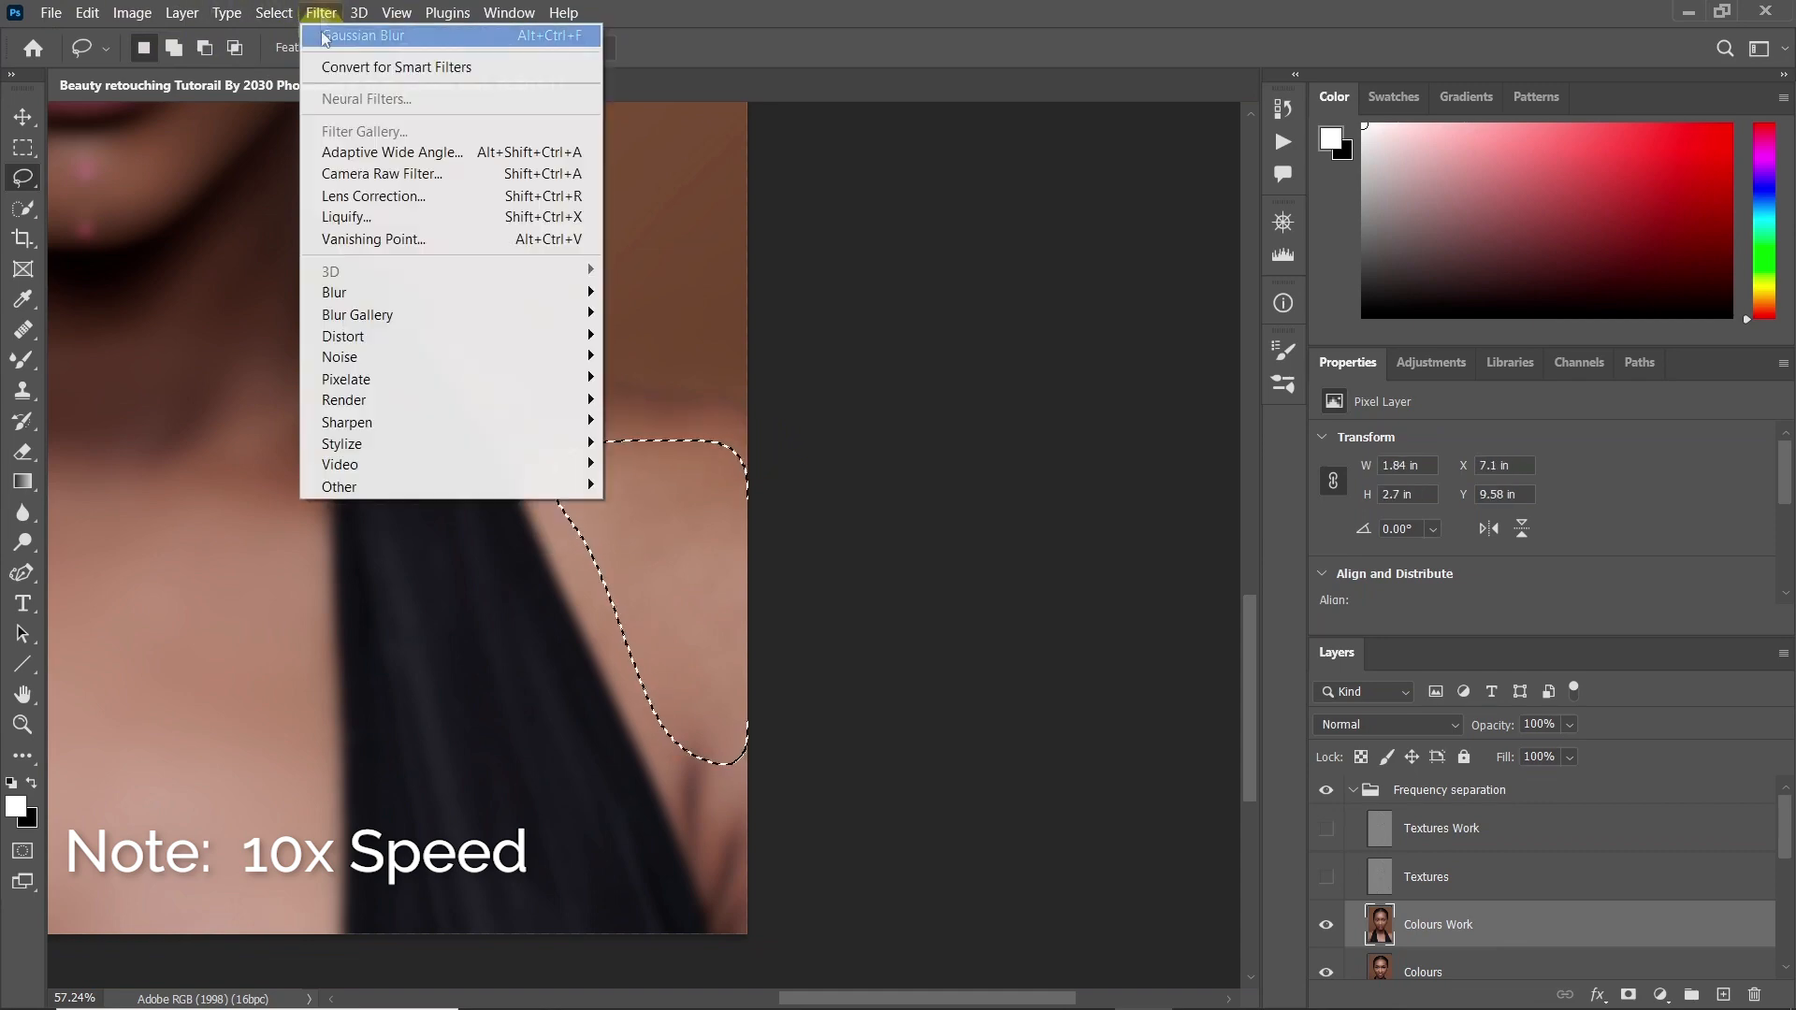
left_click(324, 38)
mouse_move(677, 702)
left_mouse_down()
mouse_move(769, 762)
mouse_move(692, 697)
mouse_move(599, 674)
left_mouse_up()
left_click(321, 13)
left_click(329, 35)
key("ctrl+d")
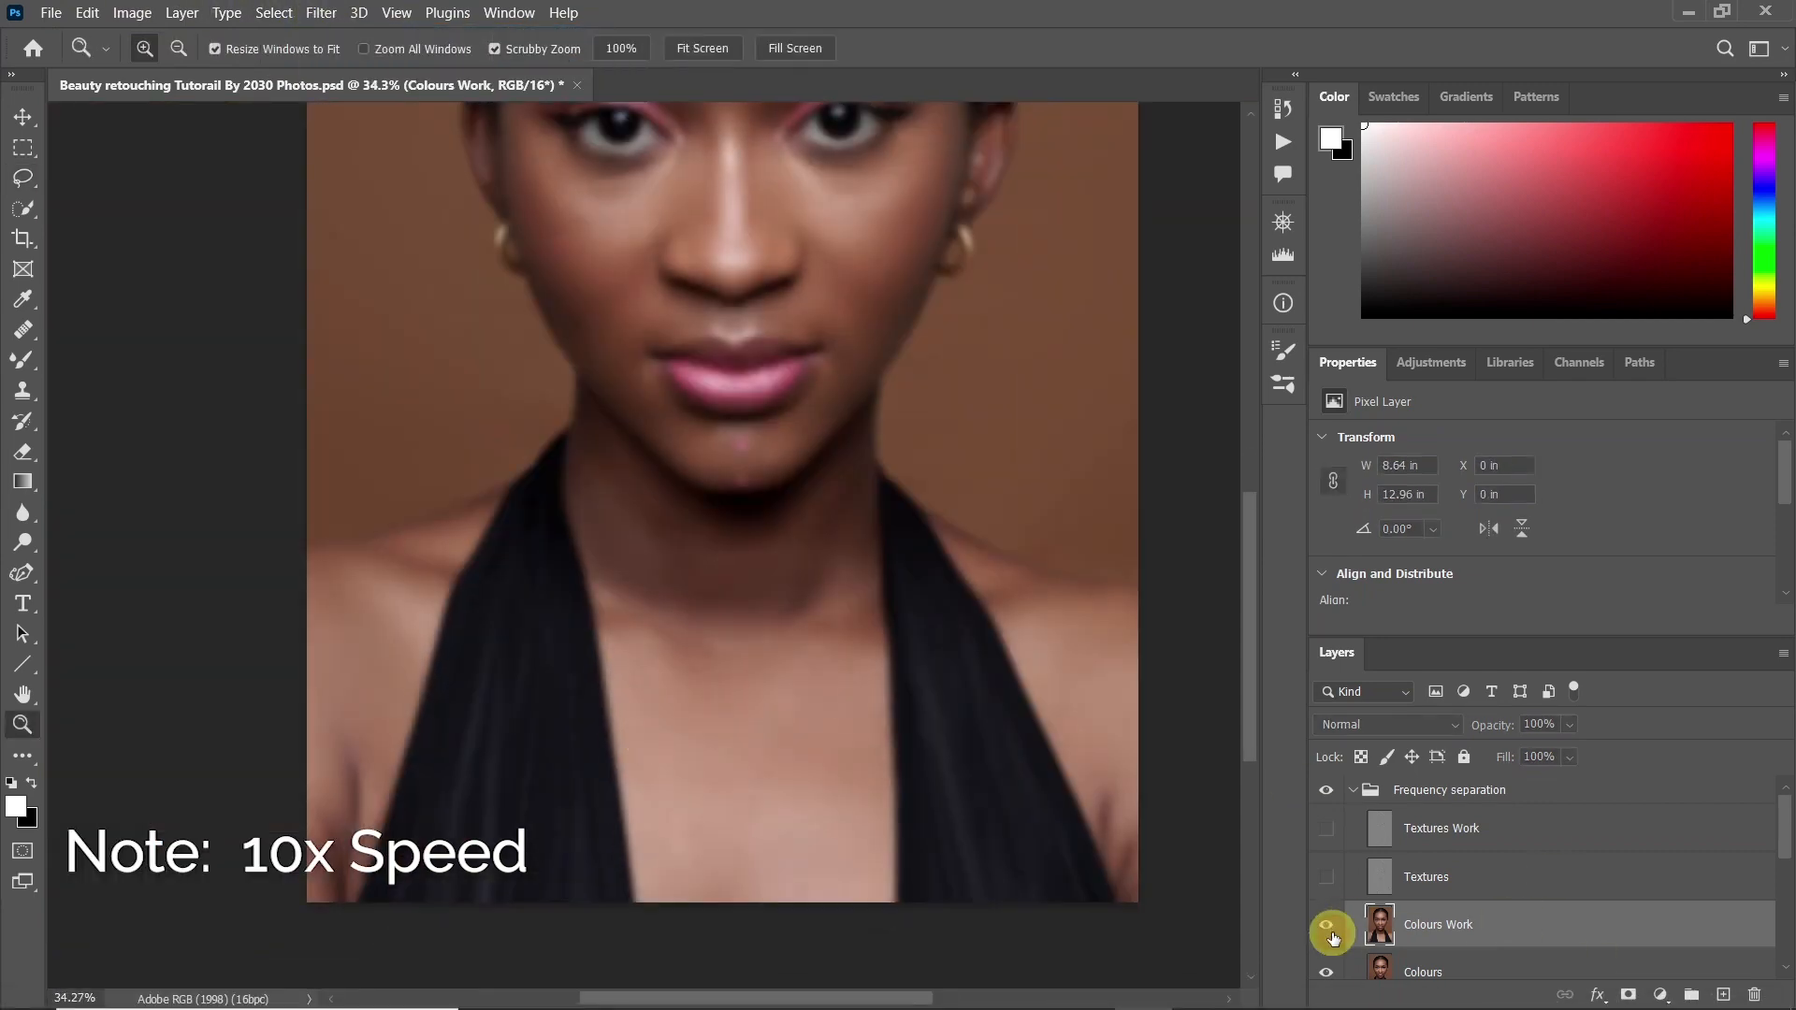
Lasso the left side of the forehead and the right side, about 1.47 by 1.89 in, reapply Gaussian Blur to each, and deselect
left_click_drag(711, 767, 598, 767)
left_click_drag(693, 601, 776, 598)
key("l")
left_click_drag(529, 405, 524, 412)
left_click(321, 13)
left_click(329, 36)
left_click_drag(701, 380, 692, 385)
left_click(323, 14)
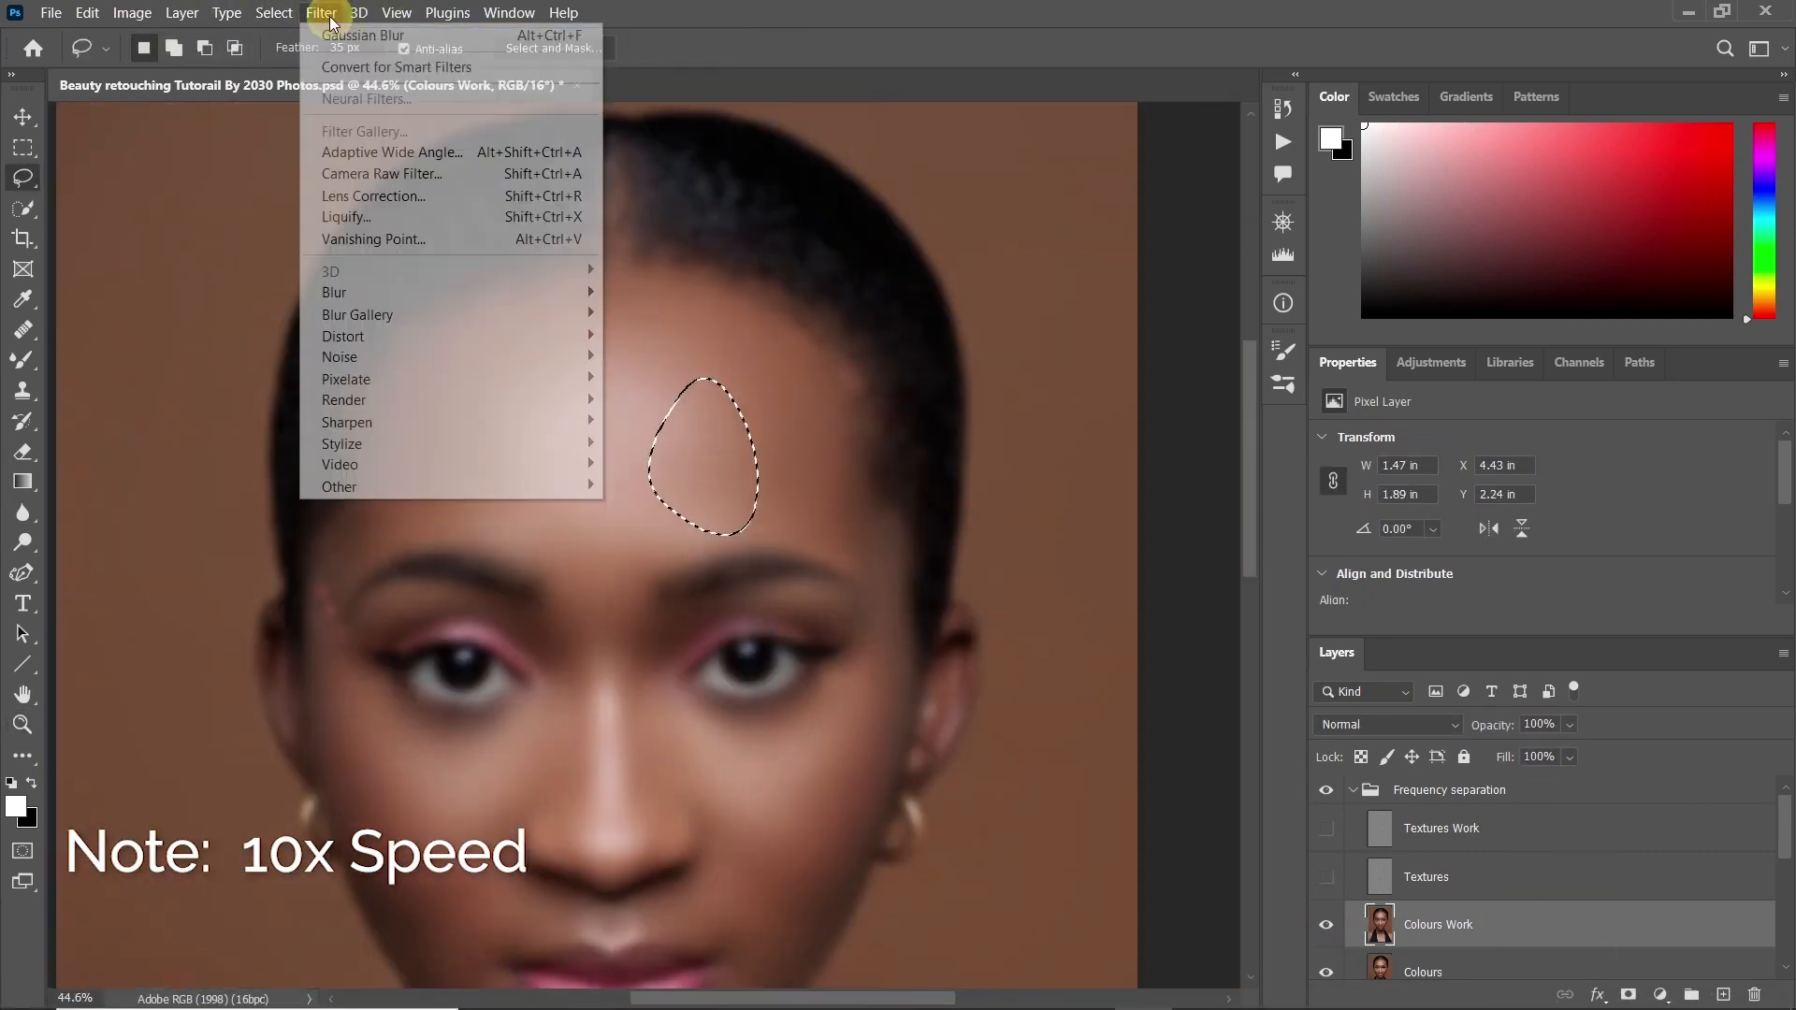
left_click(329, 35)
key("ctrl+d")
Check Colours Work with its visibility off and on, then lasso the skin between the left eye and nose, reapply Gaussian Blur, and deselect
key("z")
mouse_move(692, 468)
left_mouse_down()
mouse_move(599, 468)
mouse_move(748, 495)
left_mouse_up()
left_click(1325, 924)
left_click(1325, 924)
key("l")
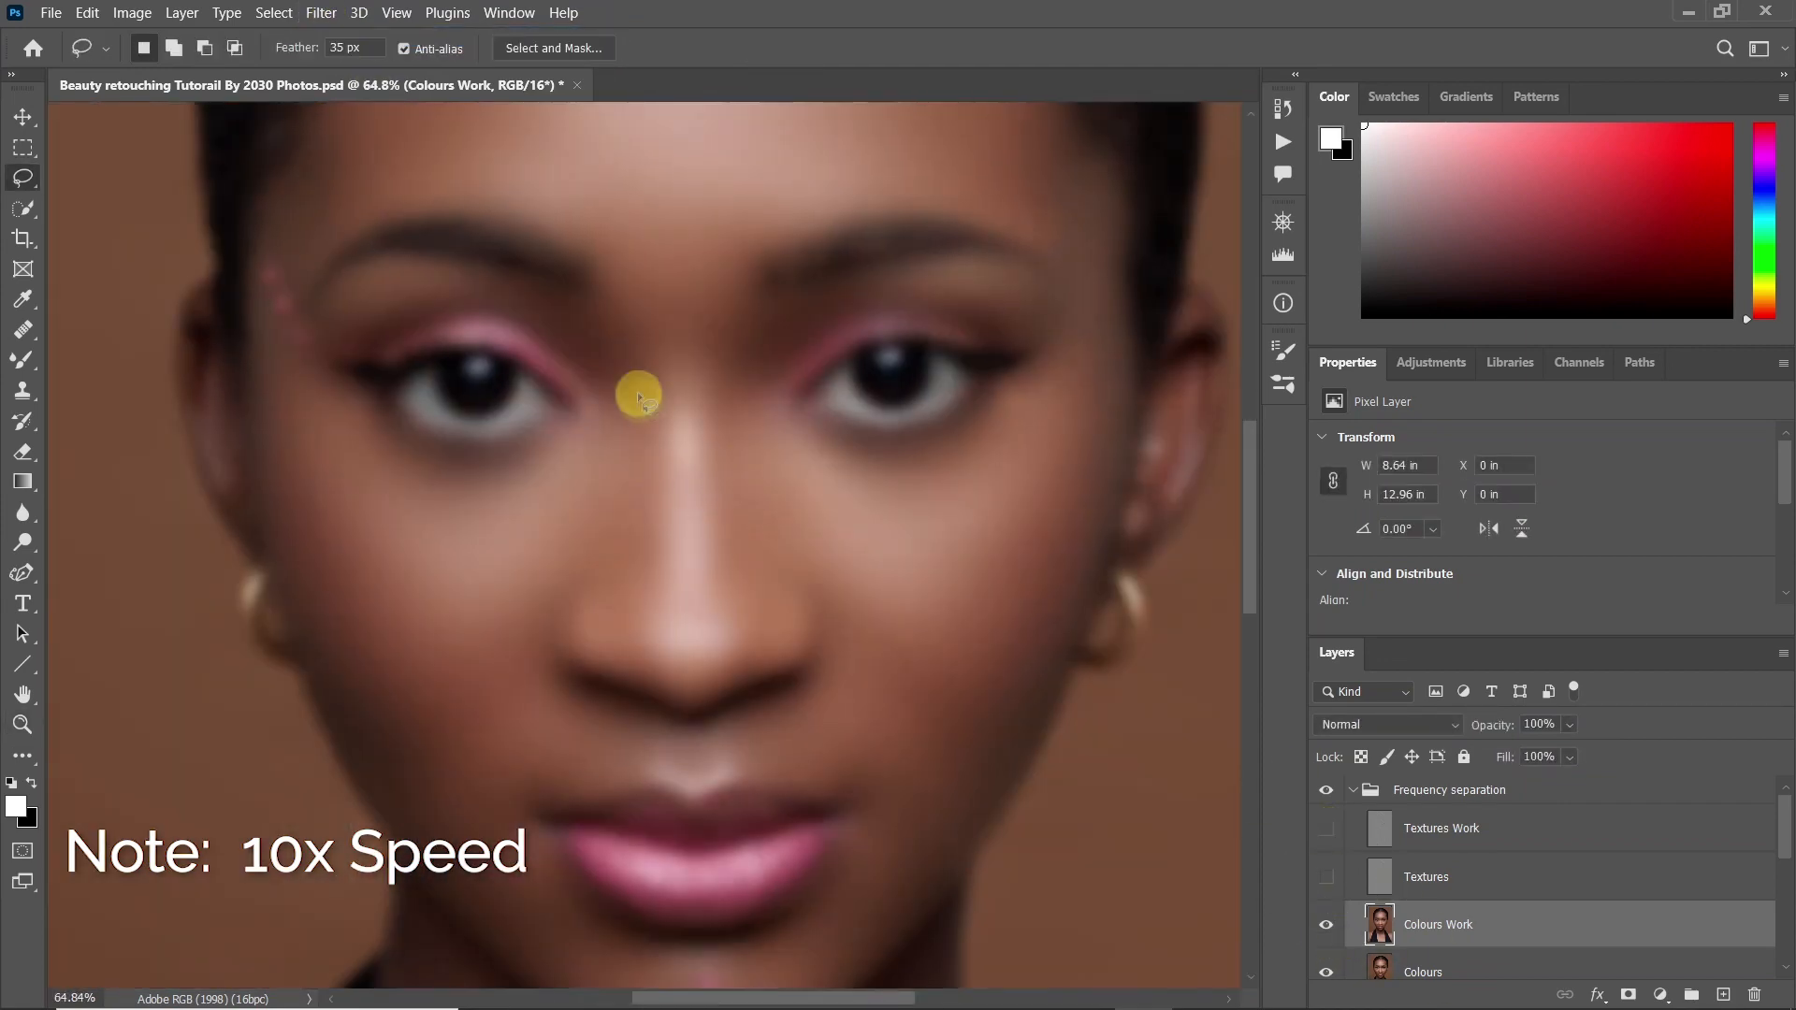
left_click_drag(639, 398, 632, 408)
left_click(323, 15)
left_click(329, 35)
key("ctrl+d")
Lasso the skin between the nose and the right eye, about 1.35 by 1.93 in, reapply Gaussian Blur, and deselect
mouse_move(733, 369)
left_mouse_down()
mouse_move(761, 553)
mouse_move(747, 357)
left_mouse_up()
left_click(324, 15)
left_click(329, 36)
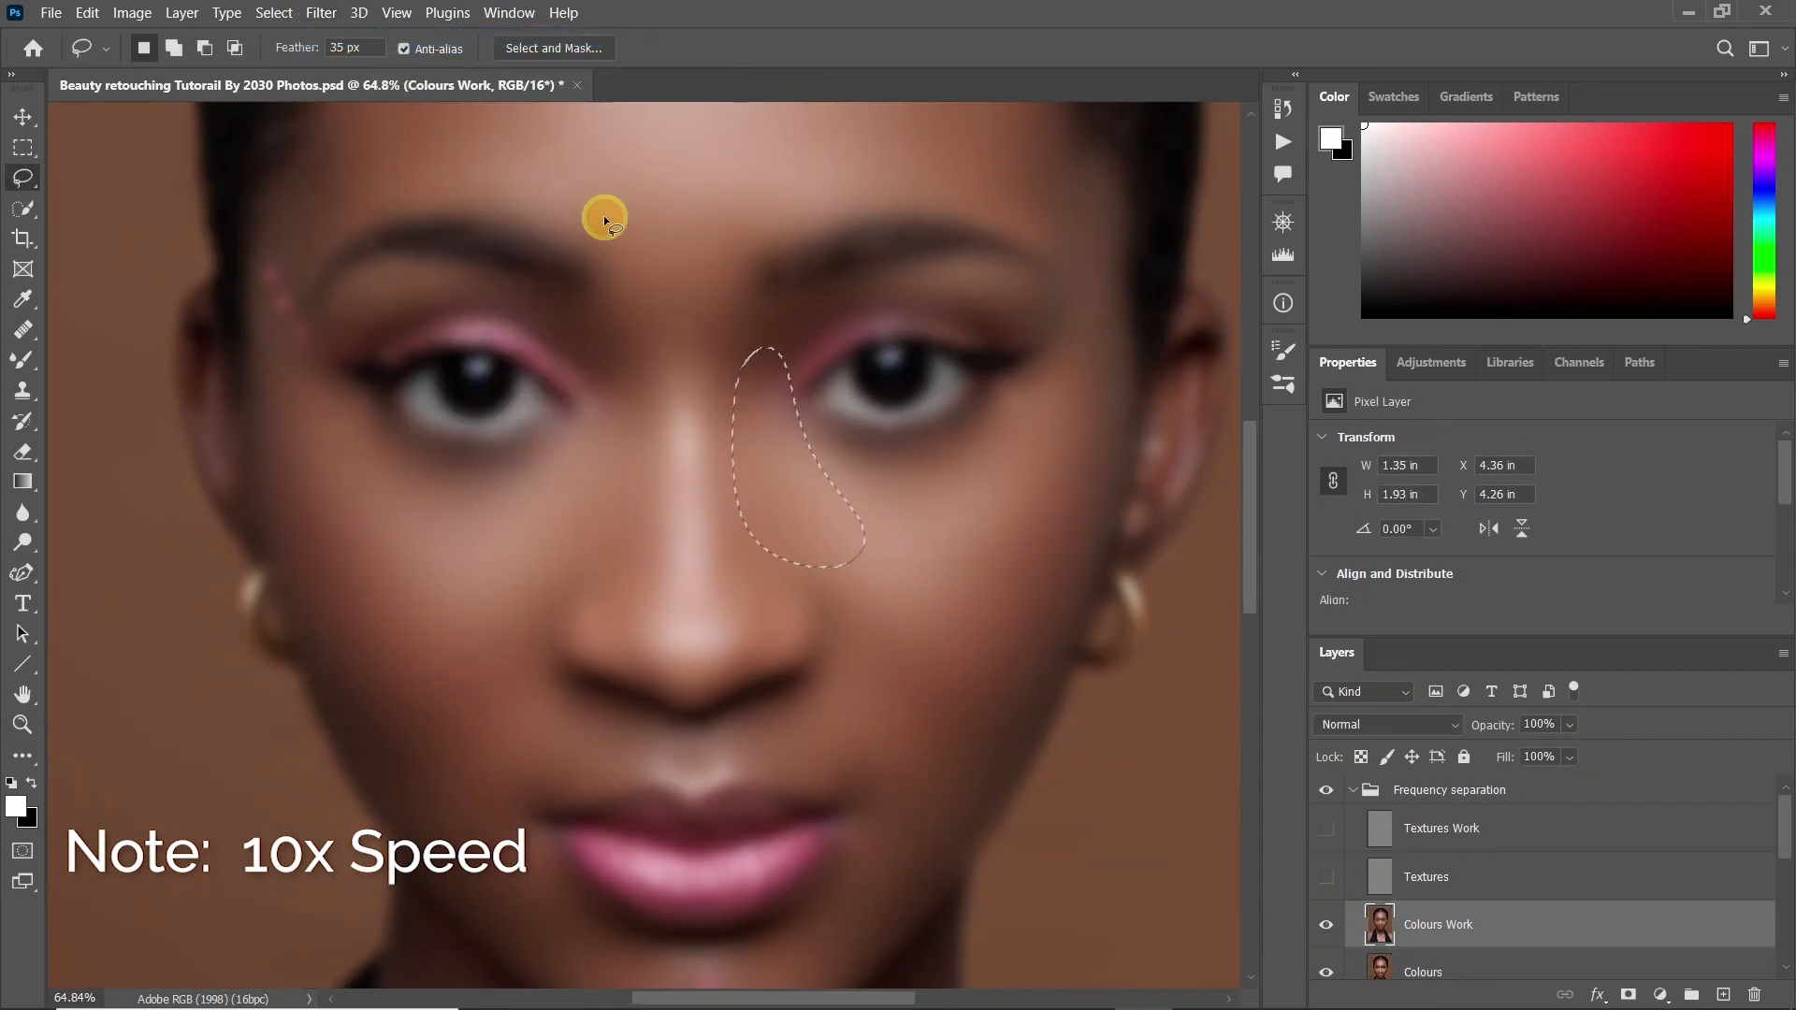
key("ctrl+d")
Compare the full portrait before and after retouching by toggling the visibility of Colours Work, Textures Work and the Frequency separation group
key("z")
left_click_drag(693, 449, 599, 449)
left_click(1325, 924)
left_click(1325, 924)
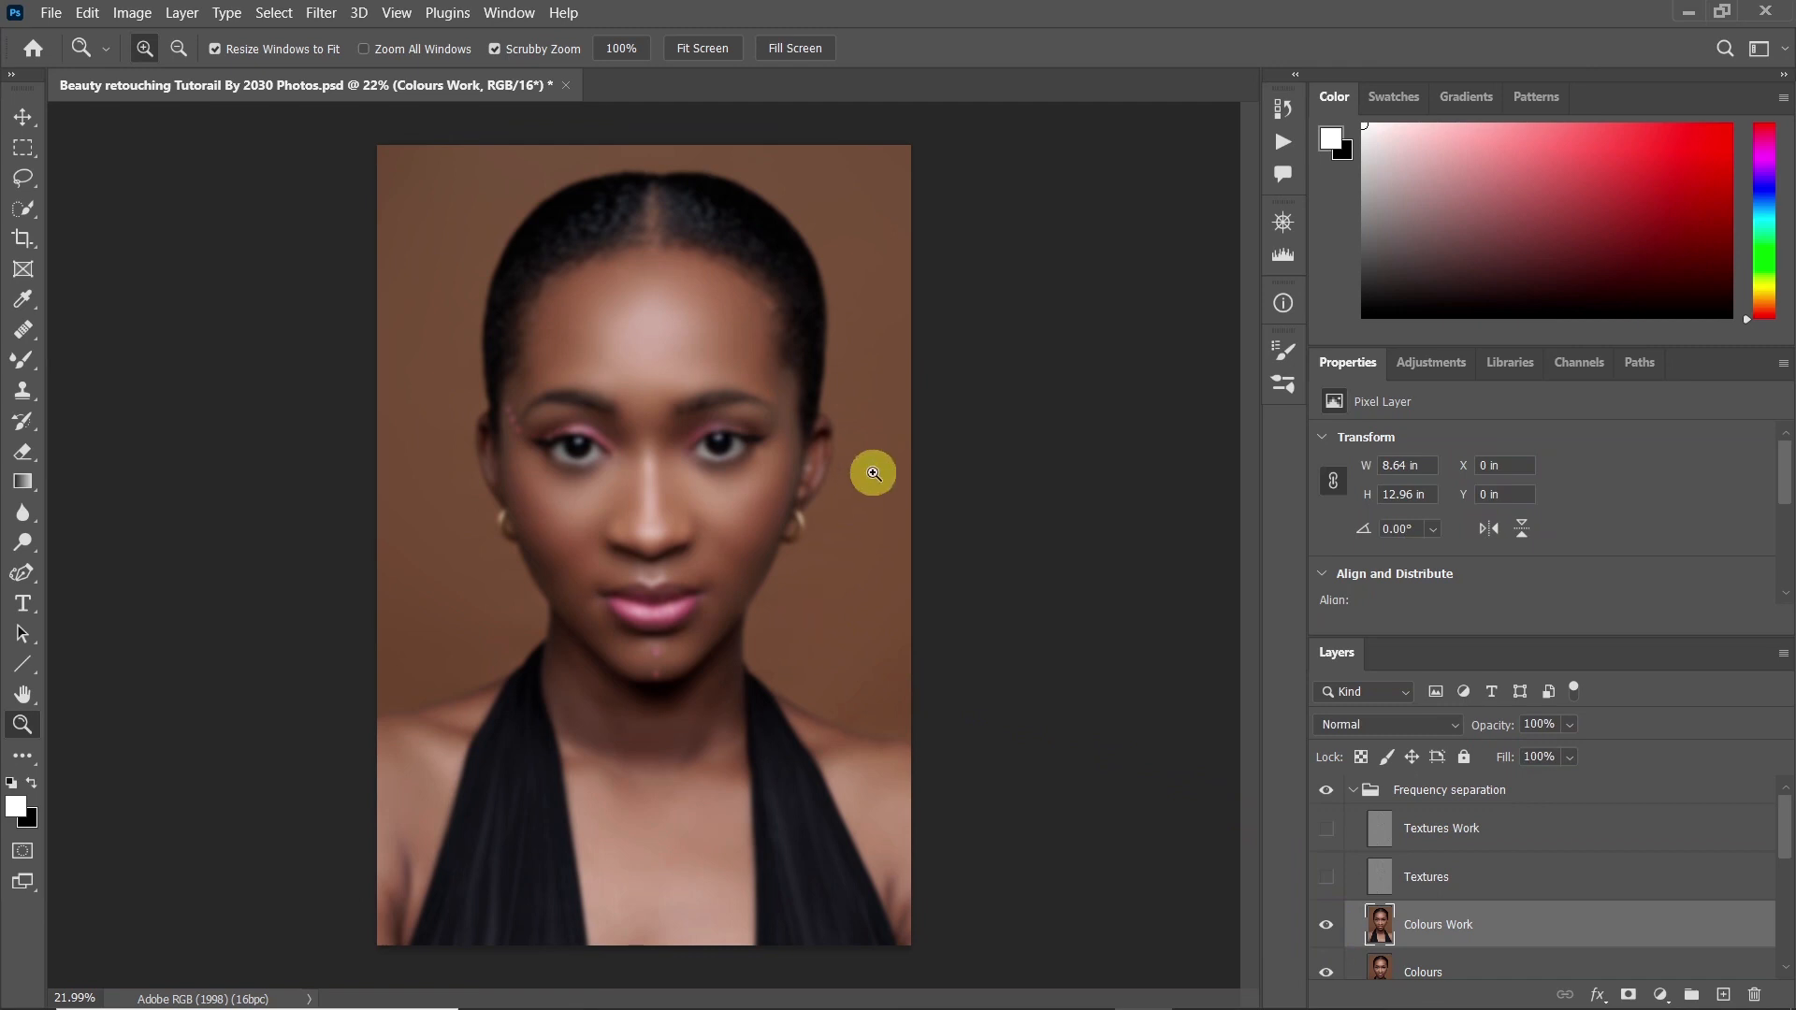
left_click(1327, 926)
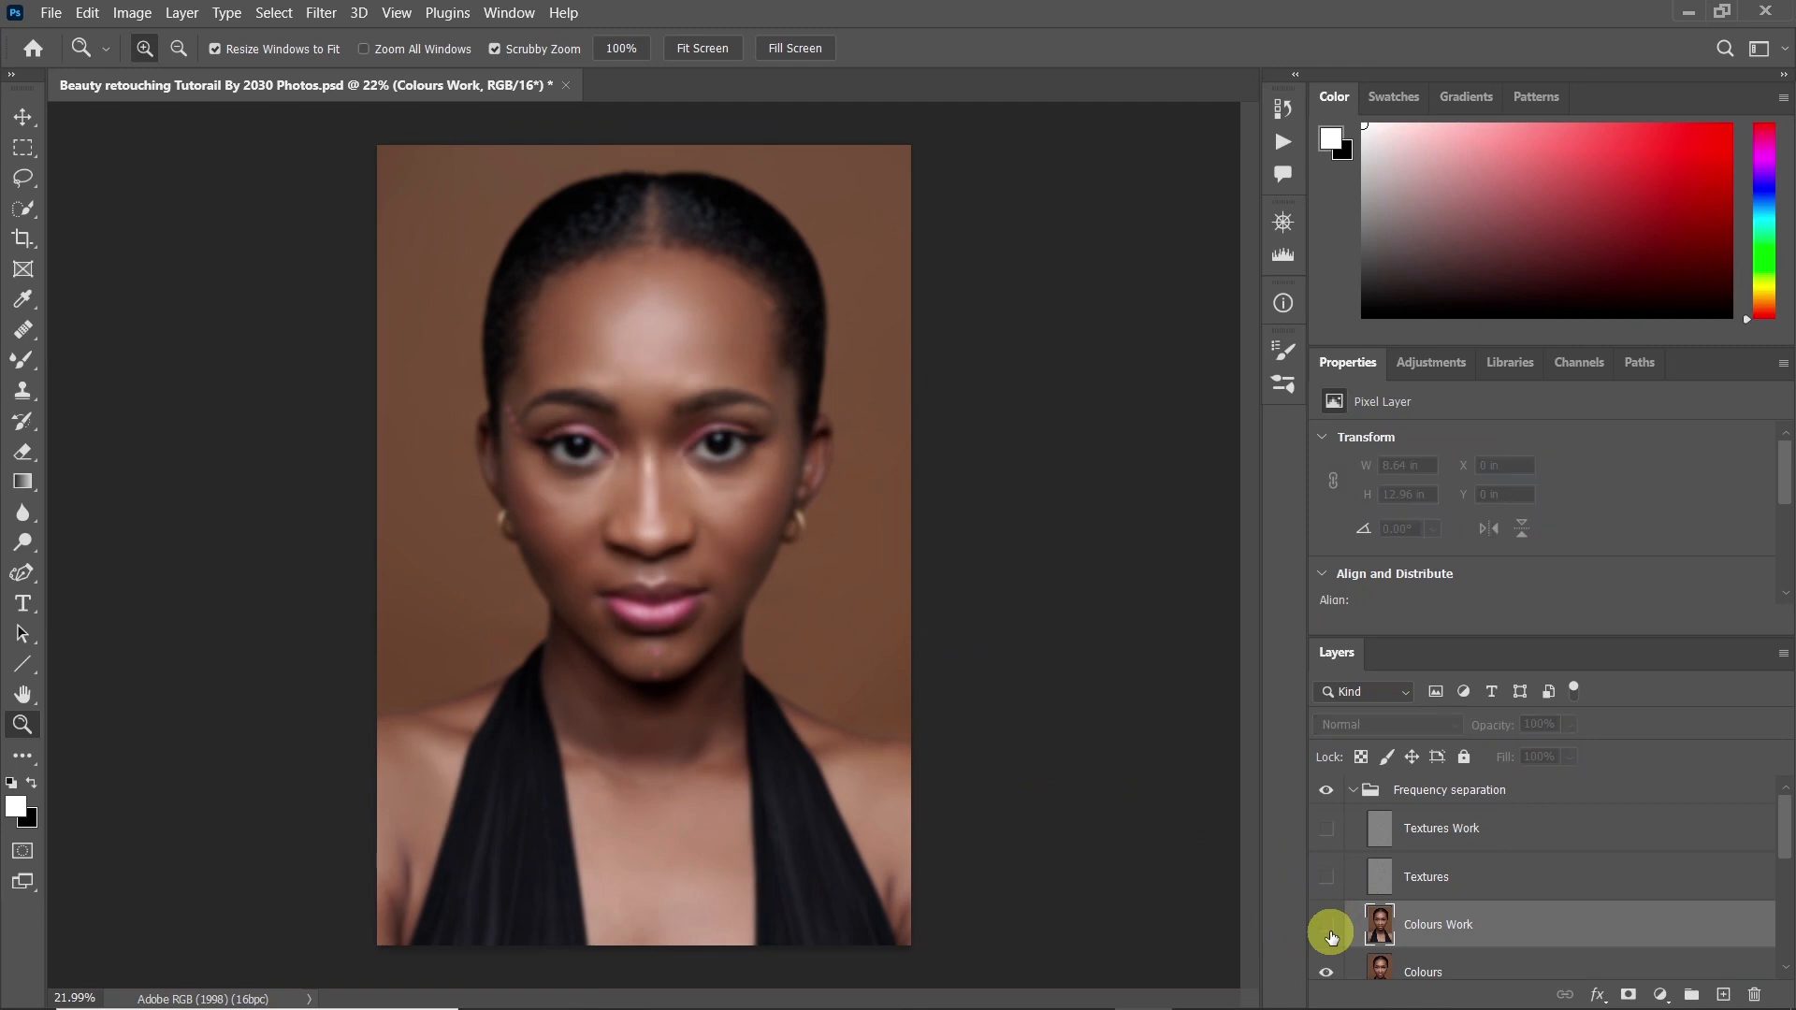
left_click(1327, 926)
left_click(1328, 931)
left_click(1332, 829)
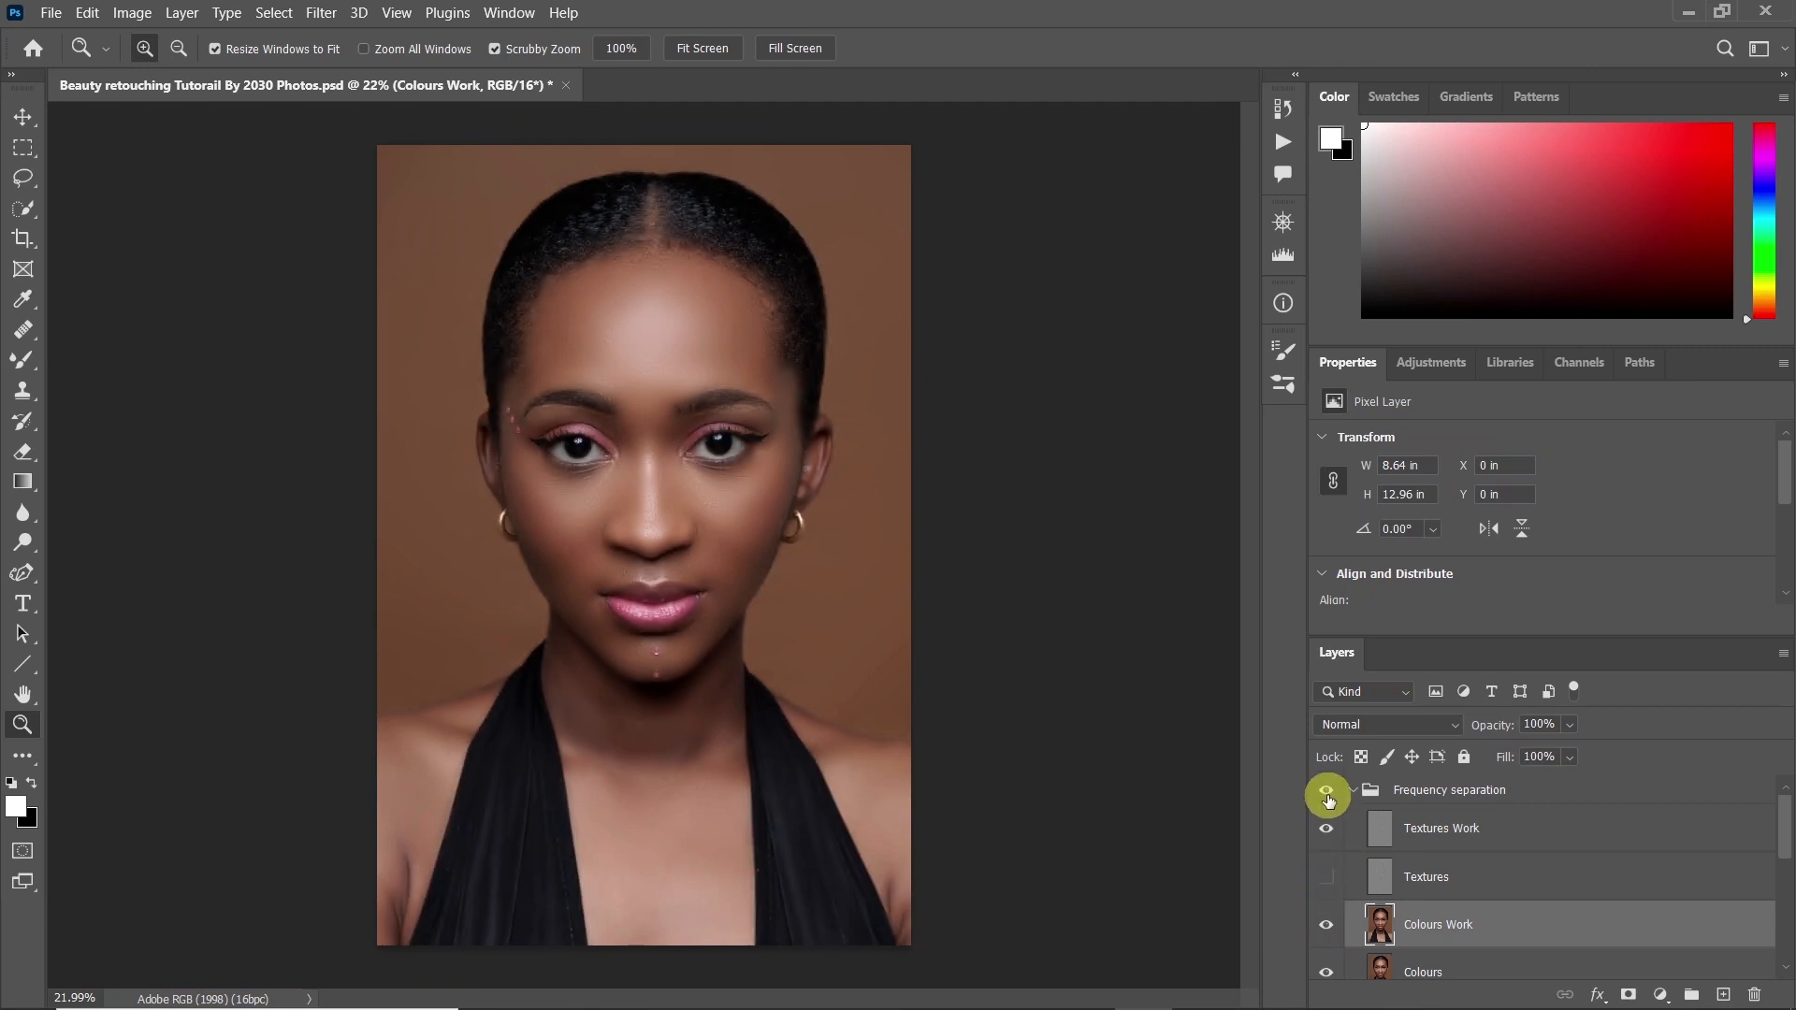
left_click(1327, 793)
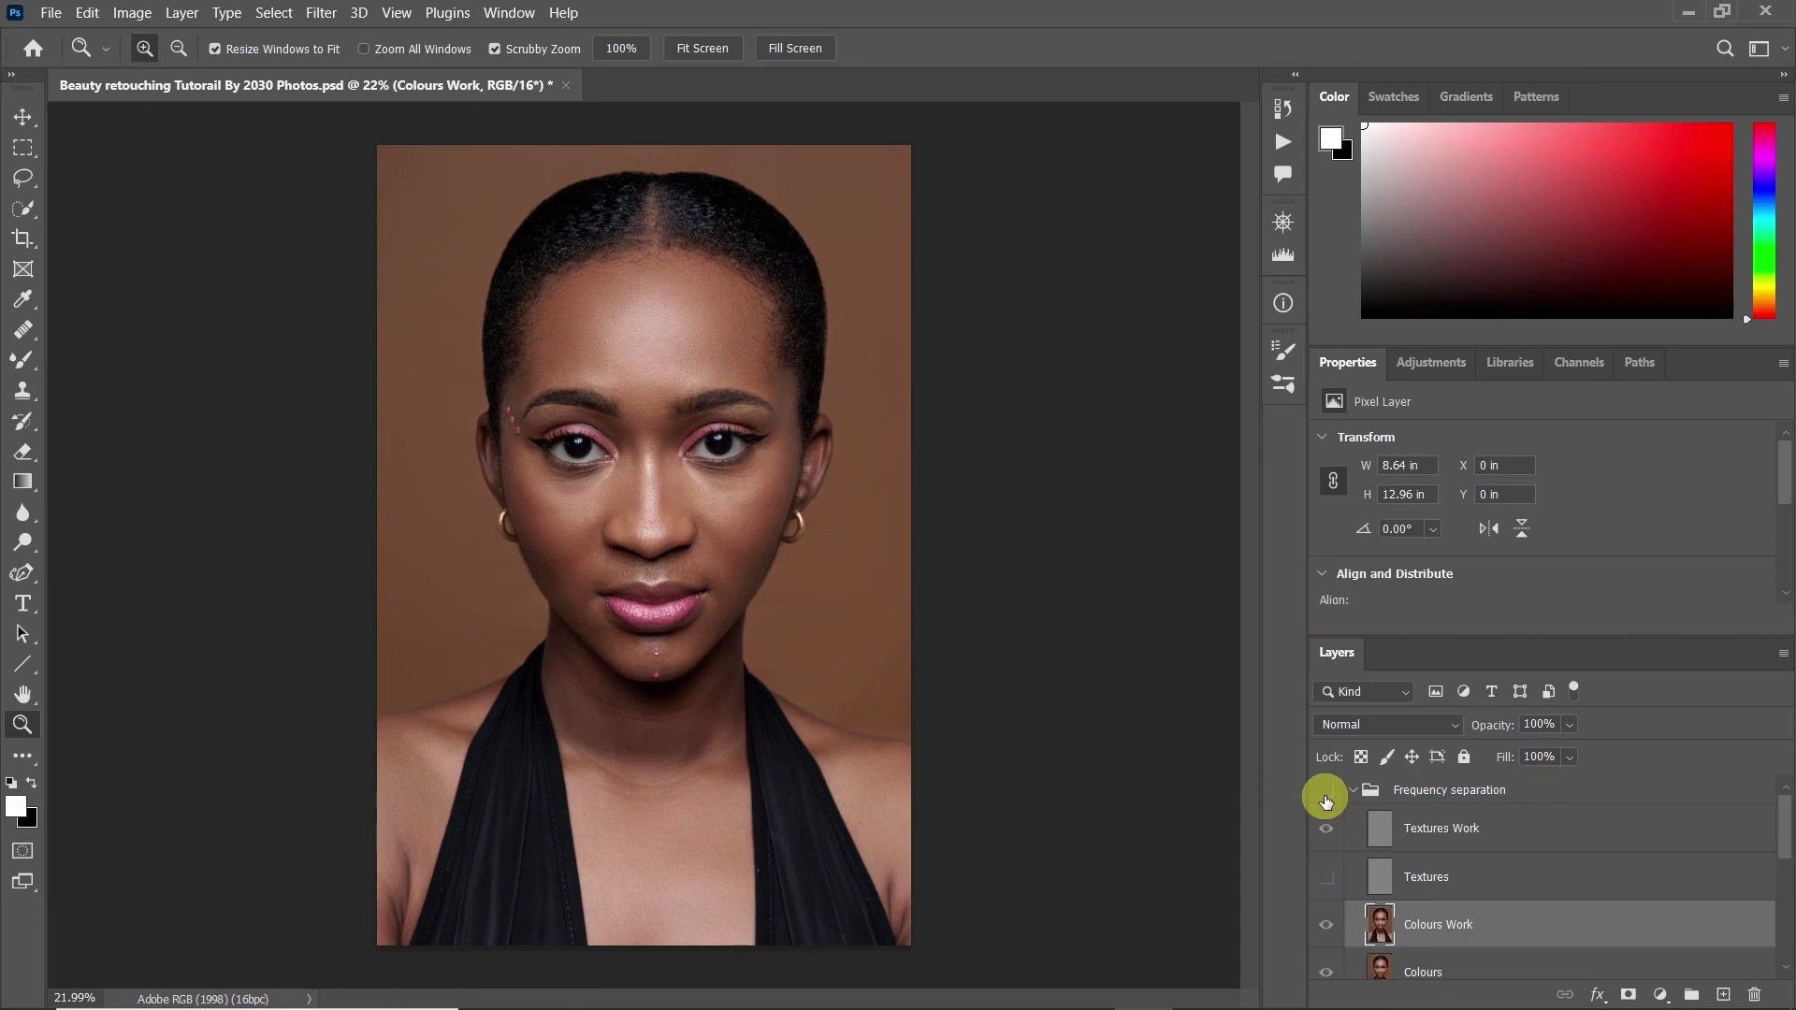
left_click(1326, 928)
left_click(1327, 924)
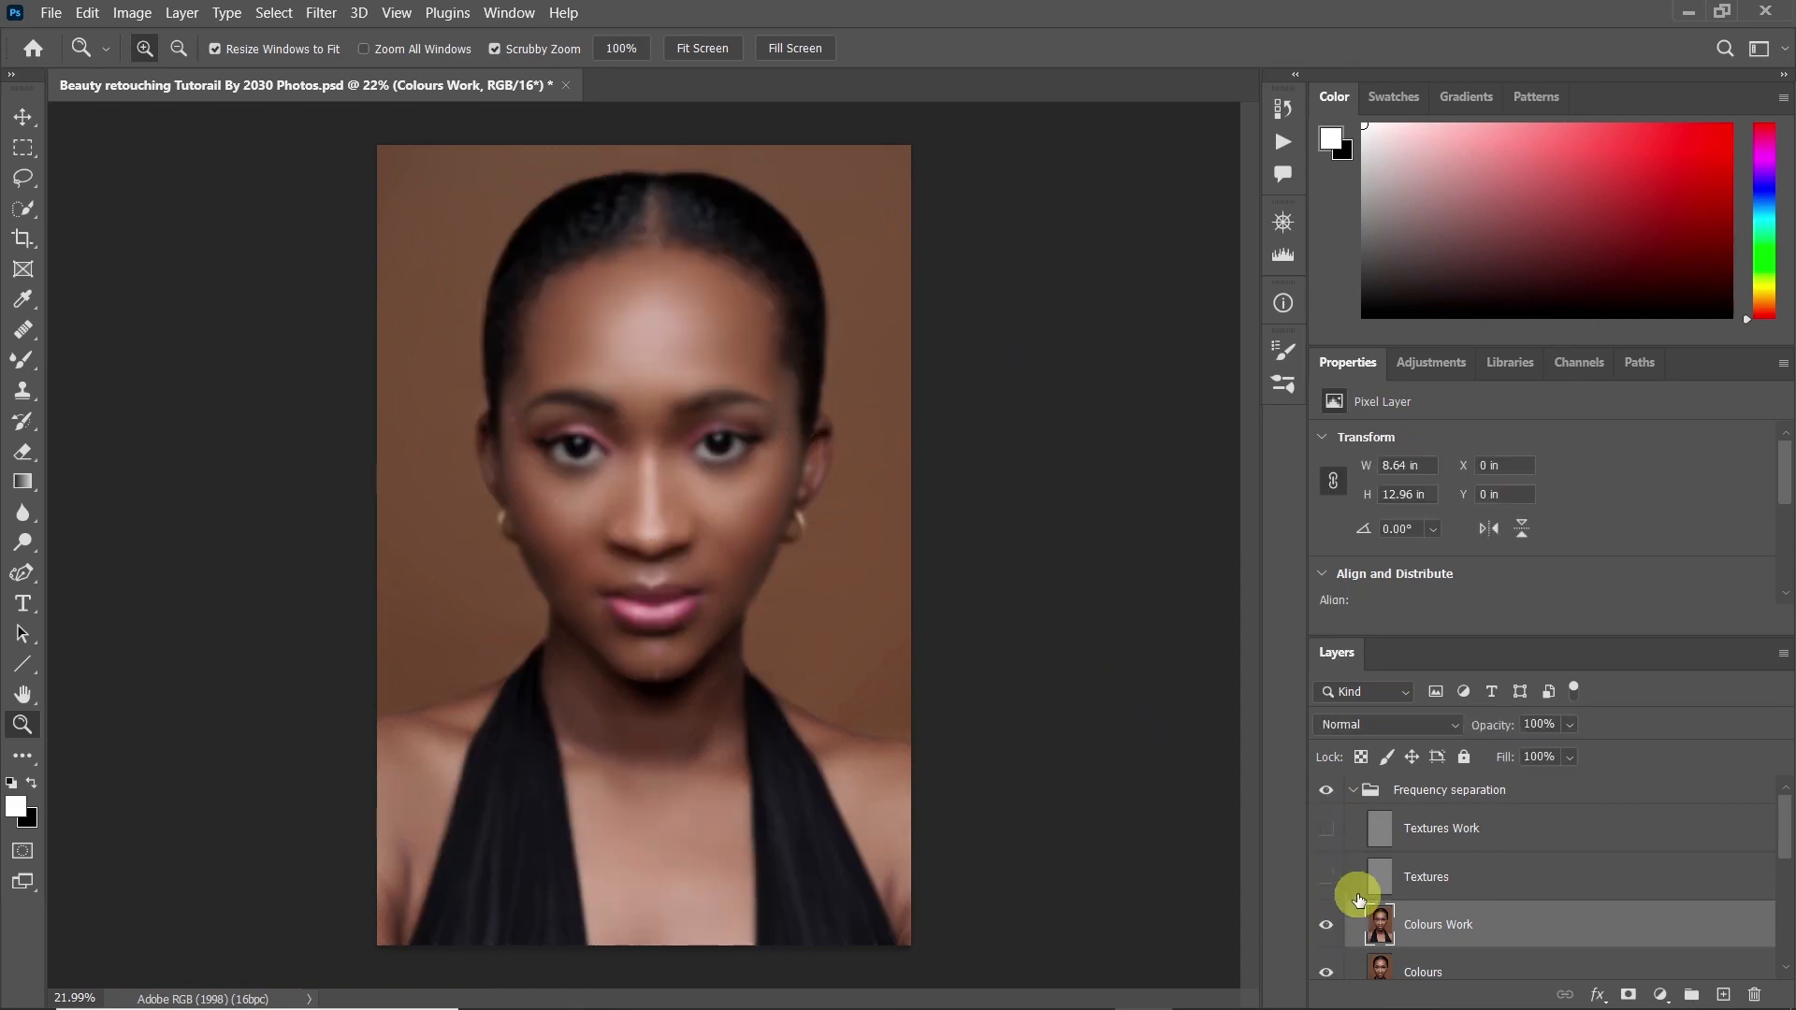
left_click(1327, 828)
Blend the tone transitions on the forehead of Colours Work with Mixer Brush strokes, using a brush size of 300
left_click_drag(654, 293, 557, 558)
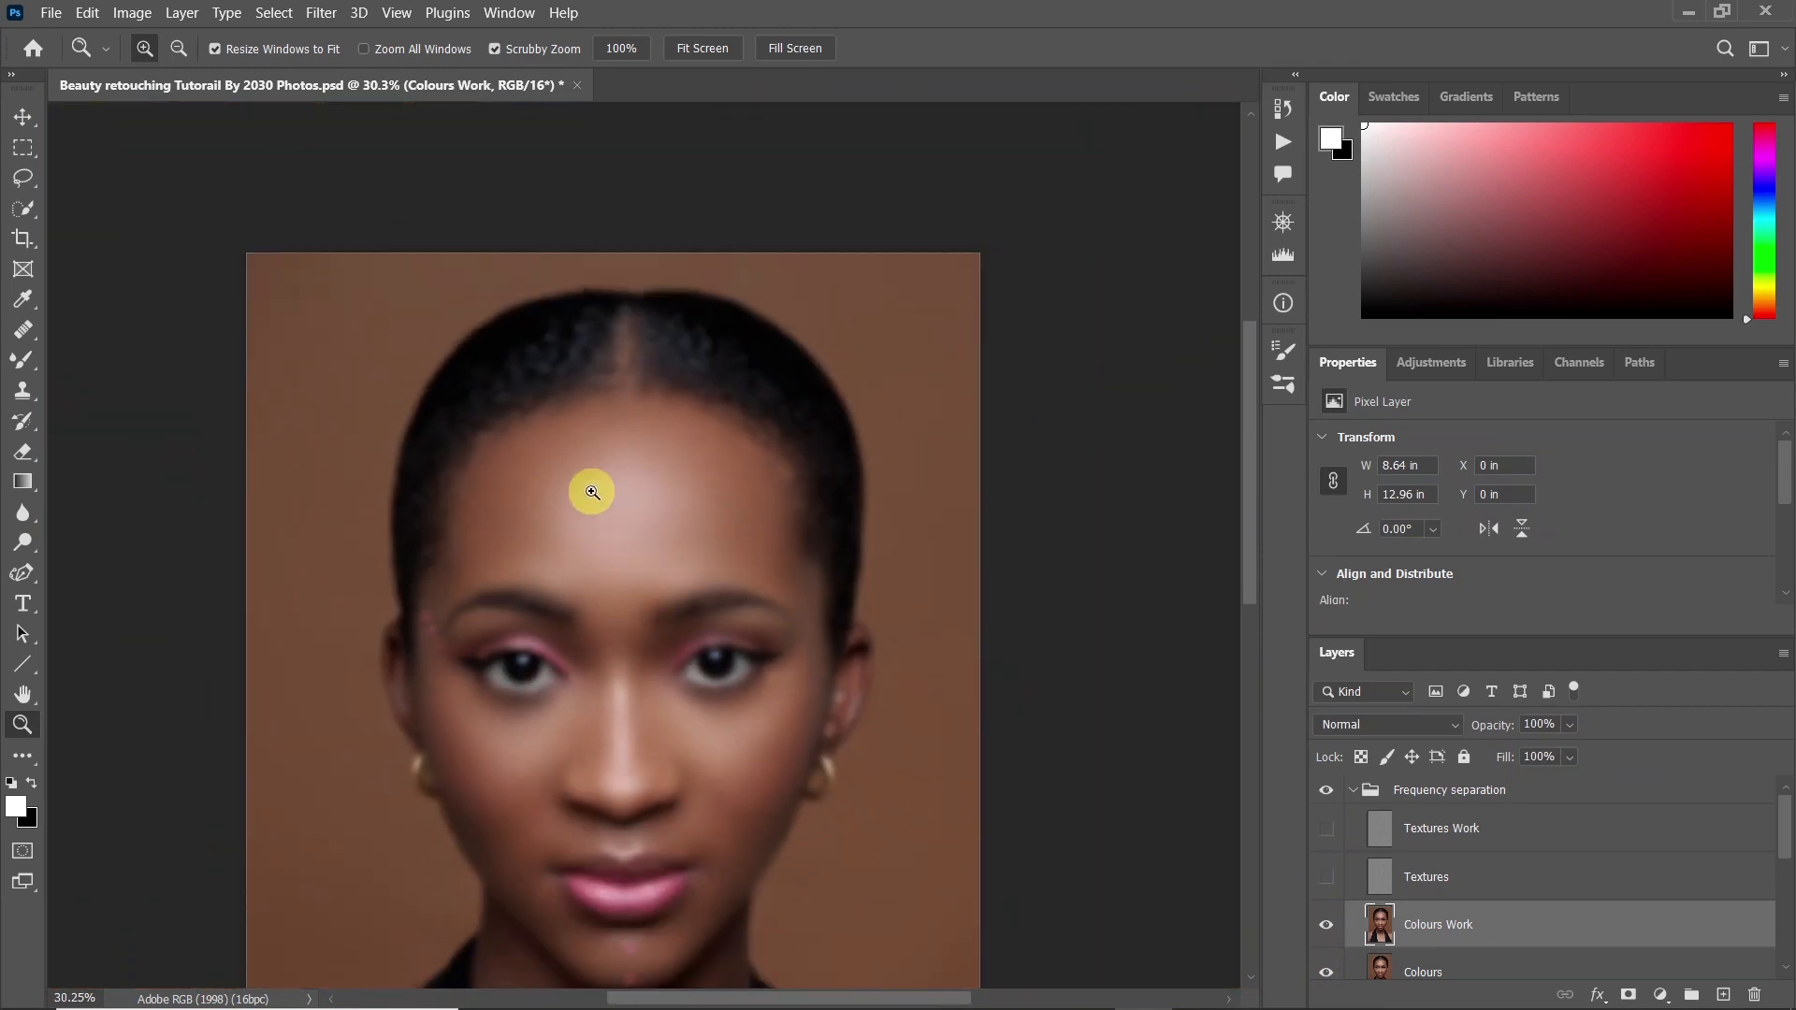
left_click_drag(589, 493, 626, 481)
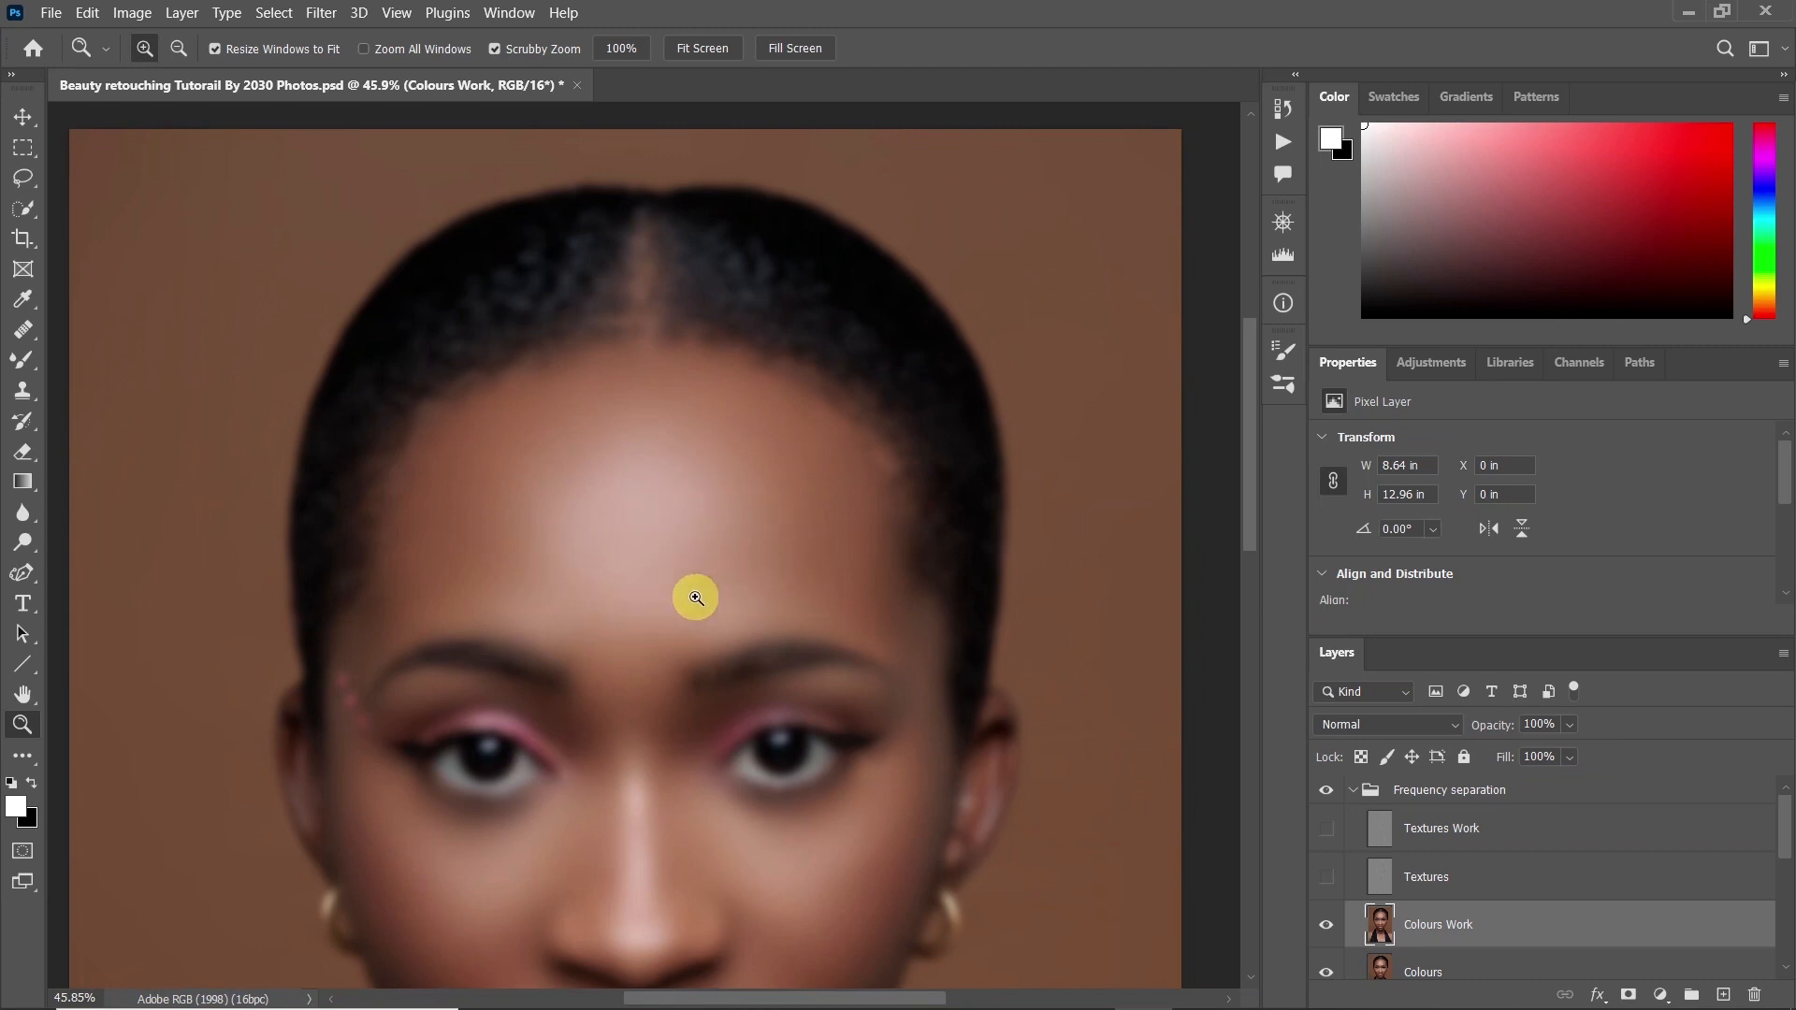
key("b")
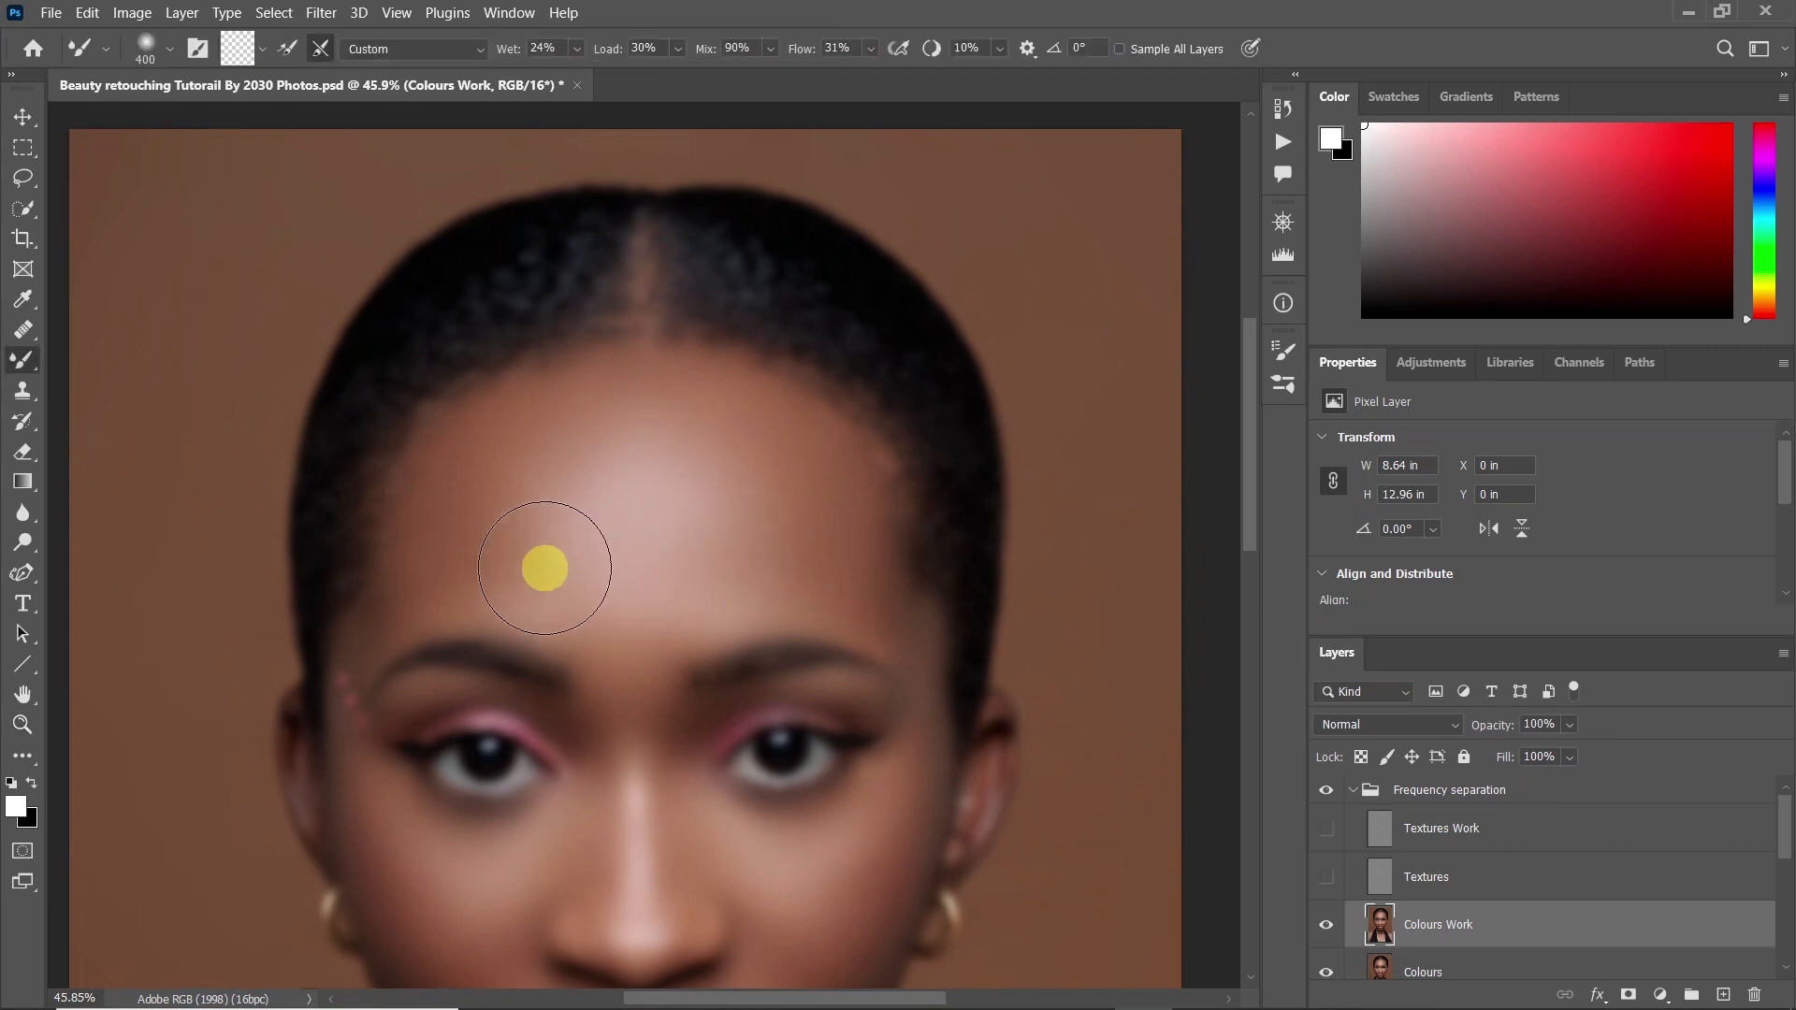
mouse_move(540, 560)
left_mouse_down()
mouse_move(561, 526)
mouse_move(570, 576)
mouse_move(538, 562)
mouse_move(567, 564)
mouse_move(574, 464)
left_mouse_up()
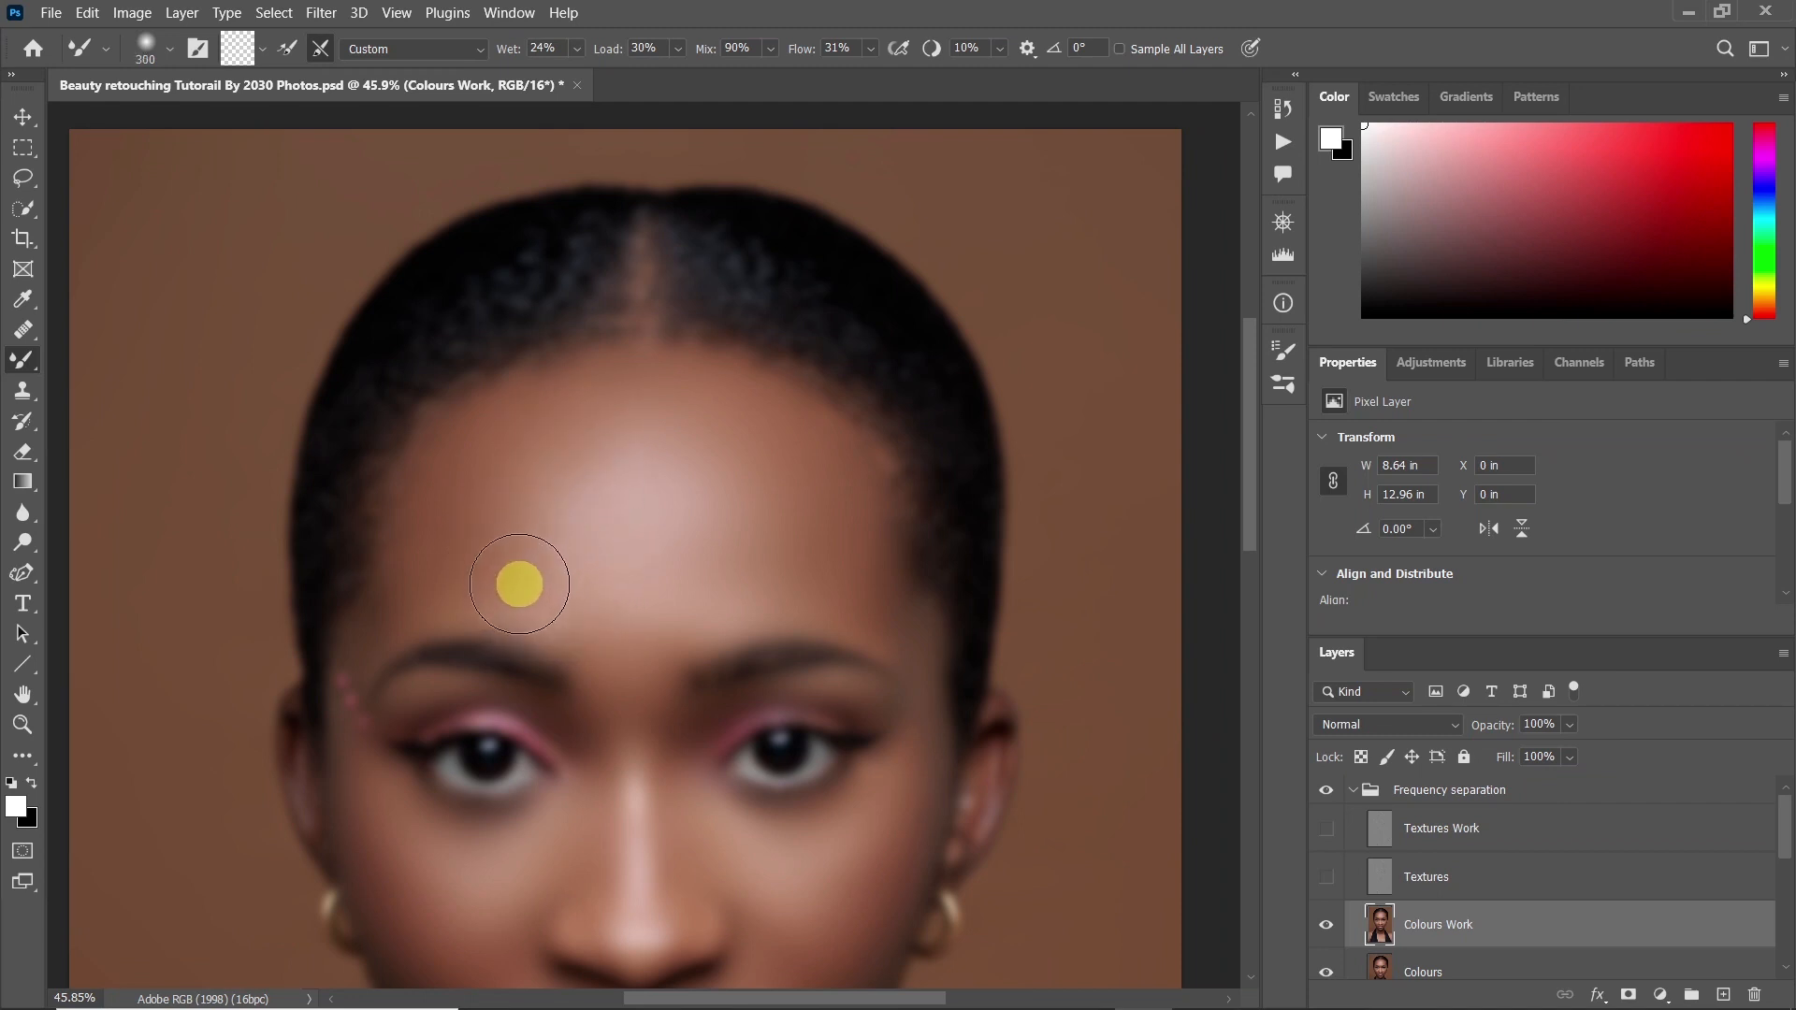
mouse_move(570, 558)
left_mouse_down()
mouse_move(509, 558)
mouse_move(549, 509)
mouse_move(538, 558)
mouse_move(441, 565)
mouse_move(553, 565)
mouse_move(484, 450)
left_mouse_up()
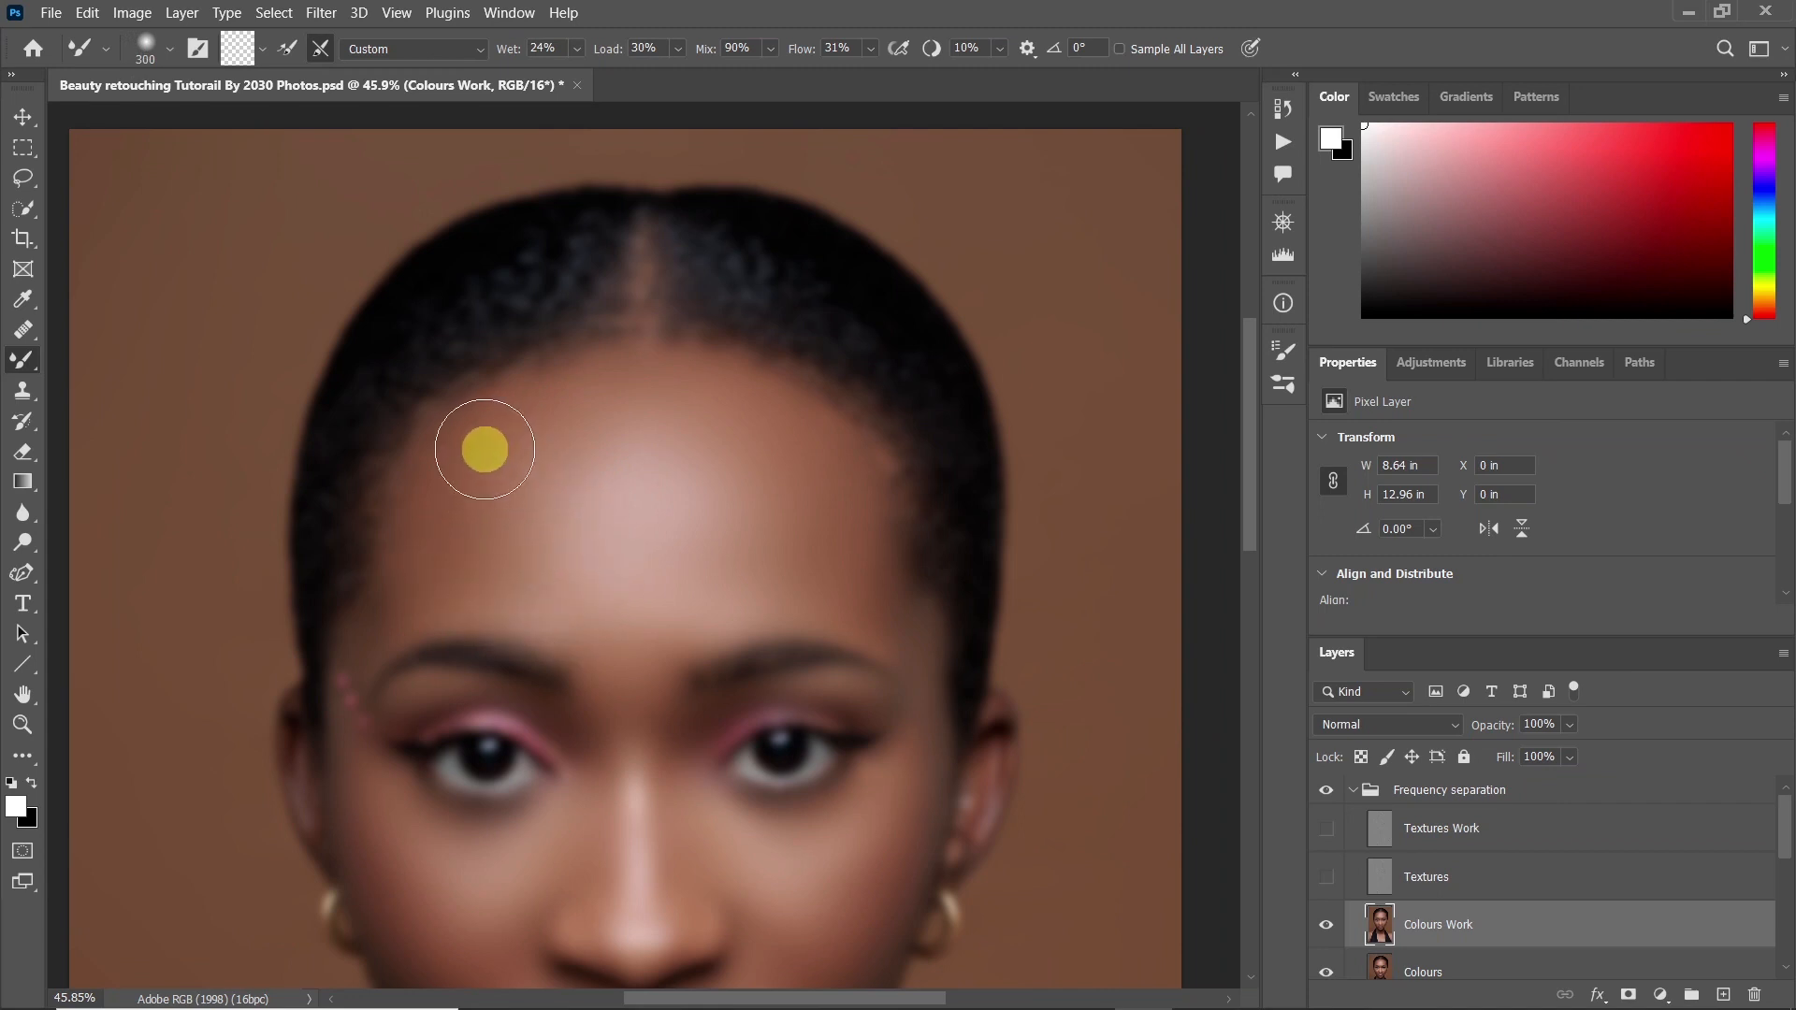
mouse_move(580, 524)
left_mouse_down()
mouse_move(593, 409)
mouse_move(641, 530)
mouse_move(718, 409)
mouse_move(641, 582)
mouse_move(686, 553)
mouse_move(814, 549)
mouse_move(654, 564)
mouse_move(701, 591)
mouse_move(766, 493)
mouse_move(703, 596)
mouse_move(708, 580)
mouse_move(574, 561)
mouse_move(589, 586)
mouse_move(497, 561)
mouse_move(572, 561)
mouse_move(542, 574)
mouse_move(497, 501)
mouse_move(687, 528)
mouse_move(698, 570)
mouse_move(794, 602)
mouse_move(670, 509)
mouse_move(765, 573)
mouse_move(722, 508)
mouse_move(574, 473)
mouse_move(545, 581)
mouse_move(565, 566)
mouse_move(508, 565)
mouse_move(693, 546)
mouse_move(652, 595)
mouse_move(709, 626)
left_mouse_up()
Compare the face before and after the Mixer Brush strokes using the history states, returning to the latest stroke
key("z")
left_click_drag(902, 489, 765, 545)
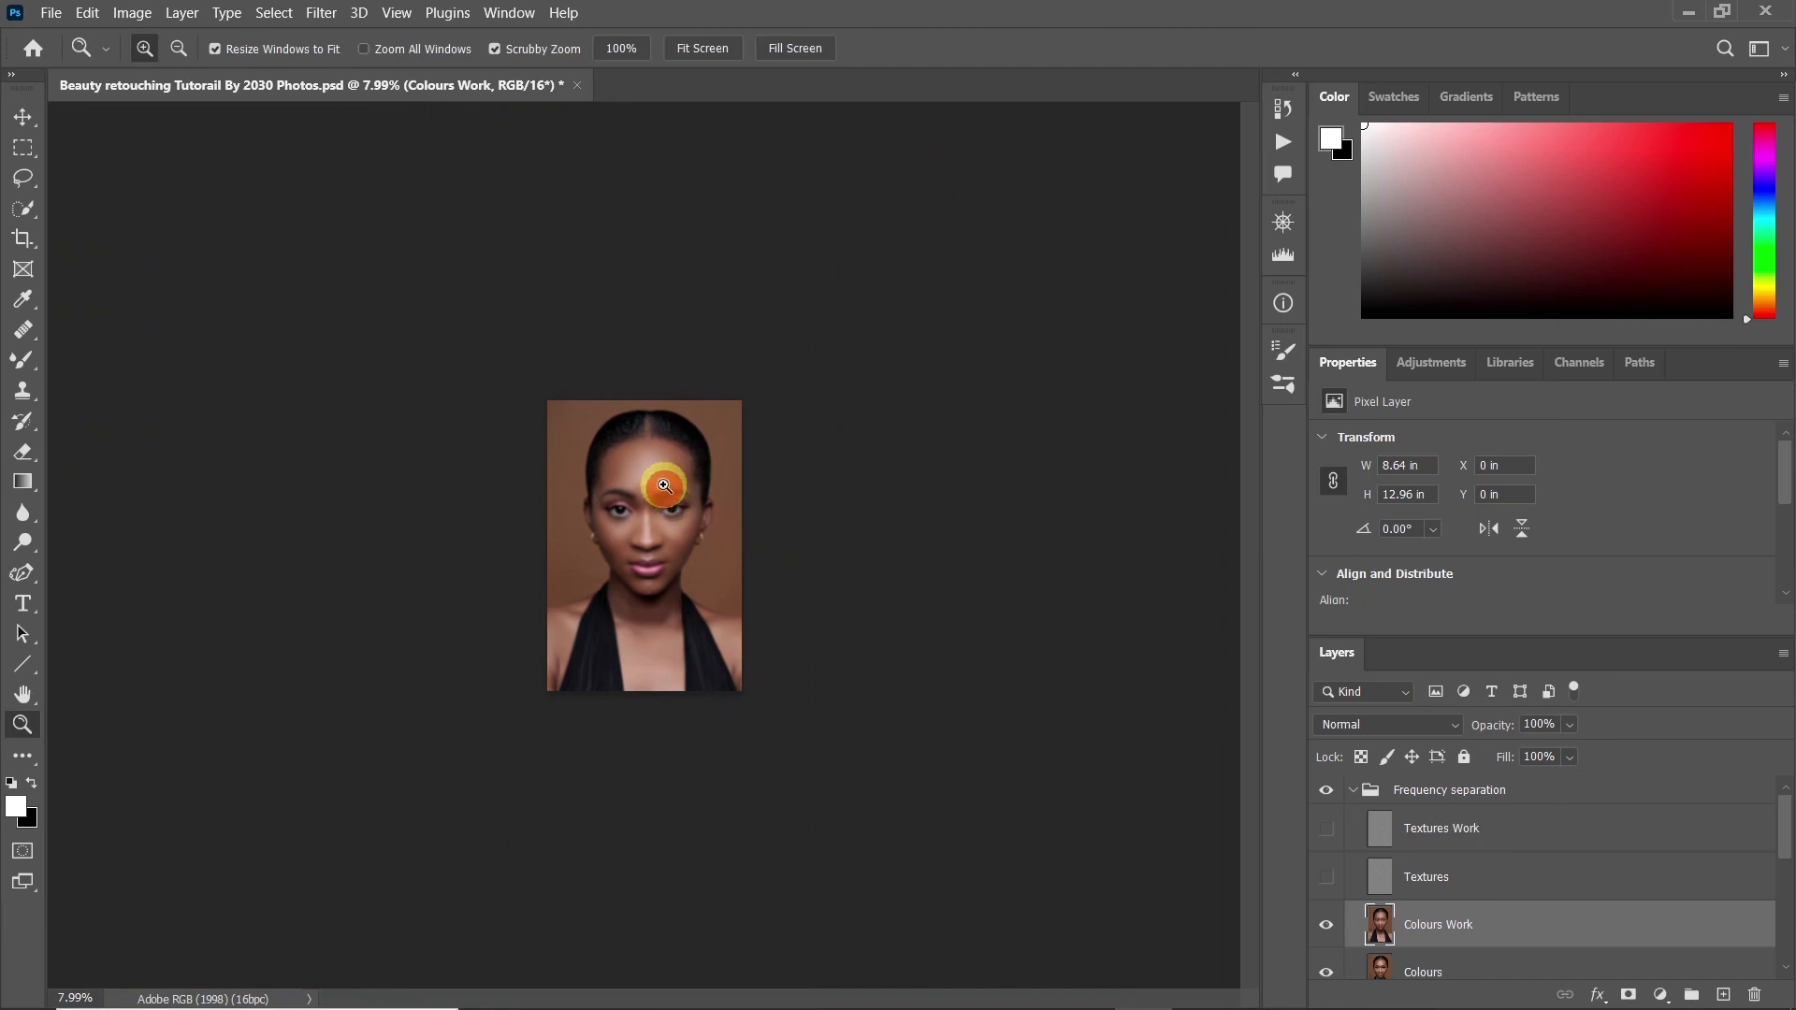
left_click_drag(662, 484, 1009, 472)
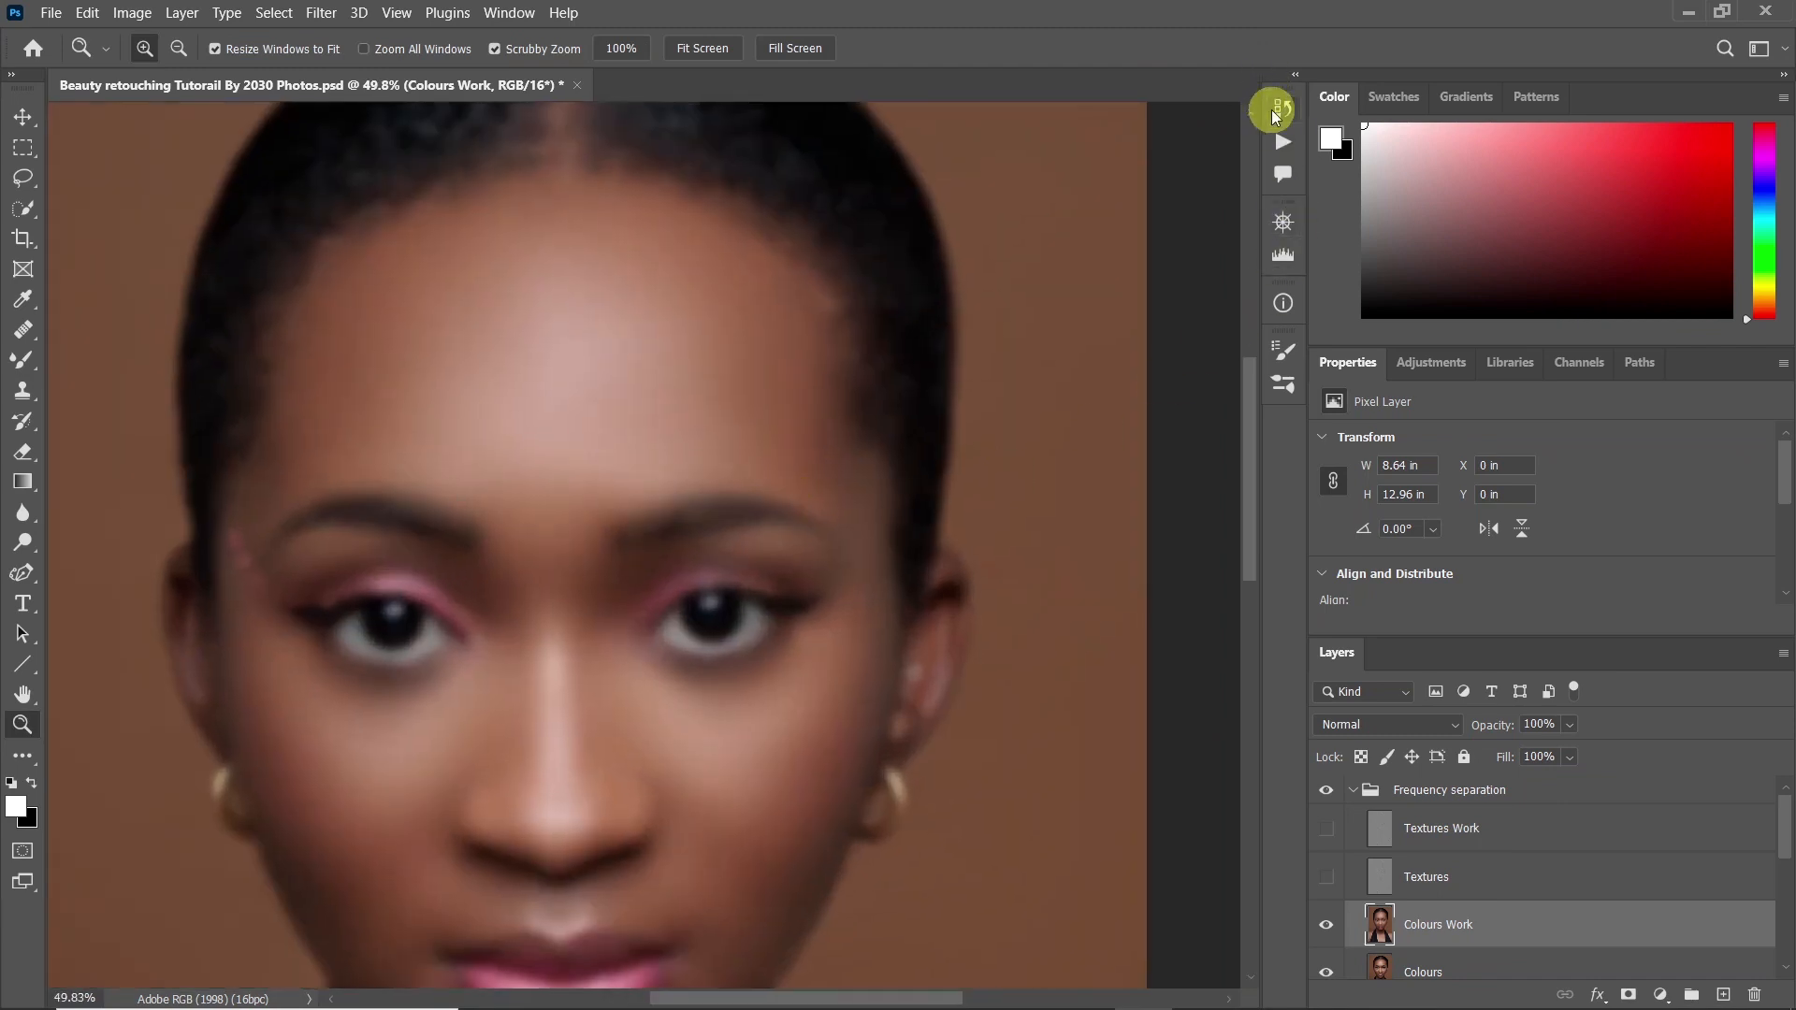
left_click(1278, 111)
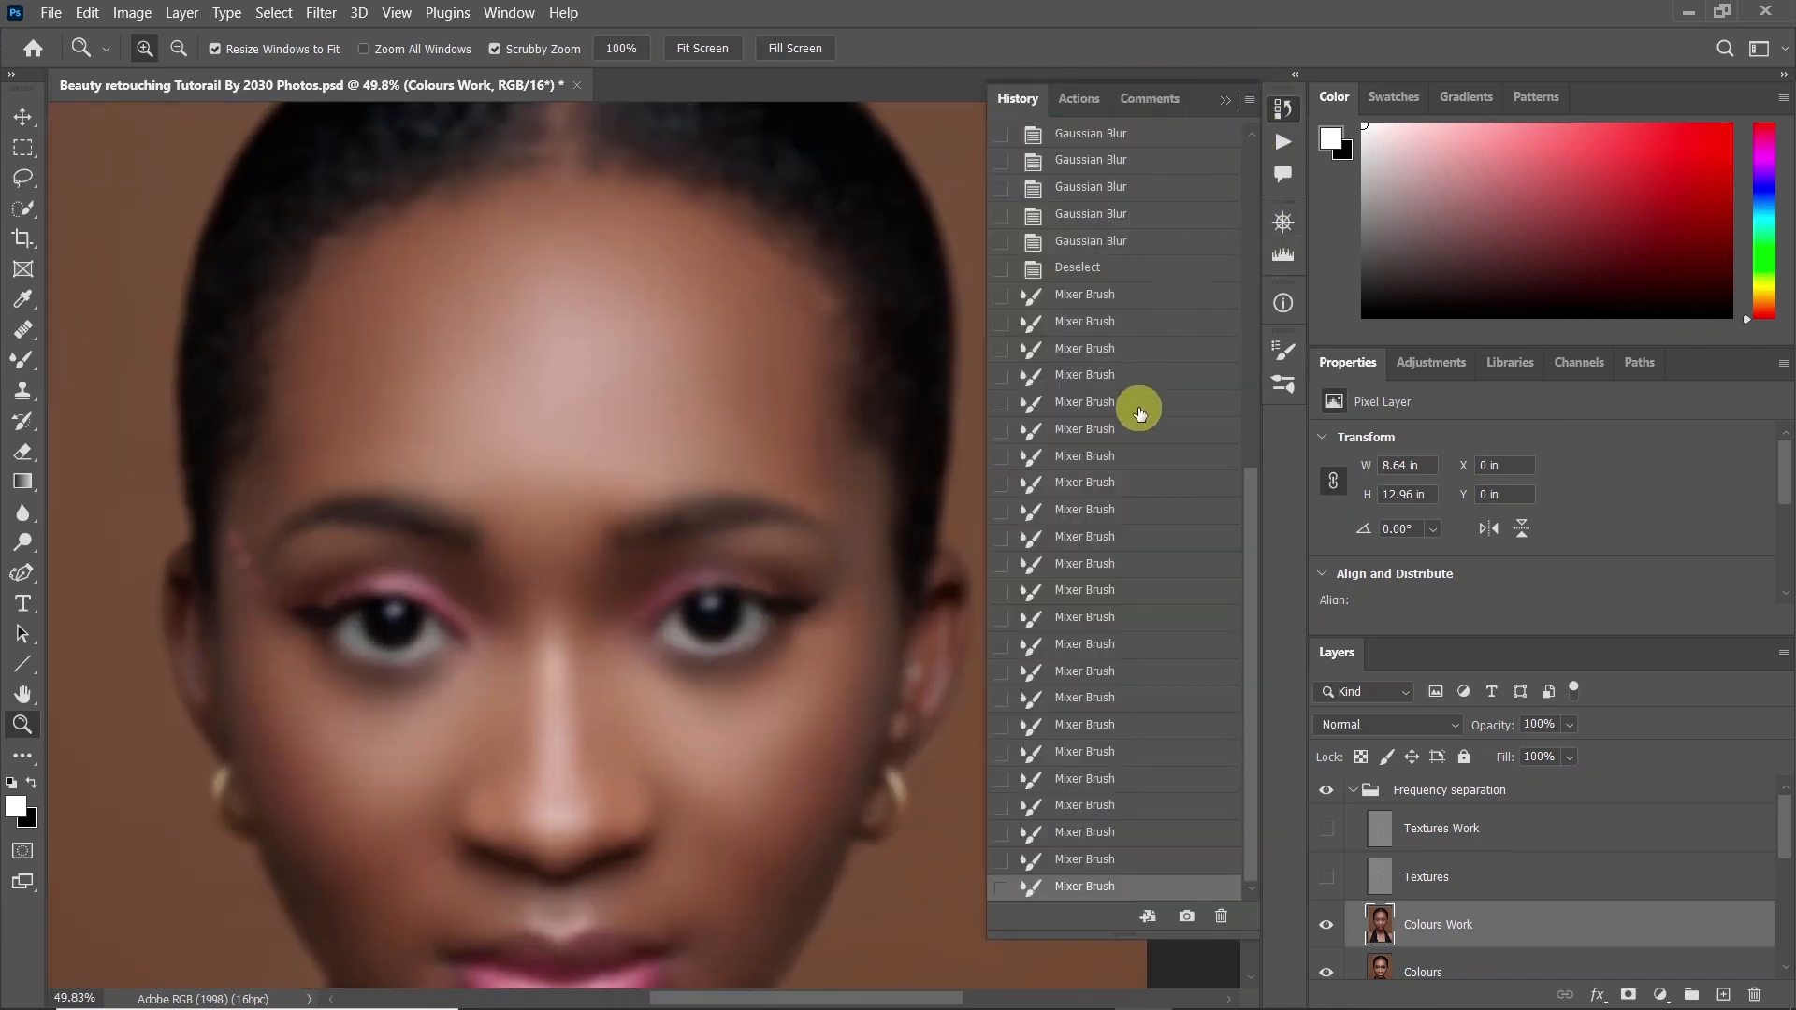
left_click(1081, 268)
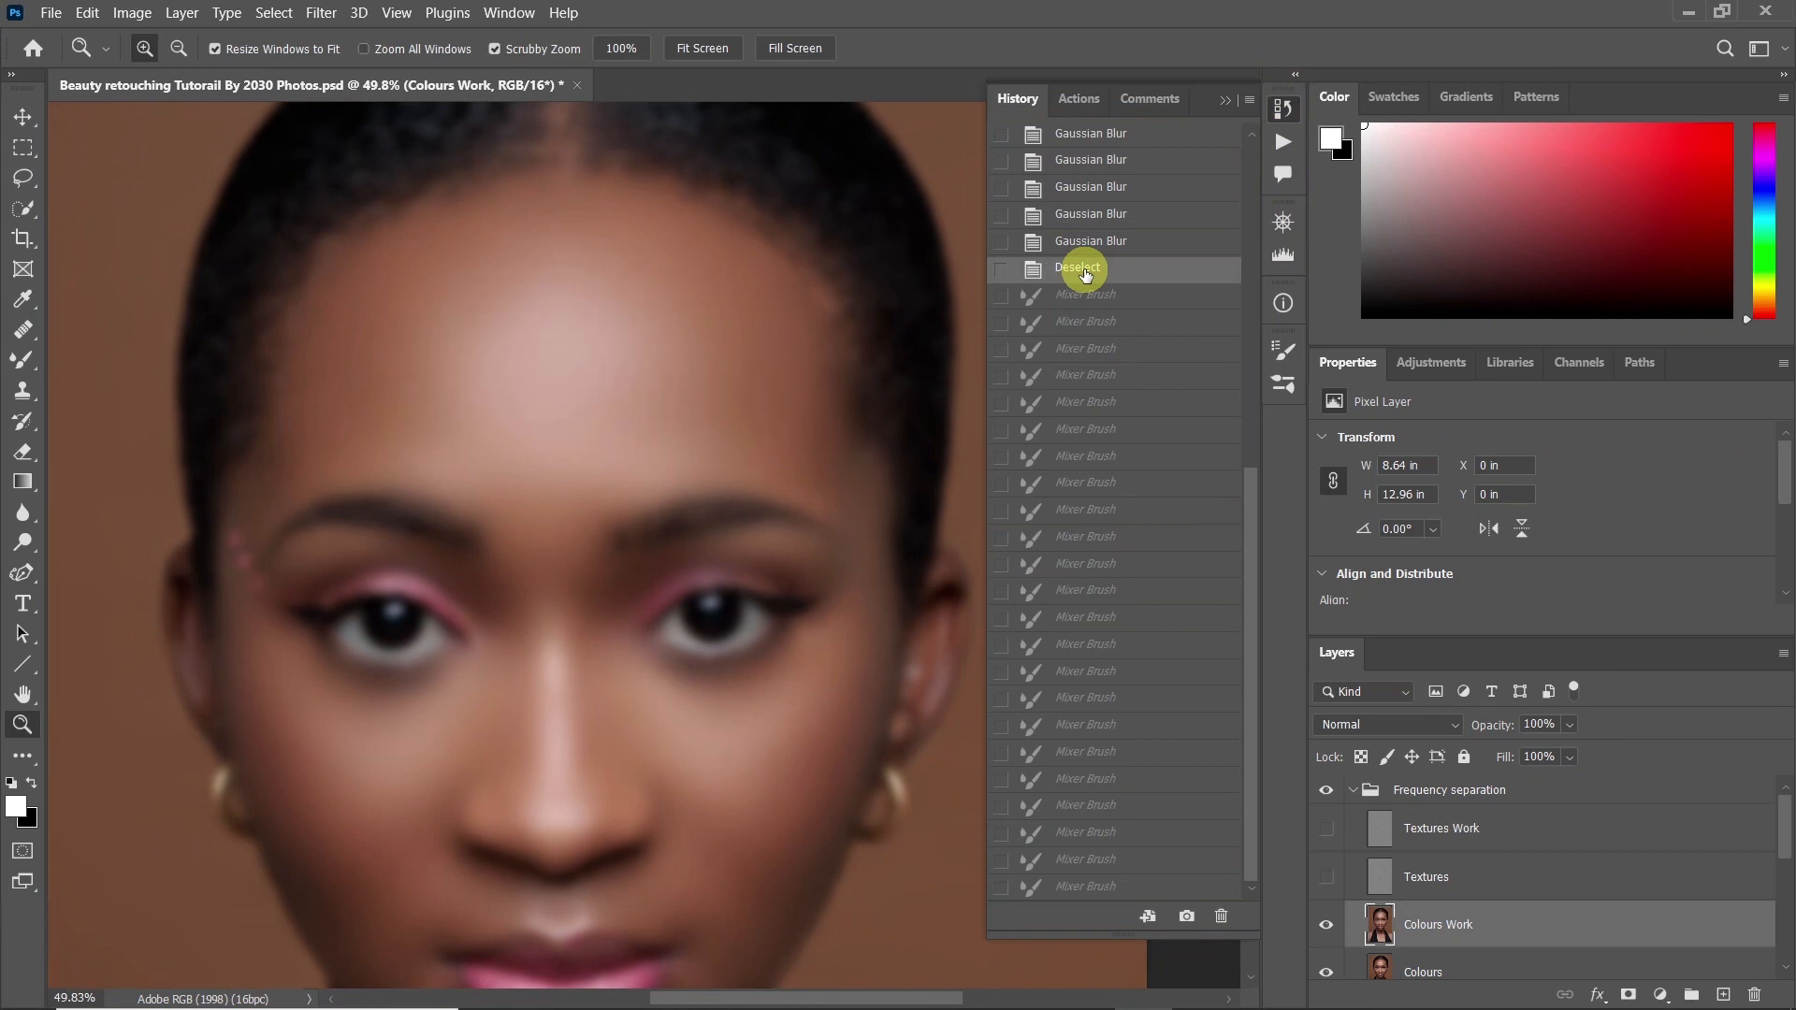
left_click(1083, 886)
left_click_drag(749, 479, 636, 529)
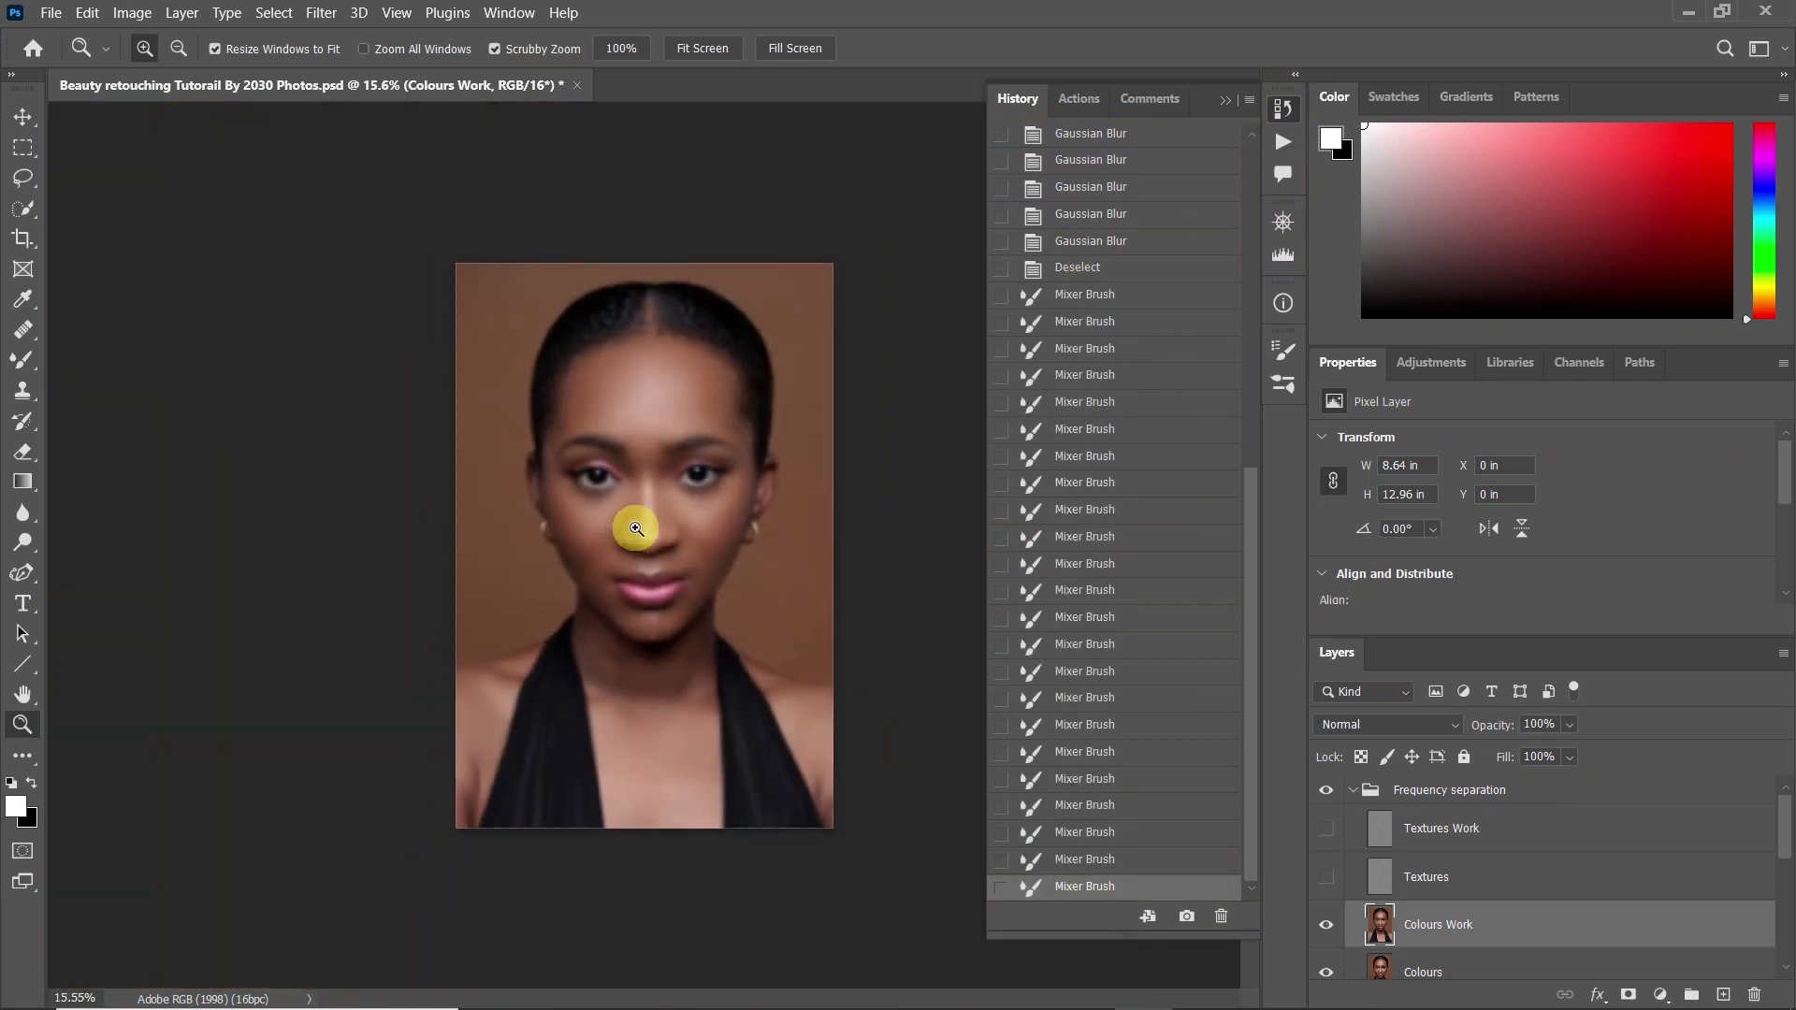
left_click_drag(668, 367, 708, 380)
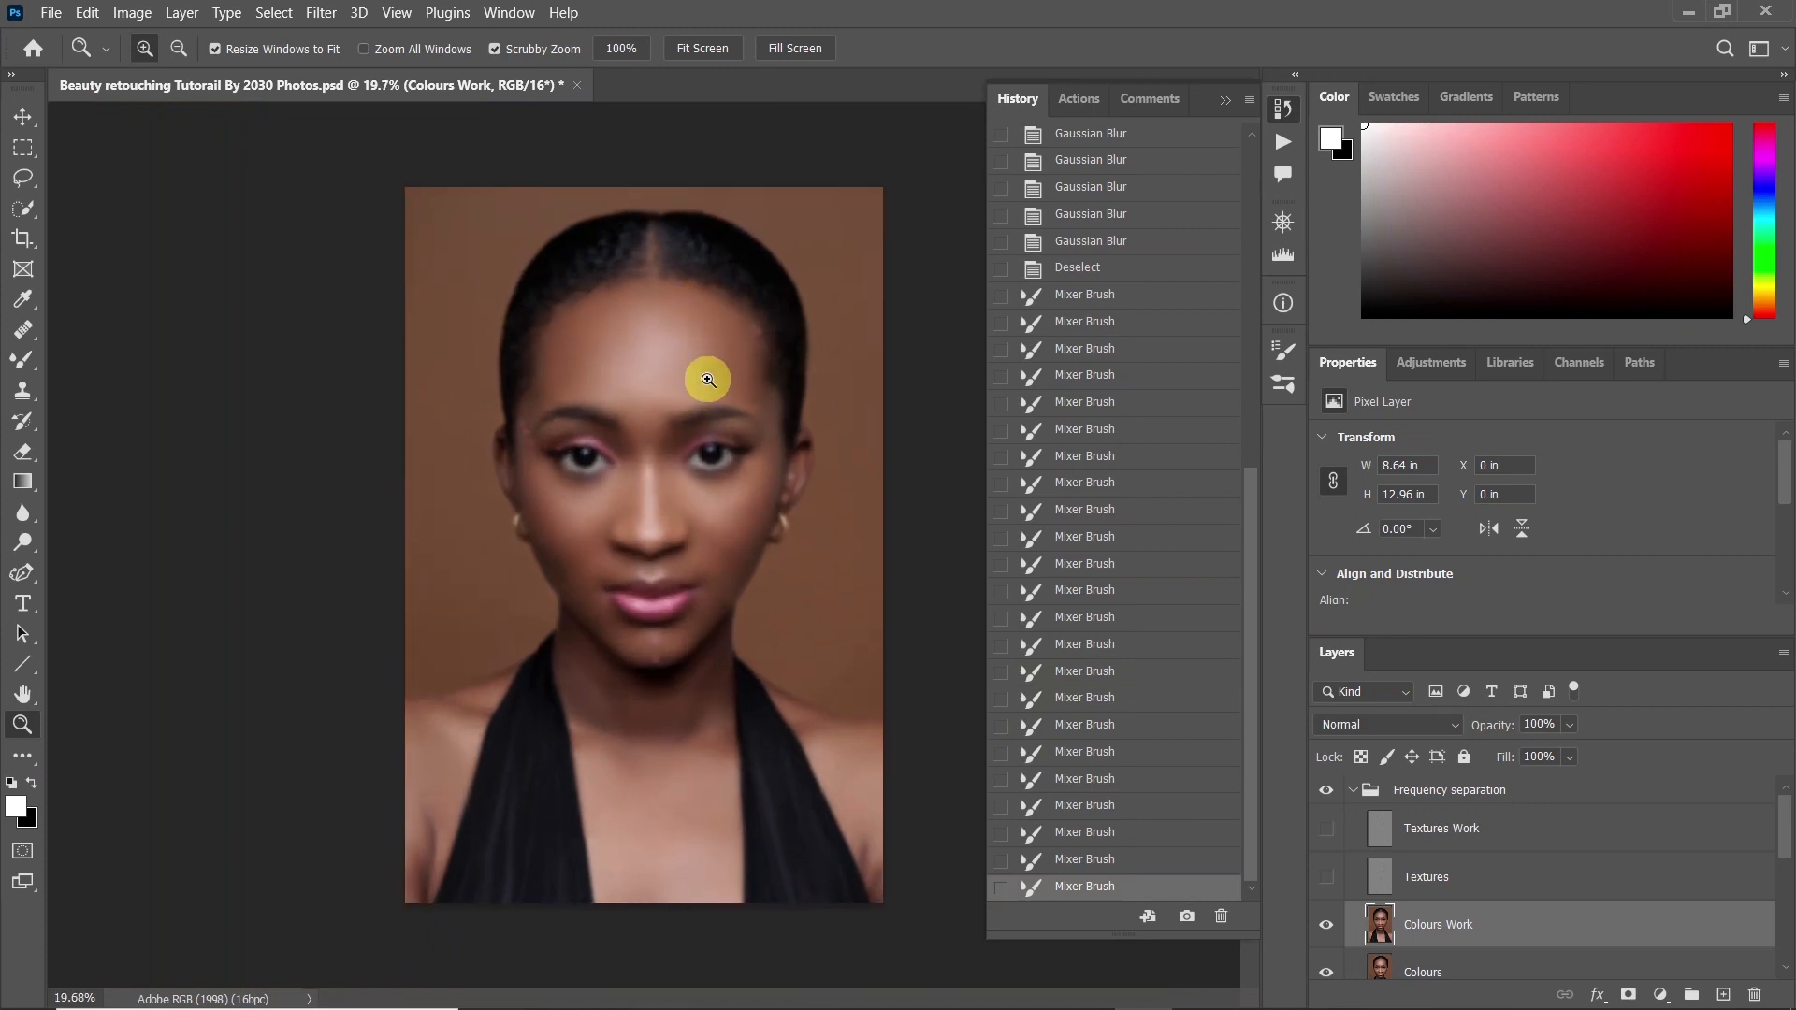
left_click(1282, 109)
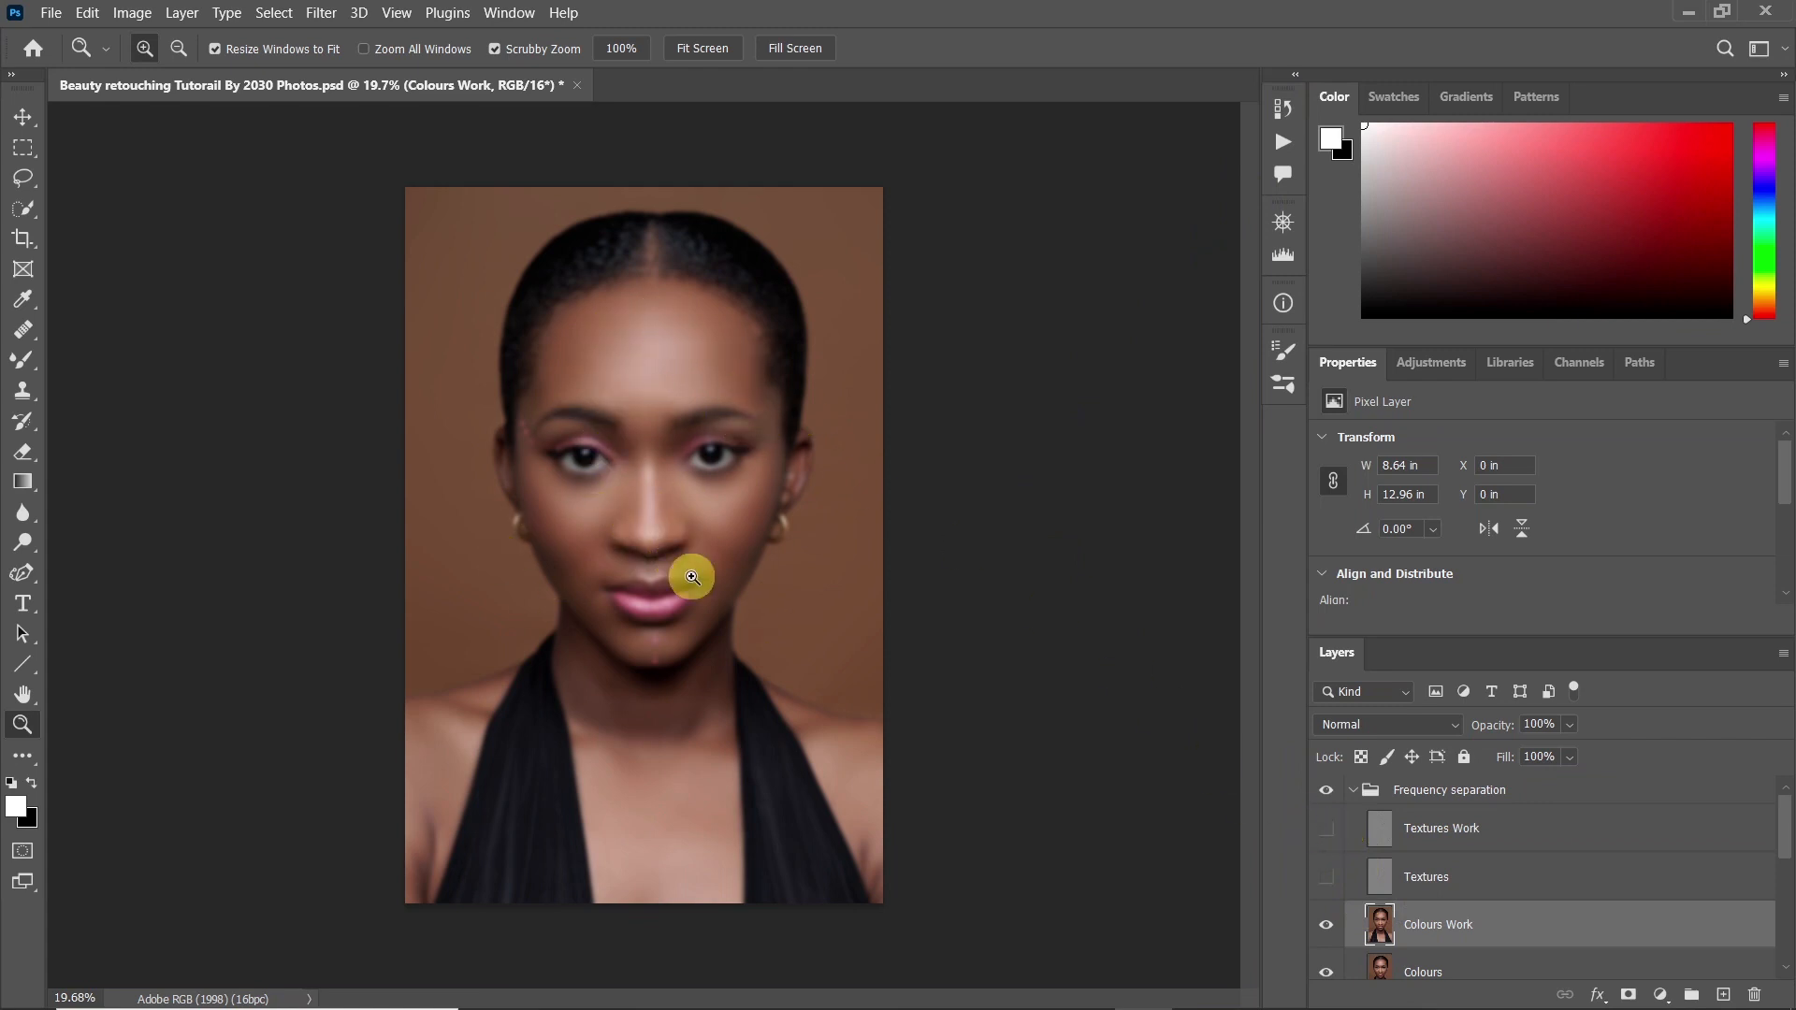
Show and select the Textures Work layer, and choose the Spot Healing Brush tool
left_click(1329, 841)
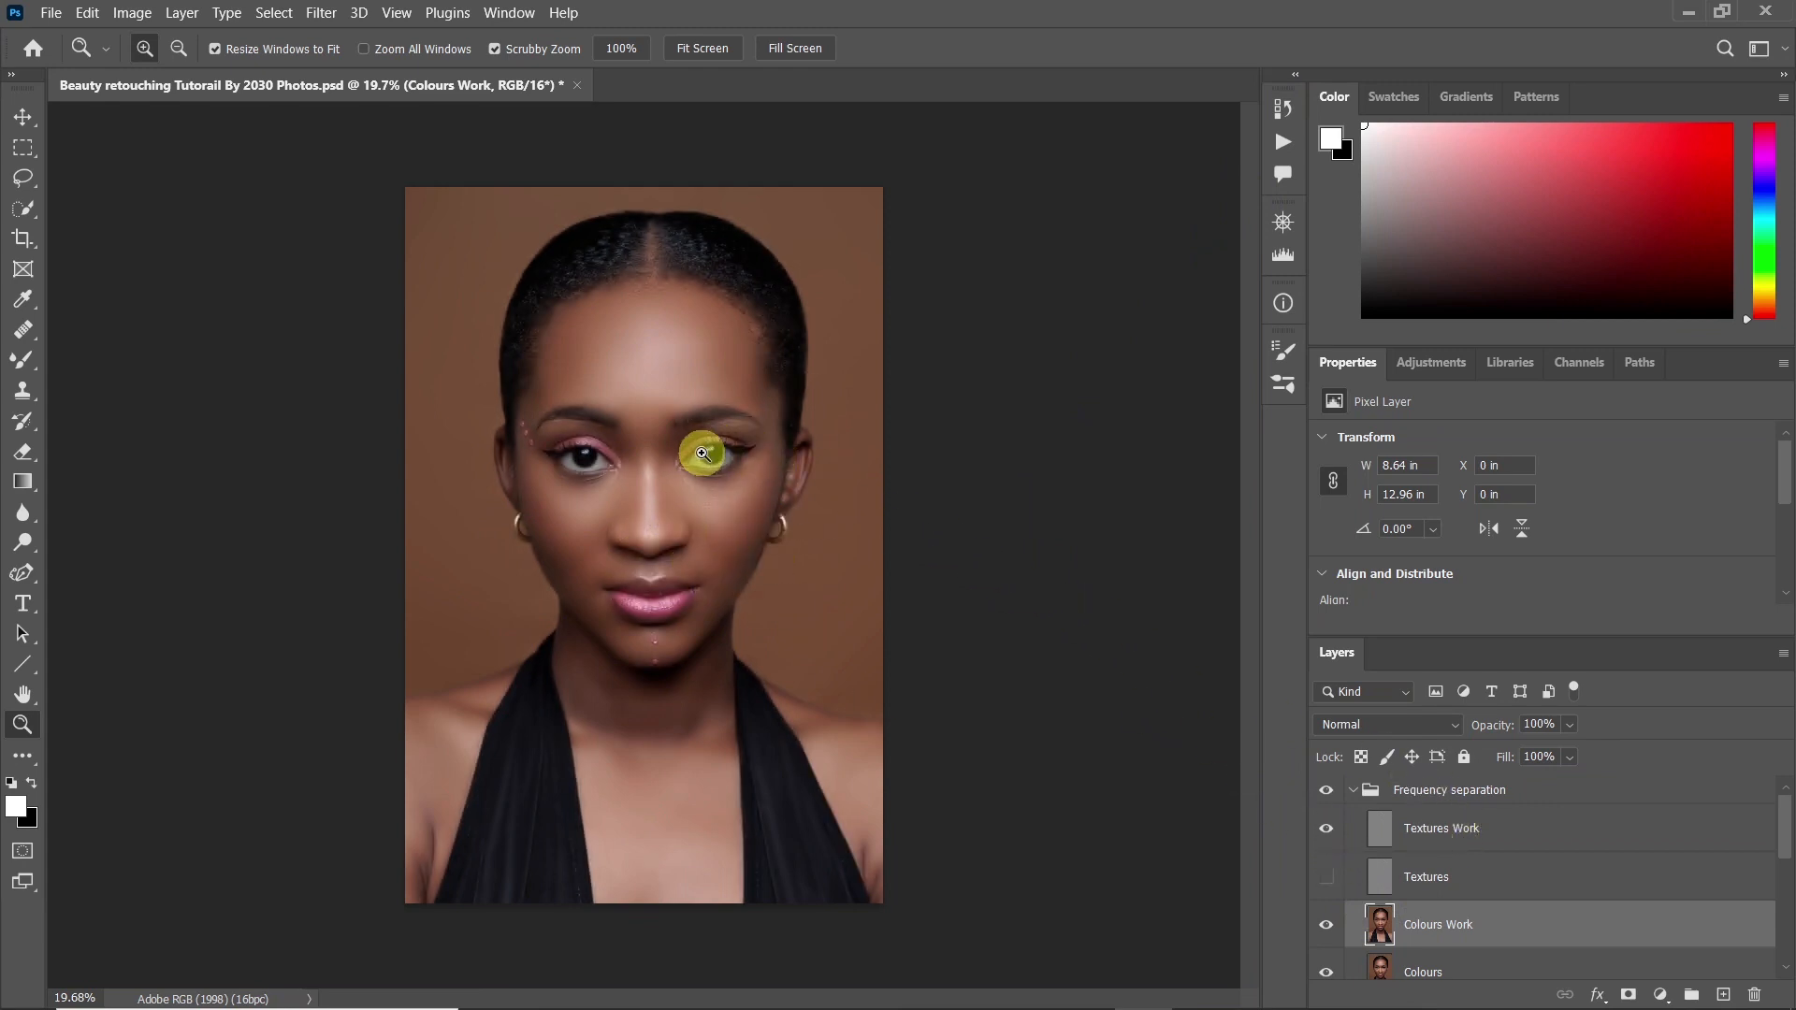
left_click(606, 362)
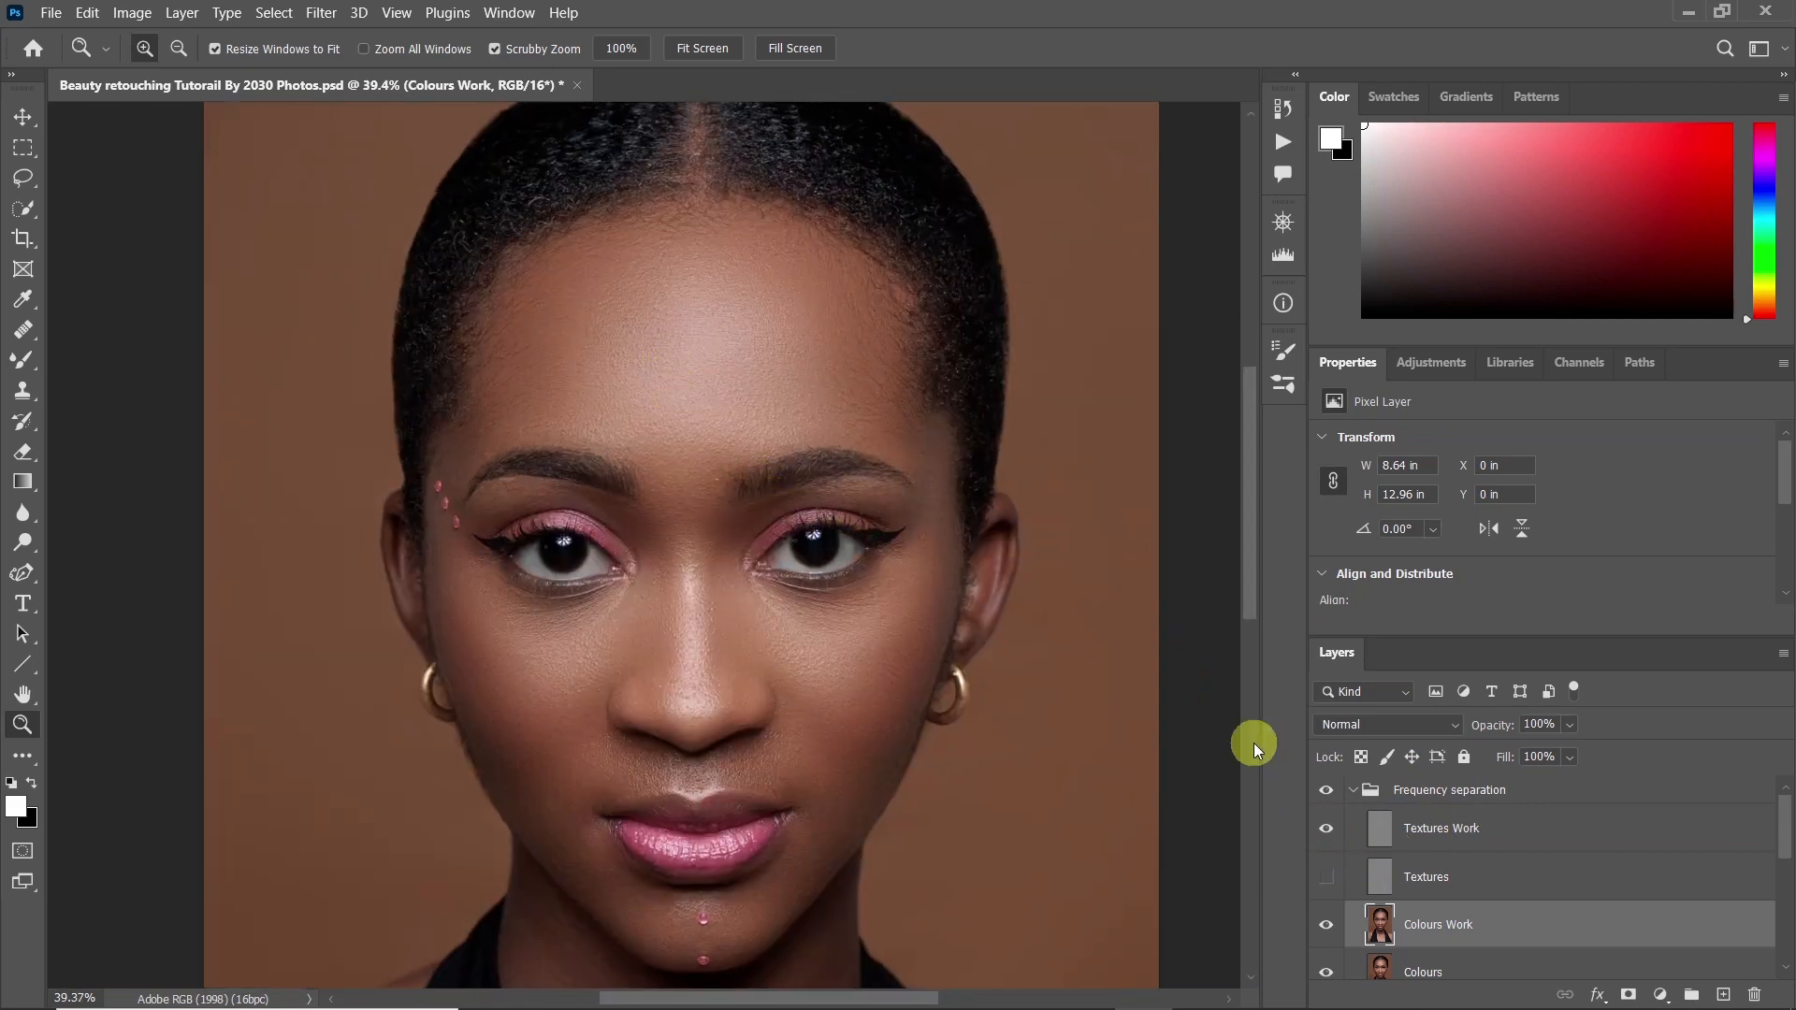
left_click(1447, 832)
left_click_drag(659, 367, 672, 405)
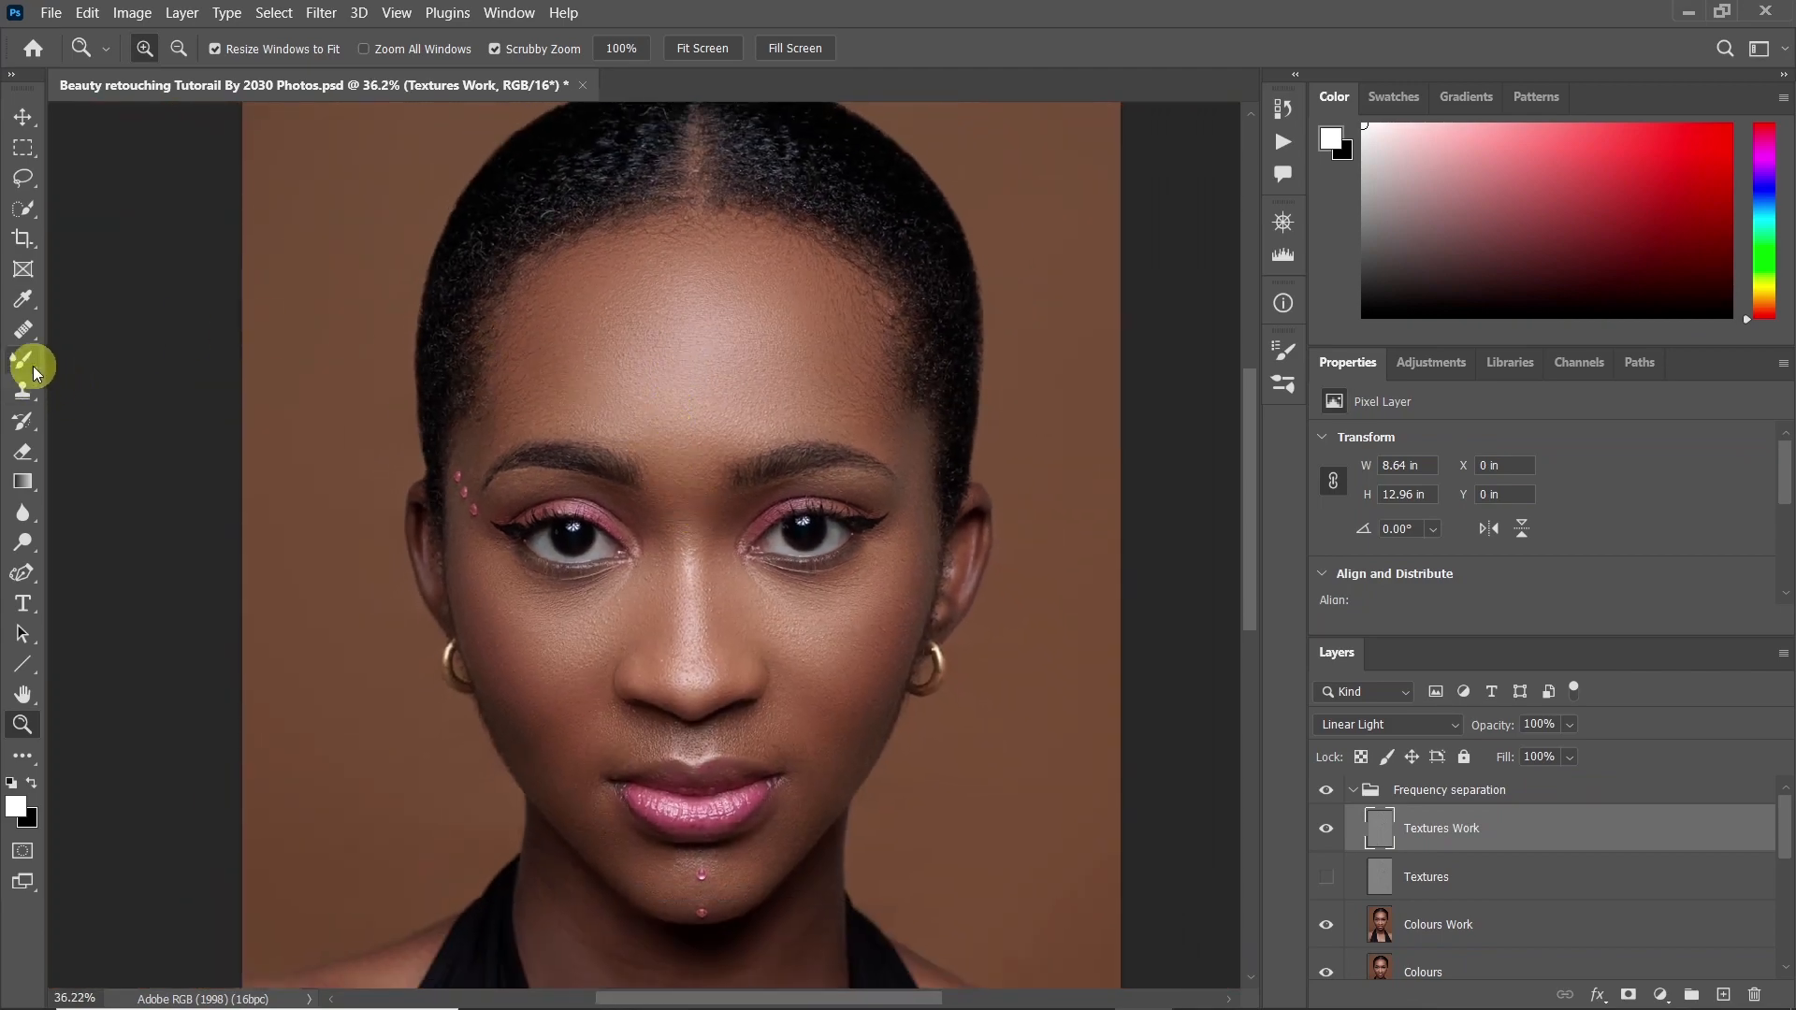
left_click_drag(24, 336, 120, 352)
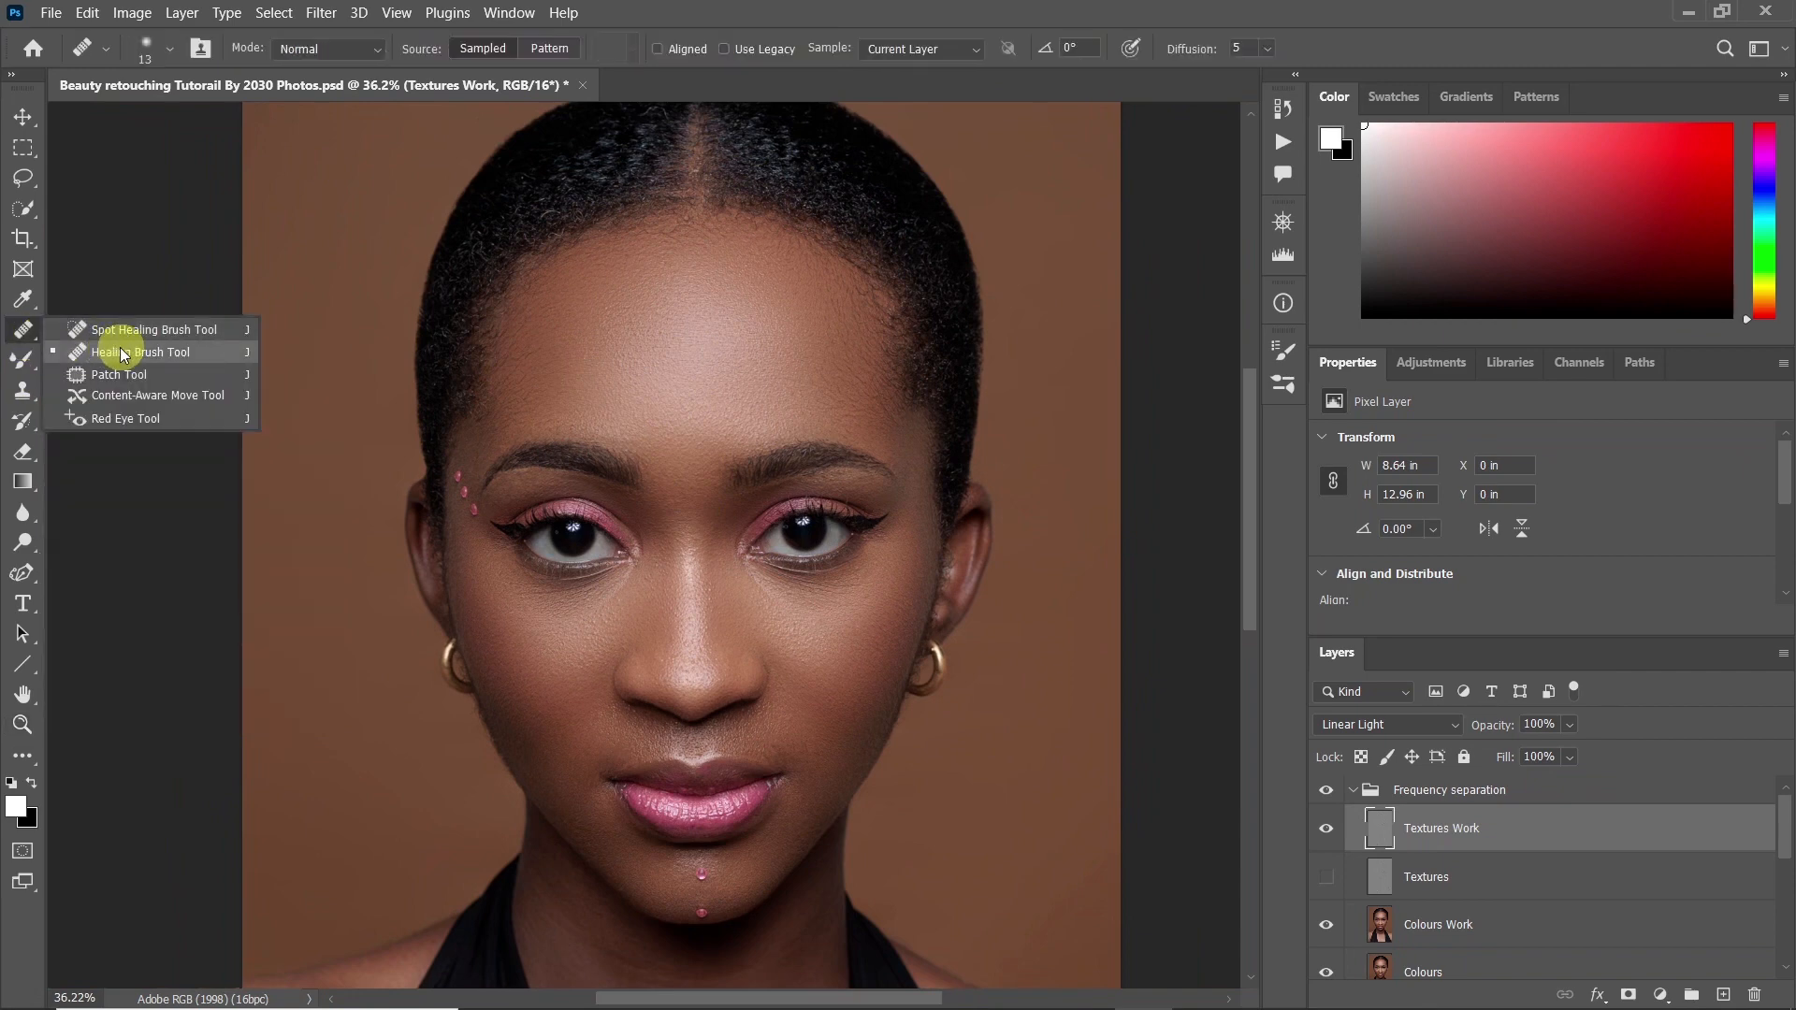
left_click(143, 328)
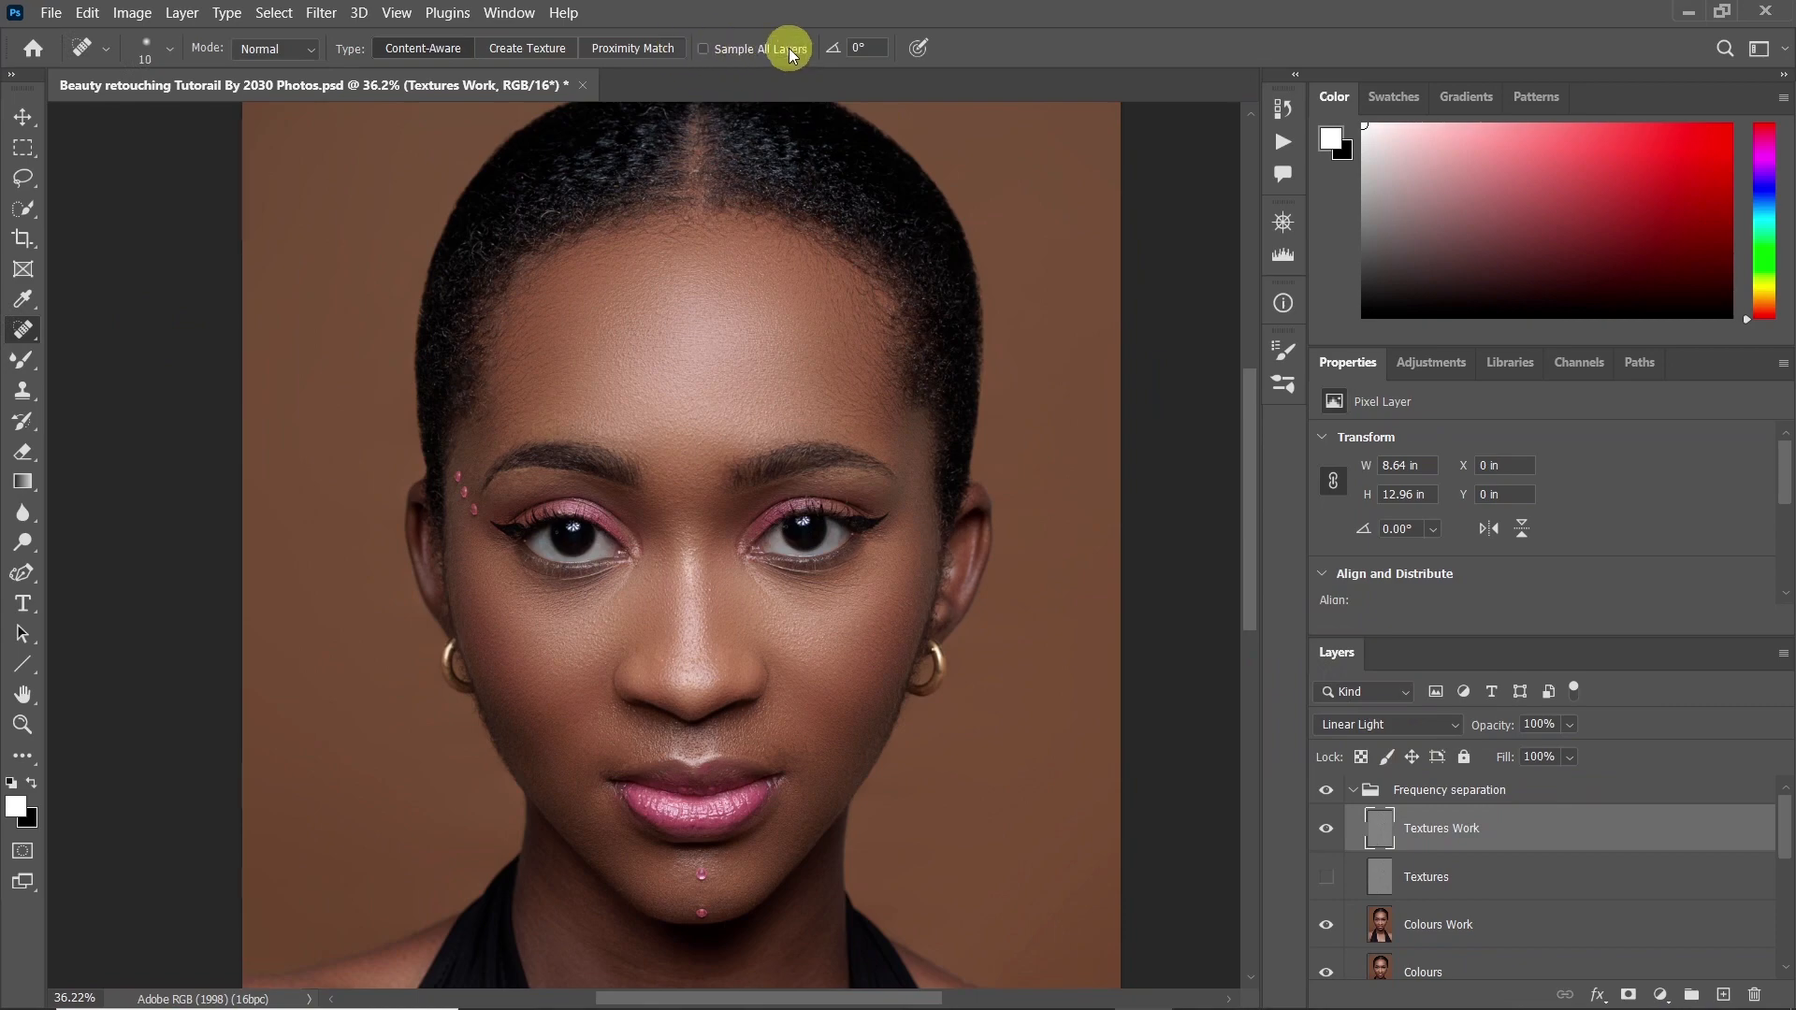
Heal the fine vertical mark on the upper forehead of Textures Work with the Spot Healing Brush at size 10
key("z")
left_click_drag(704, 386, 741, 377)
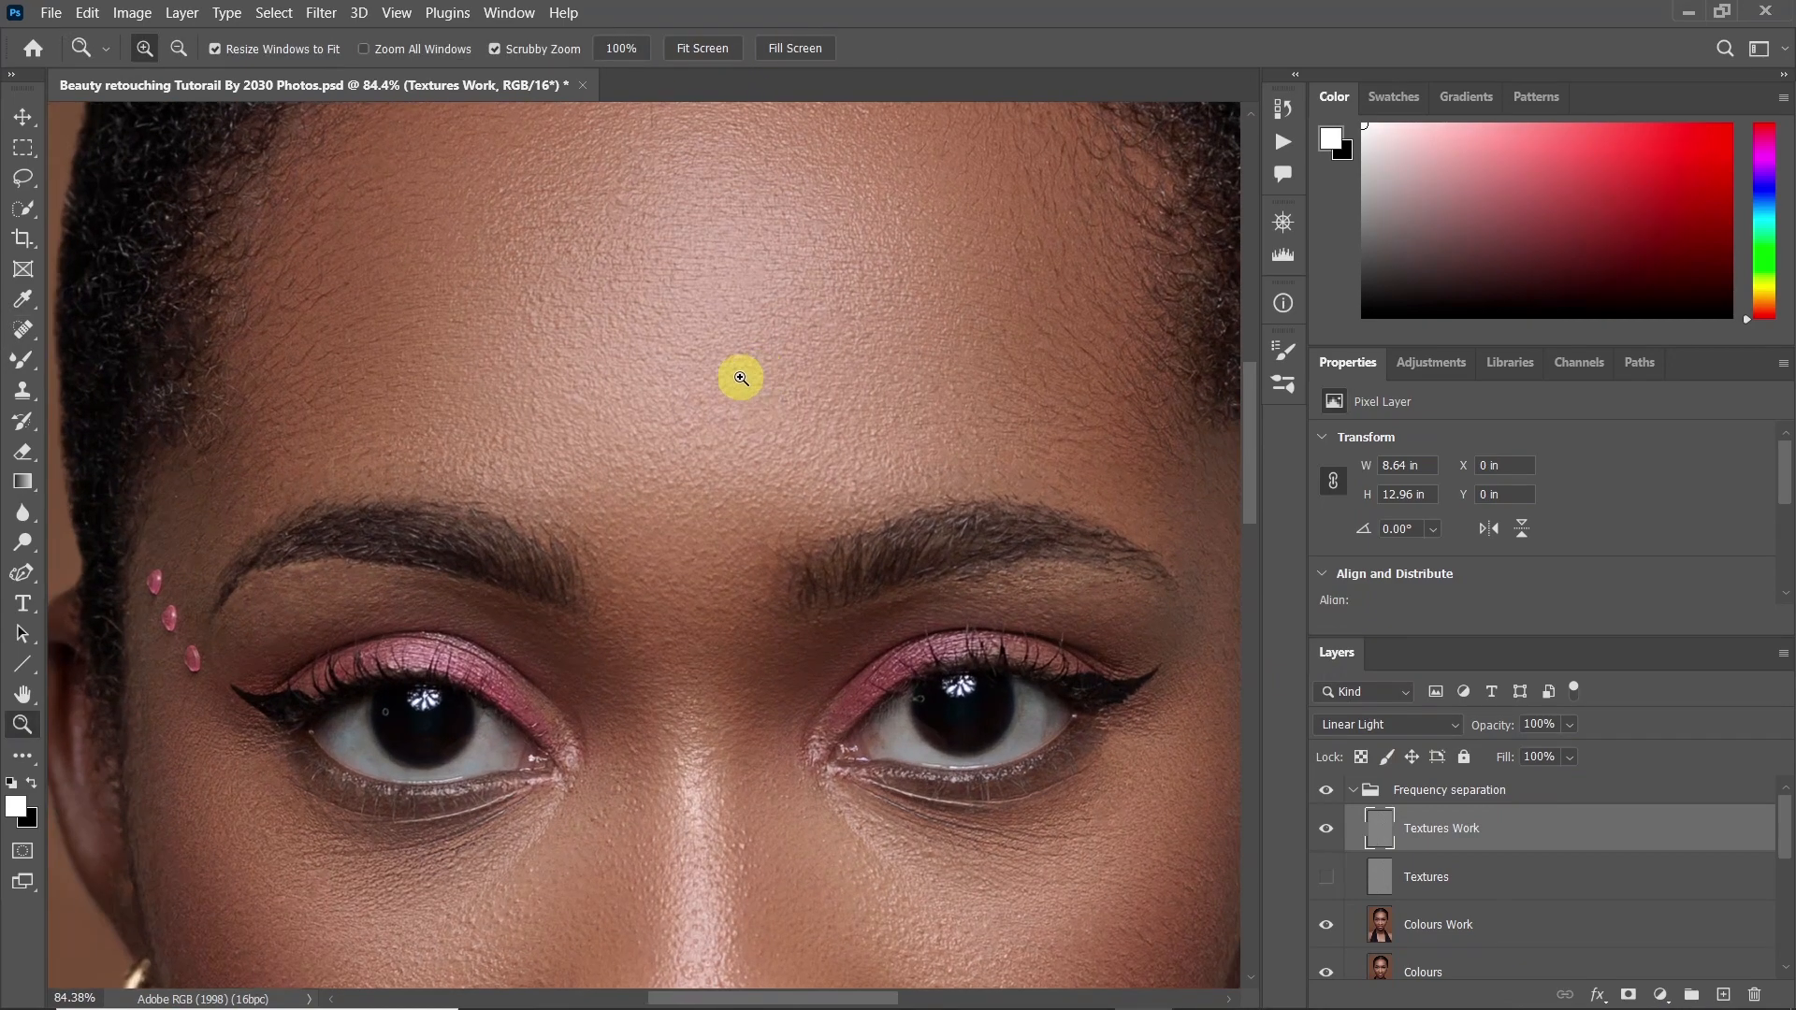
left_click_drag(660, 301, 593, 405)
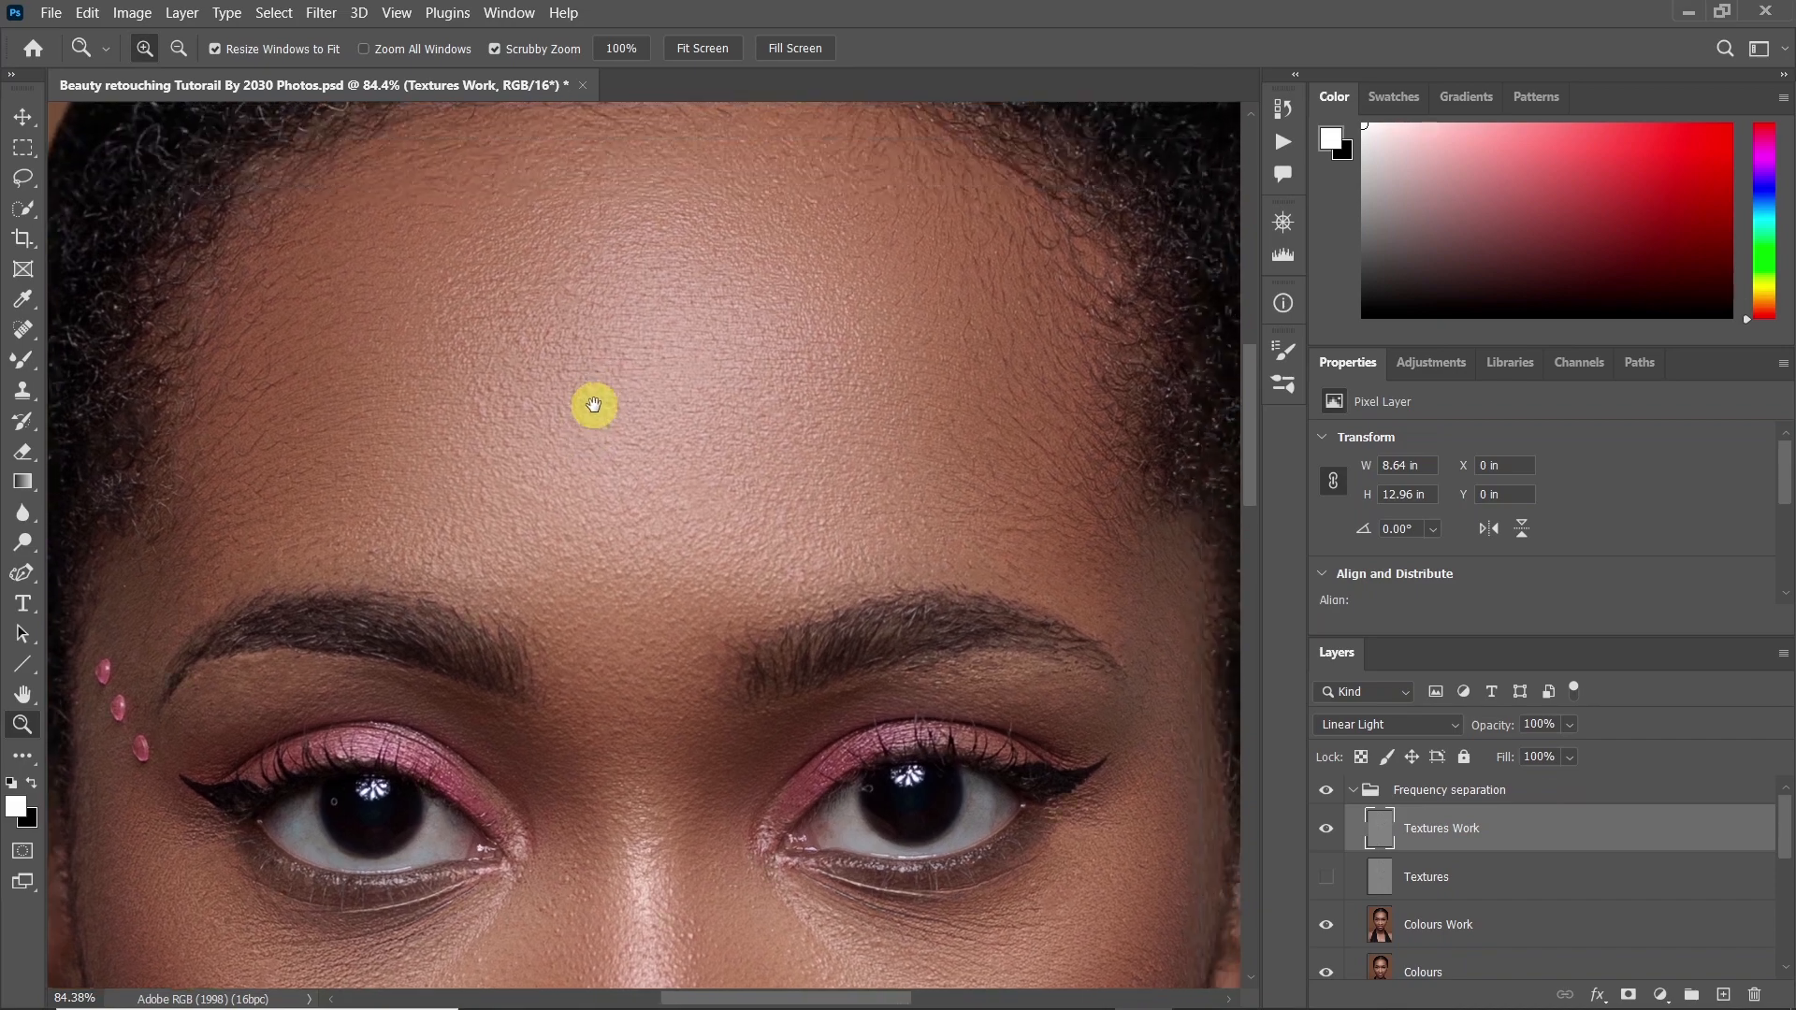
left_click_drag(577, 230, 642, 221)
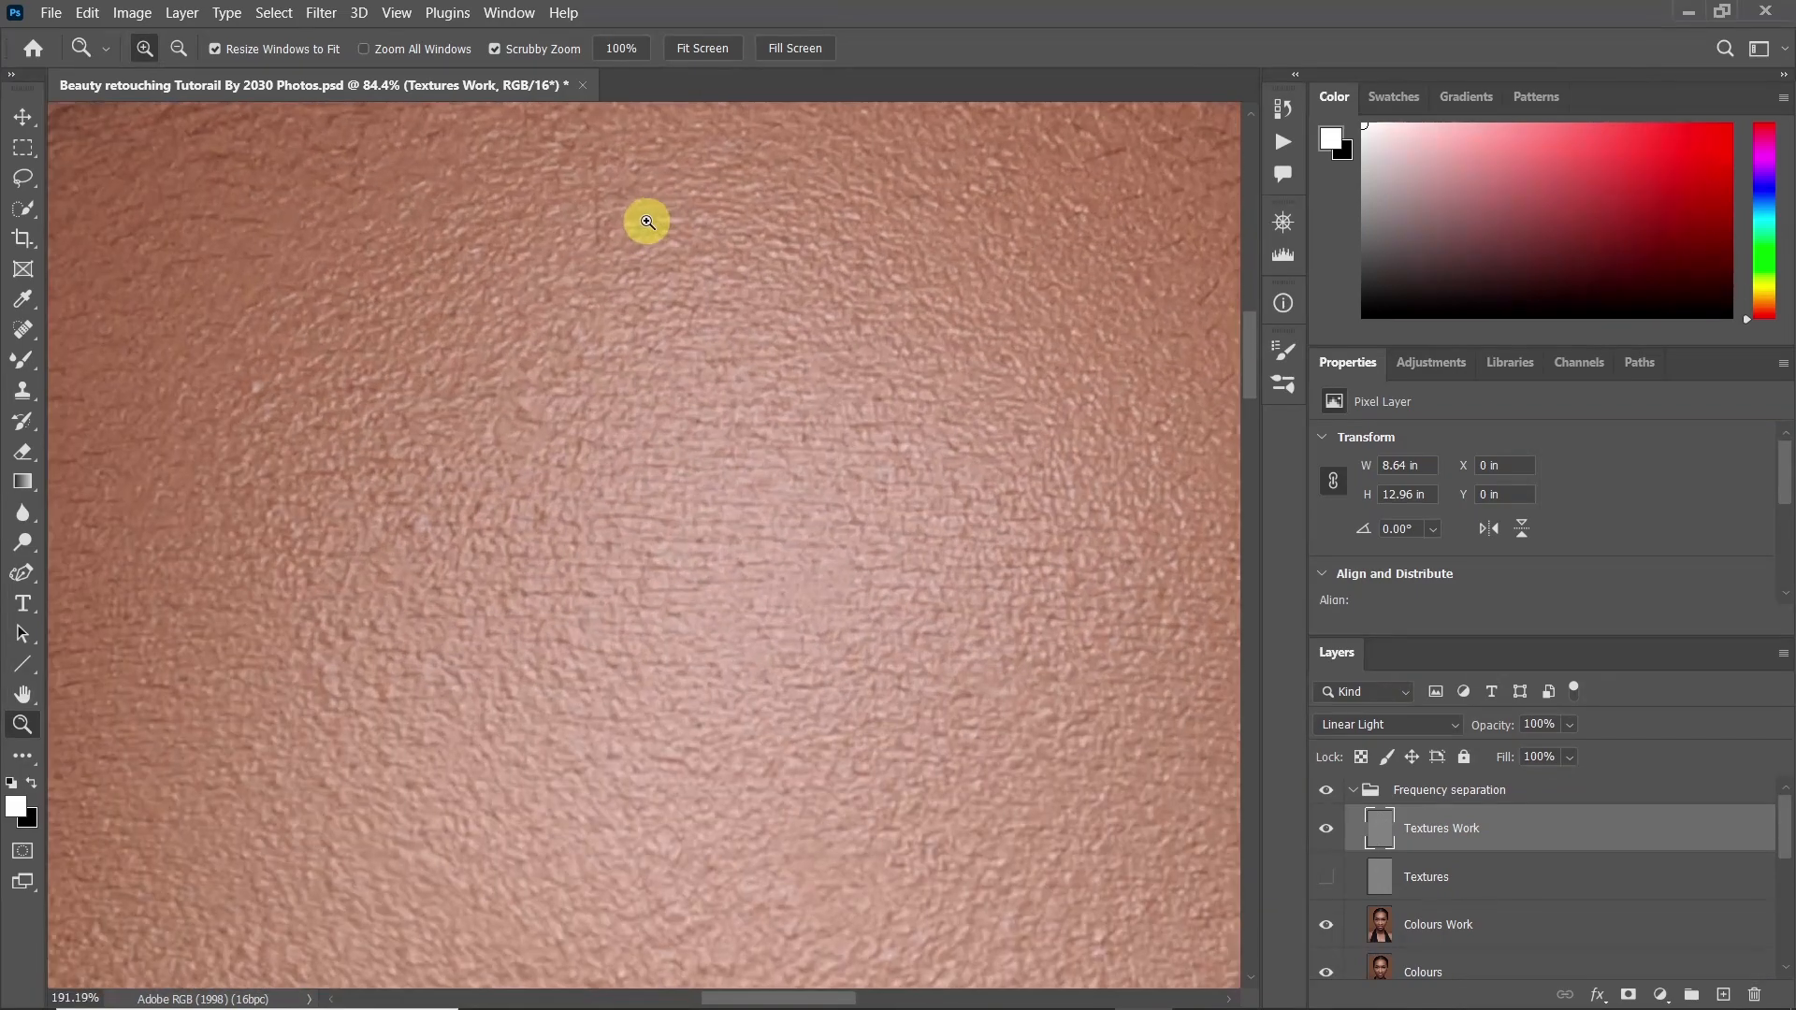
key("j")
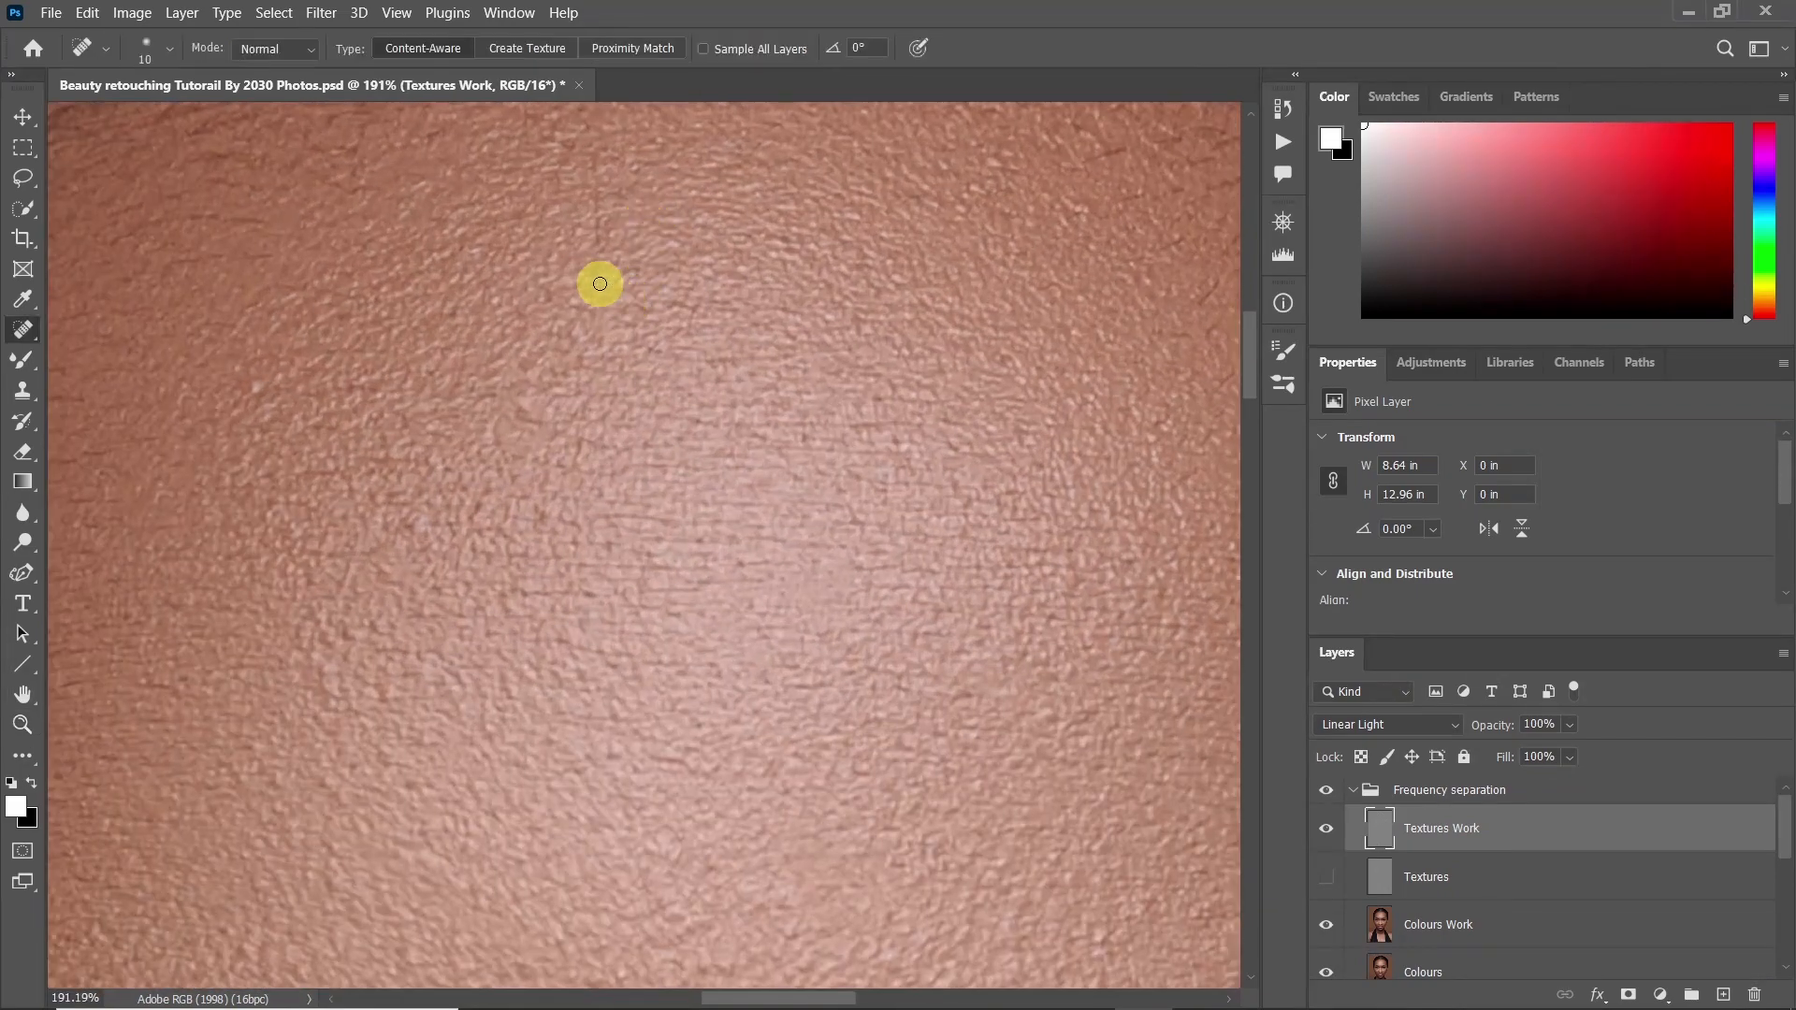
left_click_drag(600, 193, 595, 142)
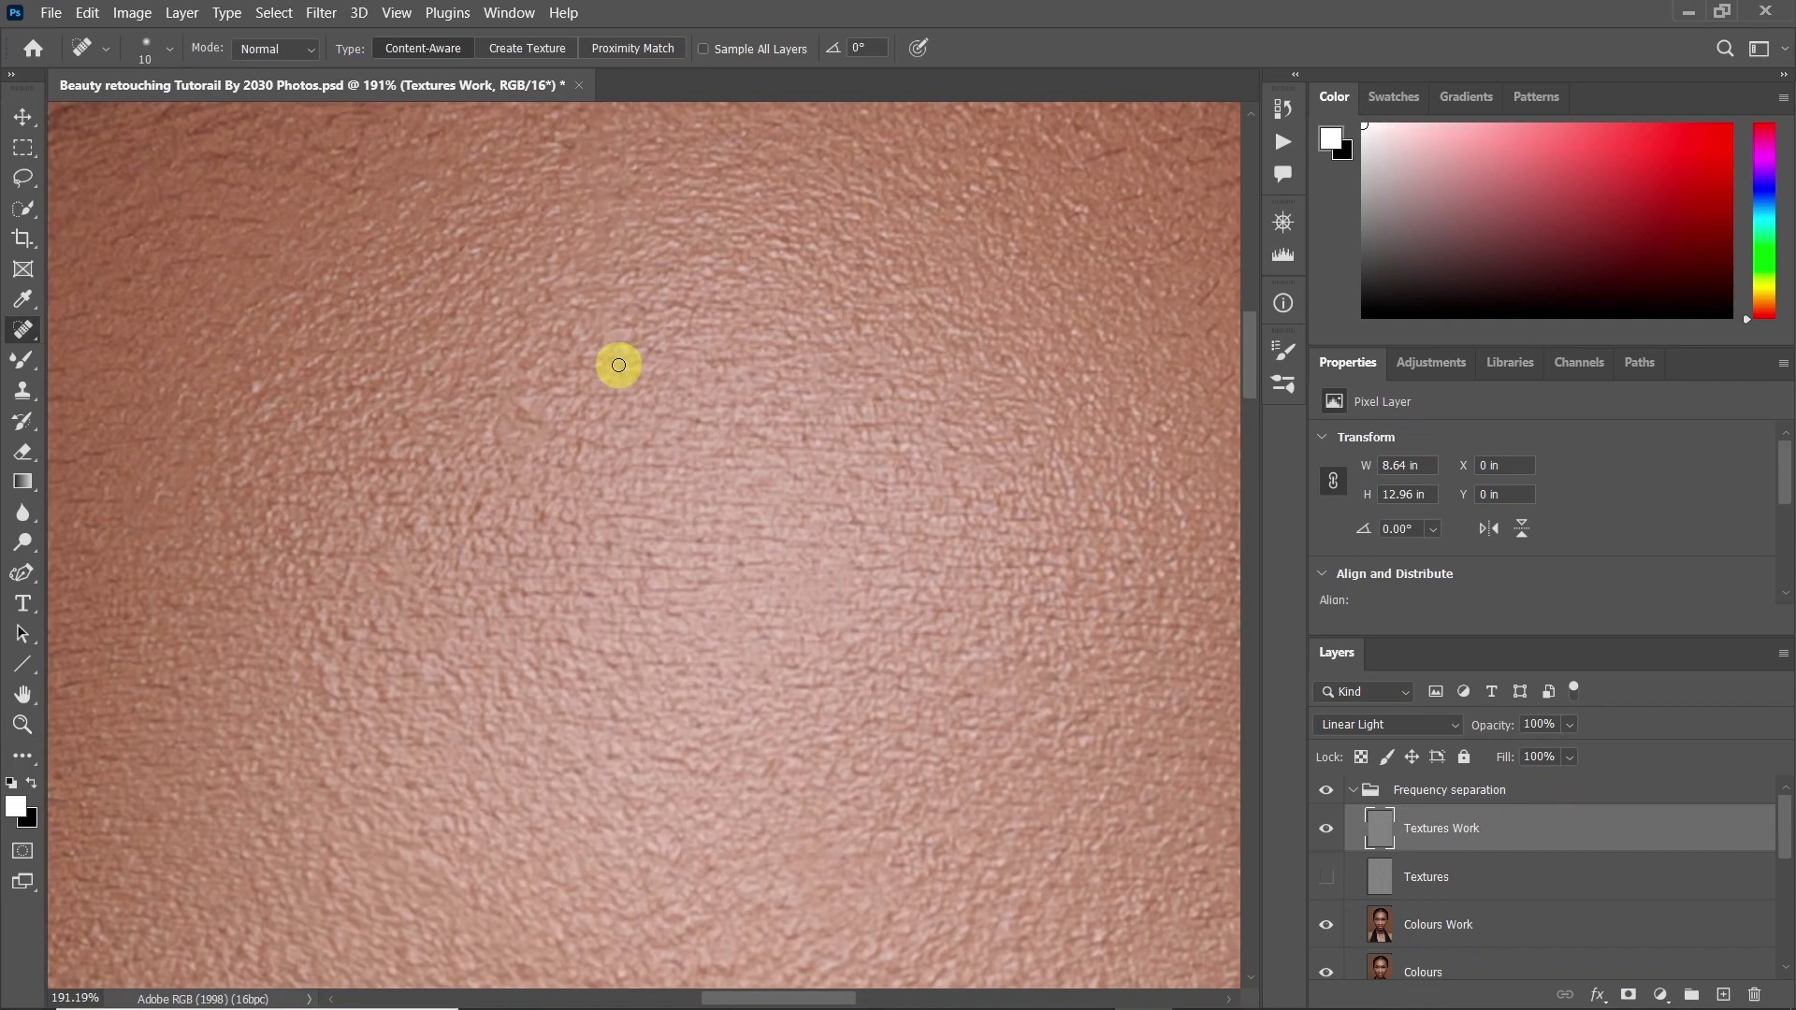
key("z")
left_click_drag(599, 373, 498, 415)
key("j")
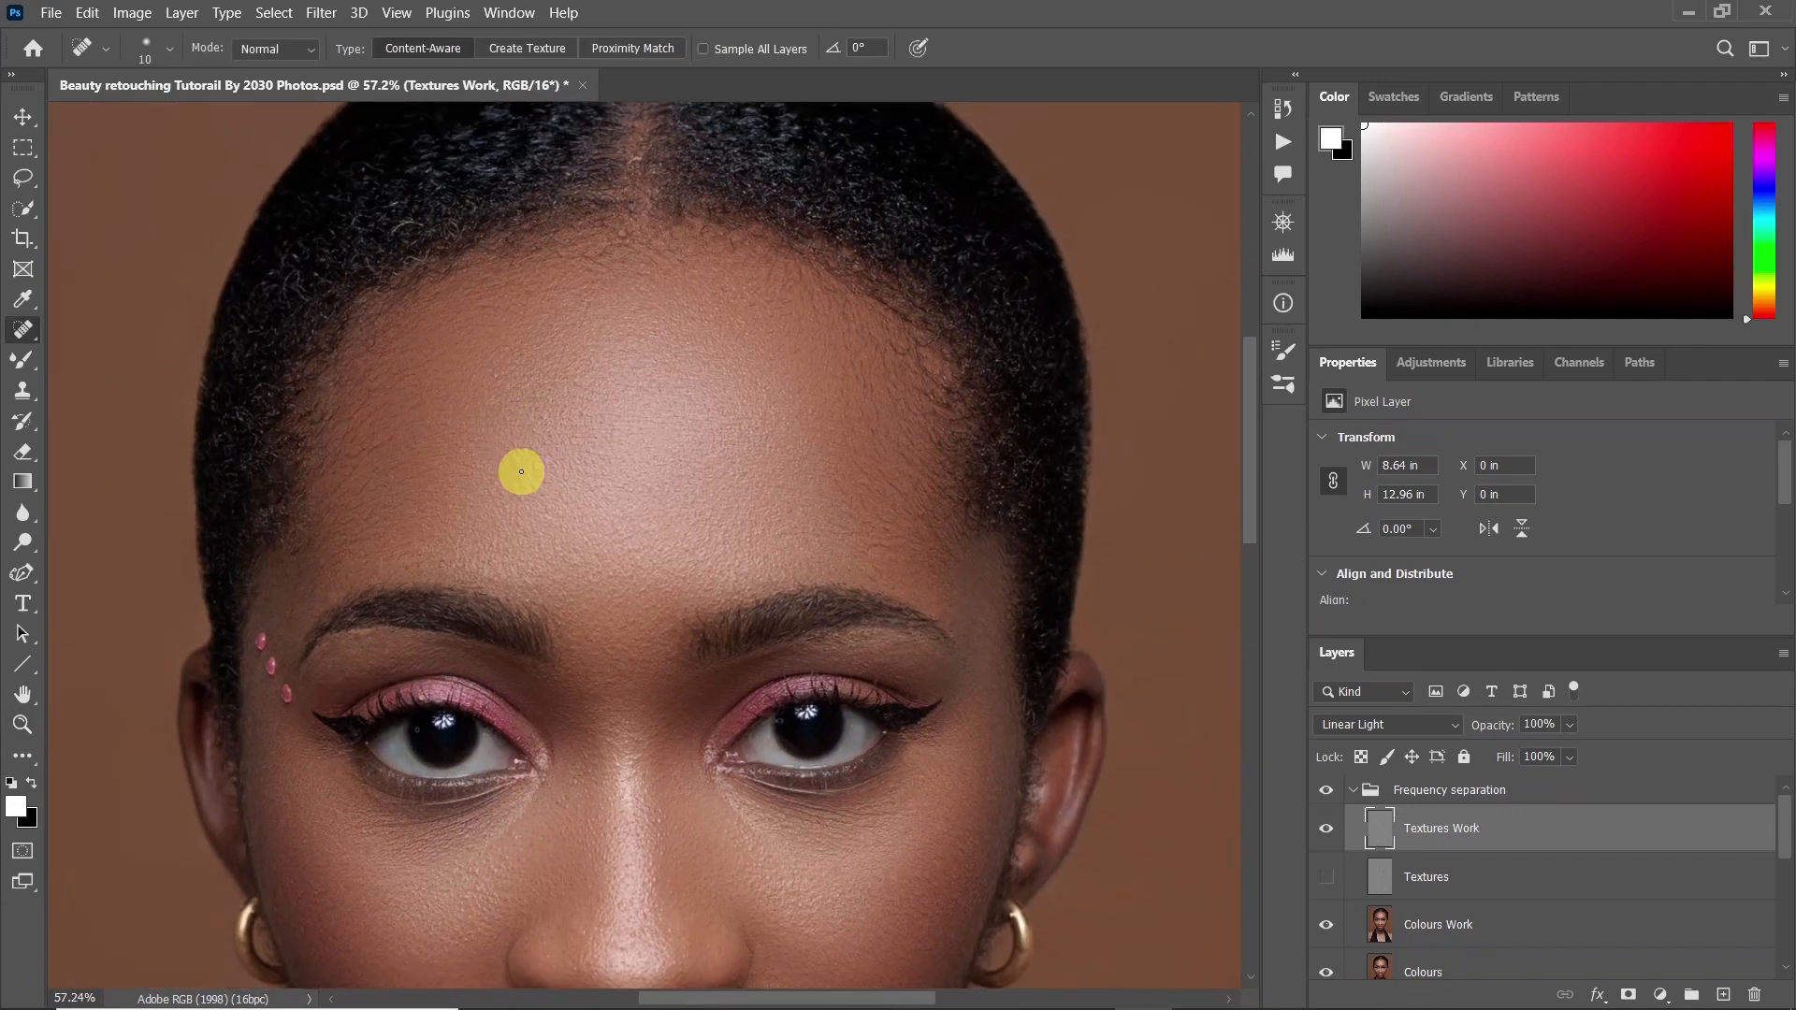
Clean the skin around the brow beside the pink gems on Textures Work with the Clone Stamp at size 25
mouse_move(520, 491)
left_mouse_down()
mouse_move(552, 454)
mouse_move(562, 369)
mouse_move(534, 484)
mouse_move(570, 485)
left_mouse_up()
key("z")
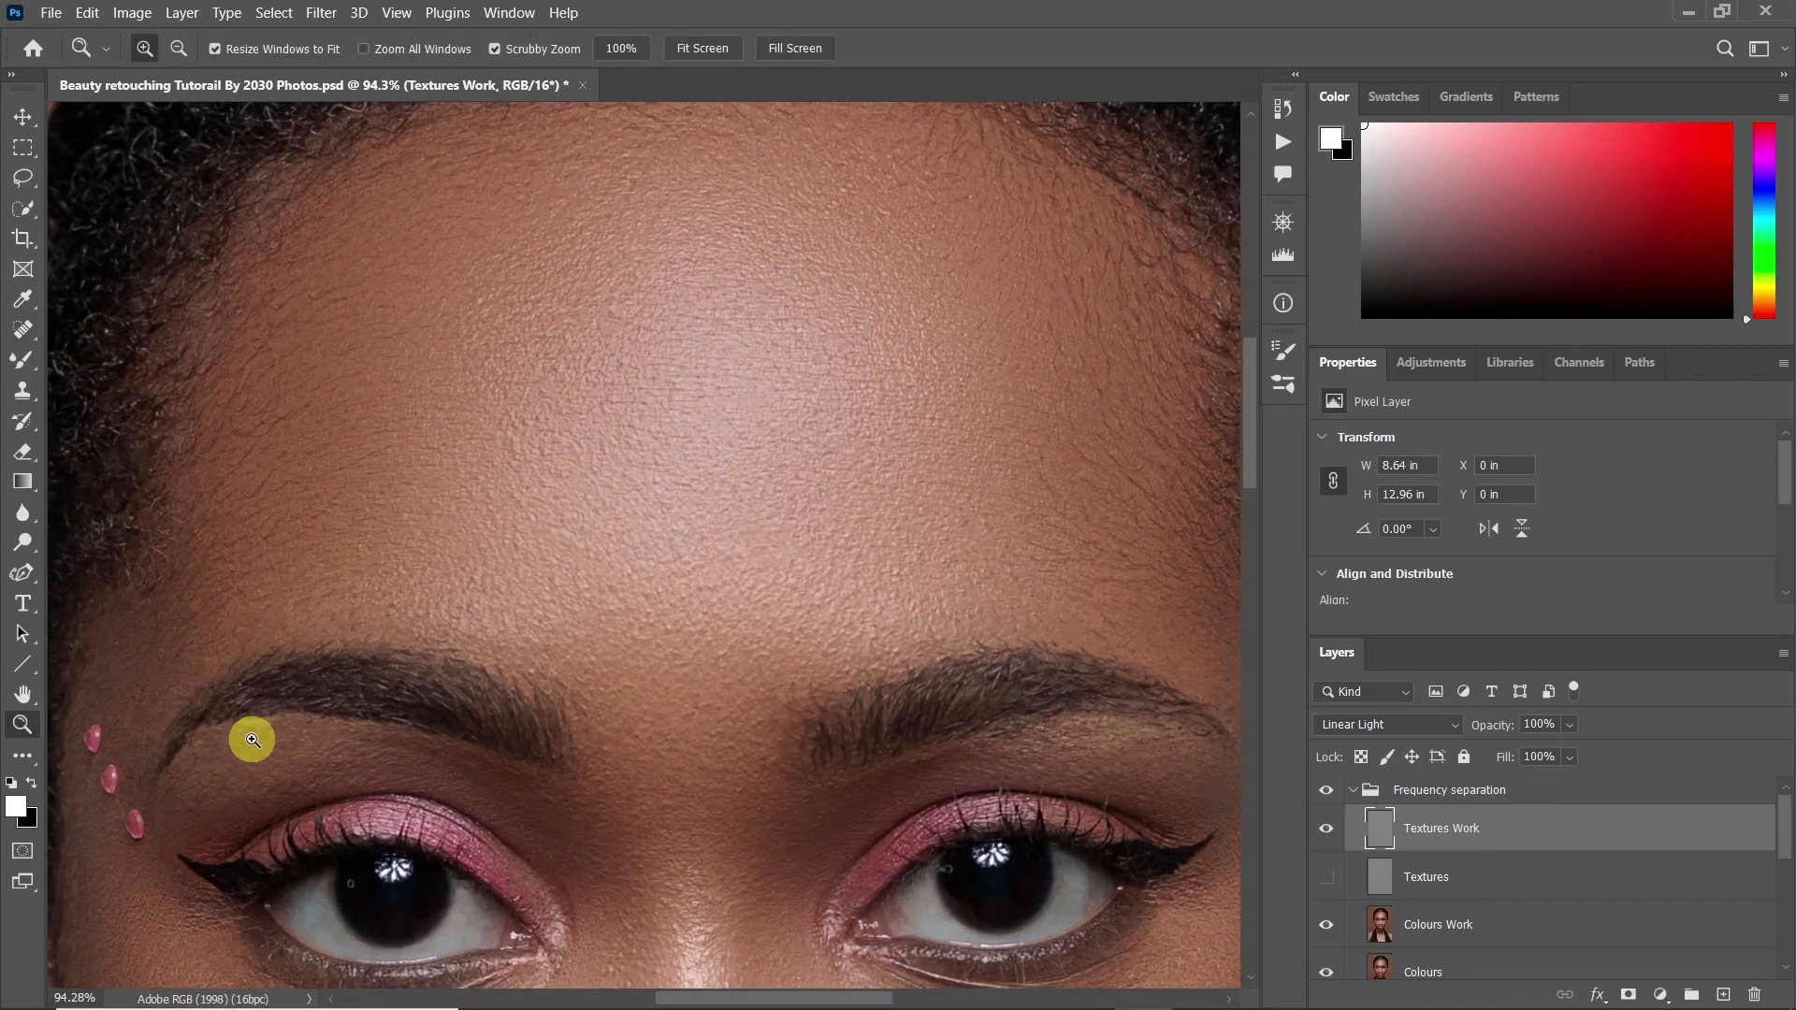
left_click_drag(252, 740, 412, 490)
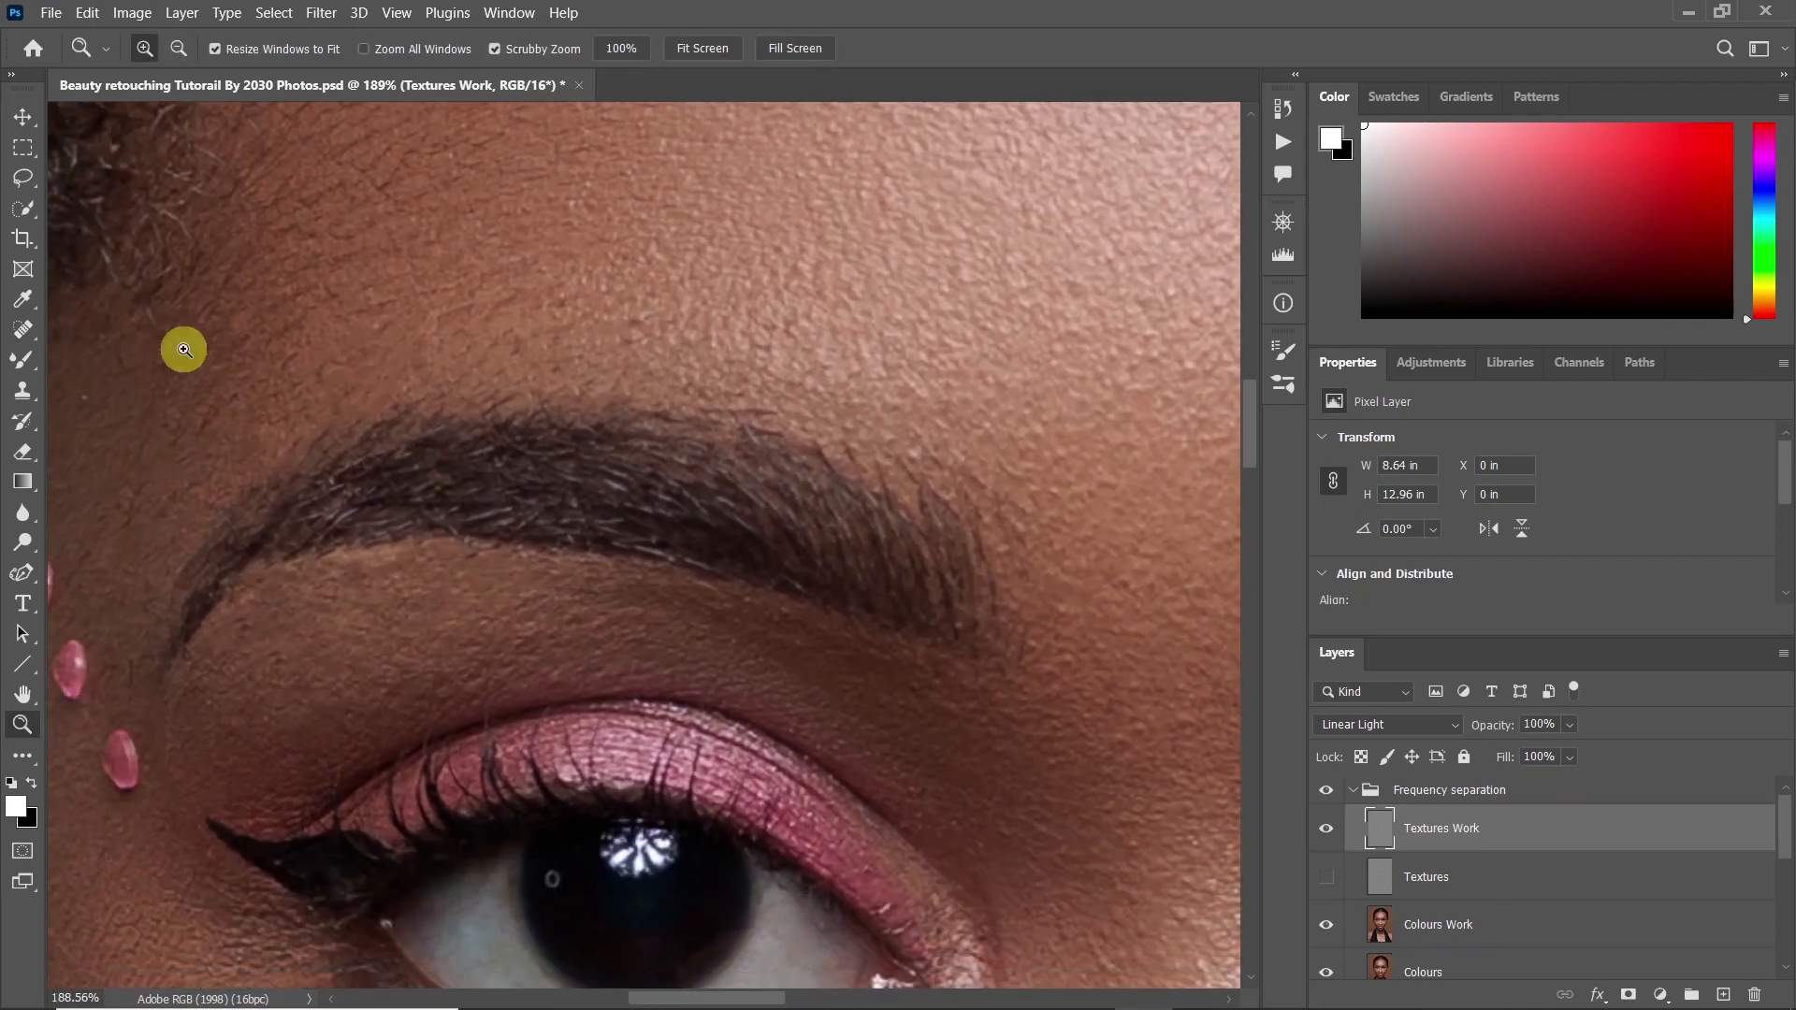
left_click(33, 409)
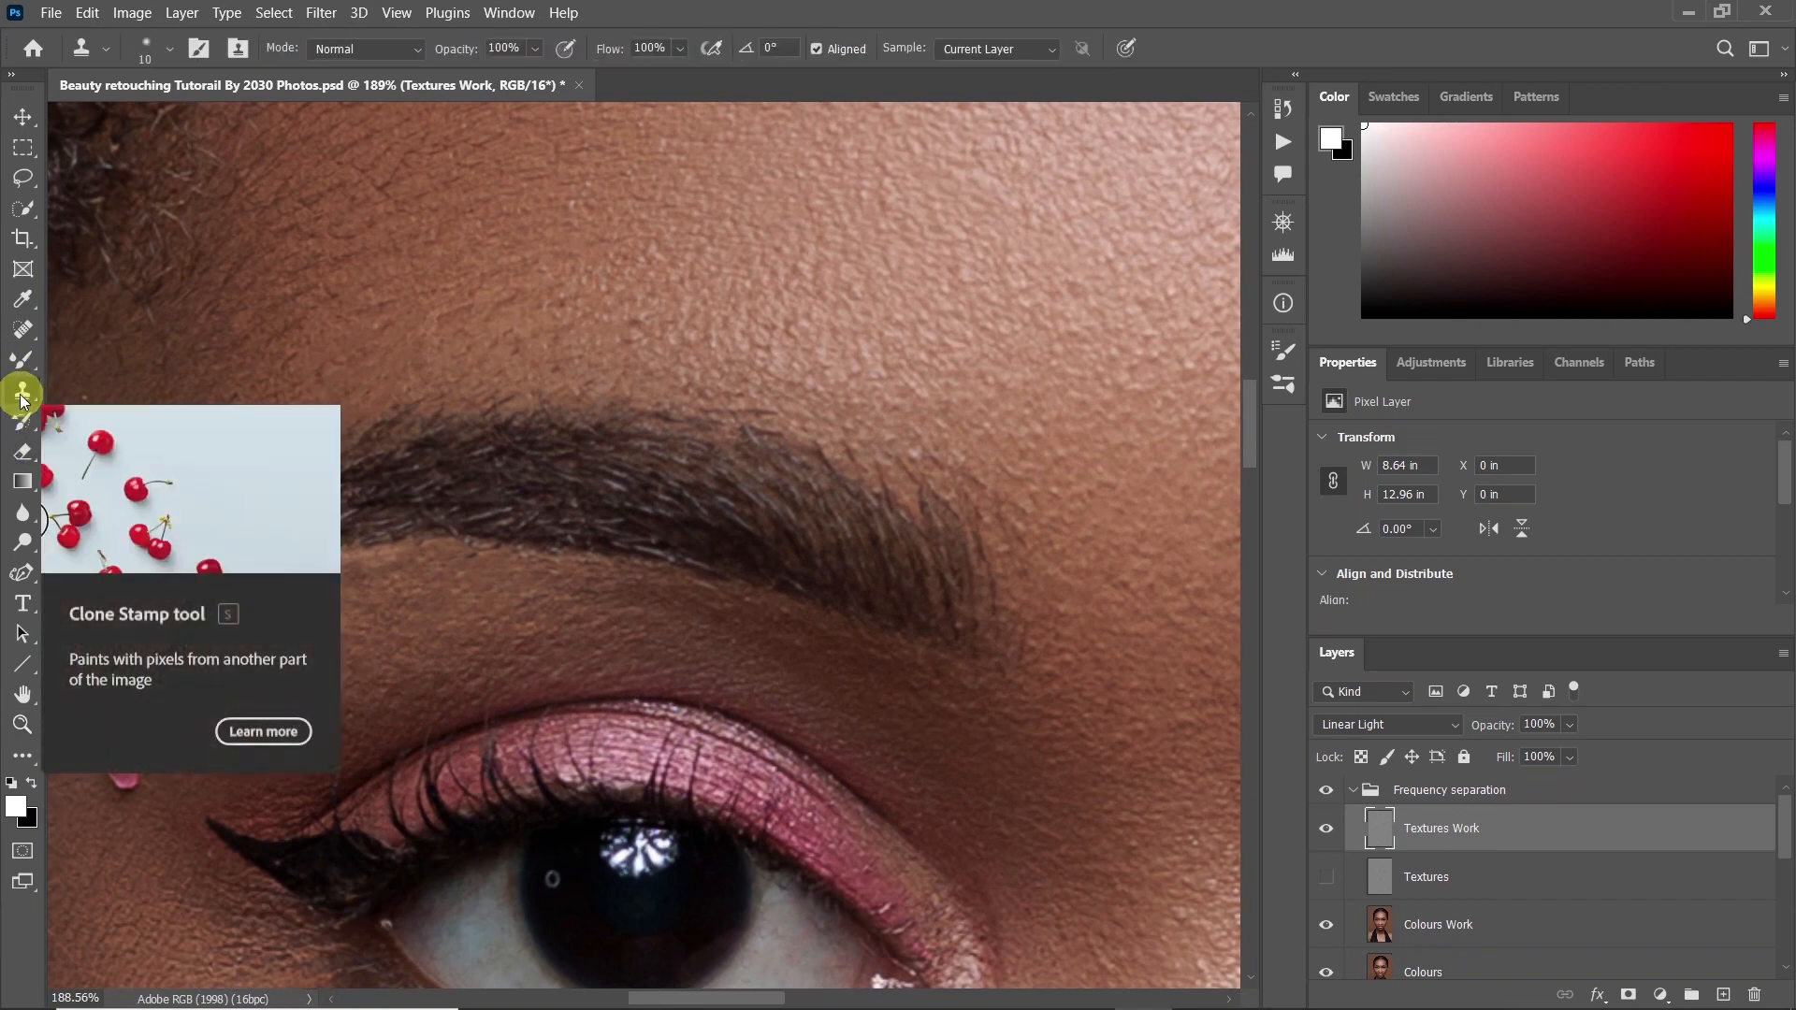
left_click(24, 396)
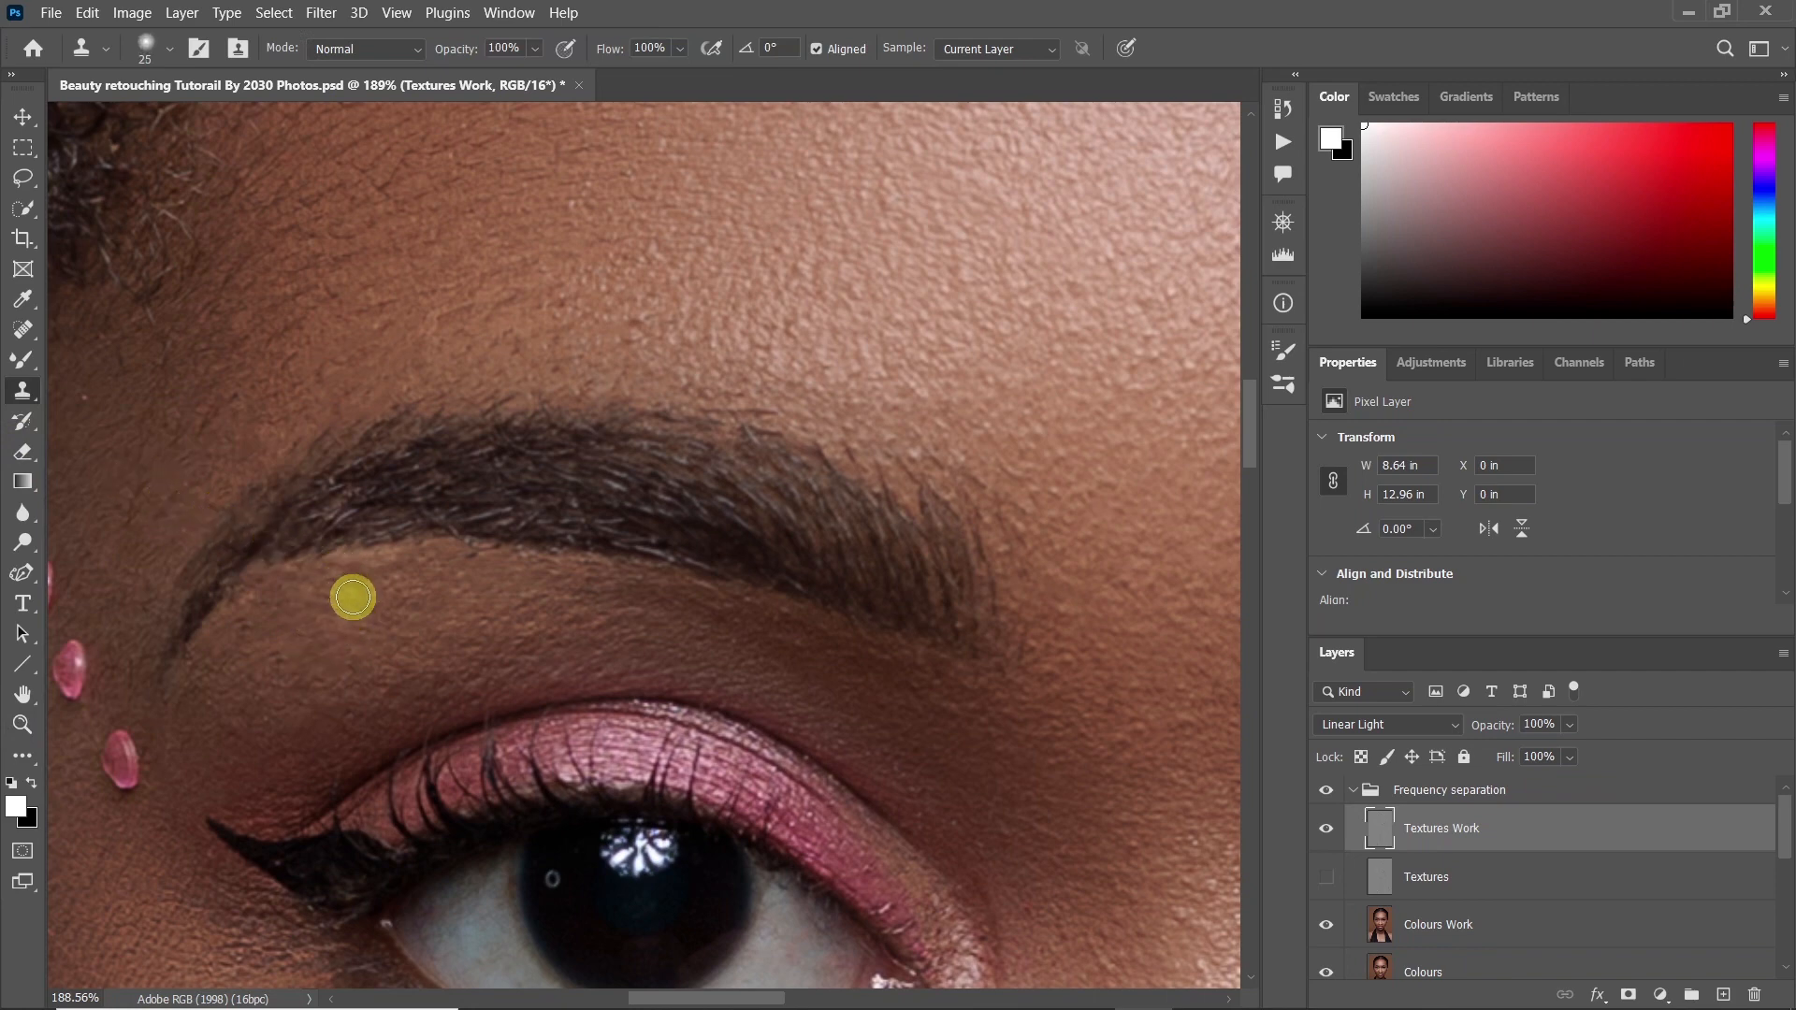
Heal stray hairs and rough texture above the gem-side brow with the Healing Brush, using sizes 40 and 15
left_click(13, 329)
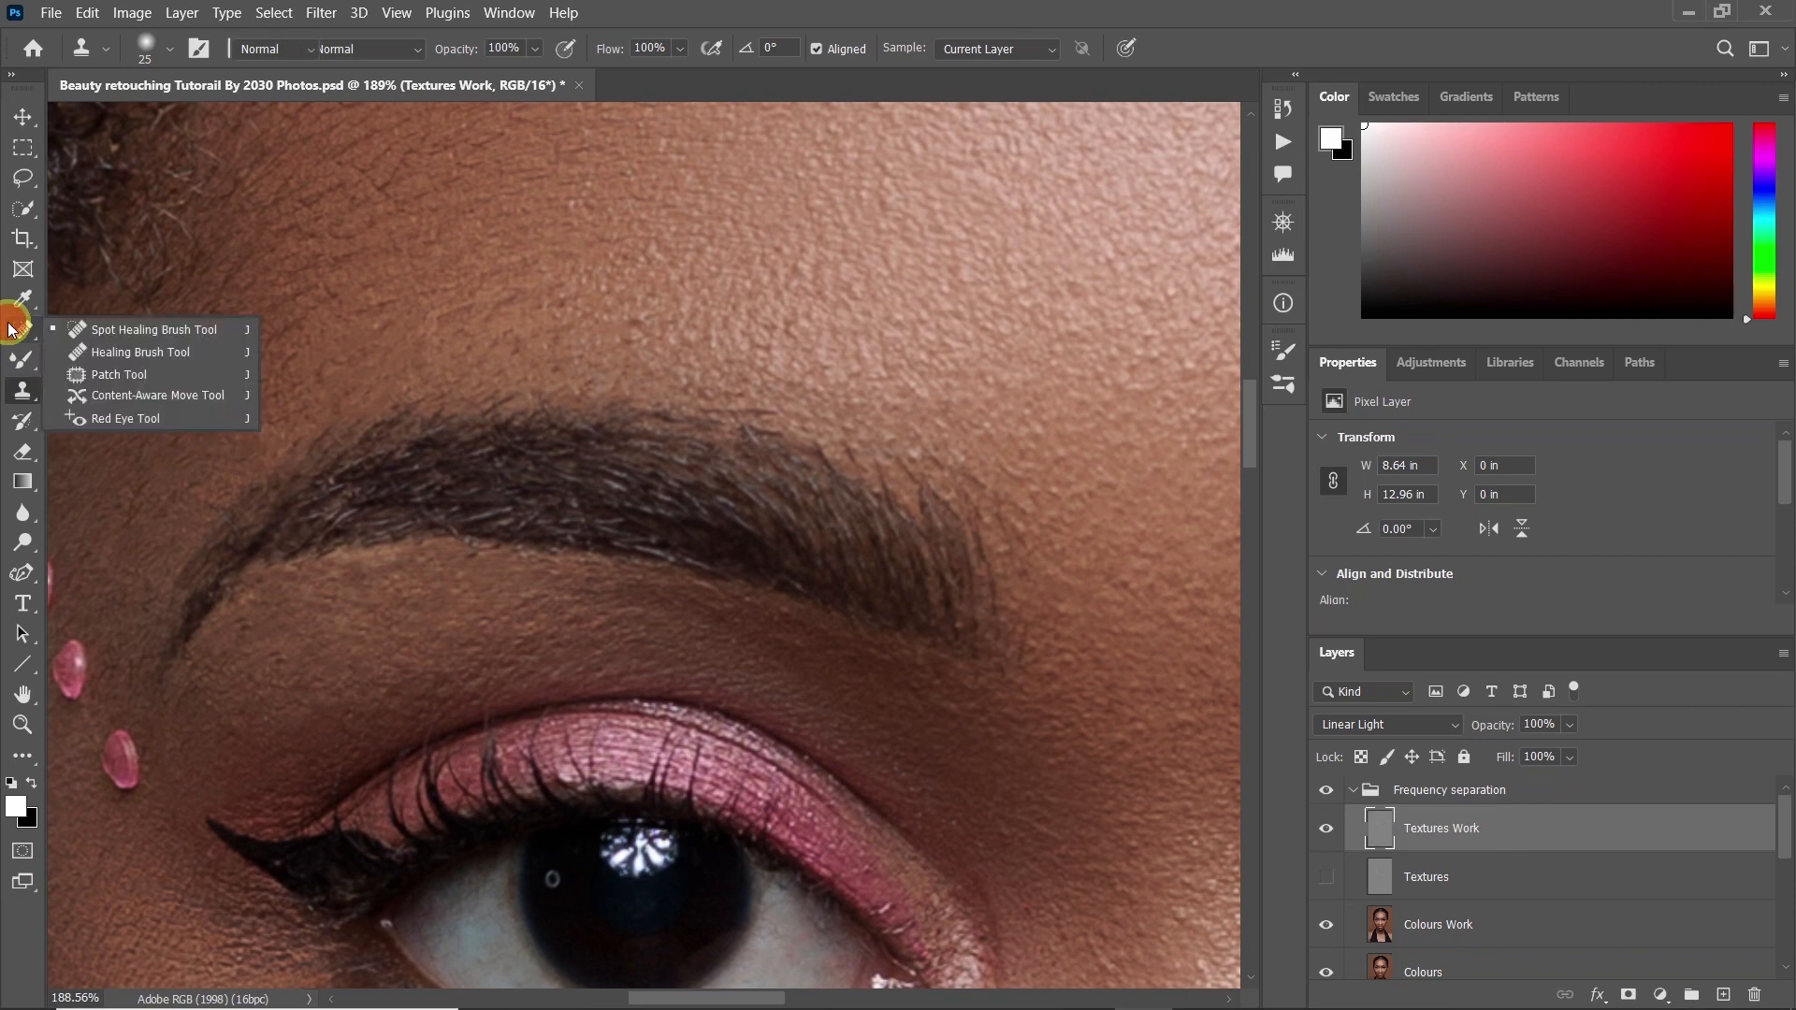
left_click(97, 329)
left_click(23, 390)
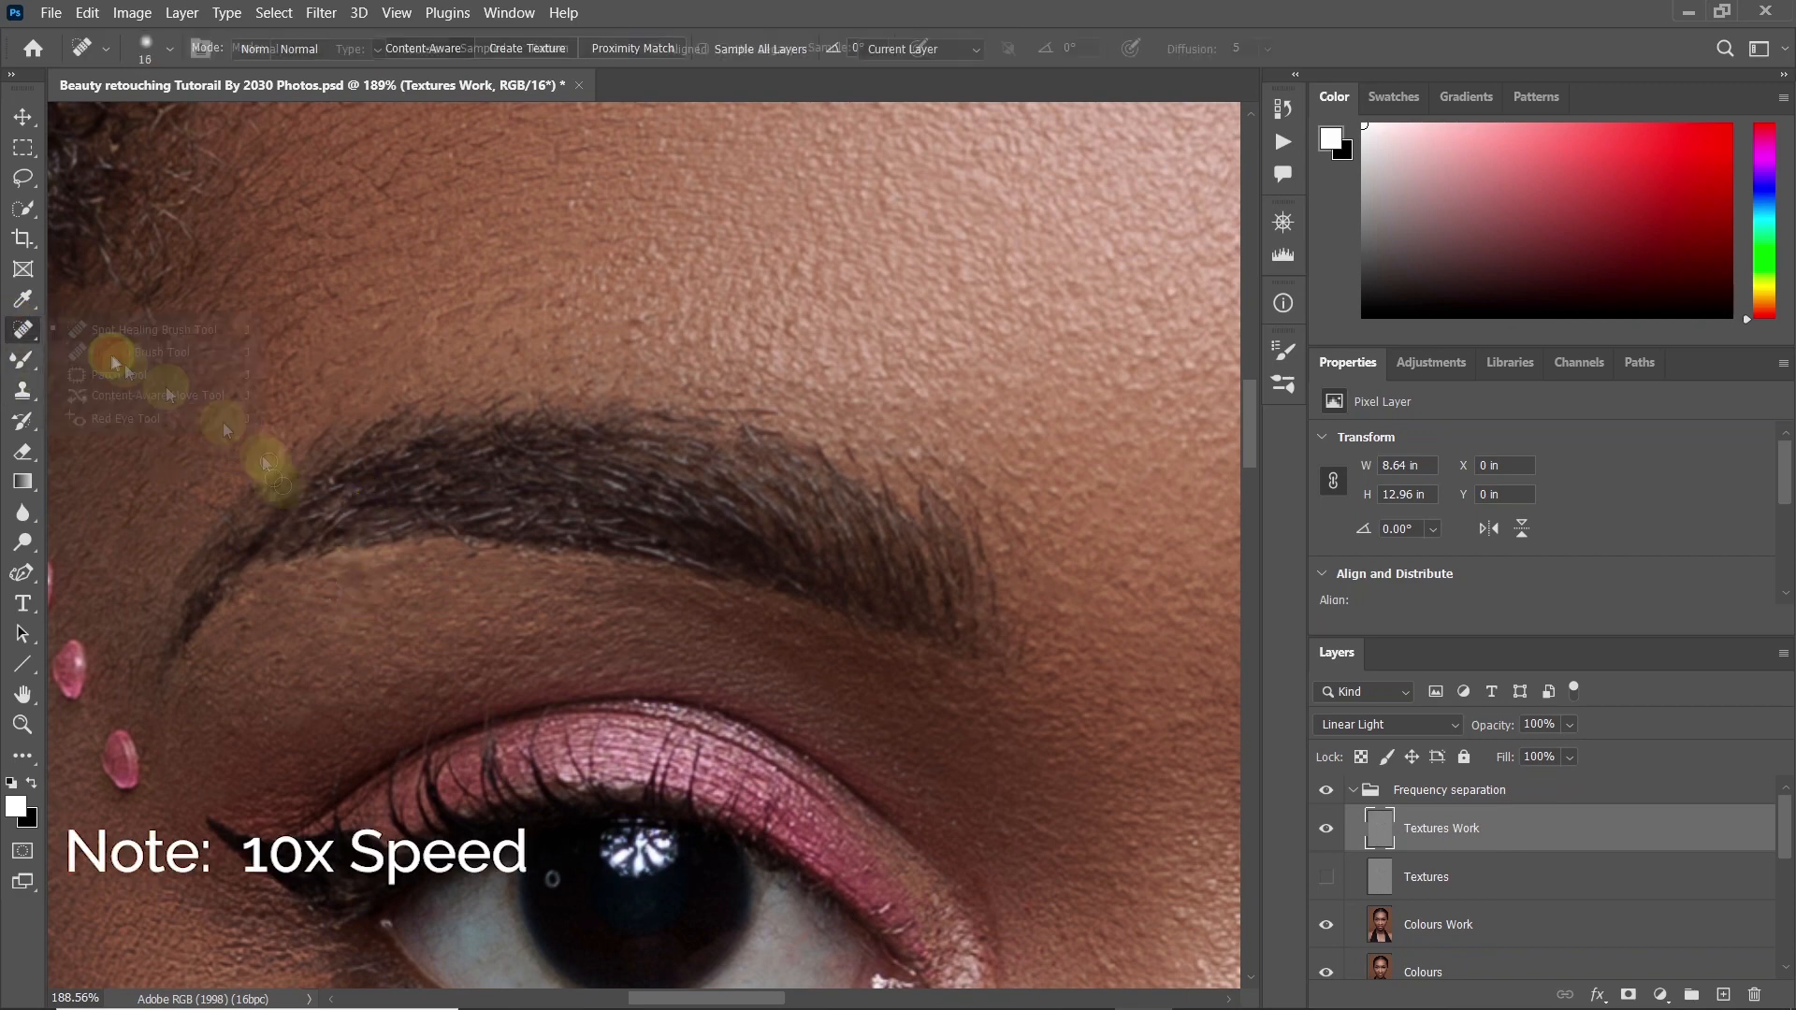
left_click(22, 329)
left_click_drag(789, 363, 894, 473)
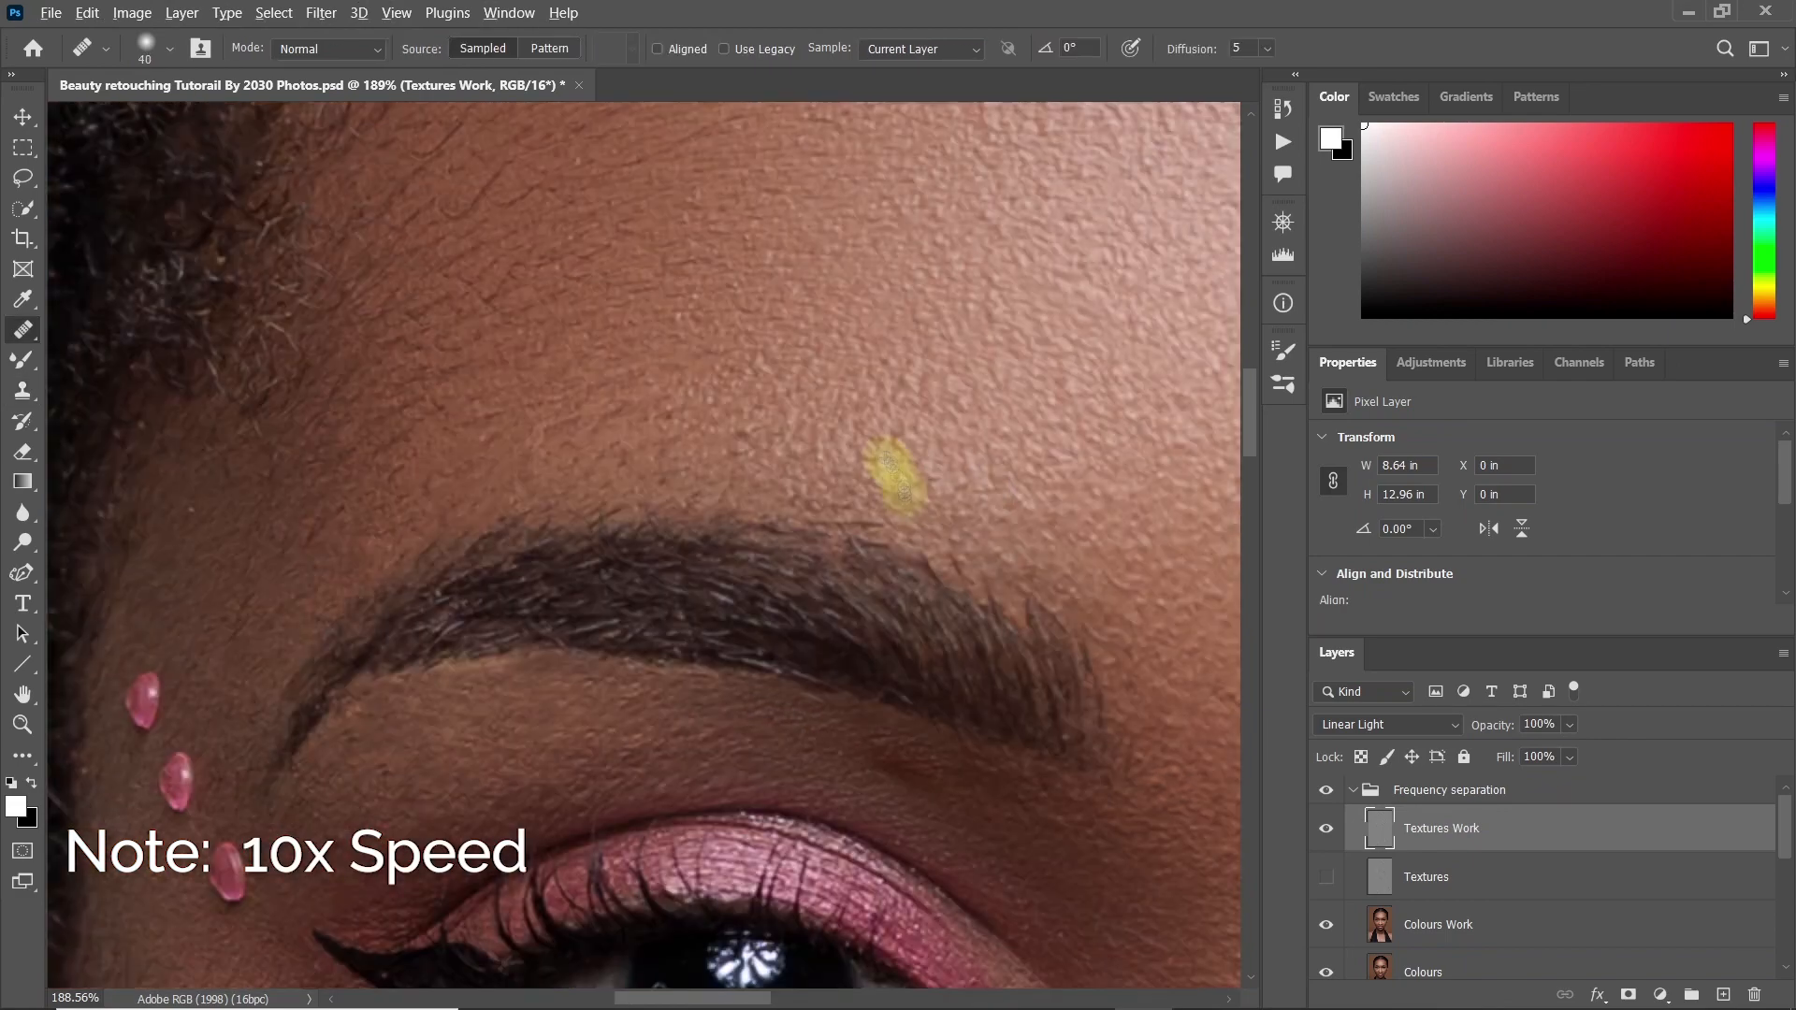
left_click_drag(748, 575, 844, 587)
left_click(854, 499, "alt")
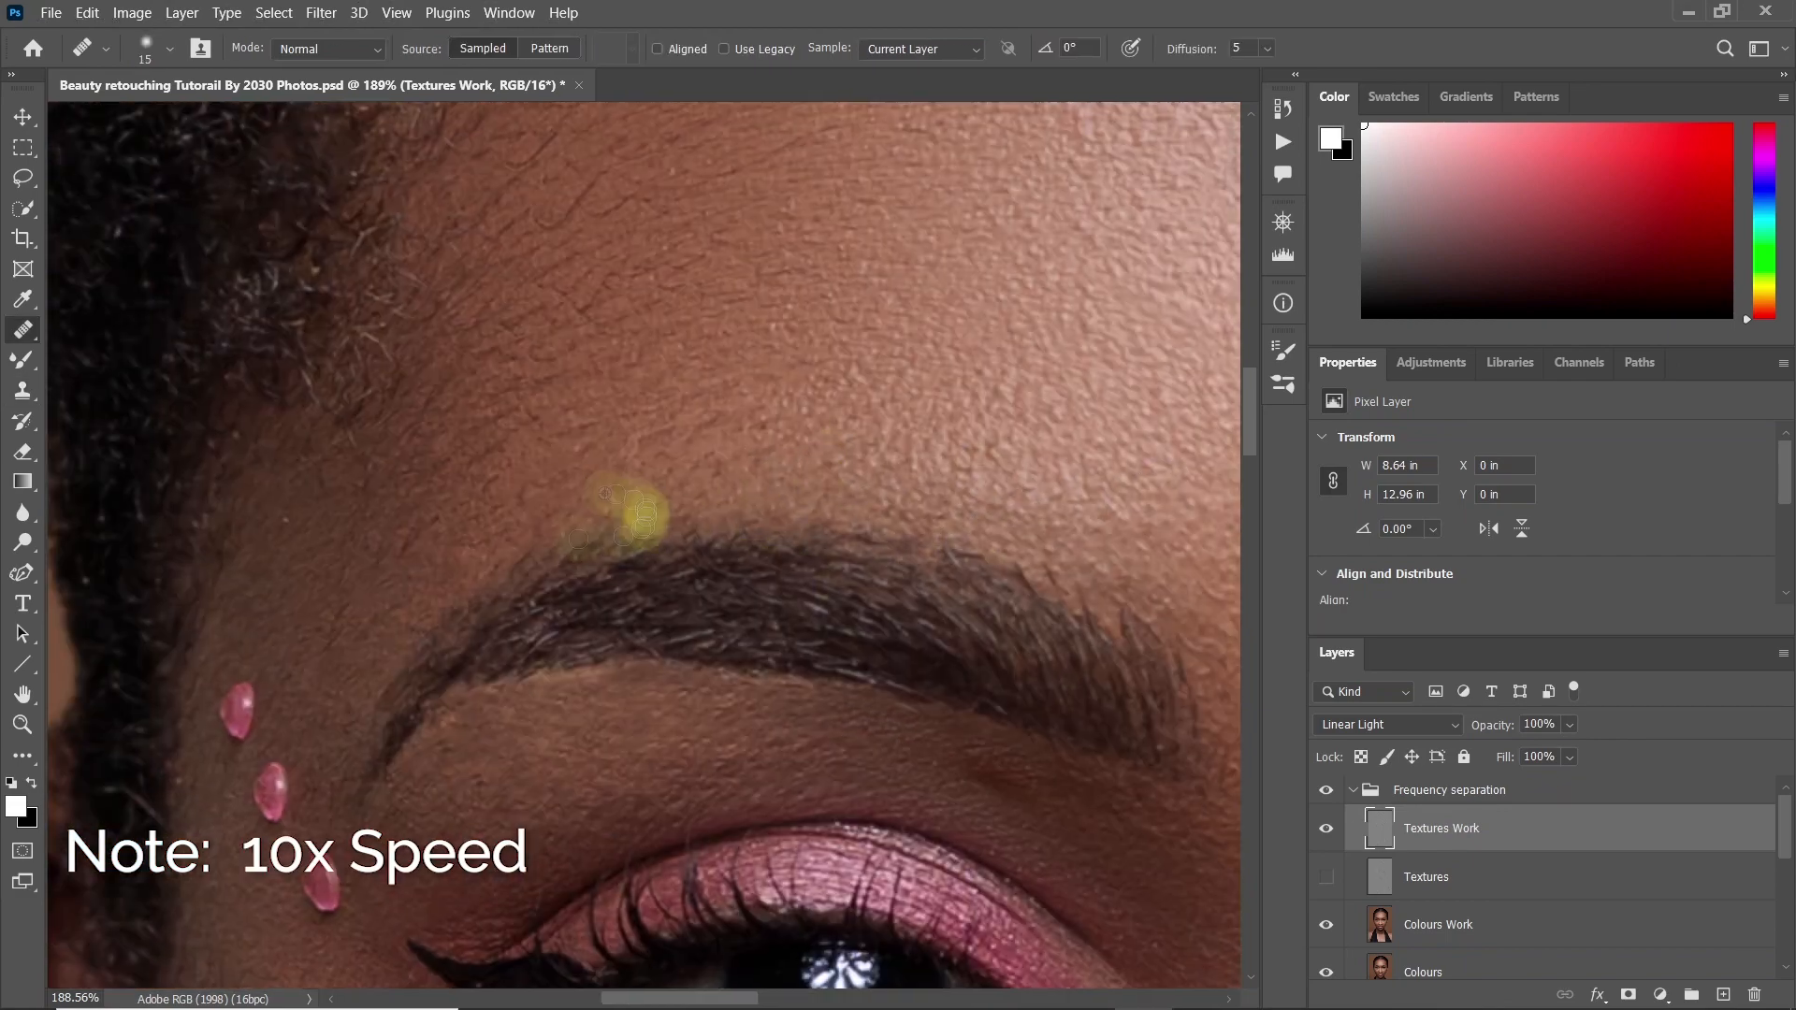
left_click_drag(856, 460, 922, 479)
Even out the forehead texture toward the hairline with the Clone Stamp, starting at size 35 and enlarging the brush to 50
left_click(23, 390)
left_click_drag(880, 309, 614, 389)
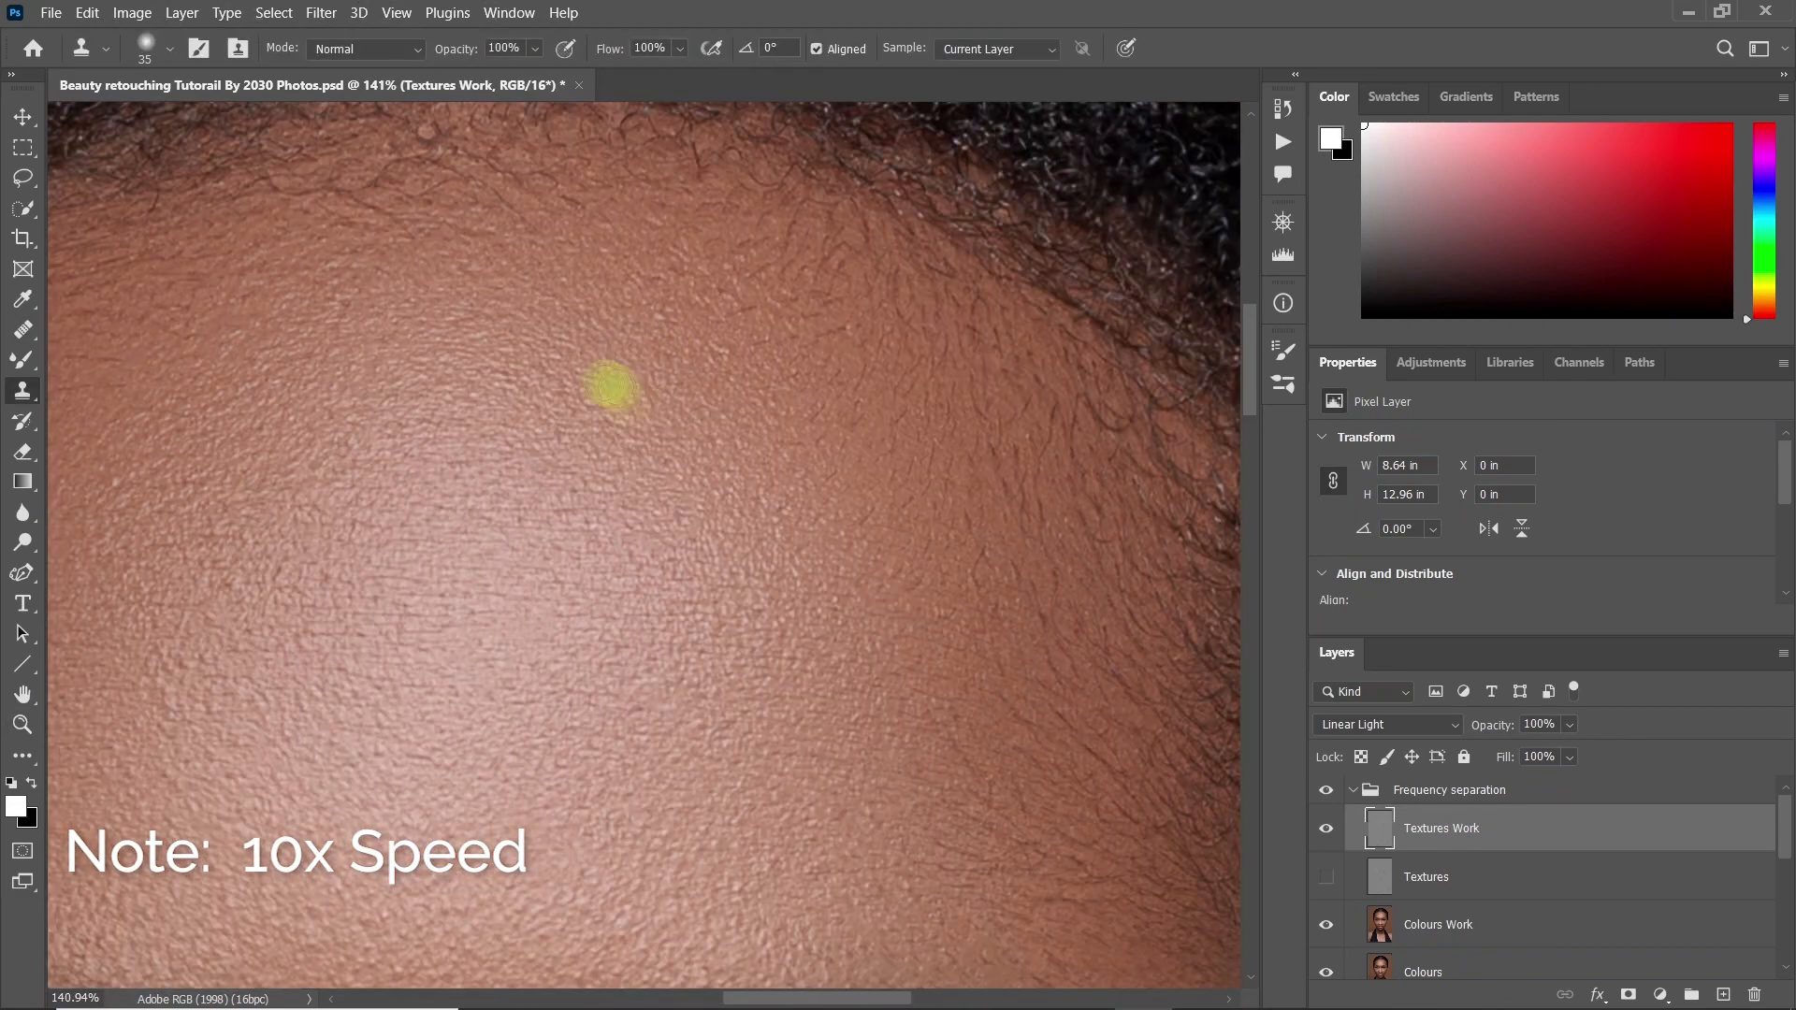
left_click_drag(655, 453, 627, 248)
left_click_drag(908, 715, 804, 452)
key("bracketright")
left_click_drag(696, 503, 807, 425)
left_click(578, 459)
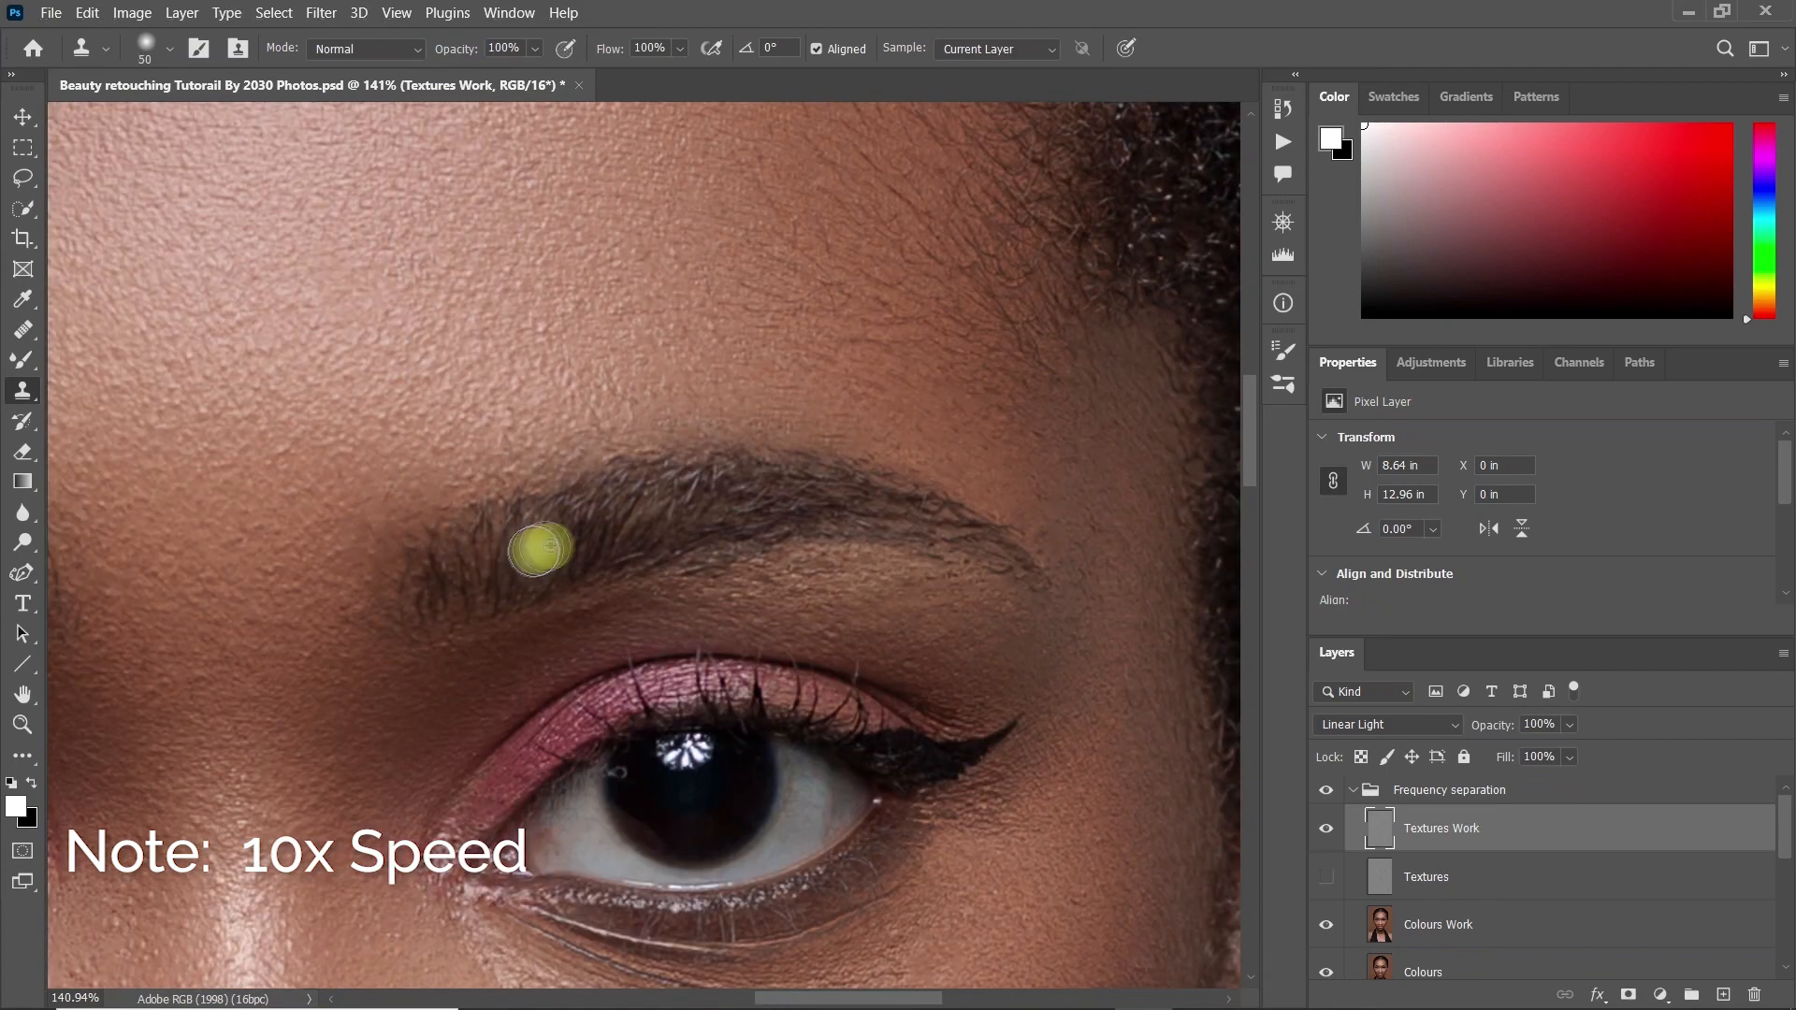
Clean the texture around the opposite brow, its upper eyelid and the temple with the Clone Stamp at sizes 50 and 40
left_click_drag(539, 549, 622, 495)
left_click_drag(794, 521, 750, 614)
left_click_drag(839, 575, 790, 578)
left_click_drag(812, 643, 909, 642)
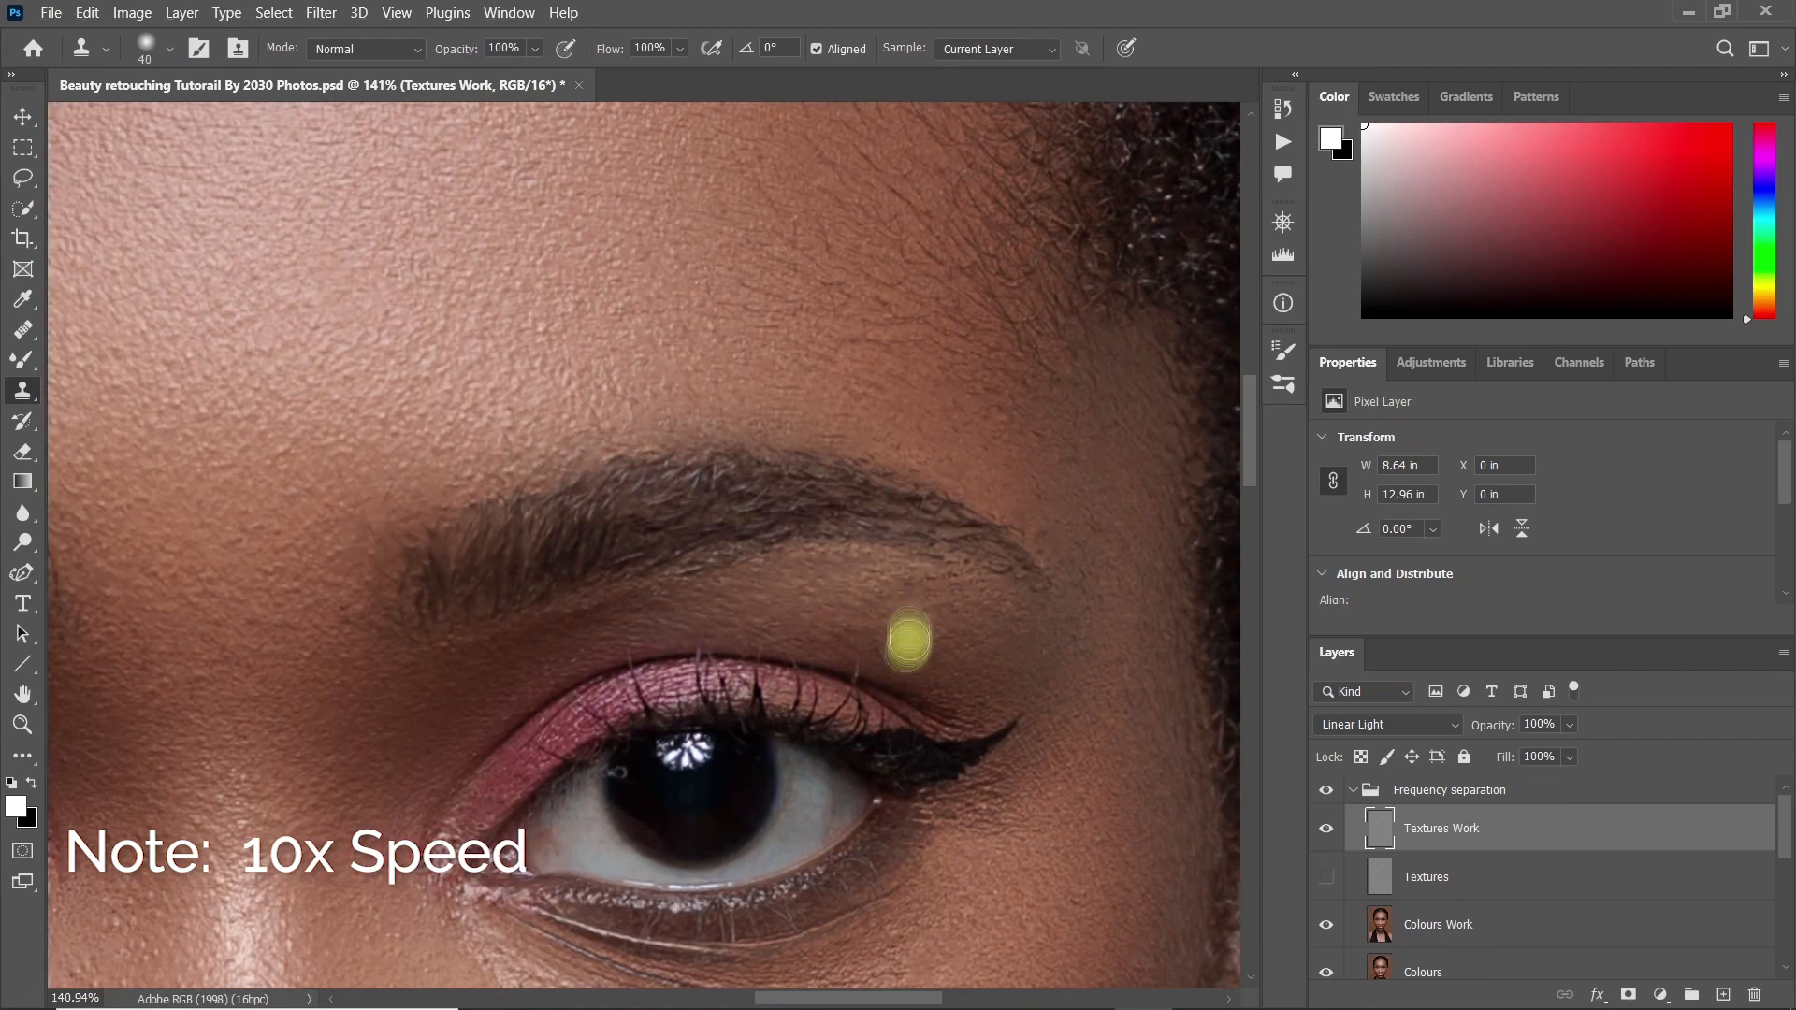
left_click_drag(1047, 520, 1086, 518)
Heal the small texture flaws around the mouth corners with the Spot Healing Brush, using size 16
key("z")
mouse_move(805, 686)
left_mouse_down()
mouse_move(866, 685)
mouse_move(468, 618)
left_mouse_up()
key("s")
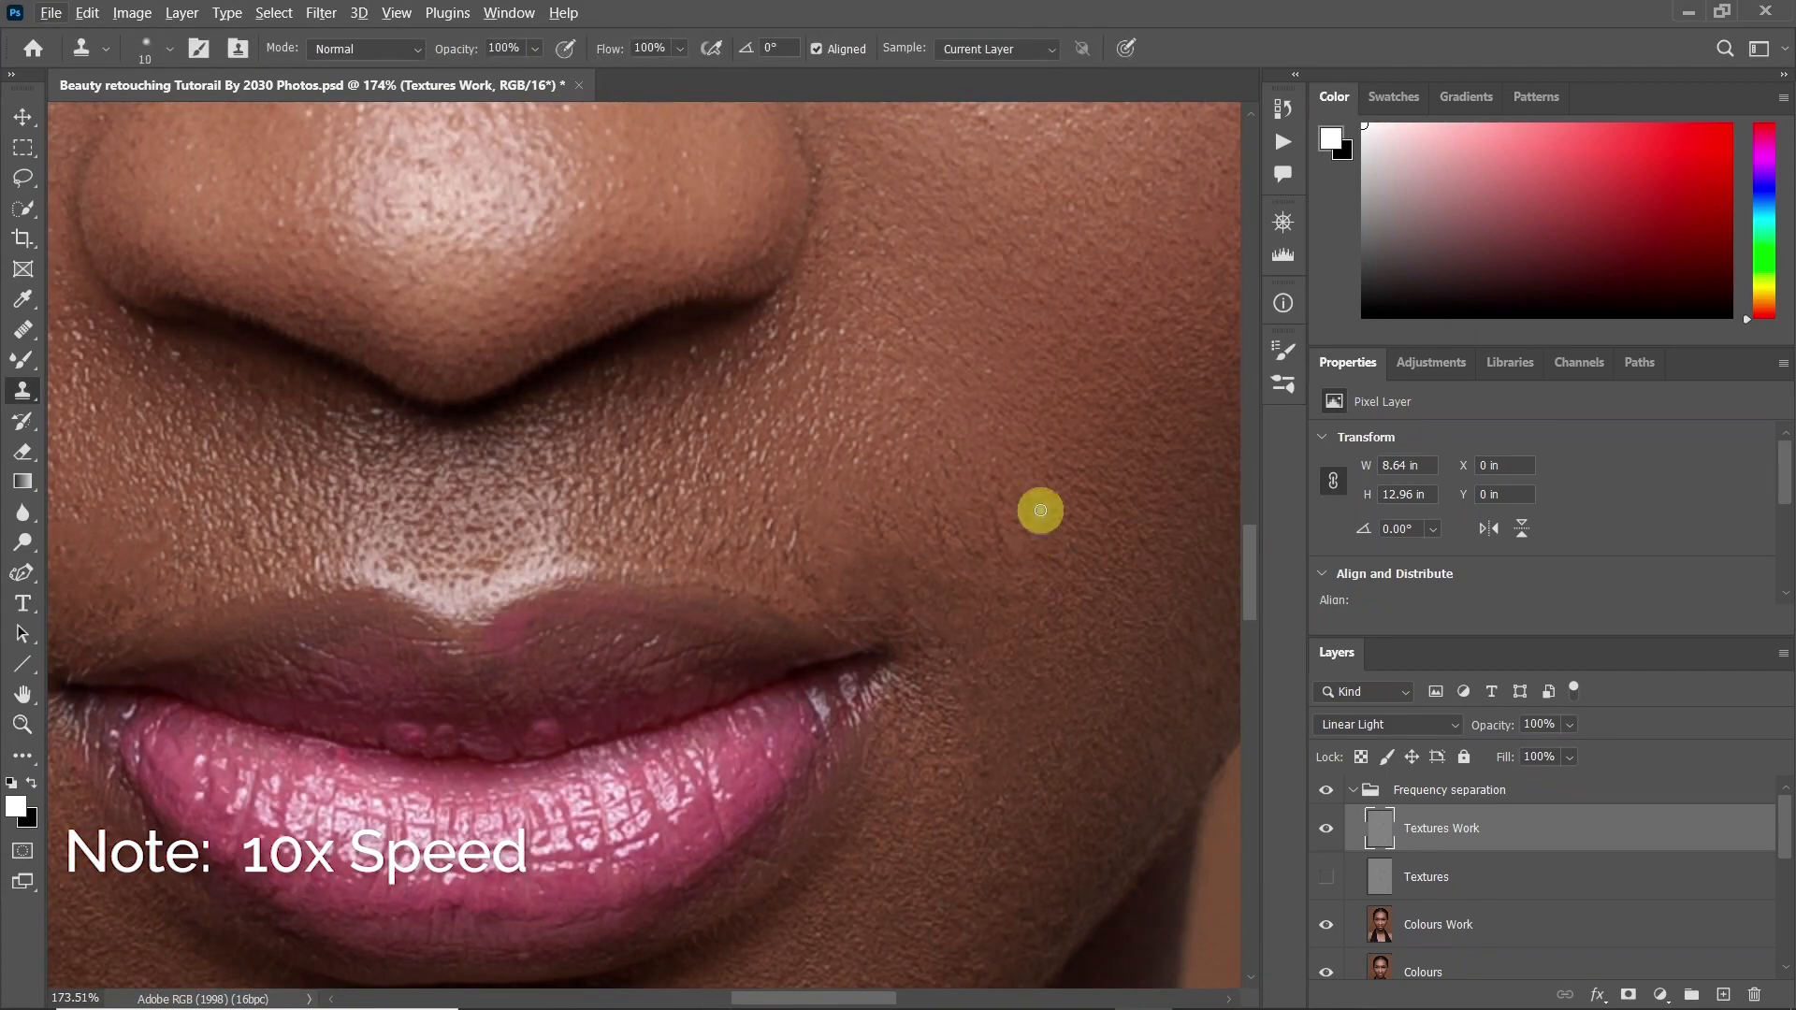
key("j")
left_click_drag(599, 571, 1033, 496)
left_click_drag(501, 525, 537, 485)
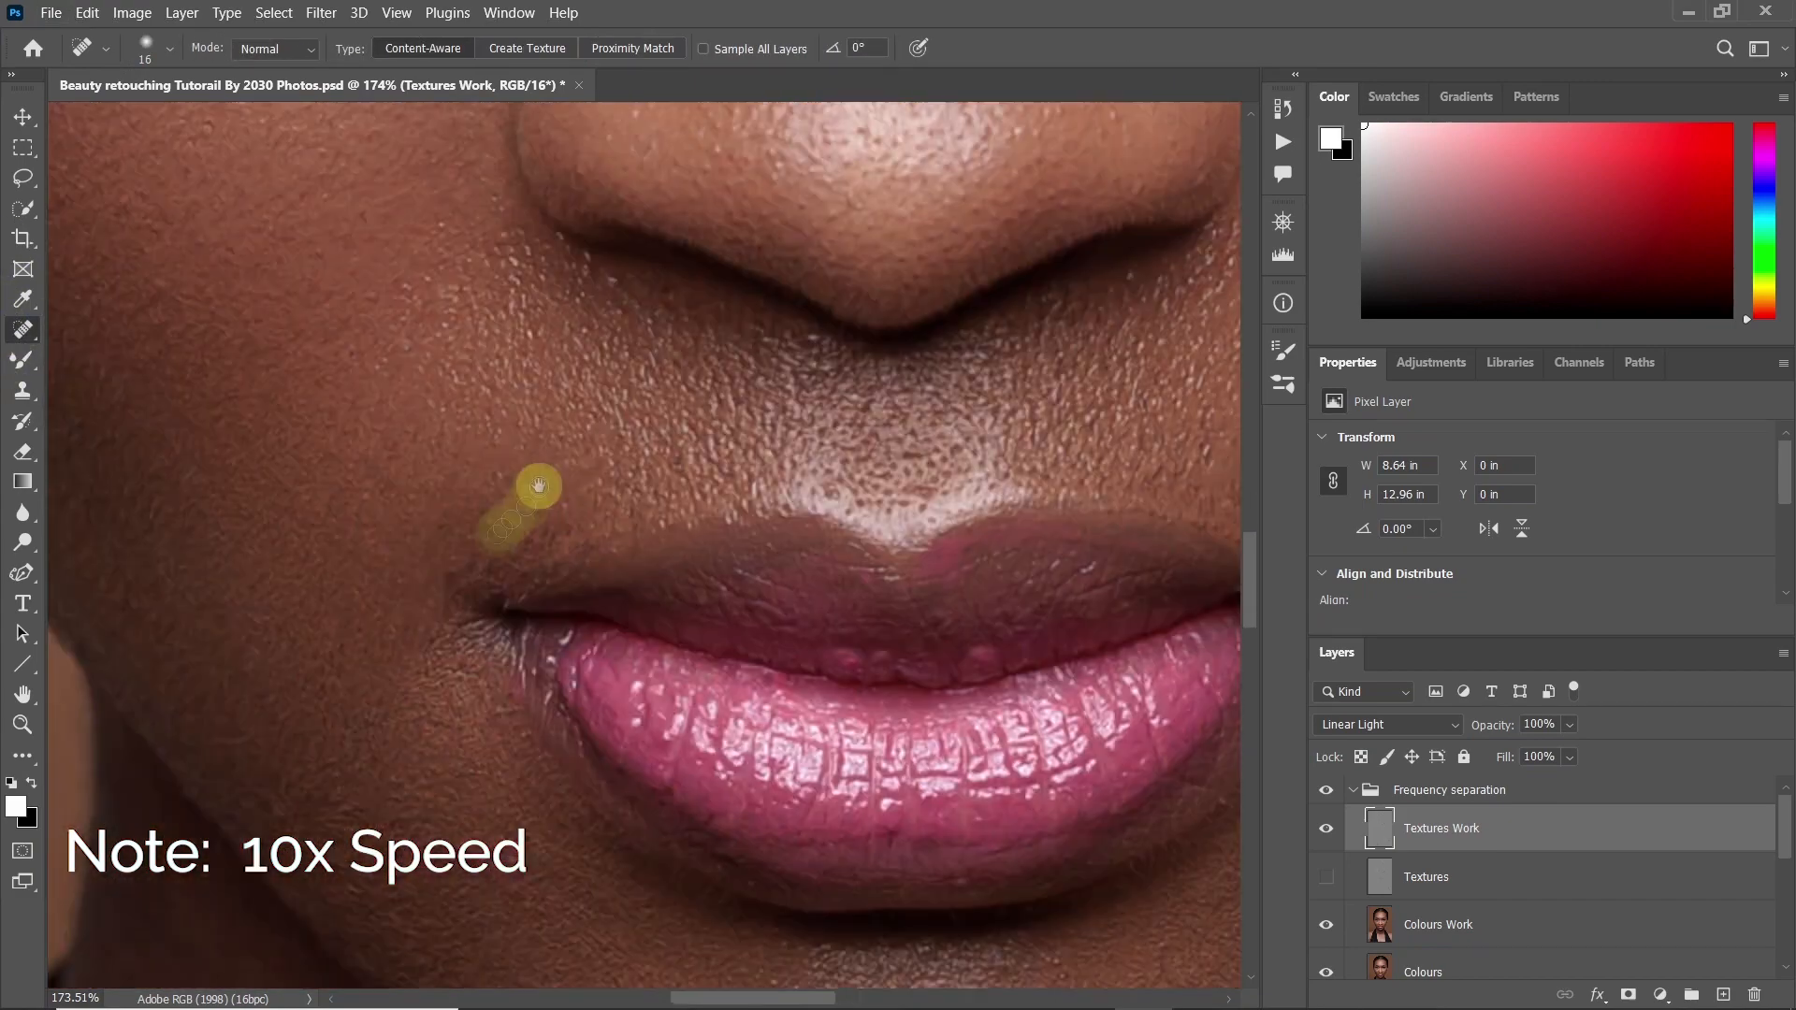
Clone smoother skin texture over the area between the nostril and the mouth corner, enlarging the Clone Stamp to size 80
key("s")
left_click(516, 443, "alt")
left_click_drag(396, 544, 132, 449)
left_click(340, 443, "alt")
left_click(395, 520)
key("z")
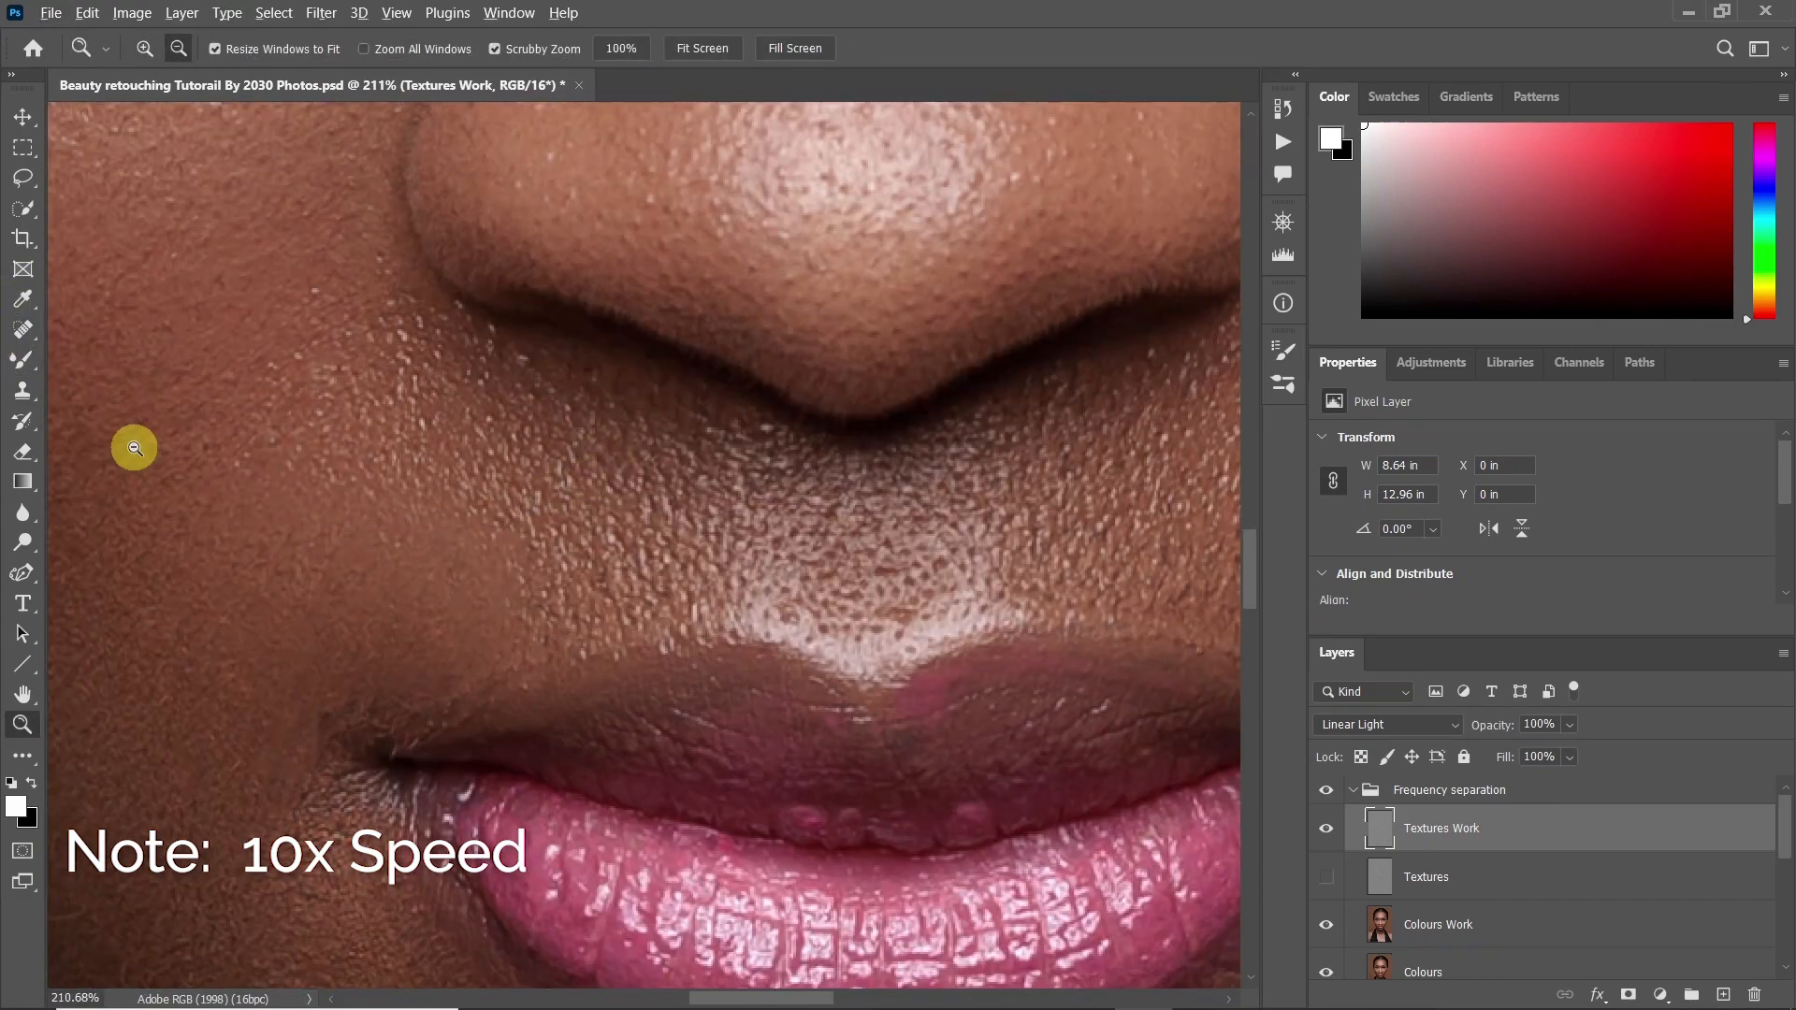
key("s")
left_click(281, 662, "alt")
left_click(451, 587)
left_click(732, 535, "alt")
left_click(651, 412)
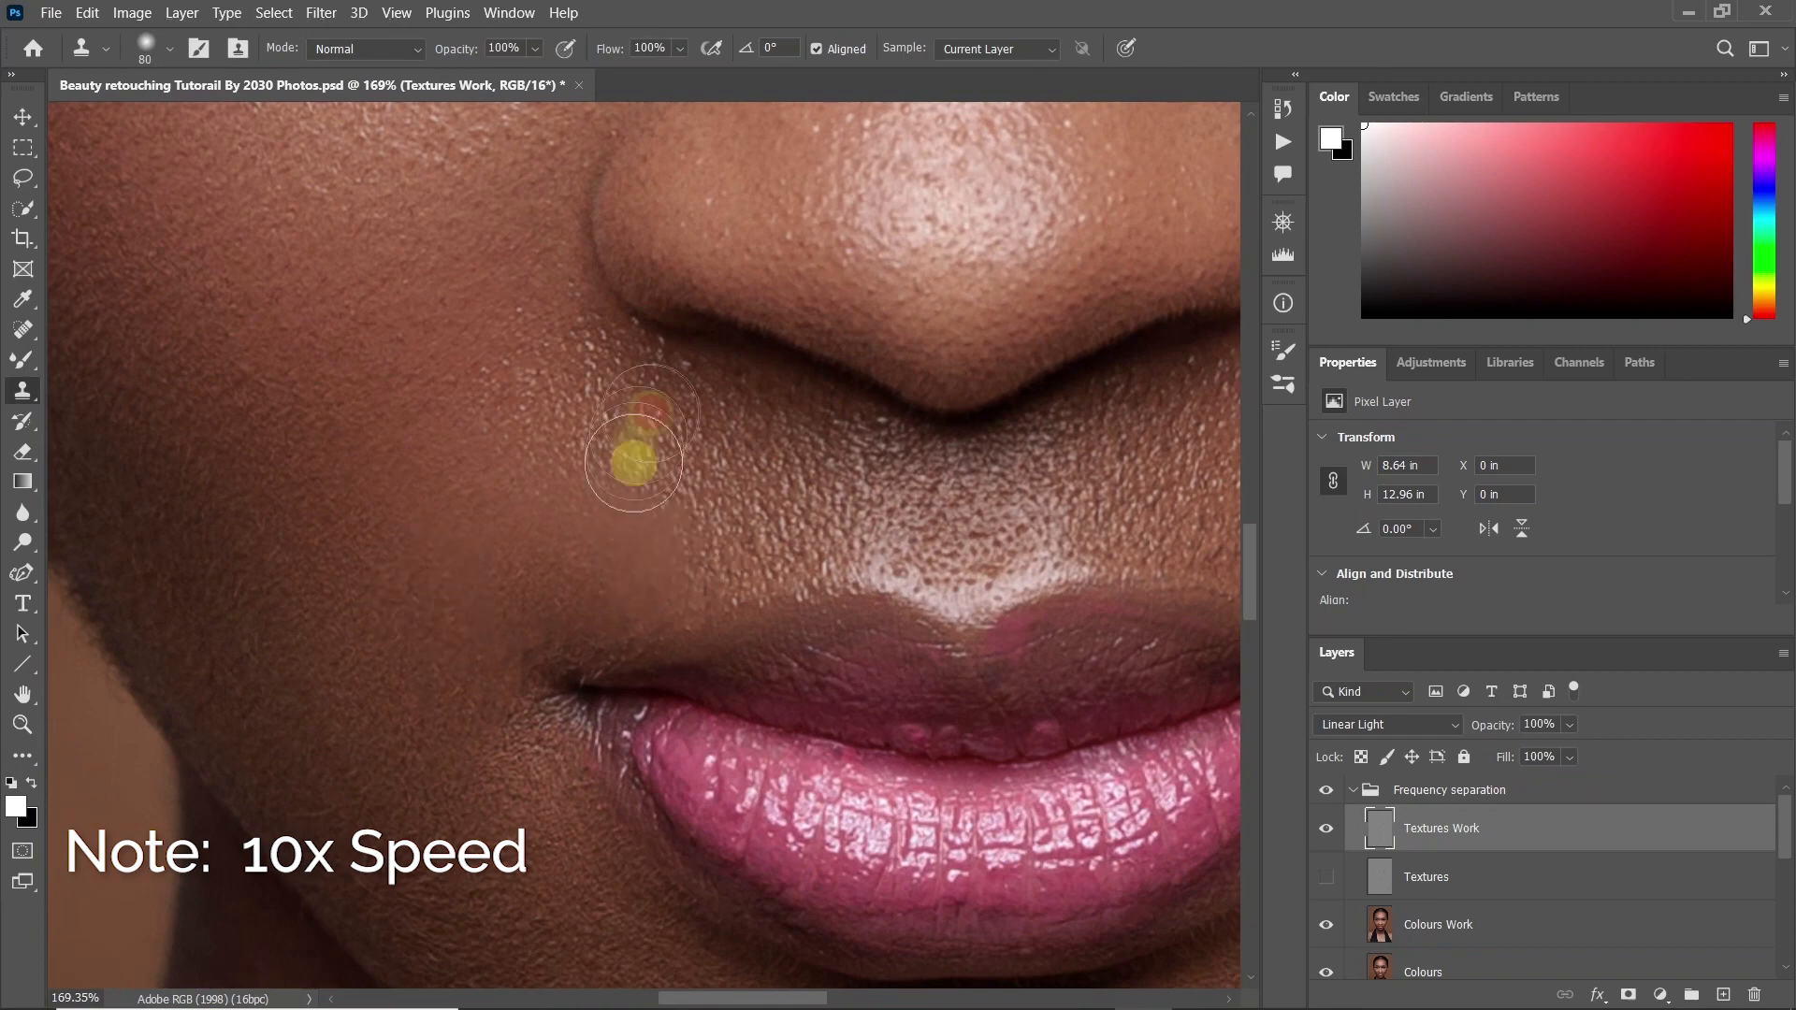
Heal the bumps on the cheek beside the nose and below the eye with the Spot Healing Brush at size 10
key("z")
left_click_drag(484, 563, 374, 566)
left_click_drag(595, 579, 711, 579)
key("j")
left_click_drag(578, 436, 593, 496)
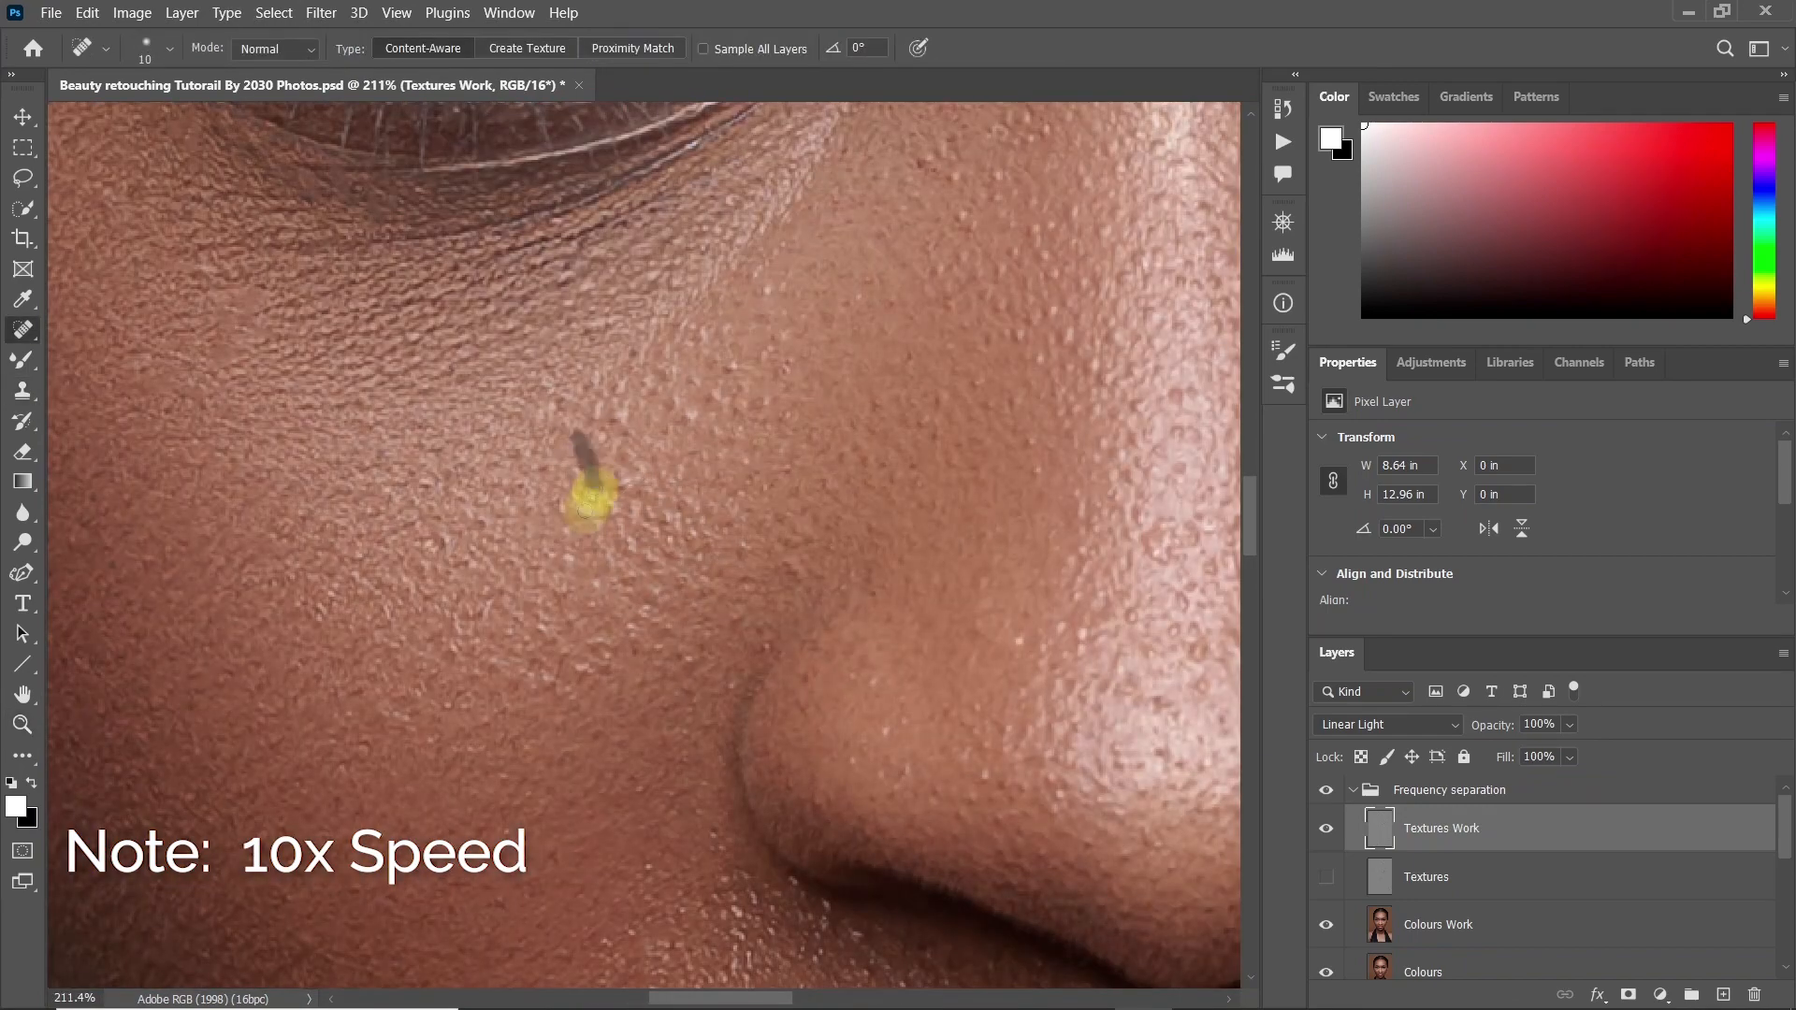
left_click(490, 671)
mouse_move(498, 268)
left_mouse_down()
mouse_move(617, 489)
mouse_move(513, 565)
left_mouse_up()
Soften the creases under the other eye with the Clone Stamp at size 20, sampling the skin just below them
key("s")
left_click(801, 405)
key("z")
left_click_drag(1051, 495, 1179, 495)
key("s")
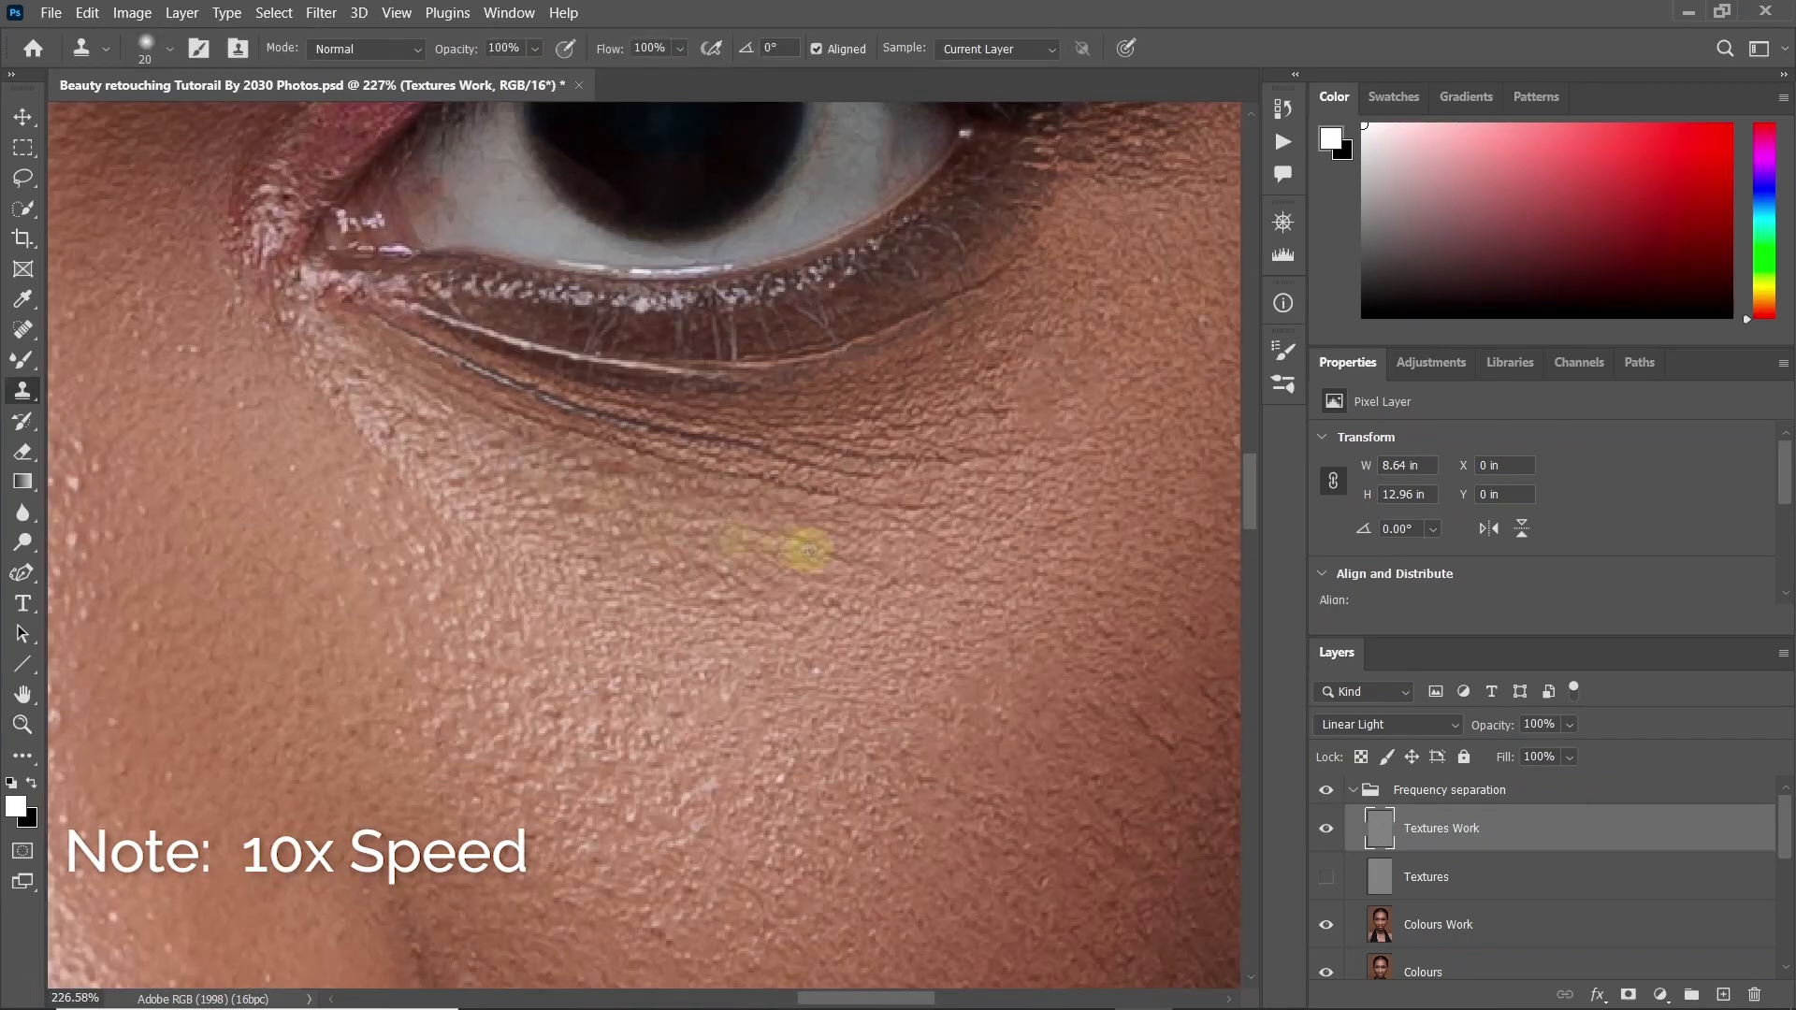
left_click(793, 538, "alt")
left_click_drag(786, 445, 449, 360)
Heal the blemishes across the cheek toward the hoop earring with the Spot Healing Brush at size 20
key("z")
left_click_drag(860, 599, 757, 614)
key("j")
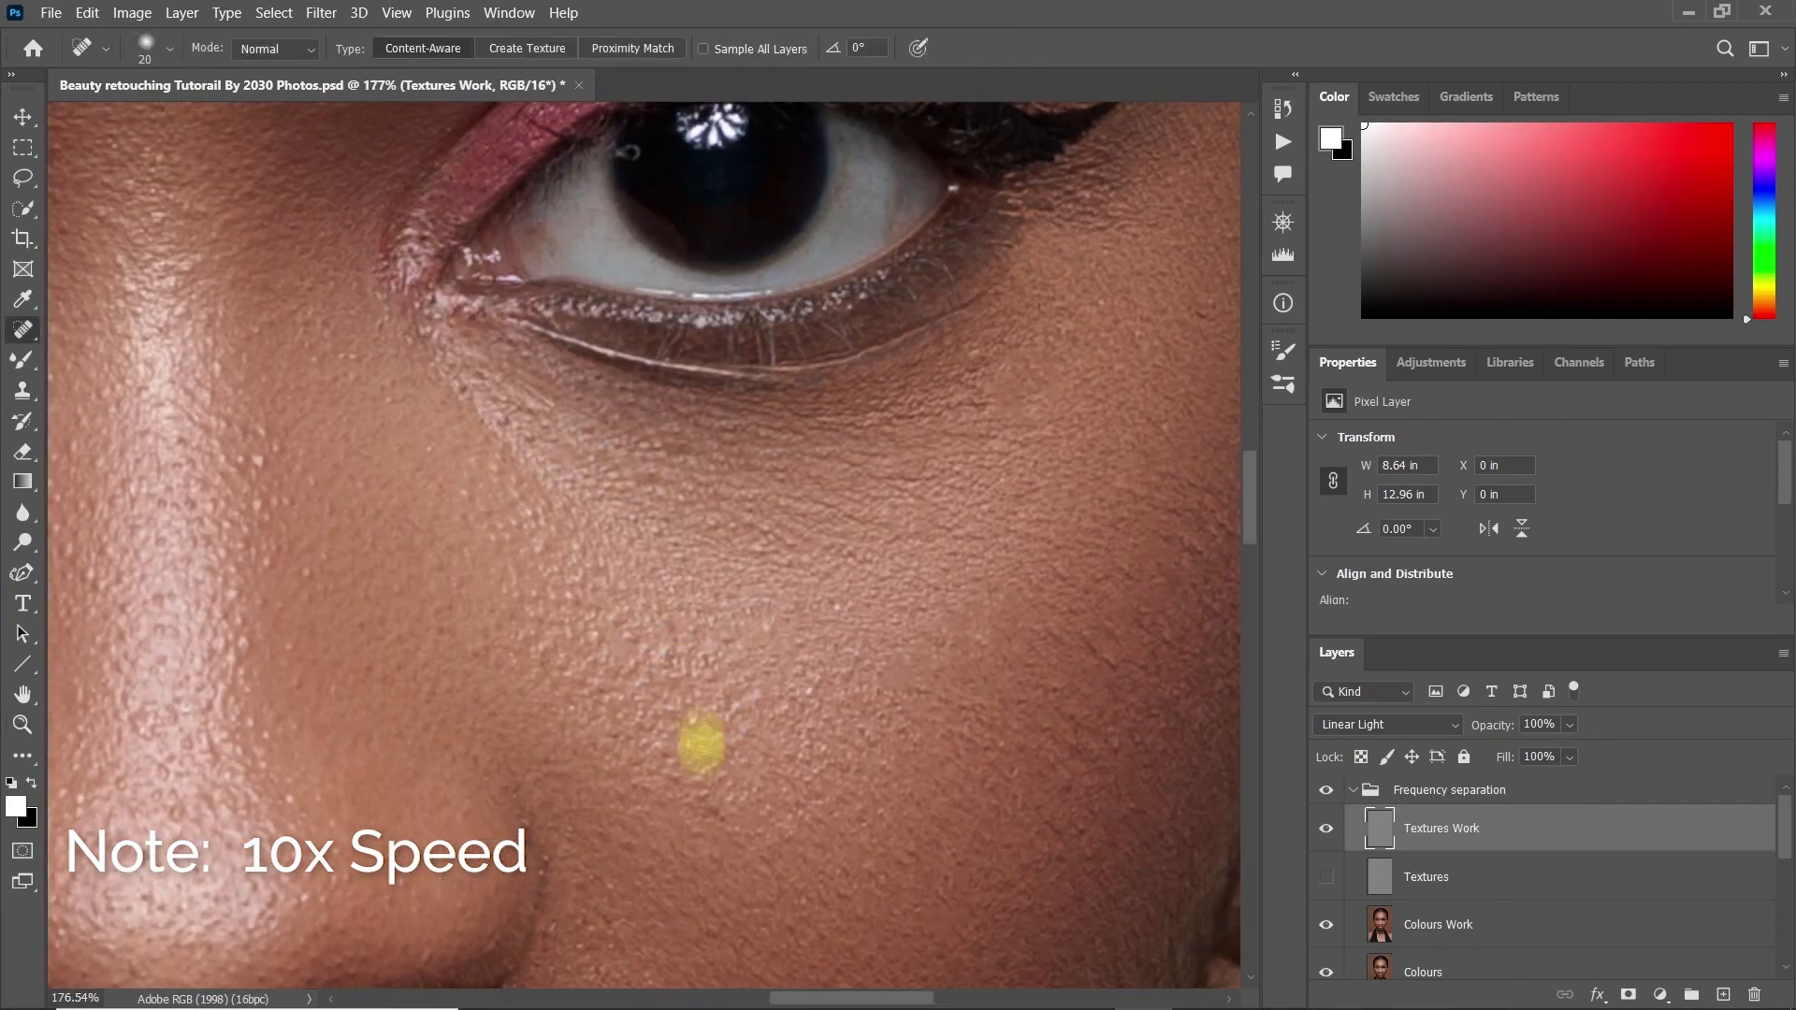
left_click_drag(702, 743, 1167, 577)
left_click_drag(875, 397, 497, 628)
left_click_drag(890, 525, 774, 393)
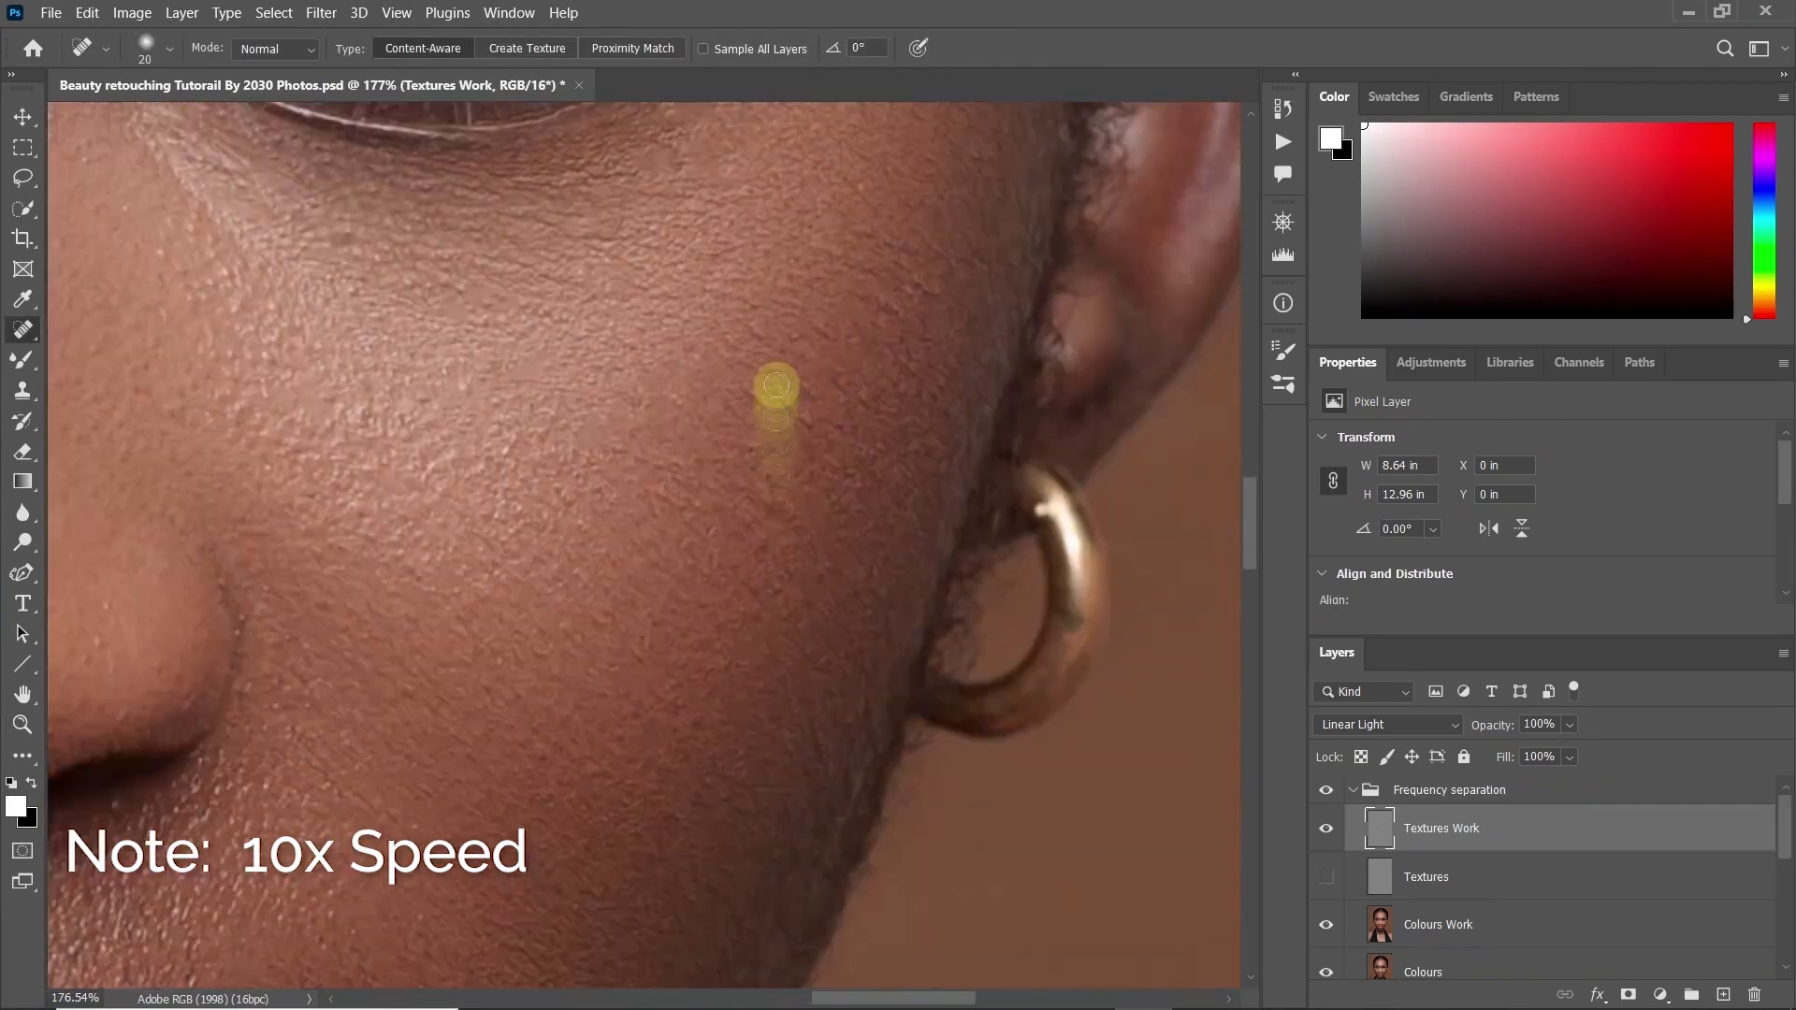
left_click_drag(834, 593, 1047, 308)
left_click_drag(763, 621, 901, 520)
Clean the skin texture along the lower cheek and outside the mouth corner with the Clone Stamp and Spot Healing Brush
key("s")
mouse_move(817, 637)
left_mouse_down()
mouse_move(926, 569)
mouse_move(1169, 533)
left_mouse_up()
left_click_drag(580, 496, 793, 688)
key("j")
left_click_drag(645, 439, 851, 655)
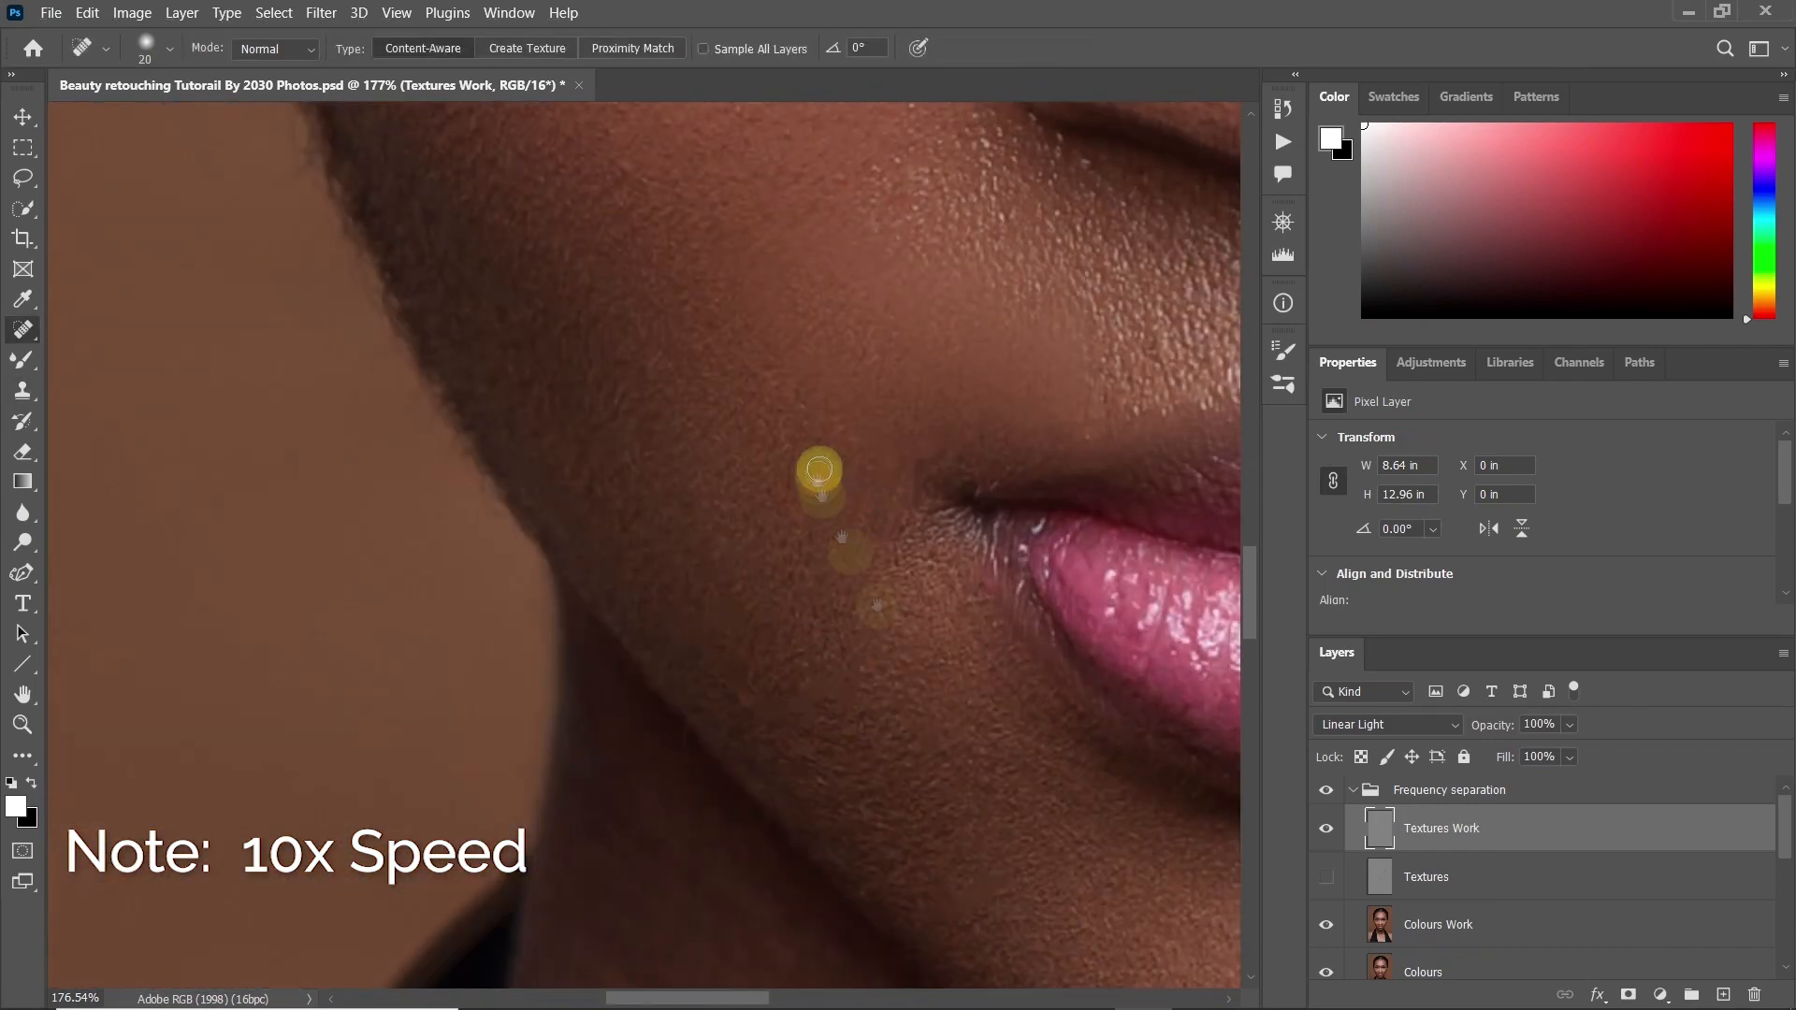
left_click_drag(891, 215, 1050, 654)
left_click_drag(1160, 599, 584, 449)
Heal the texture flaws on the nose, its bridge and the skin between the eyes with the Spot Healing Brush at size 20
left_click_drag(1085, 561, 819, 667)
left_click_drag(954, 570, 935, 721)
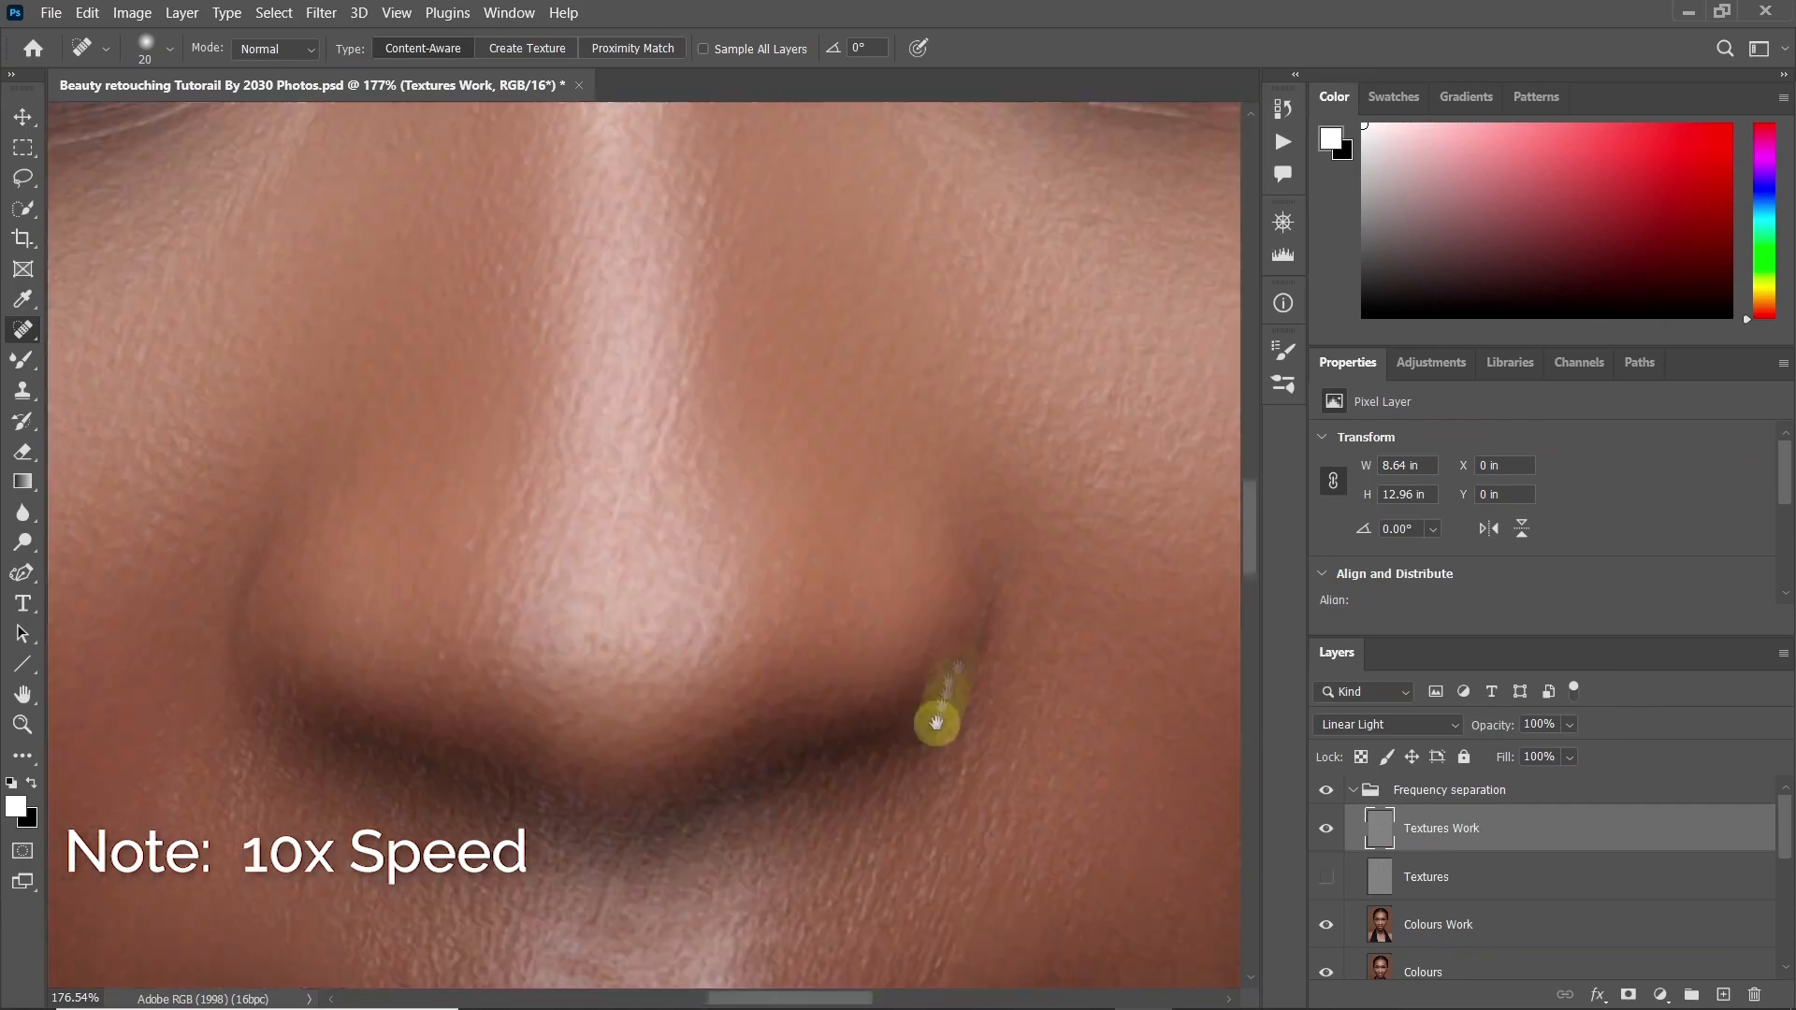
left_click_drag(617, 505, 770, 625)
left_click_drag(837, 368, 802, 641)
left_click_drag(608, 393, 608, 595)
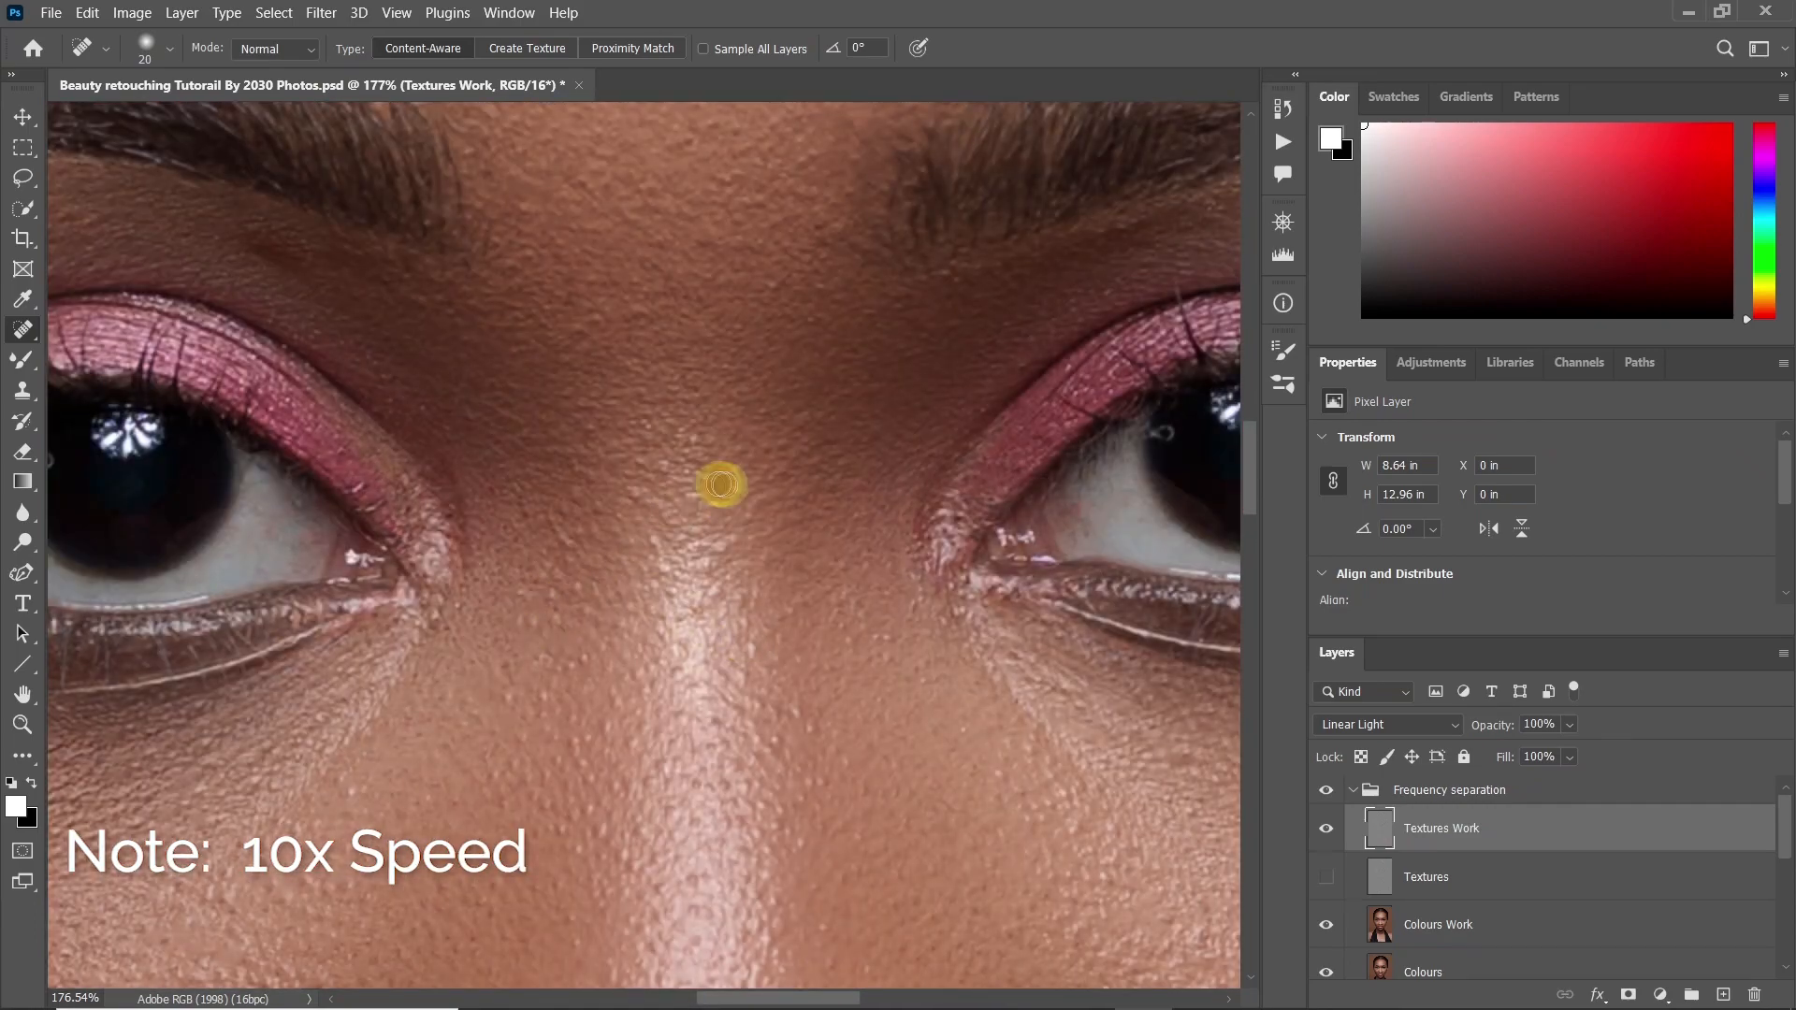
left_click_drag(730, 711, 769, 322)
left_click_drag(561, 655, 777, 549)
left_click_drag(580, 804, 865, 402)
left_click_drag(725, 637, 637, 637)
mouse_move(881, 558)
left_mouse_down()
mouse_move(759, 593)
mouse_move(486, 593)
left_mouse_up()
Compare the whole portrait with the Frequency separation group hidden and shown
key("z")
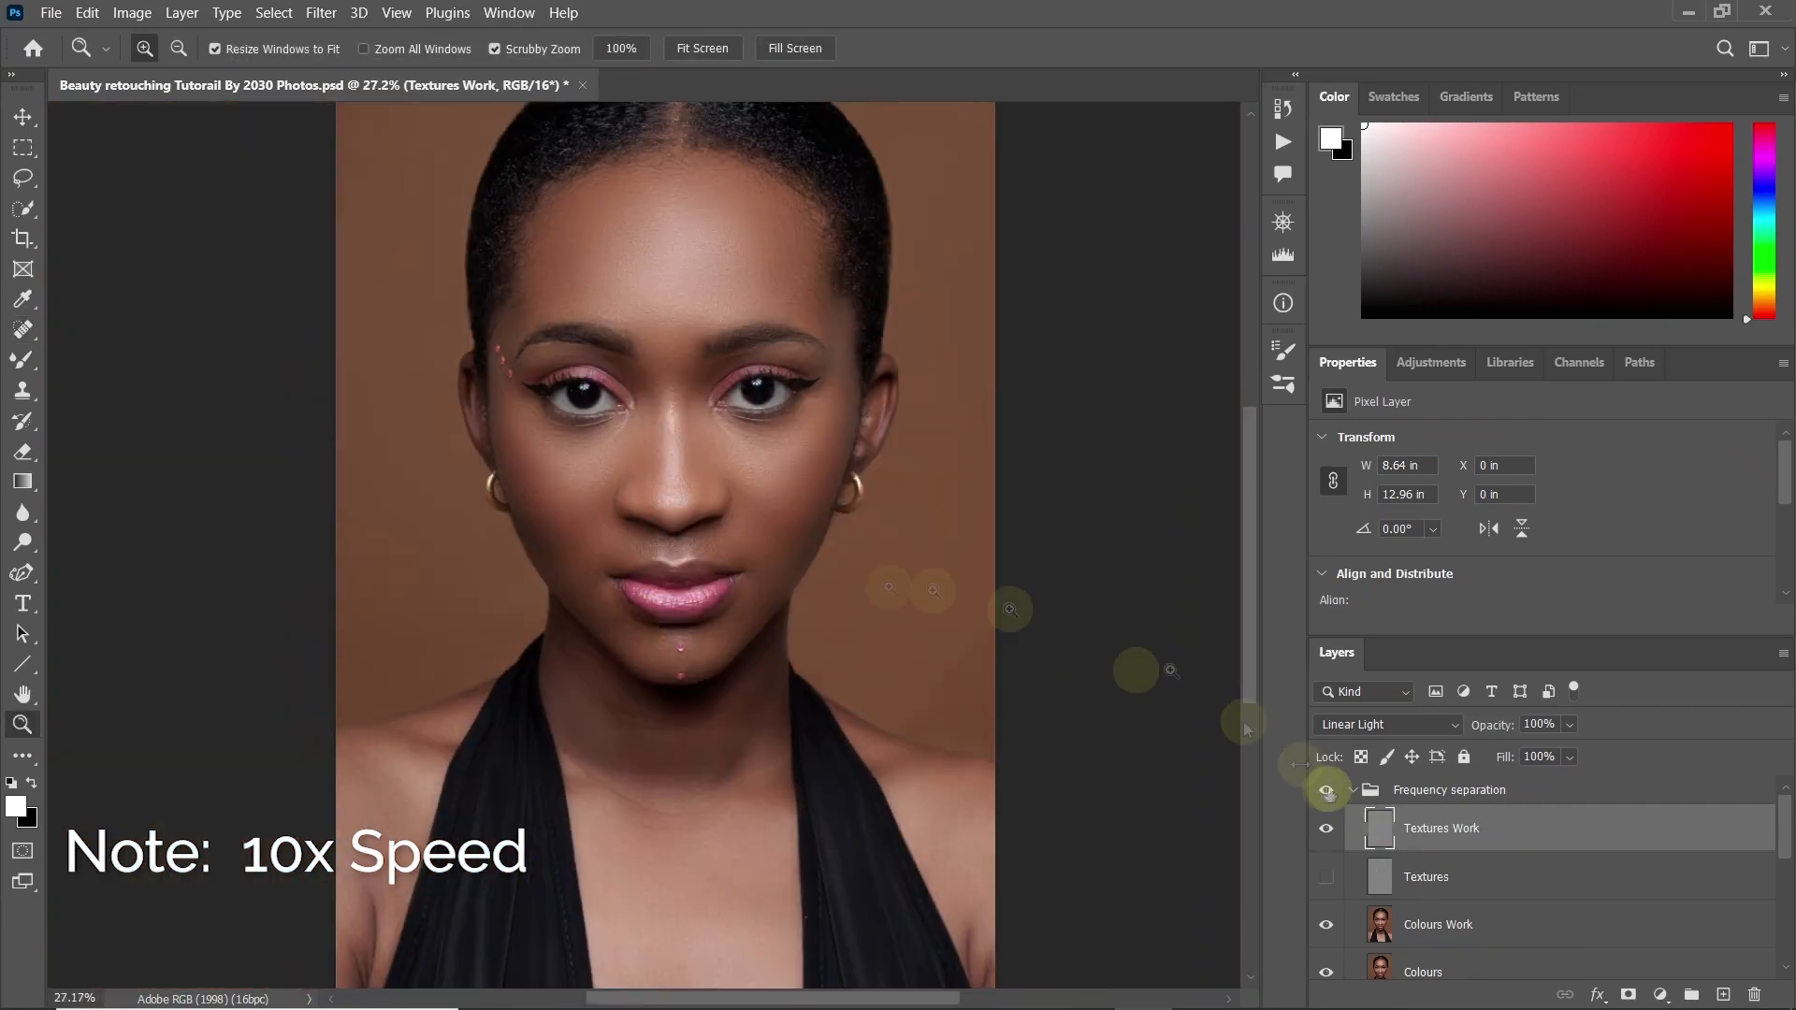
left_click(1326, 790)
left_click(1327, 790)
Refine the remaining texture around the facial features and the gem-side brow with the Clone Stamp, using size 35 near the brow
mouse_move(734, 327)
left_mouse_down()
mouse_move(906, 401)
mouse_move(819, 456)
mouse_move(487, 453)
mouse_move(898, 374)
mouse_move(716, 494)
mouse_move(823, 524)
mouse_move(673, 505)
left_mouse_up()
key("s")
key("z")
key("s")
key("z")
key("s")
key("z")
key("s")
key("z")
key("s")
left_click_drag(1115, 354, 754, 429)
key("z")
mouse_move(917, 444)
left_mouse_down()
mouse_move(649, 489)
mouse_move(806, 389)
mouse_move(1122, 417)
mouse_move(954, 403)
left_mouse_up()
key("s")
key("z")
key("s")
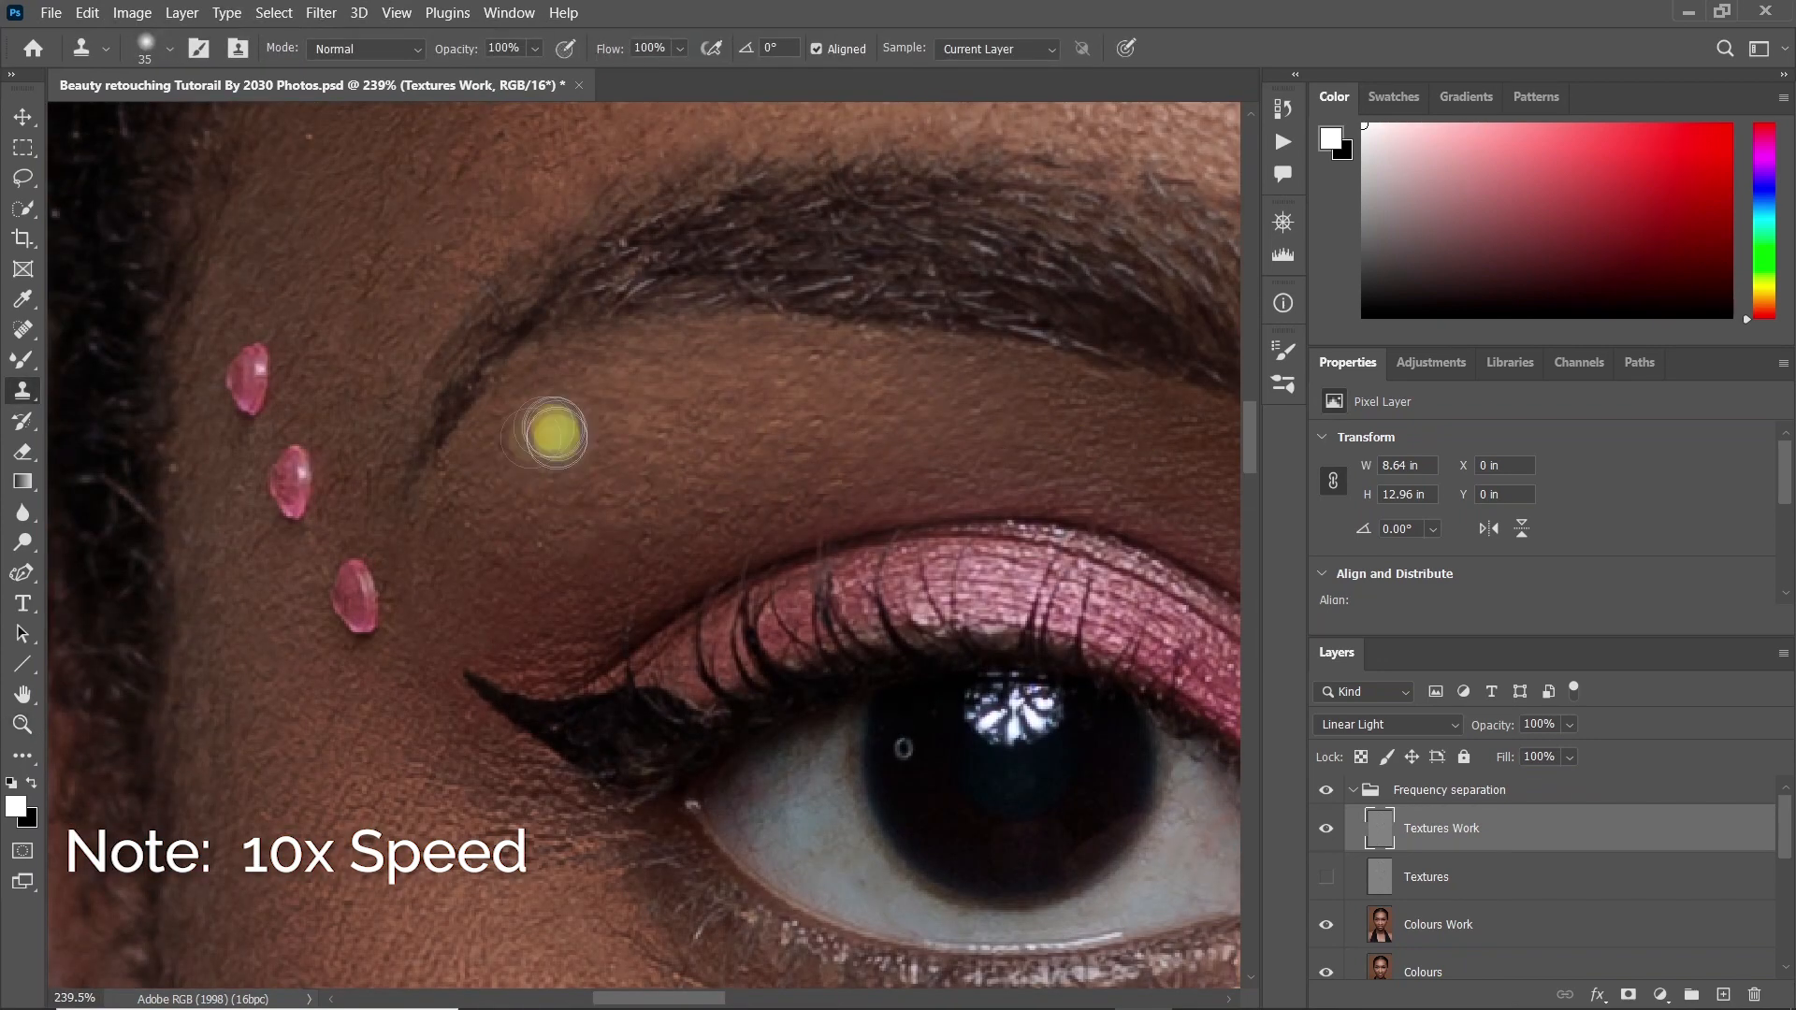
key("z")
left_click_drag(551, 428, 393, 468)
left_click_drag(580, 573, 654, 585)
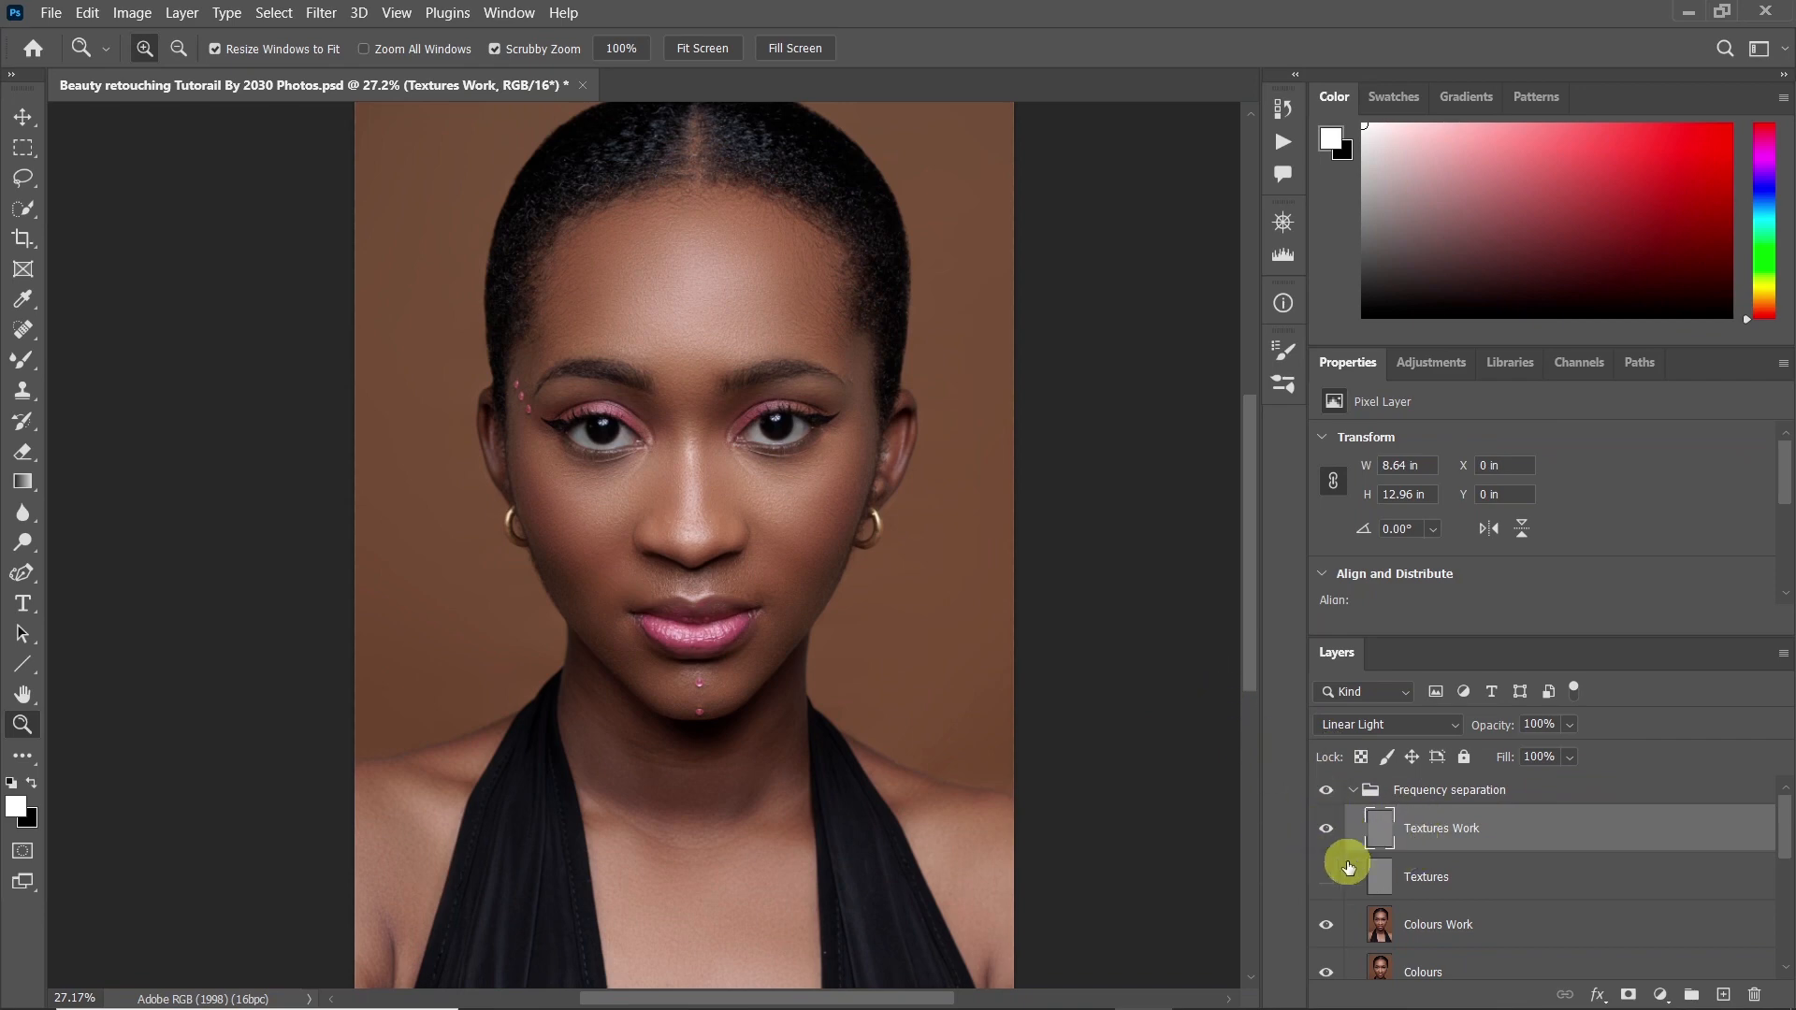
Collapse the Frequency separation group and compare the full portrait before and after its retouching, leaving the group visible
left_click(1328, 793)
left_click(1328, 792)
left_click_drag(878, 537, 838, 577)
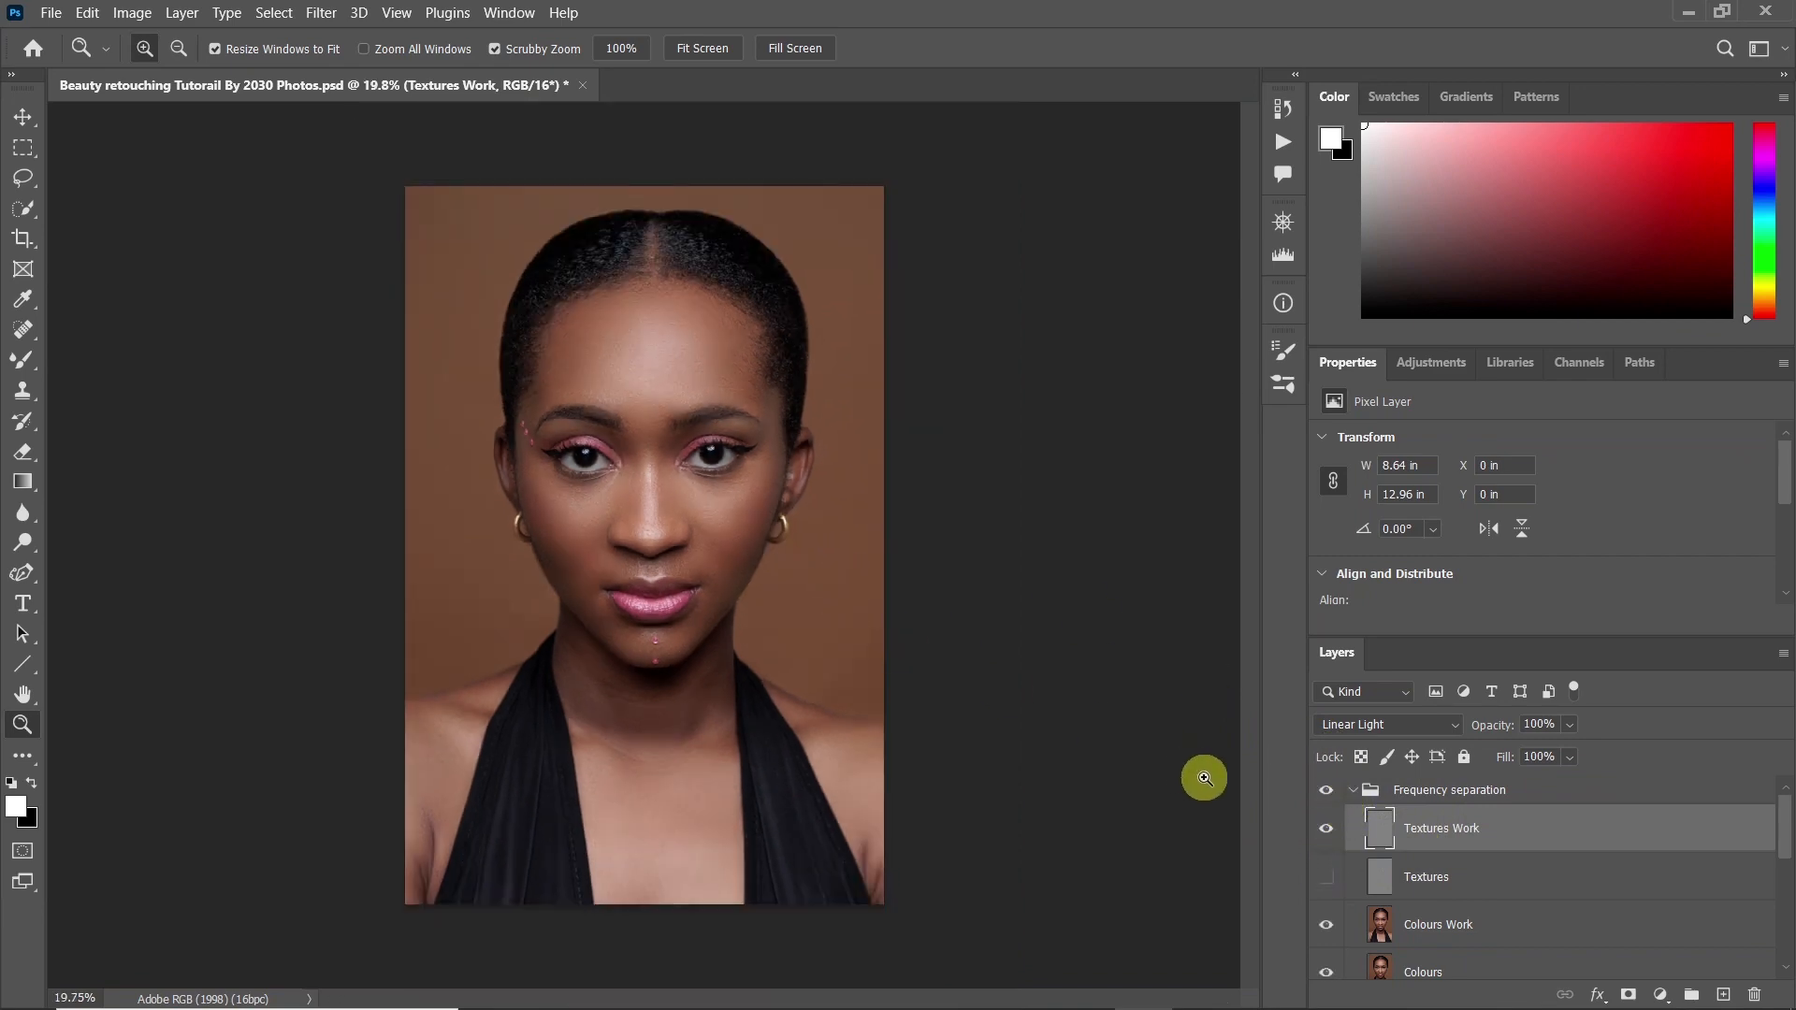
left_click(1359, 792)
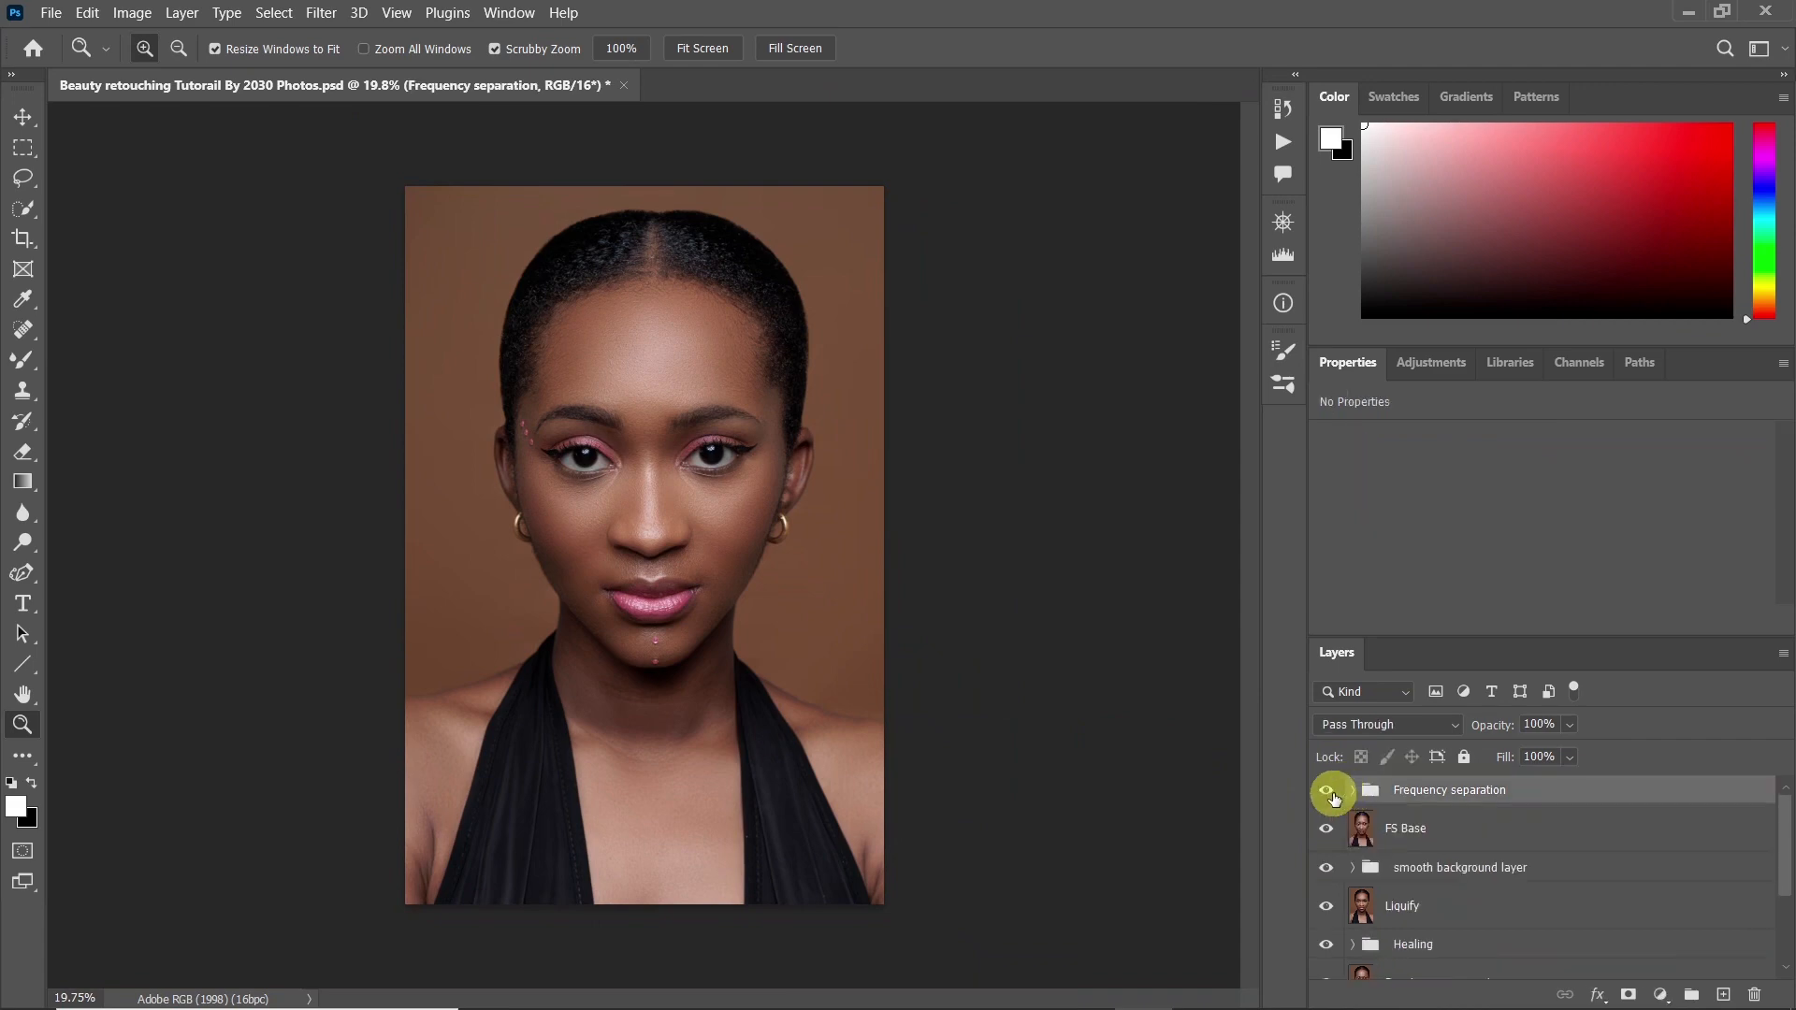
left_click(1324, 793)
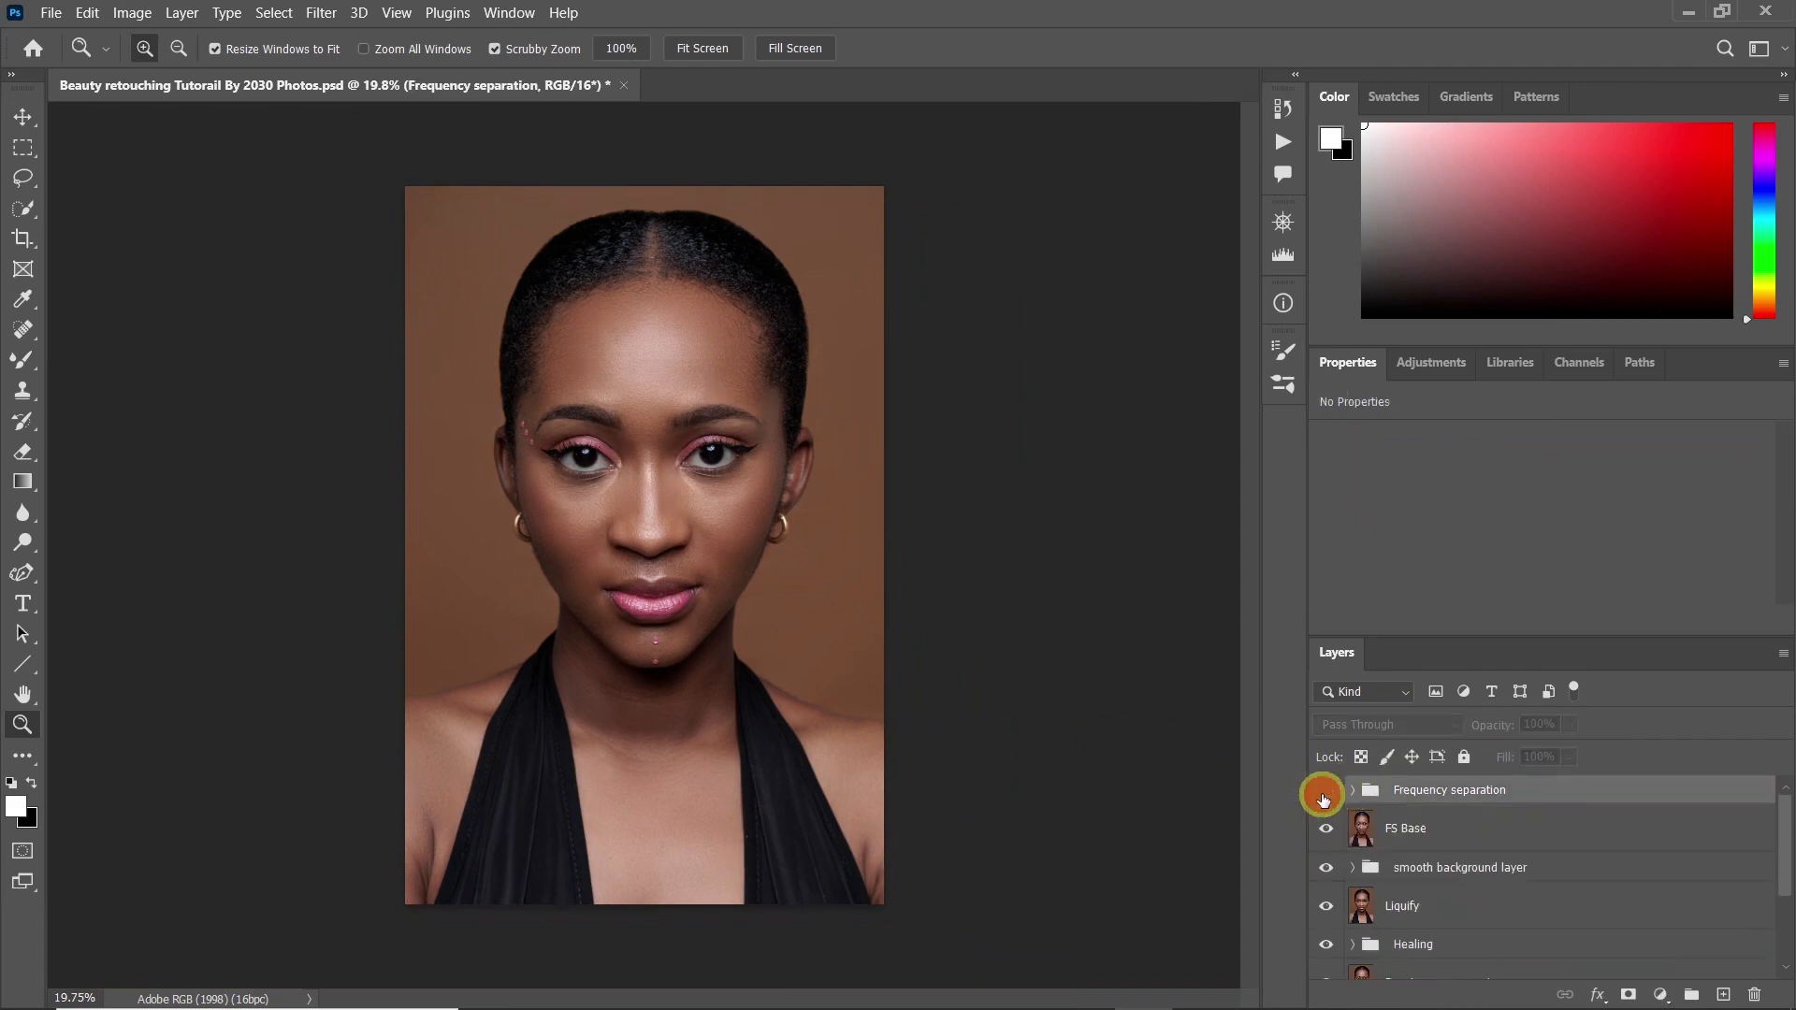
left_click(1325, 794)
left_click(1324, 793)
left_click(1324, 793)
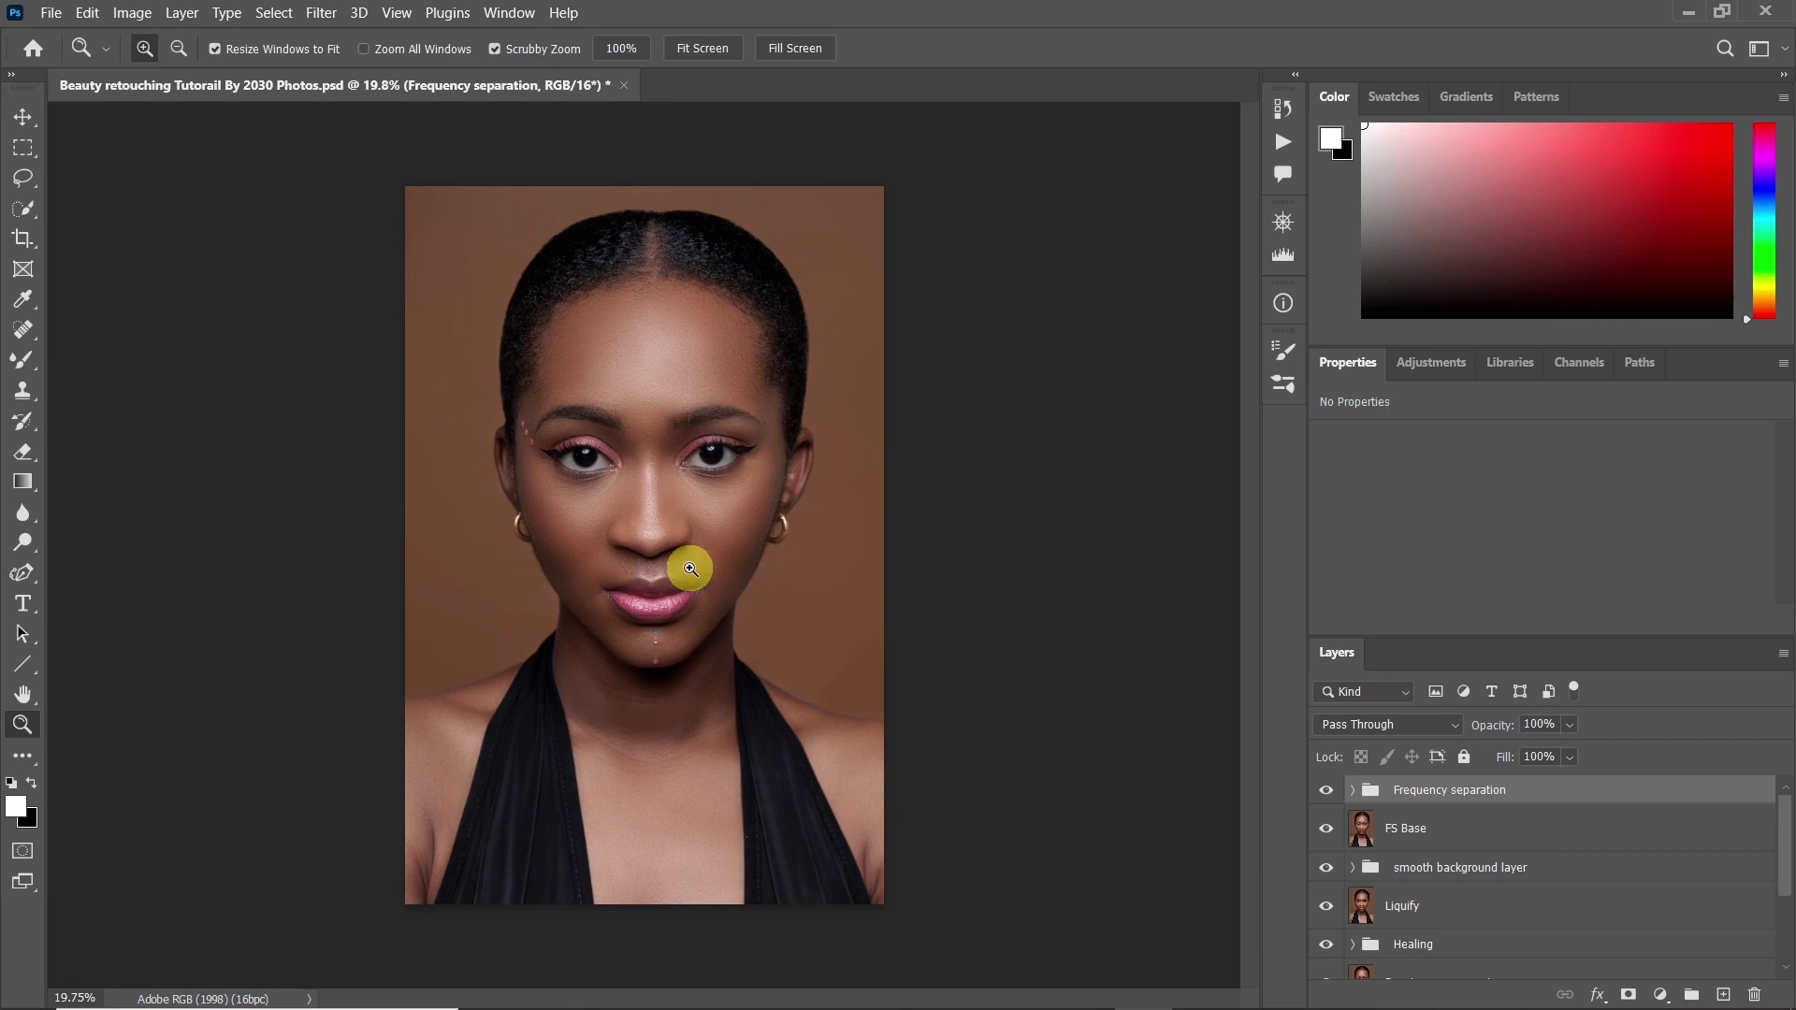
Save the retouched portrait document
left_click(52, 13)
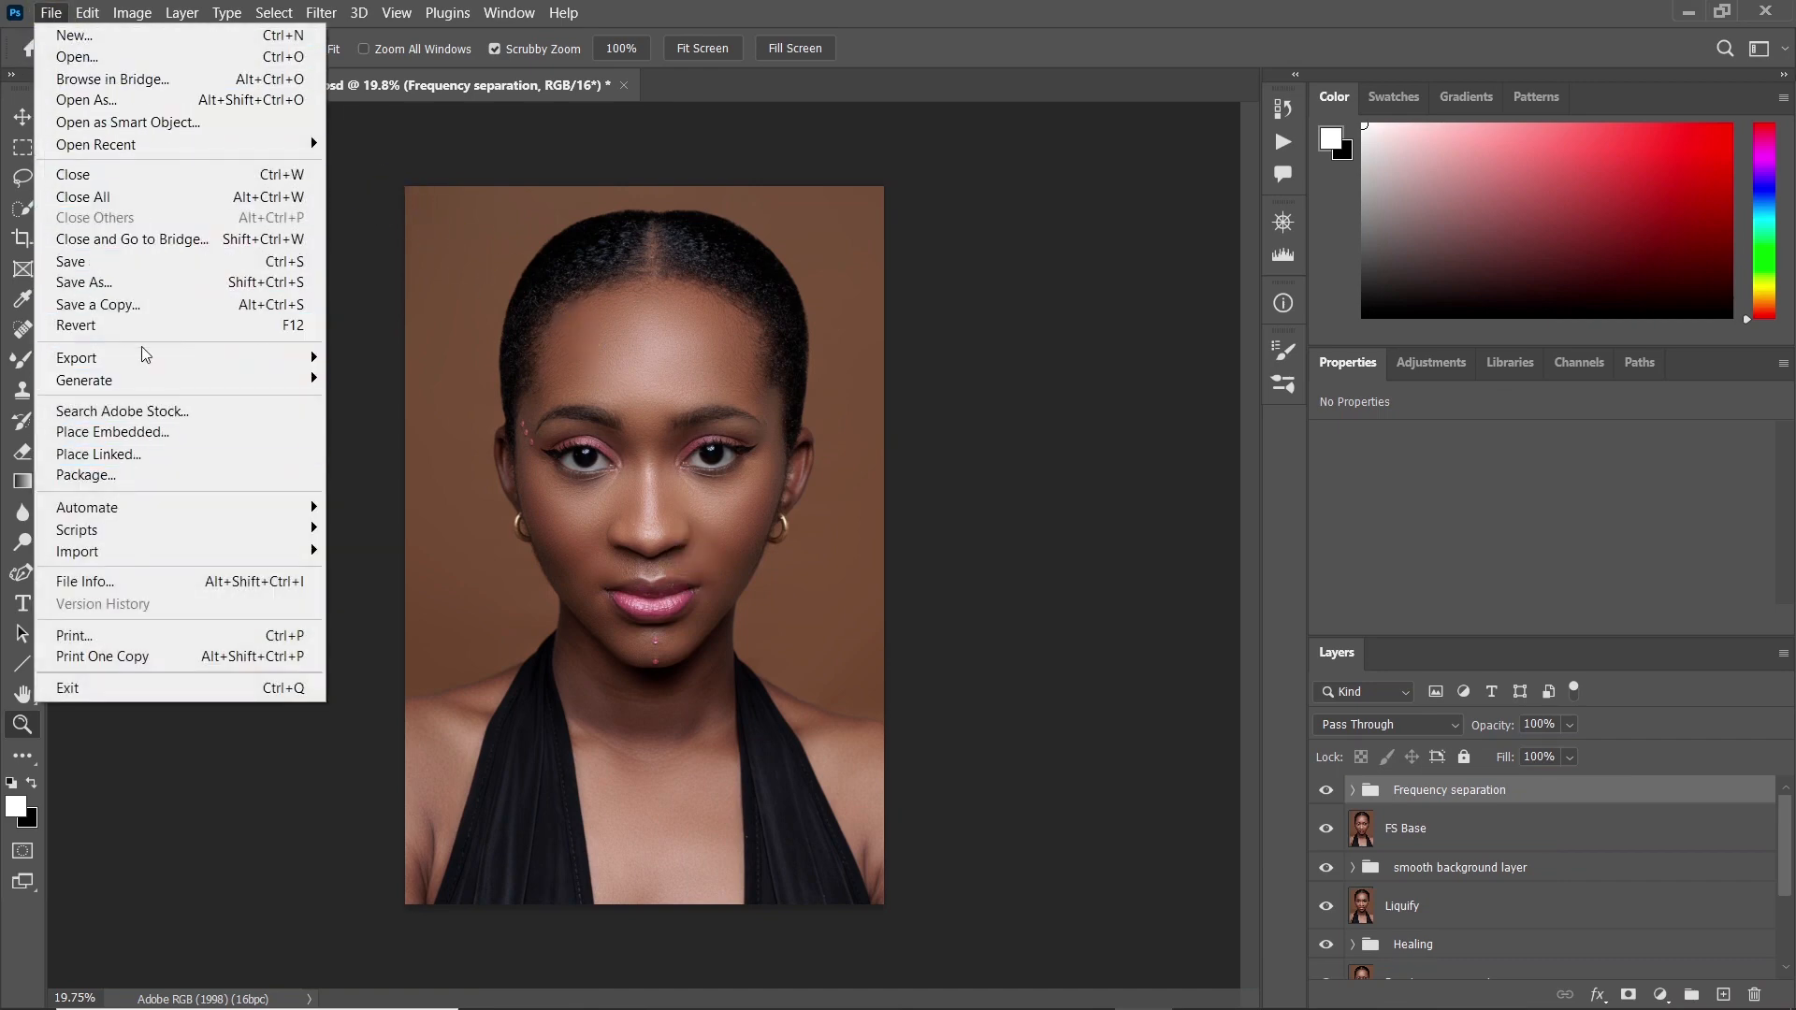
left_click(148, 262)
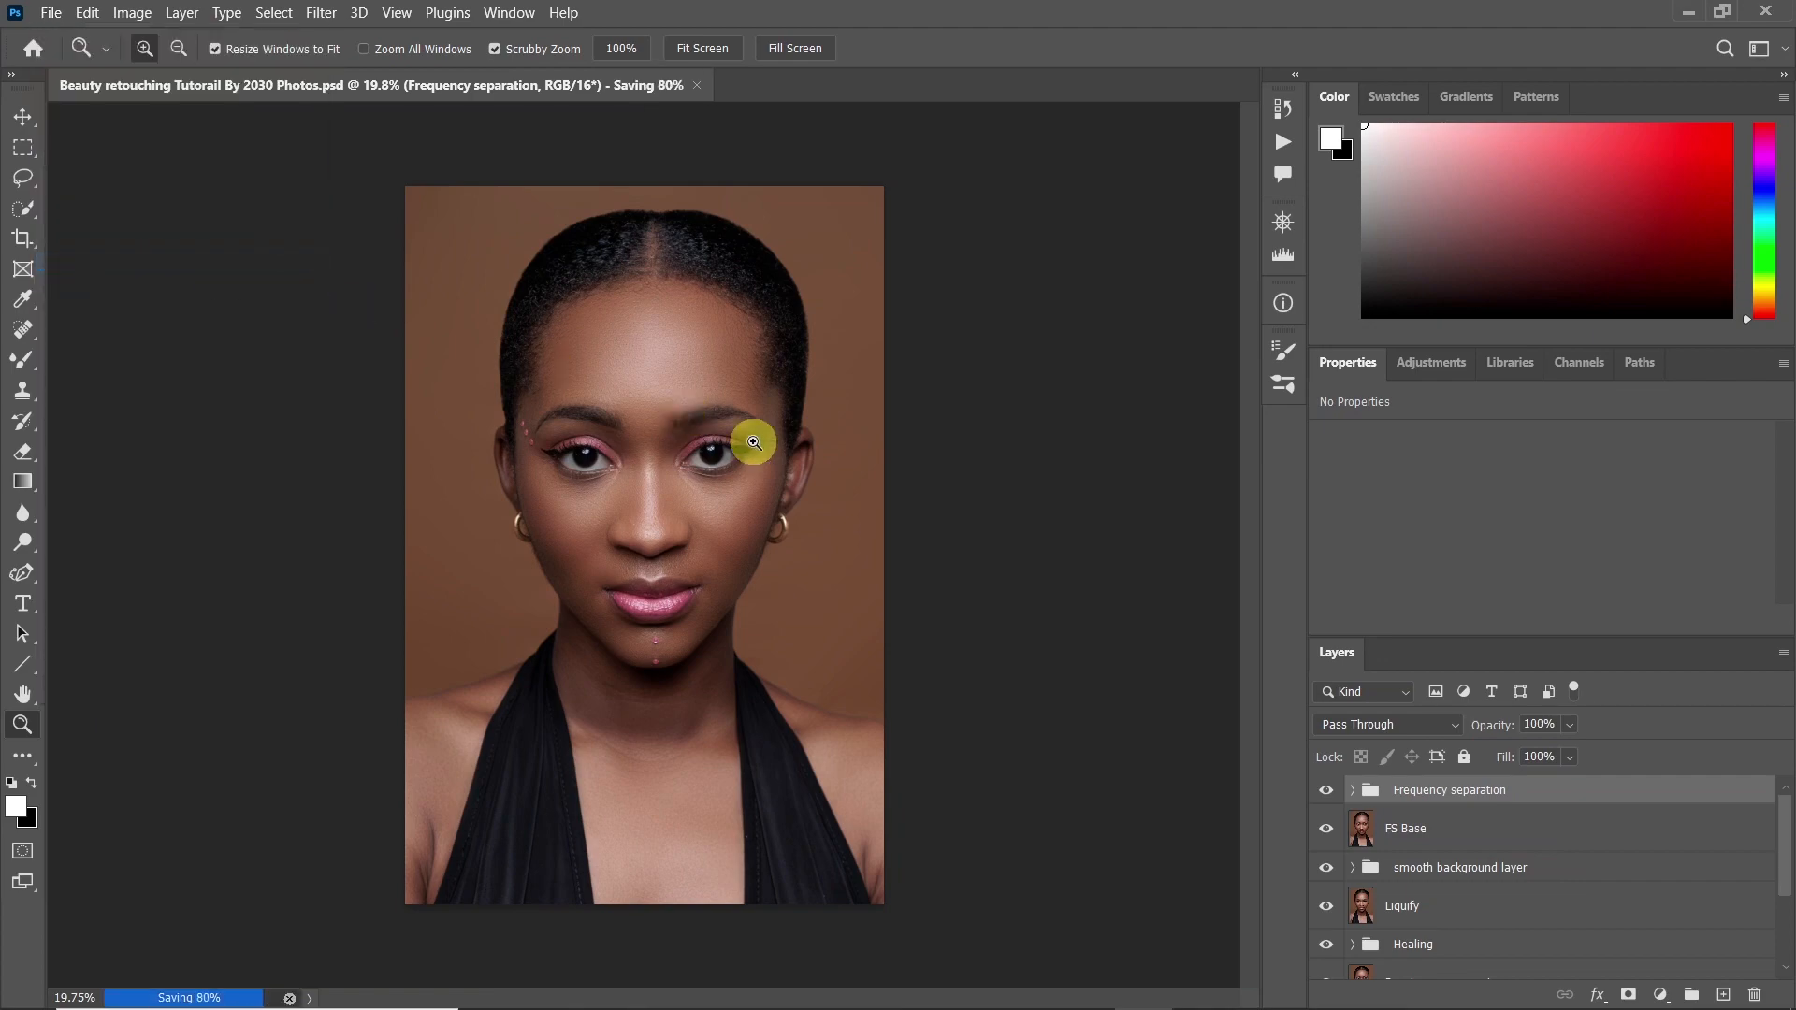